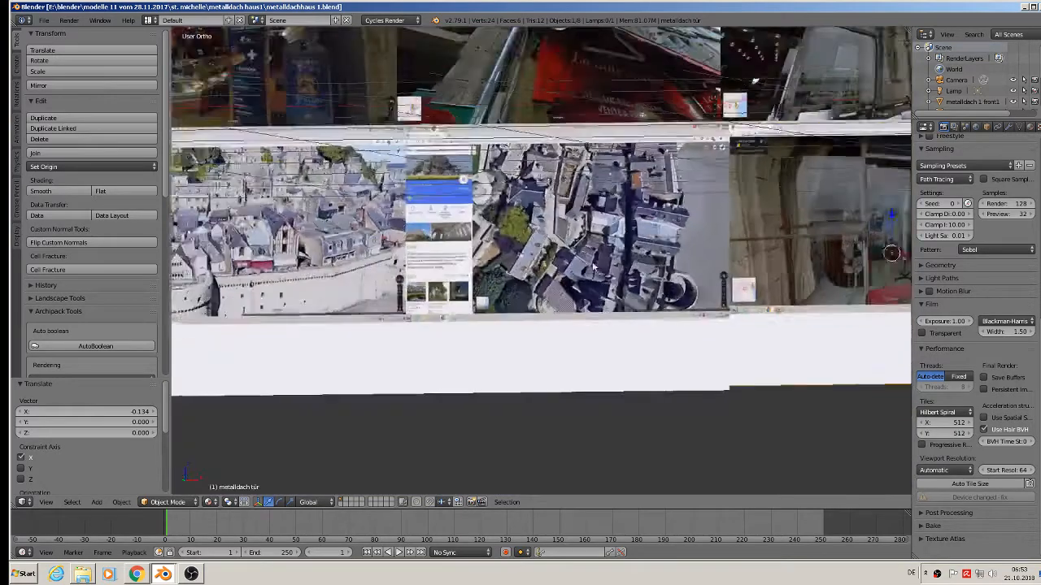
# Pan and zoom across the shopfront and town reference photos.
pyautogui.keyDown('shift'); pyautogui.moveTo(442, 257); pyautogui.dragTo(689, 259, button='middle'); pyautogui.keyUp('shift')
pyautogui.scroll(5, 546, 241)
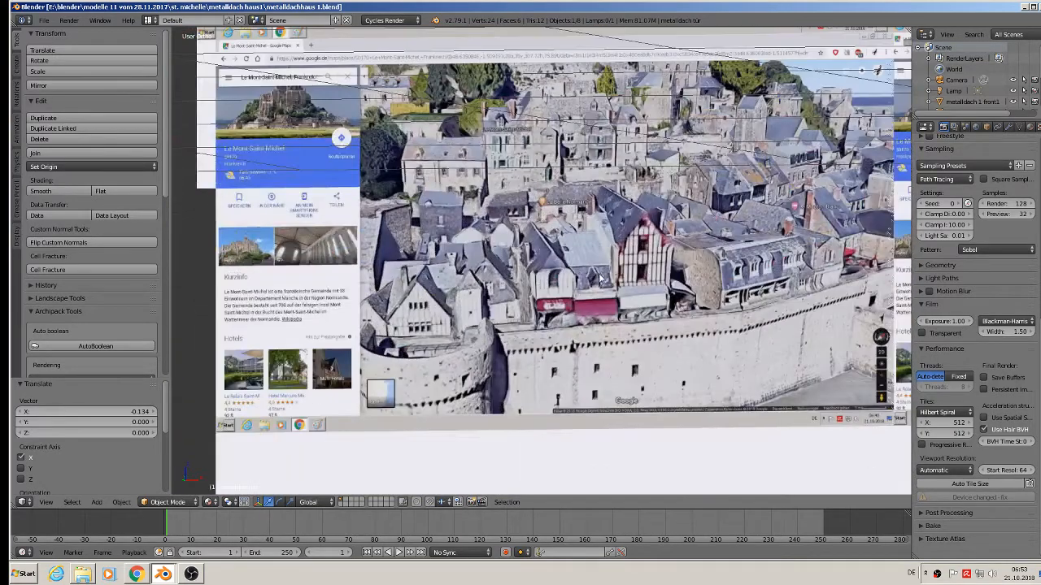
pyautogui.scroll(-5, 589, 289)
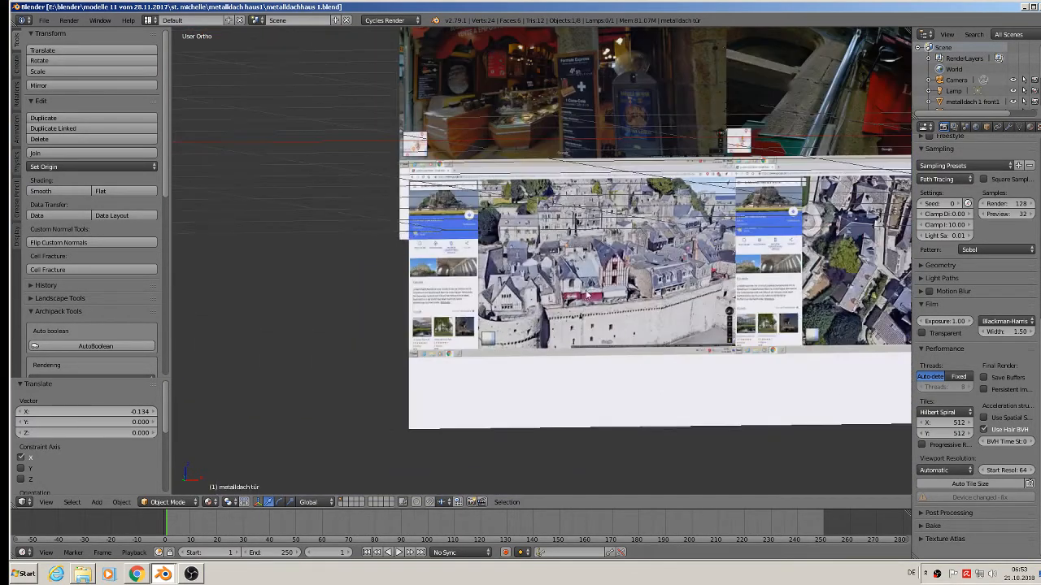
pyautogui.keyDown('shift'); pyautogui.moveTo(588, 148); pyautogui.dragTo(547, 287, button='middle'); pyautogui.keyUp('shift')
pyautogui.scroll(5, 513, 240)
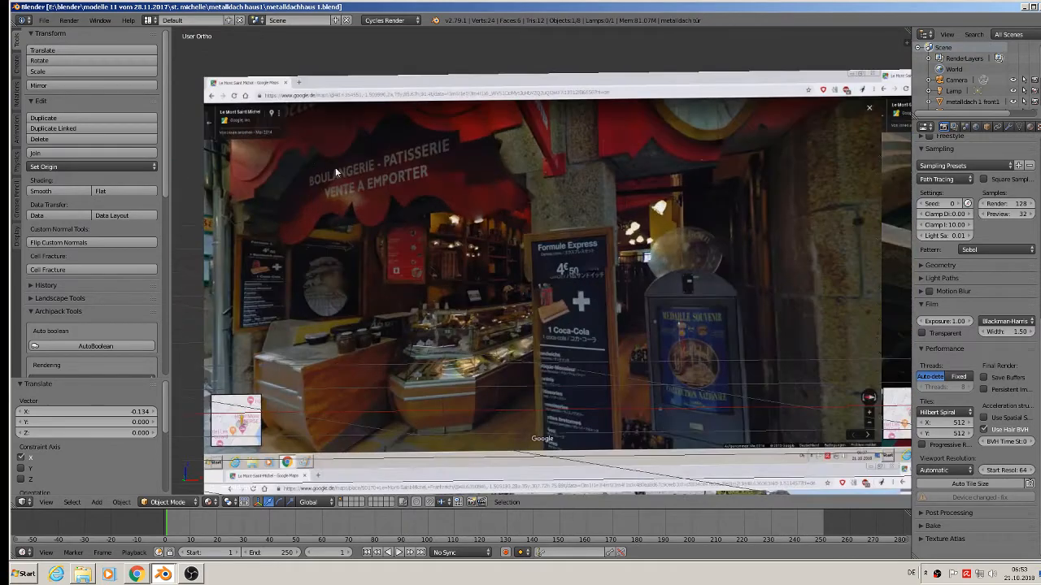
pyautogui.scroll(-3, 712, 339)
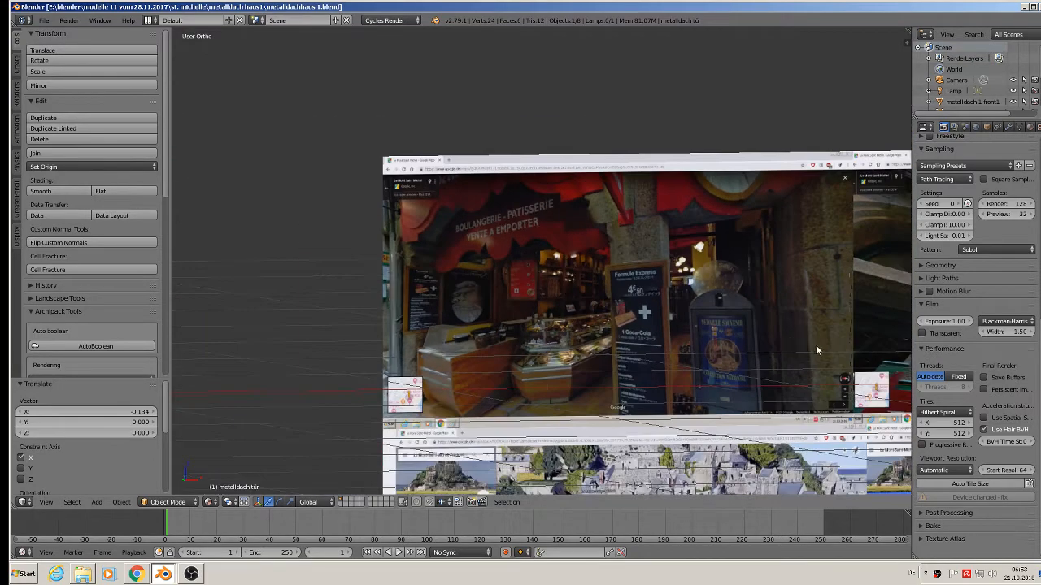
pyautogui.keyDown('shift'); pyautogui.moveTo(816, 344); pyautogui.dragTo(197, 292, button='middle'); pyautogui.keyUp('shift')
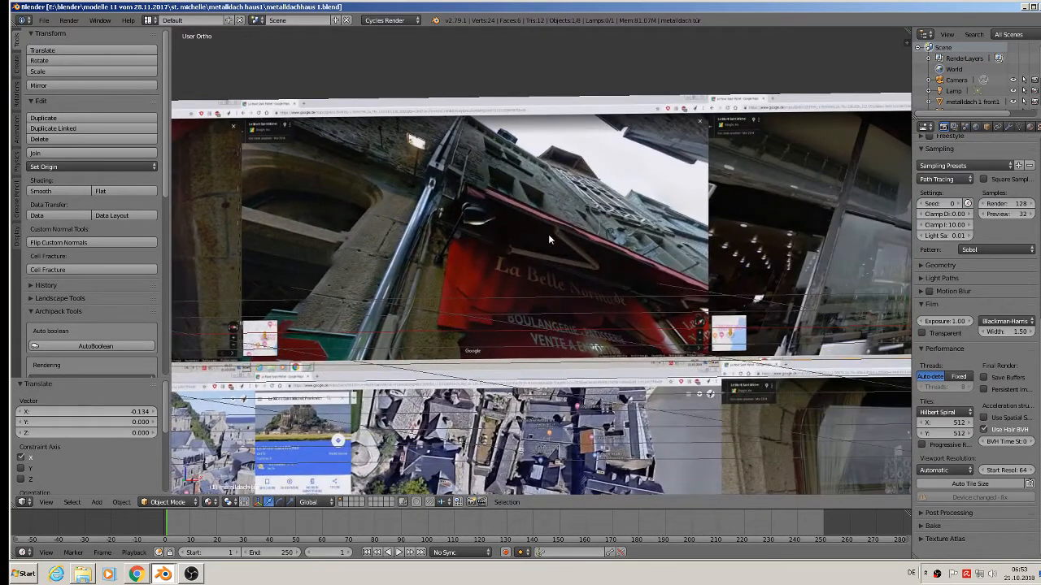
pyautogui.keyDown('shift'); pyautogui.moveTo(716, 321); pyautogui.dragTo(277, 289, button='middle'); pyautogui.keyUp('shift')
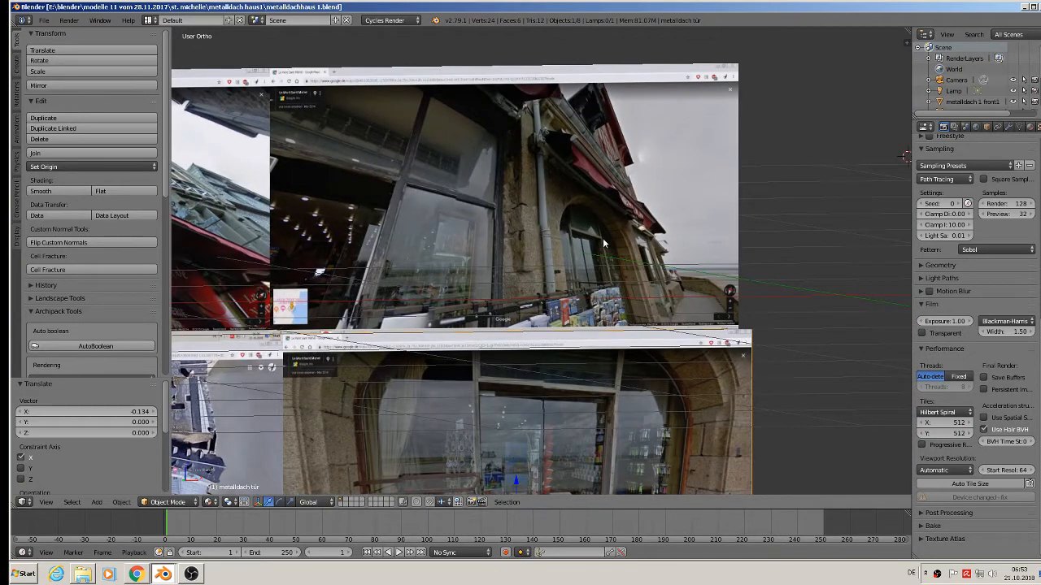
pyautogui.keyDown('shift'); pyautogui.moveTo(591, 421); pyautogui.dragTo(618, 288, button='middle'); pyautogui.keyUp('shift')
pyautogui.scroll(-3, 617, 402)
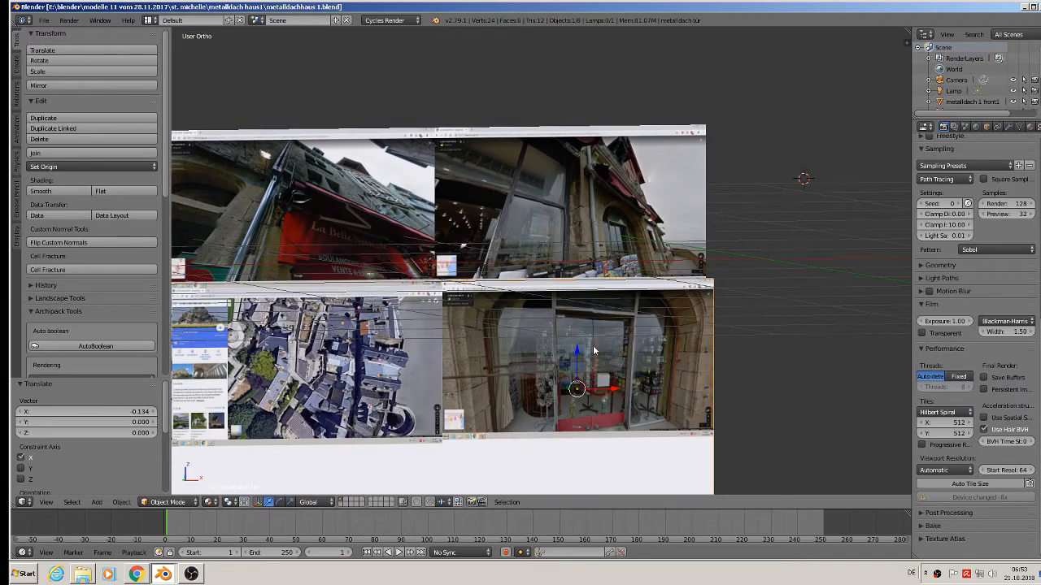
pyautogui.keyDown('shift'); pyautogui.moveTo(594, 351); pyautogui.dragTo(848, 281, button='middle'); pyautogui.keyUp('shift')
pyautogui.scroll(-2, 706, 297)
pyautogui.scroll(5, 508, 294)
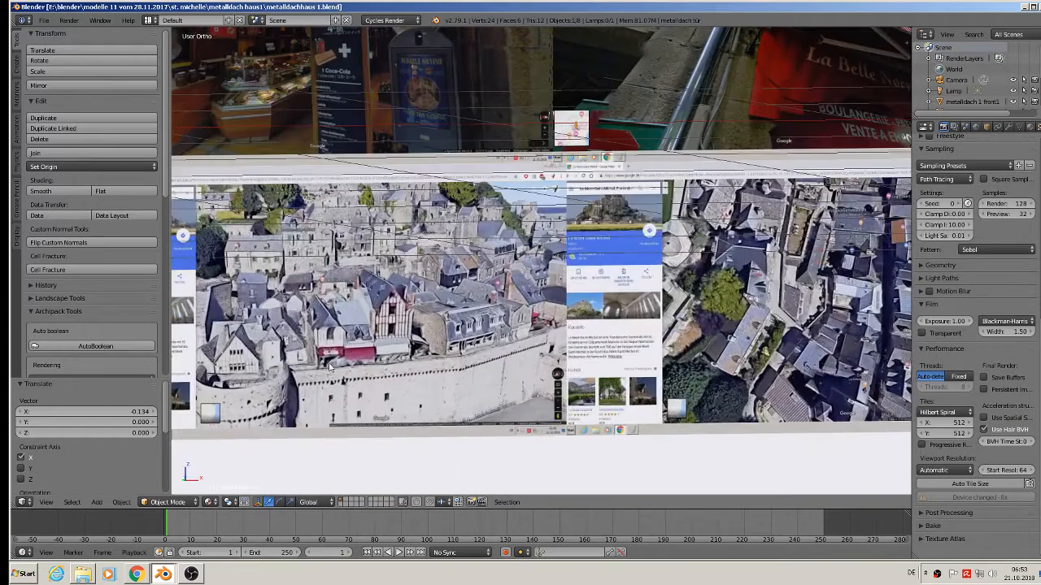
pyautogui.scroll(1, 365, 368)
pyautogui.scroll(-3, 618, 386)
pyautogui.keyDown('shift'); pyautogui.moveTo(712, 213); pyautogui.dragTo(641, 311, button='middle'); pyautogui.keyUp('shift')
pyautogui.scroll(2, 741, 275)
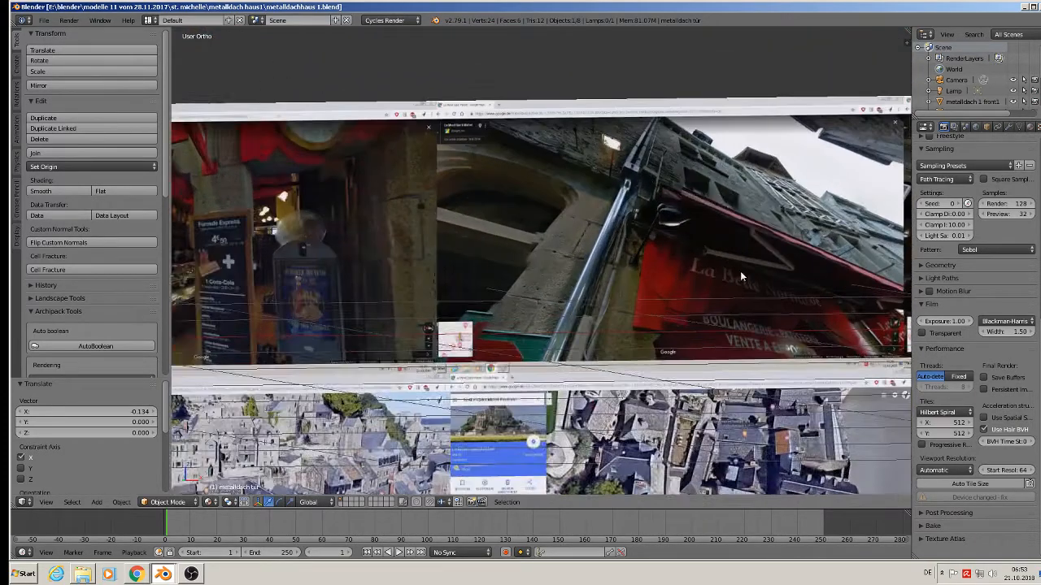
pyautogui.keyDown('shift'); pyautogui.moveTo(740, 276); pyautogui.dragTo(502, 194, button='middle'); pyautogui.keyUp('shift')
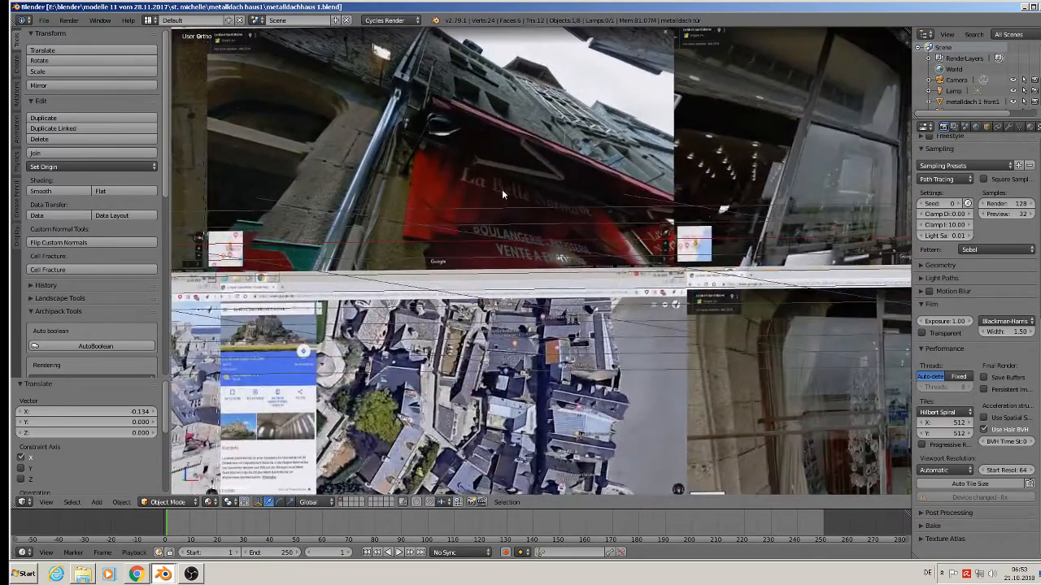
# Add a cube and shrink it to about 0.208 scale.
pyautogui.click(97, 502)
pyautogui.moveTo(113, 486)
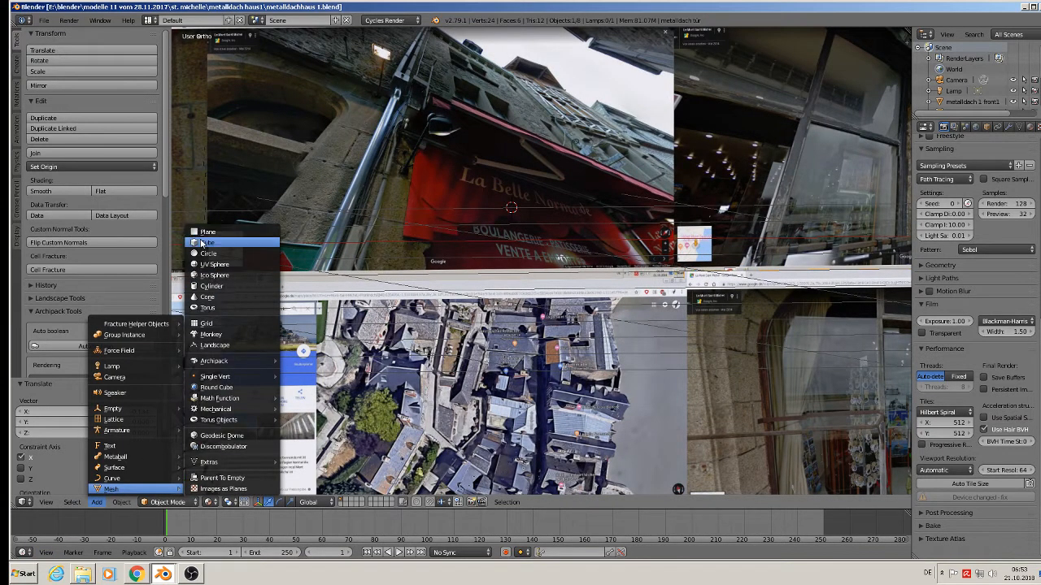
pyautogui.click(236, 243)
pyautogui.press('s')
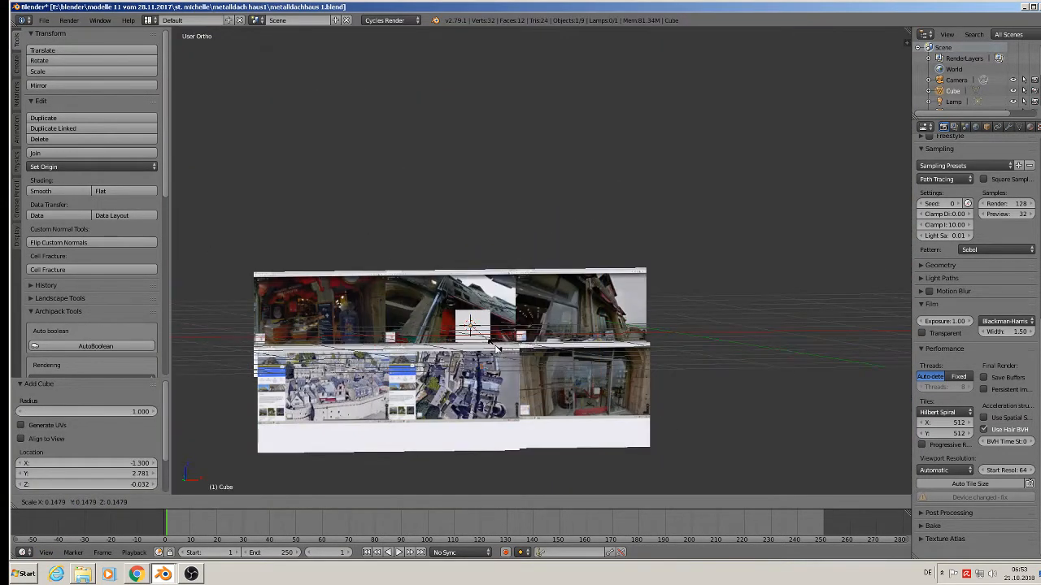
pyautogui.click(503, 364)
pyautogui.scroll(4, 464, 366)
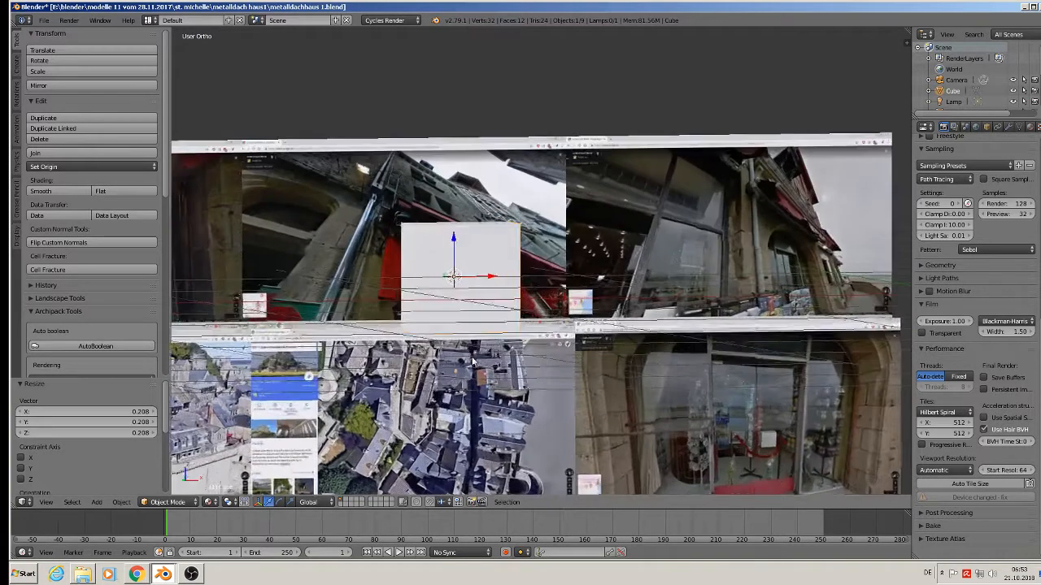
# Stretch the cube to 1.756 along Z and slide it right over the photos.
pyautogui.press('s')
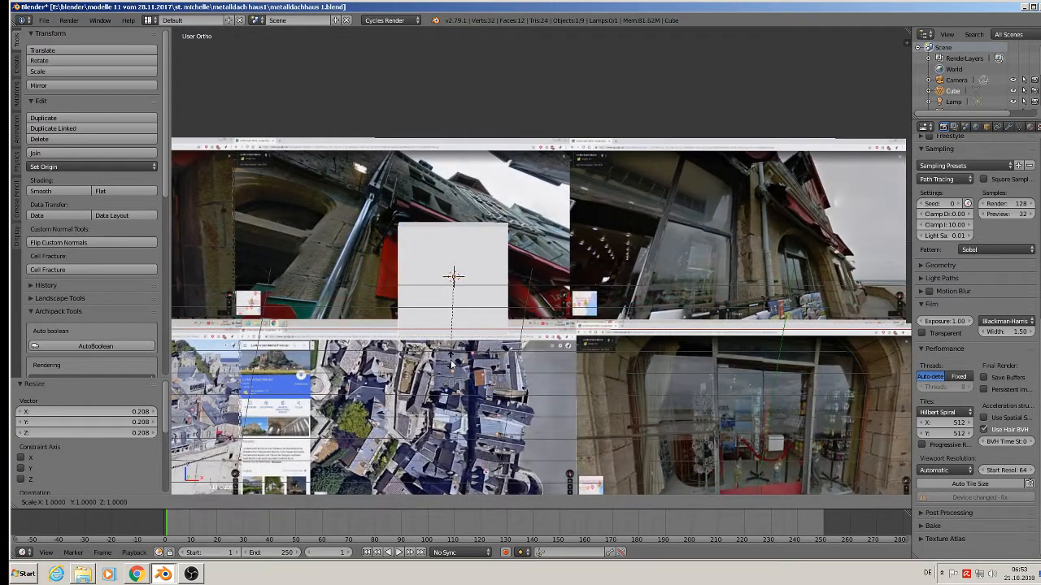
pyautogui.press('z')
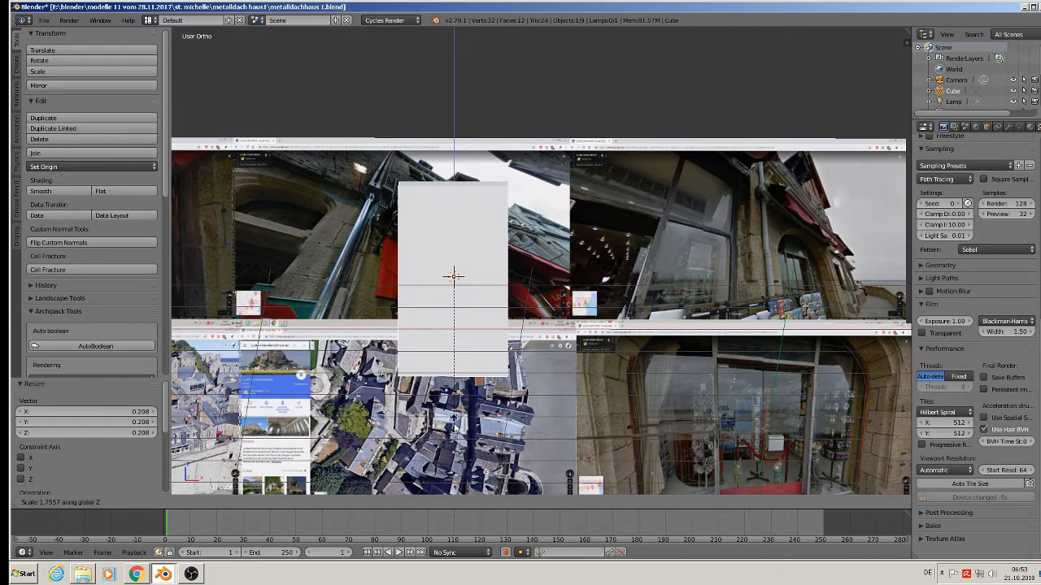
pyautogui.click(456, 428)
pyautogui.moveTo(482, 286); pyautogui.dragTo(697, 302)
pyautogui.moveTo(698, 302); pyautogui.dragTo(712, 264, button='middle')
pyautogui.press('Tab')
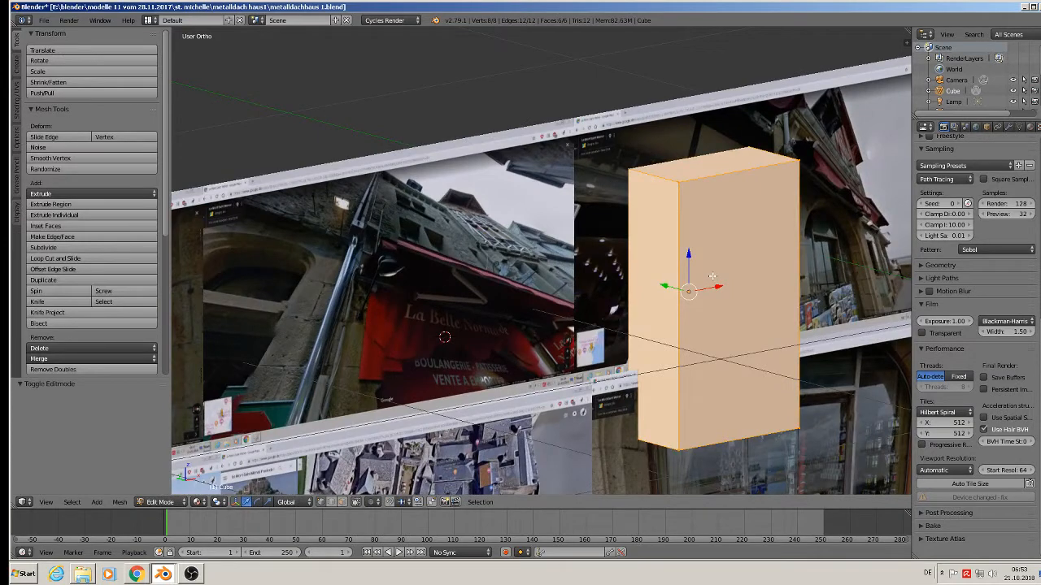
# Add two horizontal loop cuts around the box and deselect everything.
pyautogui.hotkey('ctrl', 'r')
pyautogui.scroll(2, 694, 267)
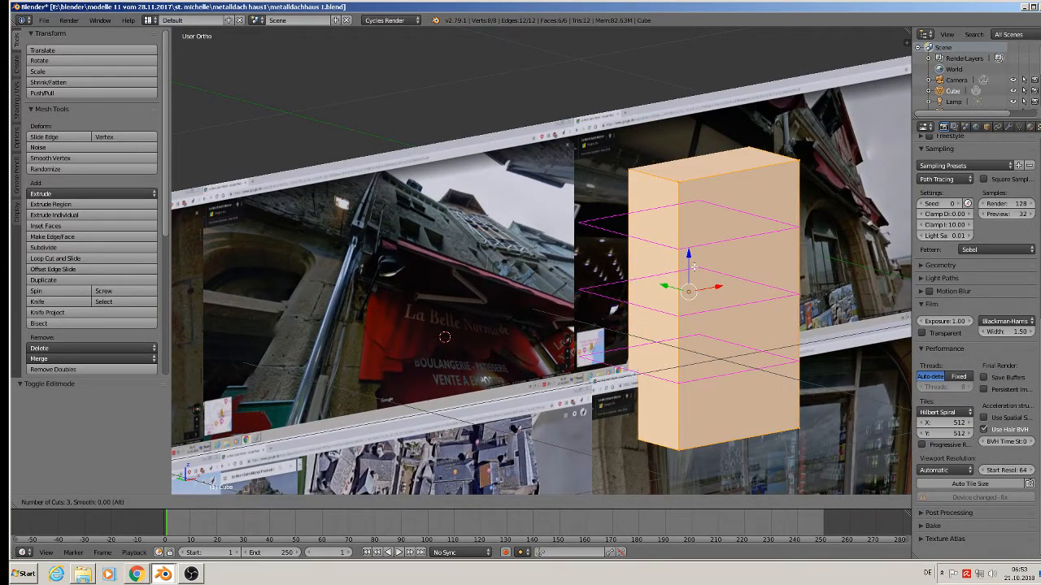
pyautogui.scroll(-1, 694, 267)
pyautogui.click(694, 267)
pyautogui.rightClick(694, 267)
pyautogui.press('a')
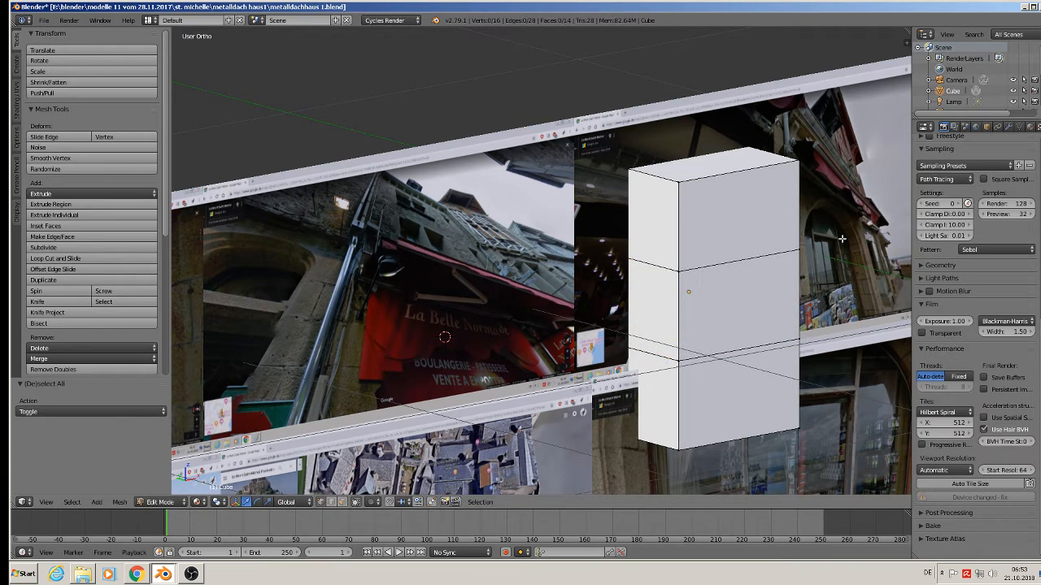
# Turn on the on-screen display of pressed keys from the sidebar.
pyautogui.press('n')
pyautogui.scroll(-10, 854, 455)
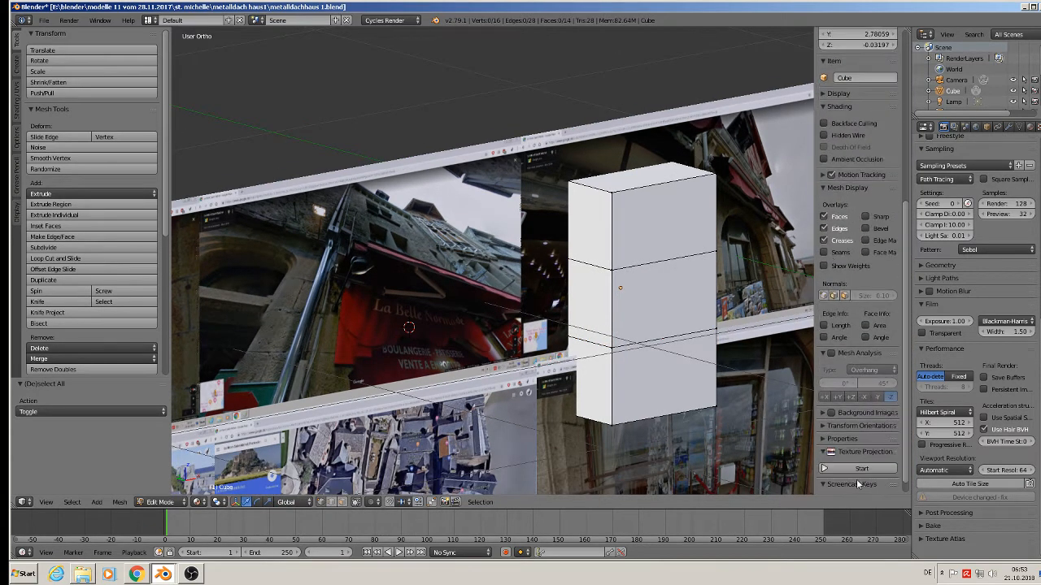
pyautogui.scroll(-1, 854, 480)
pyautogui.click(851, 486)
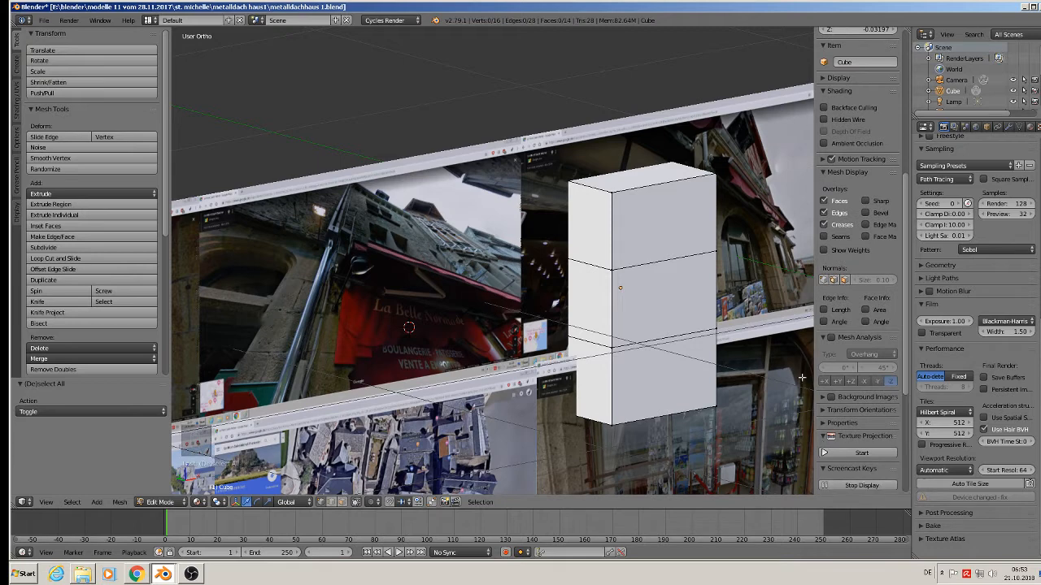
pyautogui.press('n')
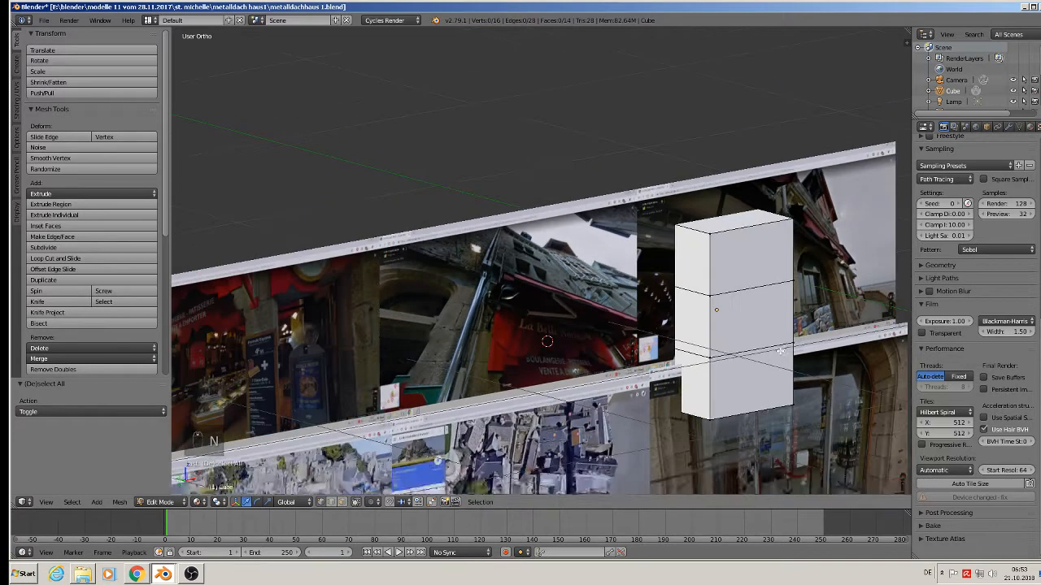
# Create a new orange-red material, Material.001, in a second material slot.
pyautogui.click(1030, 127)
pyautogui.click(967, 214)
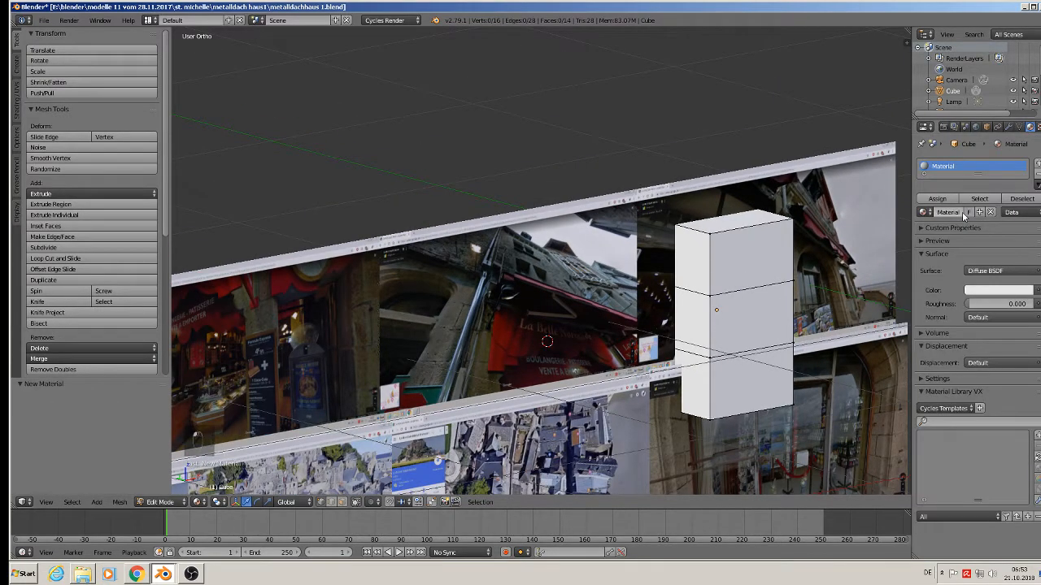
pyautogui.click(969, 237)
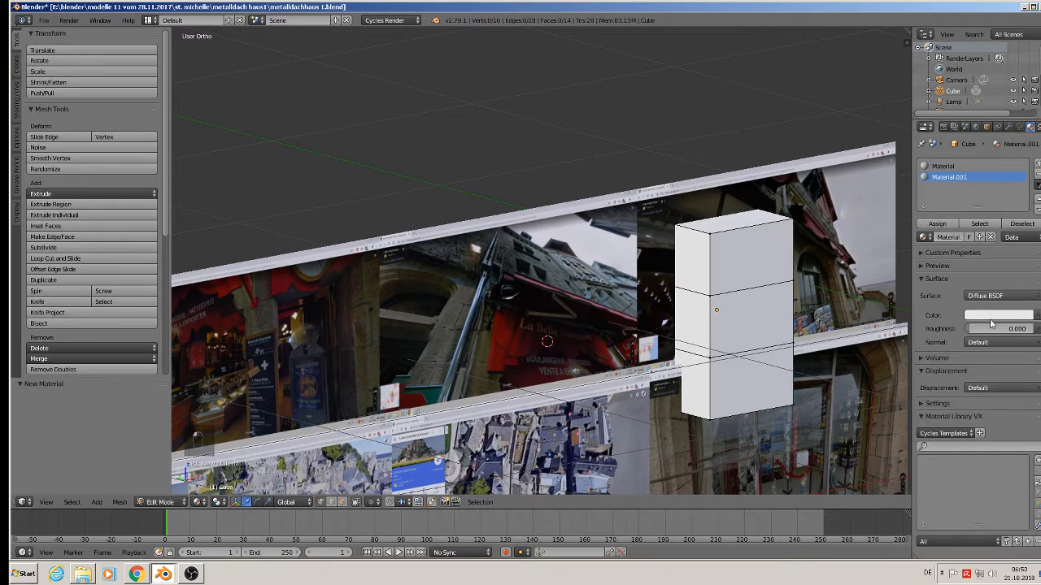
pyautogui.click(992, 315)
pyautogui.click(969, 234)
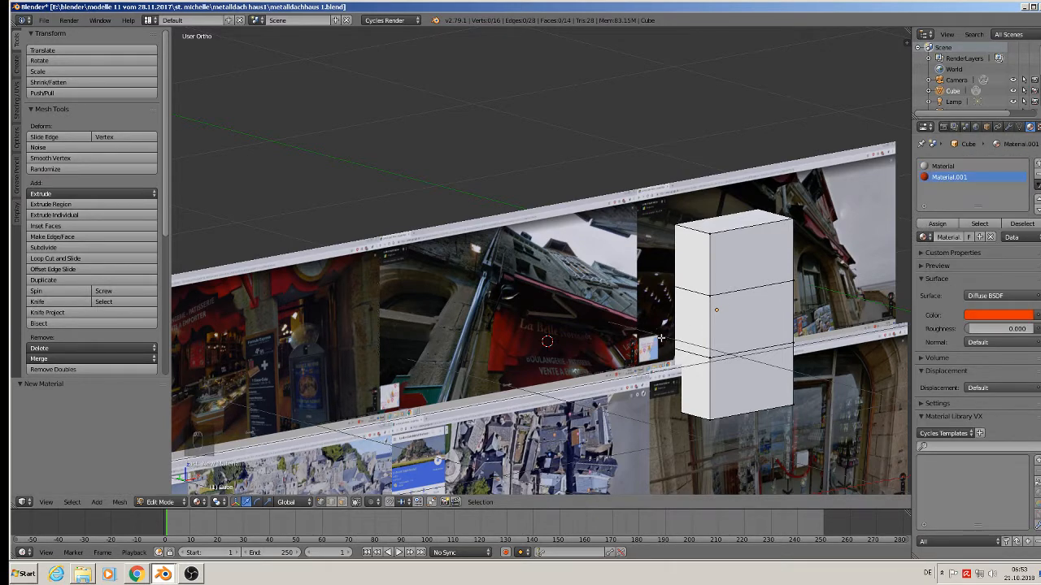
# Assign the orange material to the middle face band and shift the box -0.546 along Y.
pyautogui.click(342, 503)
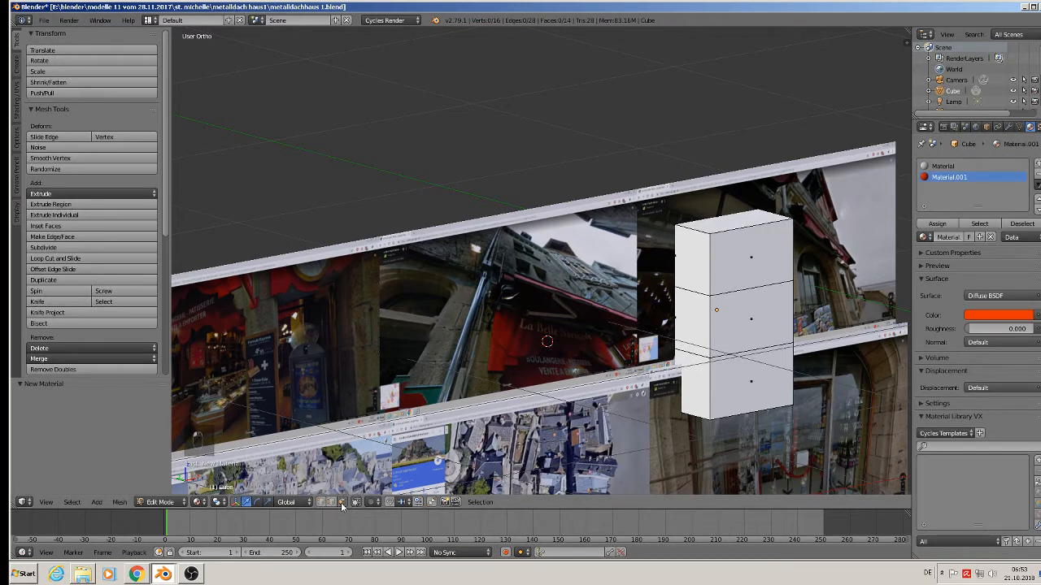
pyautogui.keyDown('alt'); pyautogui.rightClick(724, 333); pyautogui.keyUp('alt')
pyautogui.click(938, 223)
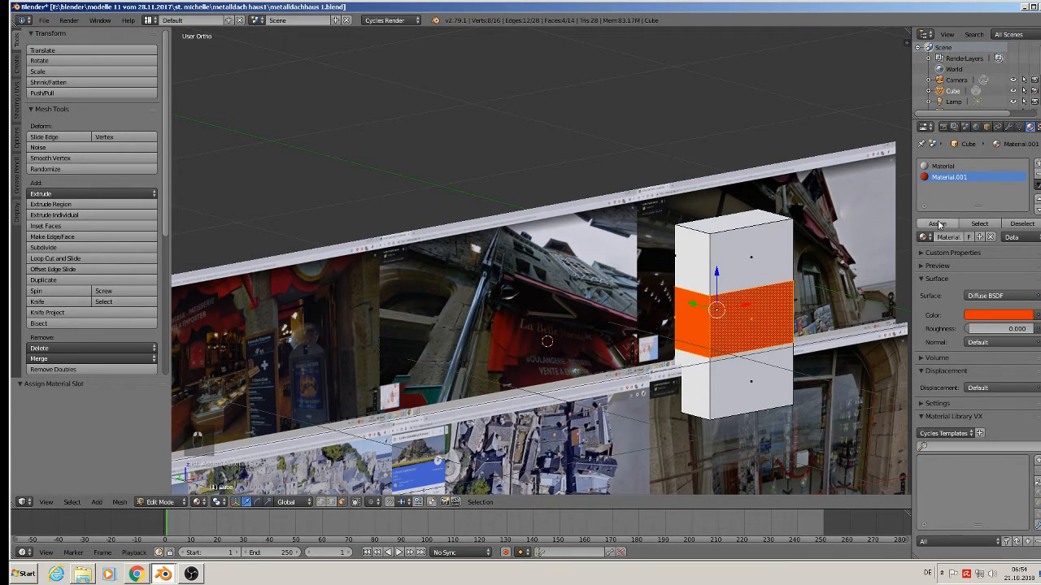
pyautogui.press('Tab')
pyautogui.scroll(-3, 759, 323)
pyautogui.moveTo(748, 315); pyautogui.dragTo(787, 325)
# Slide the box to -0.643 on Y and stretch it to 2.092.
pyautogui.scroll(3, 648, 291)
pyautogui.scroll(2, 539, 350)
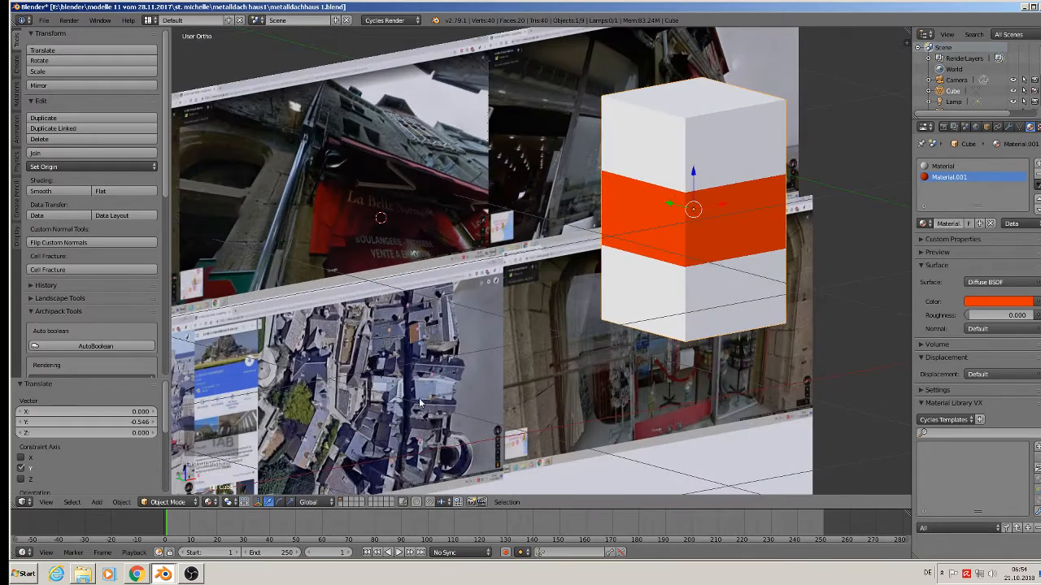
pyautogui.scroll(-2, 648, 207)
pyautogui.moveTo(665, 235); pyautogui.dragTo(752, 260)
pyautogui.moveTo(746, 294); pyautogui.dragTo(771, 334, button='middle')
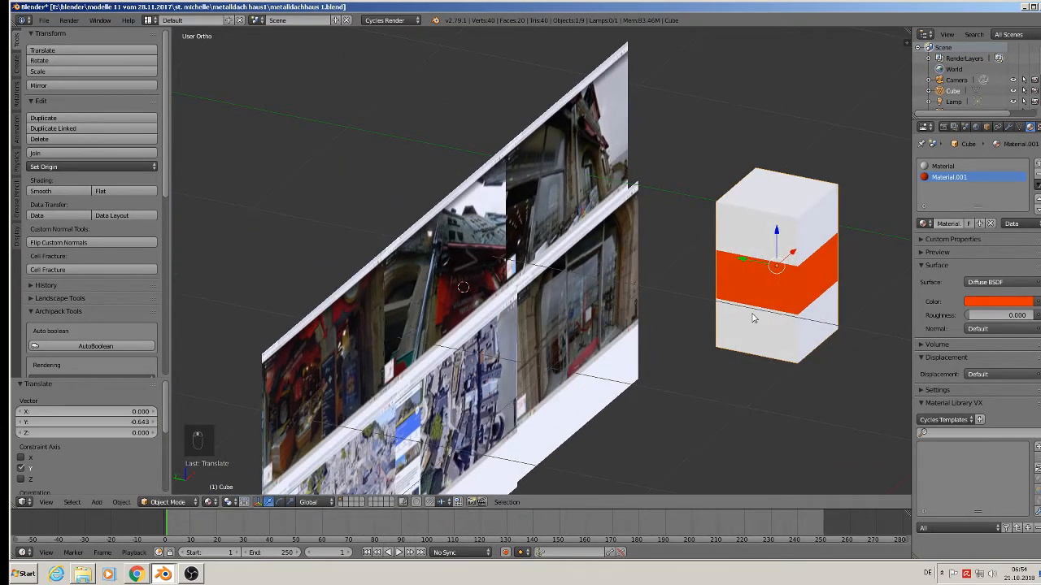
pyautogui.press('s')
pyautogui.click(837, 366)
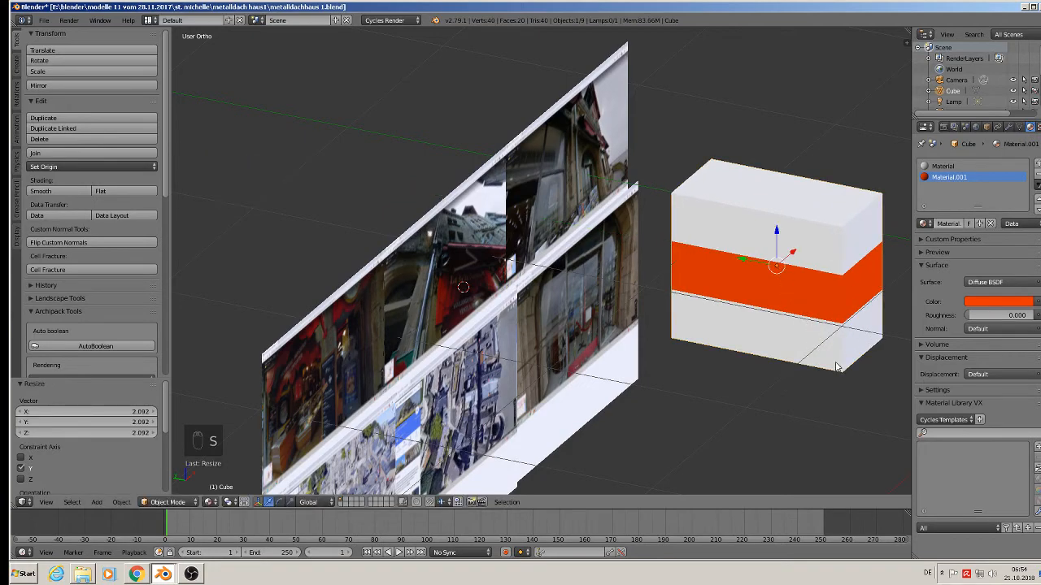
# Pan back to the box and orbit to see it from the side.
pyautogui.moveTo(837, 367); pyautogui.dragTo(727, 263, button='middle')
pyautogui.scroll(4, 653, 233)
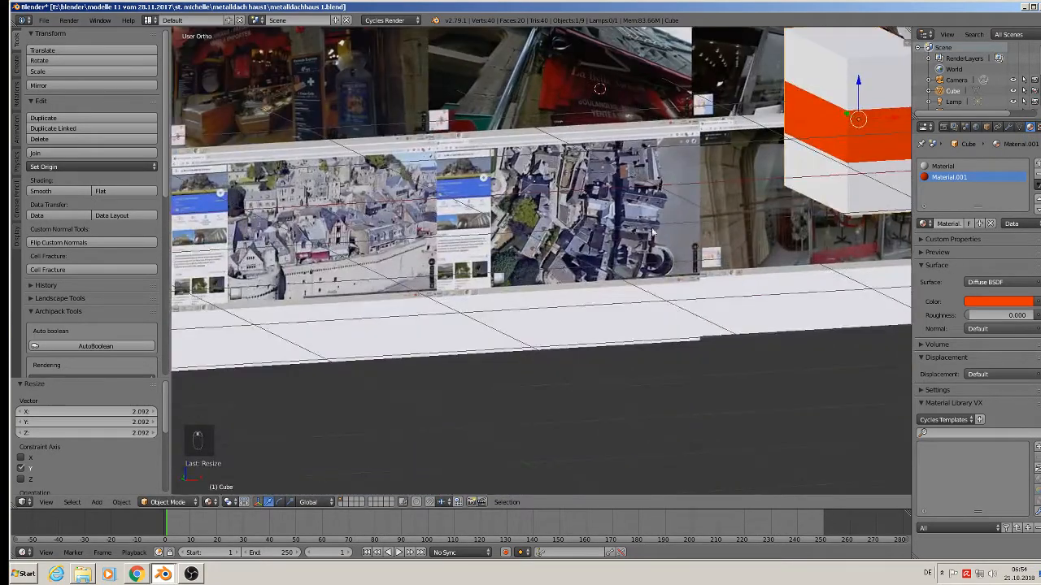
pyautogui.scroll(5, 653, 234)
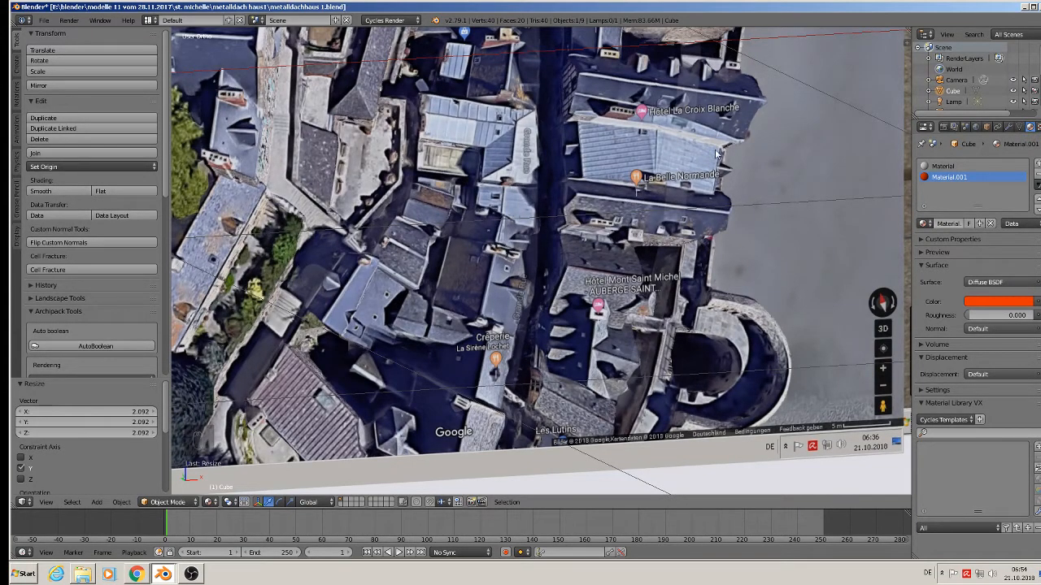
pyautogui.scroll(-5, 712, 210)
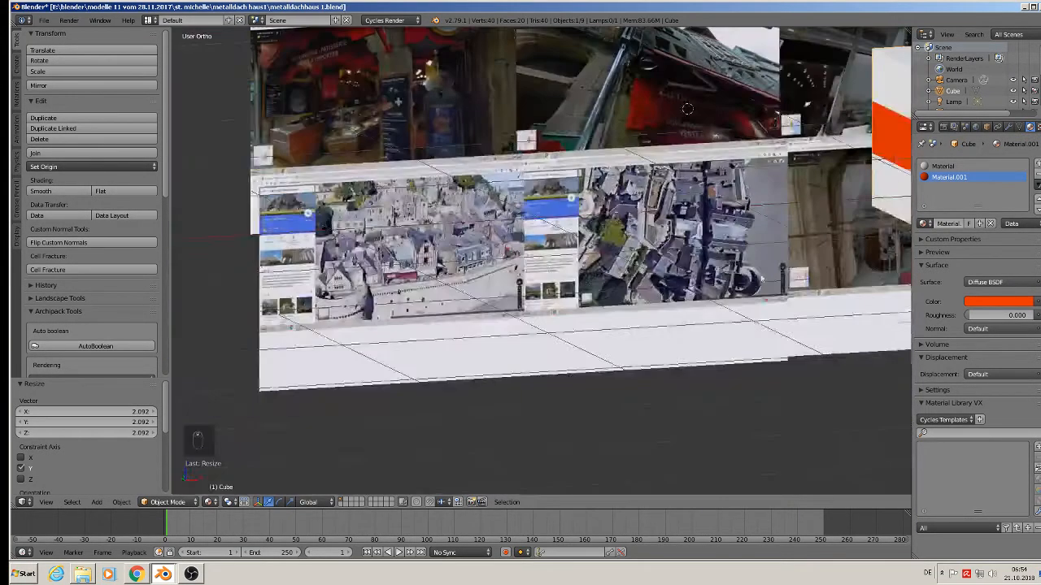
pyautogui.keyDown('shift'); pyautogui.moveTo(771, 254); pyautogui.dragTo(504, 317, button='middle'); pyautogui.keyUp('shift')
pyautogui.moveTo(645, 166); pyautogui.dragTo(741, 165, button='middle')
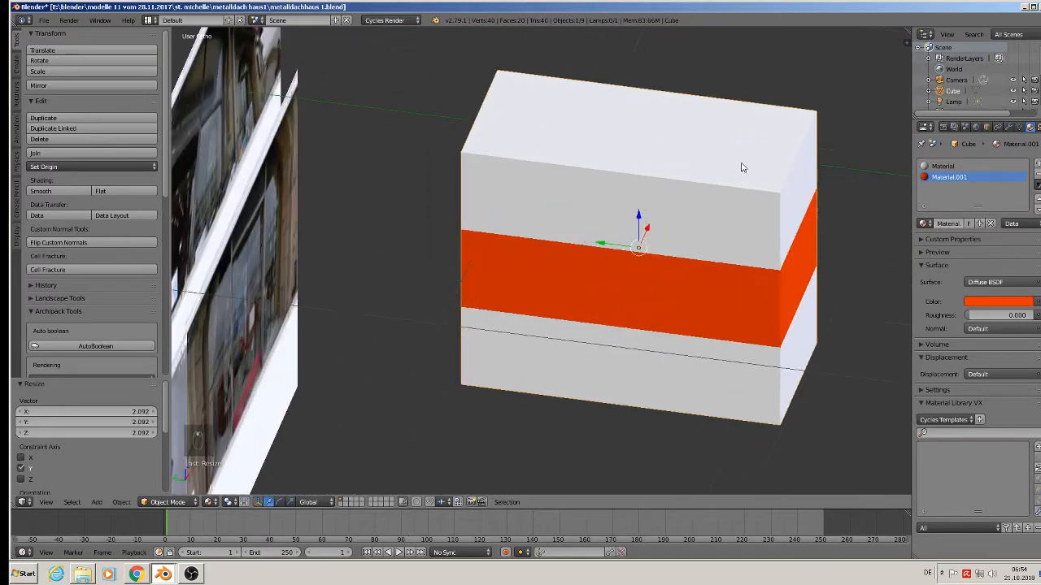
# Extrude the two top edges upward and narrow them inward along Y into roof flaps.
pyautogui.press('Tab')
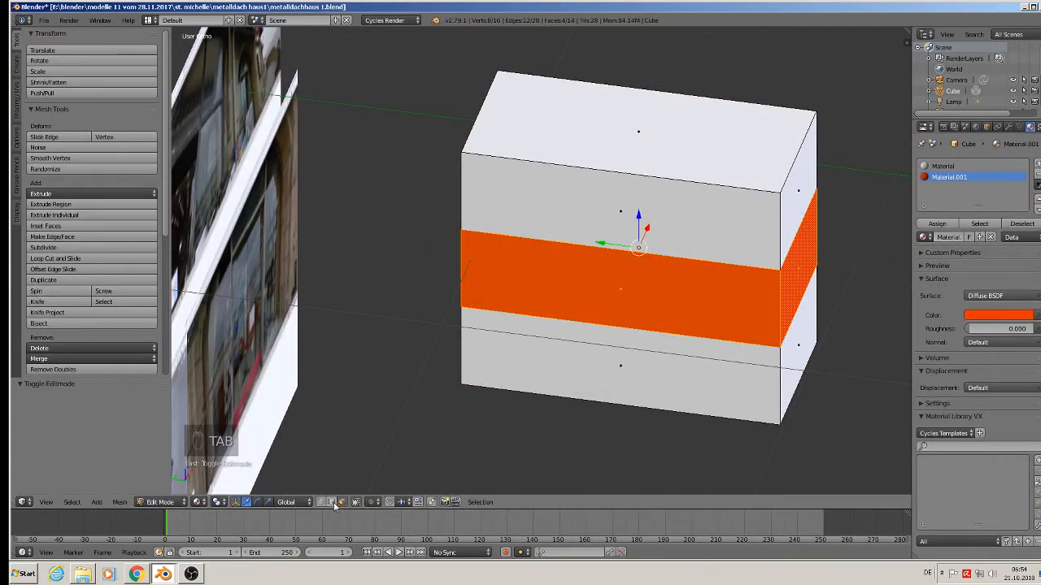
pyautogui.rightClick(480, 115)
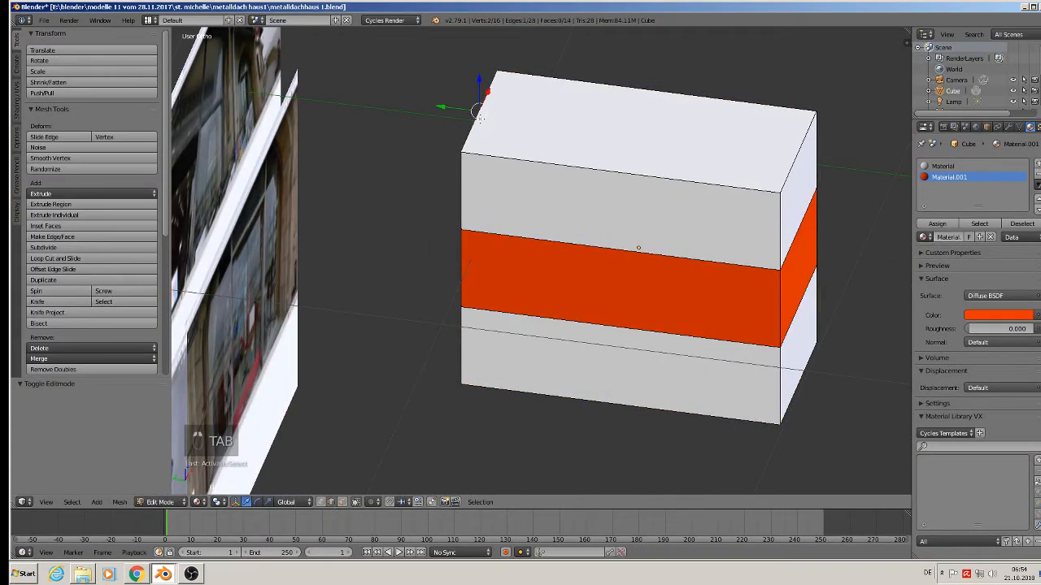
pyautogui.keyDown('shift'); pyautogui.rightClick(794, 156); pyautogui.keyUp('shift')
pyautogui.keyDown('shift'); pyautogui.moveTo(585, 198); pyautogui.dragTo(600, 264, button='middle'); pyautogui.keyUp('shift')
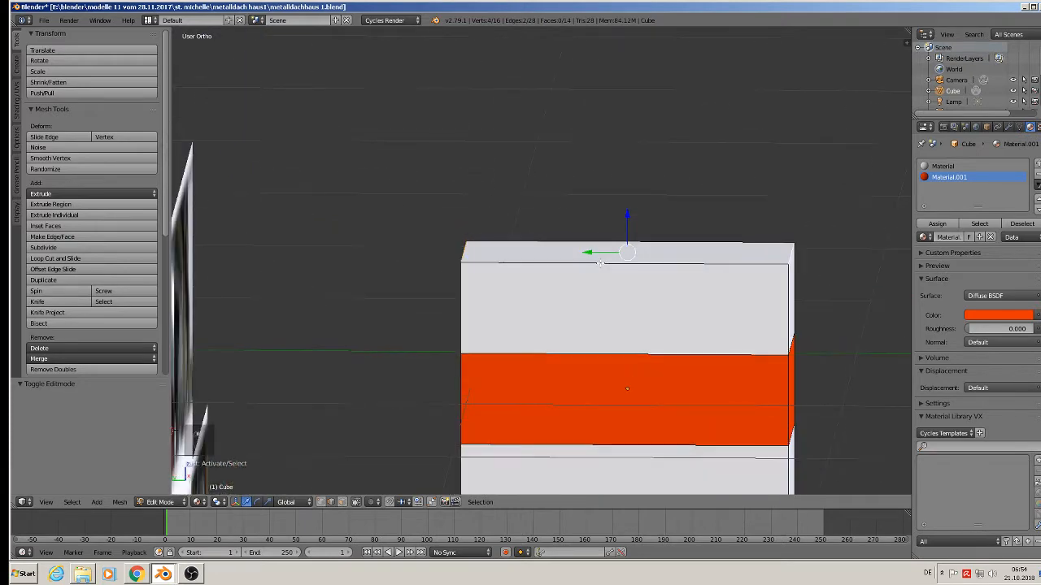
pyautogui.press('e')
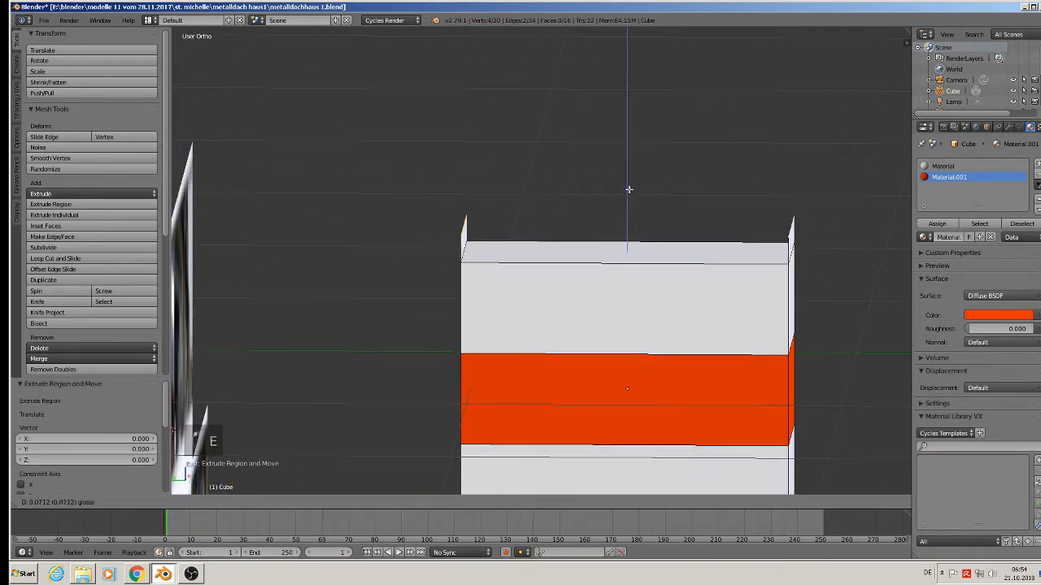
pyautogui.click(635, 161)
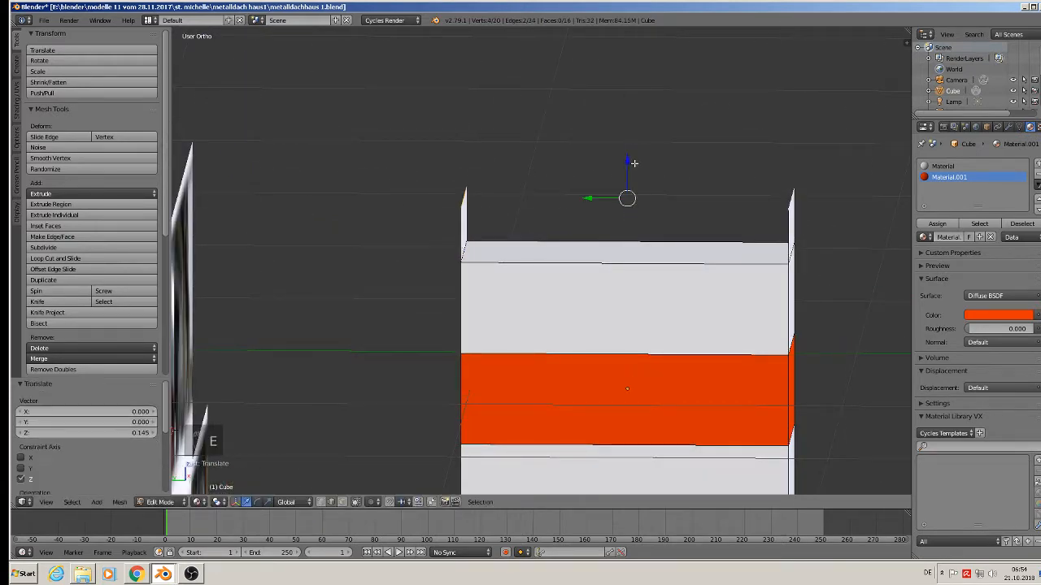
pyautogui.press('s')
pyautogui.press('y')
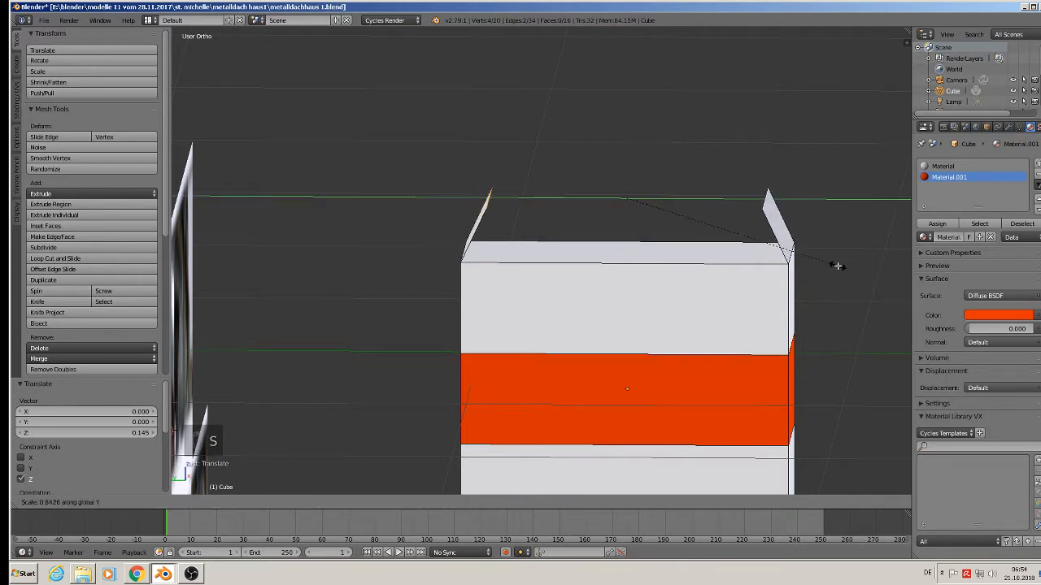
pyautogui.click(773, 263)
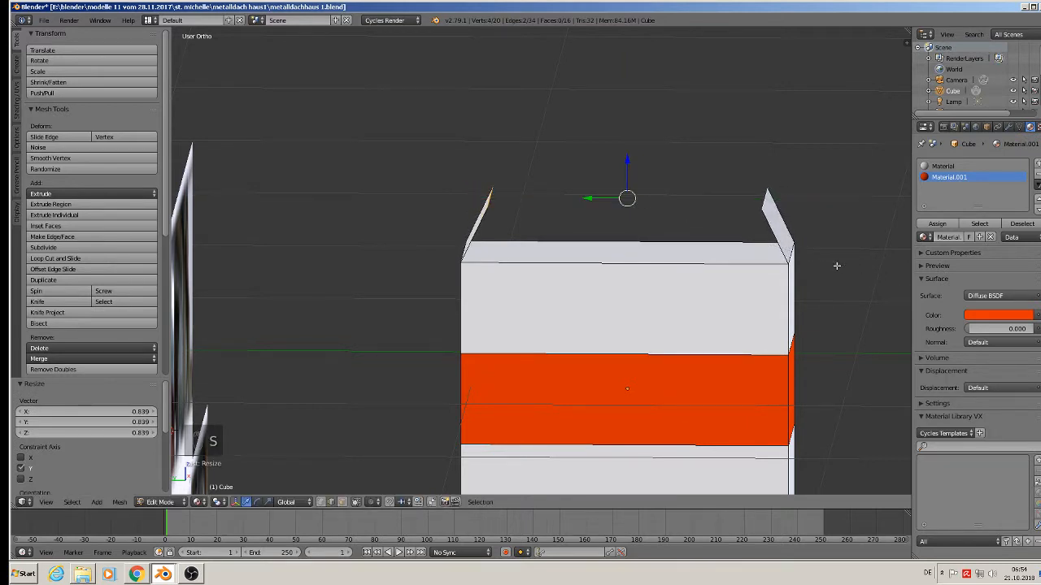
# Extrude the right flap's top edge into a roof slope toward the centre.
pyautogui.moveTo(764, 214); pyautogui.dragTo(766, 248, button='middle')
pyautogui.rightClick(758, 199)
pyautogui.moveTo(758, 200); pyautogui.dragTo(756, 164, button='middle')
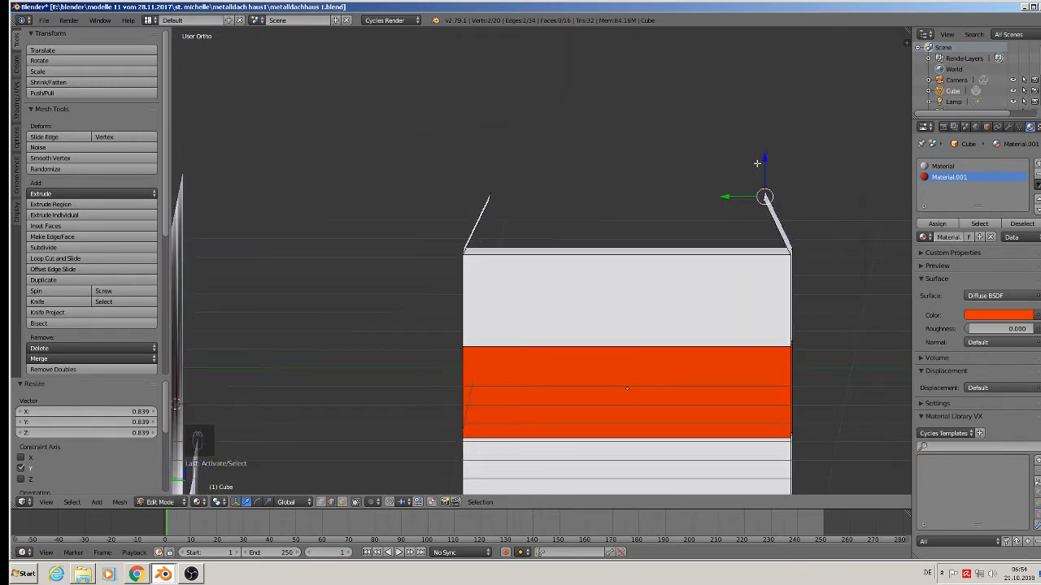
pyautogui.press('e')
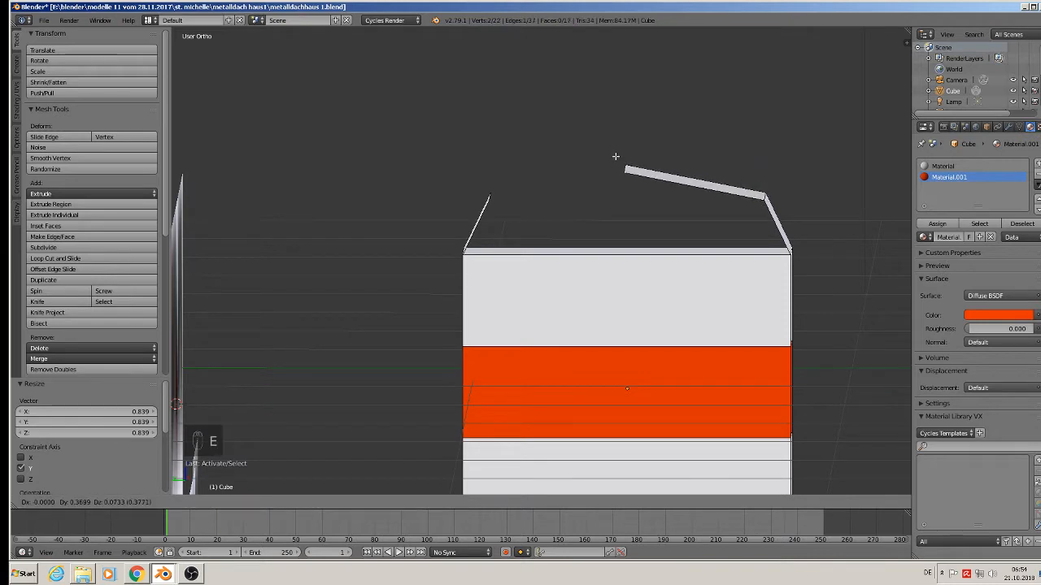
pyautogui.click(616, 161)
# Select the back top edge, left flap edge and right roof panel edge.
pyautogui.moveTo(615, 161); pyautogui.dragTo(630, 248, button='middle')
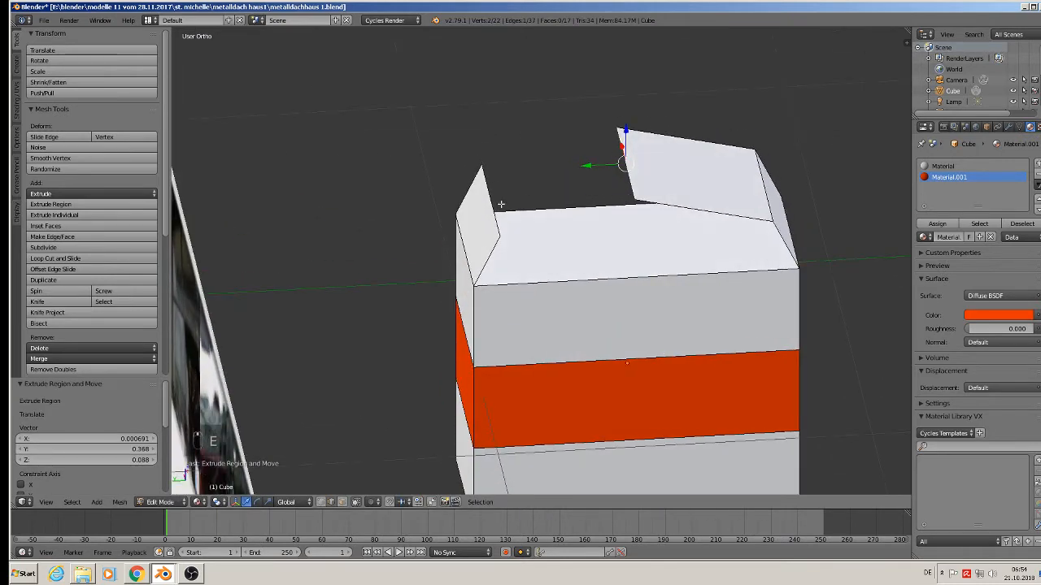
pyautogui.keyDown('shift'); pyautogui.rightClick(500, 205); pyautogui.keyUp('shift')
pyautogui.rightClick(499, 190)
pyautogui.keyDown('shift'); pyautogui.rightClick(630, 160); pyautogui.keyUp('shift')
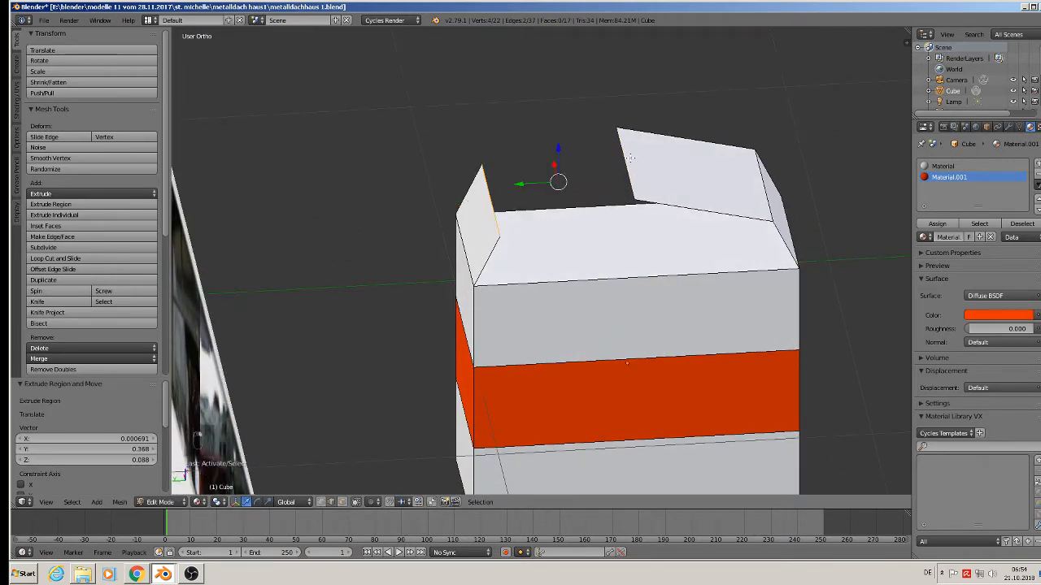
# Fill the roof opening and the right gable with new faces.
pyautogui.press('f')
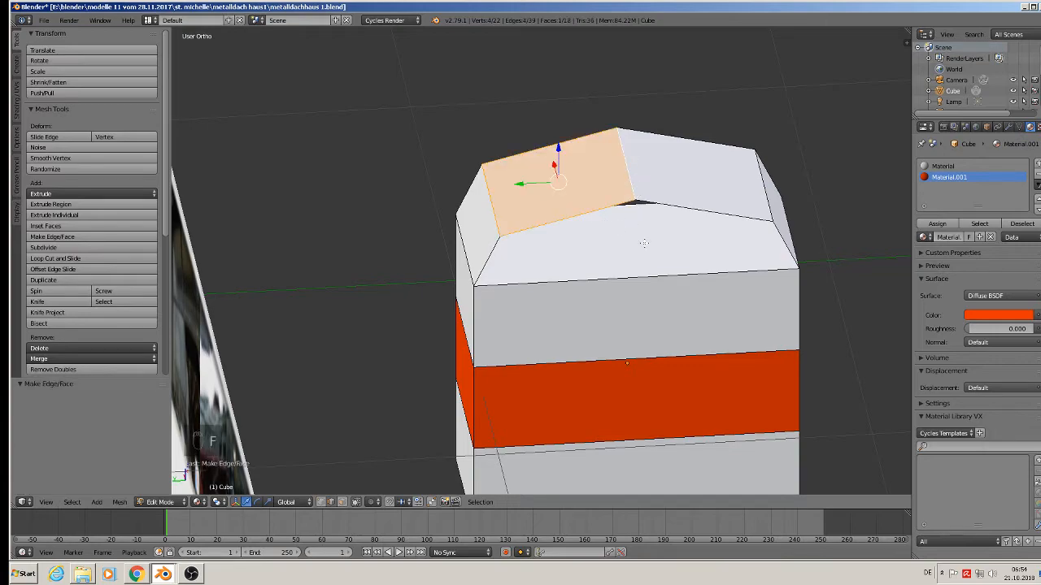
pyautogui.moveTo(643, 243); pyautogui.dragTo(682, 233, button='middle')
pyautogui.keyDown('alt'); pyautogui.rightClick(601, 196); pyautogui.keyUp('alt')
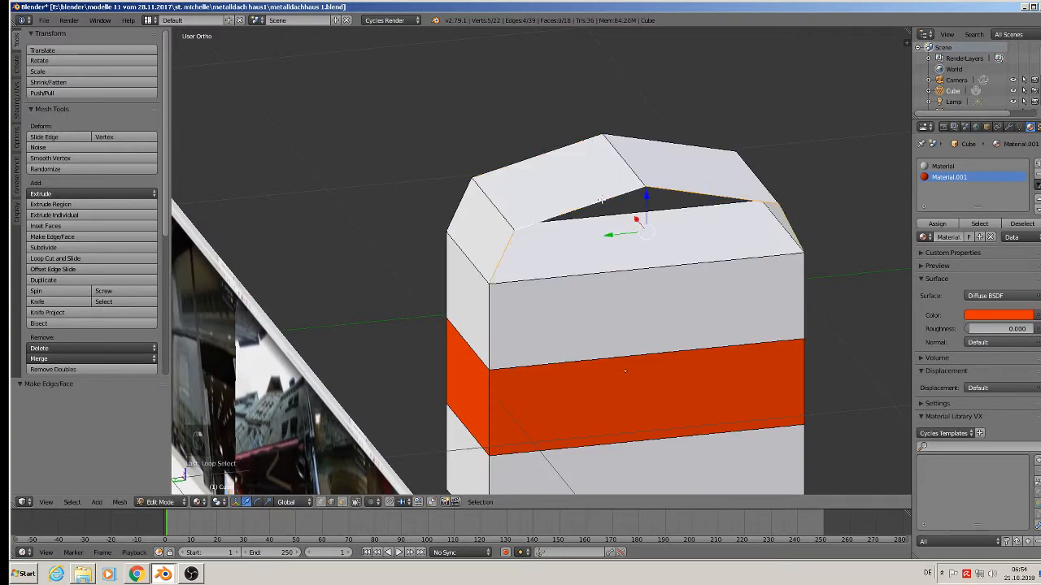
pyautogui.press('f')
pyautogui.moveTo(603, 199); pyautogui.dragTo(833, 372, button='middle')
pyautogui.keyDown('alt'); pyautogui.rightClick(793, 231); pyautogui.keyUp('alt')
pyautogui.press('f')
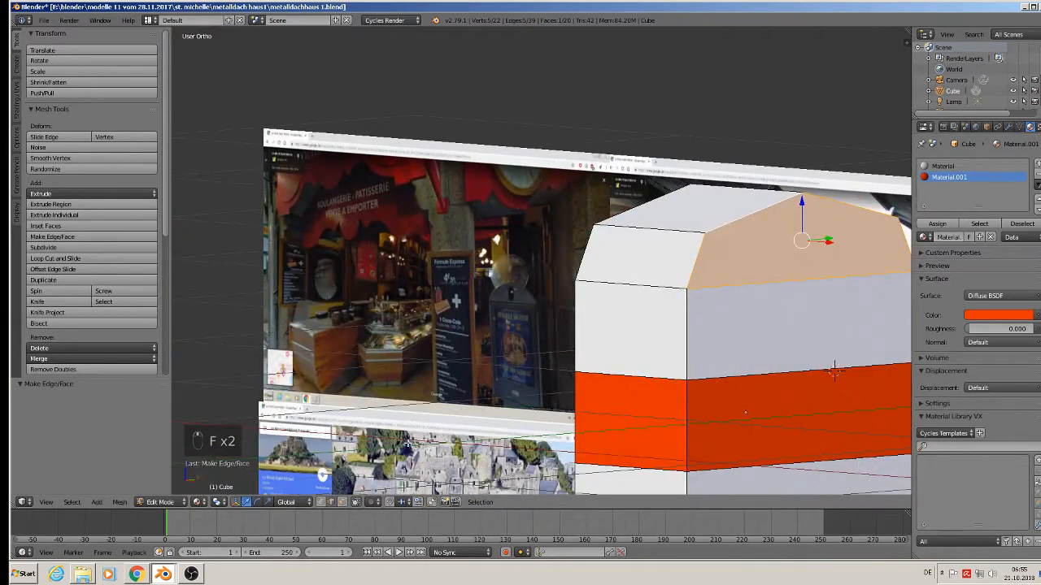
# Select all the roof and gable faces and assign them orange Material.001.
pyautogui.click(342, 502)
pyautogui.keyDown('shift'); pyautogui.rightClick(641, 259); pyautogui.keyUp('shift')
pyautogui.moveTo(641, 259); pyautogui.dragTo(774, 306, button='middle')
pyautogui.keyDown('shift'); pyautogui.rightClick(649, 268); pyautogui.keyUp('shift')
pyautogui.keyDown('shift'); pyautogui.rightClick(674, 214); pyautogui.keyUp('shift')
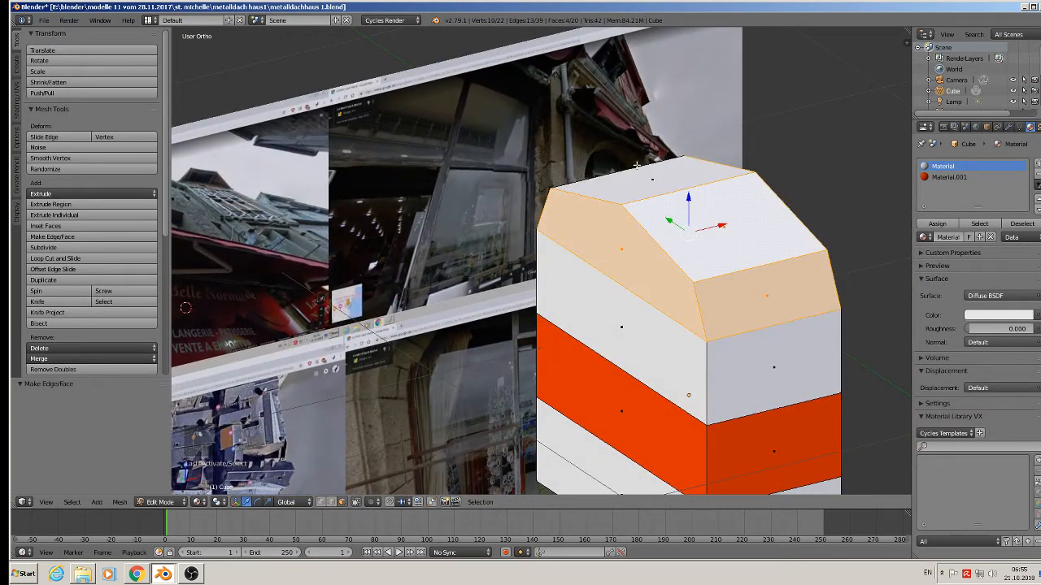
pyautogui.keyDown('shift'); pyautogui.rightClick(638, 167); pyautogui.keyUp('shift')
pyautogui.moveTo(647, 207); pyautogui.dragTo(746, 241, button='middle')
pyautogui.keyDown('shift'); pyautogui.rightClick(538, 269); pyautogui.keyUp('shift')
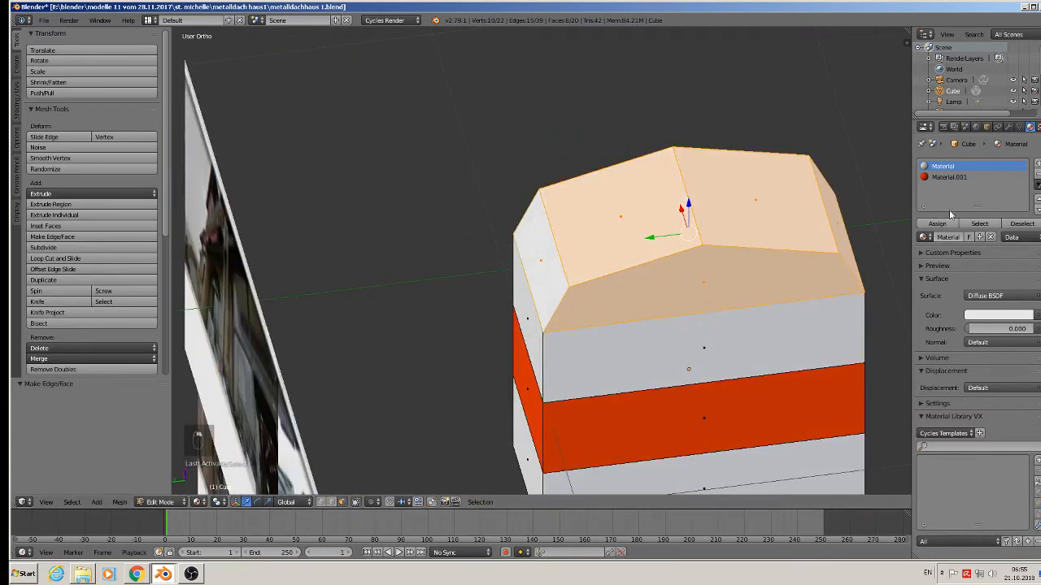
pyautogui.click(949, 177)
pyautogui.click(936, 224)
# Clear the selection, return to Object Mode and view the whole roofed box.
pyautogui.press('a')
pyautogui.moveTo(634, 358); pyautogui.dragTo(457, 316, button='middle')
pyautogui.press('Tab')
pyautogui.scroll(-3, 488, 313)
pyautogui.keyDown('shift'); pyautogui.moveTo(567, 305); pyautogui.dragTo(698, 255, button='middle'); pyautogui.keyUp('shift')
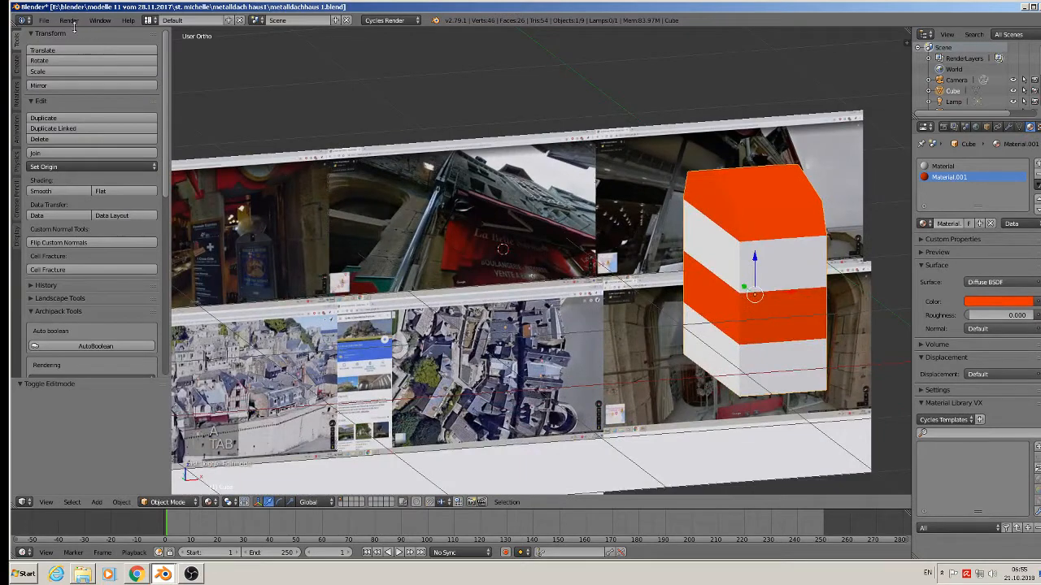
# Save the blend file and switch to the front orthographic view.
pyautogui.click(43, 20)
pyautogui.click(49, 105)
pyautogui.moveTo(378, 213); pyautogui.dragTo(626, 192, button='middle')
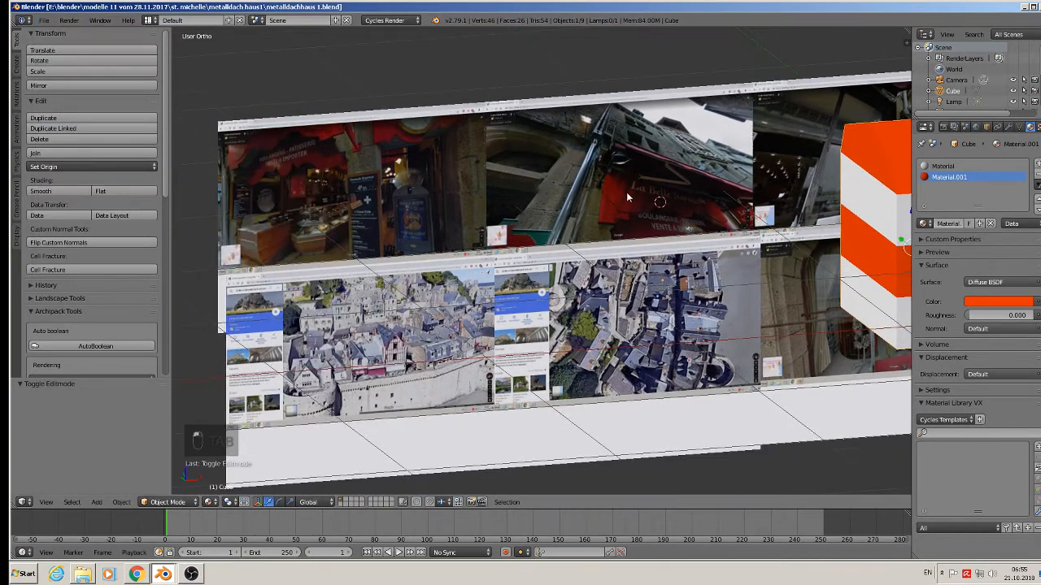
pyautogui.press('KP_1')
# Pan and zoom across the reference photos in front view.
pyautogui.scroll(4, 683, 279)
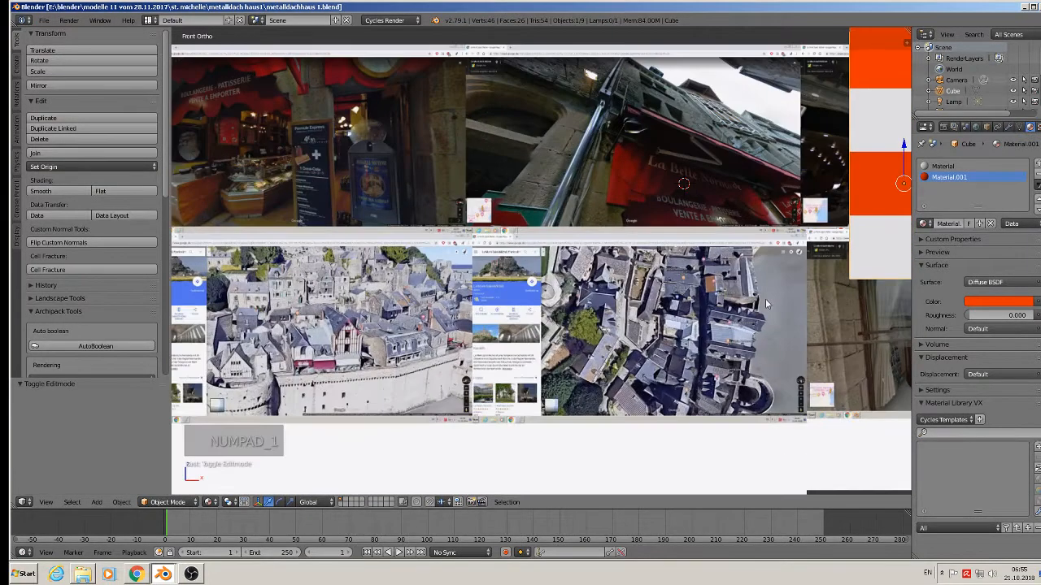
pyautogui.keyDown('shift'); pyautogui.moveTo(344, 189); pyautogui.dragTo(682, 233, button='middle'); pyautogui.keyUp('shift')
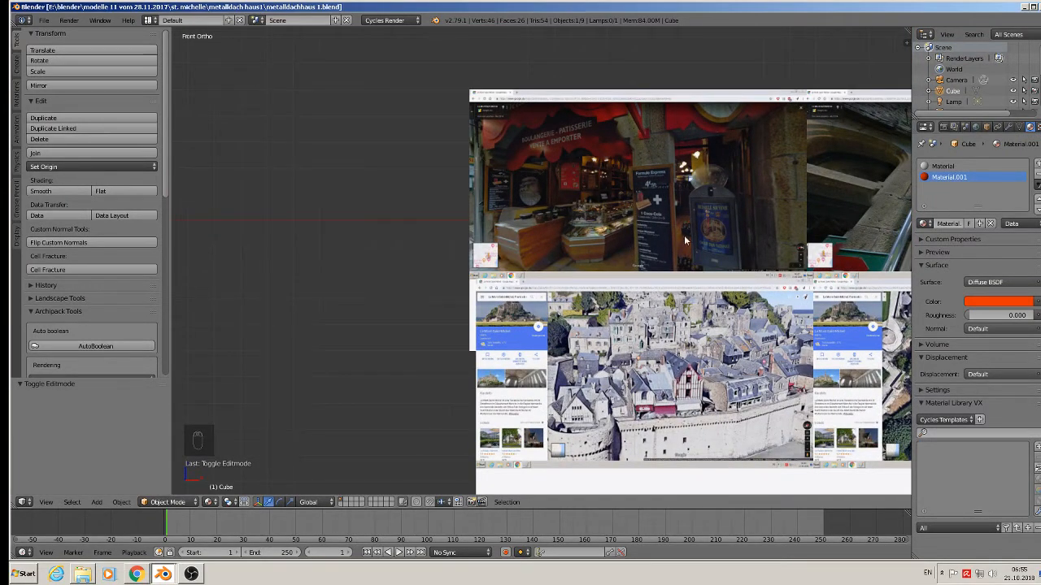
pyautogui.keyDown('shift'); pyautogui.moveTo(804, 271); pyautogui.dragTo(615, 279, button='middle'); pyautogui.keyUp('shift')
pyautogui.scroll(-2, 720, 237)
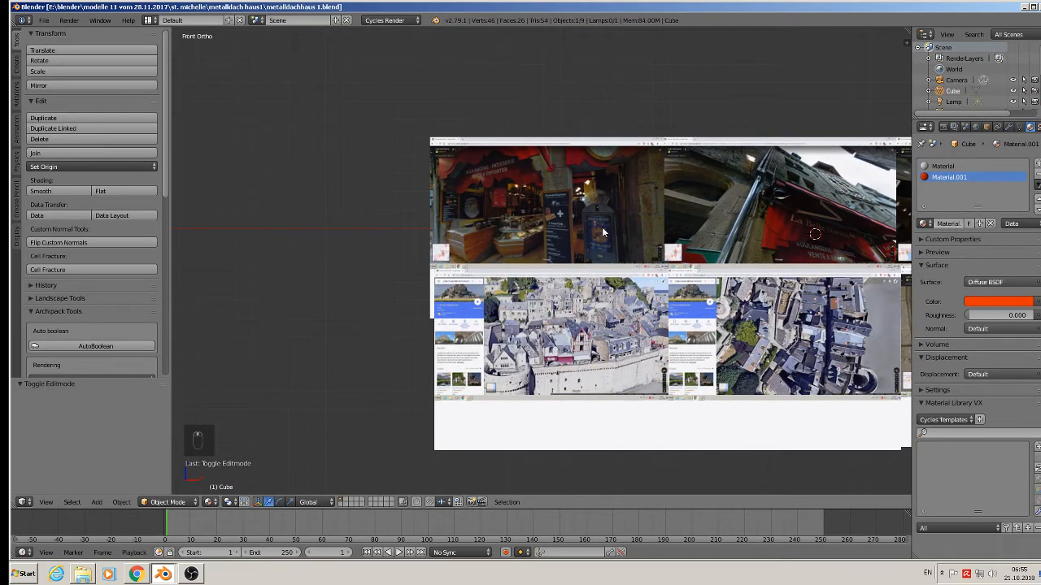
pyautogui.scroll(-3, 603, 268)
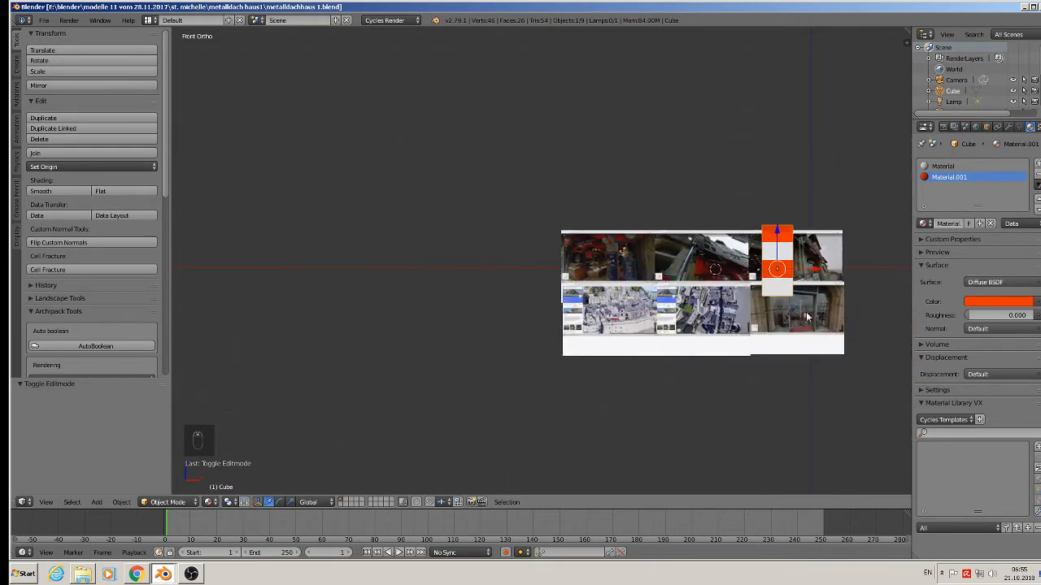
pyautogui.scroll(4, 797, 281)
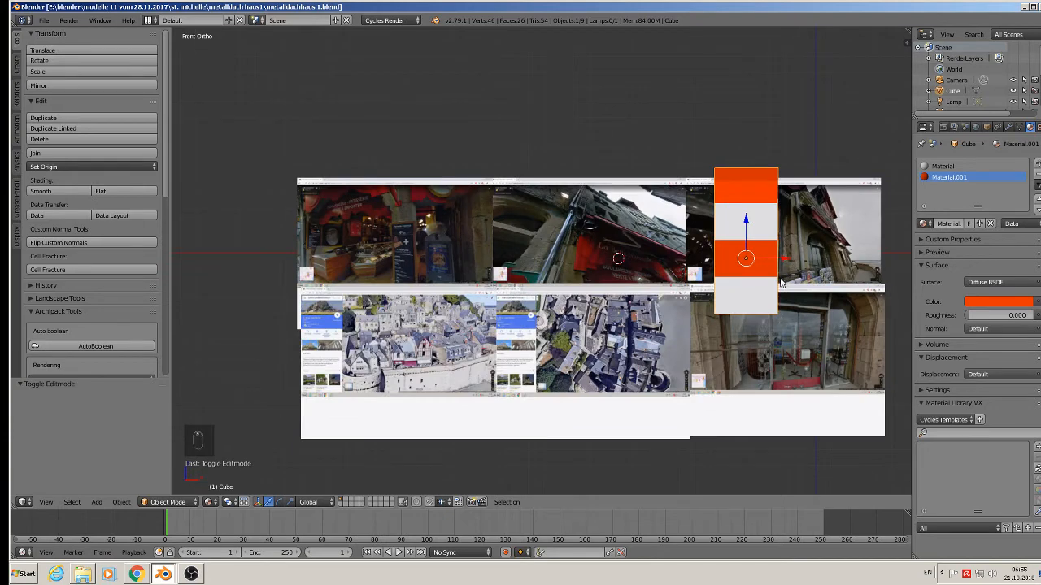
pyautogui.scroll(7, 621, 212)
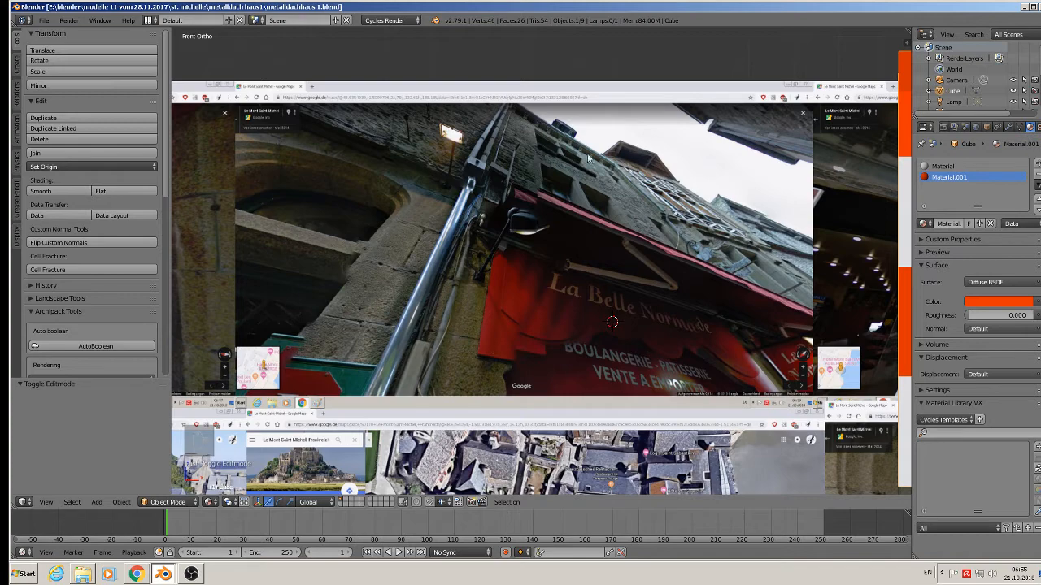
pyautogui.scroll(-6, 609, 153)
pyautogui.scroll(4, 847, 263)
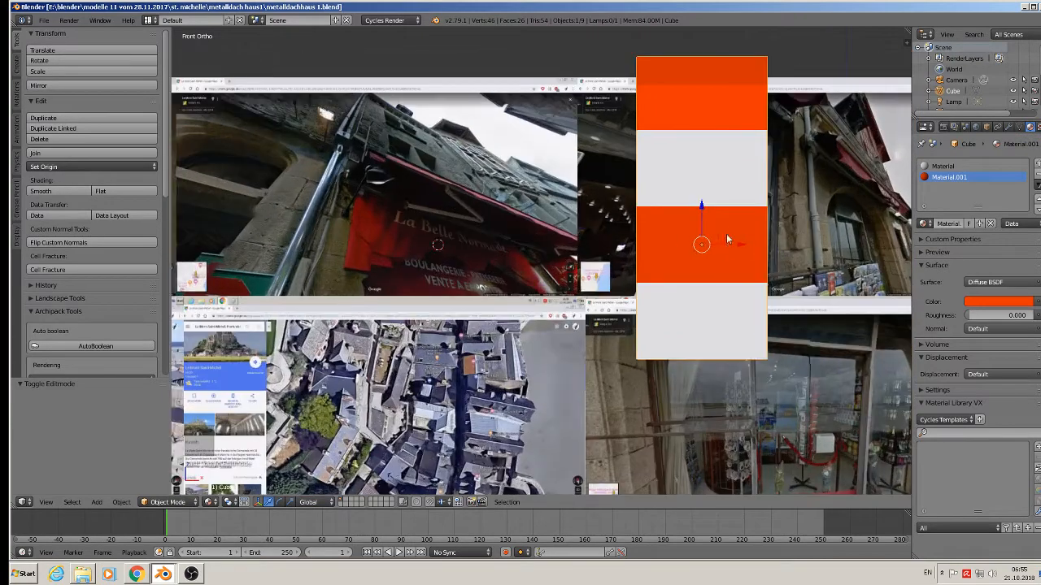
# Widen the banded building block to 1.177 along X.
pyautogui.press('s')
pyautogui.press('x')
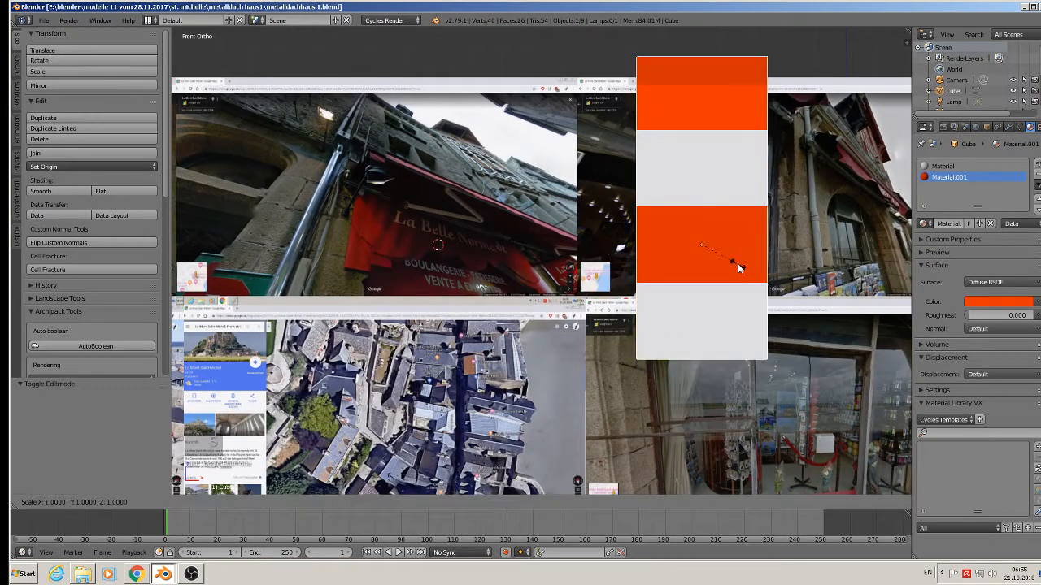
pyautogui.click(746, 263)
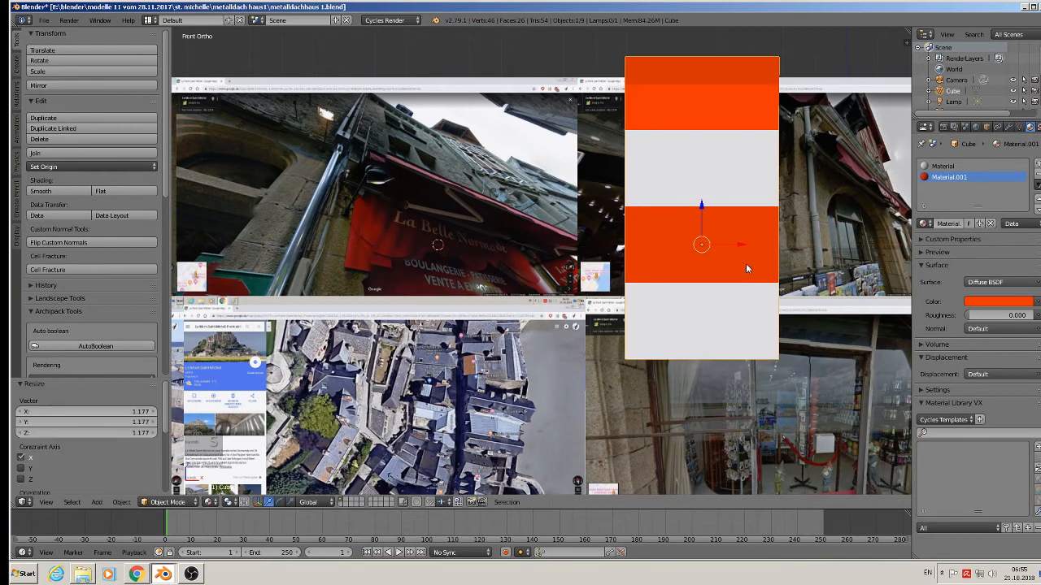
pyautogui.moveTo(745, 263); pyautogui.dragTo(740, 282, button='middle')
pyautogui.keyDown('shift'); pyautogui.moveTo(606, 282); pyautogui.dragTo(791, 244, button='middle'); pyautogui.keyUp('shift')
pyautogui.moveTo(756, 244); pyautogui.dragTo(648, 245, button='middle')
pyautogui.scroll(3, 489, 199)
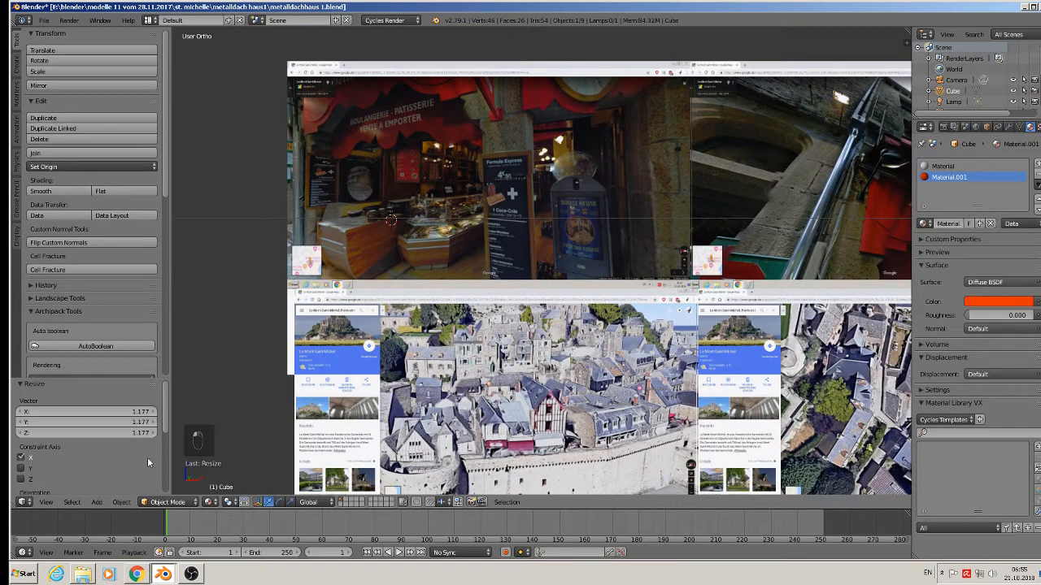
pyautogui.click(95, 504)
# Add a cylinder with 24 vertices.
pyautogui.moveTo(100, 491)
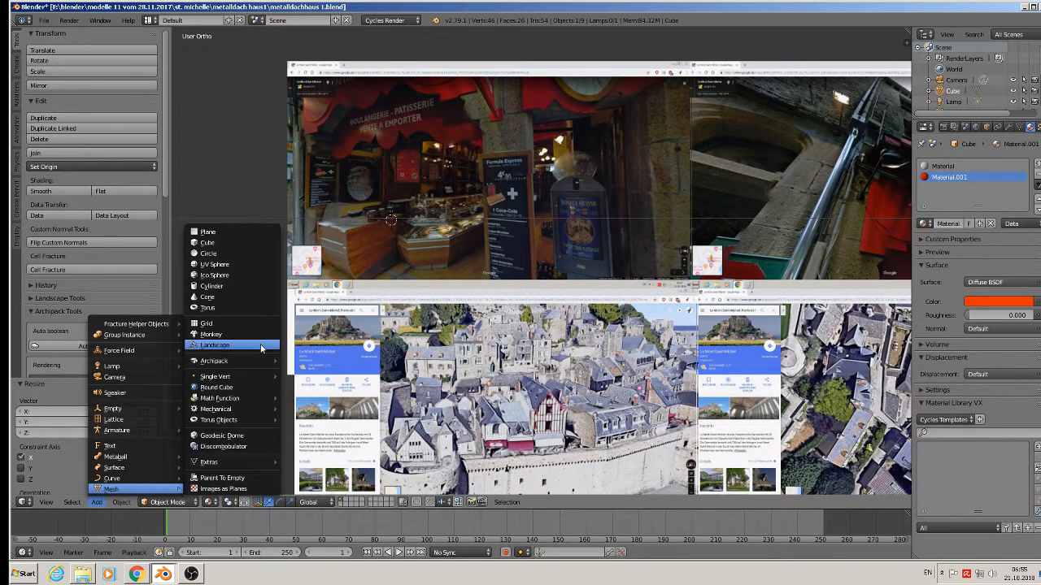
pyautogui.click(267, 284)
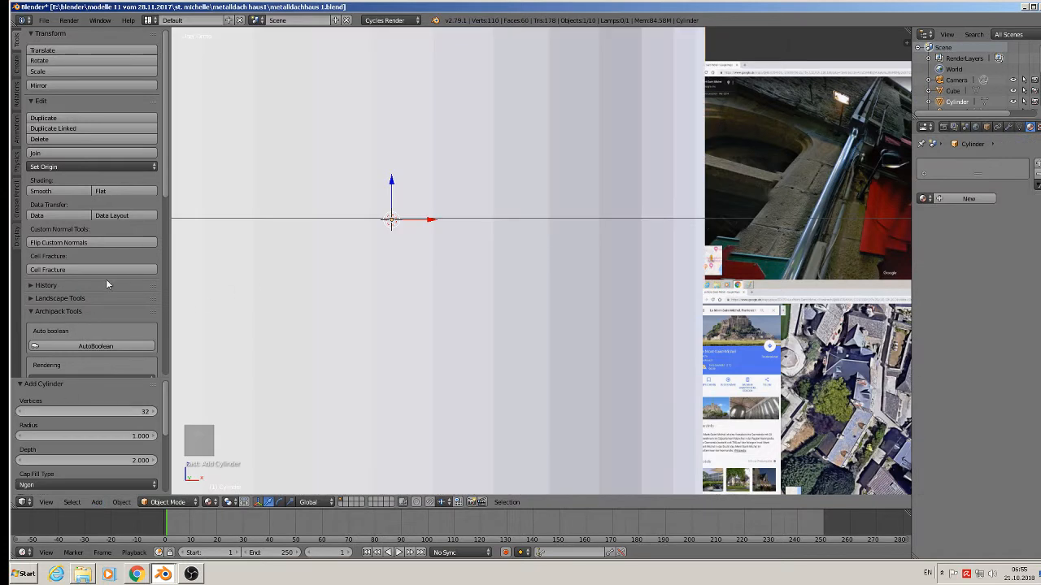
pyautogui.scroll(-5, 89, 332)
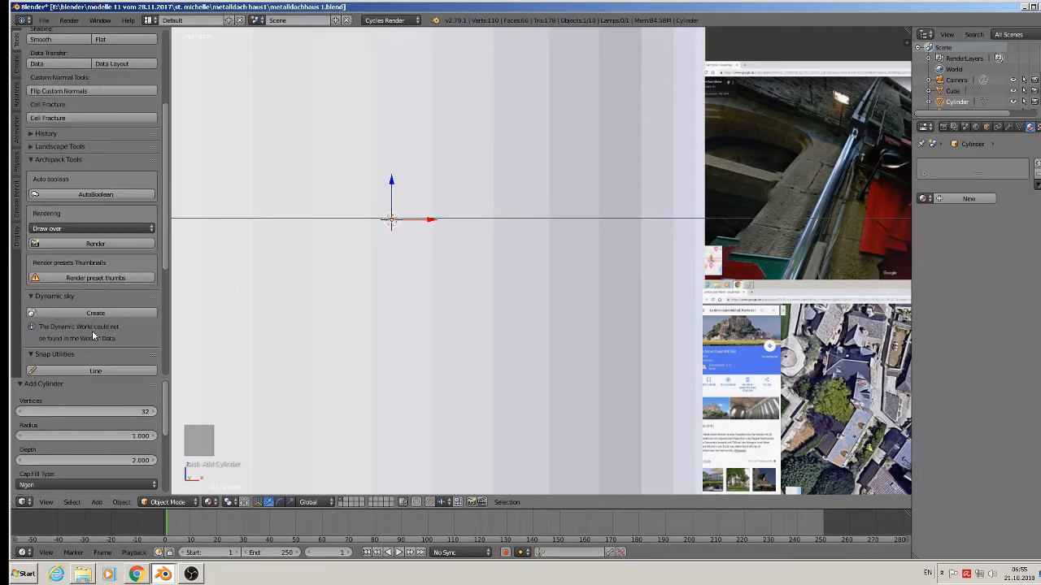
pyautogui.click(87, 413)
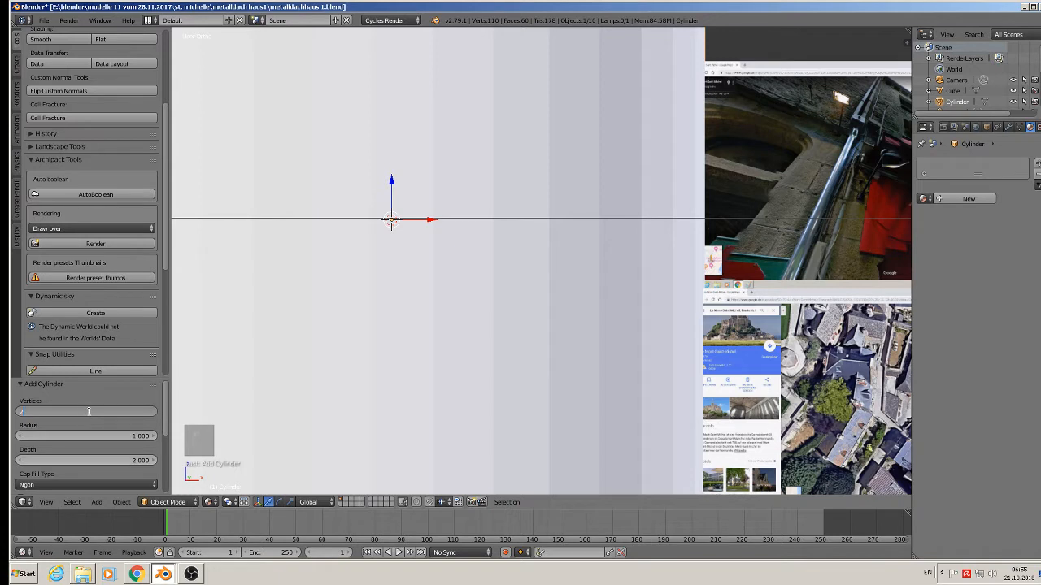
pyautogui.write('24')
pyautogui.press('Return')
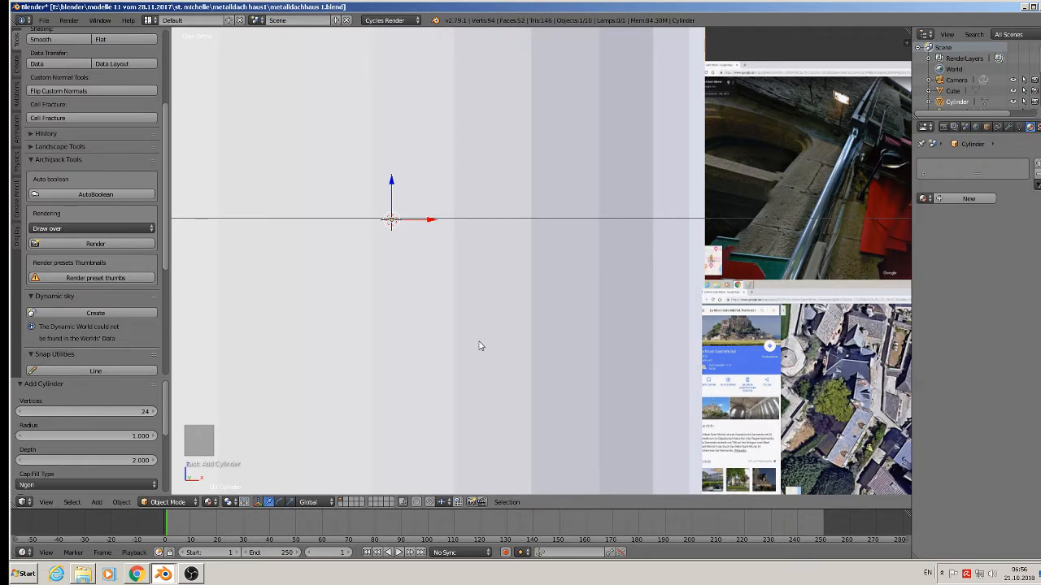
# Rotate the cylinder 90° about X and move it -1.598 along X, left of the building.
pyautogui.write('rx90')
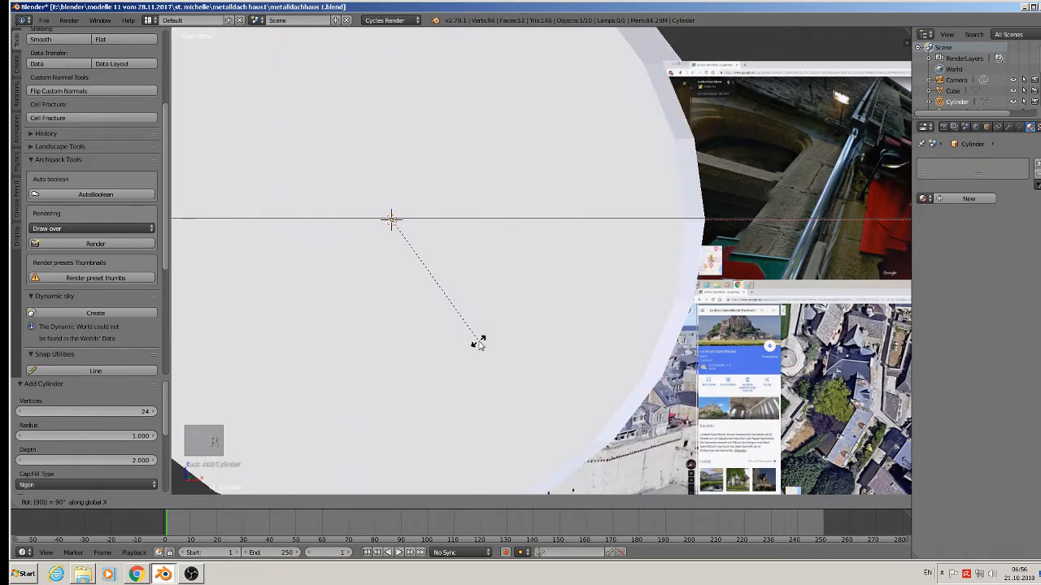
pyautogui.press('Return')
pyautogui.scroll(-5, 533, 305)
pyautogui.moveTo(537, 313); pyautogui.dragTo(501, 324, button='middle')
pyautogui.moveTo(516, 273); pyautogui.dragTo(349, 229)
pyautogui.moveTo(404, 240); pyautogui.dragTo(512, 238, button='middle')
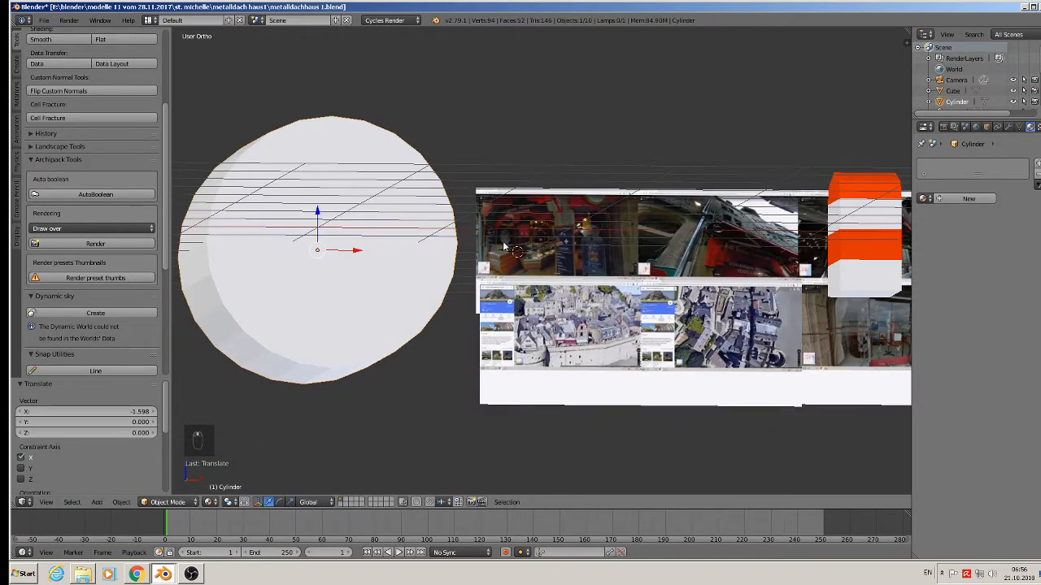
pyautogui.press('Tab')
pyautogui.press('KP_1')
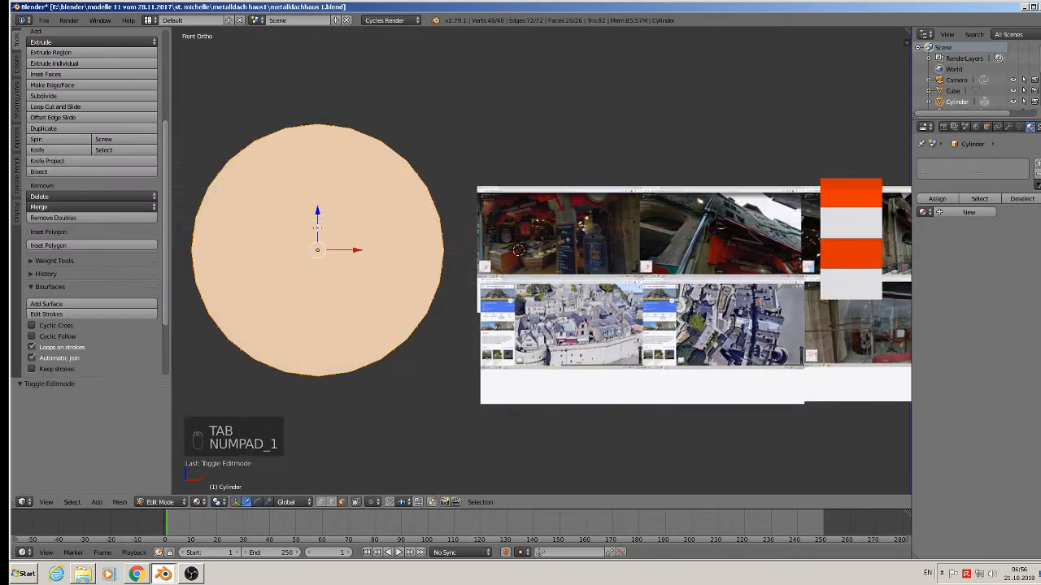
# Delete the cylinder's lower-half vertices, leaving a half cylinder.
pyautogui.scroll(-1, 317, 228)
pyautogui.keyDown('shift'); pyautogui.moveTo(359, 253); pyautogui.dragTo(469, 226, button='middle'); pyautogui.keyUp('shift')
pyautogui.click(321, 503)
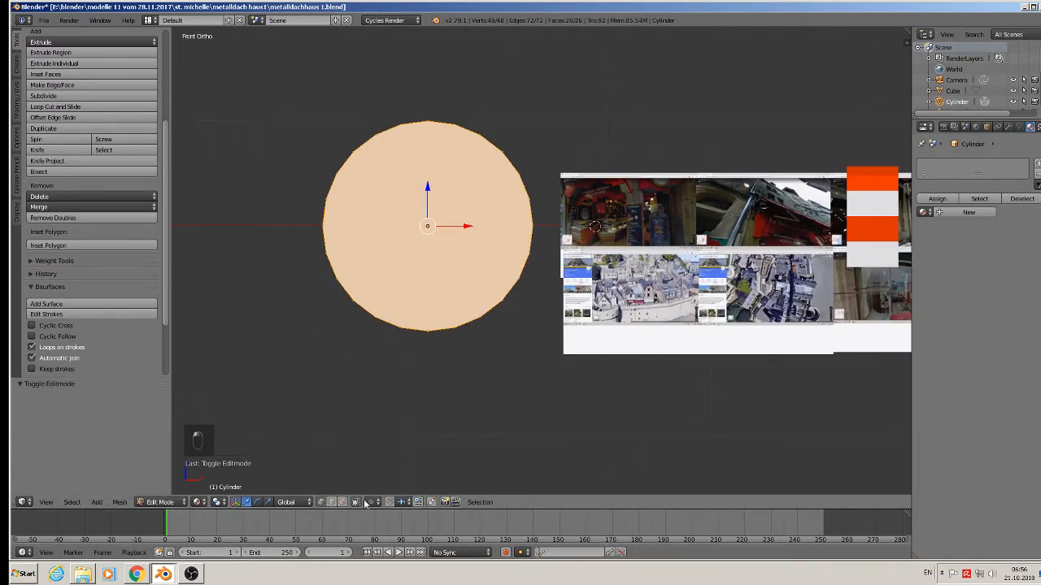
pyautogui.press('a')
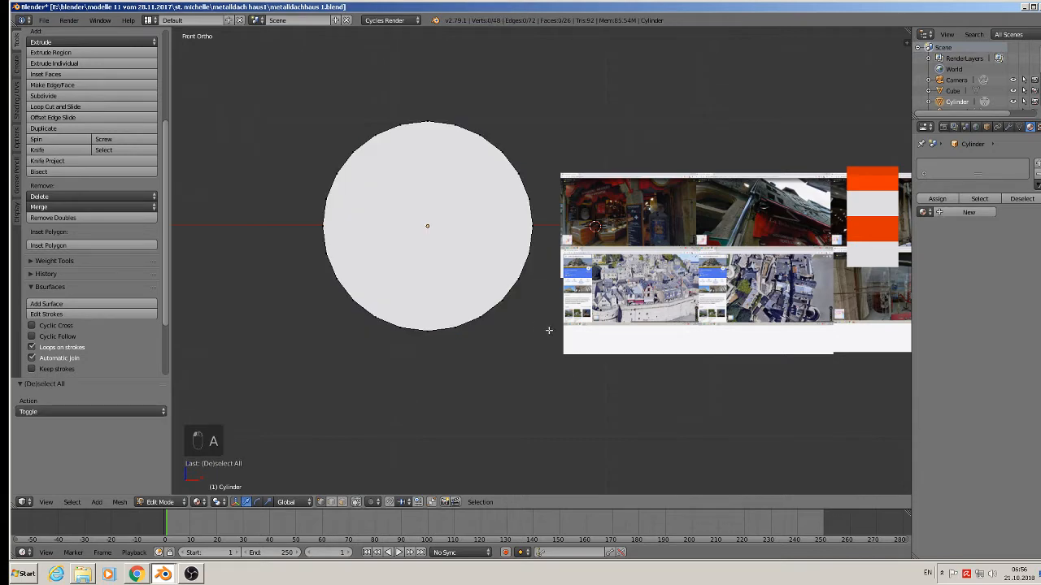
pyautogui.press('b')
pyautogui.moveTo(558, 344); pyautogui.dragTo(307, 239)
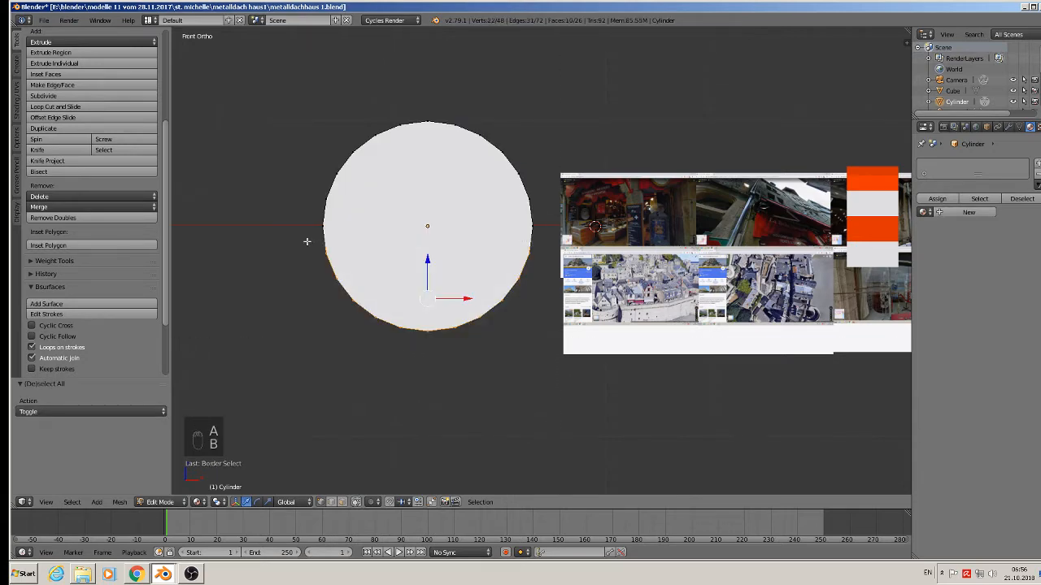
pyautogui.press('x')
pyautogui.click(309, 246)
# Fill the half cylinder's front and back openings with faces.
pyautogui.moveTo(360, 279); pyautogui.dragTo(420, 318, button='middle')
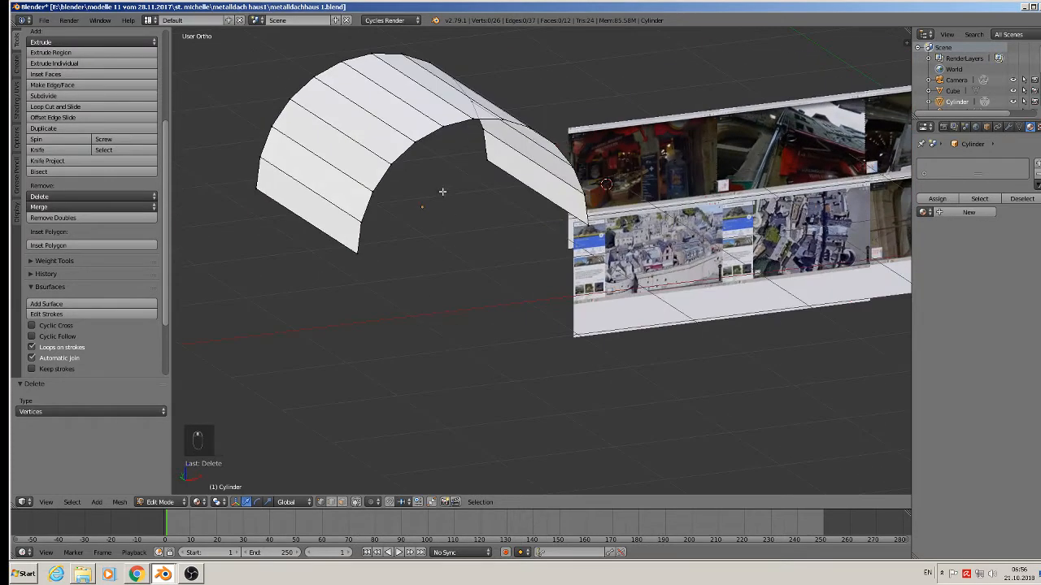
pyautogui.keyDown('alt'); pyautogui.rightClick(411, 157); pyautogui.keyUp('alt')
pyautogui.press('f')
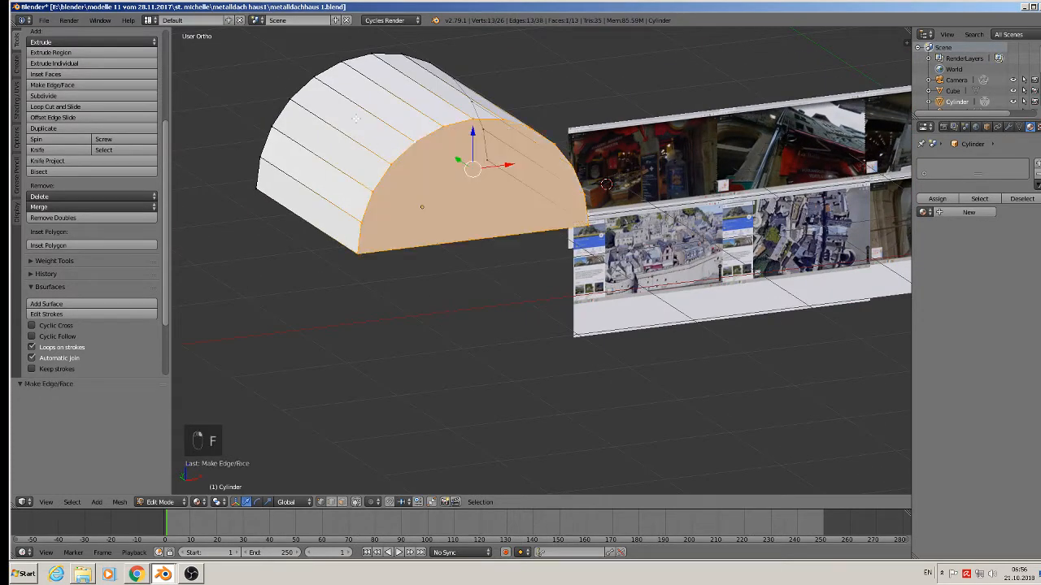
pyautogui.keyDown('alt'); pyautogui.rightClick(295, 85); pyautogui.keyUp('alt')
pyautogui.press('f')
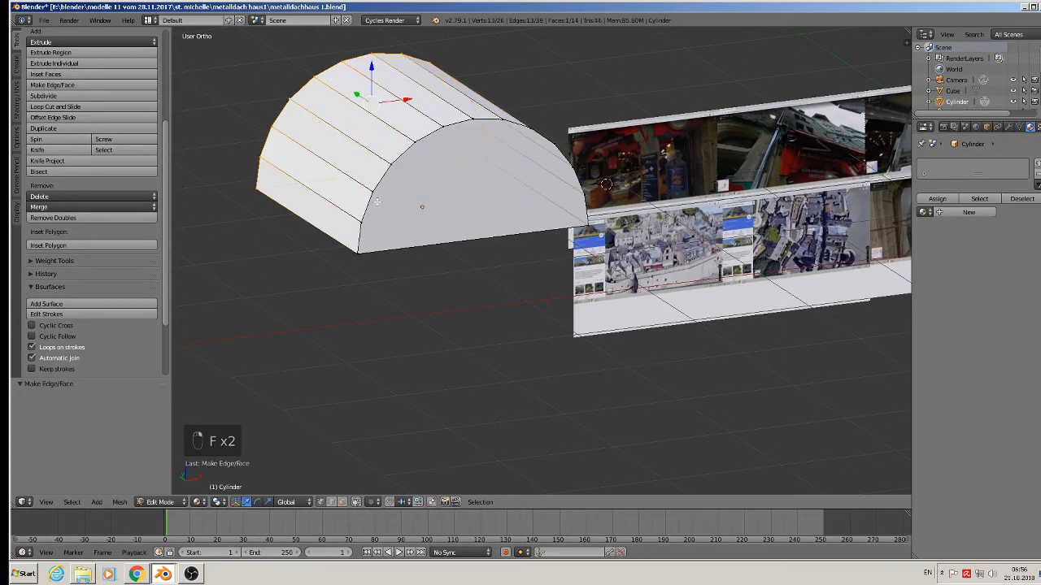
# Extrude the arch's bottom edge loop down 1.659 on Z, fill the base, and leave Edit Mode.
pyautogui.moveTo(376, 213); pyautogui.dragTo(374, 191, button='middle')
pyautogui.keyDown('alt'); pyautogui.rightClick(356, 130); pyautogui.keyUp('alt')
pyautogui.press('e')
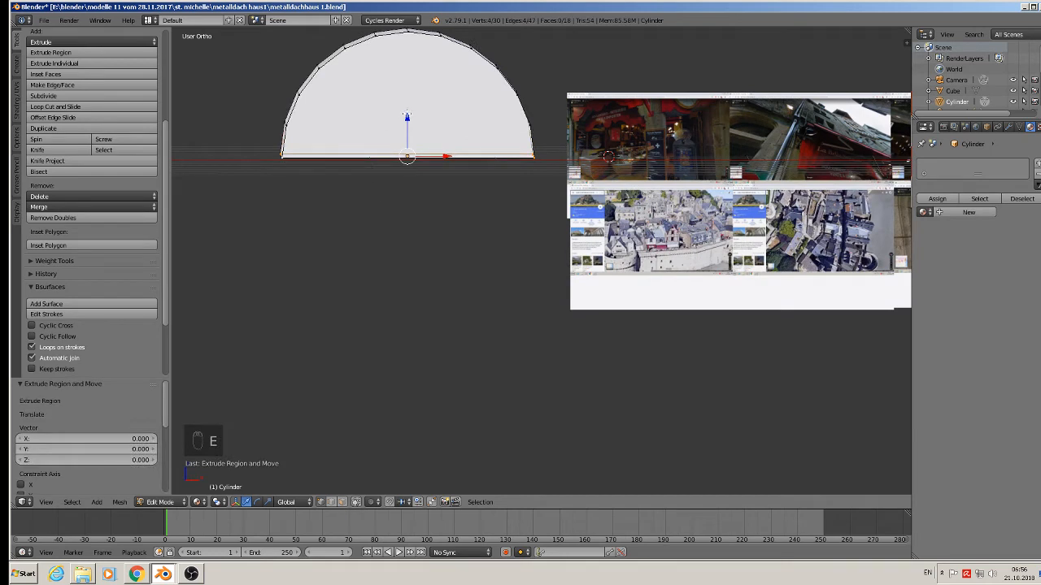
pyautogui.moveTo(406, 116); pyautogui.dragTo(404, 323)
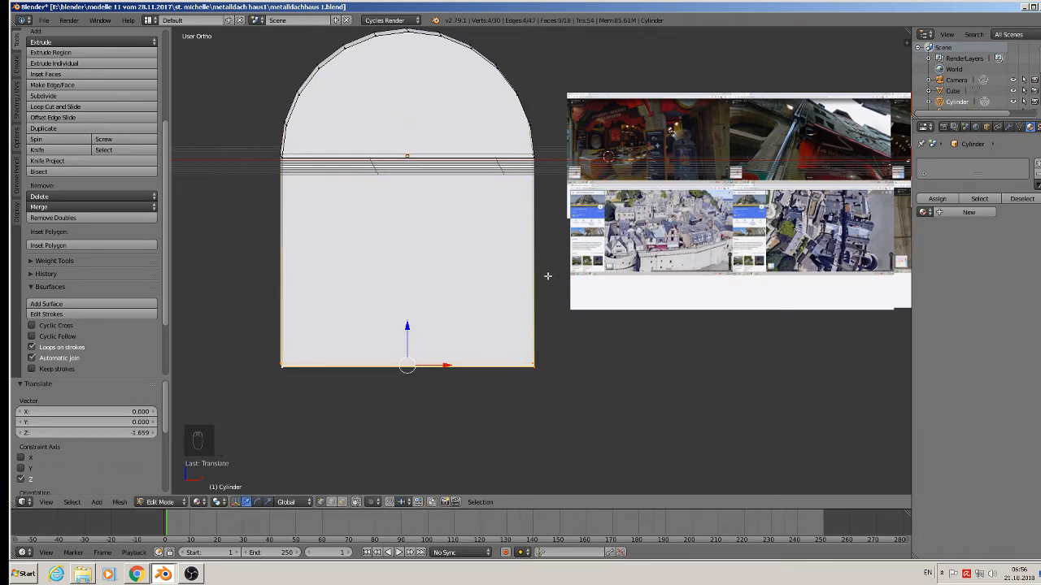
pyautogui.moveTo(555, 319); pyautogui.dragTo(540, 348, button='middle')
pyautogui.press('f')
pyautogui.press('Tab')
# Shrink the arch to 0.181, slide it right along X, and raise it 0.12 on Z.
pyautogui.press('s')
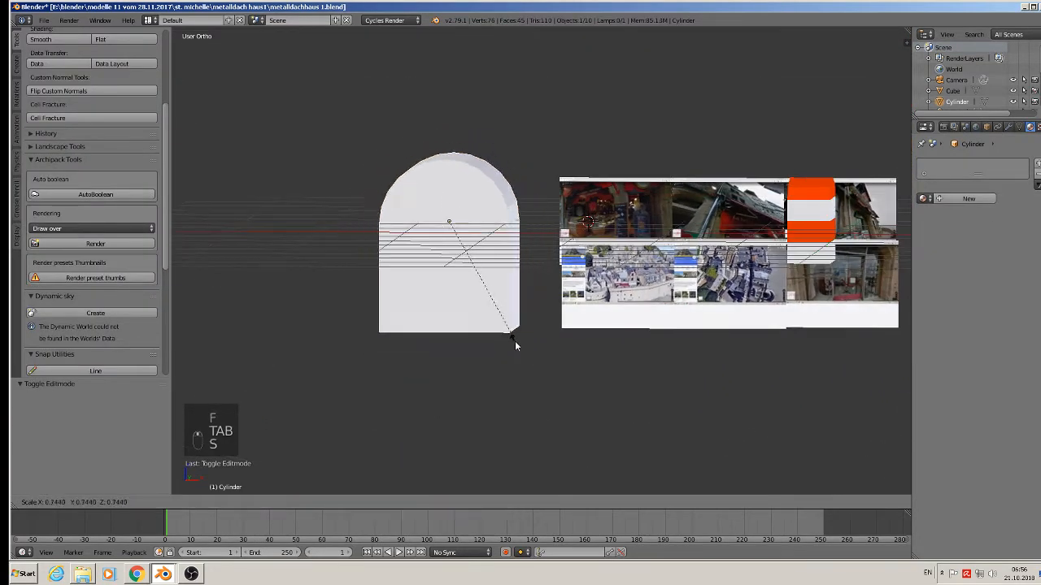
pyautogui.click(450, 254)
pyautogui.scroll(4, 456, 207)
pyautogui.moveTo(456, 196); pyautogui.dragTo(641, 194)
pyautogui.moveTo(594, 160); pyautogui.dragTo(600, 139)
pyautogui.scroll(1, 650, 187)
pyautogui.moveTo(670, 205); pyautogui.dragTo(673, 173, button='middle')
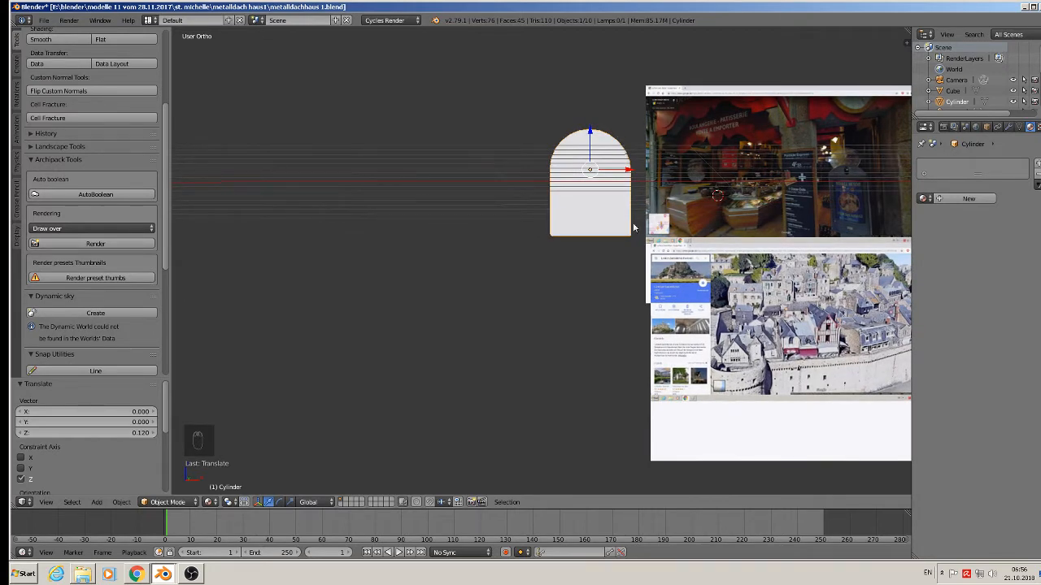
# Widen the arch to 1.331 along X.
pyautogui.press('s')
pyautogui.click(662, 229)
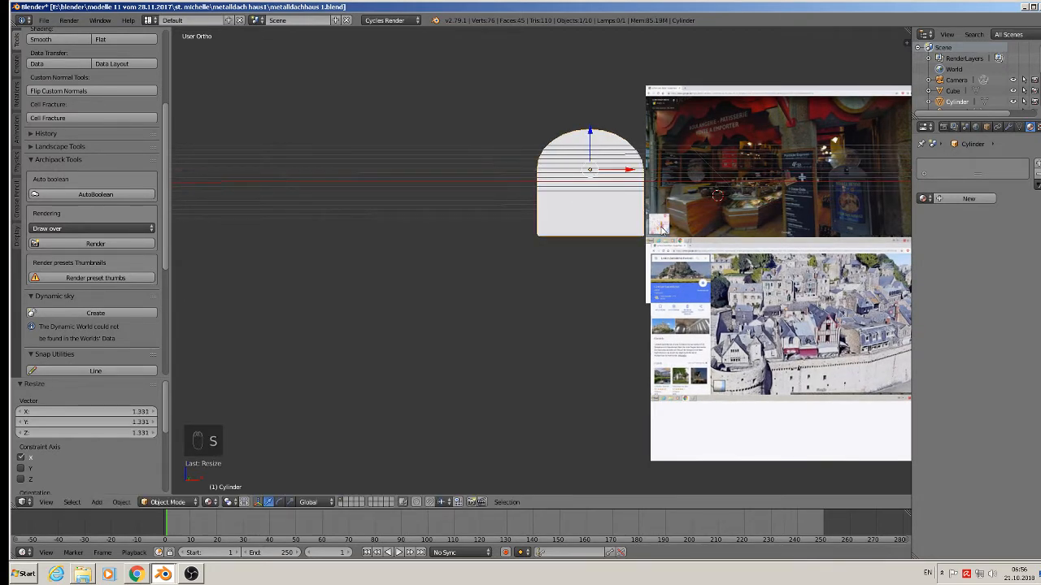
pyautogui.keyDown('shift'); pyautogui.moveTo(660, 232); pyautogui.dragTo(572, 234, button='middle'); pyautogui.keyUp('shift')
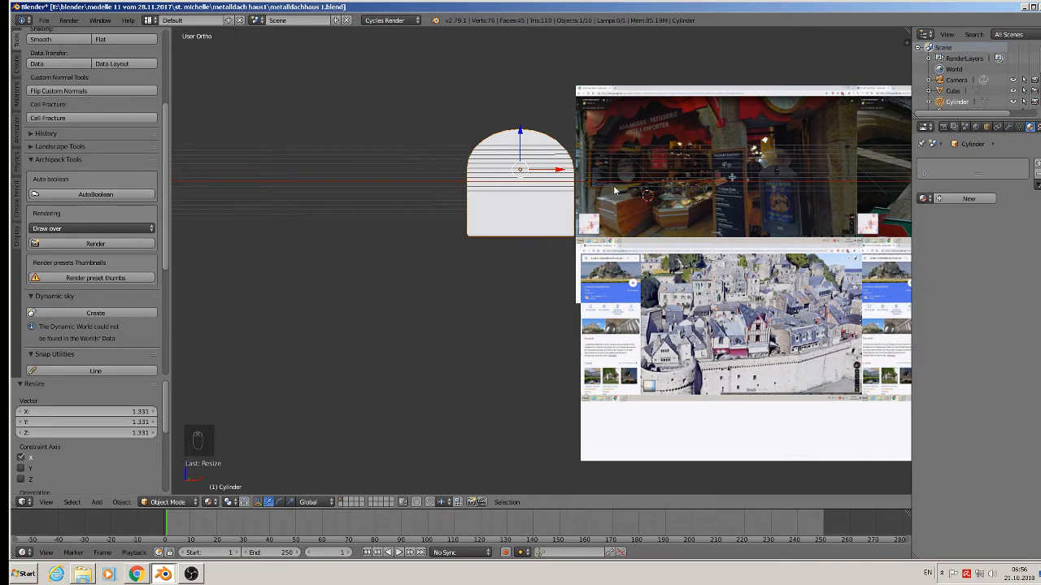
# Add a plane to the scene and then delete it.
pyautogui.click(94, 503)
pyautogui.moveTo(107, 489)
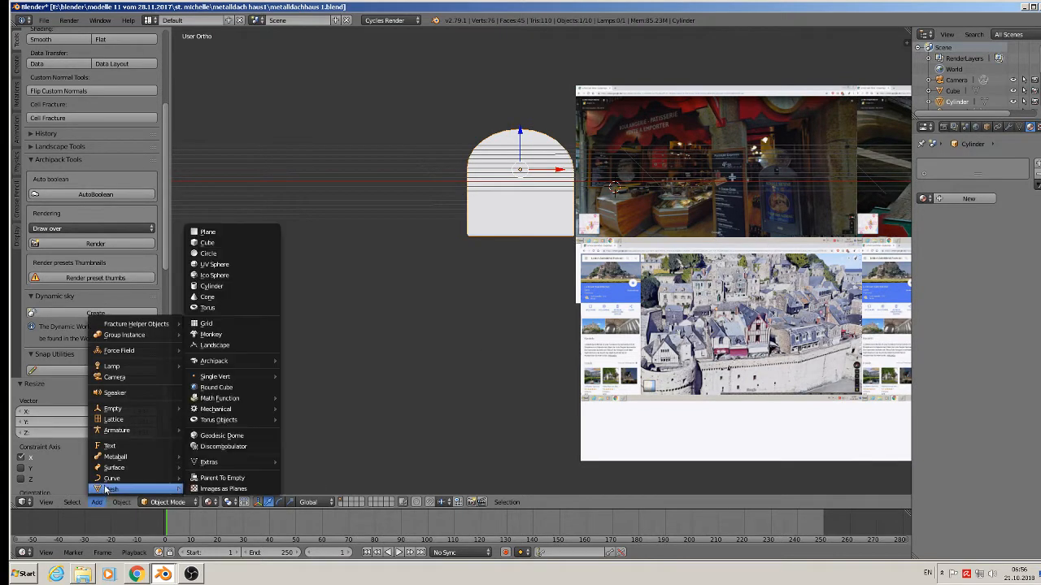
pyautogui.click(258, 238)
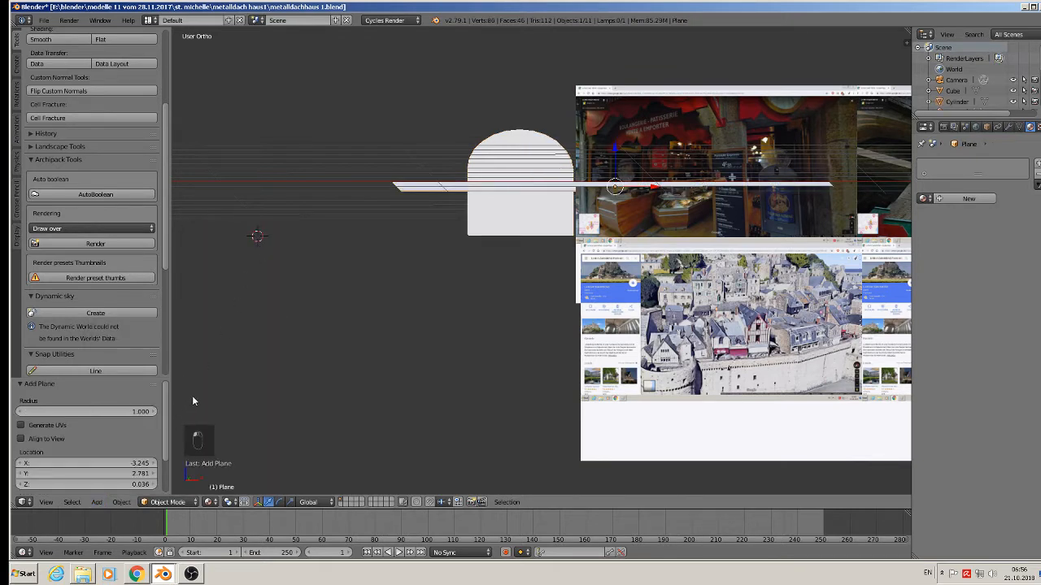
pyautogui.press('x')
pyautogui.click(377, 325)
pyautogui.click(95, 503)
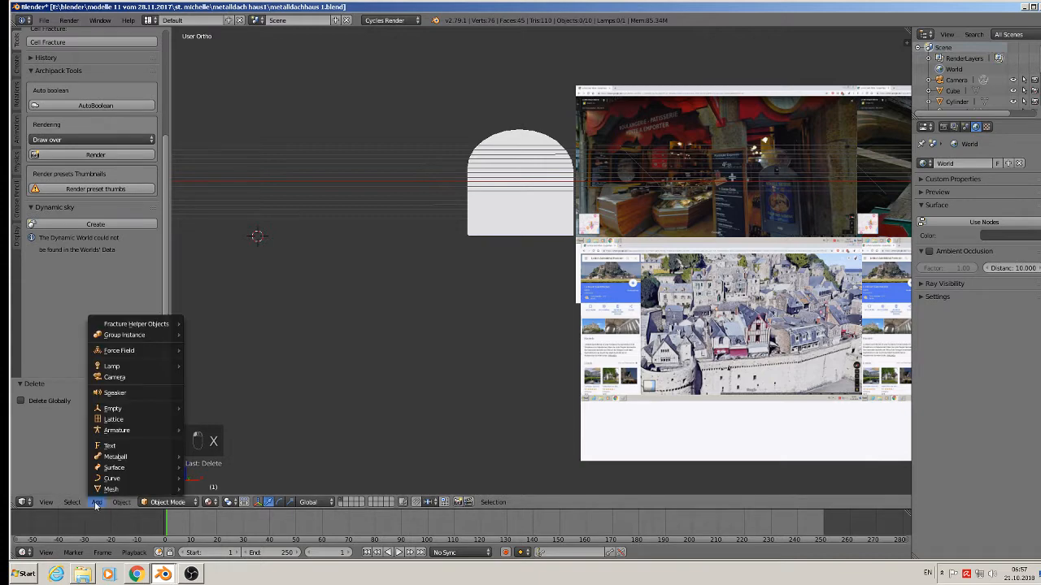
# Add a cube, shrink it, and place it over the reference image, slightly raised on Z.
pyautogui.moveTo(108, 489)
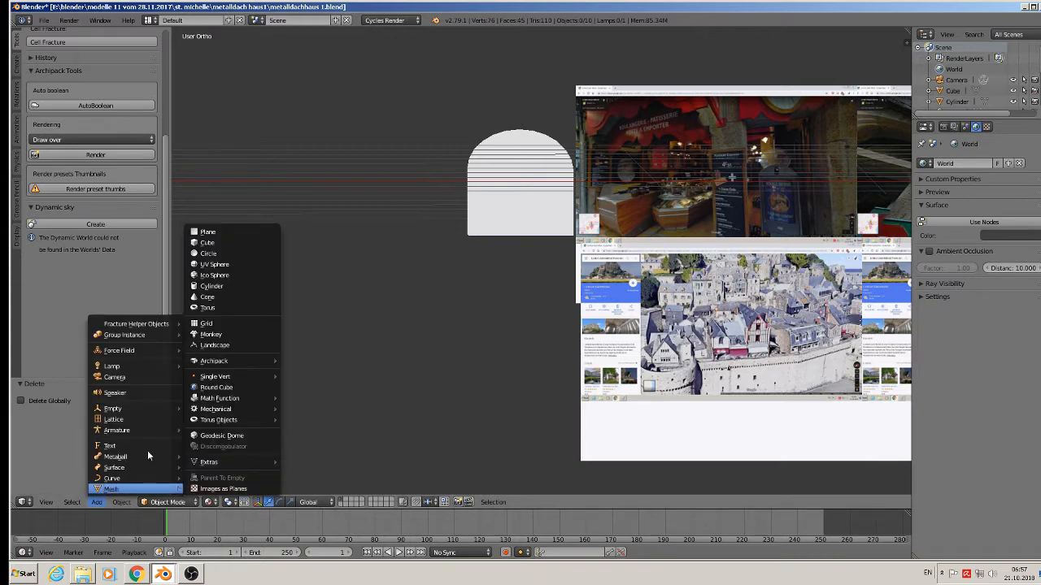
pyautogui.click(208, 242)
pyautogui.press('s')
pyautogui.click(293, 225)
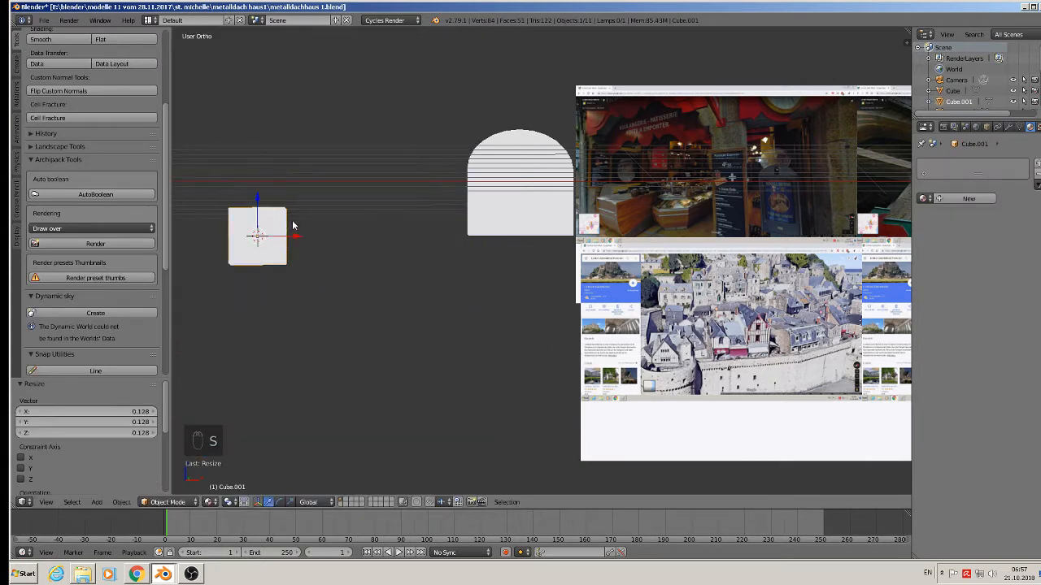
pyautogui.press('g')
pyautogui.press('x')
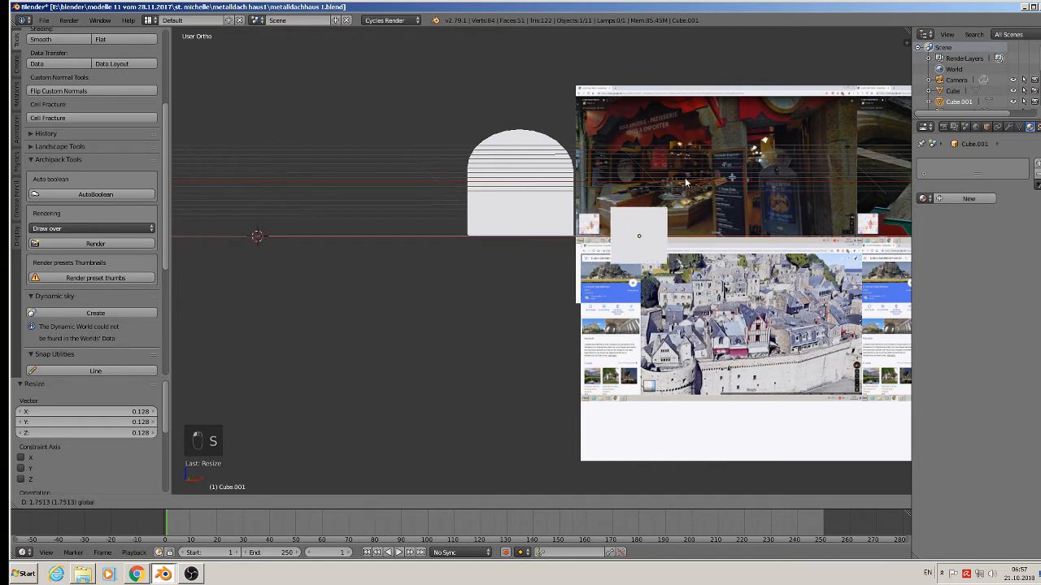
pyautogui.click(675, 185)
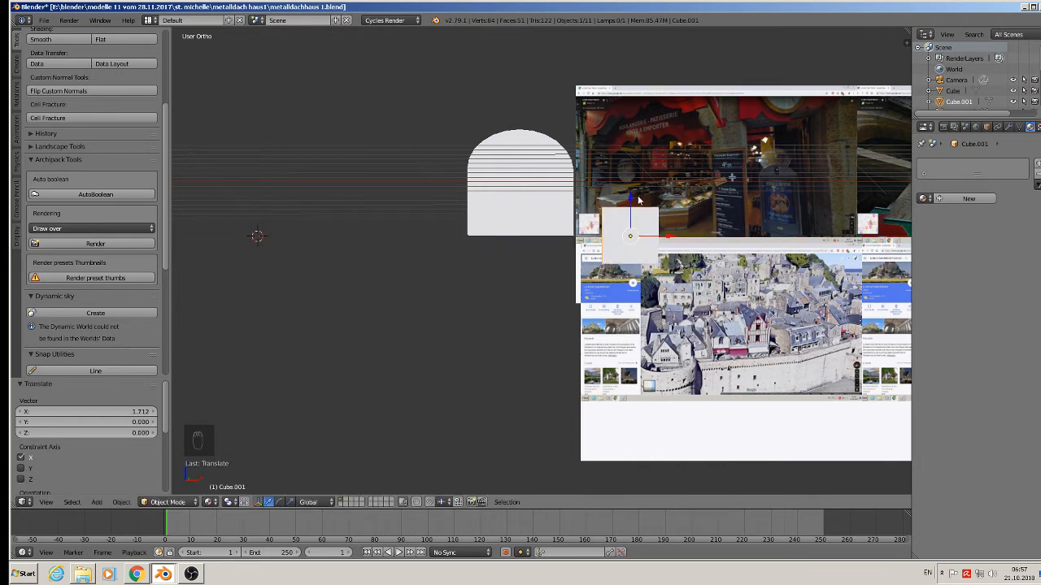
pyautogui.press('g')
pyautogui.press('z')
pyautogui.click(736, 230)
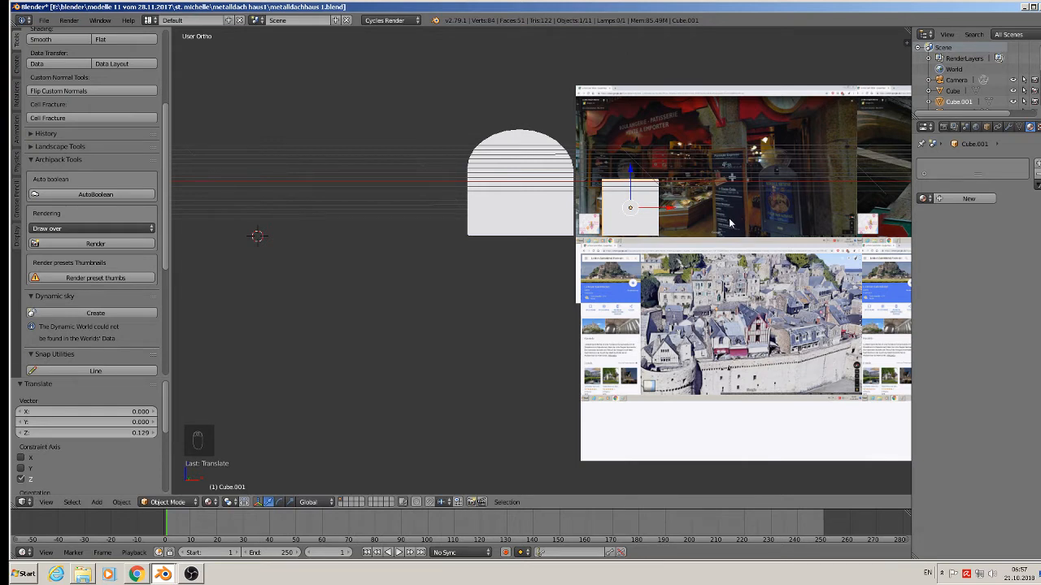
# Scale the box to 0.851 and shift it slightly along X beside the arch.
pyautogui.press('s')
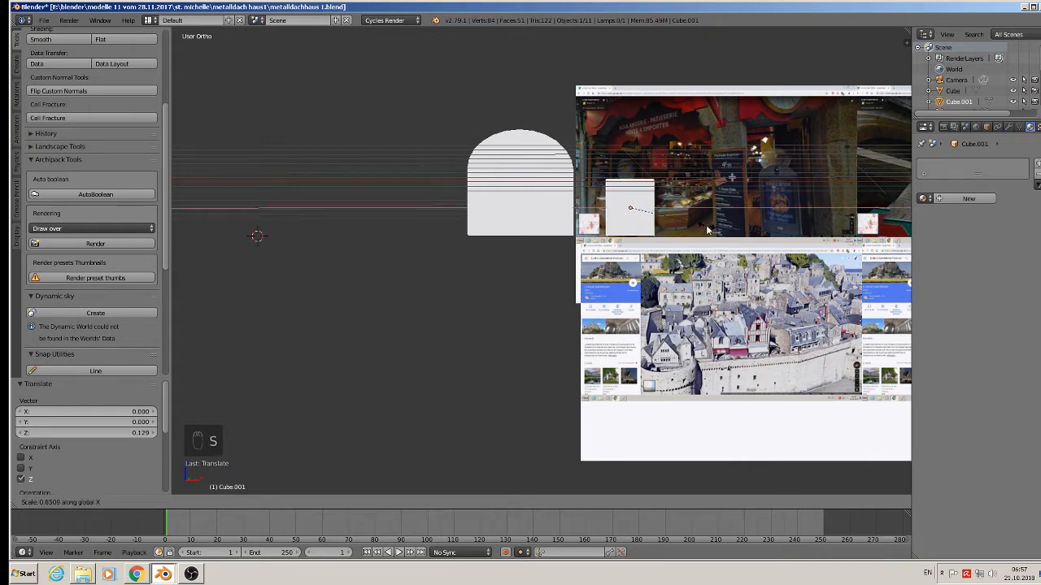
pyautogui.click(657, 205)
pyautogui.press('g')
pyautogui.press('x')
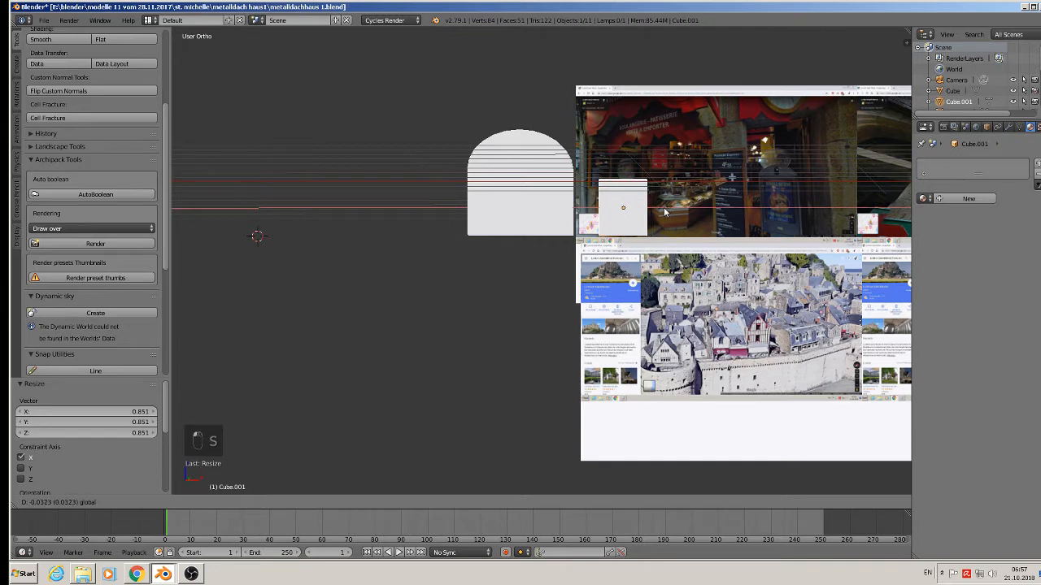
pyautogui.click(661, 212)
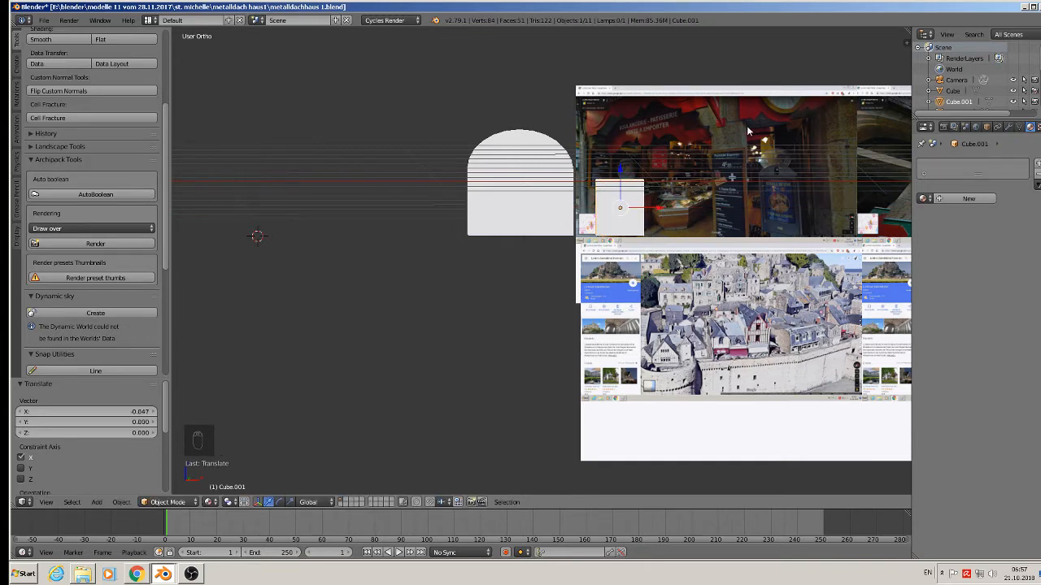
# Raise the box's top face in Edit Mode to make it taller.
pyautogui.moveTo(624, 217); pyautogui.dragTo(606, 150, button='middle')
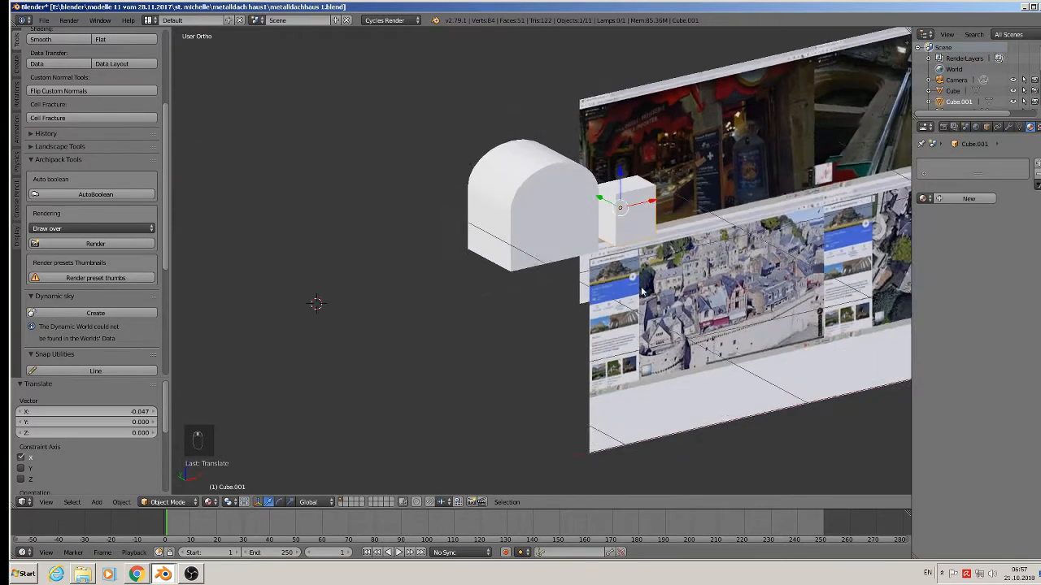
pyautogui.scroll(2, 607, 150)
pyautogui.press('Tab')
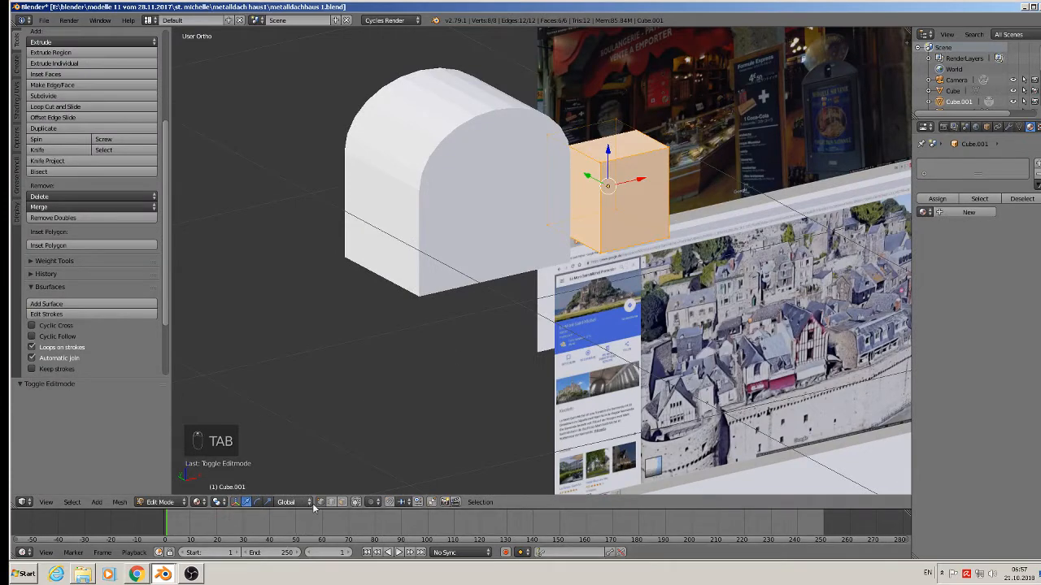
pyautogui.click(589, 116)
pyautogui.moveTo(589, 116); pyautogui.dragTo(574, 122, button='middle')
pyautogui.moveTo(609, 111); pyautogui.dragTo(610, 79)
pyautogui.scroll(-1, 598, 123)
pyautogui.moveTo(598, 123); pyautogui.dragTo(589, 147, button='middle')
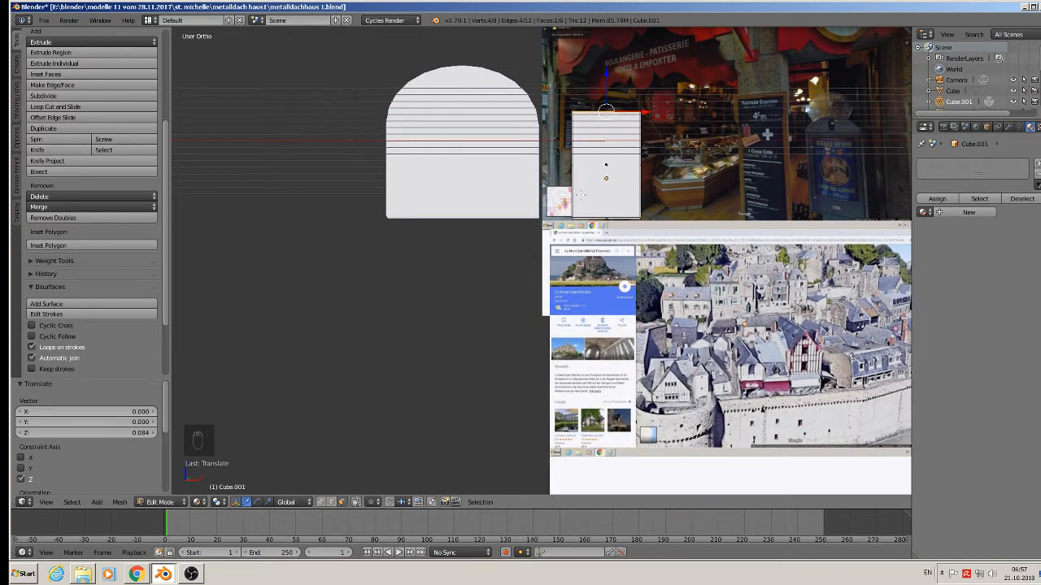
pyautogui.moveTo(607, 79); pyautogui.dragTo(606, 73)
pyautogui.press('Tab')
# Stretch the box to 1.434 along Y and nudge it along Y next to the arch.
pyautogui.moveTo(571, 164); pyautogui.dragTo(647, 220, button='middle')
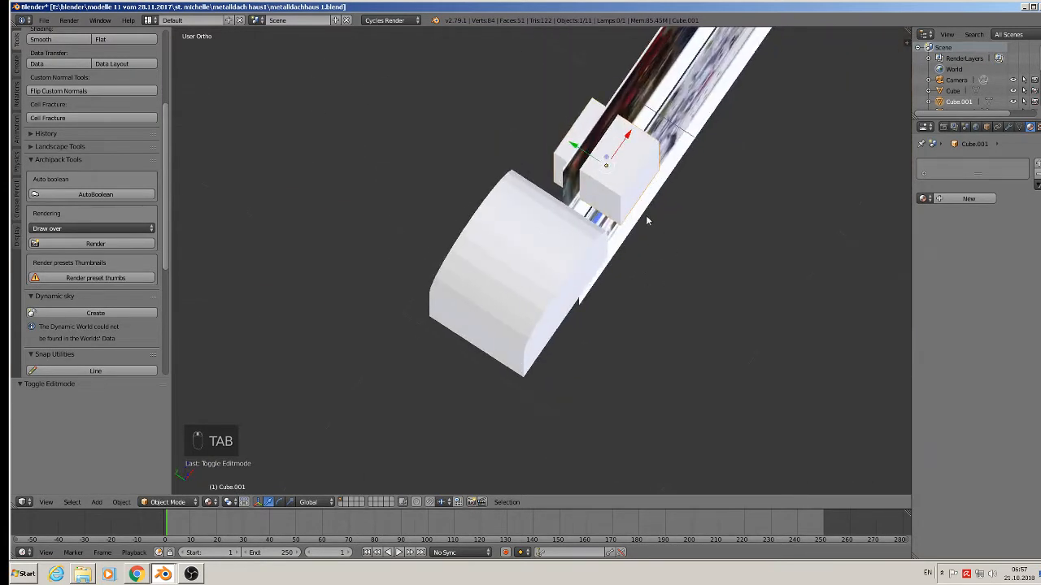
pyautogui.press('s')
pyautogui.press('s')
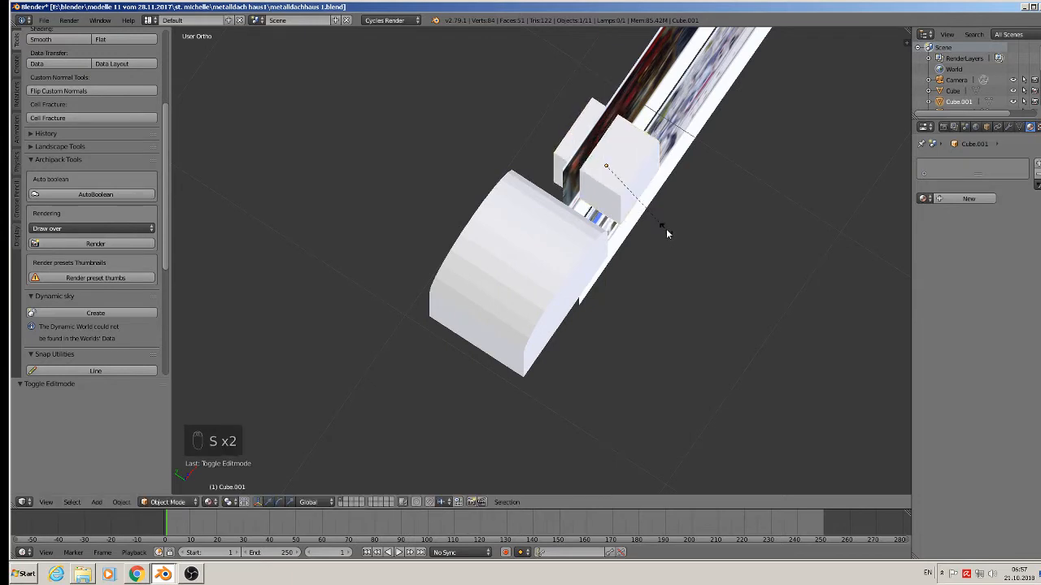
pyautogui.press('z')
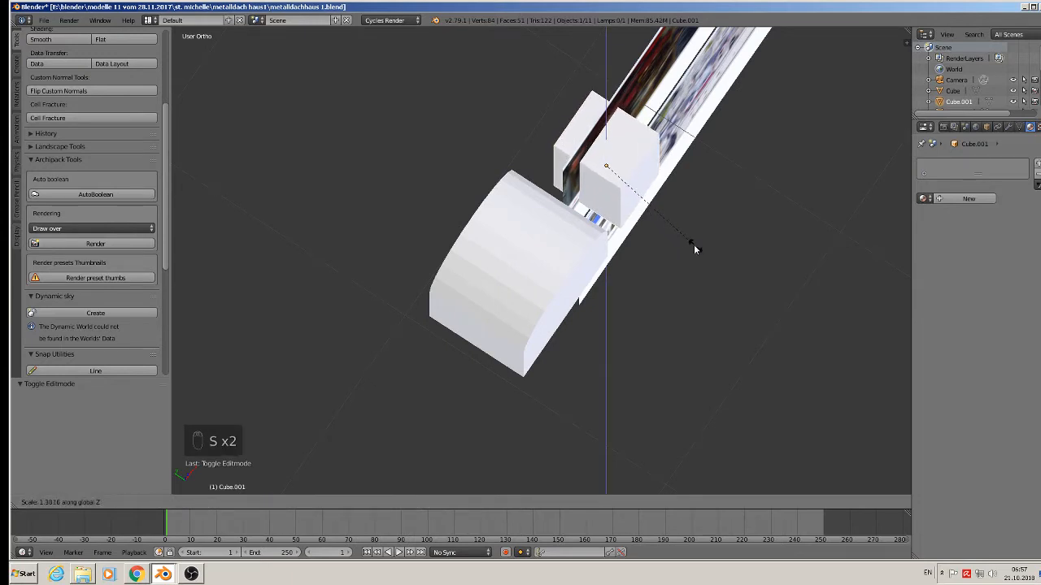
pyautogui.rightClick(680, 233)
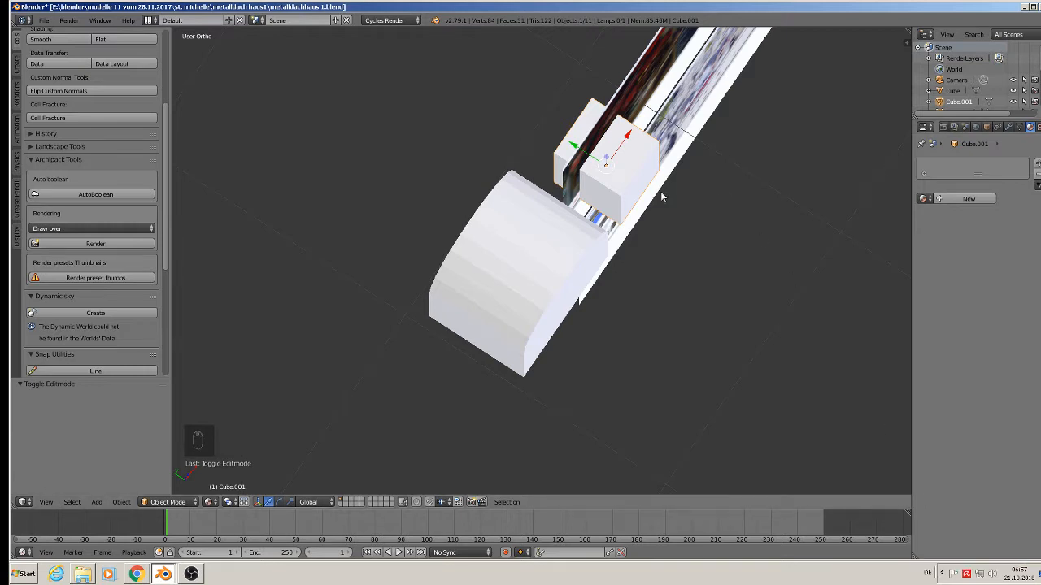
pyautogui.press('s')
pyautogui.press('y')
pyautogui.click(682, 210)
pyautogui.moveTo(591, 157); pyautogui.dragTo(580, 152)
pyautogui.moveTo(597, 343); pyautogui.dragTo(544, 290, button='middle')
# Join the arch and box into one object and set its origin to geometry.
pyautogui.rightClick(491, 164)
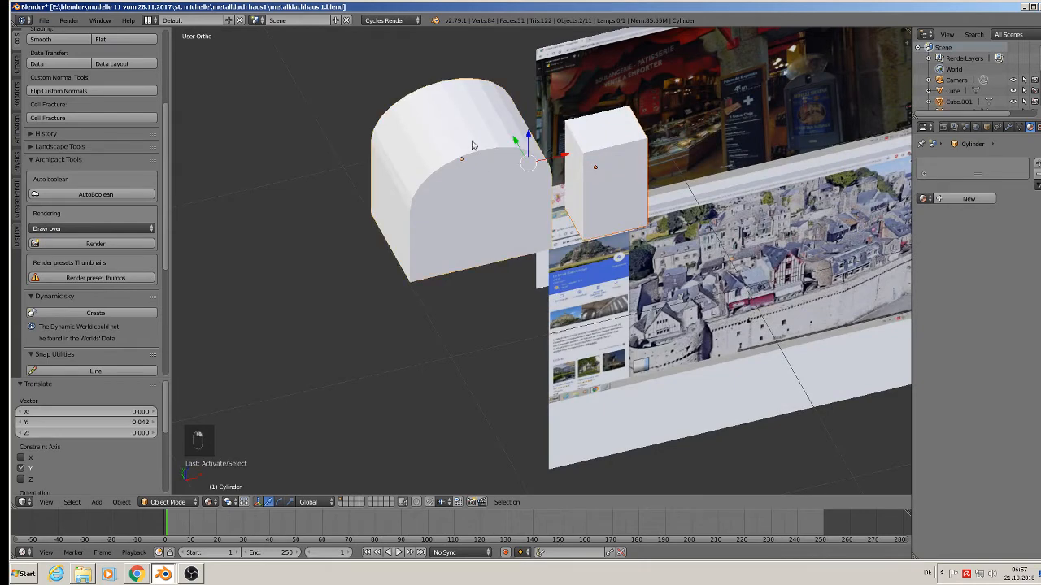
pyautogui.scroll(2, 65, 98)
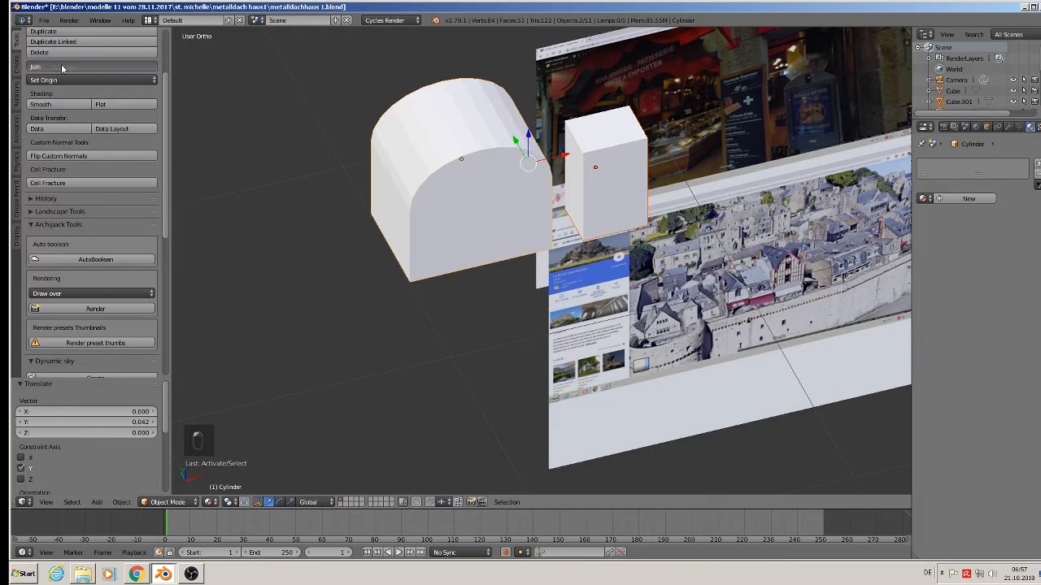
pyautogui.click(61, 65)
pyautogui.scroll(-4, 382, 171)
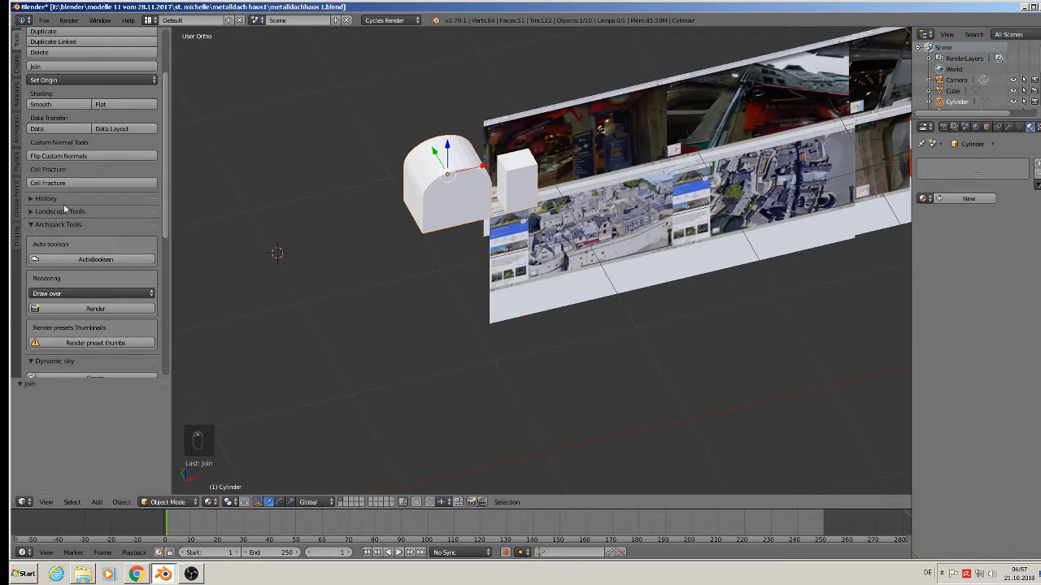
pyautogui.click(70, 81)
pyautogui.click(80, 103)
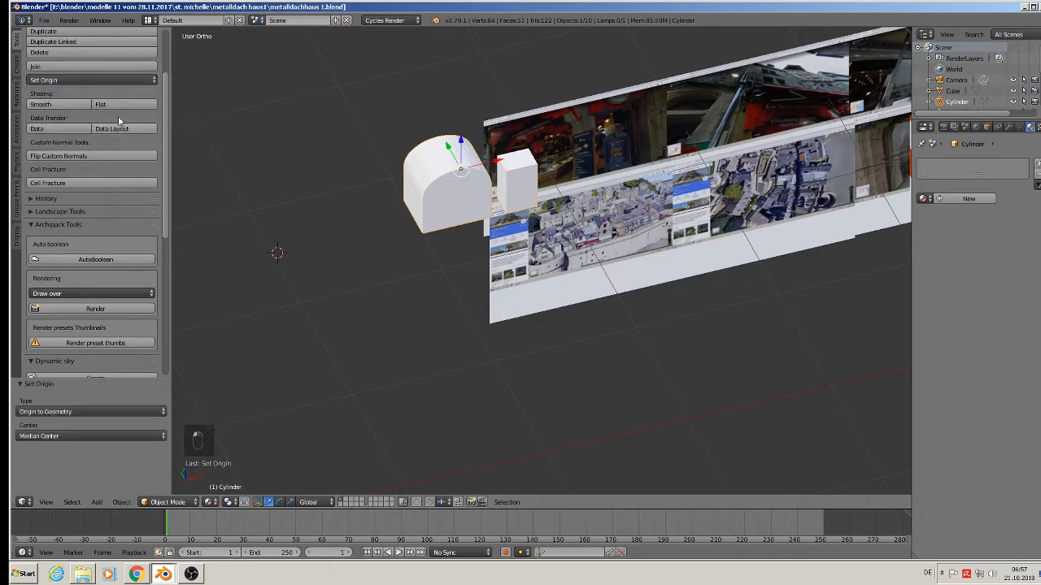
# Apply rotation and scale to the cutter, then slide it 3.010 along X to the building.
pyautogui.click(121, 502)
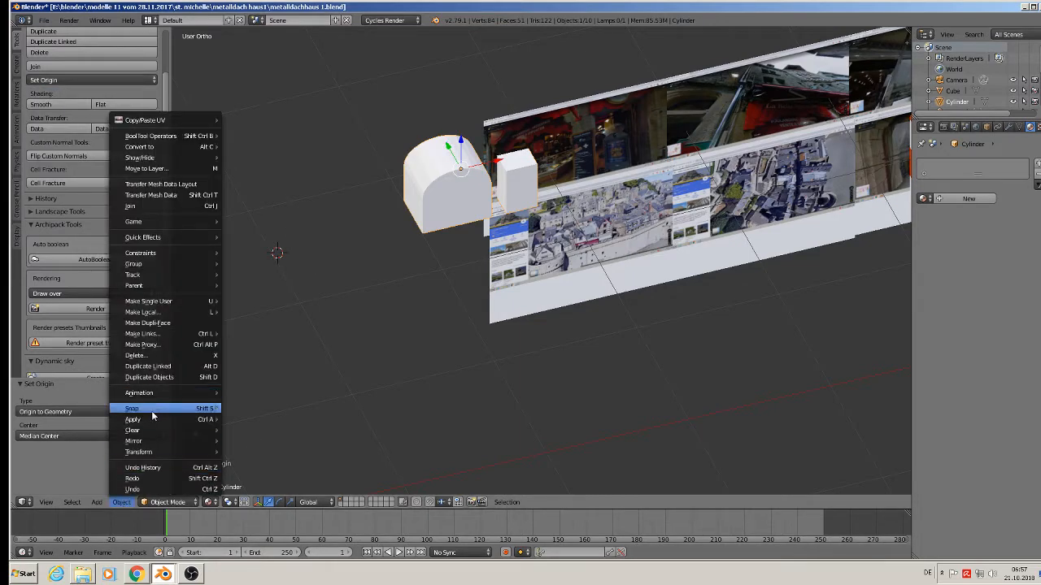
pyautogui.moveTo(161, 419)
pyautogui.click(261, 322)
pyautogui.scroll(-2, 759, 268)
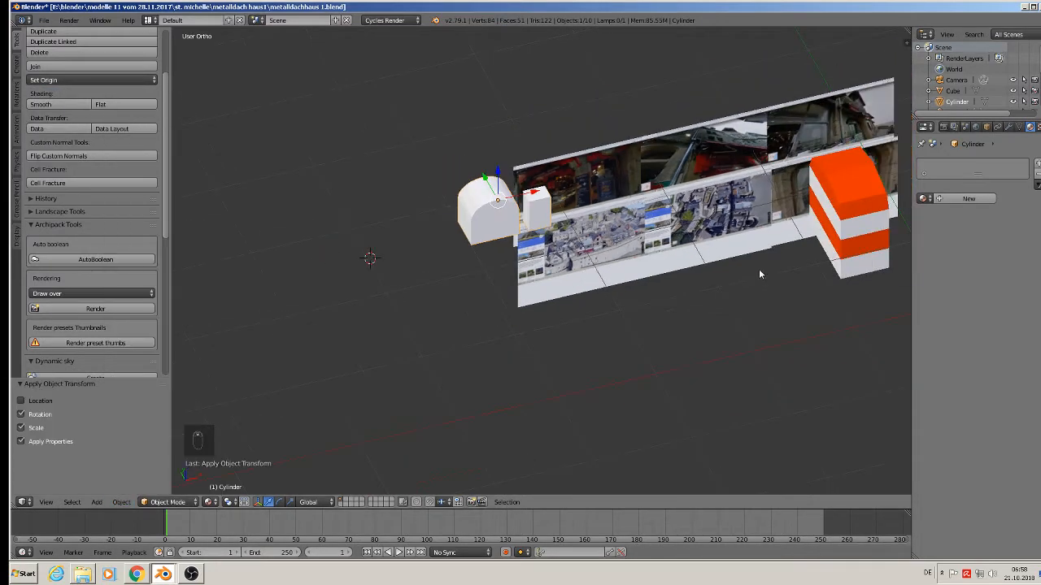
pyautogui.keyDown('shift'); pyautogui.moveTo(758, 268); pyautogui.dragTo(513, 367, button='middle'); pyautogui.keyUp('shift')
pyautogui.moveTo(350, 286); pyautogui.dragTo(667, 296)
pyautogui.moveTo(672, 289); pyautogui.dragTo(640, 307, button='middle')
# Shrink the cutter to 0.324 and move it along Y against the building's wall.
pyautogui.moveTo(663, 275); pyautogui.dragTo(594, 389)
pyautogui.scroll(7, 598, 388)
pyautogui.keyDown('shift'); pyautogui.moveTo(616, 423); pyautogui.dragTo(721, 201, button='middle'); pyautogui.keyUp('shift')
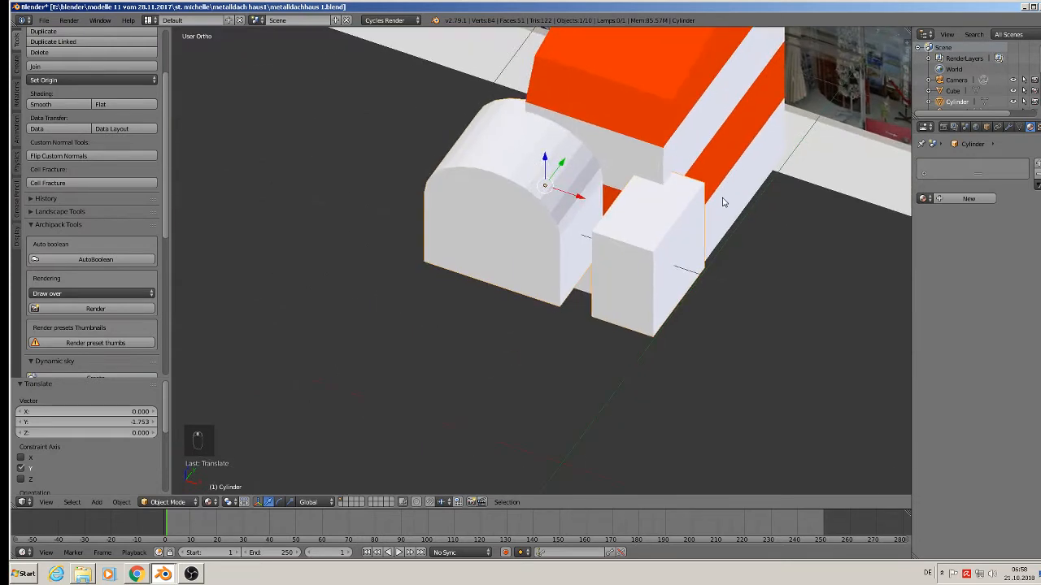
pyautogui.scroll(2, 715, 223)
pyautogui.press('s')
pyautogui.click(532, 238)
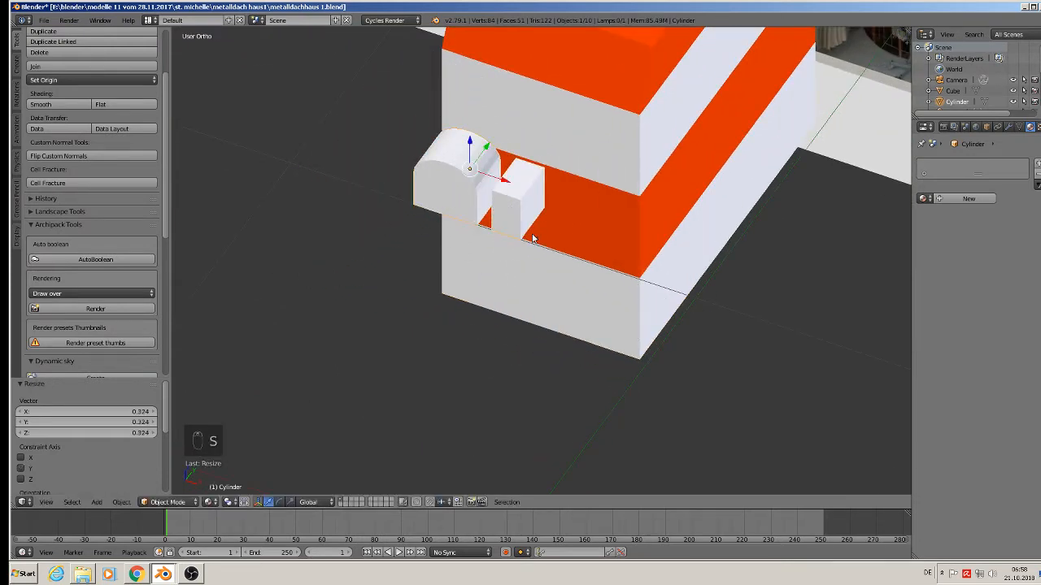
pyautogui.moveTo(476, 154); pyautogui.dragTo(512, 244)
# In front view, align the cutter at the wall's base, rescaling it to 1.255 then 1.108.
pyautogui.press('KP_1')
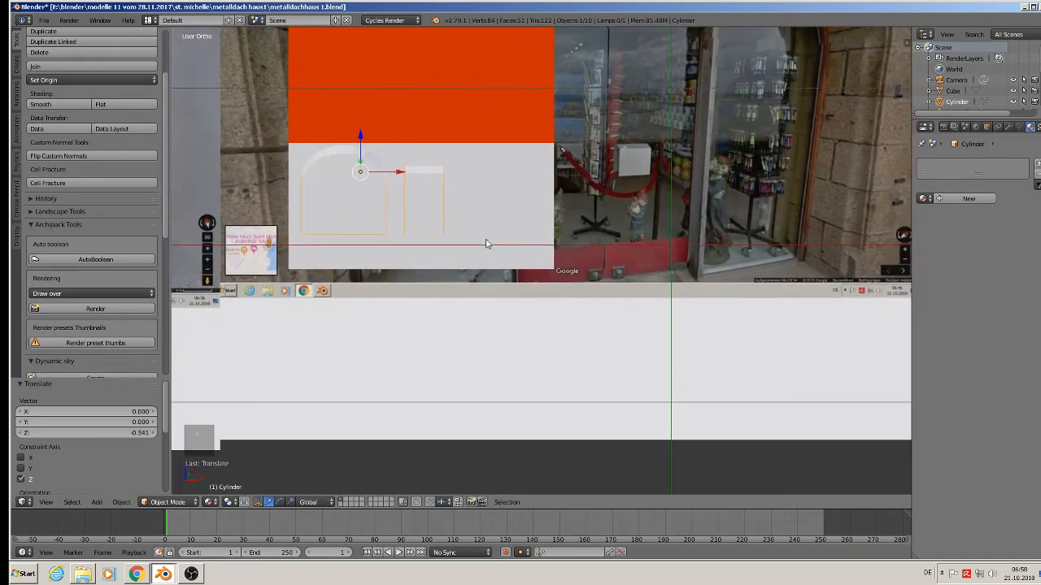
pyautogui.moveTo(399, 173); pyautogui.dragTo(455, 172)
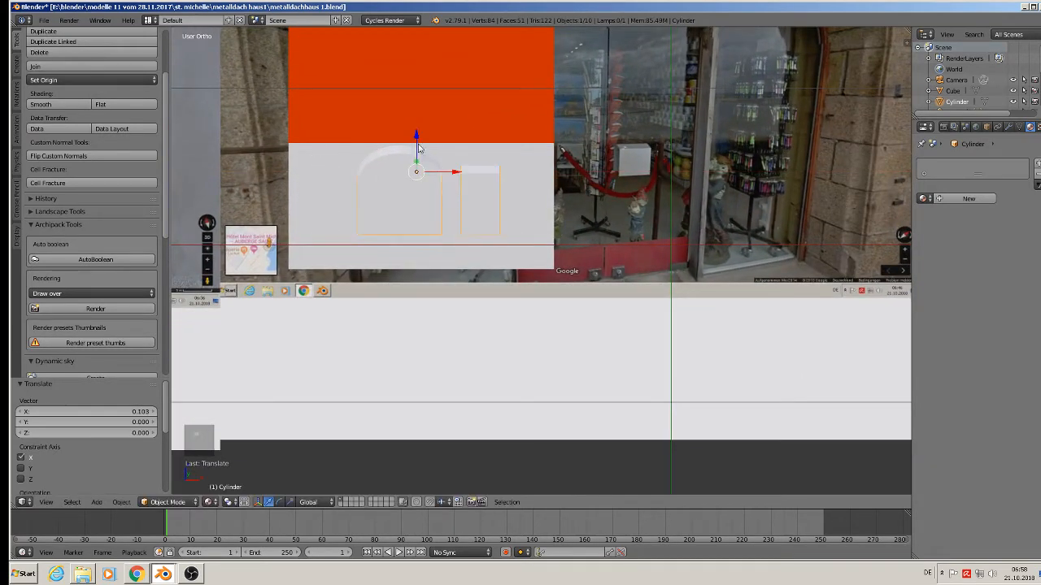
pyautogui.moveTo(416, 142); pyautogui.dragTo(417, 169)
pyautogui.press('s')
pyautogui.click(486, 248)
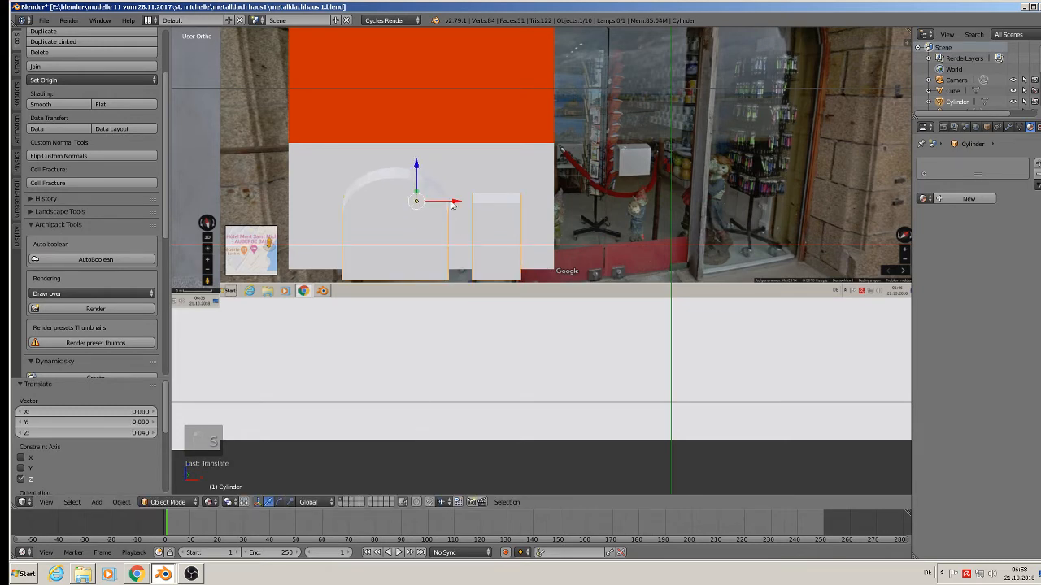
pyautogui.moveTo(451, 202); pyautogui.dragTo(439, 204)
pyautogui.press('s')
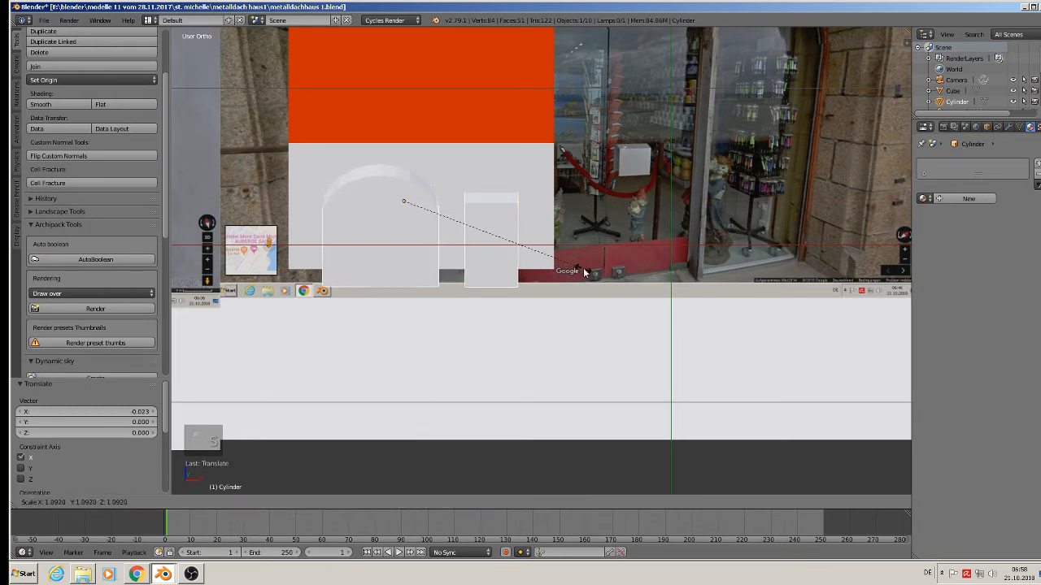
pyautogui.click(587, 267)
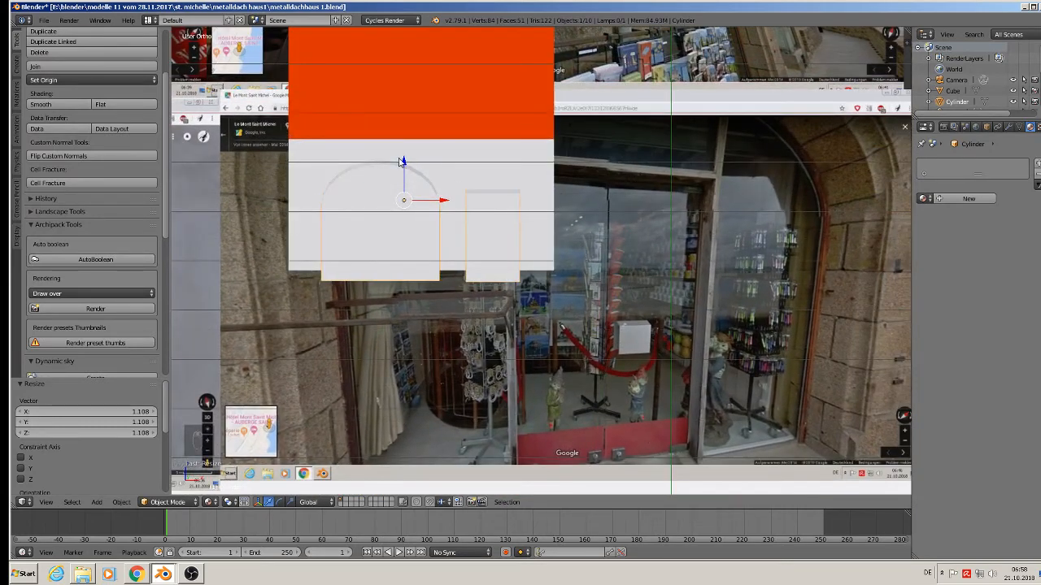
pyautogui.moveTo(403, 166); pyautogui.dragTo(405, 162)
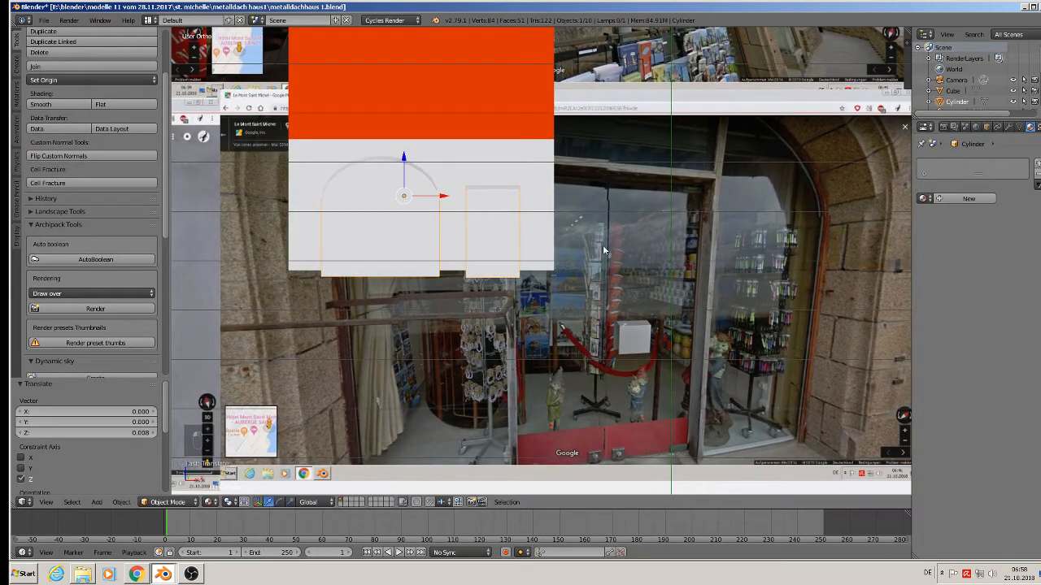
pyautogui.moveTo(612, 259); pyautogui.dragTo(487, 268, button='middle')
# Apply rotation and scale to the building and save the blend file.
pyautogui.click(505, 157)
pyautogui.press('KP_Decimal')
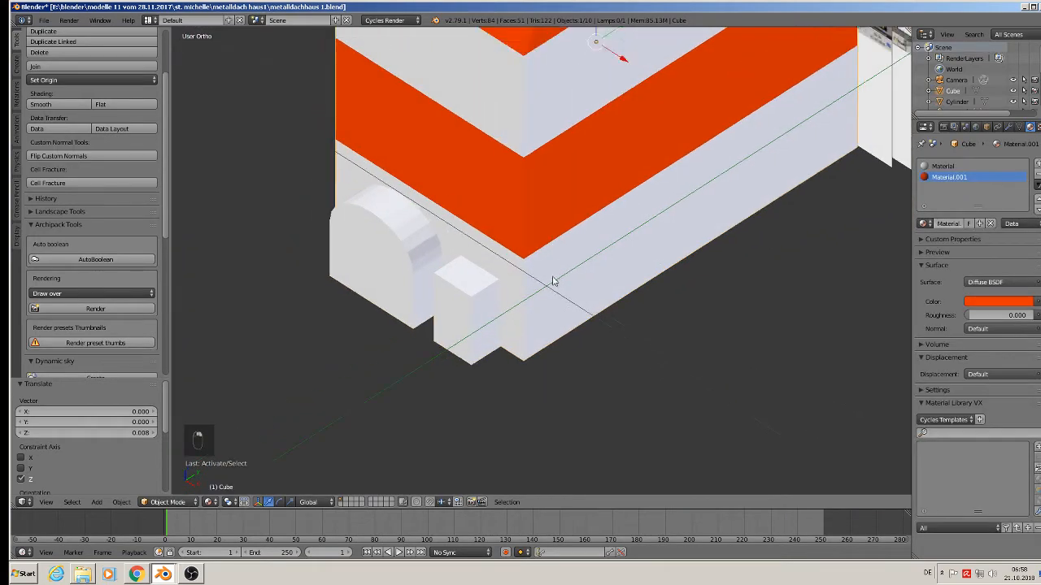
pyautogui.click(121, 502)
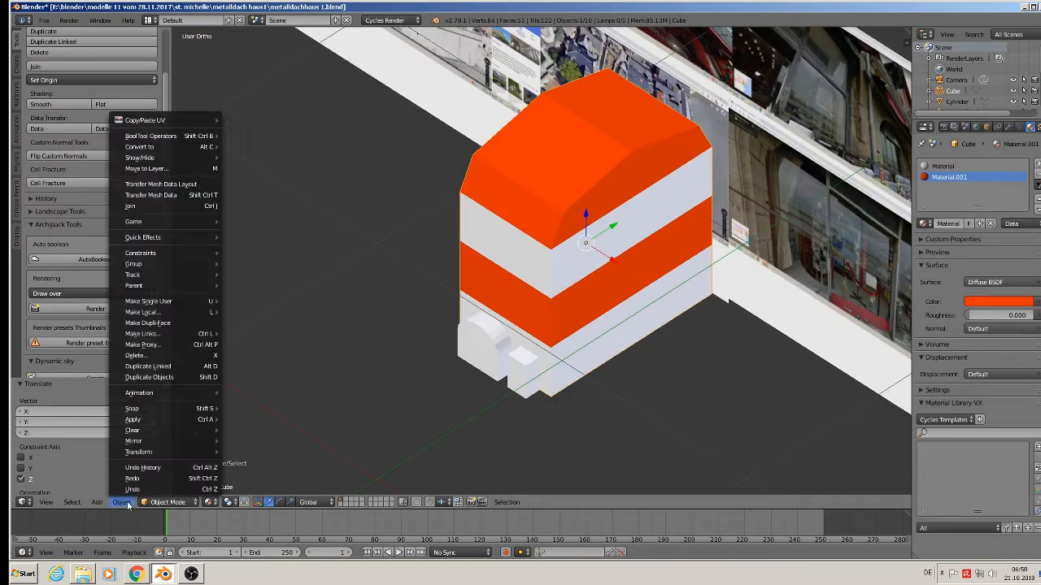
pyautogui.moveTo(158, 423)
pyautogui.click(273, 323)
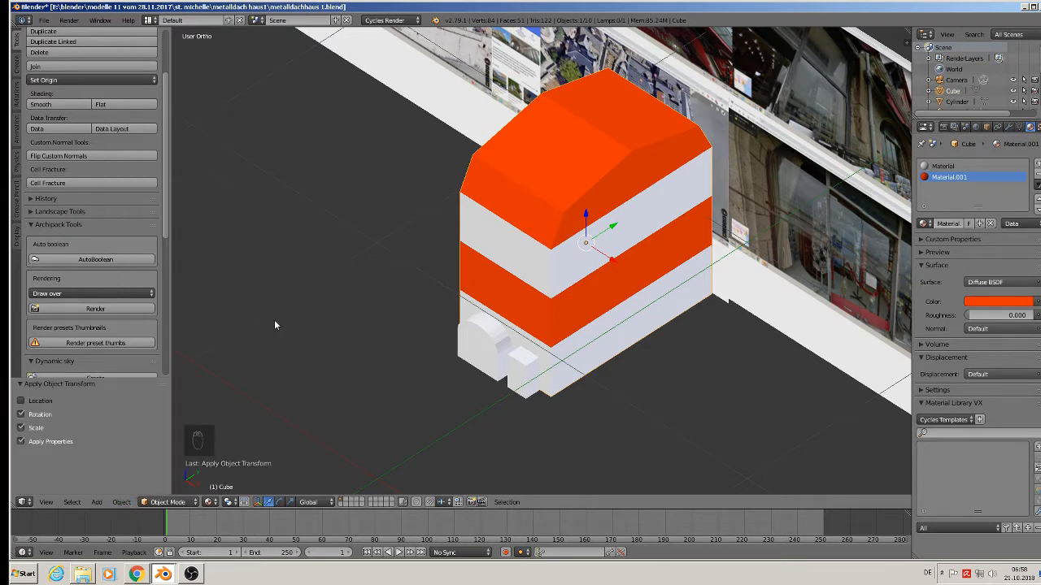
pyautogui.click(46, 19)
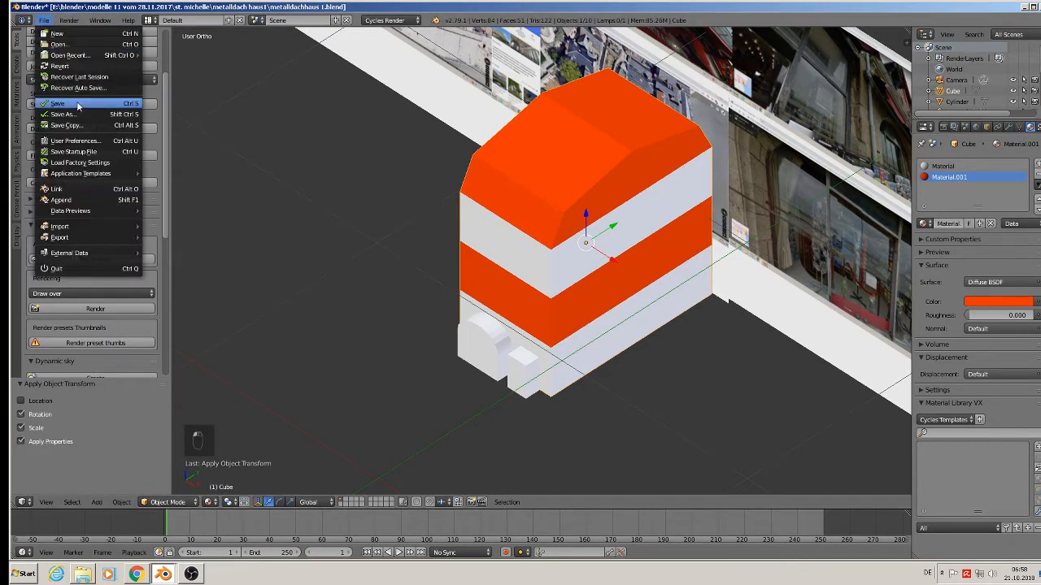
pyautogui.click(49, 105)
# Give the building a Boolean modifier with Cylinder as object and Difference operation, and apply it.
pyautogui.rightClick(480, 357)
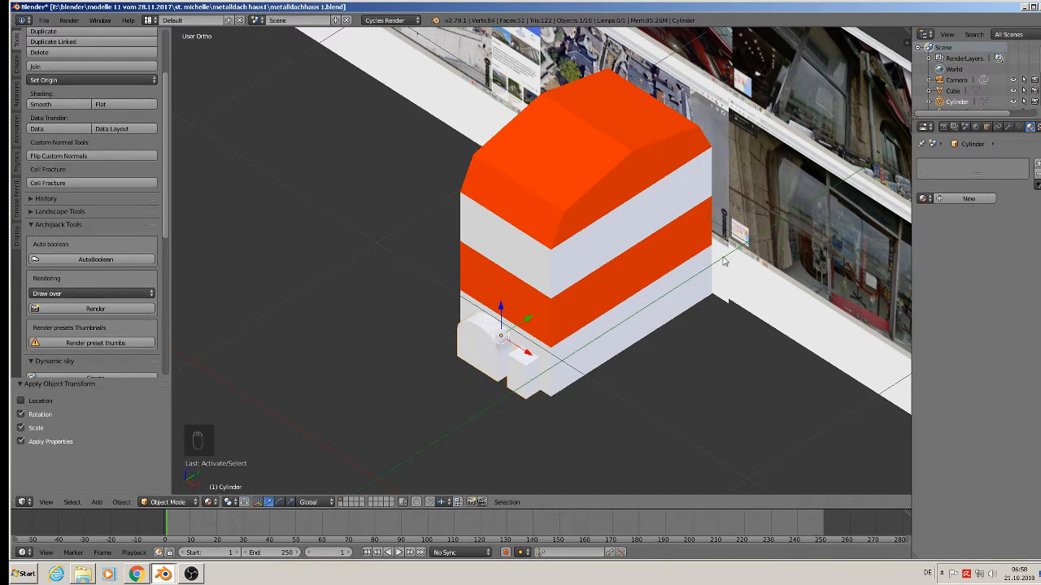
pyautogui.rightClick(615, 173)
pyautogui.click(1009, 126)
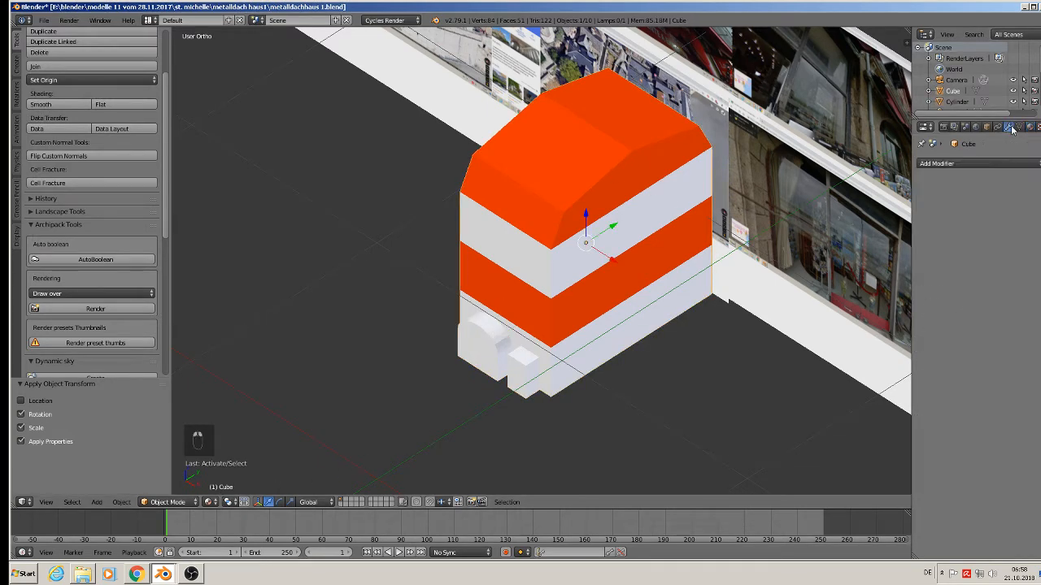
pyautogui.click(974, 166)
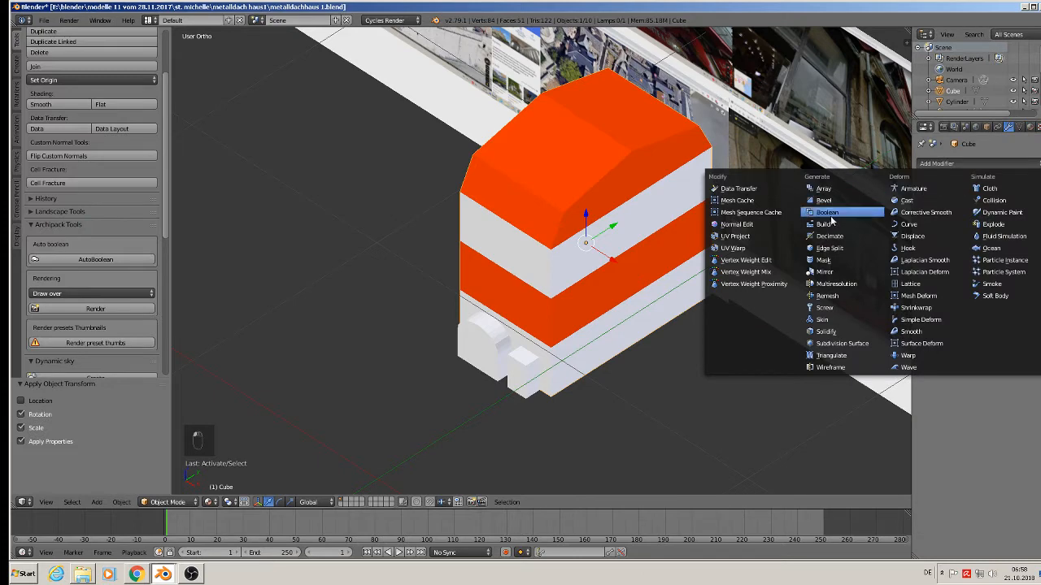
pyautogui.click(833, 213)
pyautogui.click(1004, 248)
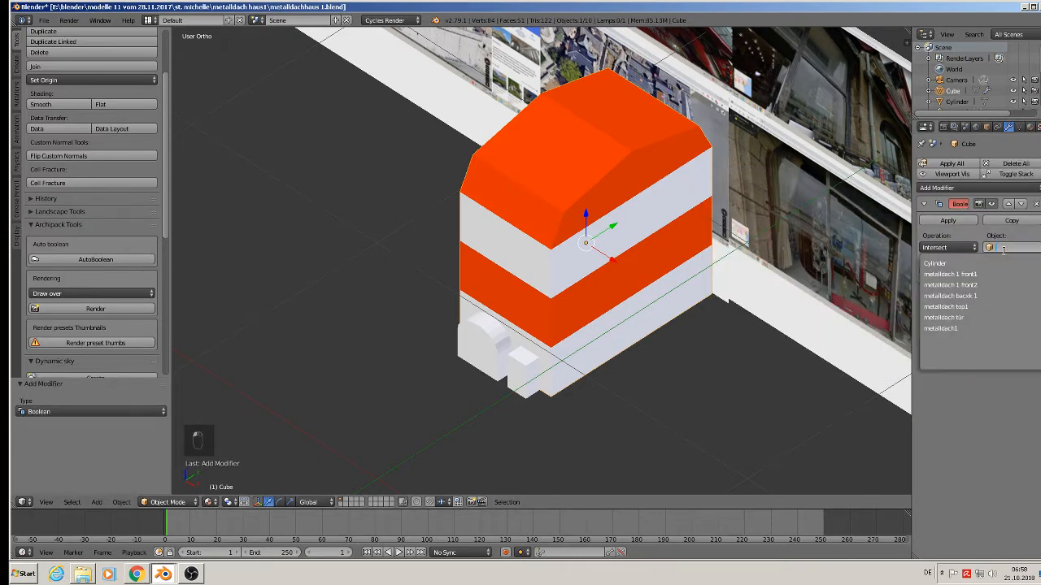
pyautogui.click(935, 264)
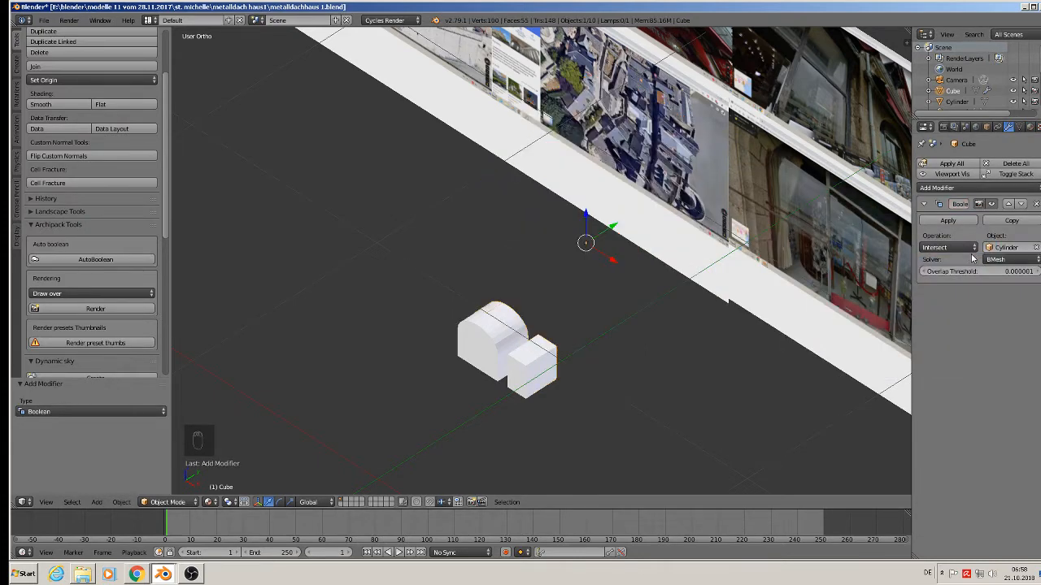
pyautogui.click(960, 247)
pyautogui.click(956, 211)
pyautogui.click(958, 221)
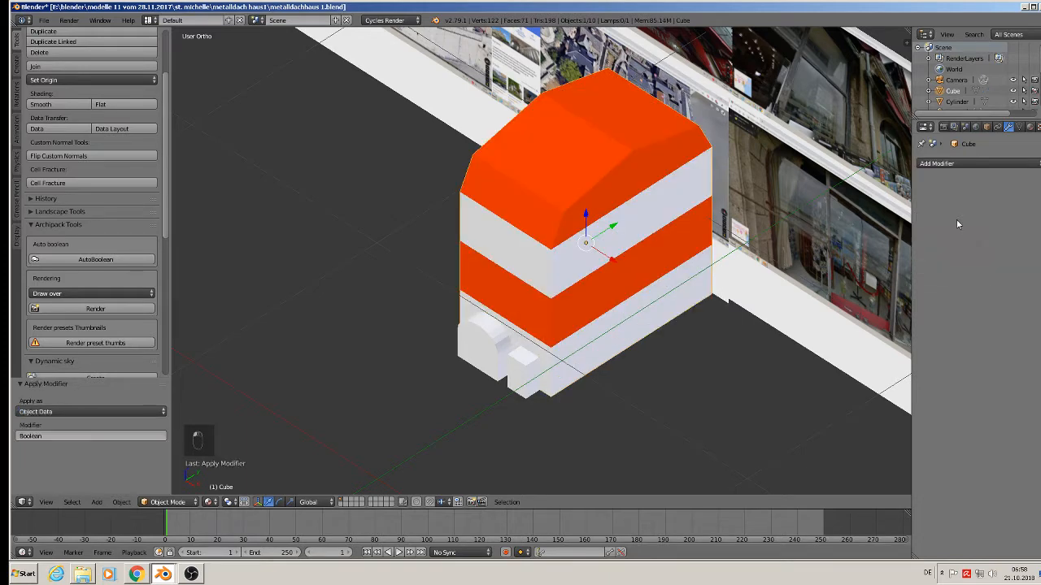
pyautogui.rightClick(507, 364)
# Drag the Cylinder cutter away from the house along X to reveal the cut doorways.
pyautogui.moveTo(526, 352); pyautogui.dragTo(694, 457)
pyautogui.moveTo(592, 408); pyautogui.dragTo(600, 379, button='middle')
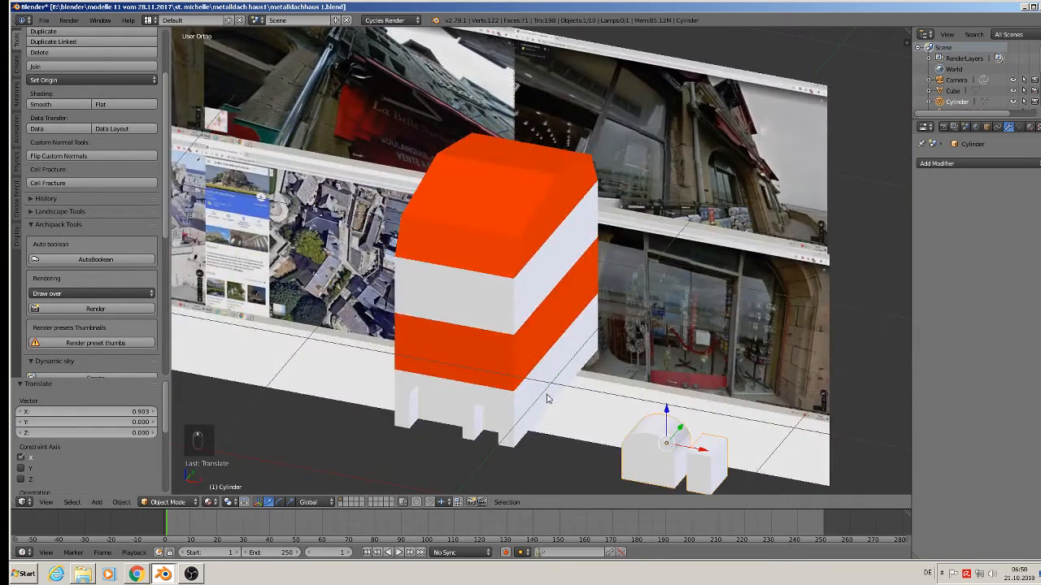
pyautogui.moveTo(546, 399); pyautogui.dragTo(649, 396, button='middle')
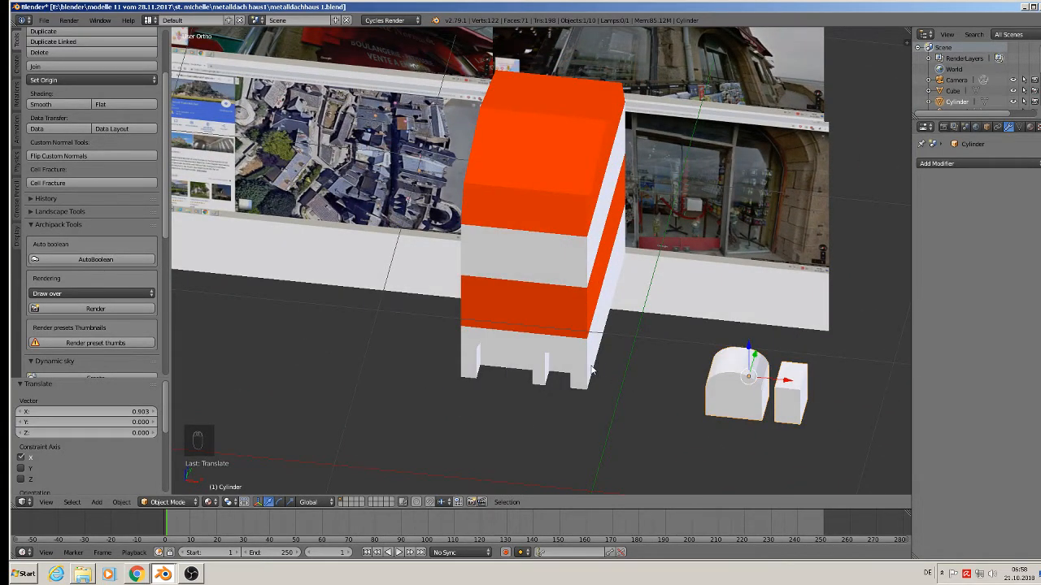
pyautogui.moveTo(597, 366)
pyautogui.keyDown('shift'); pyautogui.mouseDown(button='middle')
pyautogui.moveTo(767, 398)
pyautogui.moveTo(582, 369)
pyautogui.mouseUp(button='middle'); pyautogui.keyUp('shift')
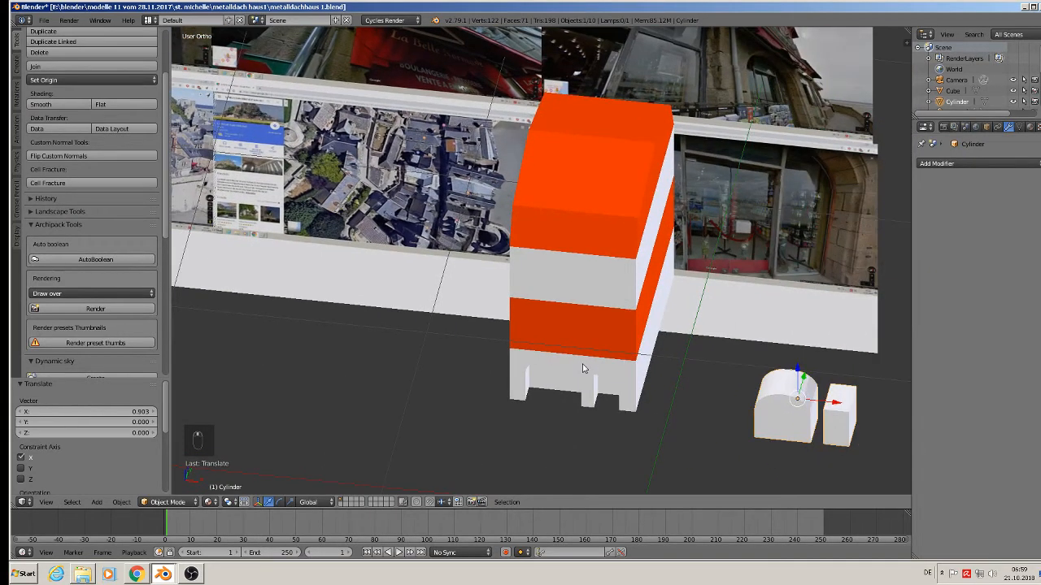
pyautogui.click(37, 22)
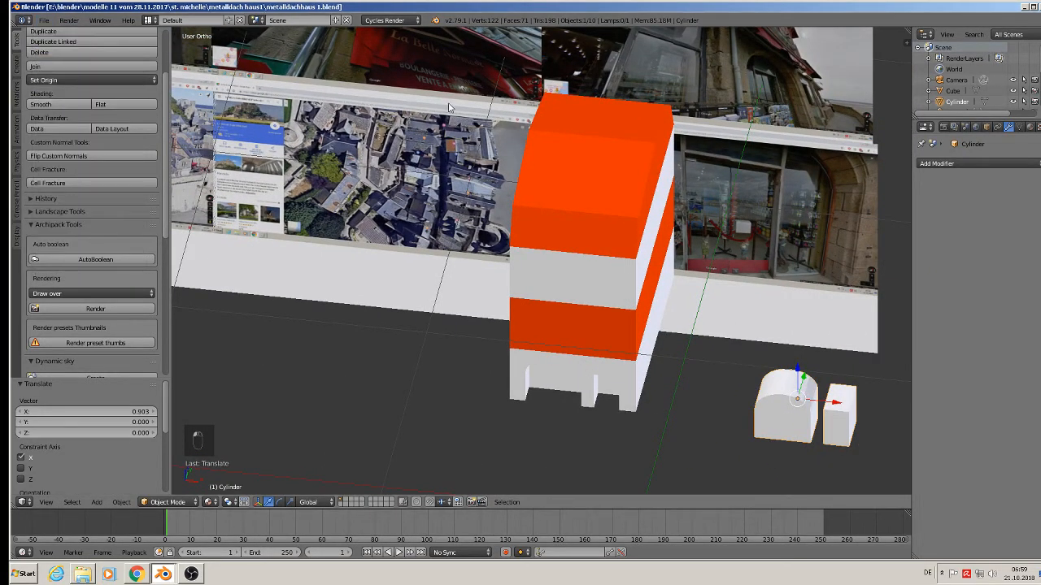
pyautogui.press('KP_1')
# Zoom and pan the front view onto the La Belle Normande photo's upper windows.
pyautogui.scroll(2, 634, 215)
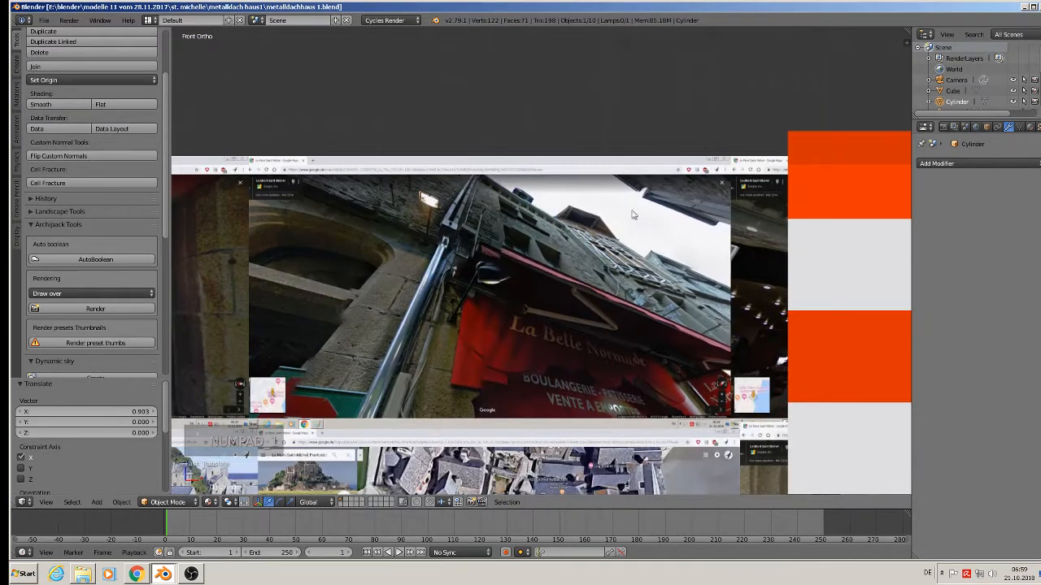
pyautogui.scroll(4, 633, 215)
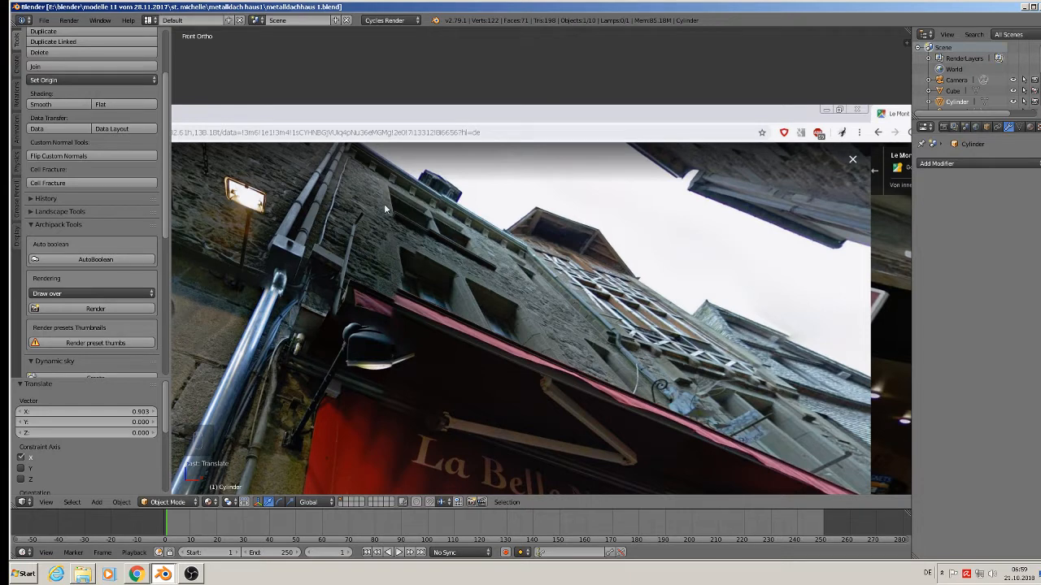
pyautogui.scroll(-2, 476, 261)
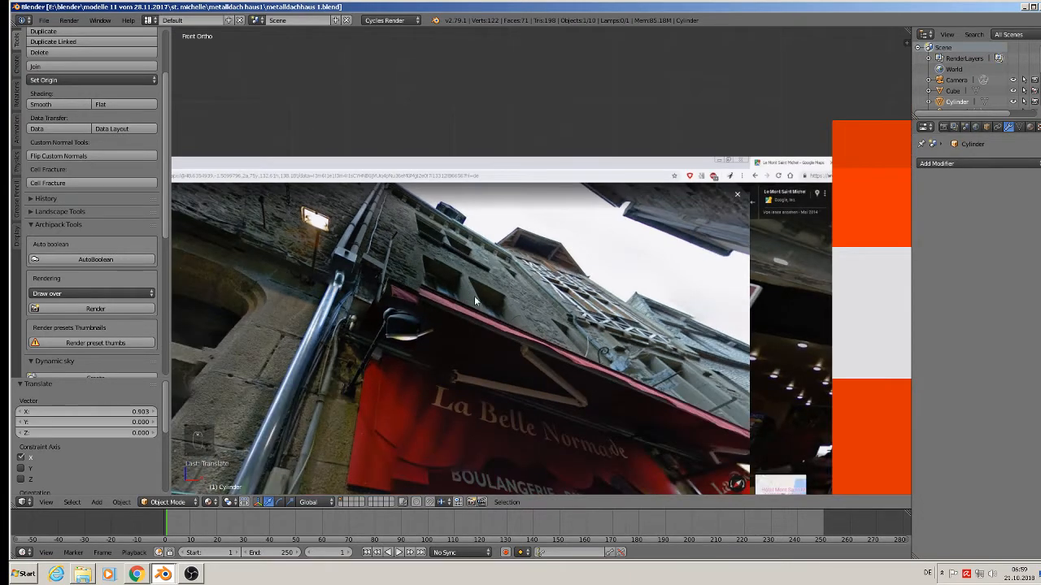
pyautogui.keyDown('shift'); pyautogui.moveTo(549, 327); pyautogui.dragTo(511, 231, button='middle'); pyautogui.keyUp('shift')
pyautogui.moveTo(512, 230); pyautogui.dragTo(435, 235, button='middle')
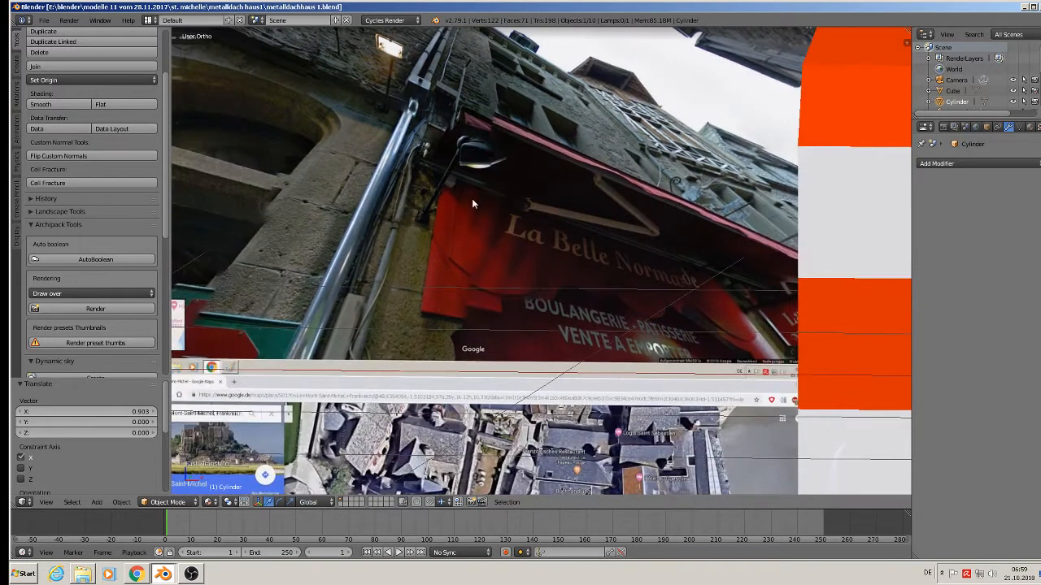
pyautogui.press('KP_1')
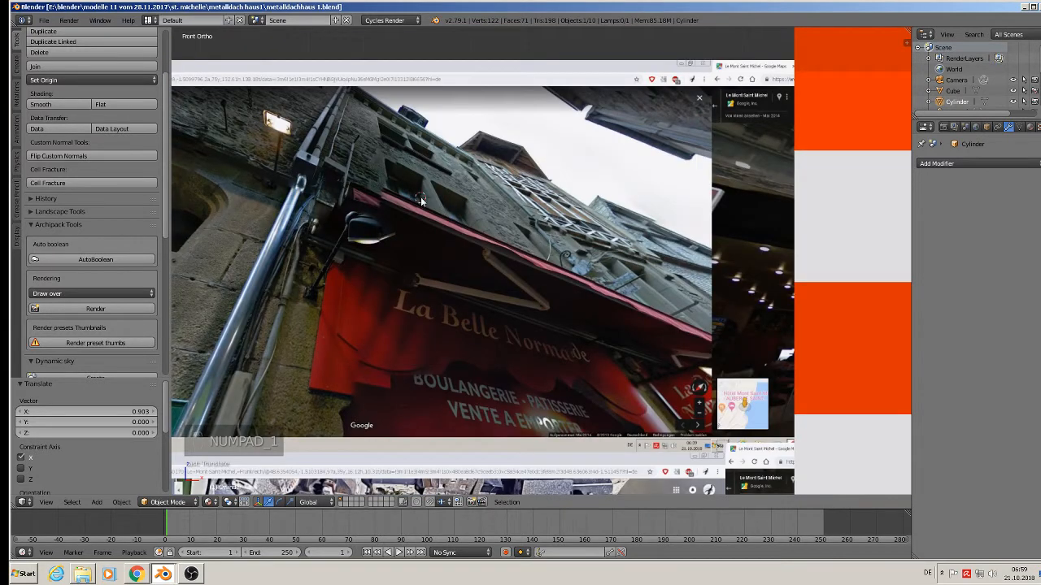
# Add a cube, make it small, taller and wider, and place it over the left upper window.
pyautogui.click(98, 505)
pyautogui.moveTo(122, 492)
pyautogui.click(228, 245)
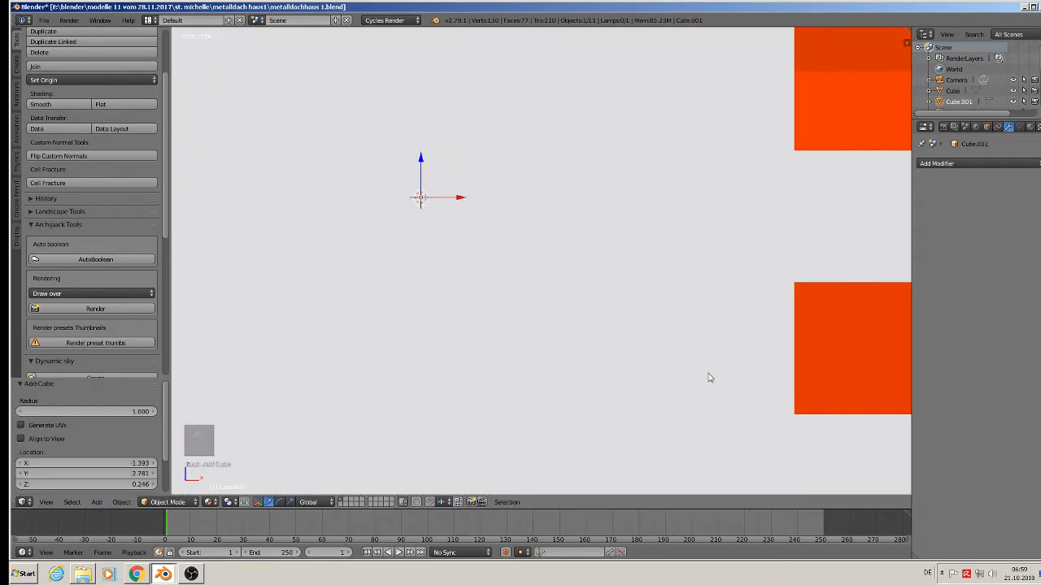
pyautogui.press('s')
pyautogui.click(418, 214)
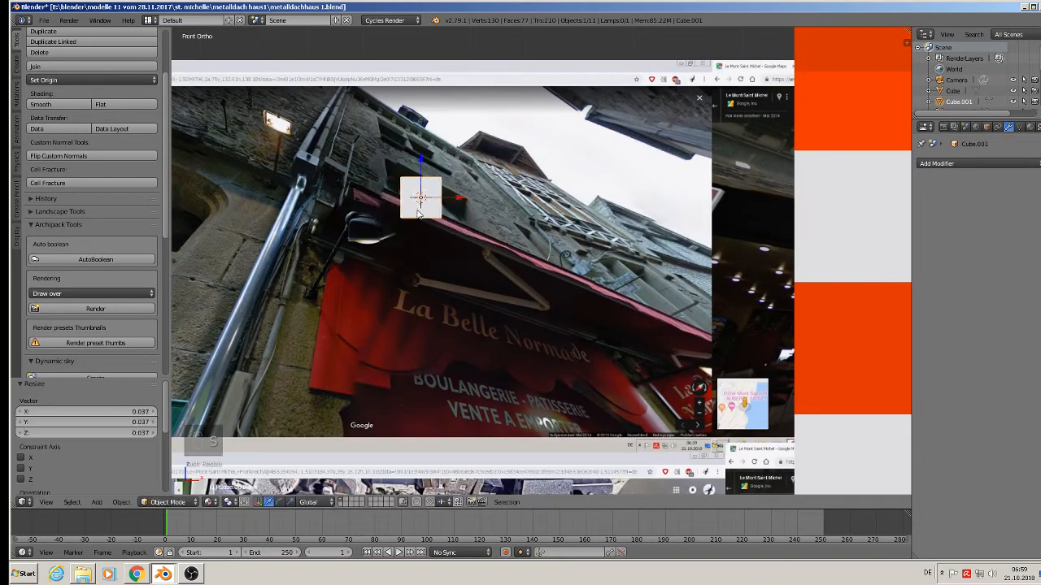
pyautogui.press('s')
pyautogui.press('z')
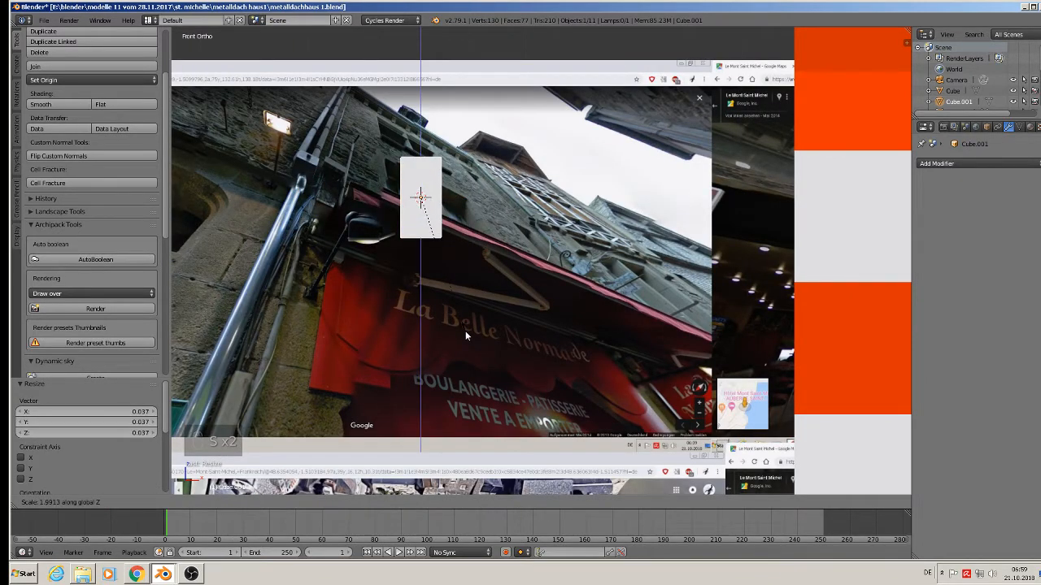
pyautogui.click(465, 331)
pyautogui.press('s')
pyautogui.press('x')
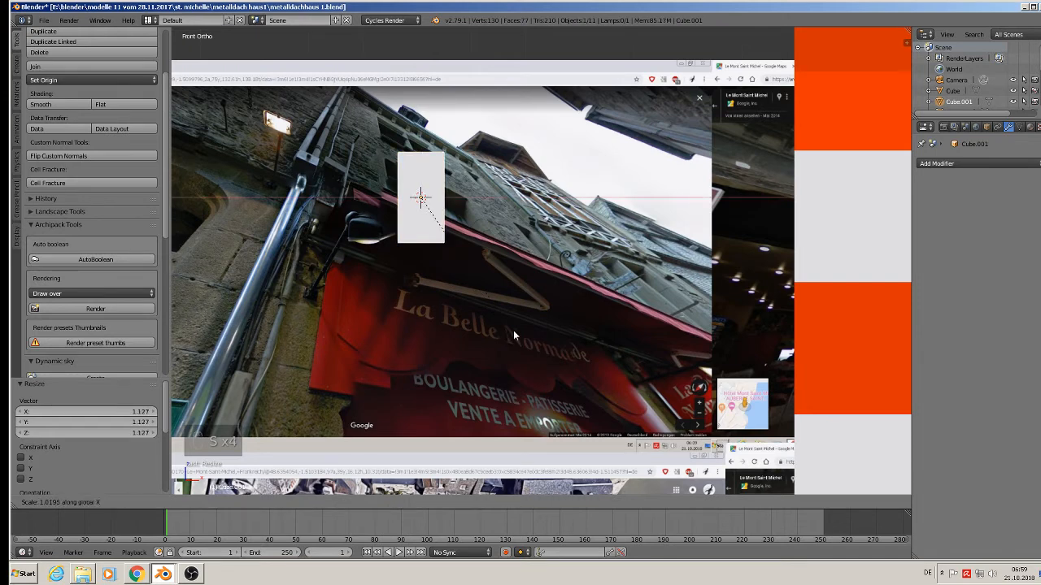
pyautogui.click(560, 334)
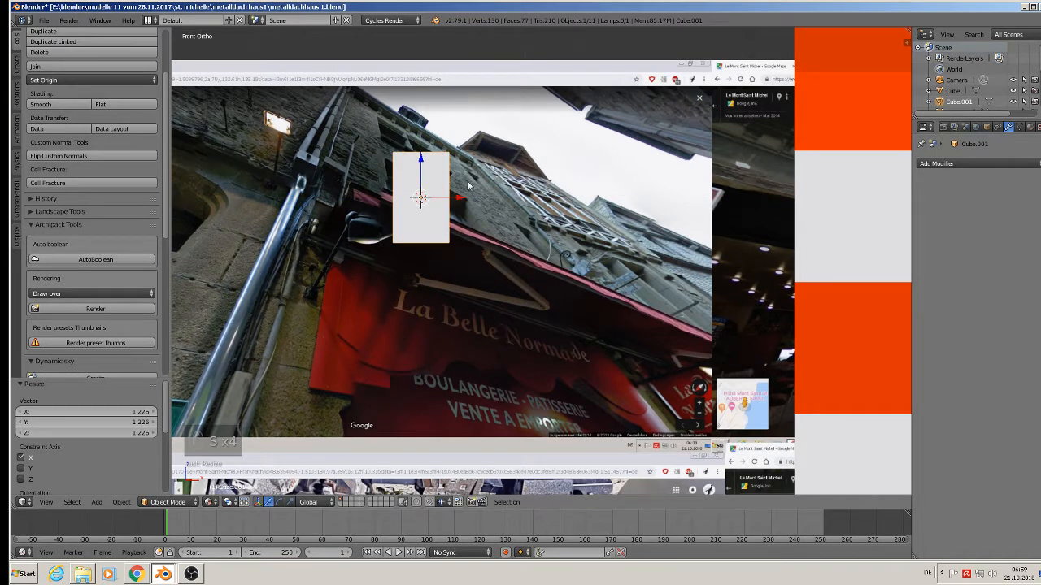
pyautogui.press('g')
pyautogui.click(297, 203)
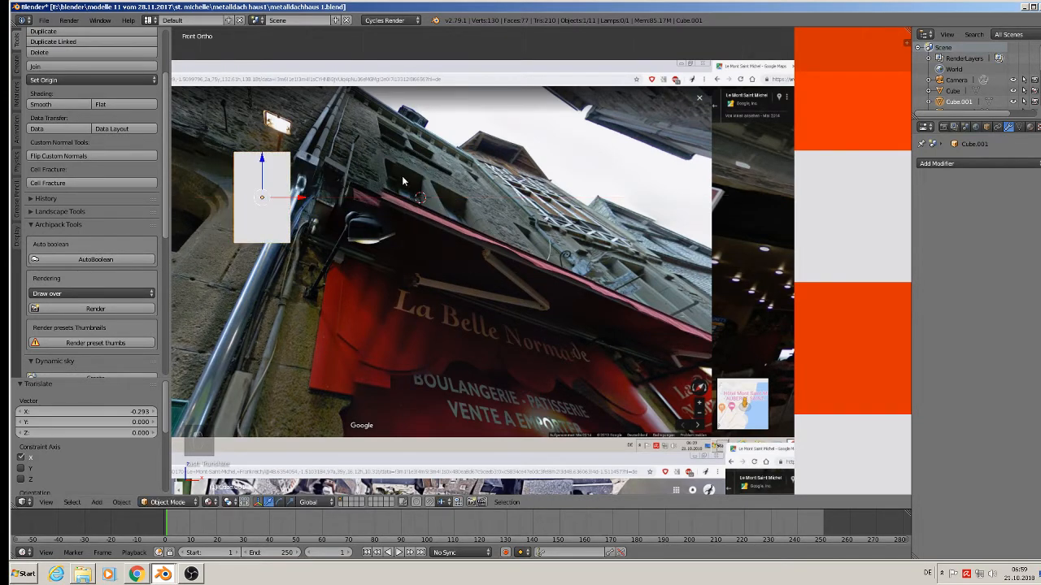
# Duplicate the block twice to the right, narrow the third to 0.695 along X, and select the blocks.
pyautogui.hotkey('shift', 'd')
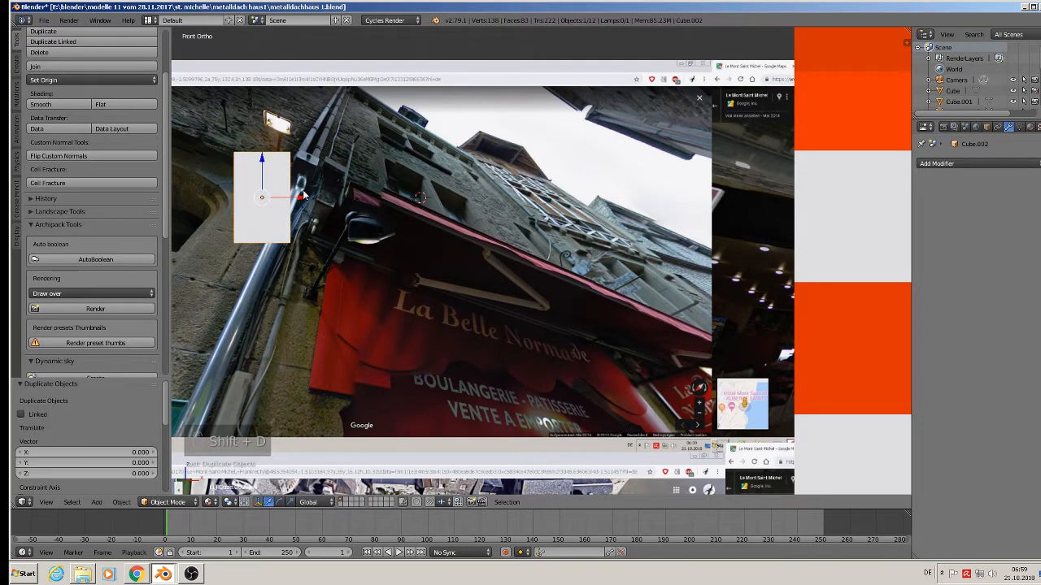
pyautogui.press('x')
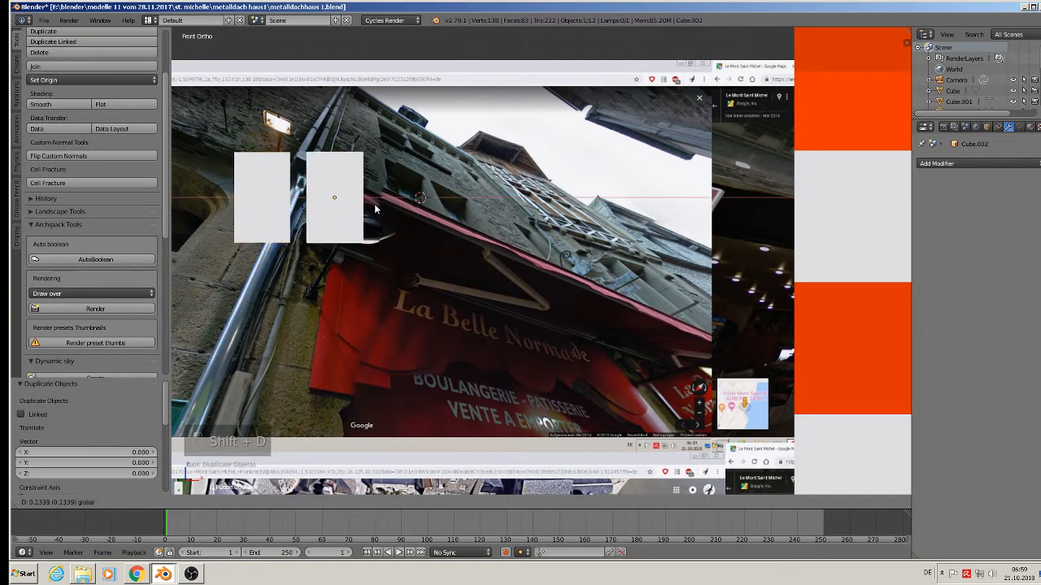
pyautogui.click(375, 209)
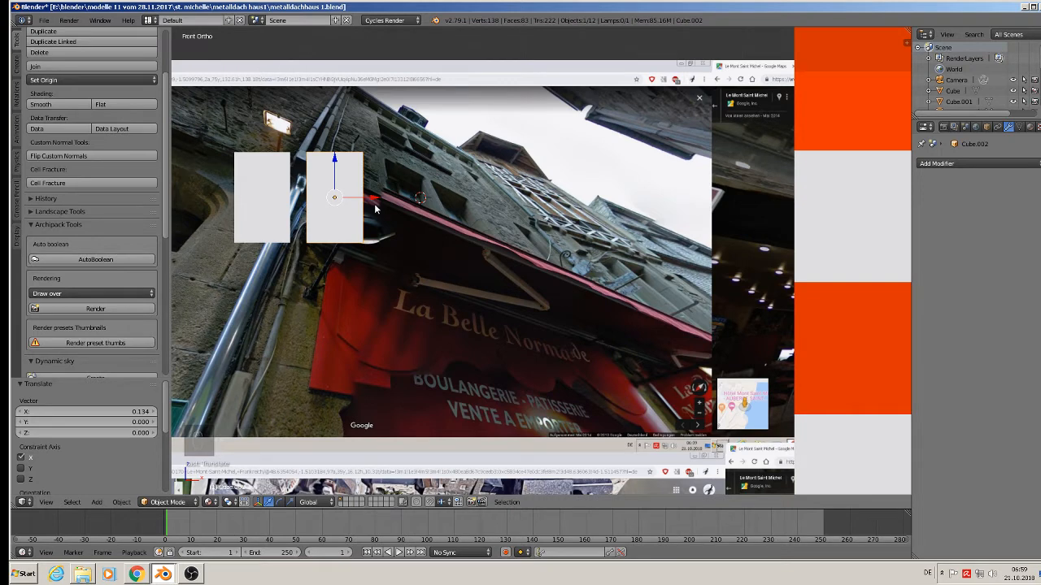
pyautogui.hotkey('shift', 'd')
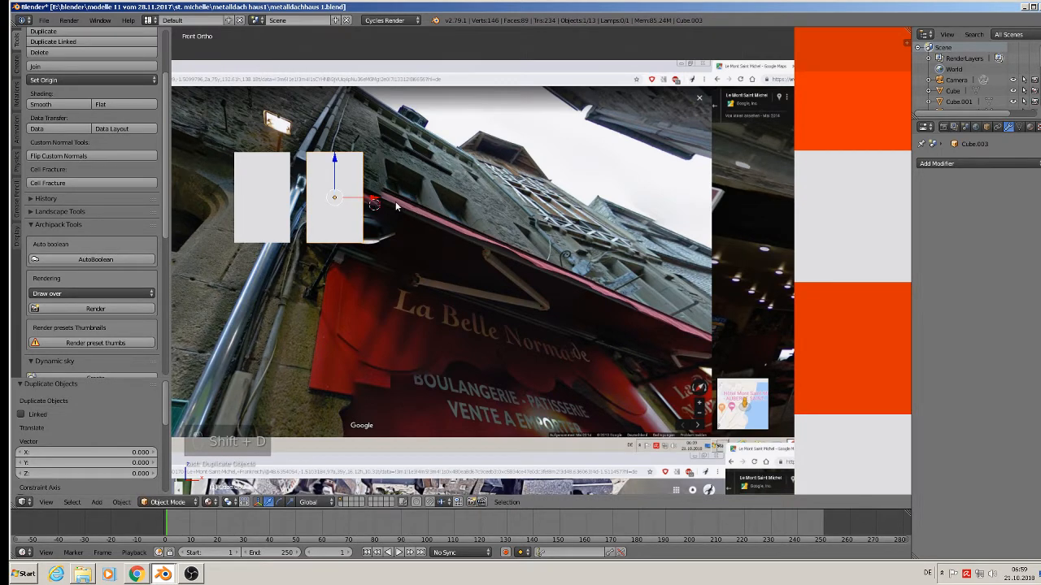
pyautogui.moveTo(374, 202); pyautogui.dragTo(449, 198)
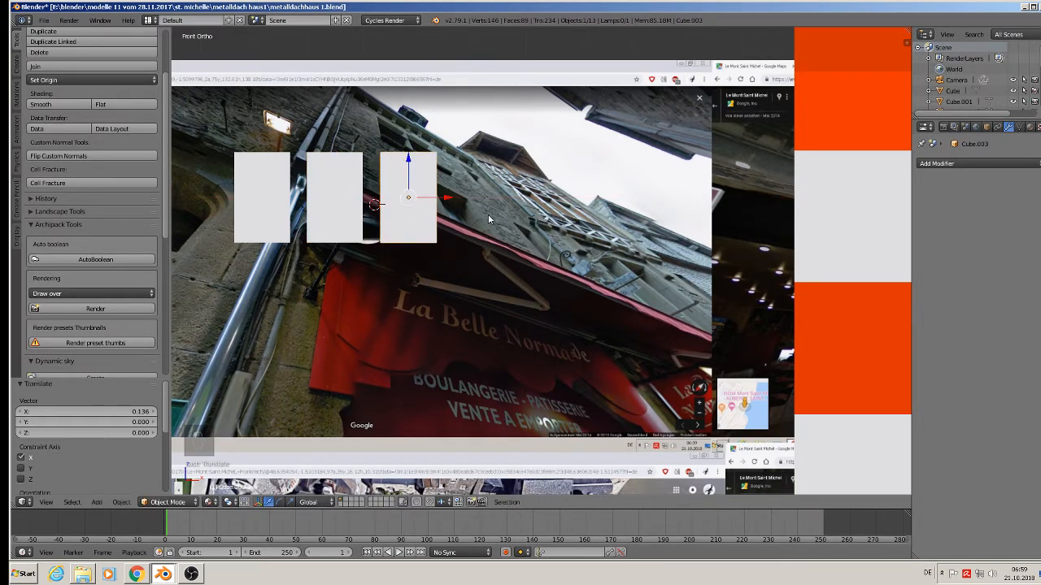
pyautogui.press('s')
pyautogui.press('x')
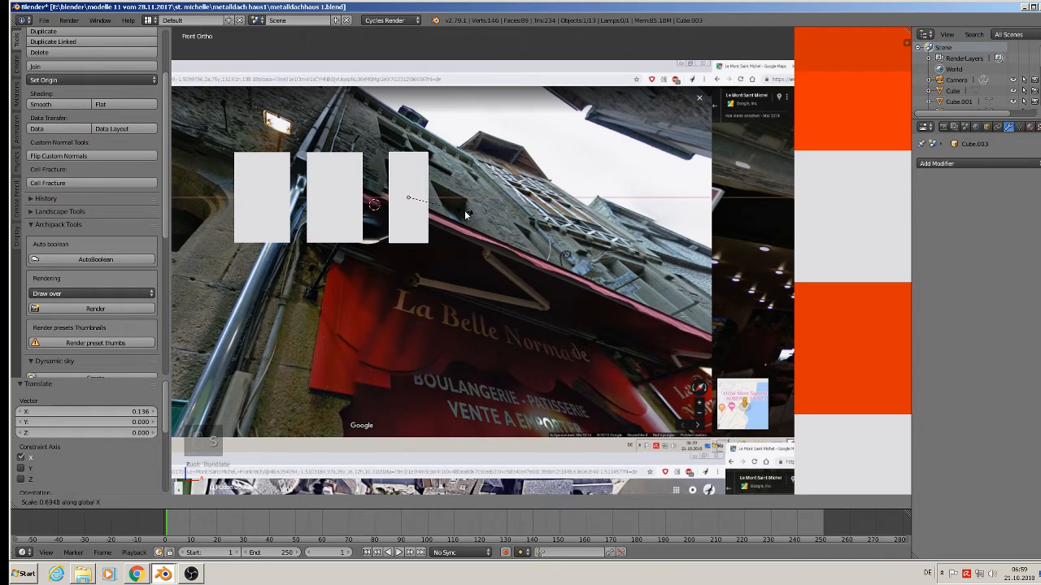
pyautogui.click(458, 201)
pyautogui.press('g')
pyautogui.moveTo(450, 200); pyautogui.dragTo(467, 203)
pyautogui.scroll(-3, 448, 248)
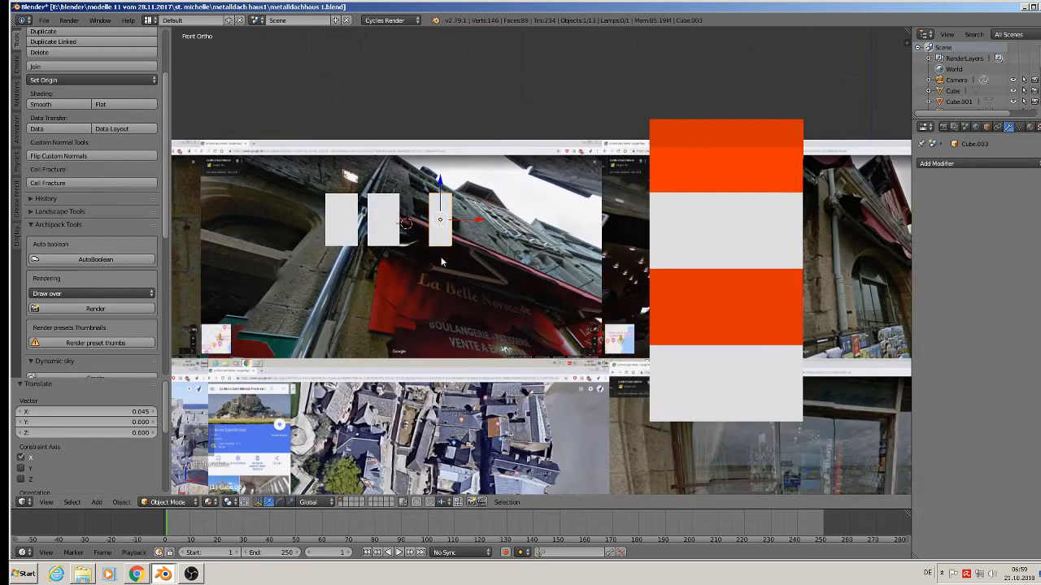
pyautogui.moveTo(441, 260); pyautogui.dragTo(414, 294, button='middle')
pyautogui.keyDown('shift'); pyautogui.rightClick(386, 213); pyautogui.keyUp('shift')
pyautogui.keyDown('shift'); pyautogui.rightClick(360, 213); pyautogui.keyUp('shift')
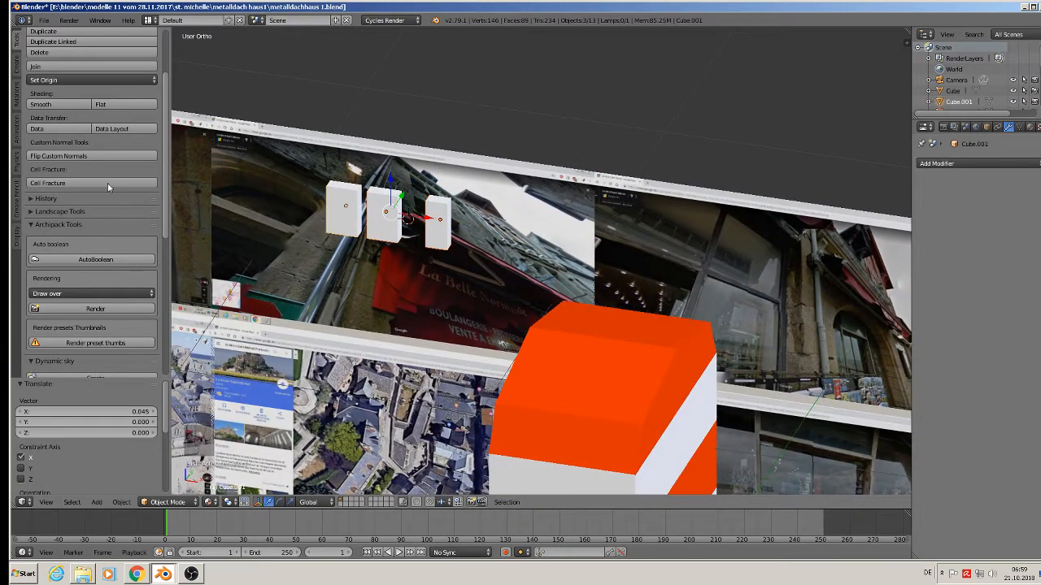
# Join the three window blocks into one object and apply its rotation and scale.
pyautogui.click(35, 66)
pyautogui.scroll(-2, 286, 193)
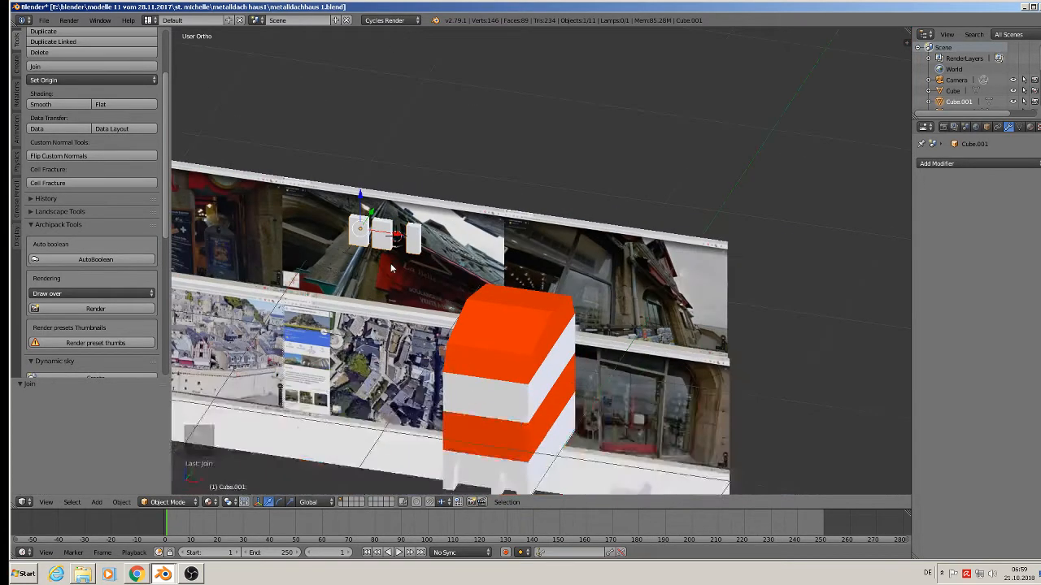
pyautogui.click(121, 502)
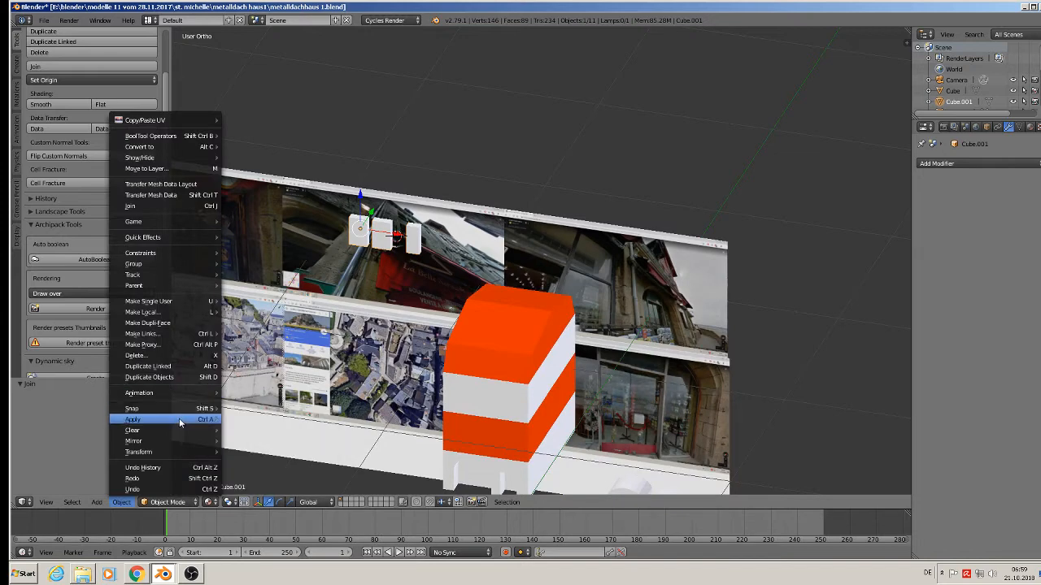
pyautogui.moveTo(182, 421)
pyautogui.click(277, 322)
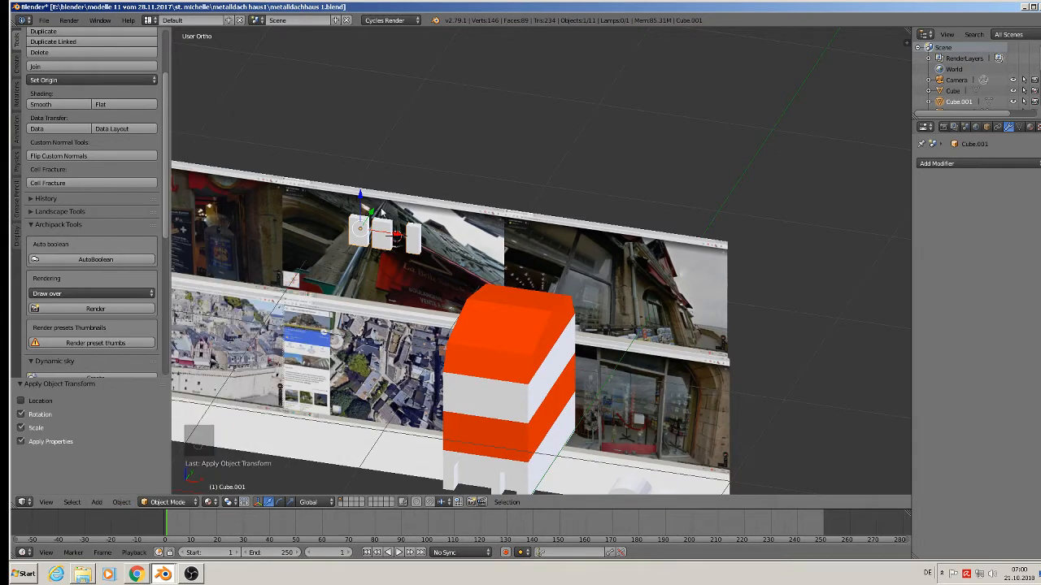
# Push the window blocks into the house wall and lower them onto the orange band.
pyautogui.moveTo(396, 235); pyautogui.dragTo(578, 261)
pyautogui.moveTo(578, 262); pyautogui.dragTo(530, 273, button='middle')
pyautogui.moveTo(561, 240); pyautogui.dragTo(346, 389)
pyautogui.scroll(5, 464, 243)
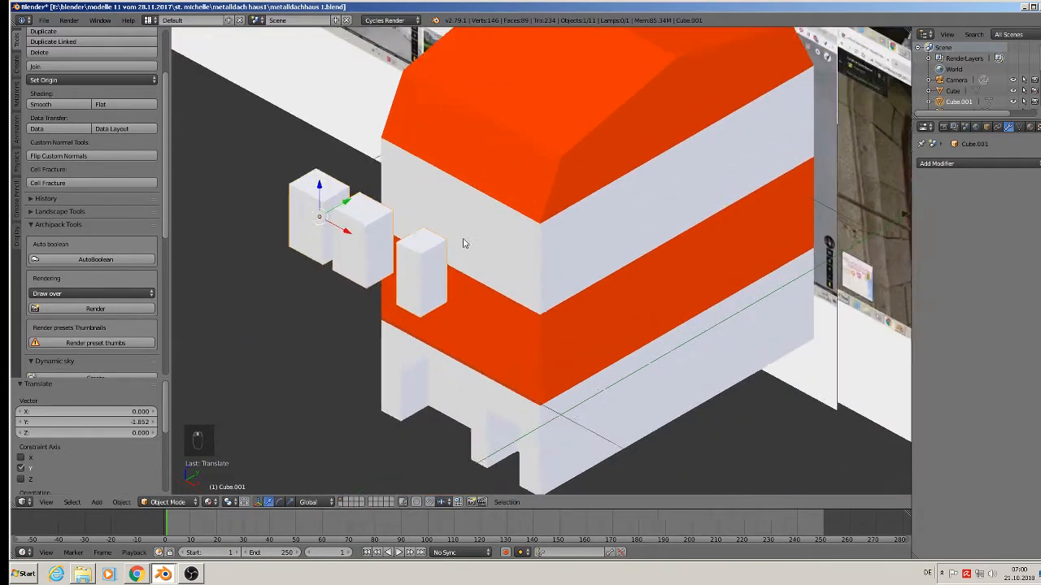
pyautogui.scroll(2, 464, 243)
pyautogui.moveTo(290, 200); pyautogui.dragTo(363, 262)
pyautogui.scroll(2, 416, 270)
pyautogui.moveTo(420, 271); pyautogui.dragTo(617, 361, button='middle')
pyautogui.moveTo(319, 241); pyautogui.dragTo(386, 262)
pyautogui.moveTo(403, 264); pyautogui.dragTo(420, 249, button='middle')
pyautogui.scroll(-4, 445, 302)
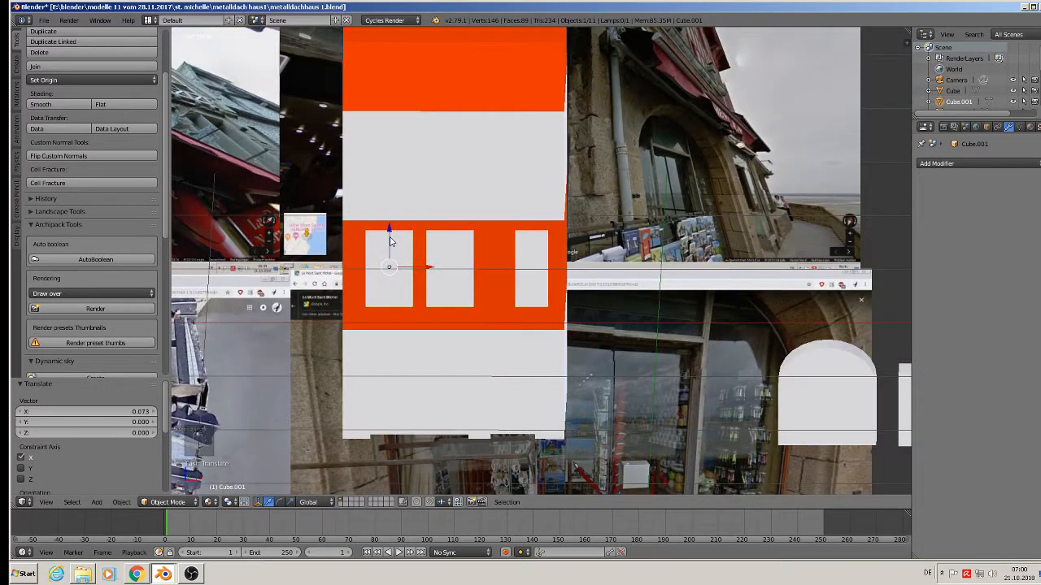
pyautogui.moveTo(391, 241); pyautogui.dragTo(390, 245)
# Shrink the window blocks to 0.743 and shift them sideways and slightly upward.
pyautogui.press('s')
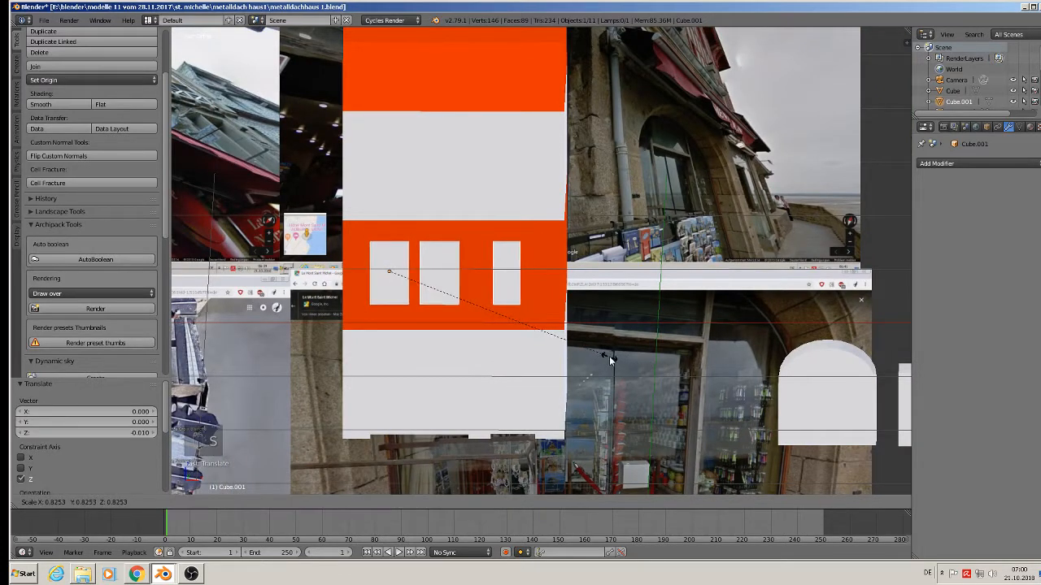
pyautogui.click(583, 355)
pyautogui.press('g')
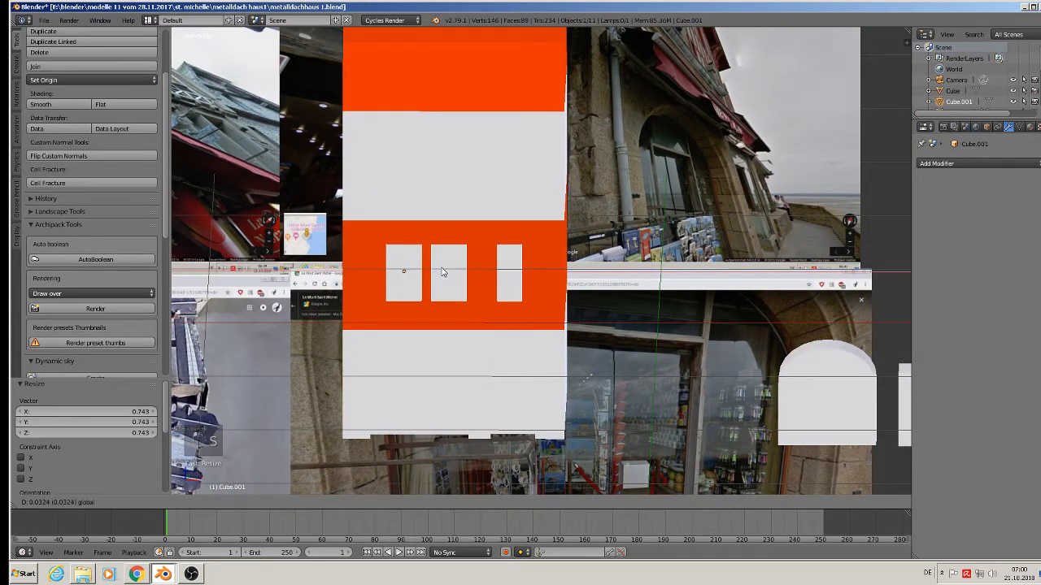
pyautogui.moveTo(442, 268); pyautogui.dragTo(442, 269)
pyautogui.moveTo(401, 237); pyautogui.dragTo(400, 235)
pyautogui.moveTo(473, 311); pyautogui.dragTo(524, 327, button='middle')
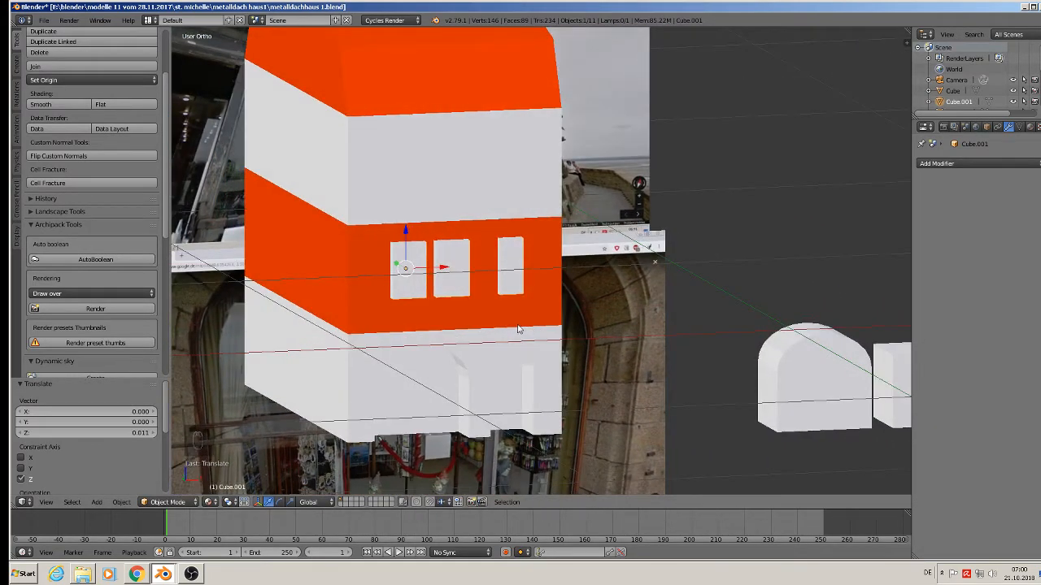
# Scale the window blocks down again to 0.885 and check the building from above.
pyautogui.press('s')
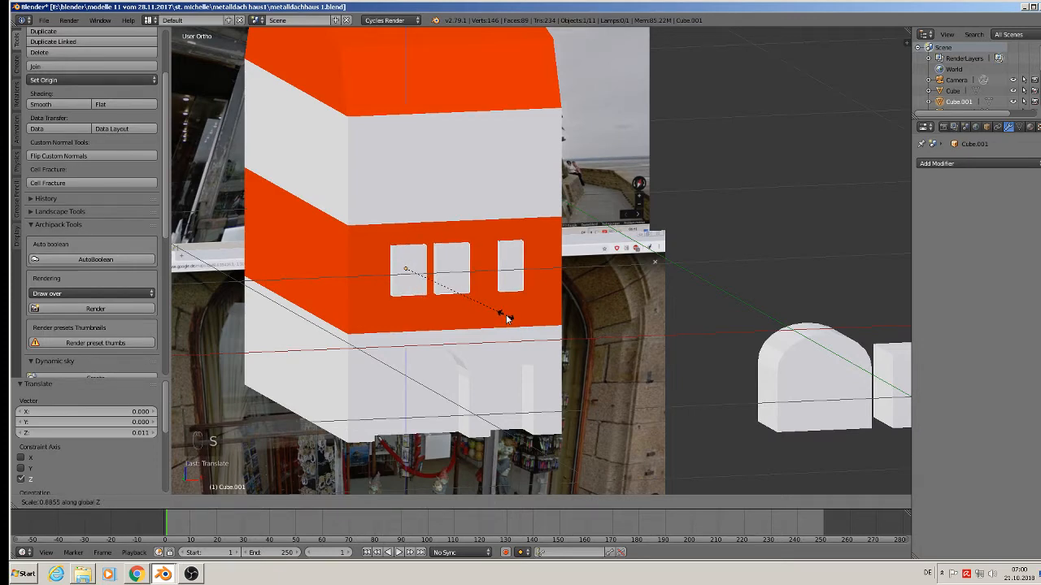
pyautogui.click(506, 320)
pyautogui.scroll(-6, 506, 319)
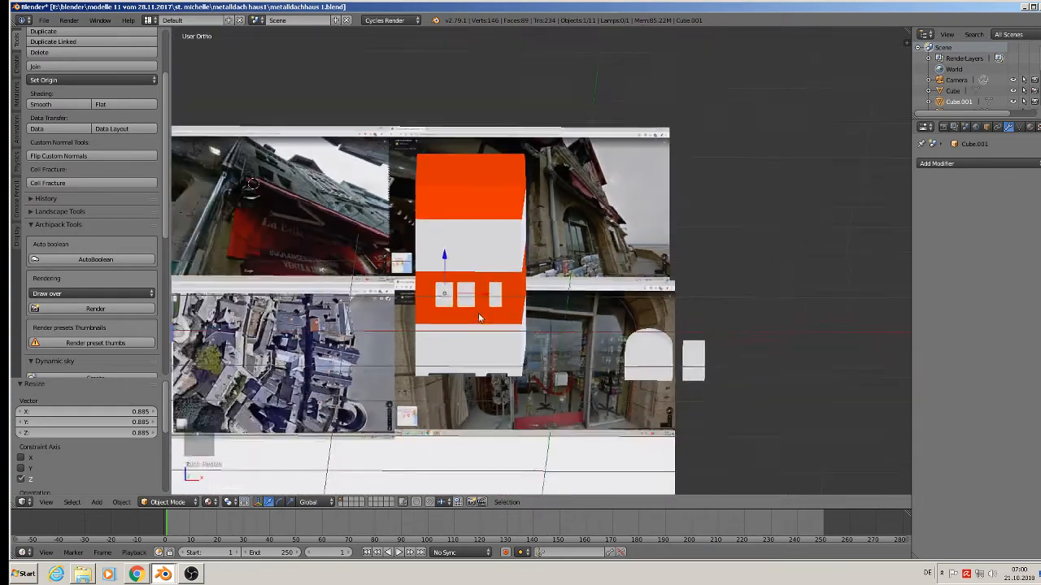
pyautogui.scroll(6, 340, 215)
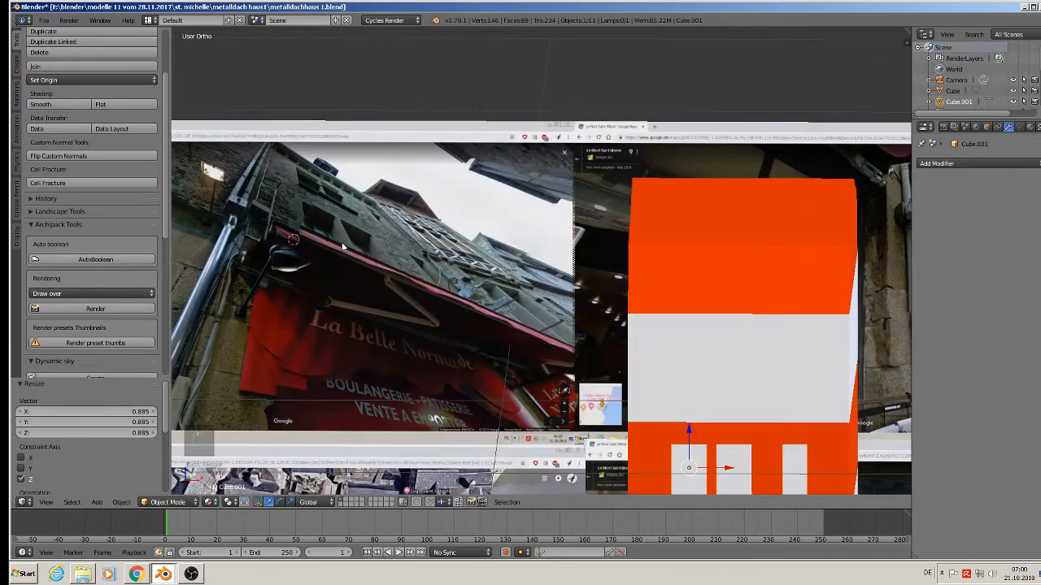
pyautogui.scroll(-2, 666, 359)
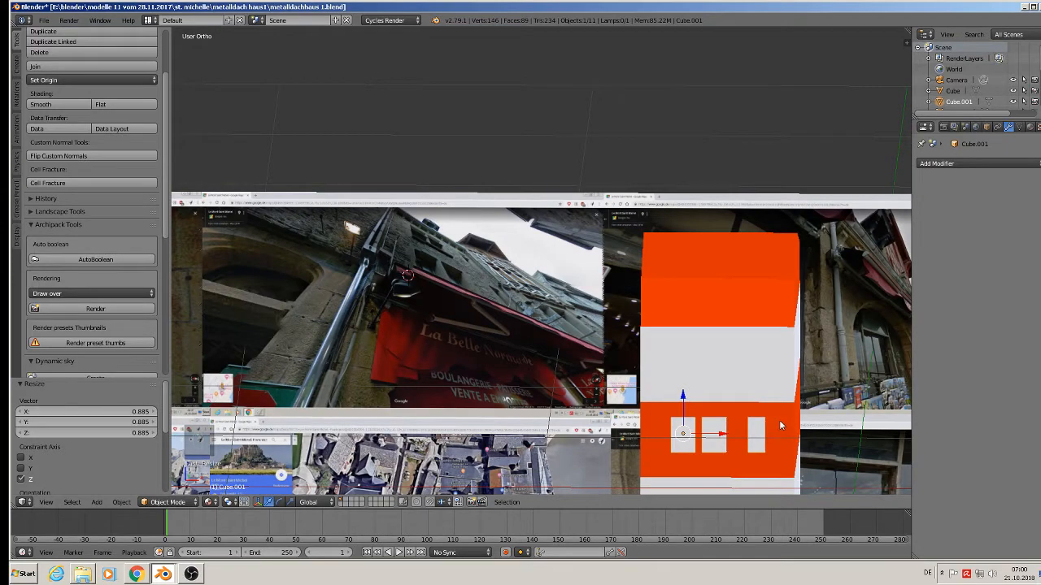
pyautogui.moveTo(809, 427); pyautogui.dragTo(704, 336, button='middle')
pyautogui.scroll(2, 668, 349)
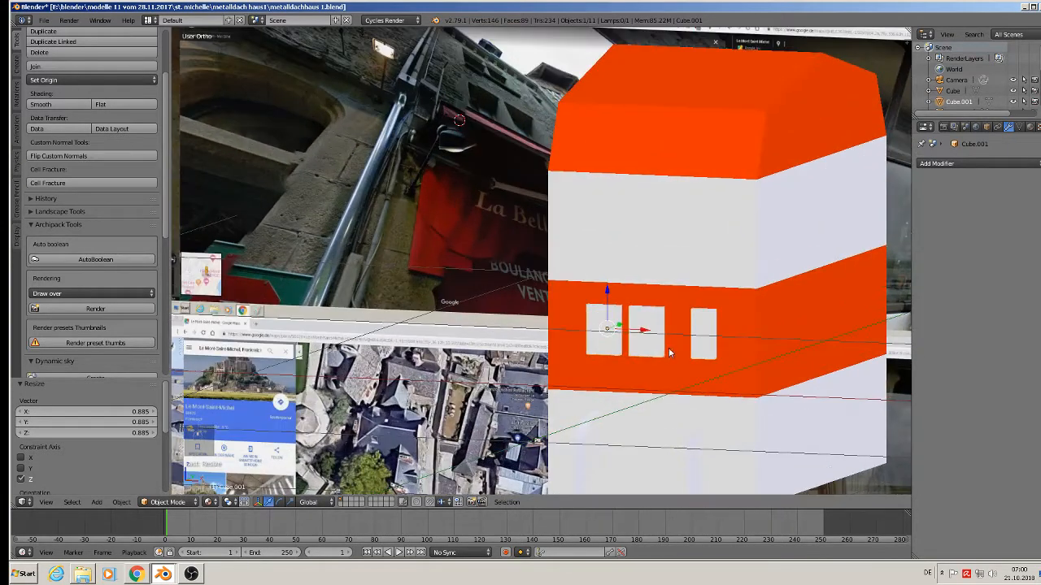
# Apply rotation and scale to both the window blocks and the main building.
pyautogui.click(121, 501)
pyautogui.moveTo(138, 420)
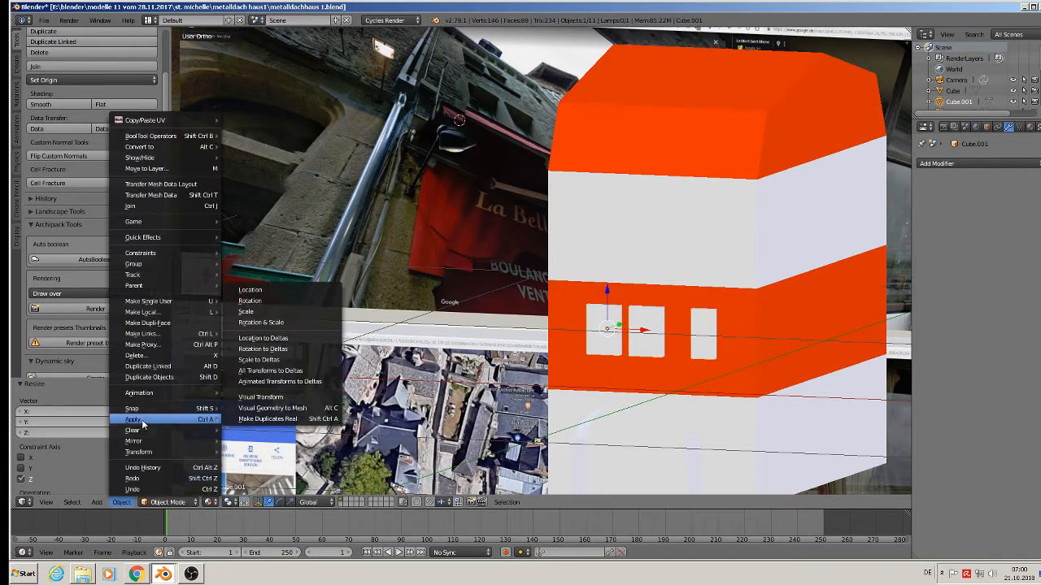
pyautogui.click(294, 324)
pyautogui.rightClick(655, 246)
pyautogui.click(114, 502)
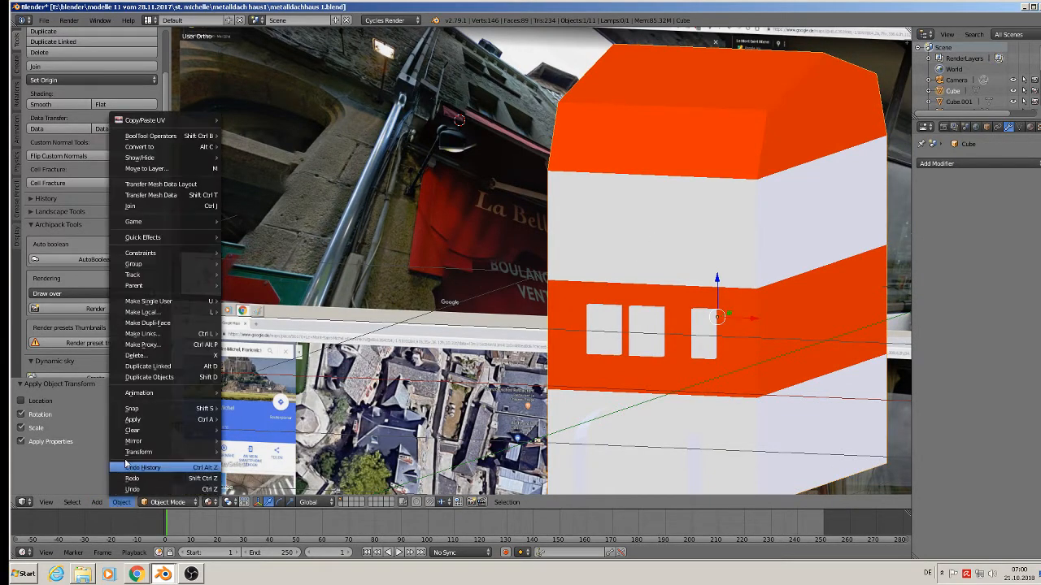
pyautogui.moveTo(138, 419)
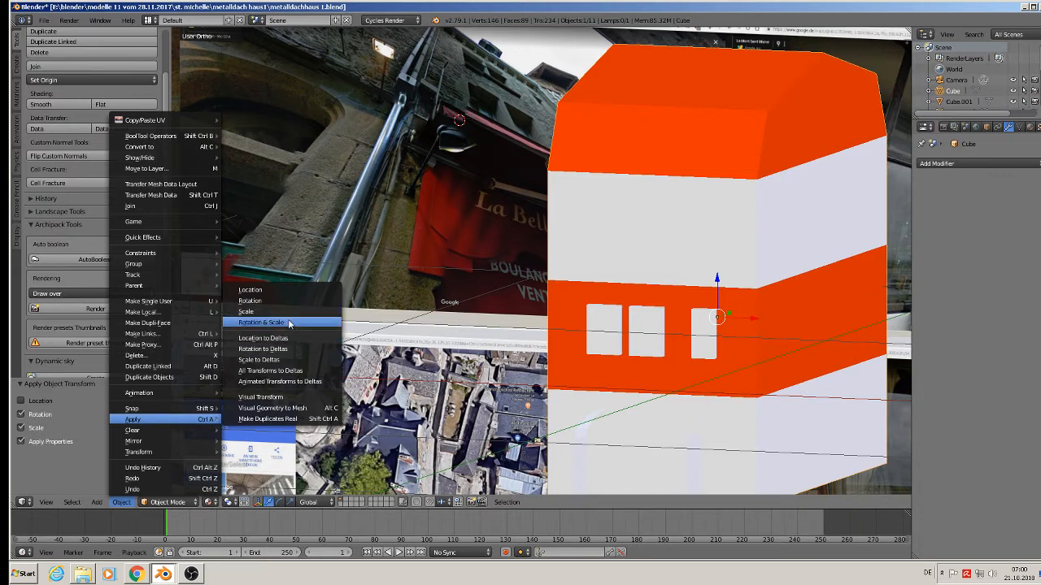
pyautogui.click(268, 322)
pyautogui.rightClick(639, 331)
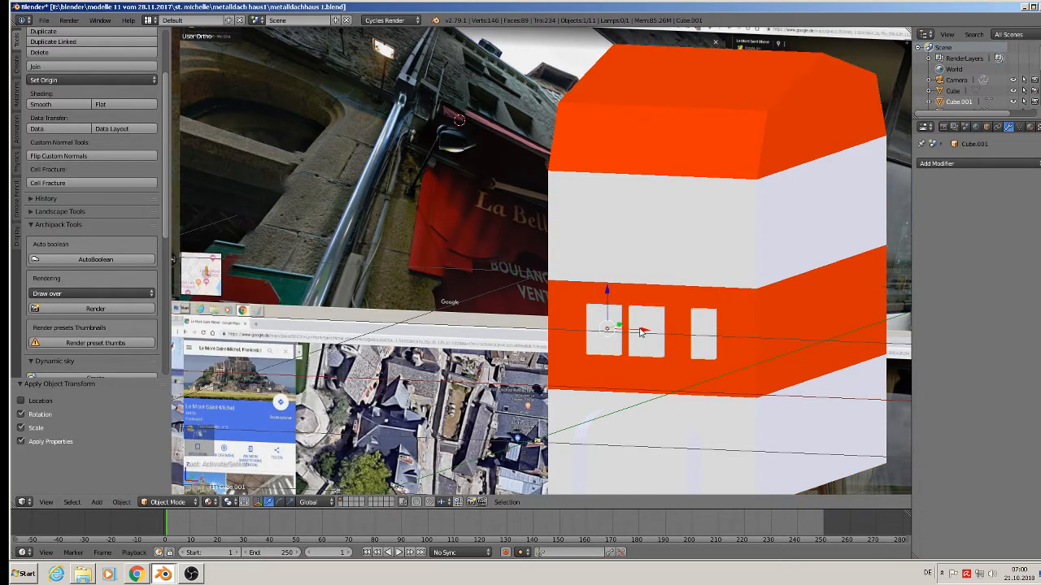
pyautogui.moveTo(411, 461); pyautogui.dragTo(307, 483, button='middle')
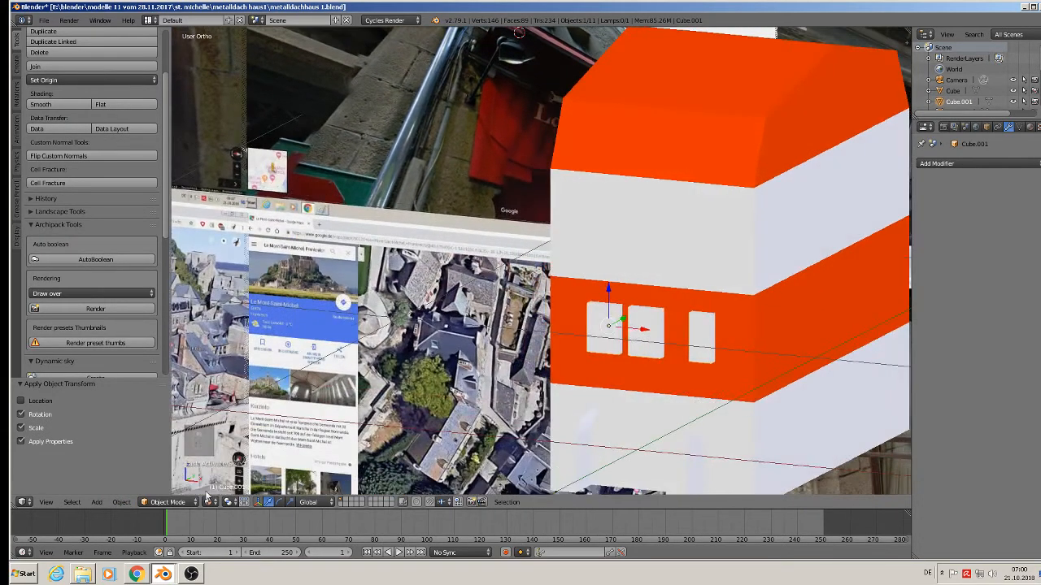
# Cut the windows into the building with an applied Boolean Difference modifier using Cube.001.
pyautogui.rightClick(624, 210)
pyautogui.click(974, 164)
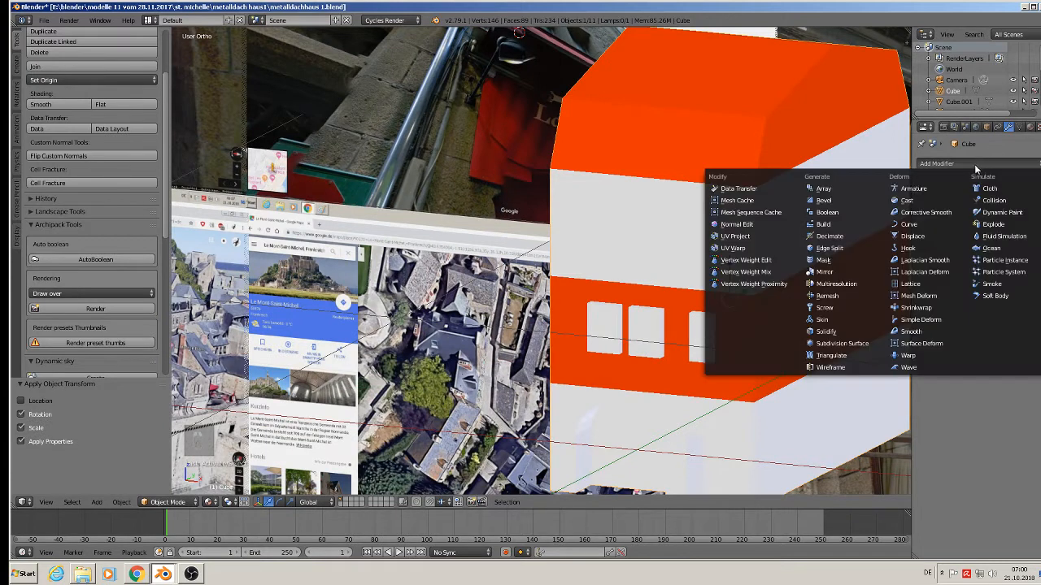
pyautogui.click(846, 213)
pyautogui.click(1000, 247)
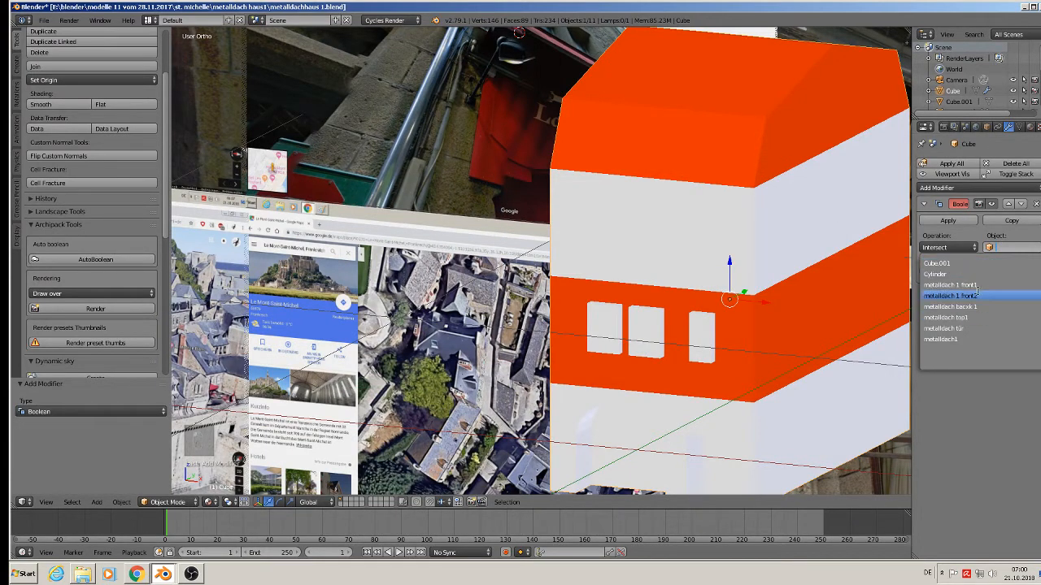
pyautogui.click(937, 263)
pyautogui.click(948, 247)
pyautogui.click(936, 220)
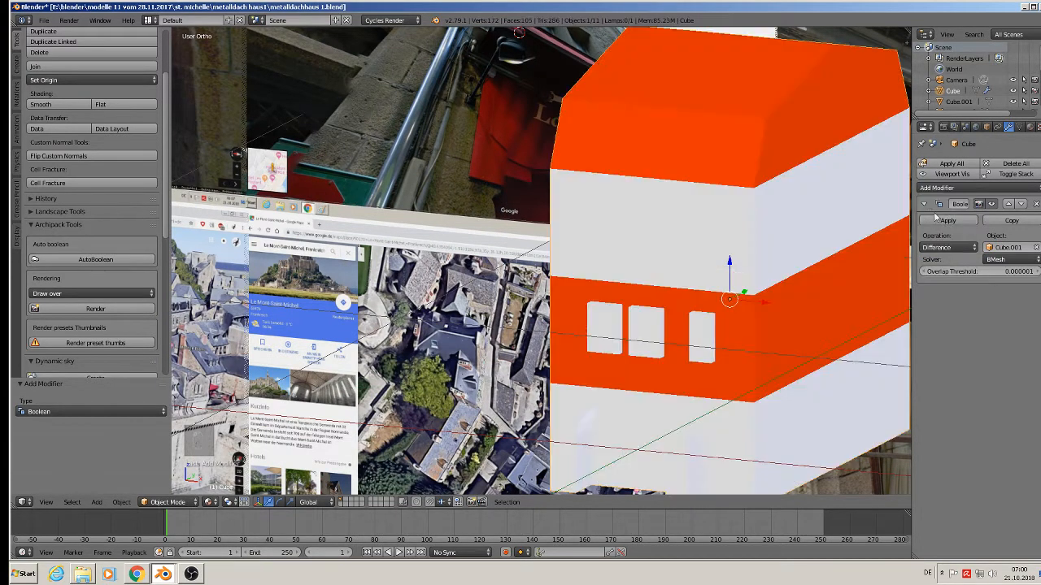
pyautogui.click(945, 220)
# Move the window cutter Cube.001 0.991 along X, out beside the building.
pyautogui.rightClick(641, 336)
pyautogui.scroll(-3, 663, 370)
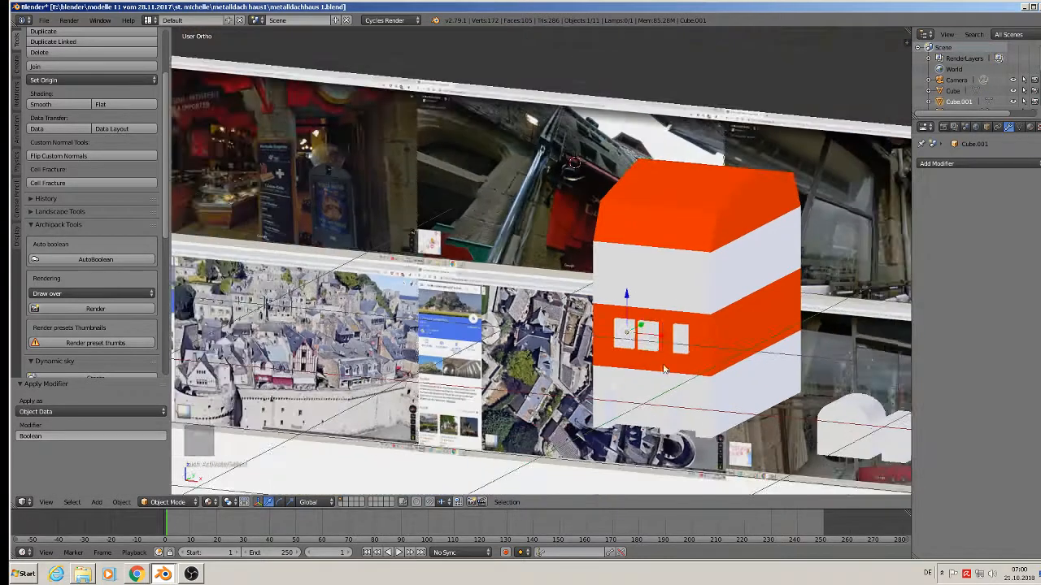
pyautogui.scroll(-3, 664, 370)
pyautogui.moveTo(668, 351); pyautogui.dragTo(813, 366)
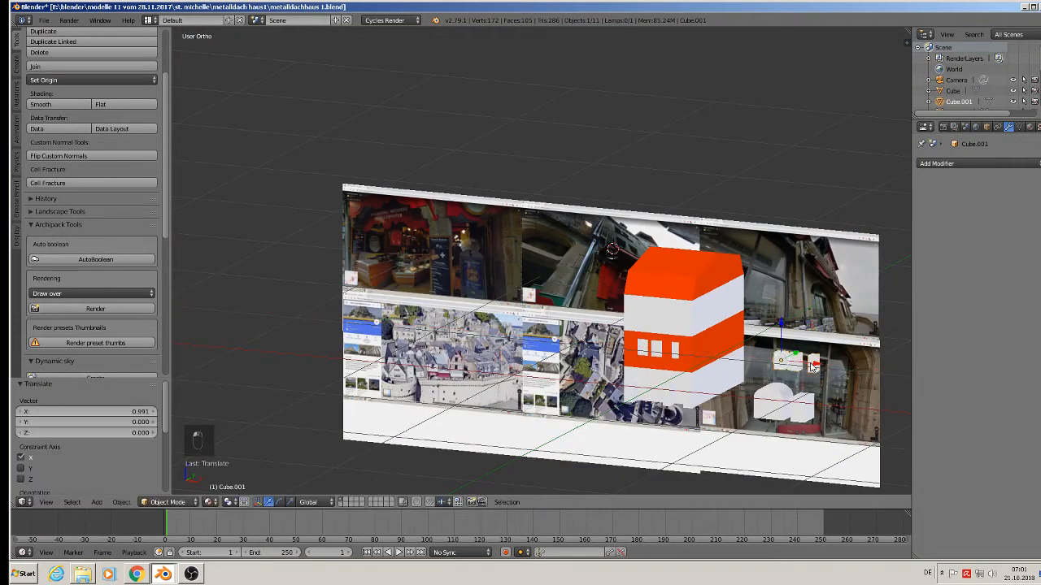
# Duplicate the window blocks and raise the copy up to the upper floor.
pyautogui.scroll(4, 812, 366)
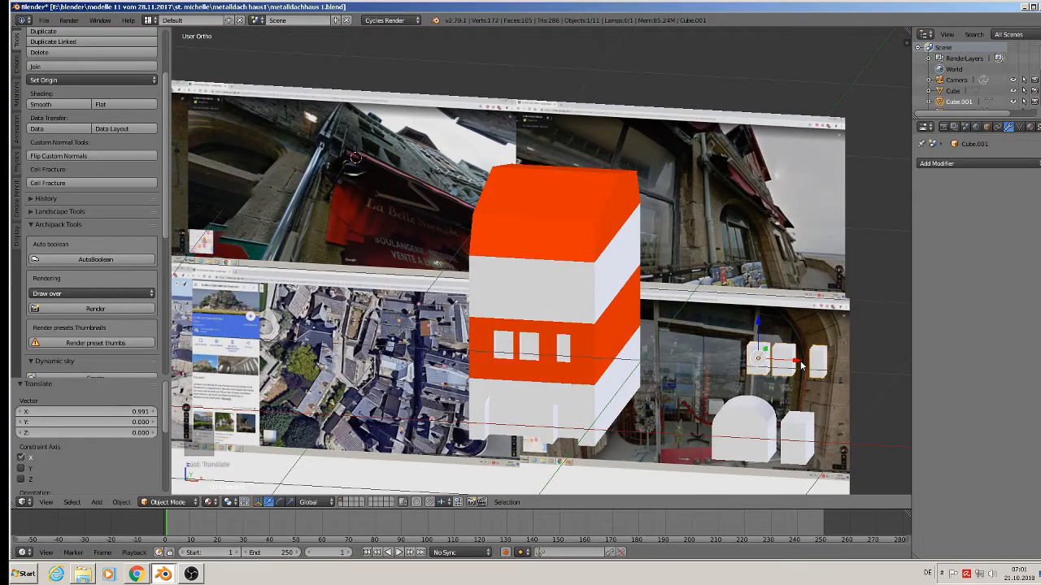
pyautogui.hotkey('shift', 'd')
pyautogui.moveTo(756, 327); pyautogui.dragTo(757, 265)
pyautogui.scroll(4, 782, 291)
pyautogui.keyDown('shift'); pyautogui.moveTo(769, 335); pyautogui.dragTo(582, 348, button='middle'); pyautogui.keyUp('shift')
pyautogui.scroll(4, 580, 333)
# In Edit Mode, duplicate the boxes, flatten them to 0.206 along Z, and seat them on top.
pyautogui.press('Tab')
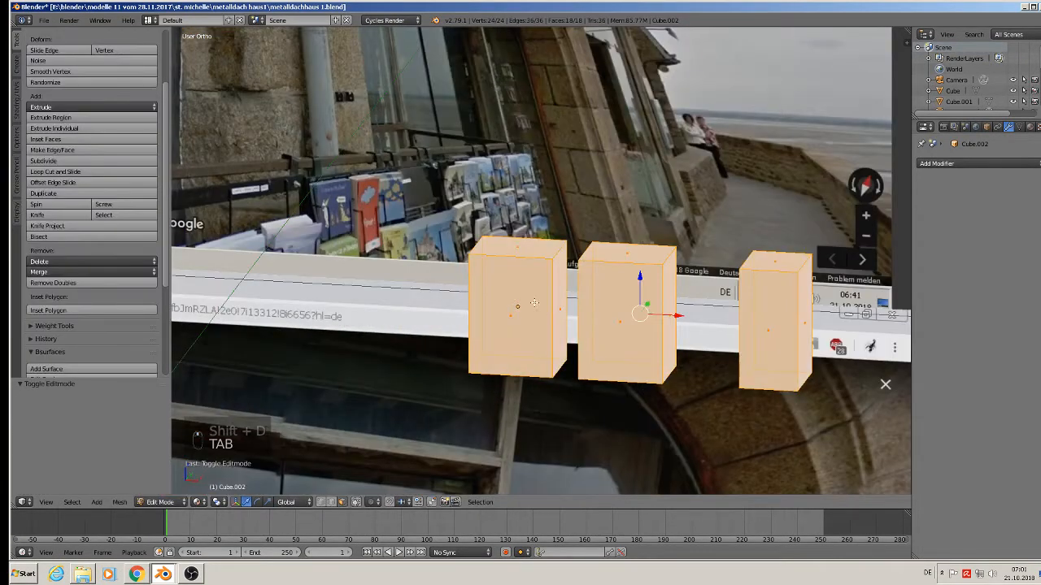
pyautogui.hotkey('shift', 'd')
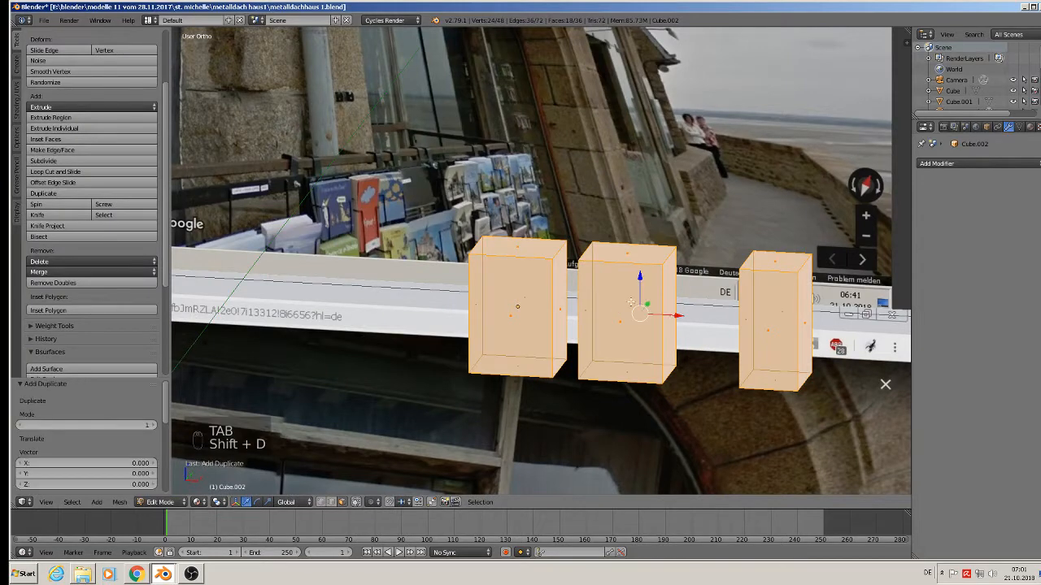
pyautogui.moveTo(639, 275); pyautogui.dragTo(658, 174)
pyautogui.moveTo(658, 175); pyautogui.dragTo(650, 154, button='middle')
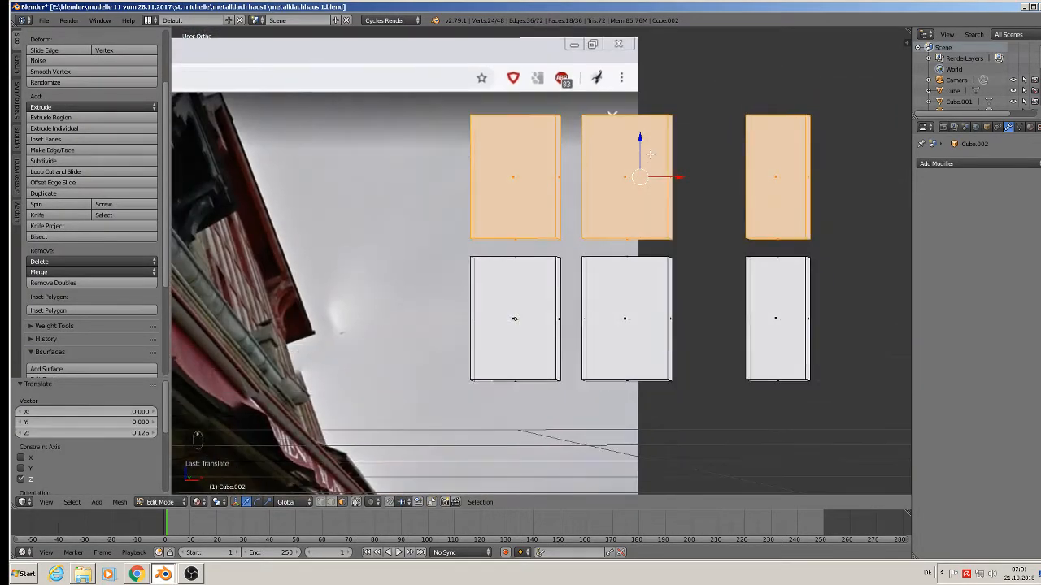
pyautogui.press('s')
pyautogui.press('z')
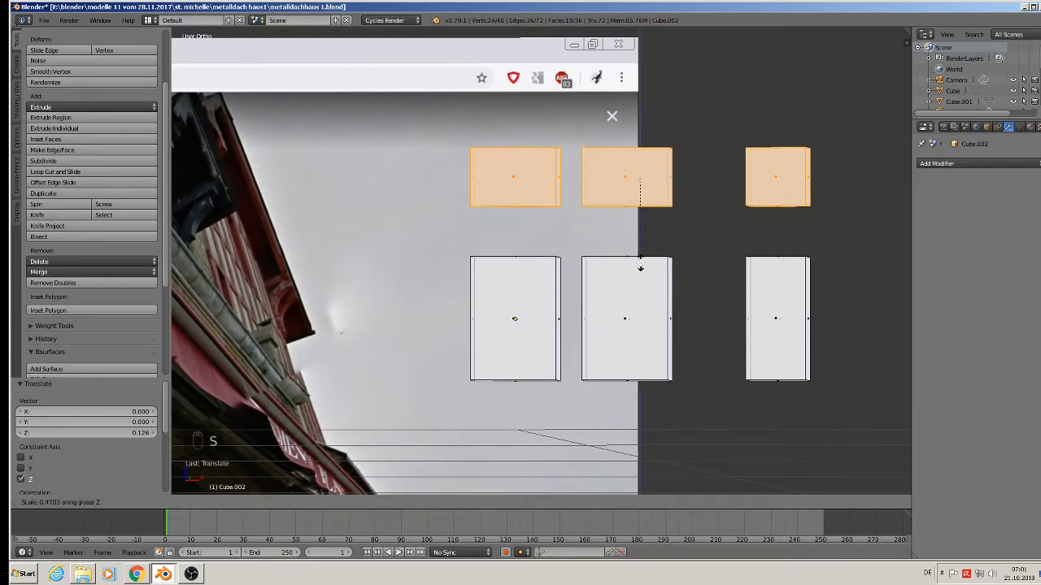
pyautogui.click(624, 182)
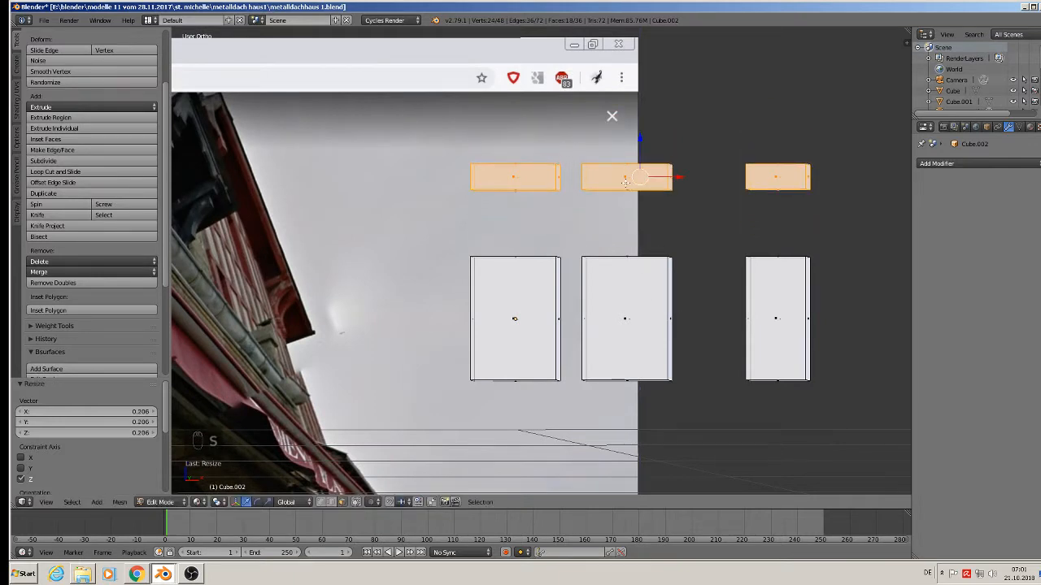
pyautogui.moveTo(640, 135); pyautogui.dragTo(642, 191)
pyautogui.press('a')
pyautogui.press('Tab')
pyautogui.scroll(-4, 630, 338)
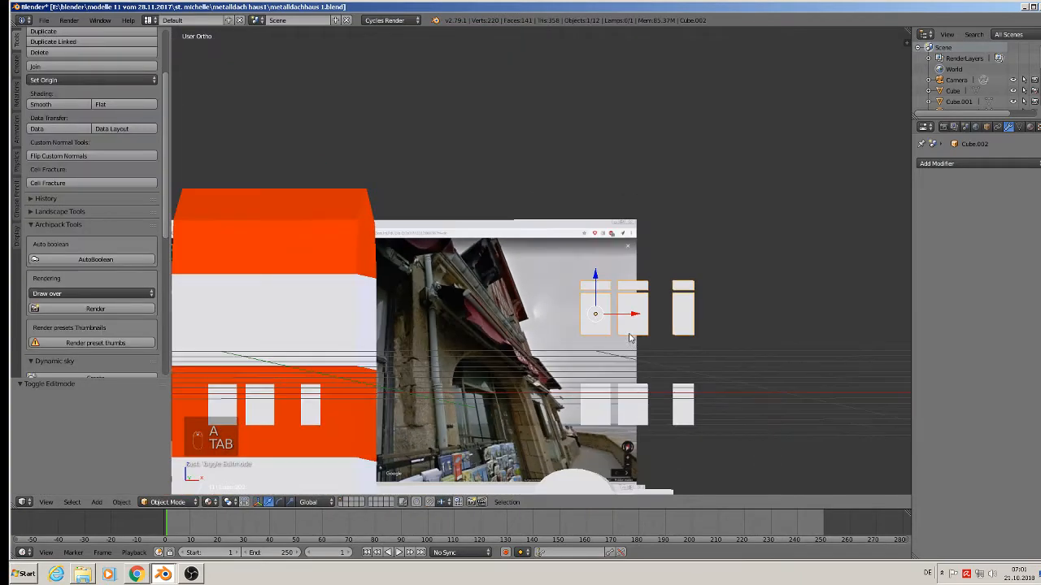
# Slide the upper window blocks over the facade and lower them slightly into place.
pyautogui.keyDown('shift'); pyautogui.moveTo(649, 333); pyautogui.dragTo(745, 296, button='middle'); pyautogui.keyUp('shift')
pyautogui.moveTo(722, 282); pyautogui.dragTo(344, 284)
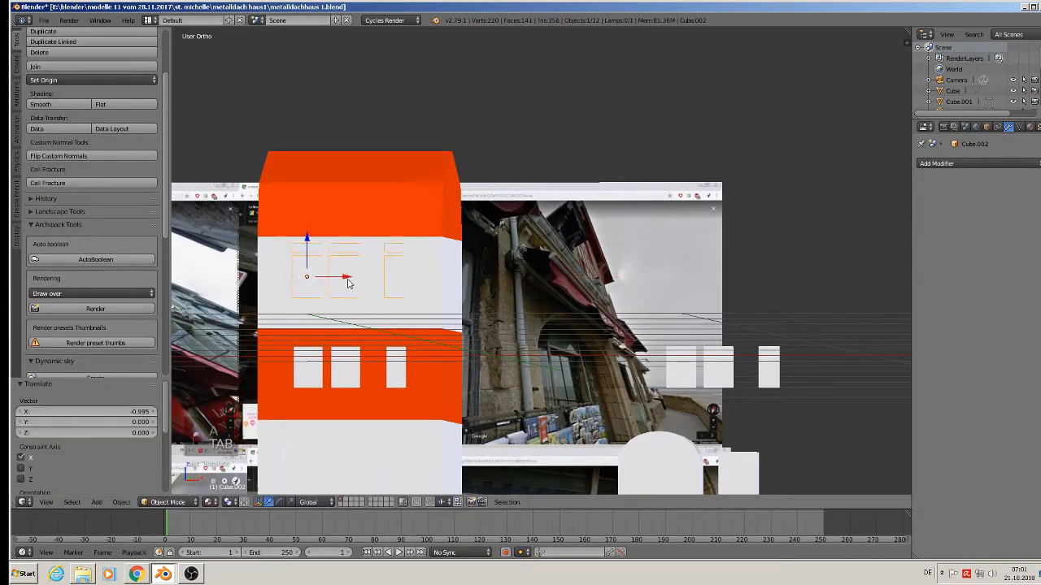
pyautogui.moveTo(344, 284); pyautogui.dragTo(331, 342, button='middle')
pyautogui.scroll(3, 331, 341)
pyautogui.moveTo(339, 264); pyautogui.dragTo(385, 247, button='middle')
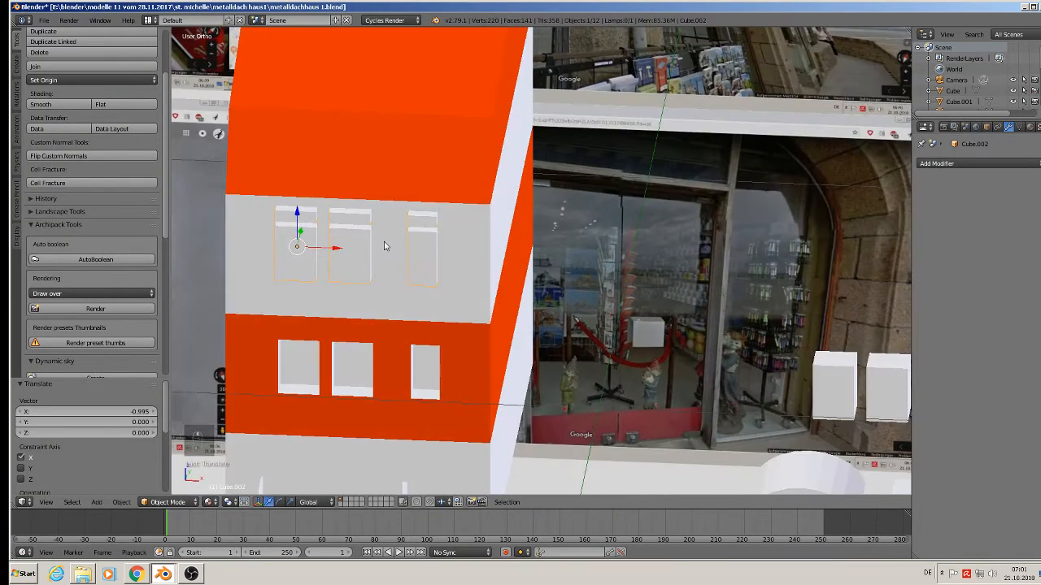
pyautogui.moveTo(301, 221); pyautogui.dragTo(328, 201, button='middle')
pyautogui.moveTo(302, 213); pyautogui.dragTo(302, 226)
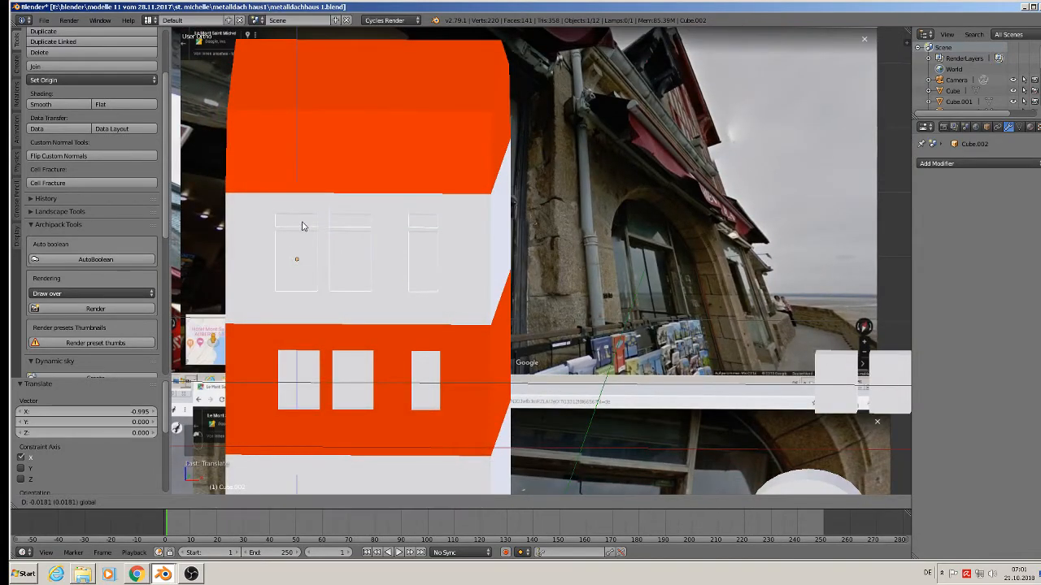
pyautogui.click(305, 232)
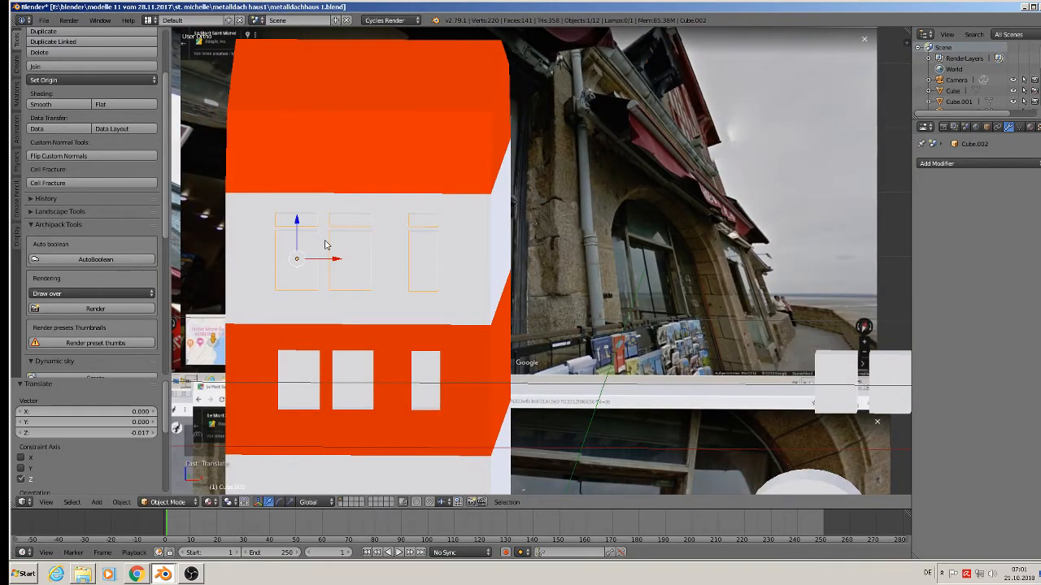
pyautogui.moveTo(325, 242); pyautogui.dragTo(504, 304, button='middle')
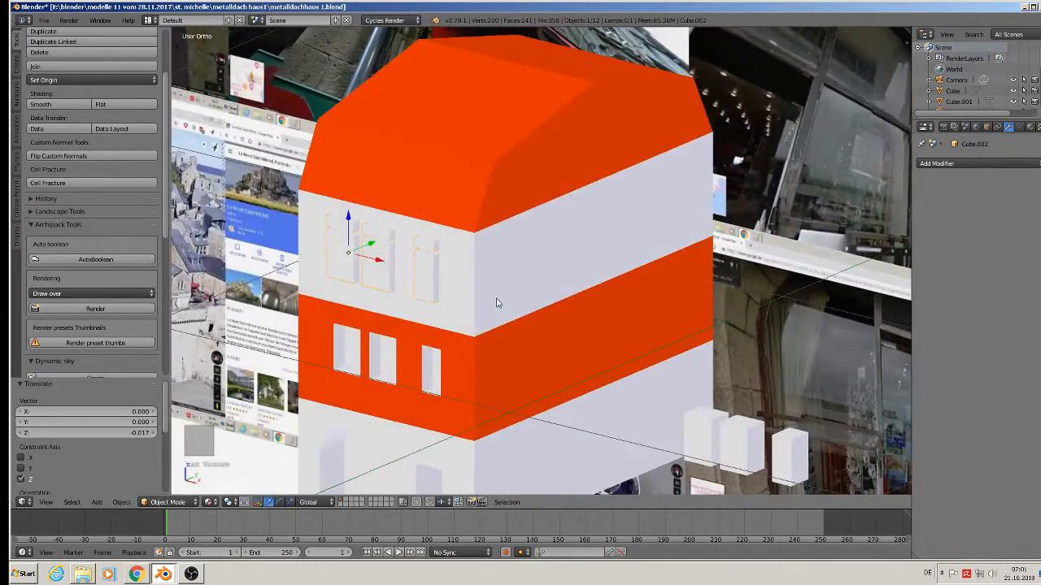
# Assign the orange Material.001 to the upper window boxes.
pyautogui.click(1030, 127)
pyautogui.click(922, 199)
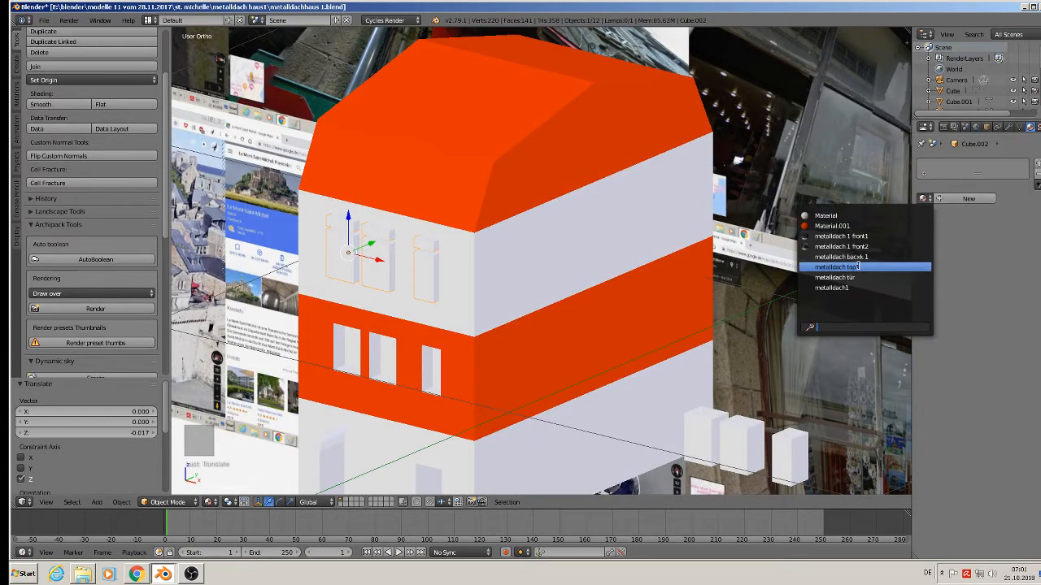
pyautogui.click(832, 225)
pyautogui.moveTo(732, 268); pyautogui.dragTo(716, 382, button='middle')
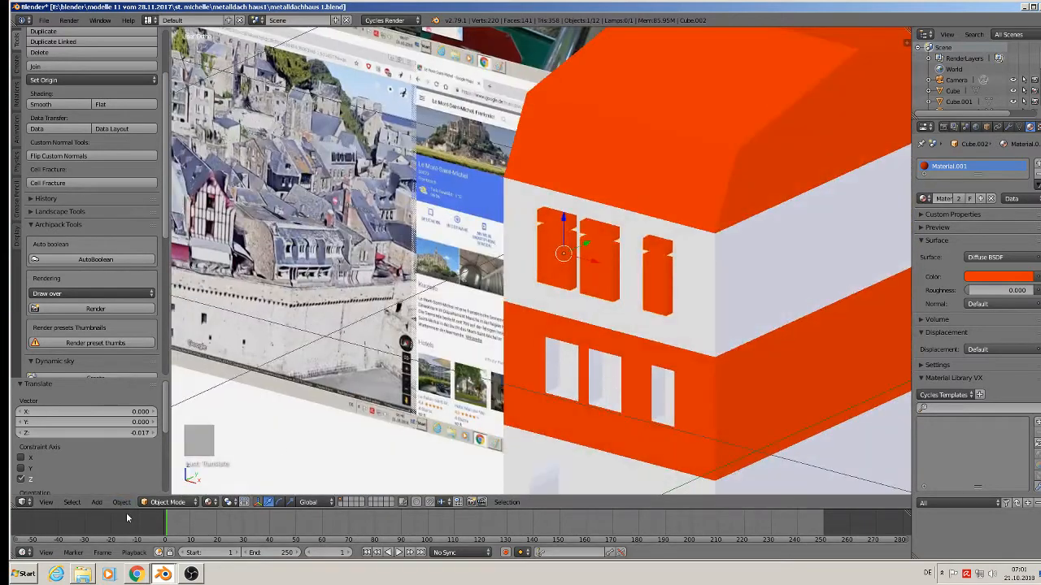
# Apply rotation and scale to the upper window boxes and then to the main house.
pyautogui.click(121, 502)
pyautogui.moveTo(134, 418)
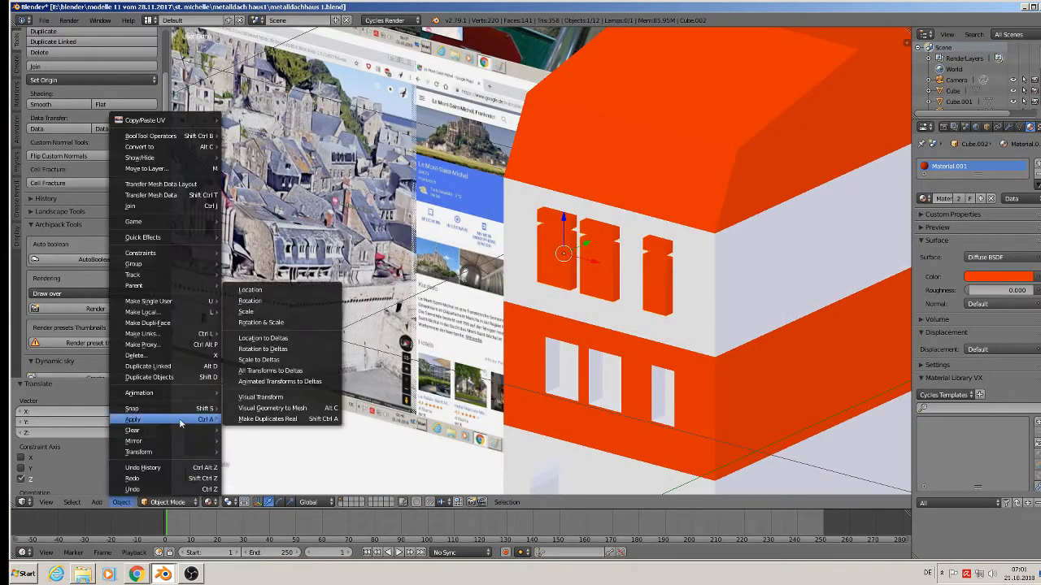
pyautogui.click(303, 321)
pyautogui.rightClick(582, 173)
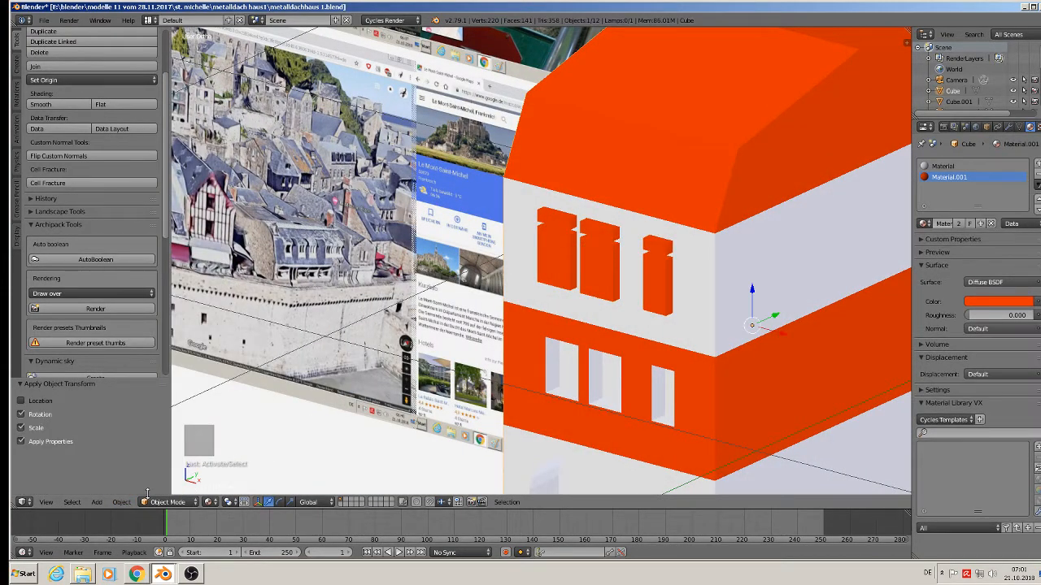
pyautogui.click(121, 501)
pyautogui.moveTo(134, 418)
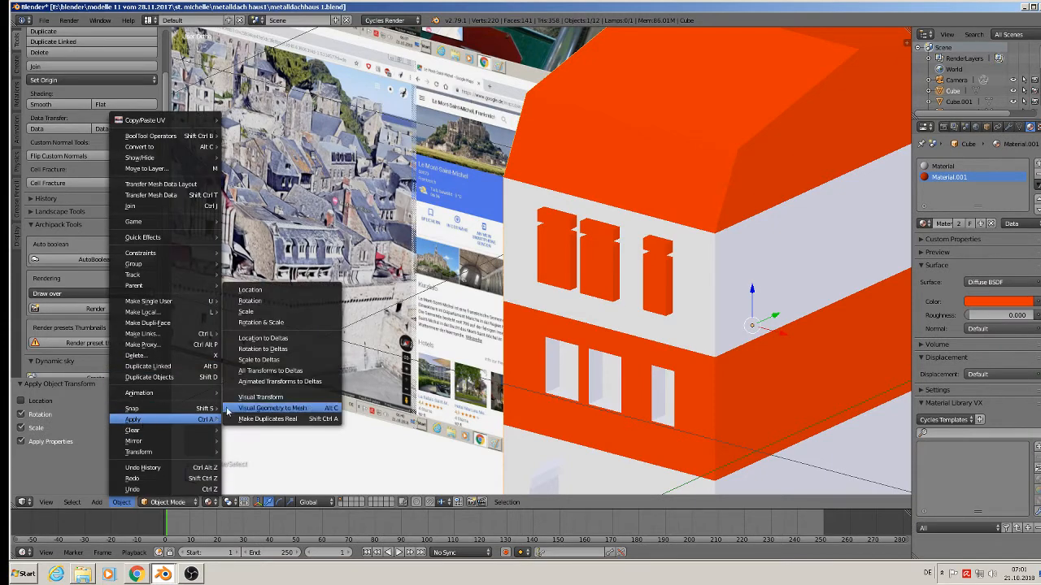
pyautogui.click(298, 322)
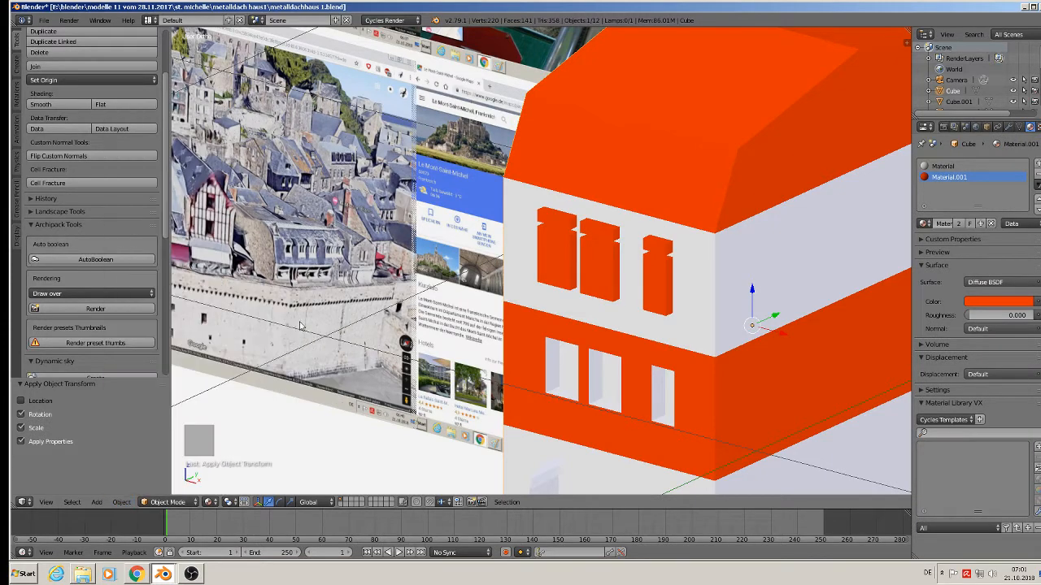
pyautogui.rightClick(559, 263)
pyautogui.scroll(-6, 572, 334)
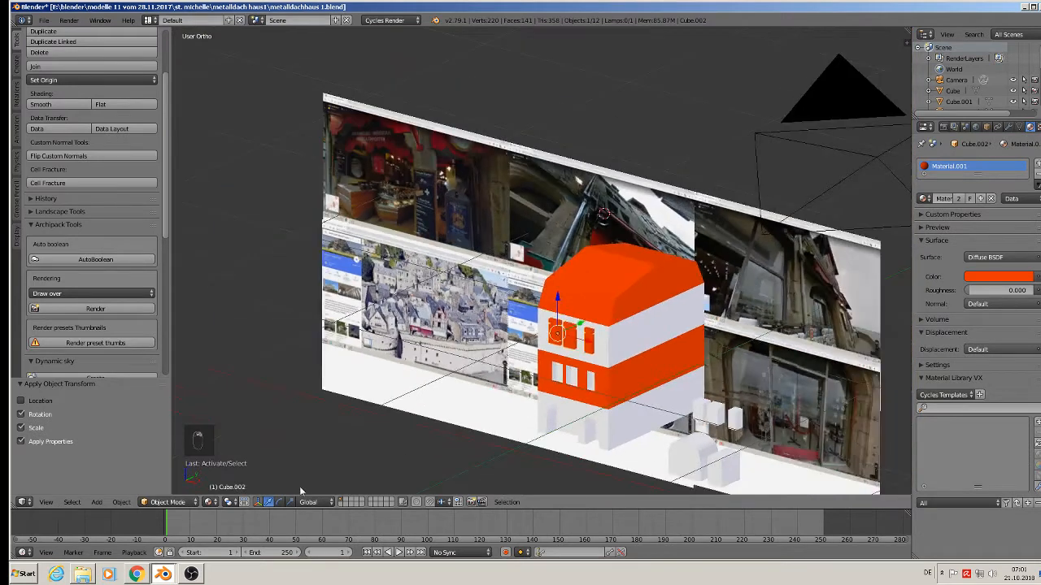
pyautogui.scroll(1, 299, 486)
# Cut the upper windows into the house with an applied Boolean modifier using Cube.002.
pyautogui.rightClick(690, 262)
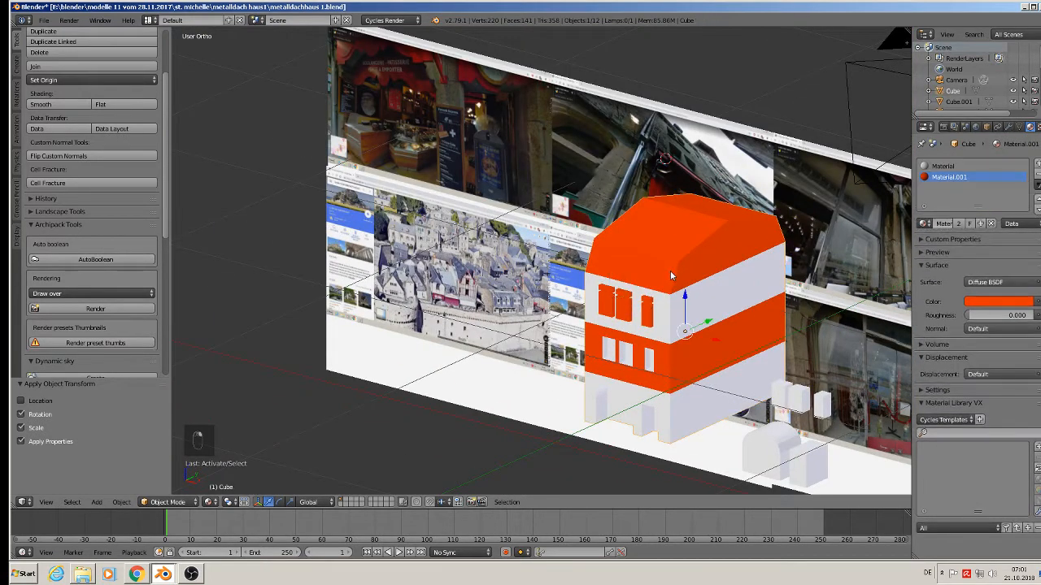
pyautogui.click(1008, 127)
pyautogui.click(999, 163)
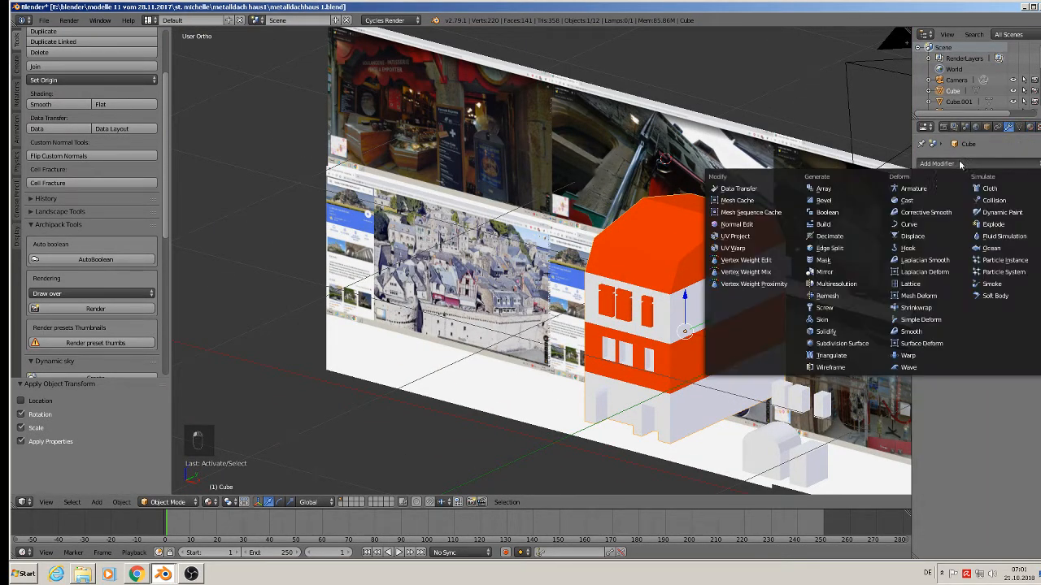
pyautogui.click(874, 213)
pyautogui.click(1008, 248)
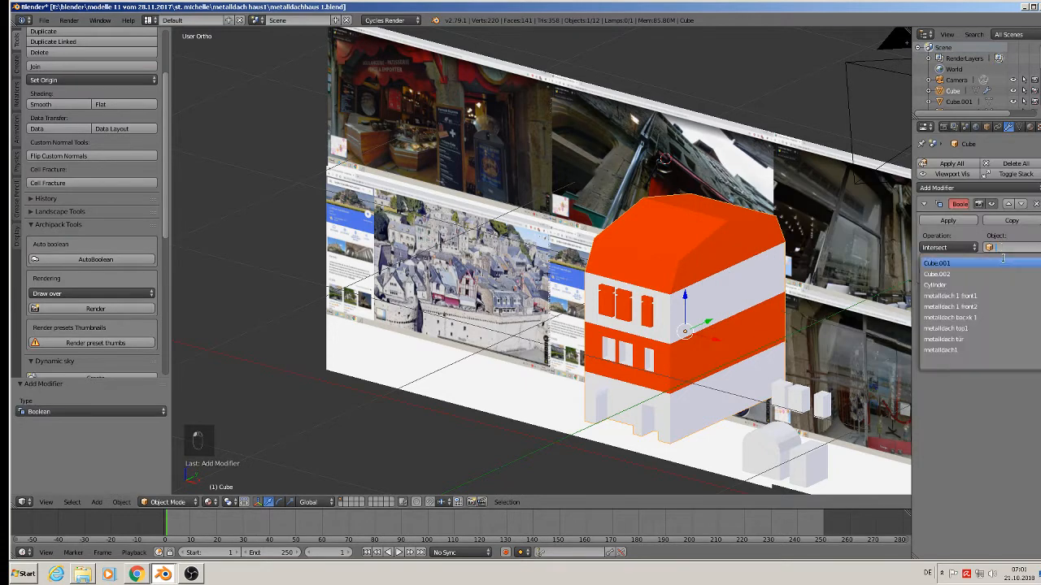
pyautogui.click(960, 275)
pyautogui.click(962, 247)
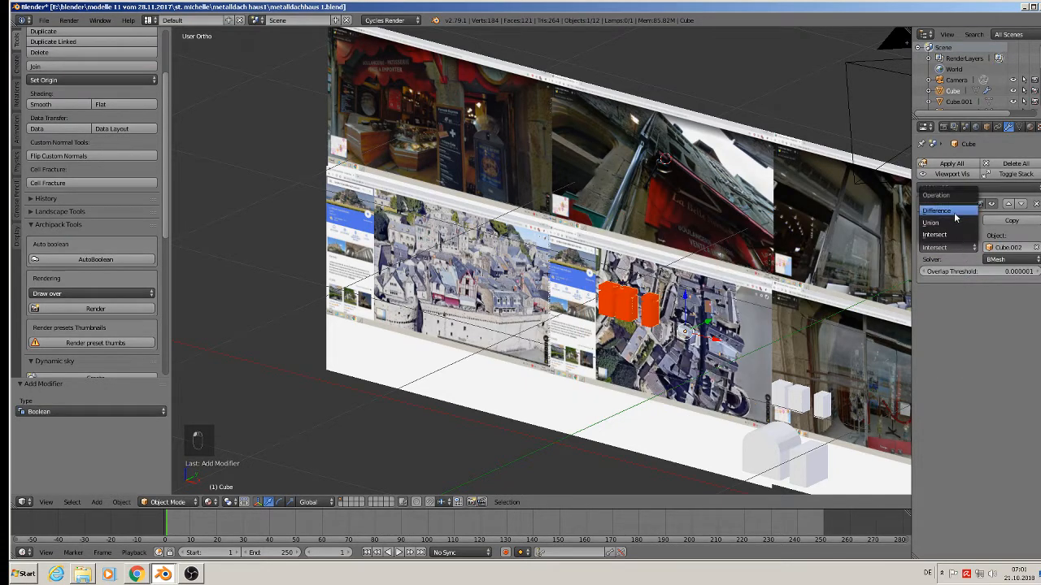
pyautogui.click(953, 222)
pyautogui.click(950, 221)
# Move the window boxes Cube.002 1.196 along X, out beside the building.
pyautogui.rightClick(648, 310)
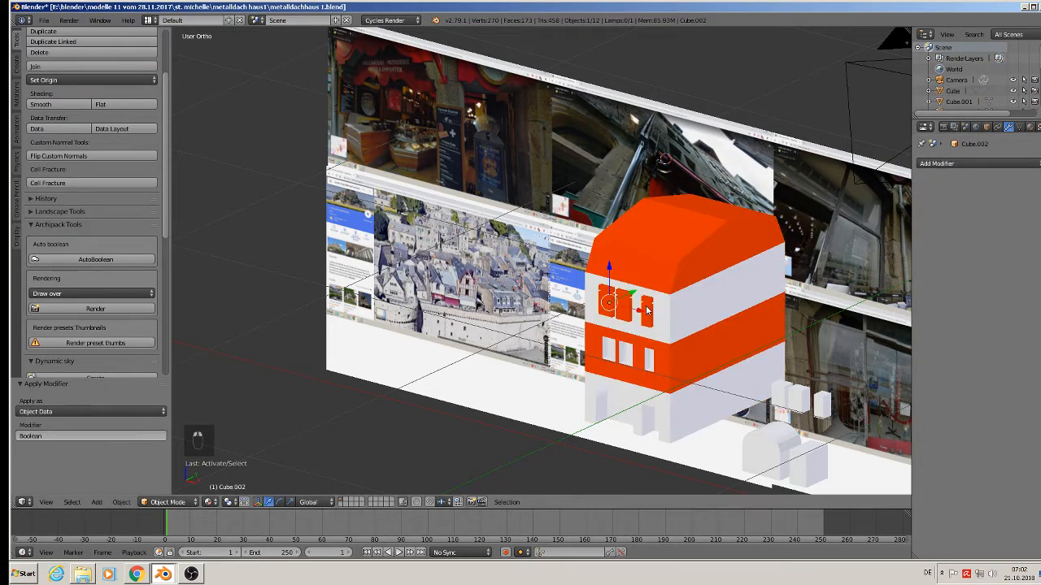
pyautogui.moveTo(639, 312); pyautogui.dragTo(842, 371)
pyautogui.keyDown('shift'); pyautogui.moveTo(644, 351); pyautogui.dragTo(498, 330, button='middle'); pyautogui.keyUp('shift')
# Save the project under the new name metalldachhaus 2.blend.
pyautogui.click(44, 20)
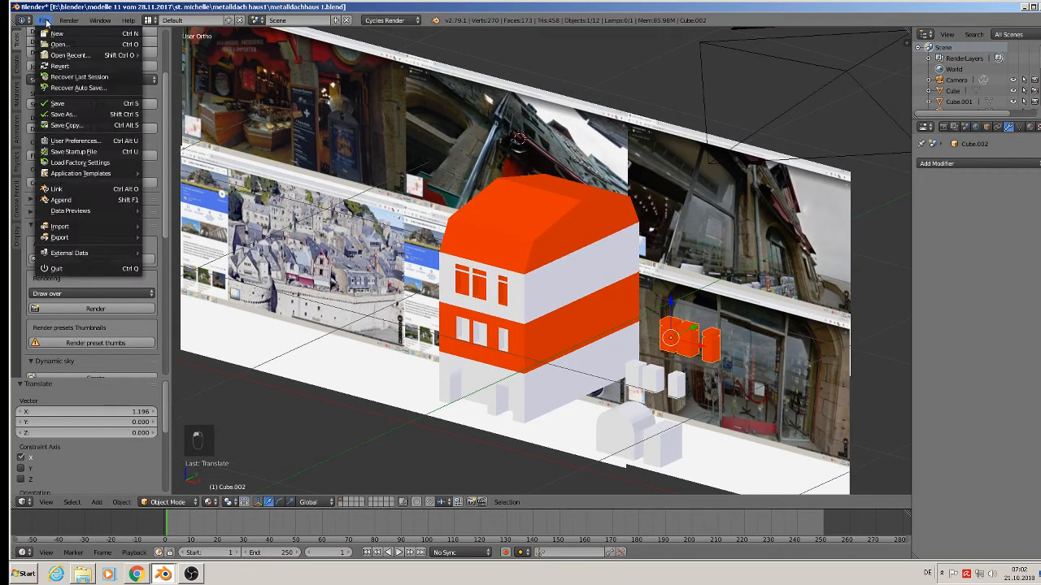
pyautogui.click(49, 114)
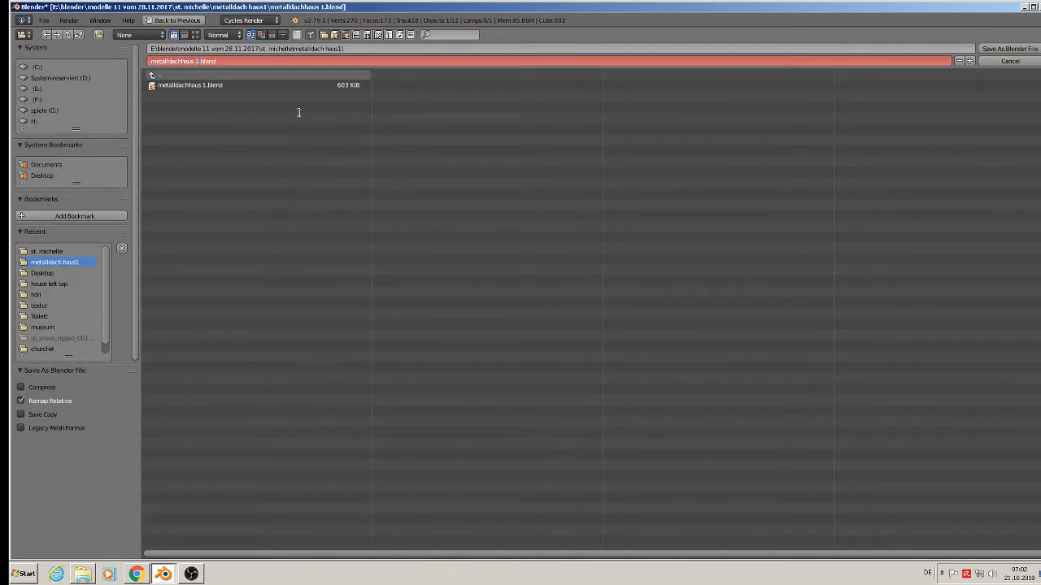
pyautogui.click(1008, 49)
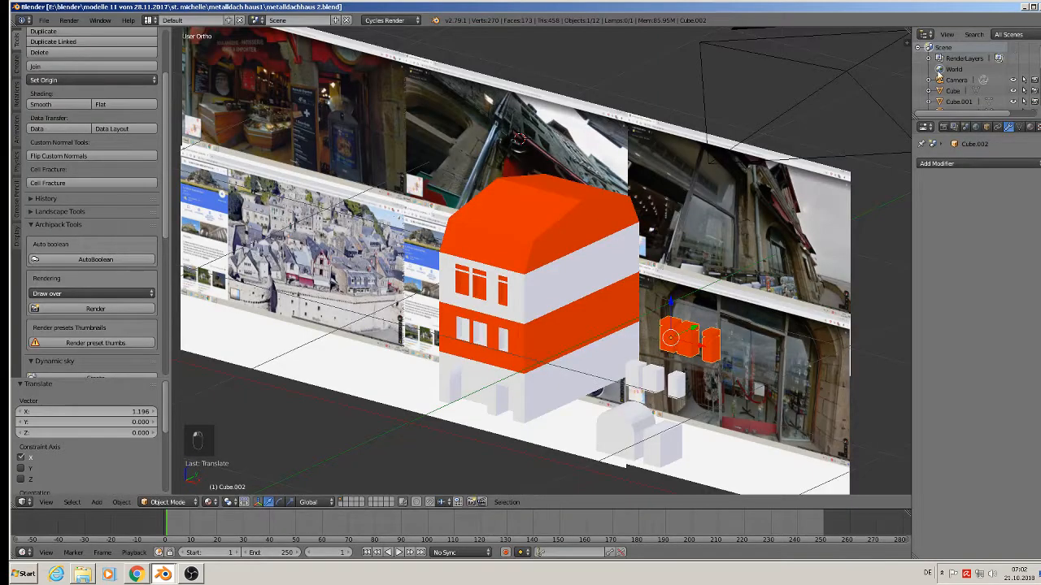
# Move the house -1.856 along Y, away from the small white boxes.
pyautogui.scroll(8, 288, 291)
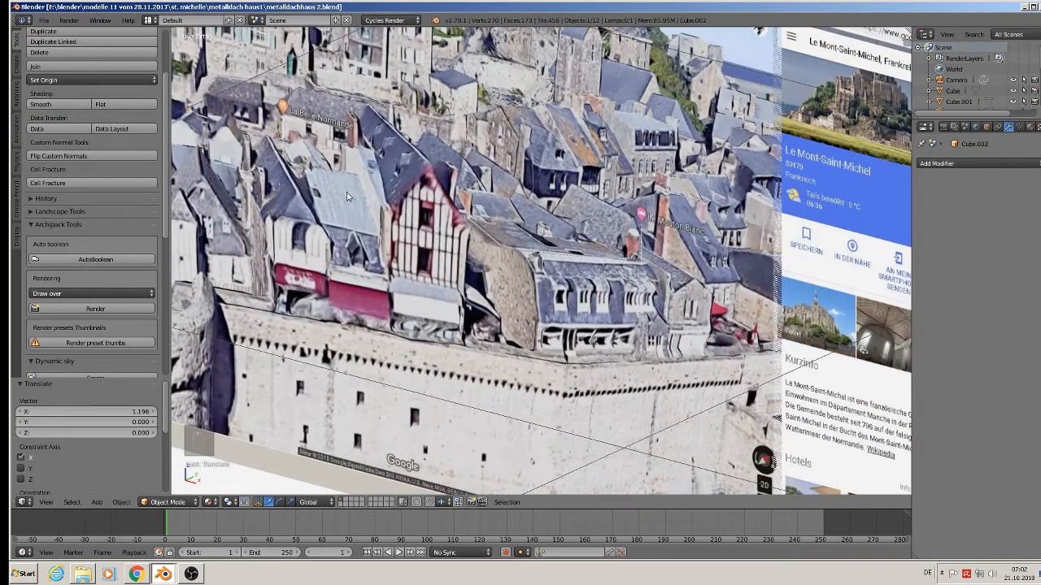
pyautogui.press('KP_1')
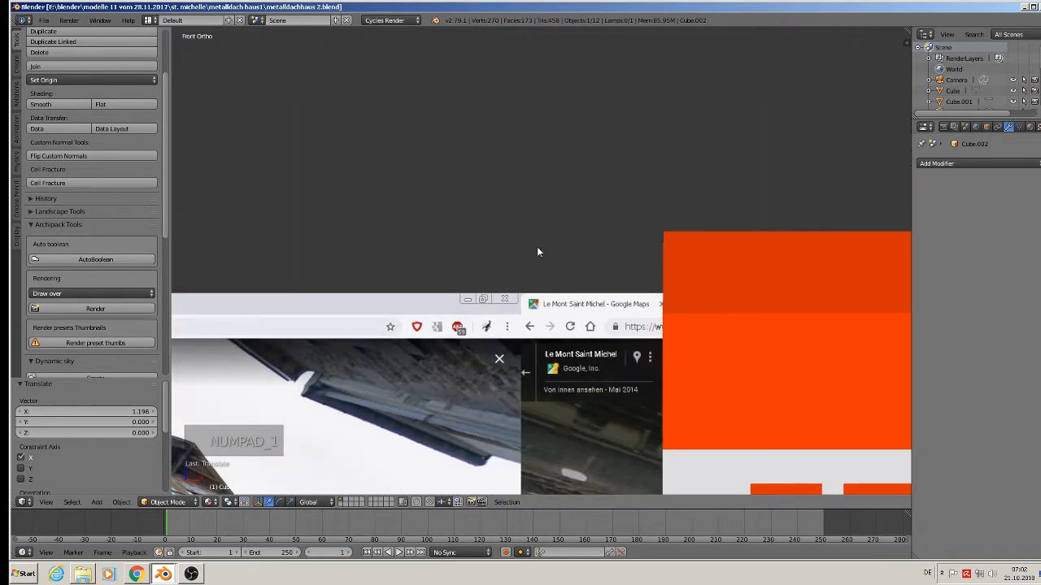
pyautogui.scroll(-9, 745, 319)
pyautogui.keyDown('shift'); pyautogui.moveTo(826, 373); pyautogui.dragTo(672, 295, button='middle'); pyautogui.keyUp('shift')
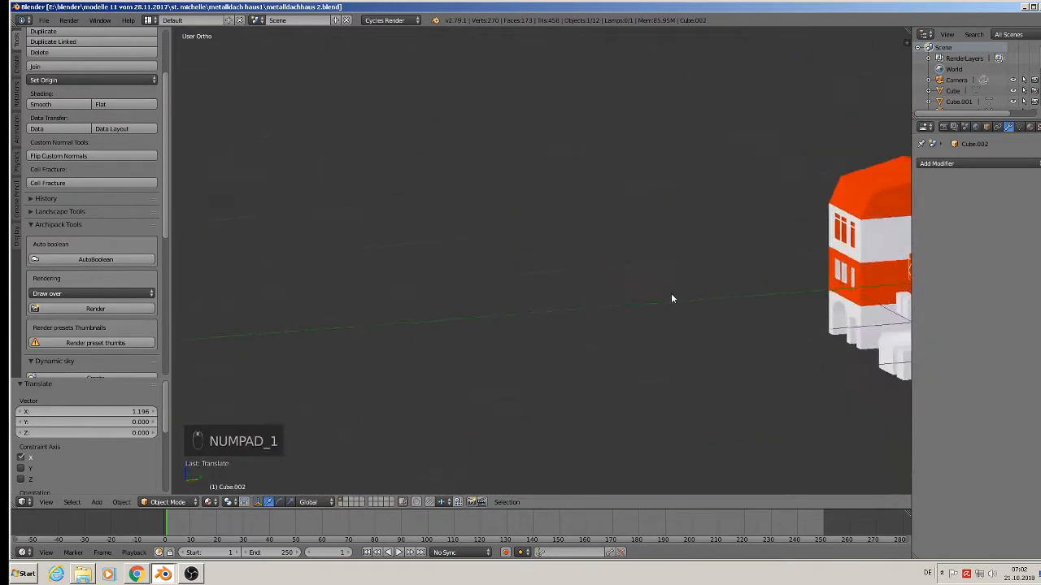
pyautogui.keyDown('shift'); pyautogui.moveTo(891, 291); pyautogui.dragTo(691, 301, button='middle'); pyautogui.keyUp('shift')
pyautogui.rightClick(728, 250)
pyautogui.moveTo(749, 278); pyautogui.dragTo(446, 312)
# Look around the relocated house, then select the dome piece.
pyautogui.moveTo(541, 304); pyautogui.dragTo(736, 316, button='middle')
pyautogui.scroll(-3, 493, 310)
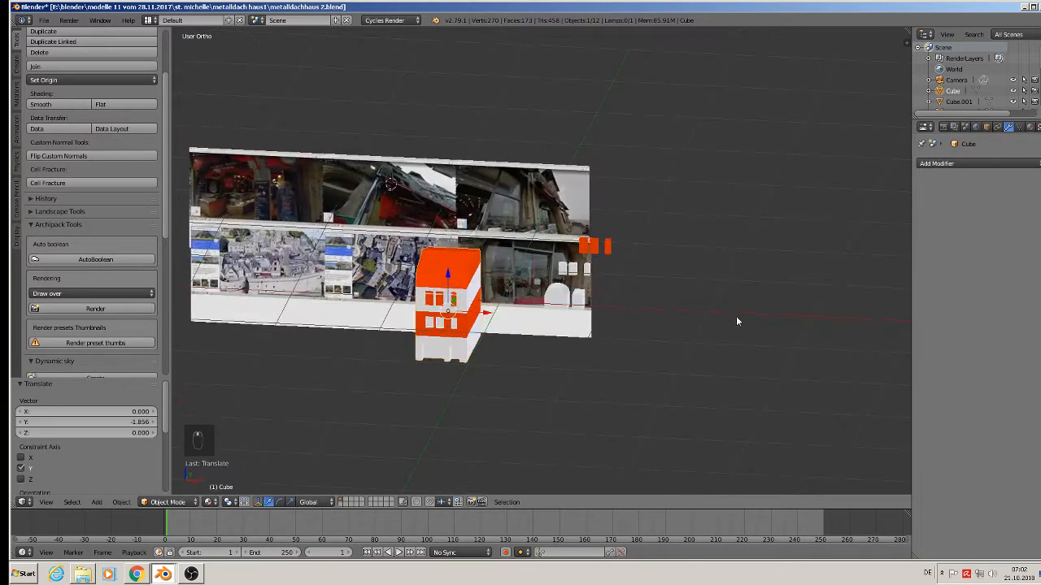
pyautogui.scroll(3, 424, 262)
pyautogui.scroll(6, 424, 261)
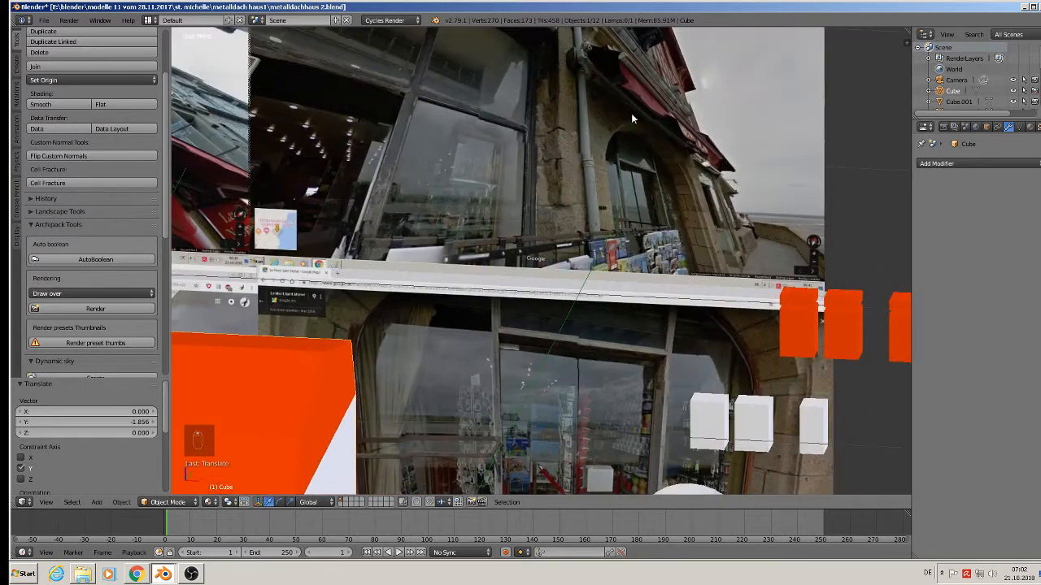
pyautogui.scroll(-4, 732, 321)
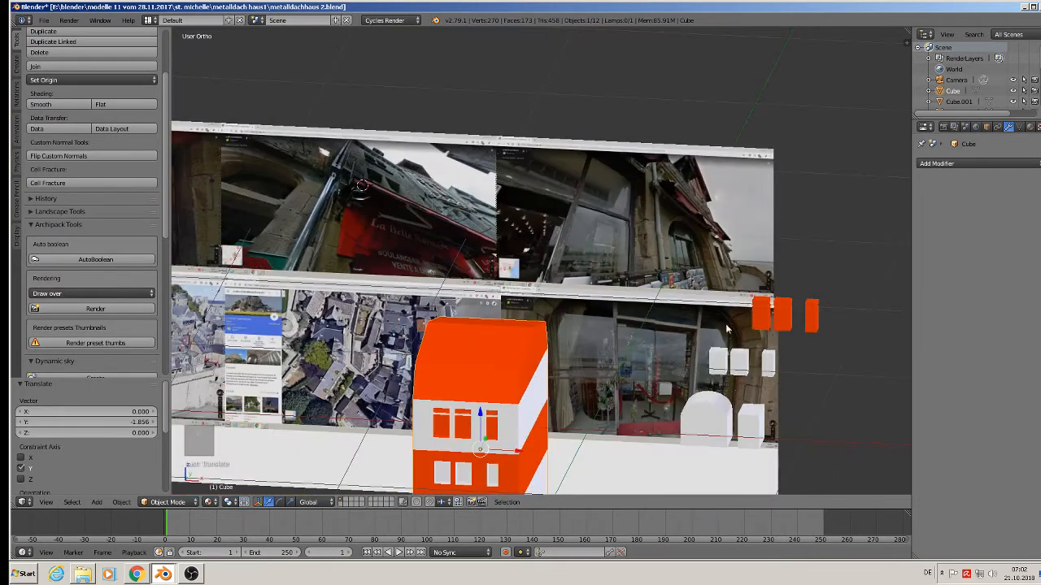
pyautogui.keyDown('shift'); pyautogui.moveTo(717, 437); pyautogui.dragTo(740, 348, button='middle'); pyautogui.keyUp('shift')
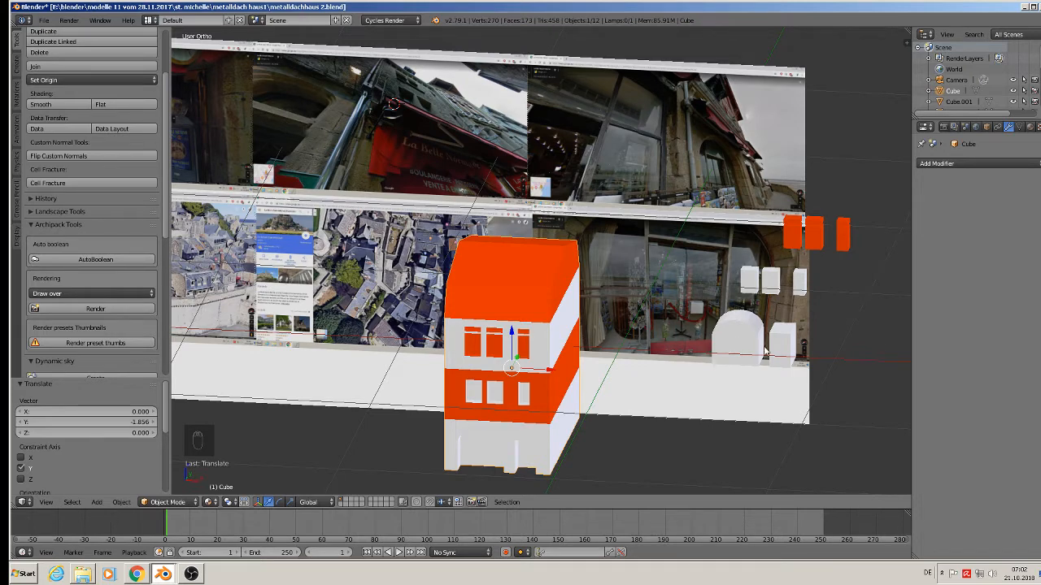
pyautogui.scroll(5, 734, 343)
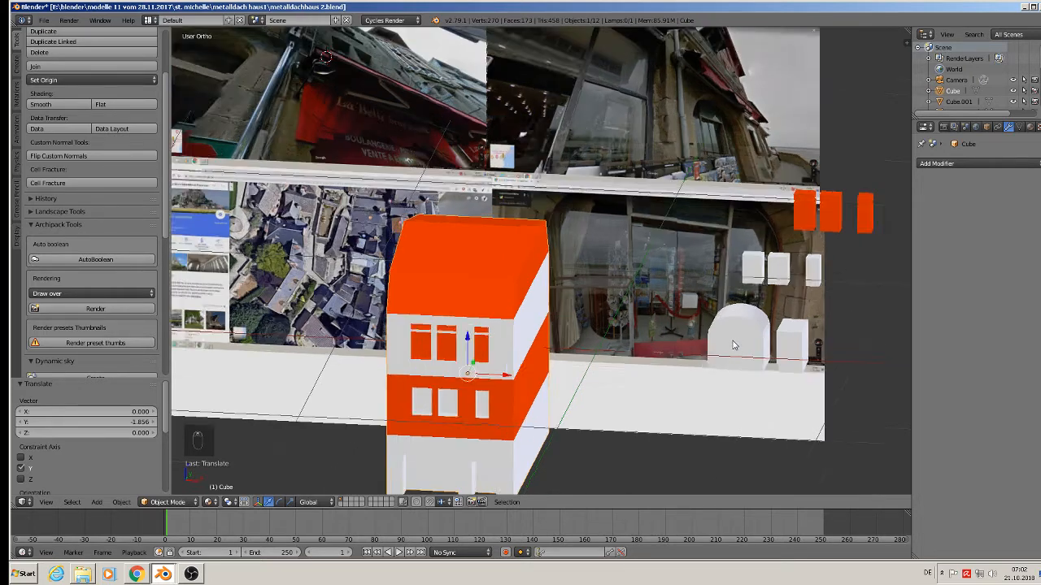
pyautogui.rightClick(735, 339)
# Duplicate the dome piece with its box and drop the copy lower down.
pyautogui.press('Tab')
pyautogui.scroll(-3, 761, 321)
pyautogui.press('Tab')
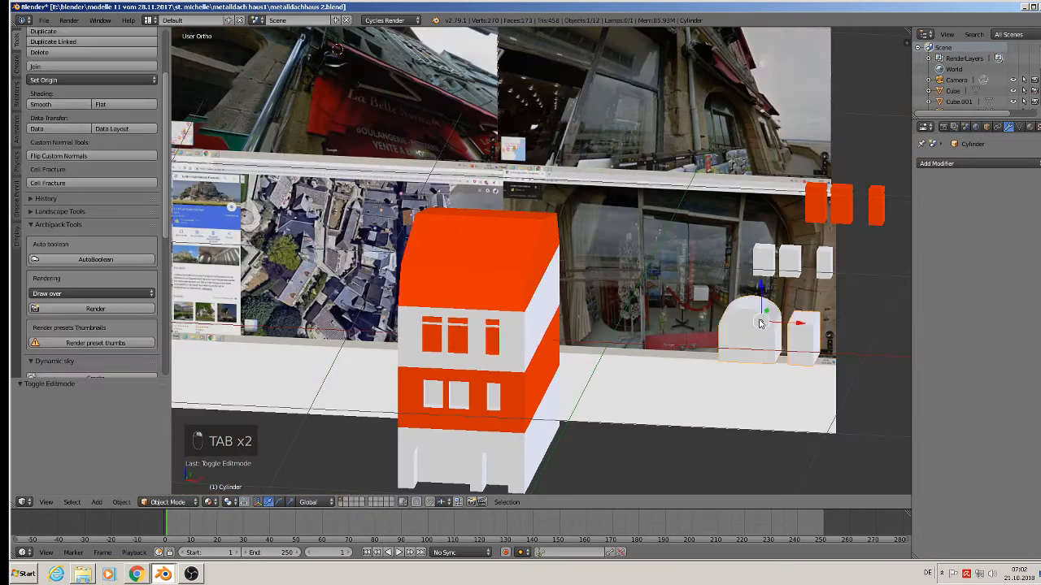
pyautogui.hotkey('shift', 'd')
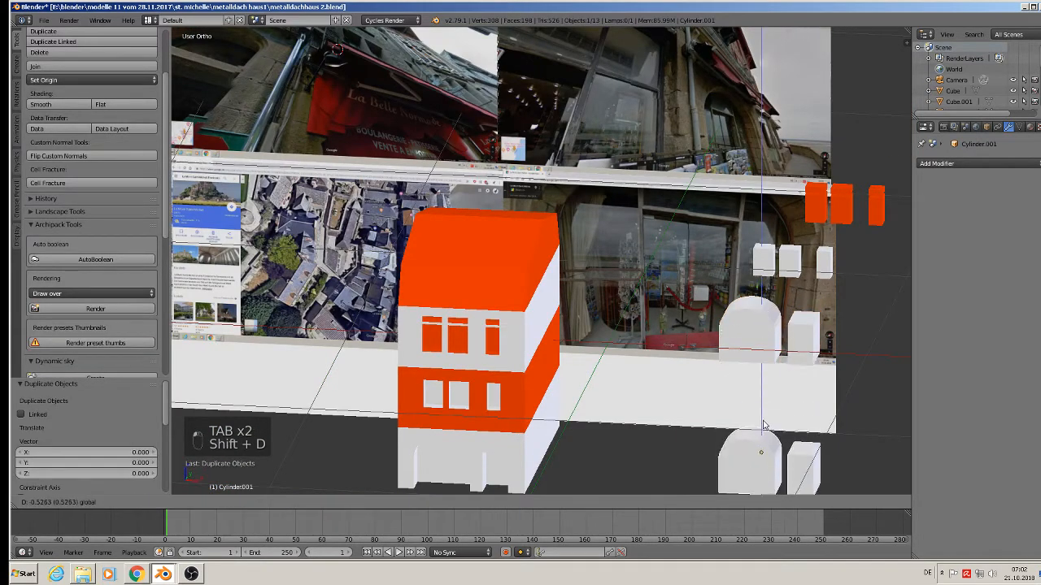
pyautogui.click(756, 439)
# Delete the box part's vertices from the copy, leaving only the arch.
pyautogui.press('Tab')
pyautogui.keyDown('shift'); pyautogui.moveTo(809, 441); pyautogui.dragTo(682, 286, button='middle'); pyautogui.keyUp('shift')
pyautogui.press('a')
pyautogui.press('a')
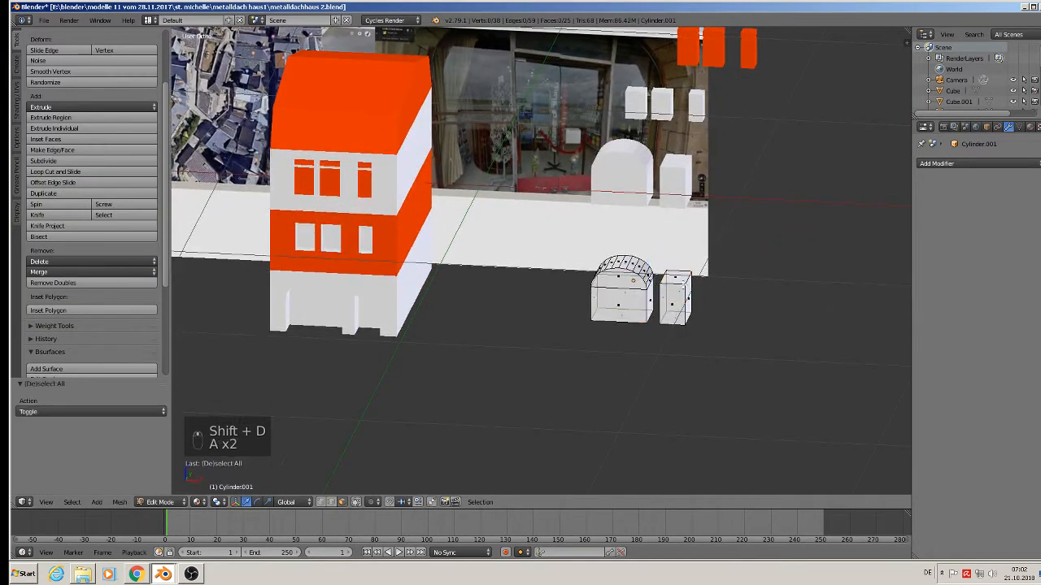
pyautogui.press('l')
pyautogui.press('x')
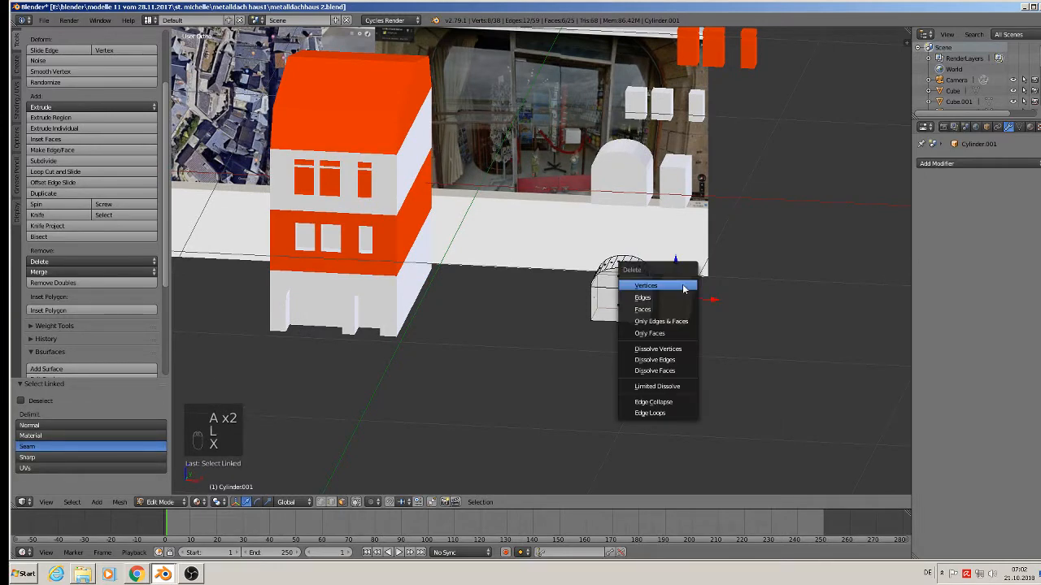
pyautogui.click(674, 284)
pyautogui.press('Tab')
# Raise the arch copy along Z and slide it along Y to the house's upper wall.
pyautogui.moveTo(650, 275); pyautogui.dragTo(590, 297, button='middle')
pyautogui.moveTo(628, 261); pyautogui.dragTo(629, 50)
pyautogui.moveTo(628, 52); pyautogui.dragTo(592, 301, button='middle')
pyautogui.moveTo(711, 308); pyautogui.dragTo(681, 171)
pyautogui.moveTo(683, 177); pyautogui.dragTo(635, 154, button='middle')
pyautogui.scroll(4, 634, 154)
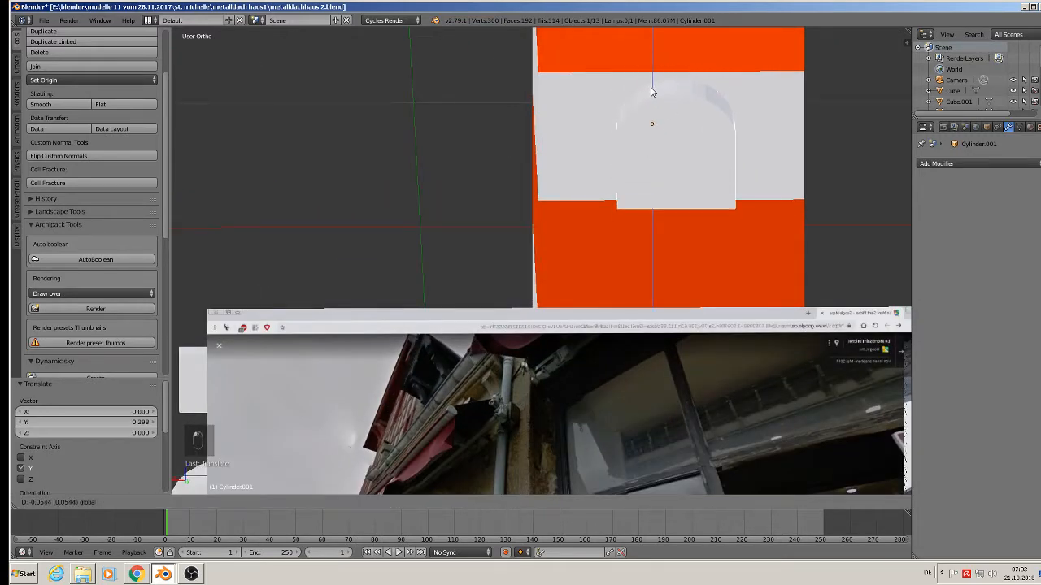
# Seat the arch copy in the wall and assign it the orange Material.001.
pyautogui.click(653, 99)
pyautogui.moveTo(681, 123); pyautogui.dragTo(623, 163, button='middle')
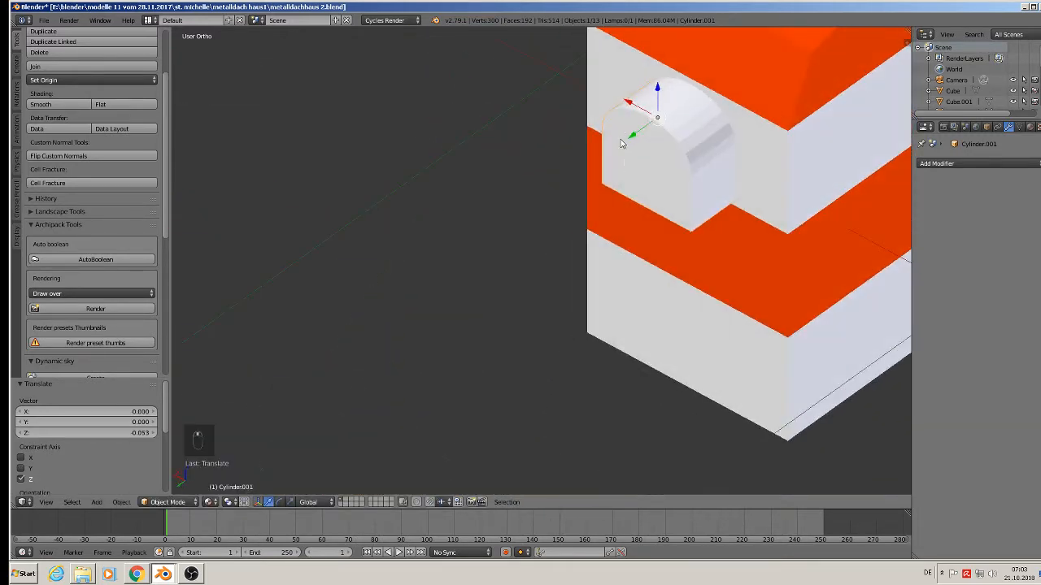
pyautogui.moveTo(631, 140); pyautogui.dragTo(649, 128)
pyautogui.click(1029, 128)
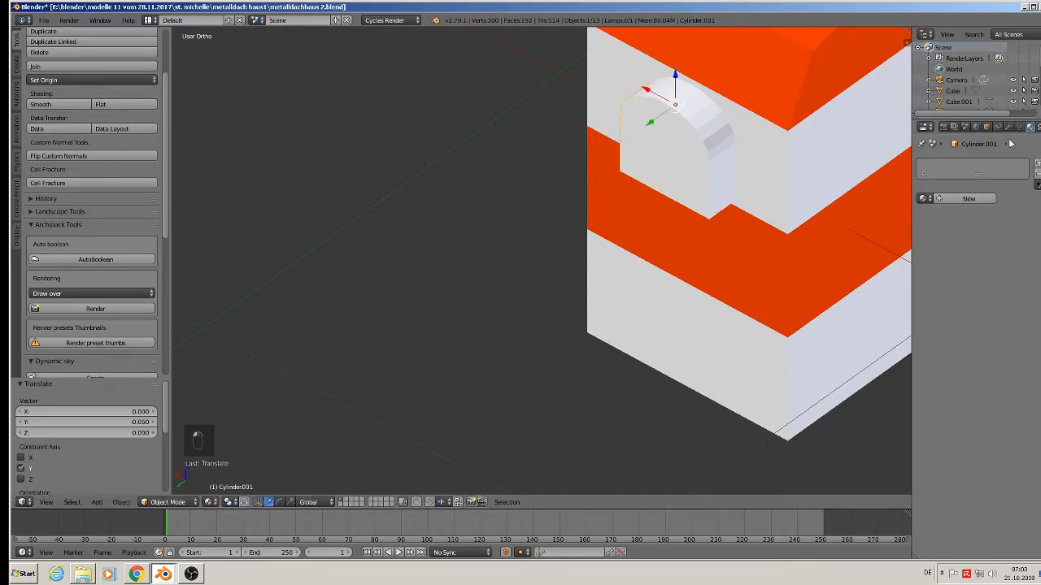
pyautogui.click(924, 198)
pyautogui.click(878, 226)
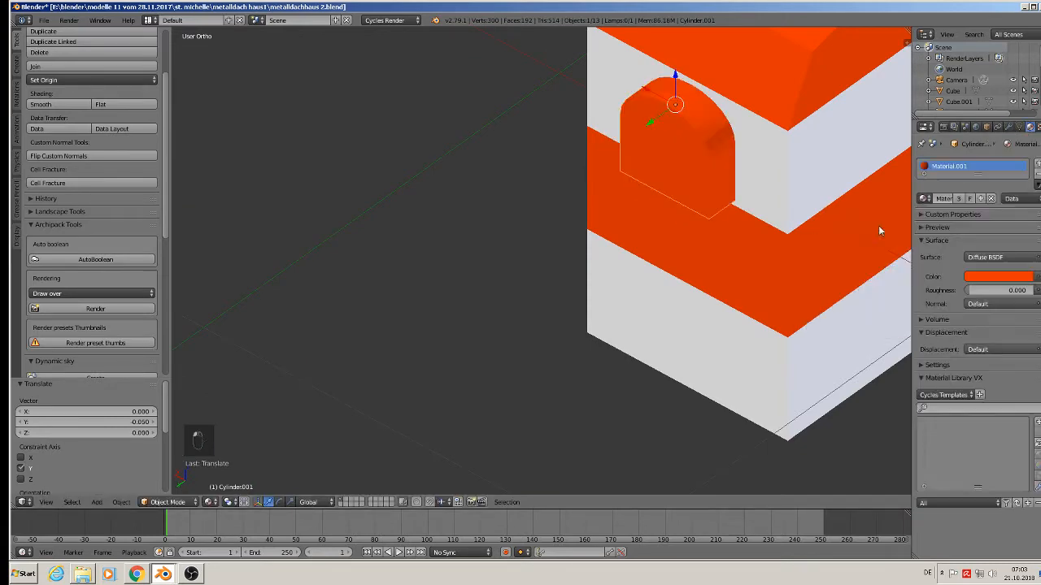
# Widen the arch to 1.381 along X, then shift it slightly sideways and down.
pyautogui.moveTo(878, 225); pyautogui.dragTo(844, 181, button='middle')
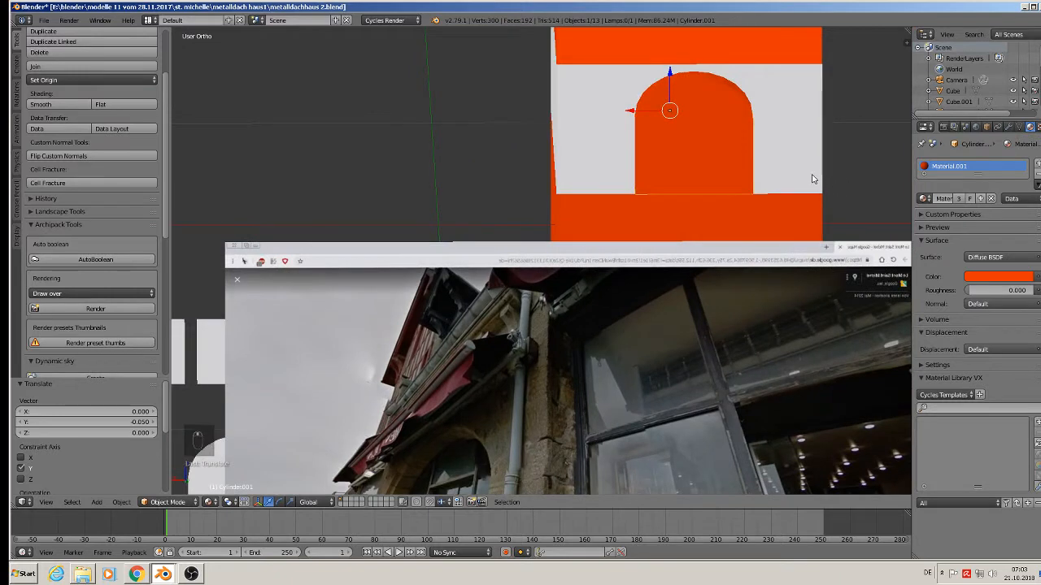
pyautogui.press('s')
pyautogui.press('x')
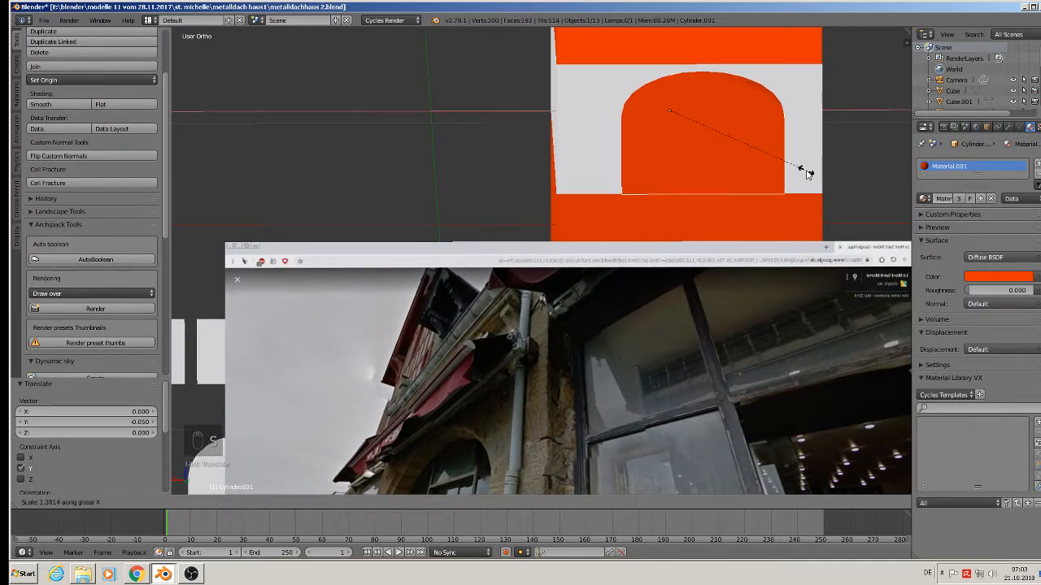
pyautogui.click(809, 173)
pyautogui.press('g')
pyautogui.press('x')
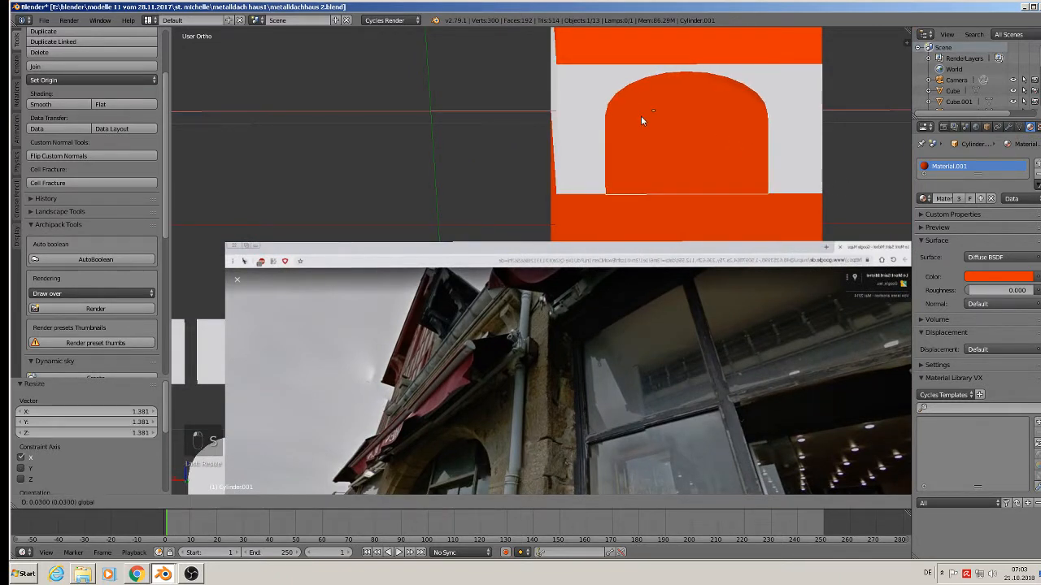
pyautogui.click(643, 121)
pyautogui.press('g')
pyautogui.press('z')
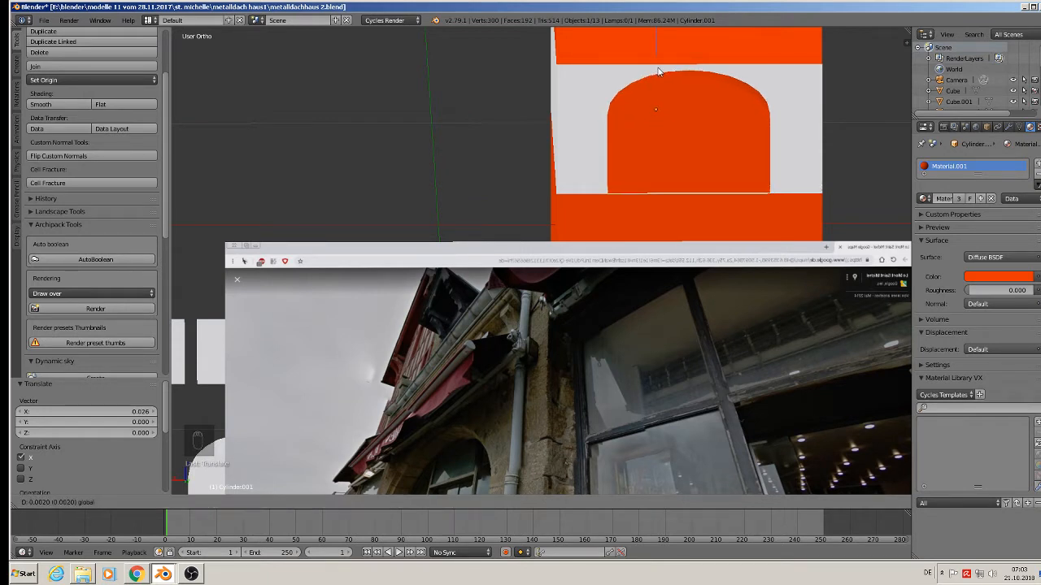
pyautogui.click(663, 81)
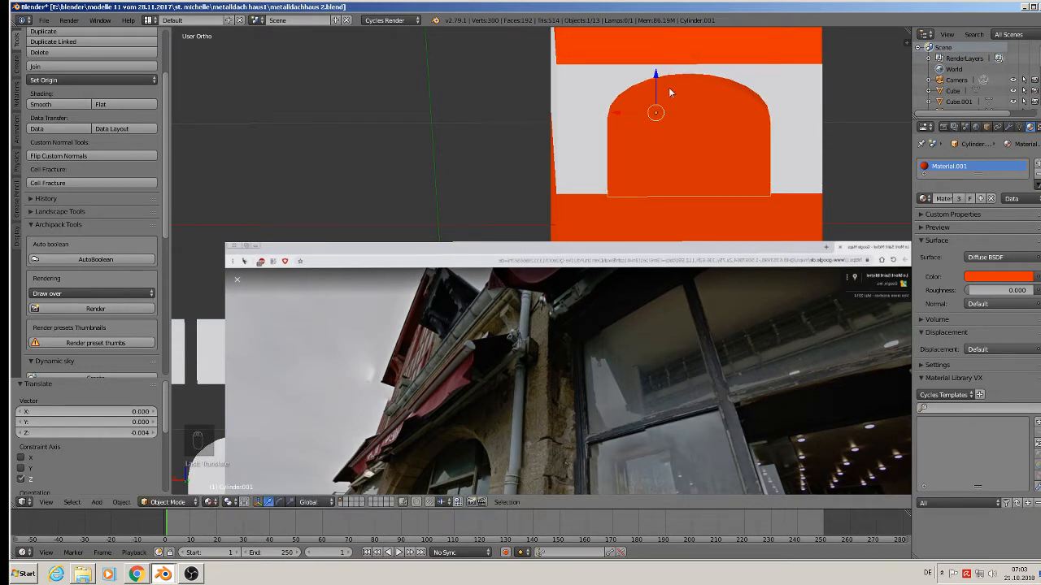
pyautogui.moveTo(669, 87); pyautogui.dragTo(815, 176, button='middle')
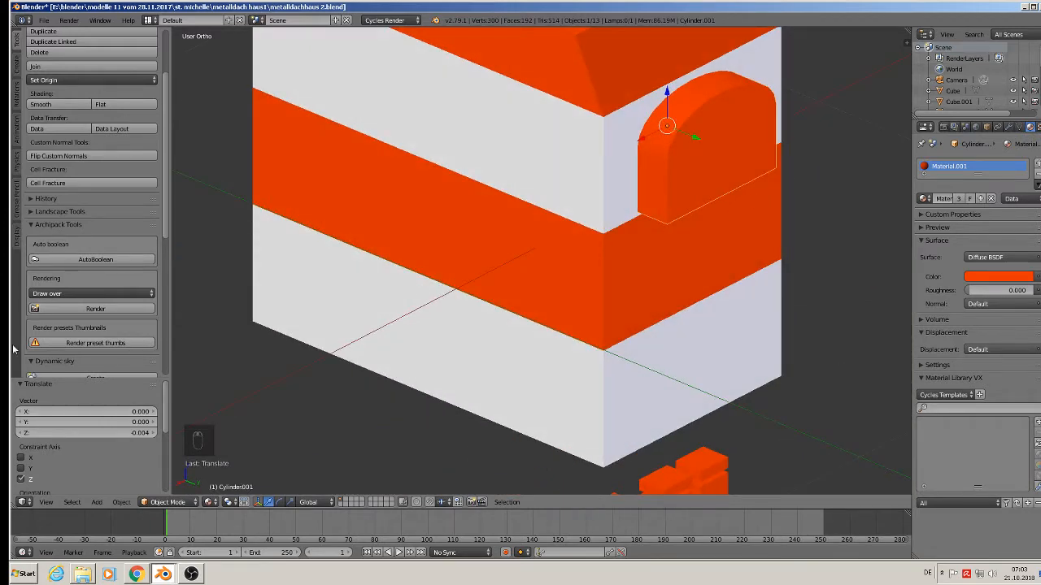
# Apply Rotation & Scale to Cylinder.001 and then to the Cube building block.
pyautogui.click(121, 502)
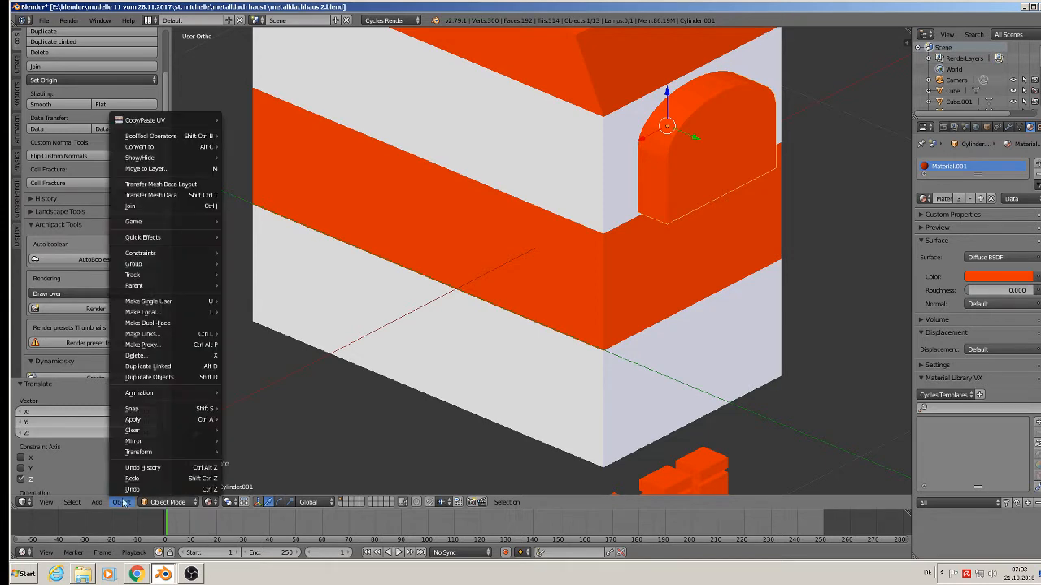
pyautogui.moveTo(148, 419)
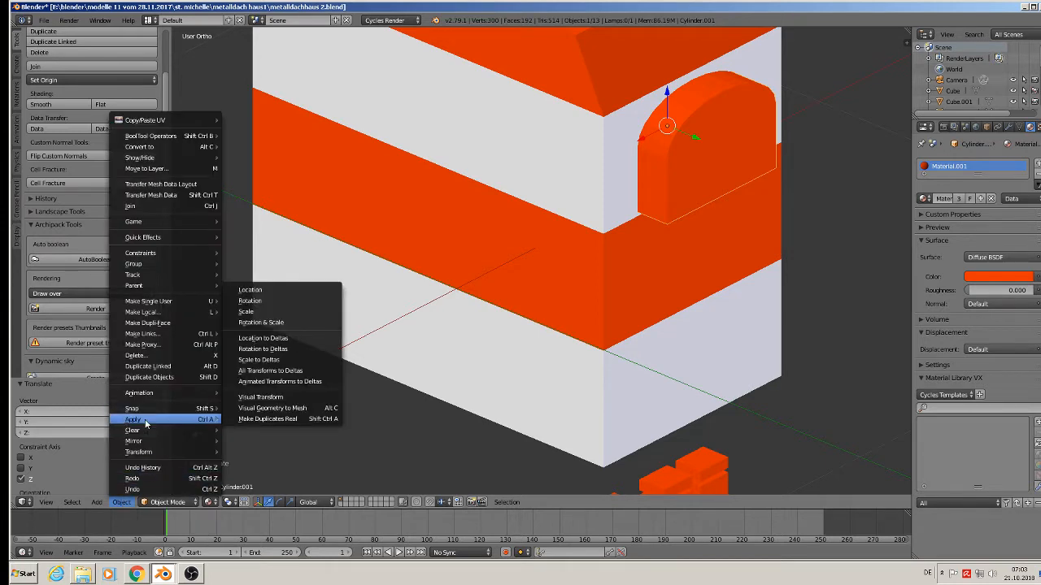
pyautogui.click(274, 323)
pyautogui.rightClick(593, 169)
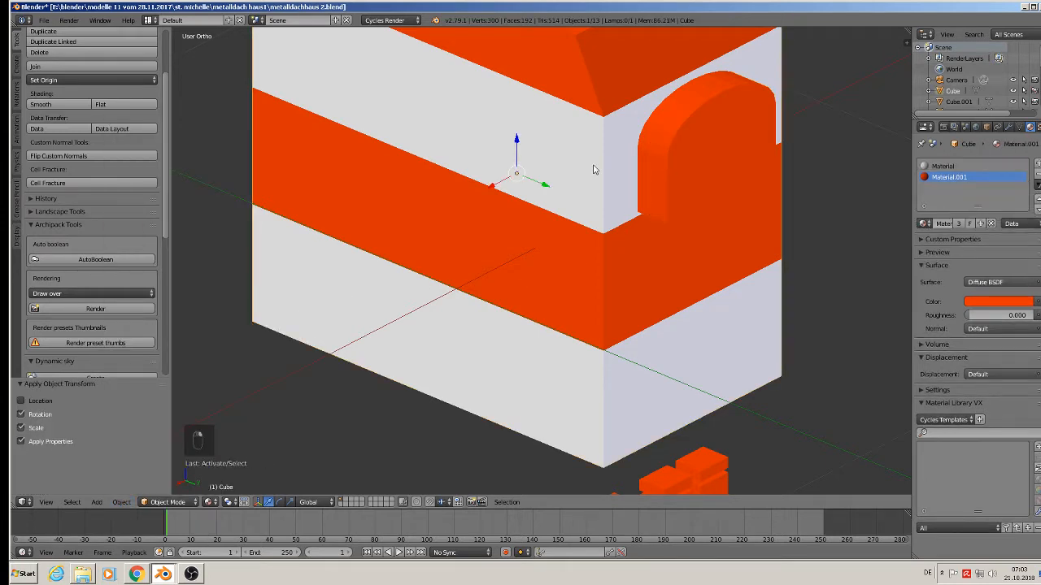
pyautogui.click(123, 503)
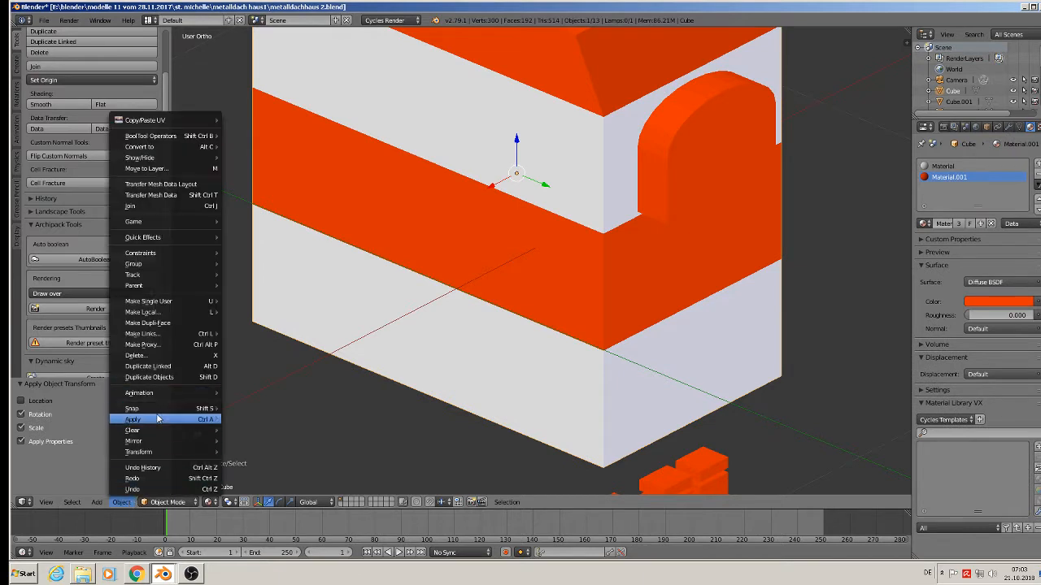
pyautogui.moveTo(160, 419)
pyautogui.click(287, 322)
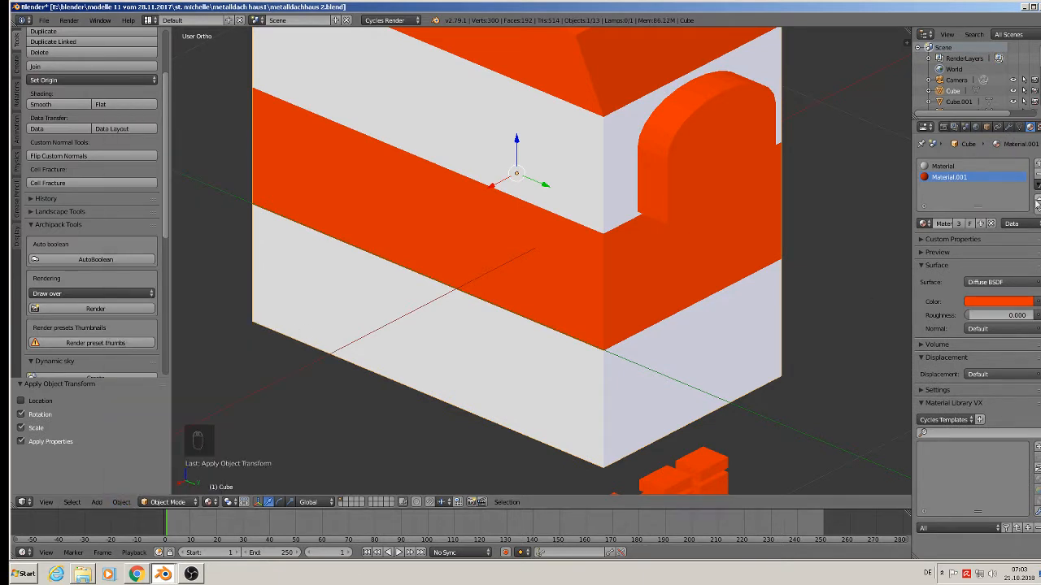
pyautogui.rightClick(704, 154)
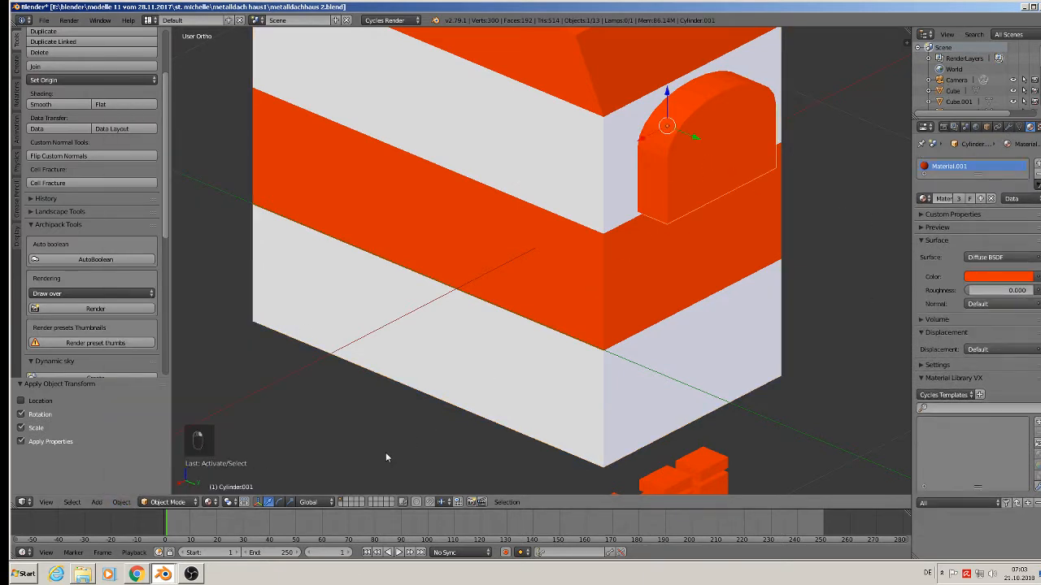
pyautogui.rightClick(584, 296)
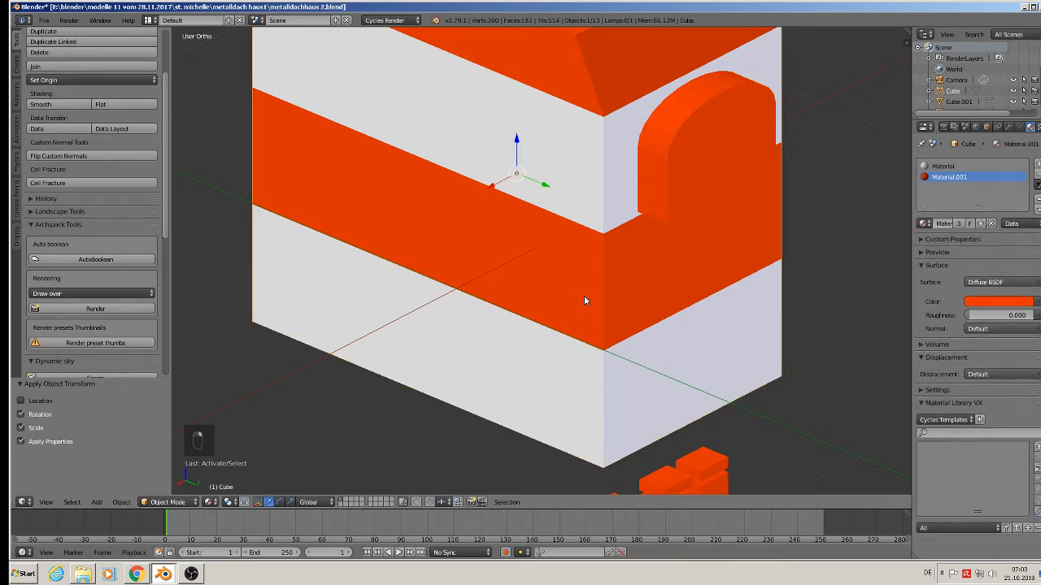
# Add and apply a Difference Boolean on the Cube using Cylinder.001 as the cutter.
pyautogui.click(1008, 127)
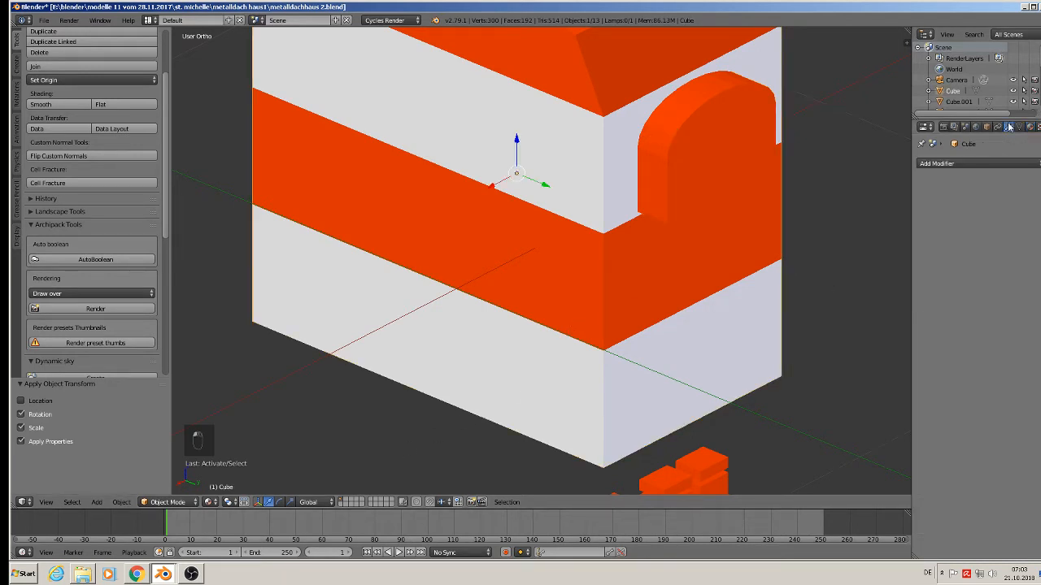
pyautogui.click(962, 164)
pyautogui.click(848, 214)
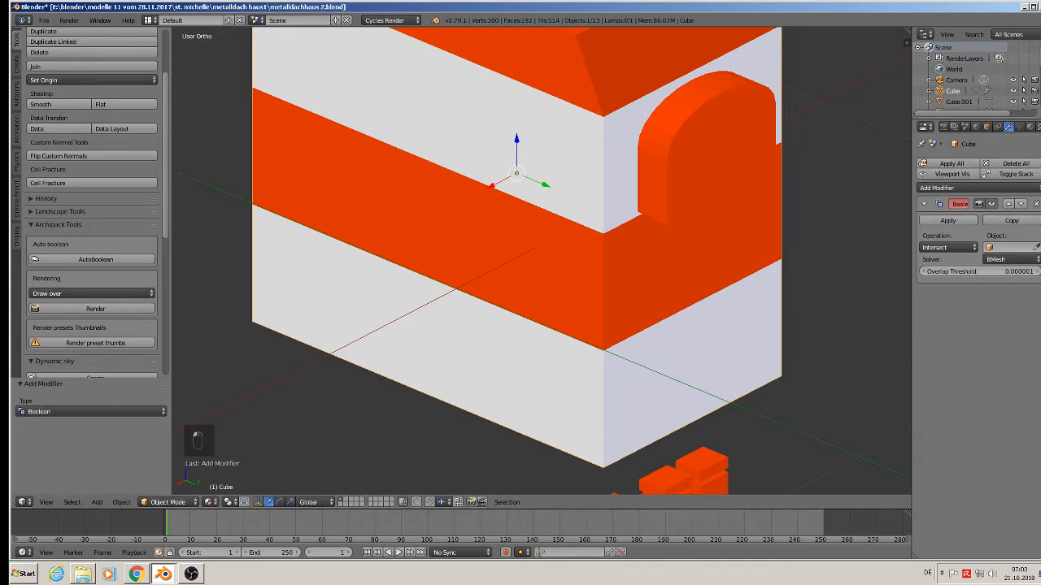
pyautogui.click(1007, 246)
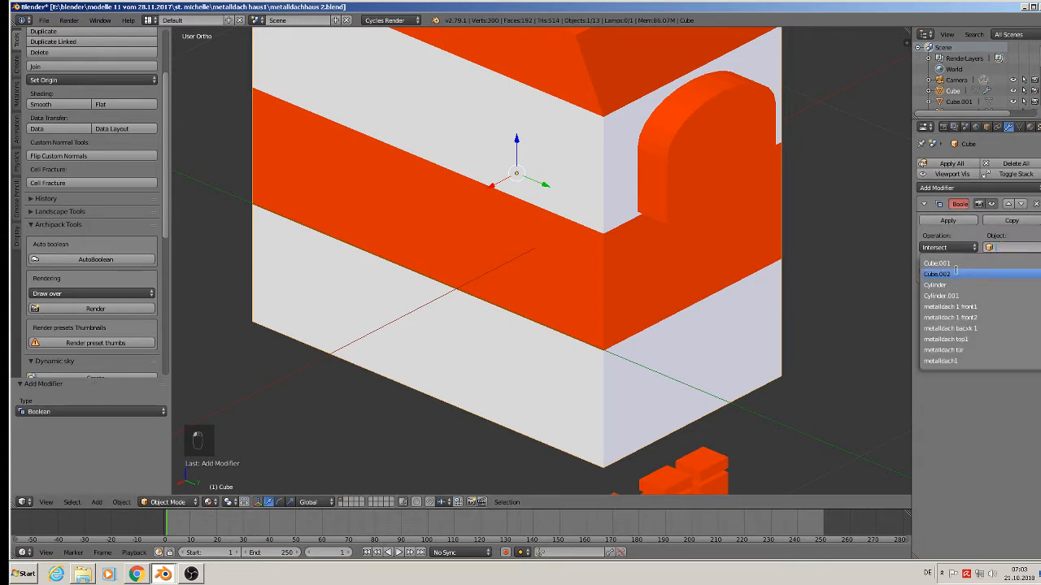
pyautogui.click(949, 295)
pyautogui.click(947, 248)
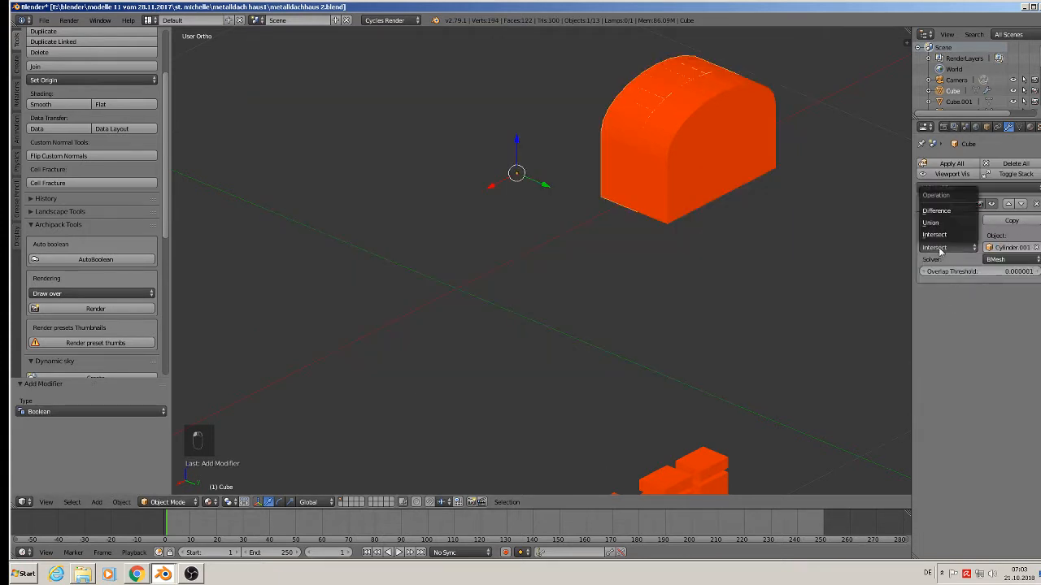
pyautogui.click(956, 210)
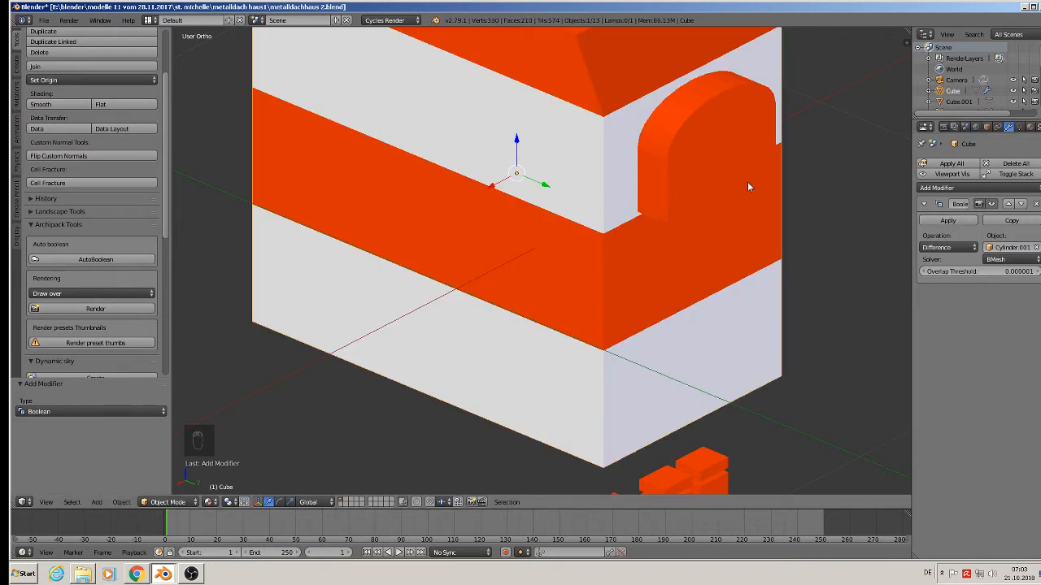
pyautogui.click(949, 221)
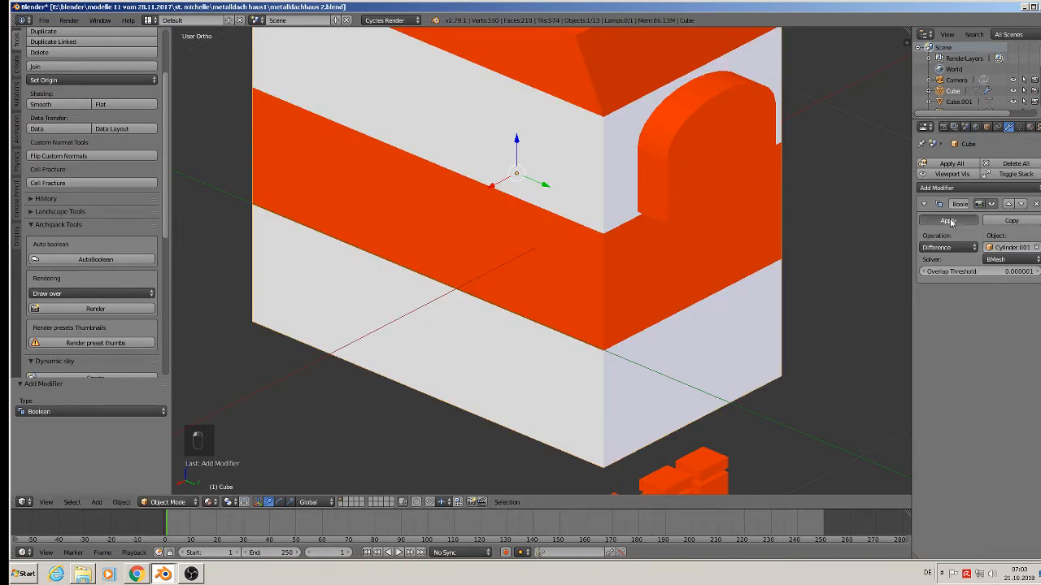
pyautogui.rightClick(702, 191)
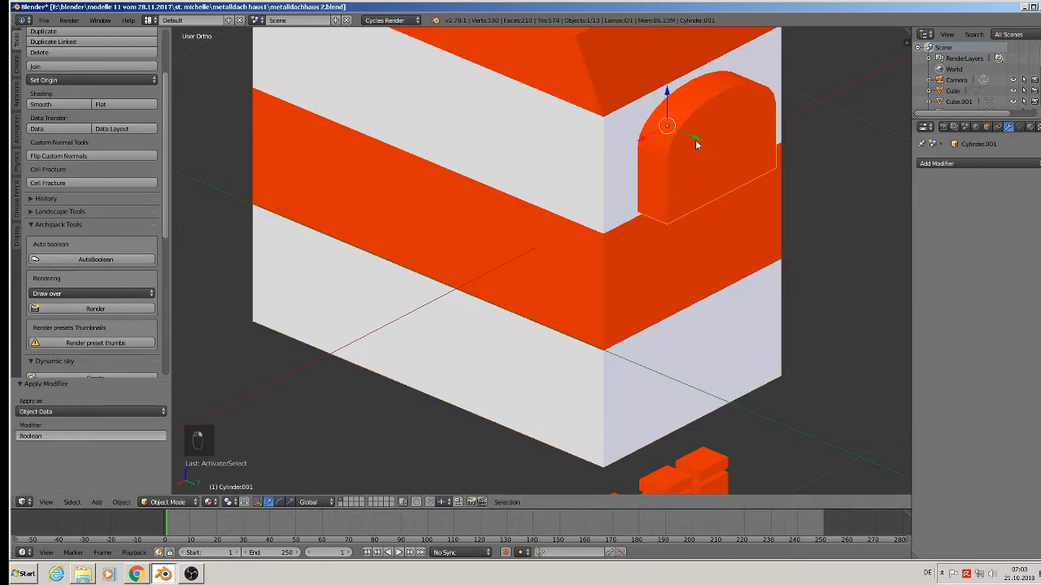
# Move the arch cutter 0.357 along Y, clear of the house.
pyautogui.press('g')
pyautogui.press('y')
pyautogui.click(215, 309)
pyautogui.scroll(-3, 490, 332)
pyautogui.keyDown('shift'); pyautogui.moveTo(507, 322); pyautogui.dragTo(560, 364, button='middle'); pyautogui.keyUp('shift')
pyautogui.press('g')
pyautogui.press('y')
pyautogui.click(692, 366)
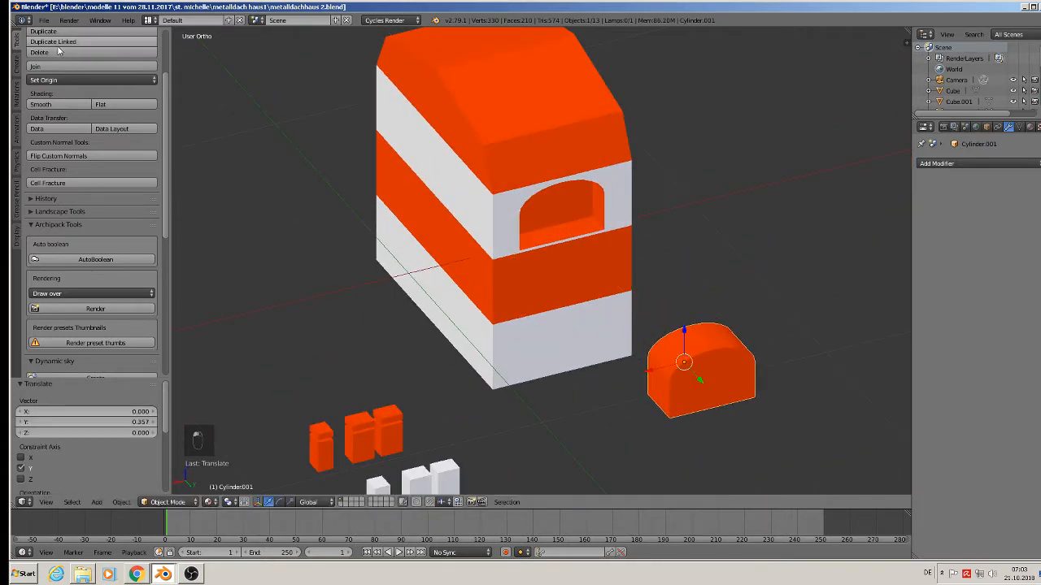
# Save the blend file and return to the straight front view.
pyautogui.click(44, 20)
pyautogui.click(62, 104)
pyautogui.moveTo(297, 147); pyautogui.dragTo(558, 190, button='middle')
pyautogui.press('KP_1')
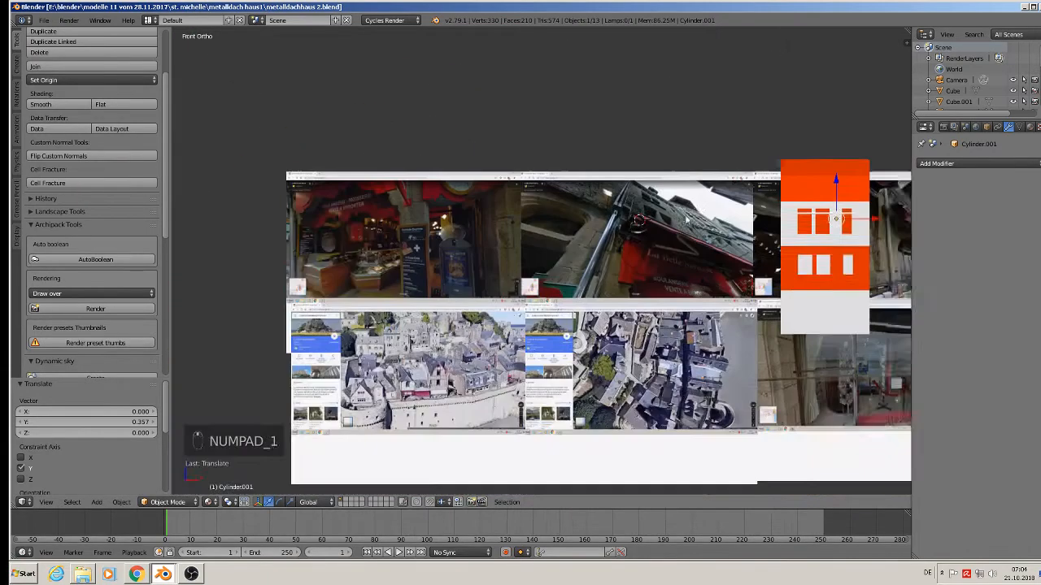
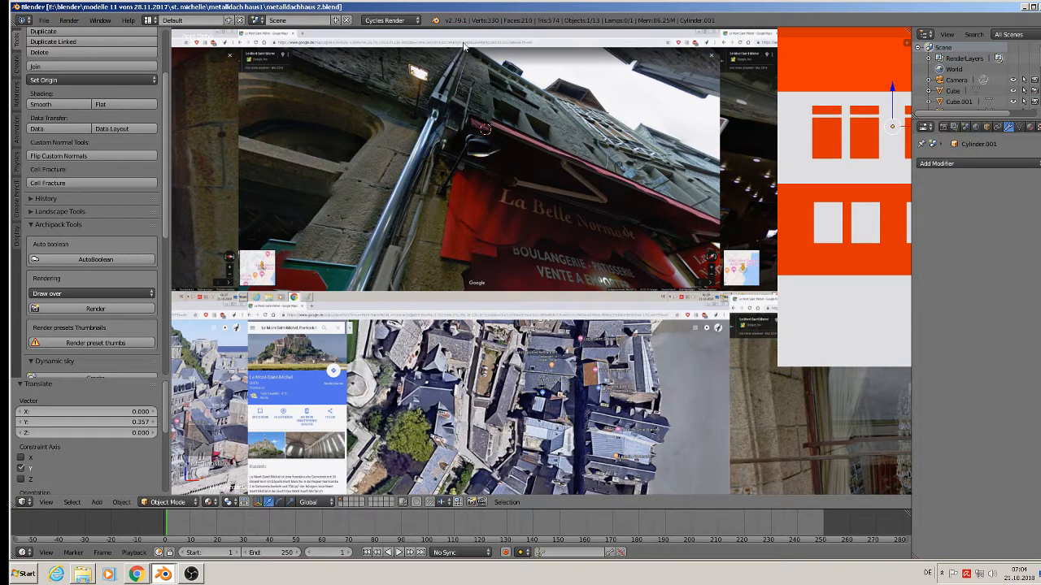
# Move the two stone jamb pieces off the facade and sideways away from the house.
pyautogui.scroll(-3, 434, 197)
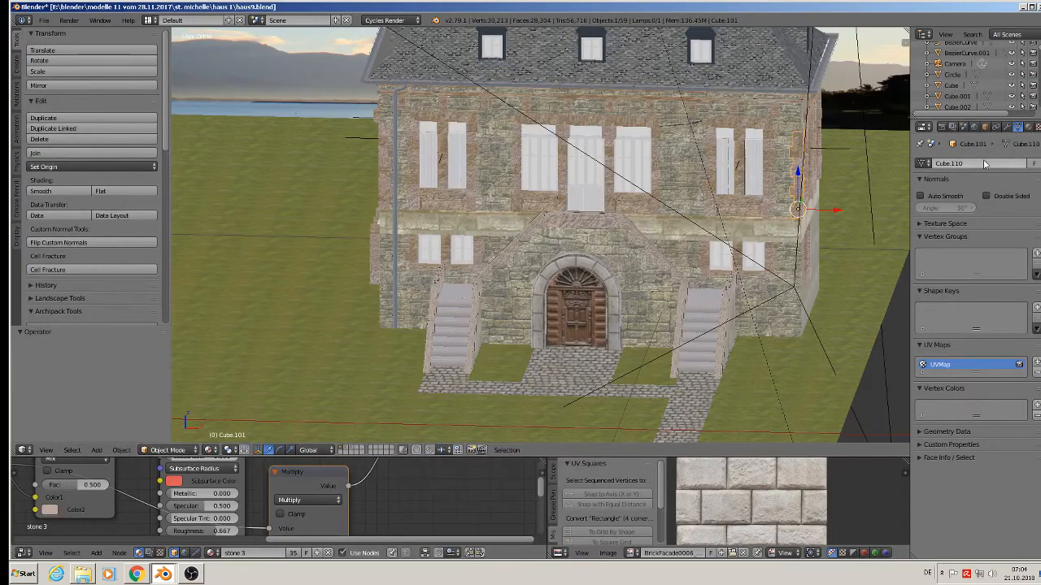
pyautogui.scroll(2, 816, 243)
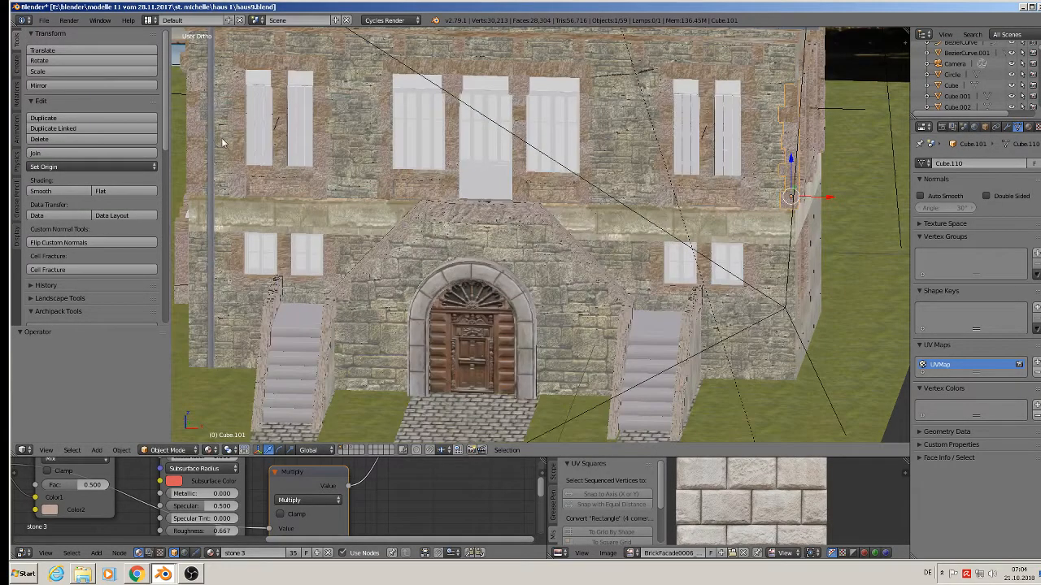
pyautogui.keyDown('shift'); pyautogui.rightClick(492, 193); pyautogui.keyUp('shift')
pyautogui.scroll(-3, 496, 208)
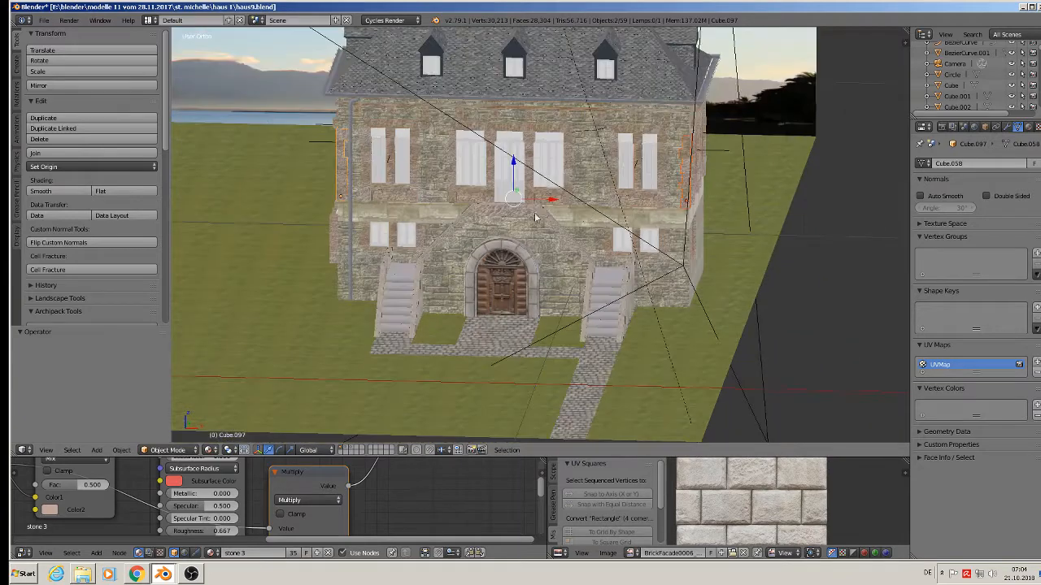
pyautogui.moveTo(496, 208); pyautogui.dragTo(460, 229, button='middle')
pyautogui.moveTo(524, 182); pyautogui.dragTo(414, 298)
pyautogui.click(414, 297)
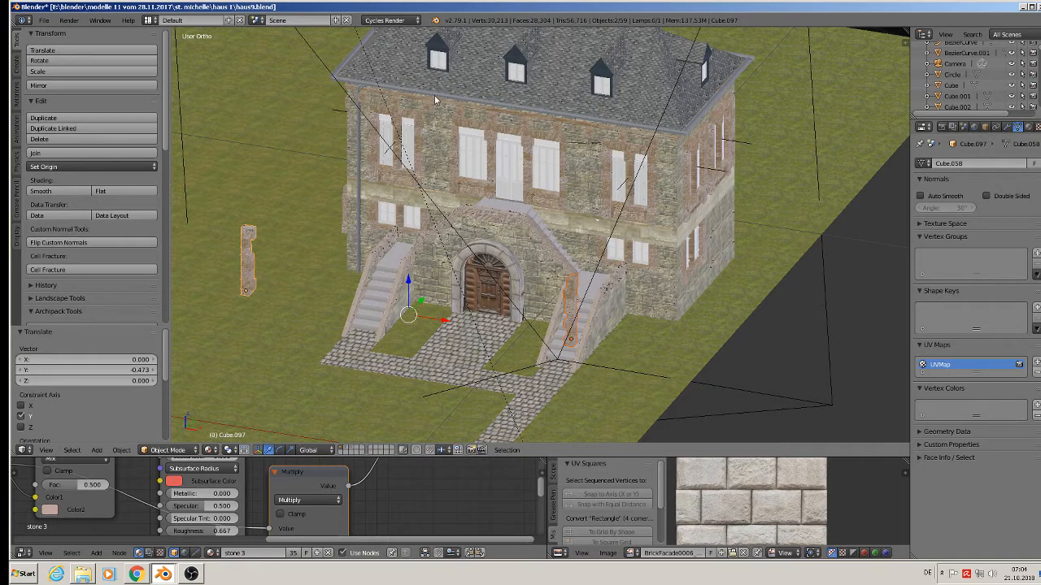
pyautogui.scroll(-2, 425, 244)
pyautogui.moveTo(444, 300); pyautogui.dragTo(874, 405)
# Move both roof gutters and the downpipe far to the right of the house.
pyautogui.scroll(3, 446, 154)
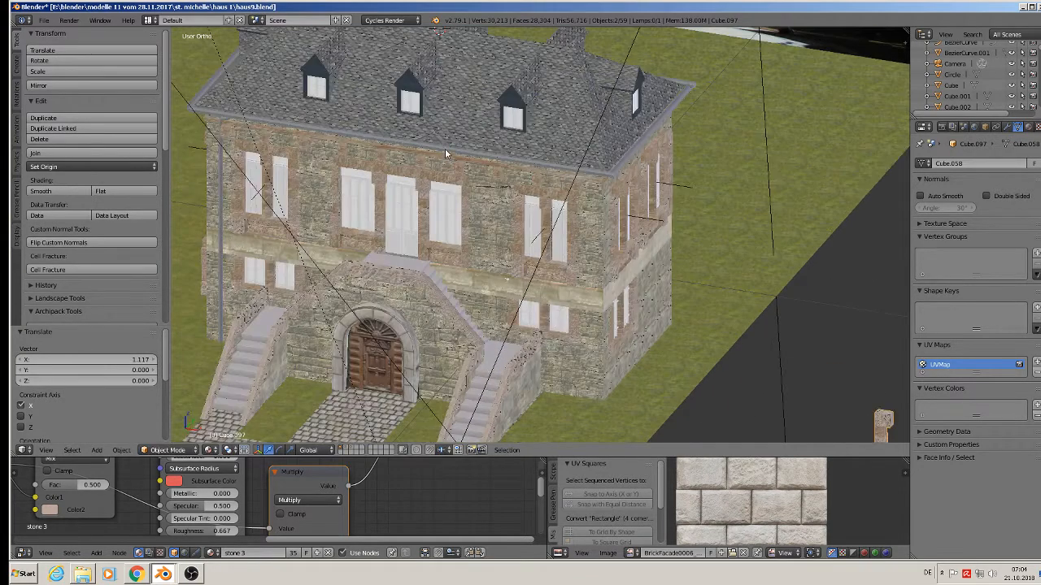
pyautogui.rightClick(446, 154)
pyautogui.scroll(4, 241, 149)
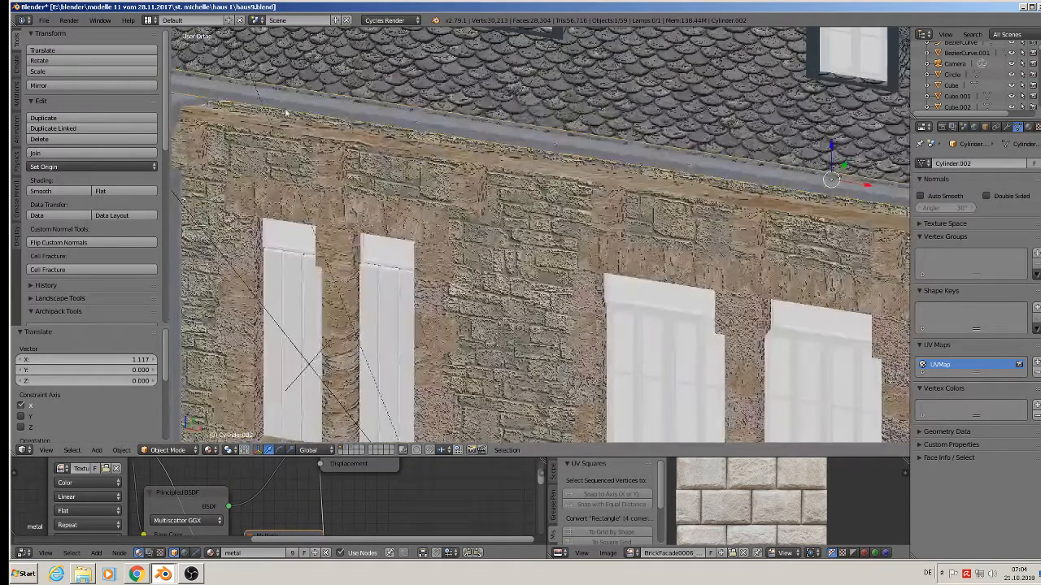
pyautogui.keyDown('shift'); pyautogui.rightClick(284, 108); pyautogui.keyUp('shift')
pyautogui.keyDown('shift'); pyautogui.moveTo(224, 115); pyautogui.dragTo(365, 128, button='middle'); pyautogui.keyUp('shift')
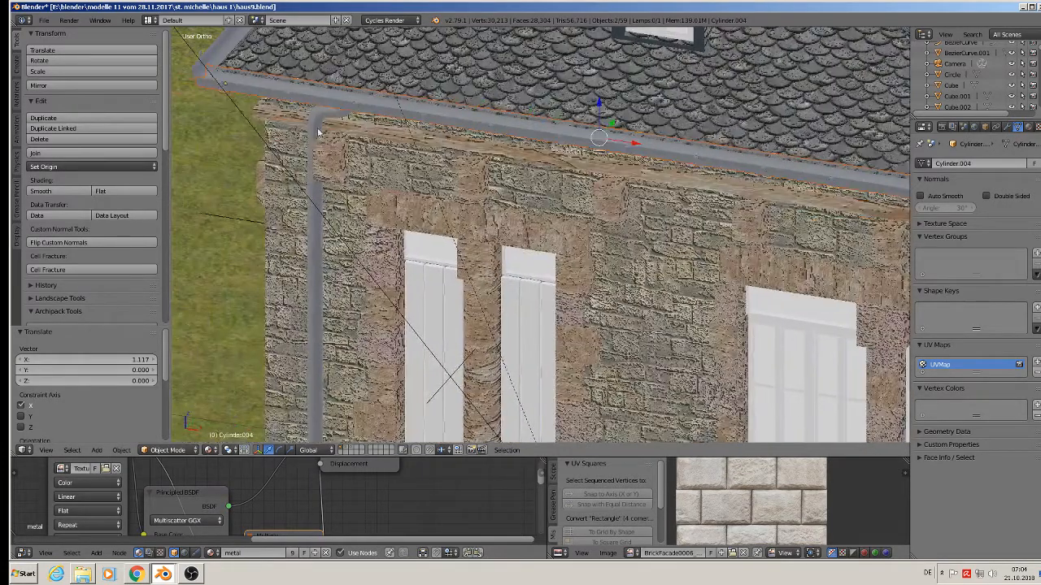
pyautogui.keyDown('shift'); pyautogui.rightClick(315, 113); pyautogui.keyUp('shift')
pyautogui.scroll(-8, 316, 113)
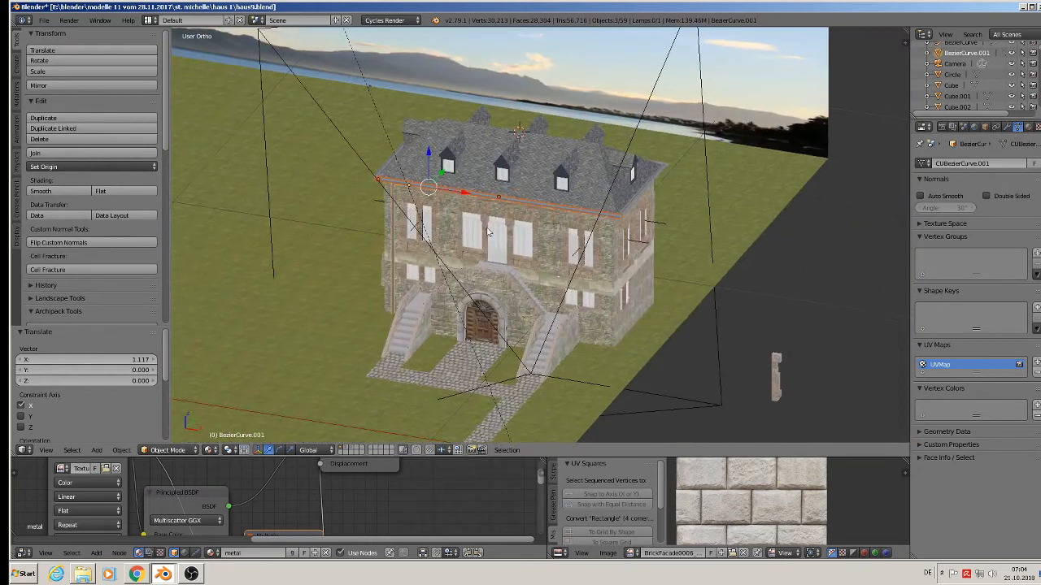
pyautogui.moveTo(470, 196); pyautogui.dragTo(867, 322)
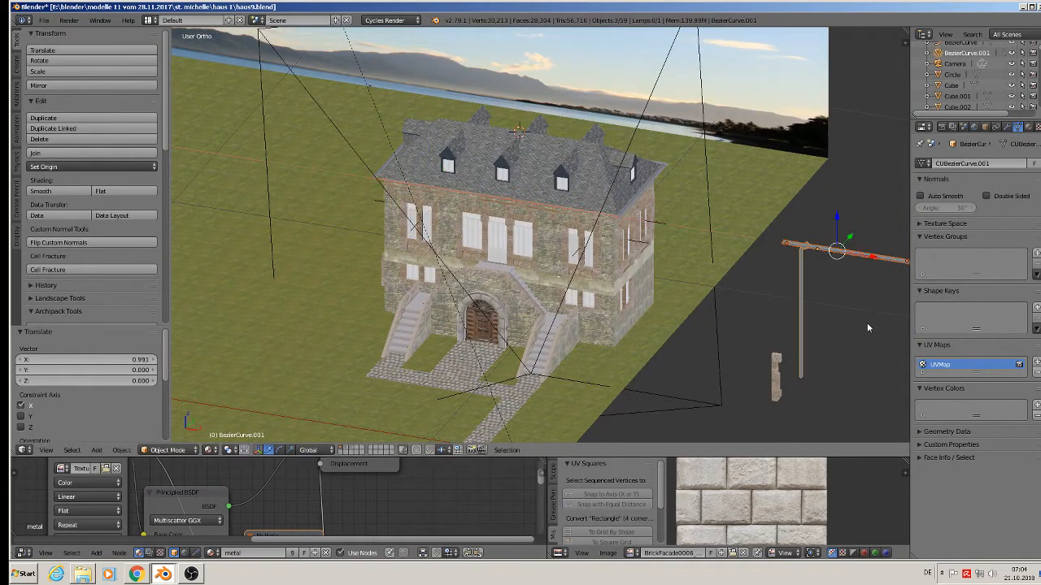
pyautogui.scroll(5, 514, 149)
# Separate one roof dormer from the roof mesh into its own object.
pyautogui.rightClick(491, 164)
pyautogui.press('Tab')
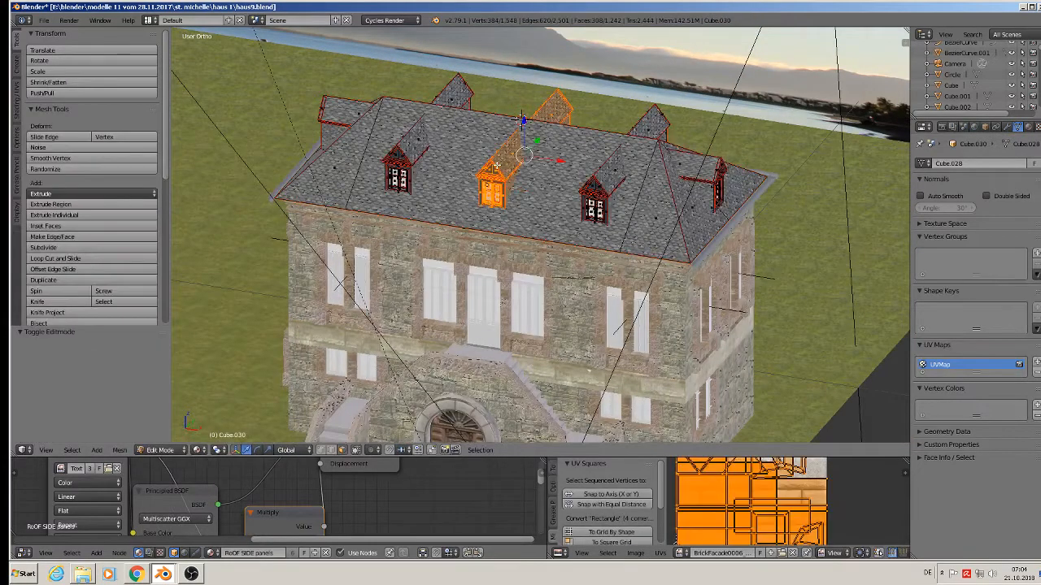
pyautogui.moveTo(526, 123); pyautogui.dragTo(491, 33)
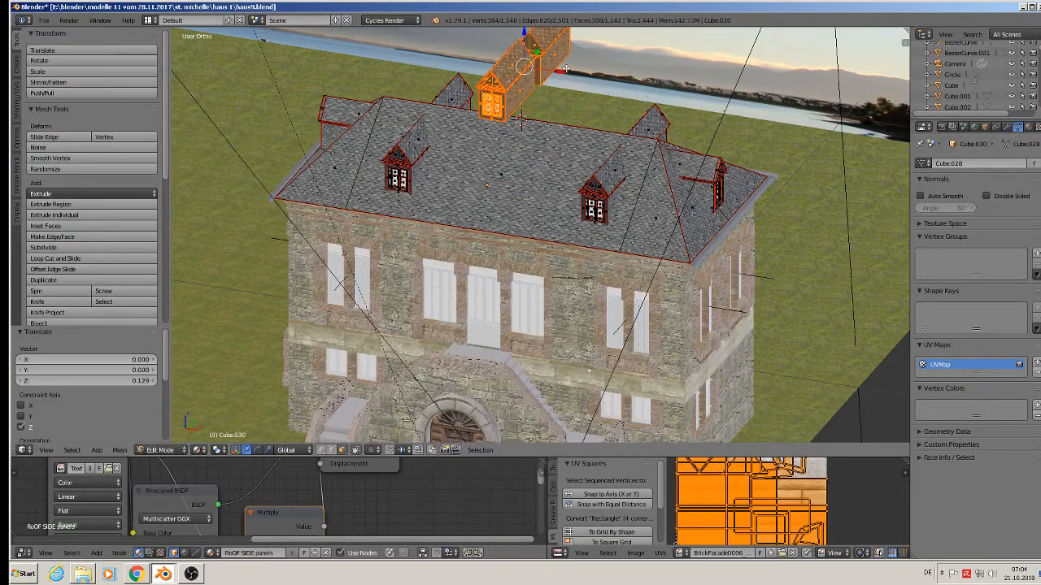
pyautogui.keyDown('shift'); pyautogui.moveTo(566, 69); pyautogui.dragTo(553, 173, button='middle'); pyautogui.keyUp('shift')
pyautogui.press('p')
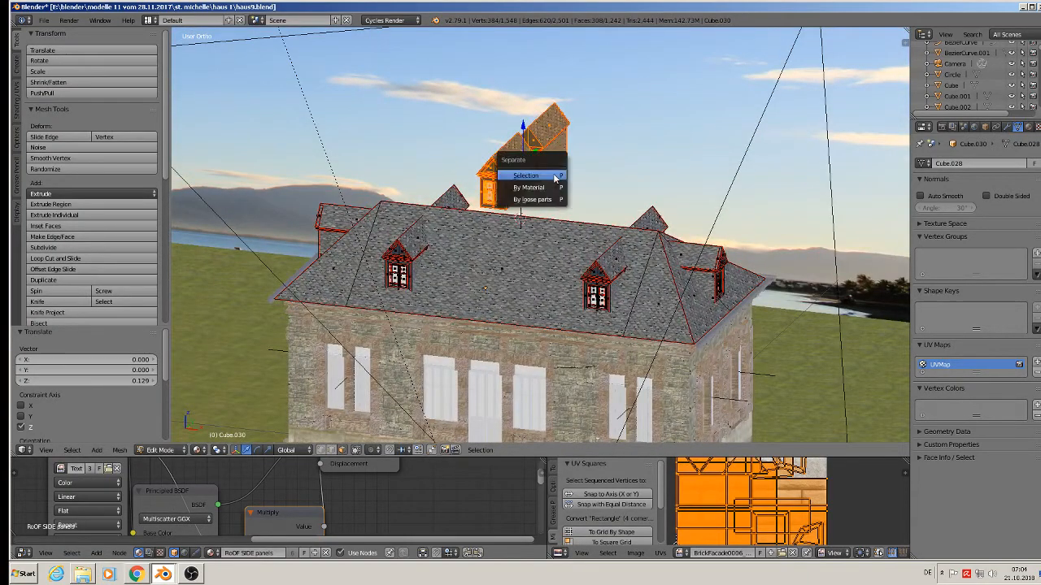
pyautogui.click(555, 176)
pyautogui.scroll(-3, 555, 177)
pyautogui.press('Tab')
# Move the separated dormer sideways along X, off the house.
pyautogui.rightClick(540, 173)
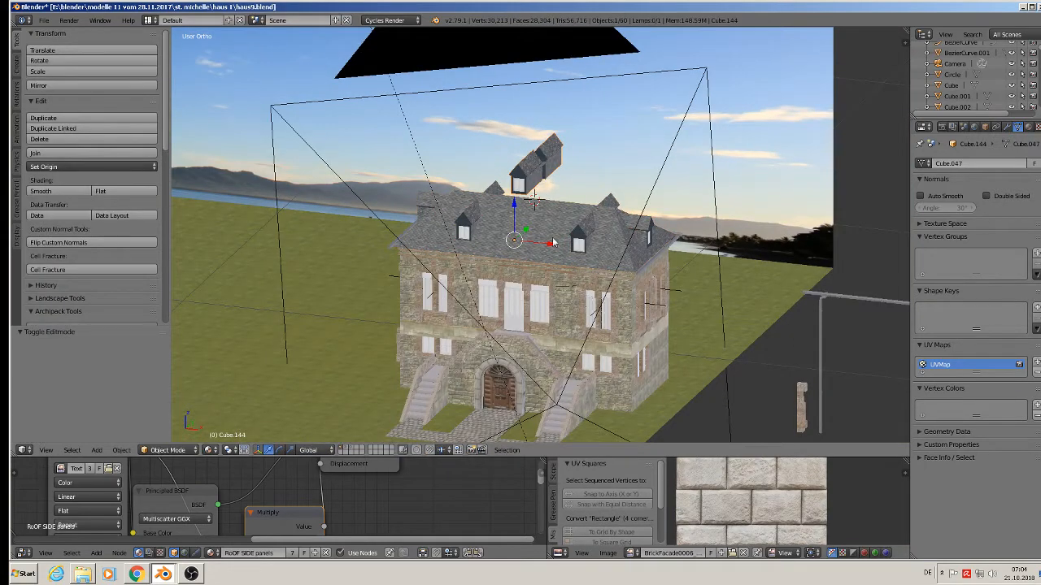
pyautogui.moveTo(553, 243); pyautogui.dragTo(859, 372)
pyautogui.keyDown('shift'); pyautogui.moveTo(838, 356); pyautogui.dragTo(534, 306, button='middle'); pyautogui.keyUp('shift')
pyautogui.scroll(3, 537, 292)
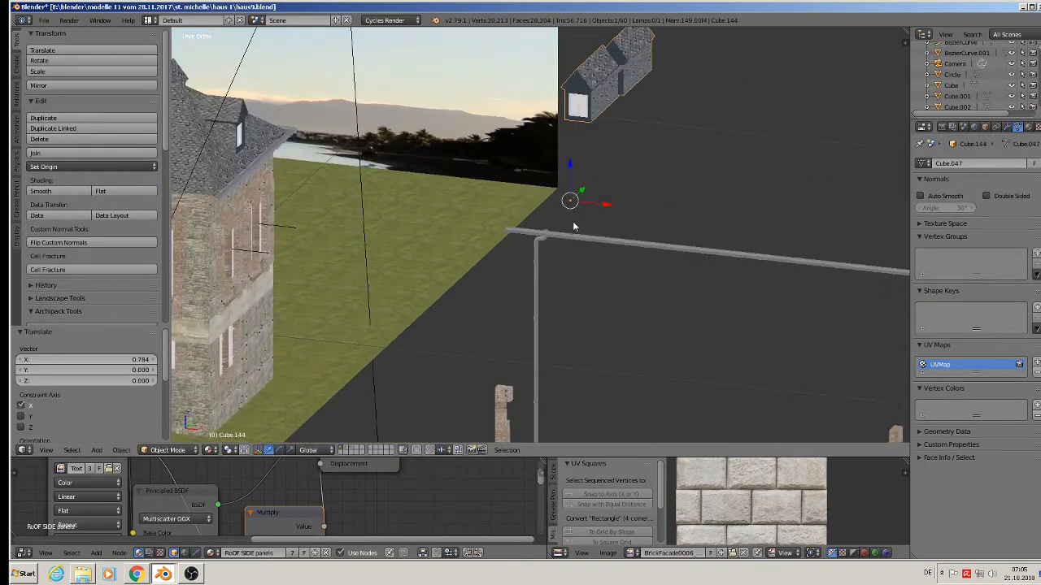
pyautogui.moveTo(606, 204); pyautogui.dragTo(763, 242)
pyautogui.moveTo(764, 236); pyautogui.dragTo(658, 341, button='middle')
# Box-select the dormer's right wall section in Edit Mode and delete its vertices.
pyautogui.press('Tab')
pyautogui.scroll(4, 793, 146)
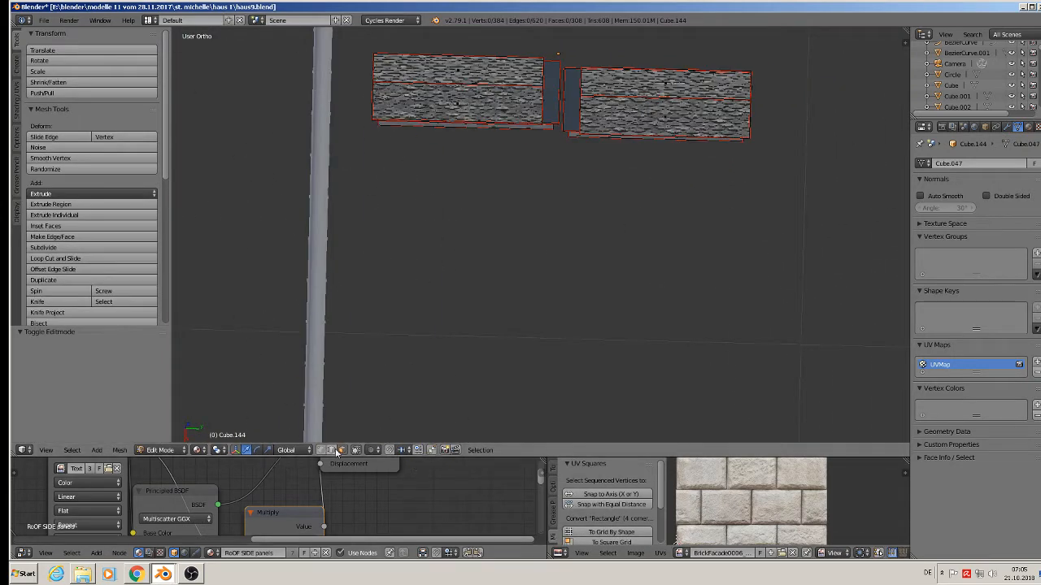
pyautogui.click(356, 451)
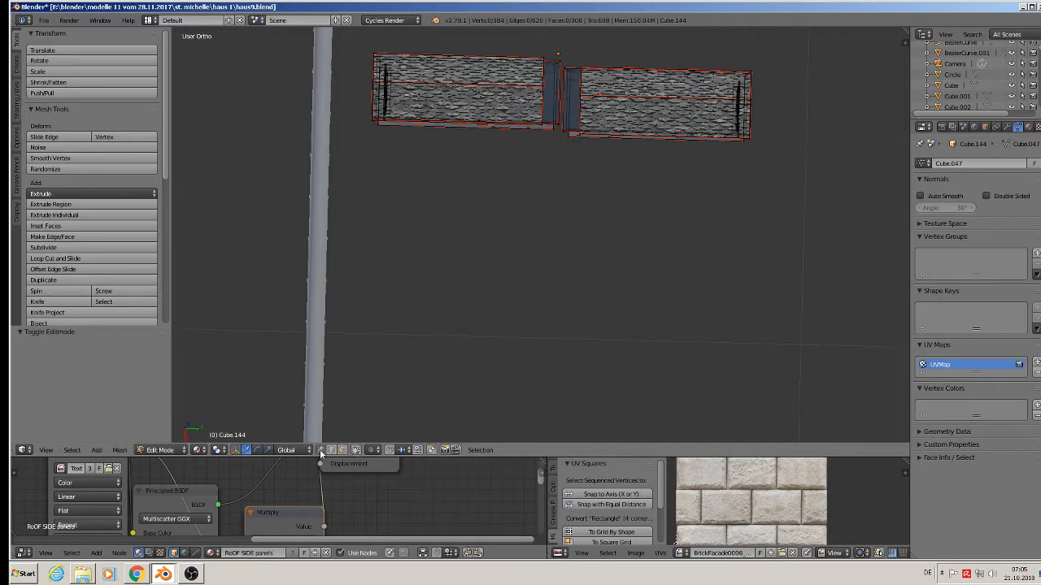
pyautogui.click(360, 452)
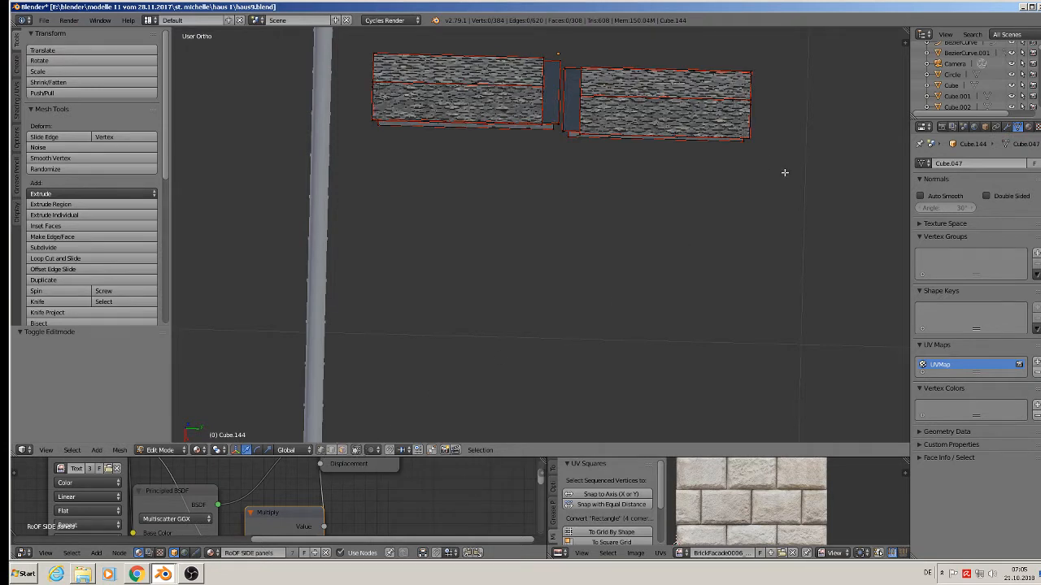
pyautogui.press('b')
pyautogui.moveTo(798, 174); pyautogui.dragTo(561, 51)
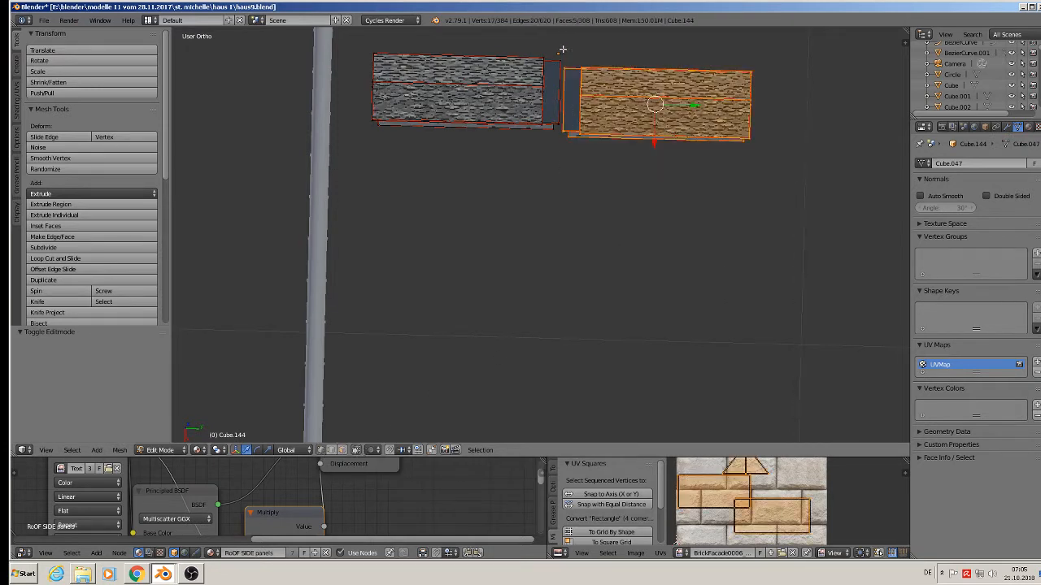
pyautogui.press('x')
pyautogui.click(564, 52)
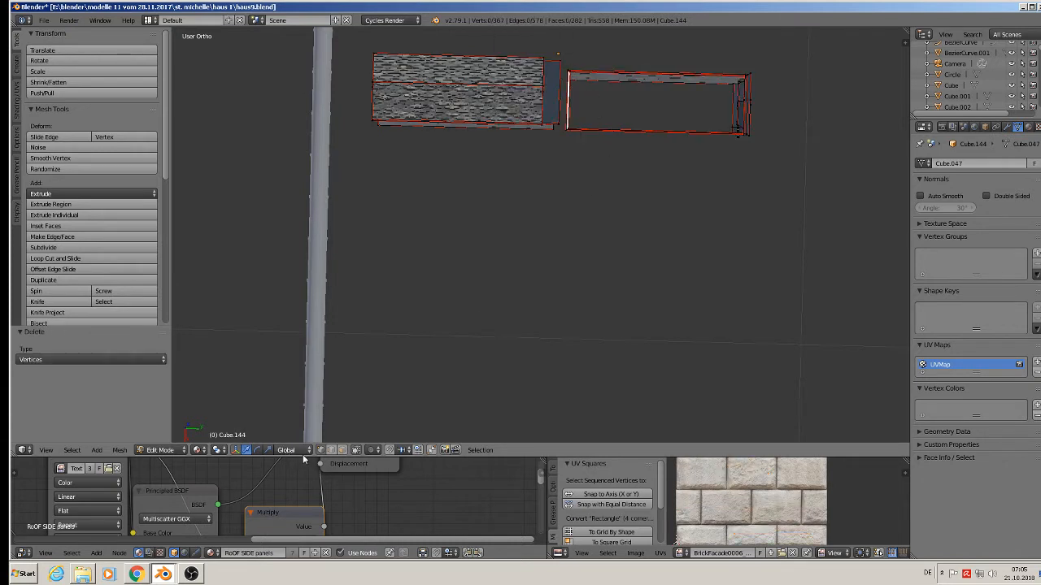
# With hidden geometry selectable, delete the remaining right-wall vertices of the dormer.
pyautogui.click(359, 451)
pyautogui.press('b')
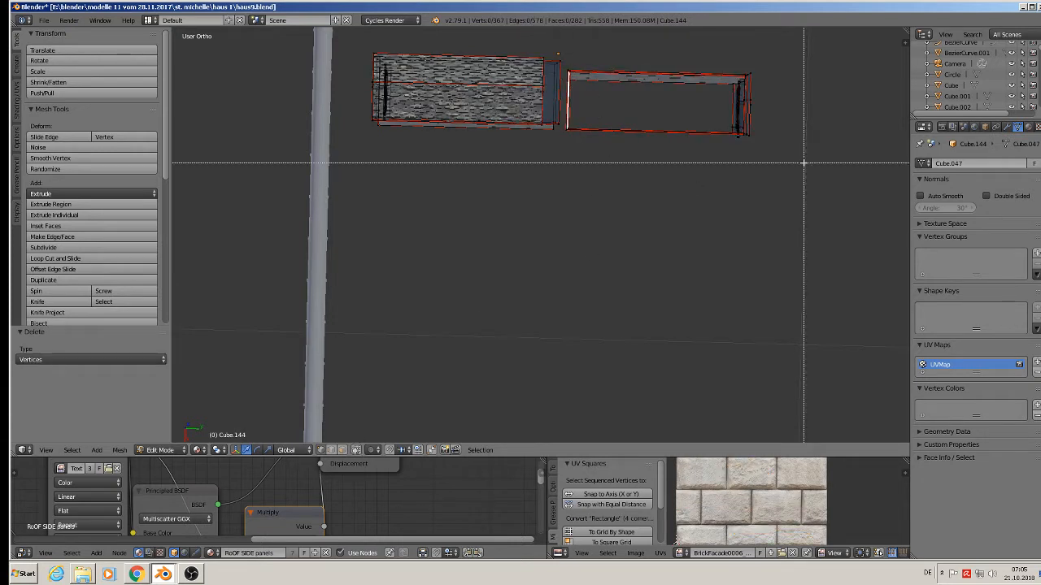
pyautogui.moveTo(803, 163); pyautogui.dragTo(565, 42)
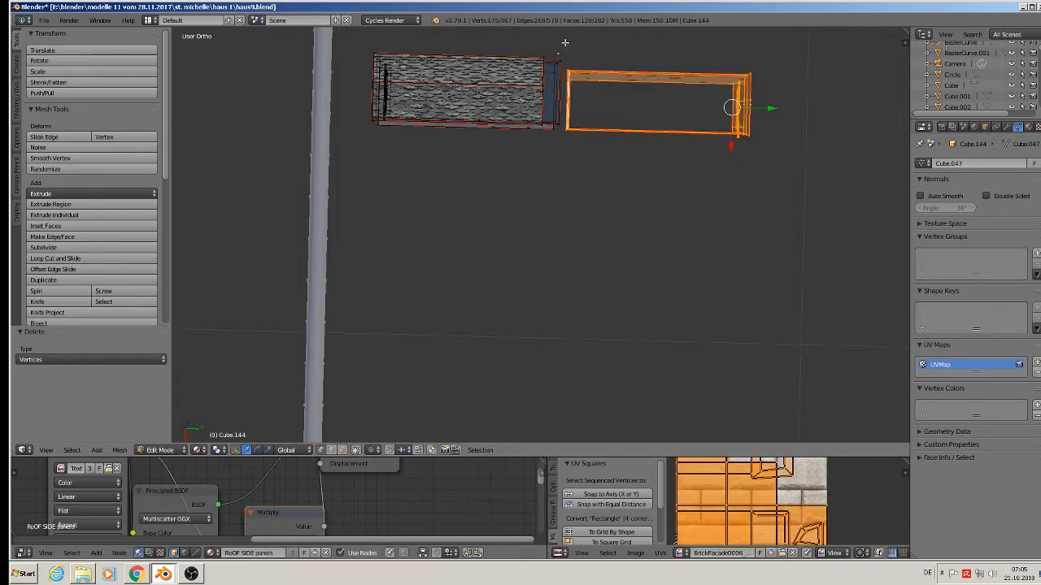
pyautogui.press('x')
pyautogui.click(566, 42)
pyautogui.moveTo(567, 43); pyautogui.dragTo(586, 133, button='middle')
pyautogui.press('Tab')
pyautogui.scroll(-6, 587, 183)
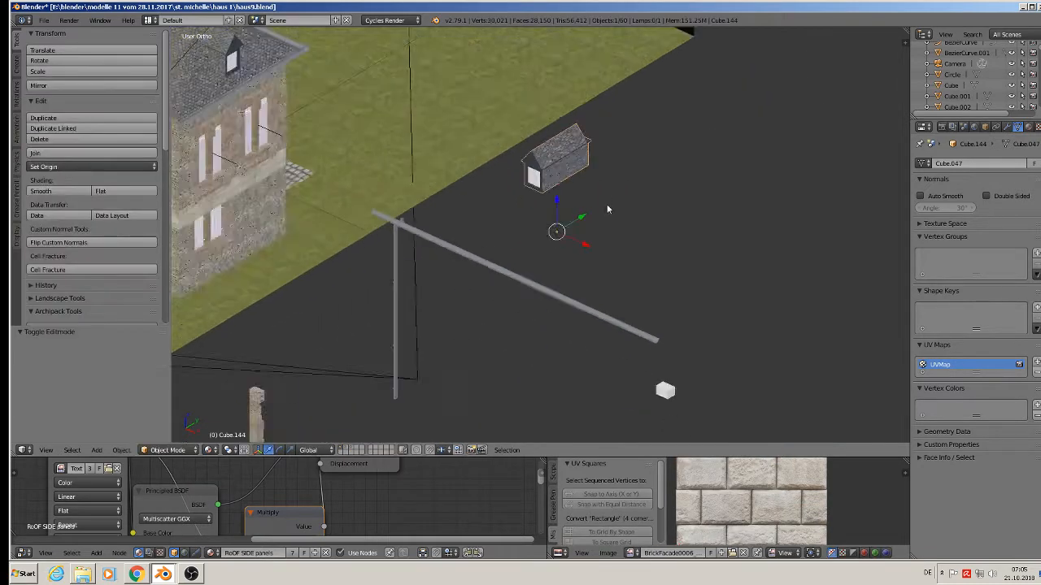
# Select both stone pillars, the vertical pipe, both gutters and the separated dormer, then copy them with Ctrl+C.
pyautogui.moveTo(607, 204); pyautogui.dragTo(624, 185, button='middle')
pyautogui.keyDown('shift'); pyautogui.moveTo(642, 238); pyautogui.dragTo(775, 134, button='middle'); pyautogui.keyUp('shift')
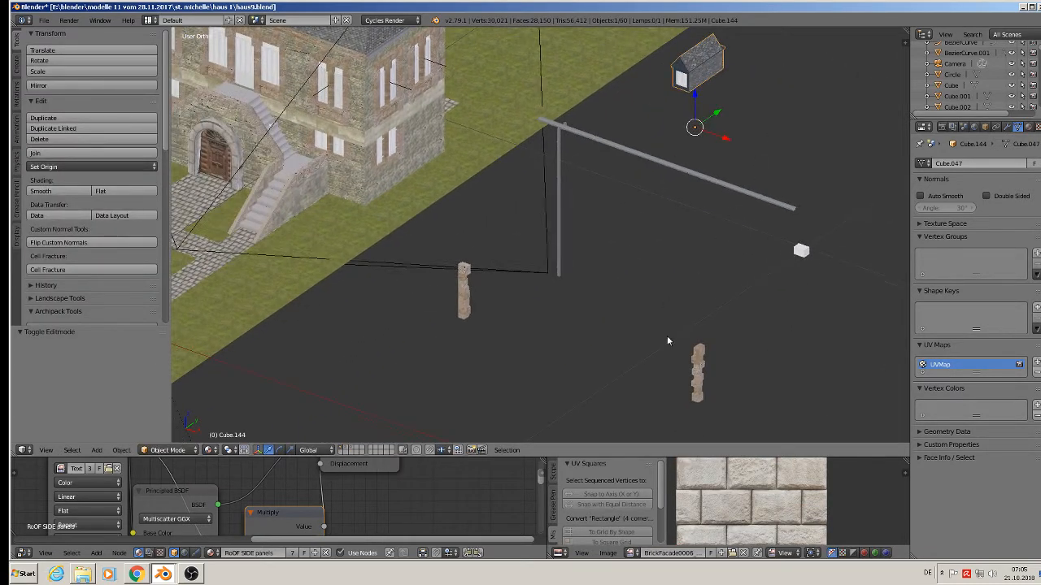
pyautogui.rightClick(699, 390)
pyautogui.keyDown('shift'); pyautogui.rightClick(466, 298); pyautogui.keyUp('shift')
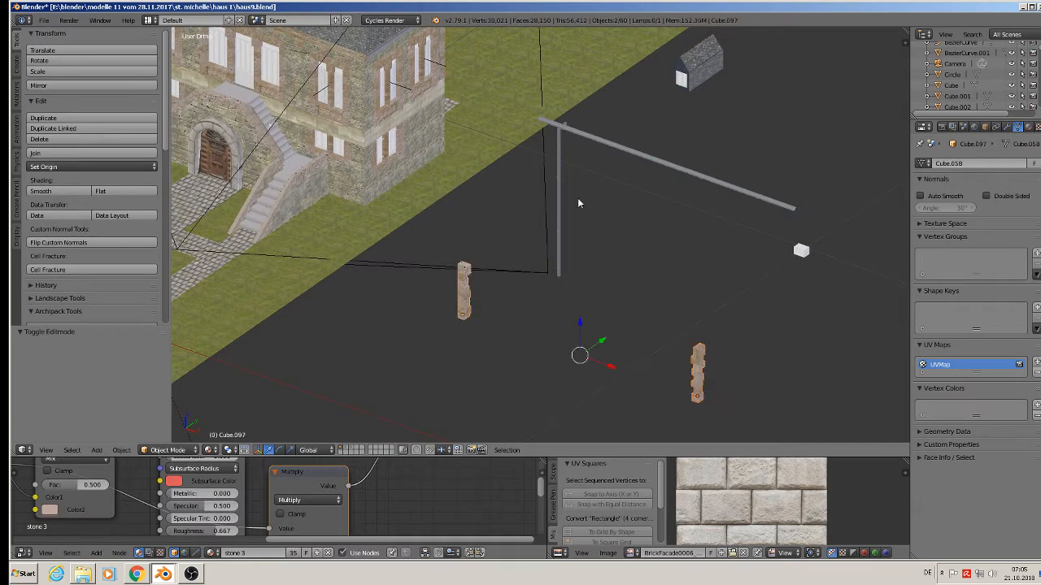
pyautogui.keyDown('shift'); pyautogui.rightClick(561, 169); pyautogui.keyUp('shift')
pyautogui.scroll(5, 599, 134)
pyautogui.scroll(1, 587, 148)
pyautogui.keyDown('shift'); pyautogui.rightClick(582, 154); pyautogui.keyUp('shift')
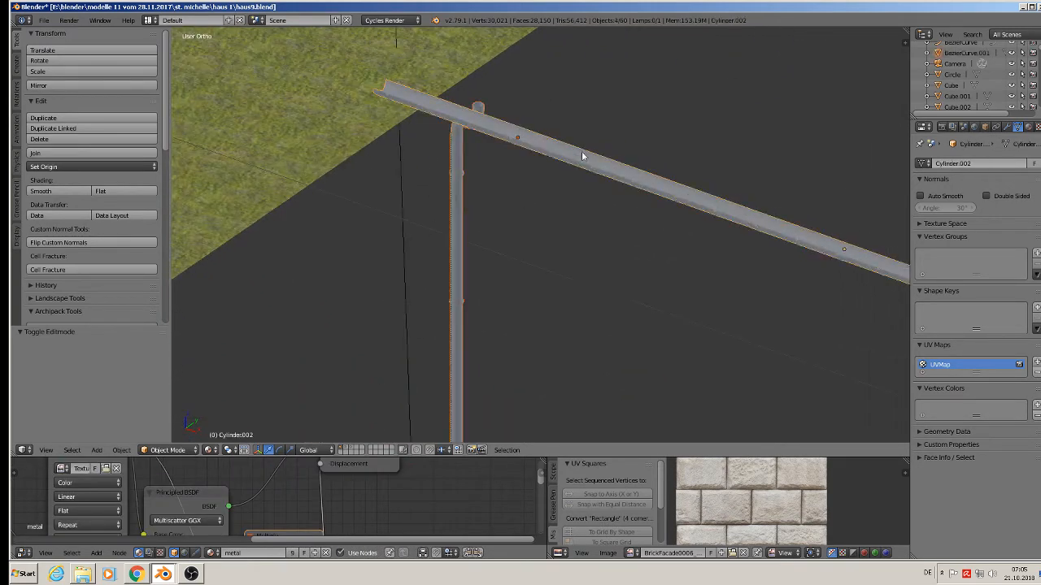
pyautogui.keyDown('shift'); pyautogui.rightClick(551, 153); pyautogui.keyUp('shift')
pyautogui.scroll(-2, 566, 159)
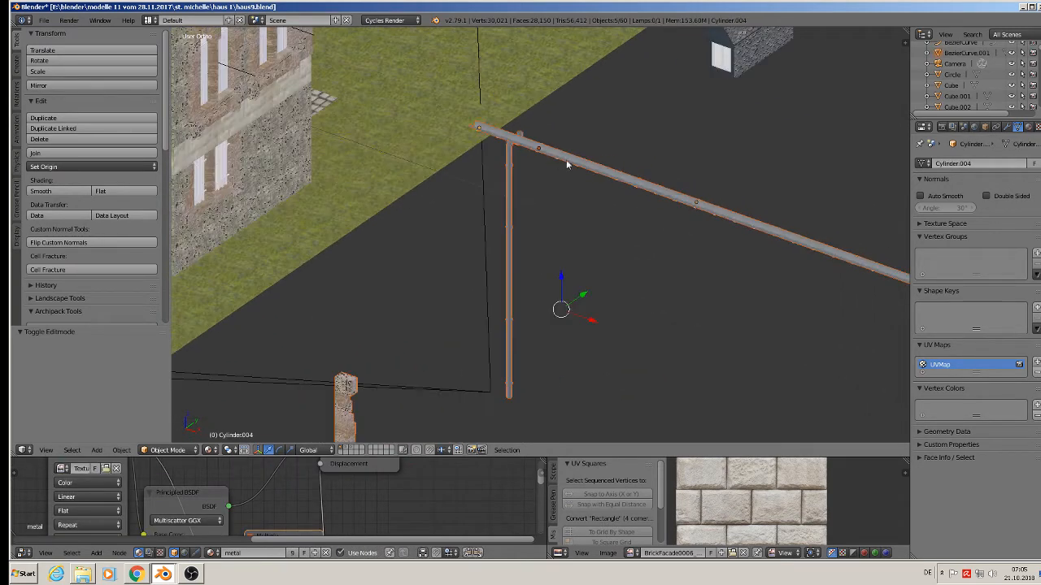
pyautogui.keyDown('shift'); pyautogui.rightClick(713, 65); pyautogui.keyUp('shift')
pyautogui.scroll(-4, 720, 90)
pyautogui.scroll(1, 718, 120)
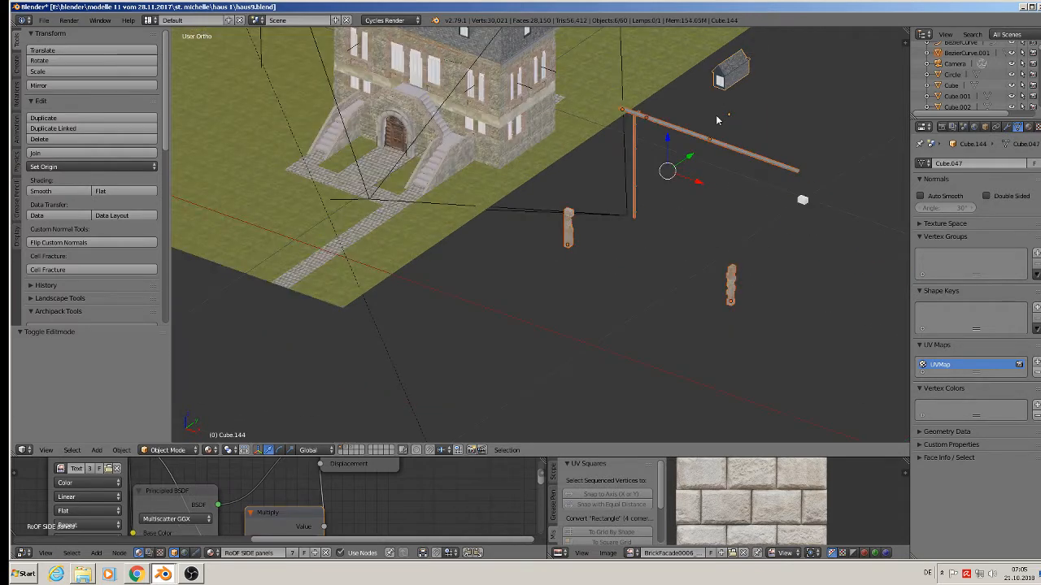
pyautogui.hotkey('ctrl', 'c')
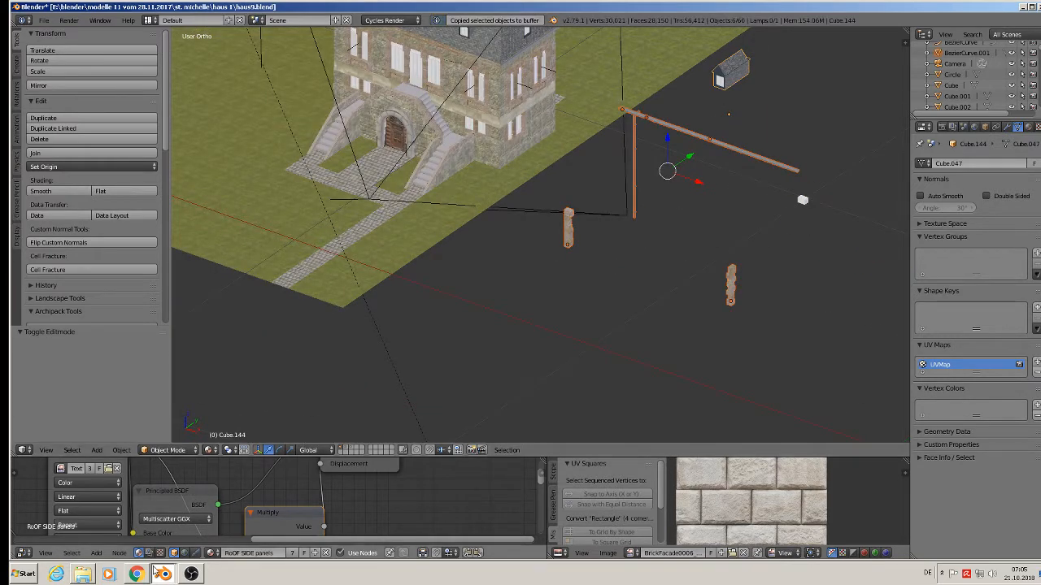
# In metalldachhaus 2.blend, place the 3D cursor below the model and paste the copied objects.
pyautogui.click(199, 544)
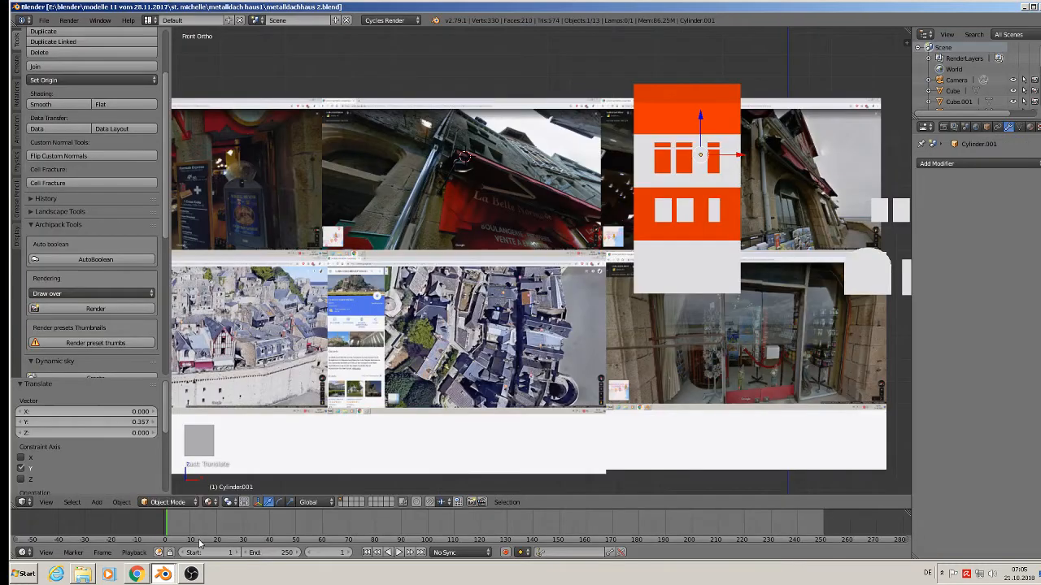
pyautogui.scroll(-3, 605, 301)
pyautogui.moveTo(752, 326); pyautogui.dragTo(736, 343, button='middle')
pyautogui.click(703, 393)
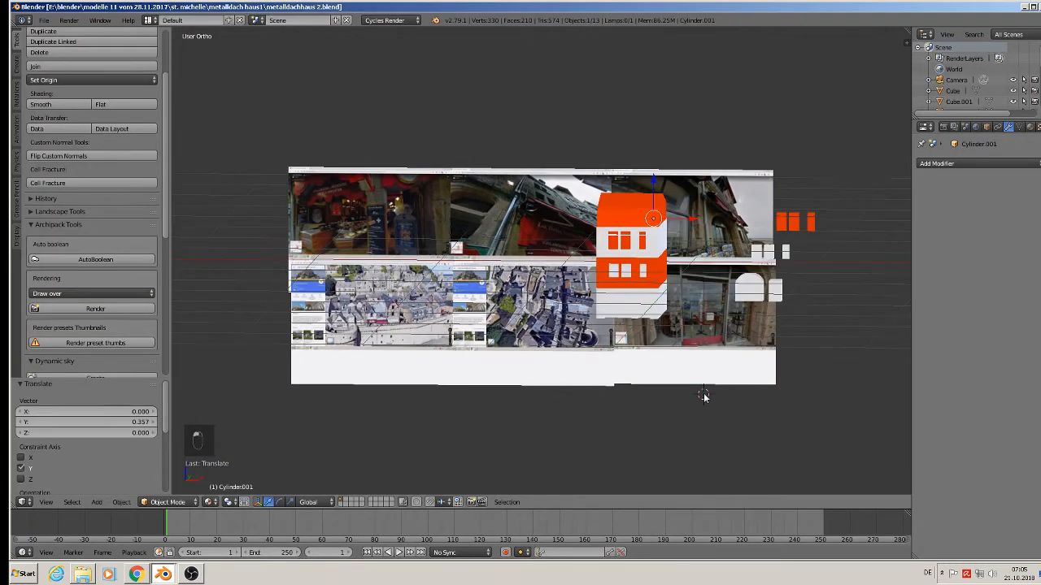
pyautogui.hotkey('ctrl', 'v')
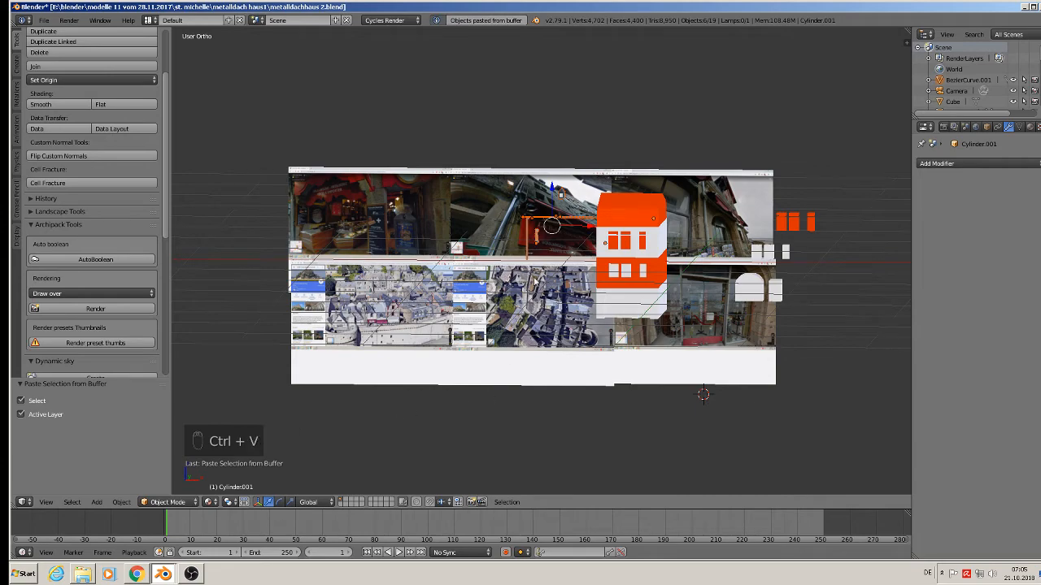
# Move the pasted pipe back along Y to -1.7 beside the house and deselect everything.
pyautogui.moveTo(535, 283); pyautogui.dragTo(549, 241, button='middle')
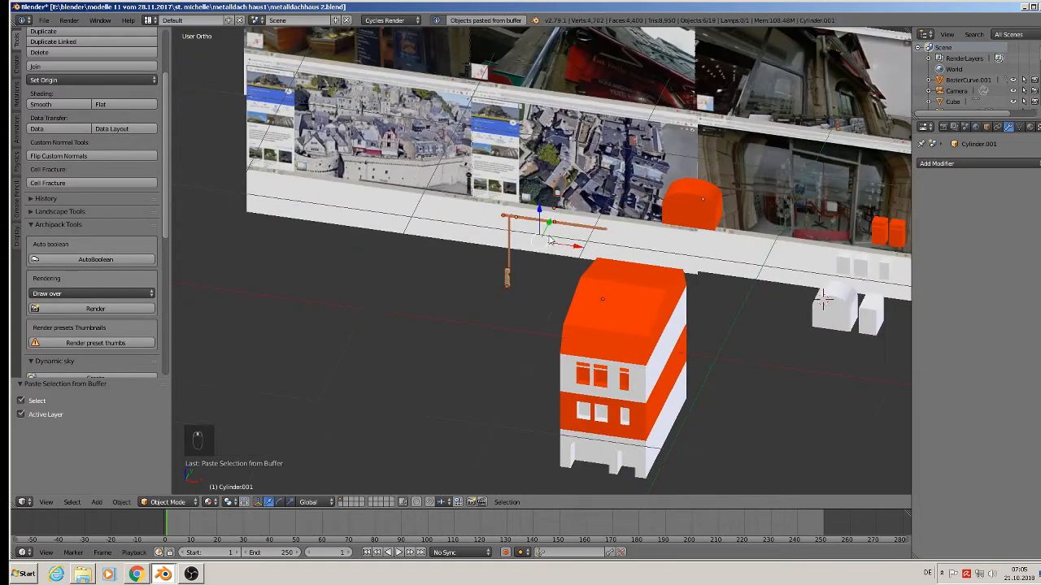
pyautogui.moveTo(550, 223); pyautogui.dragTo(472, 382)
pyautogui.moveTo(472, 381); pyautogui.dragTo(602, 306, button='middle')
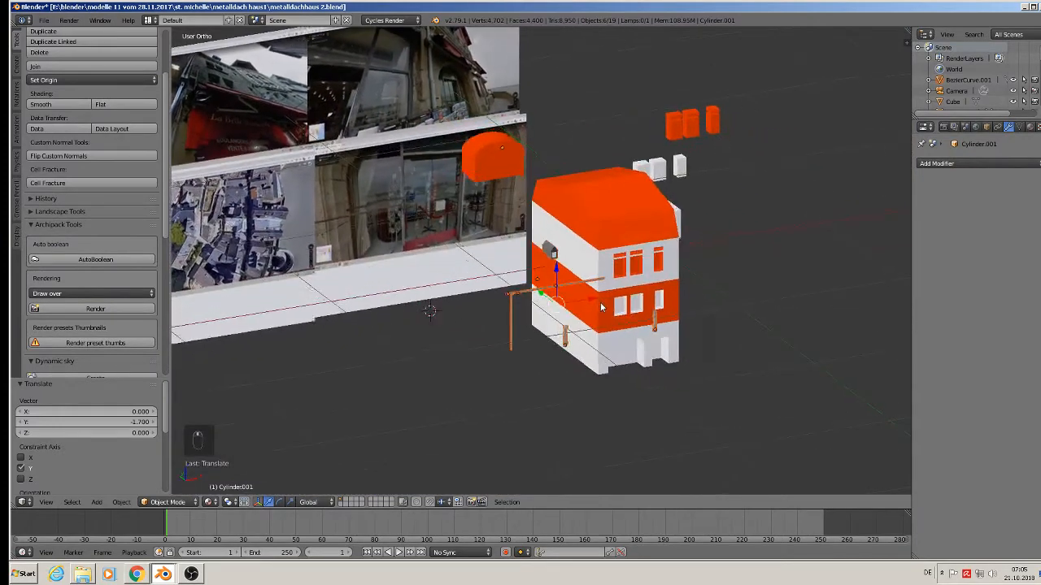
pyautogui.scroll(2, 594, 307)
pyautogui.press('a')
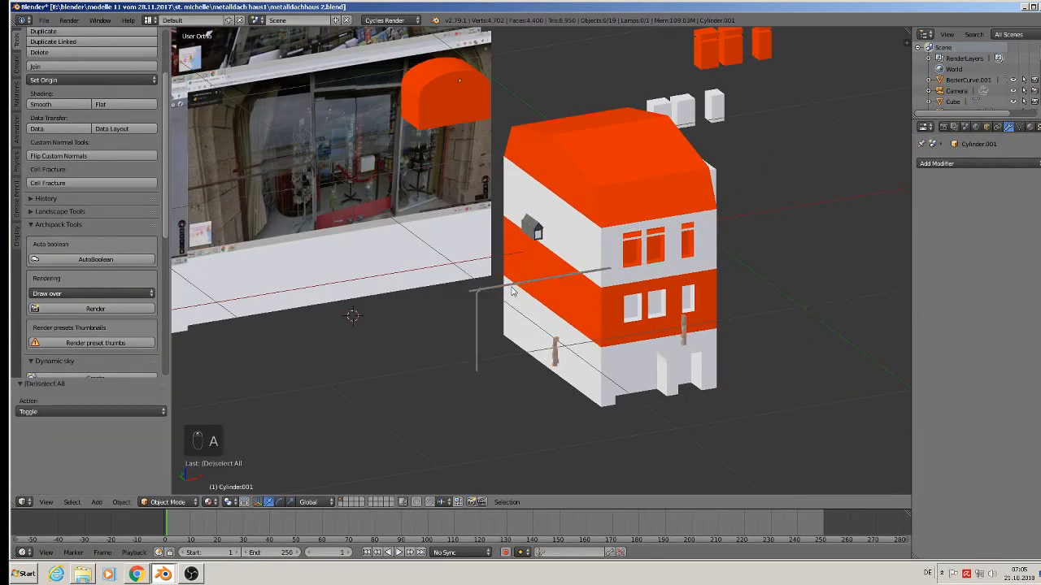
pyautogui.scroll(-1, 437, 259)
pyautogui.scroll(3, 318, 208)
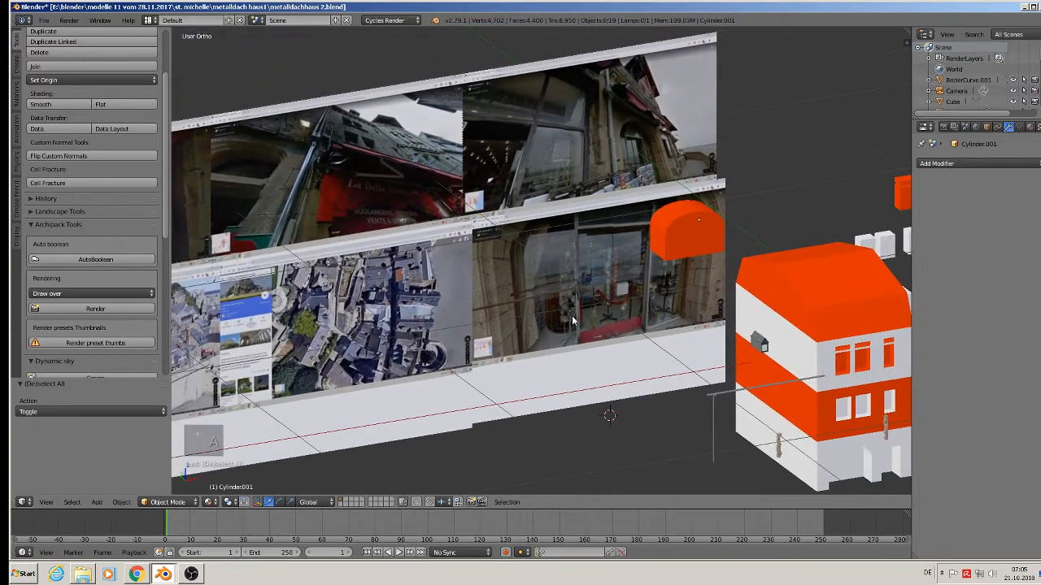
pyautogui.scroll(3, 681, 82)
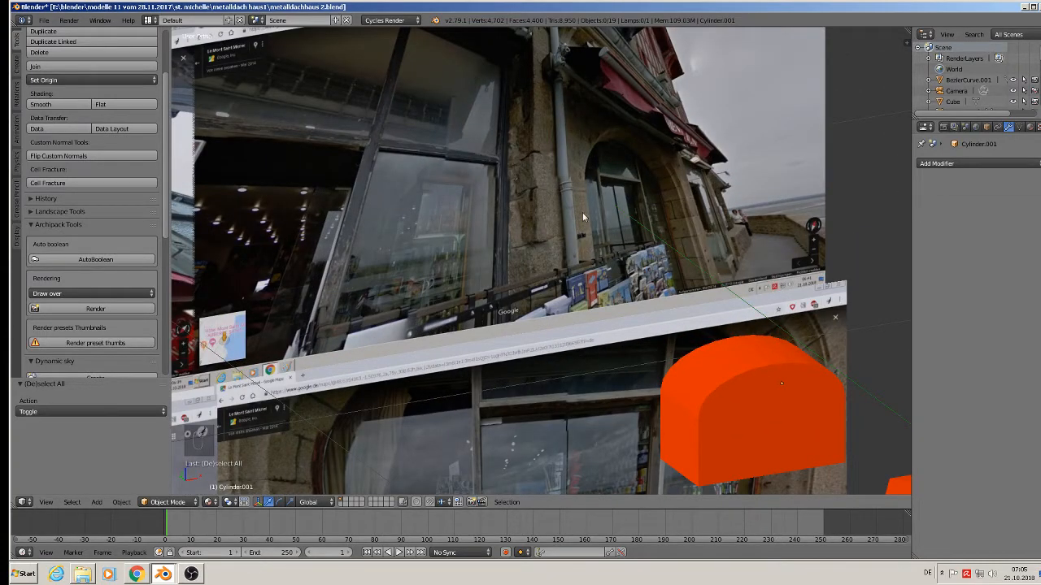
pyautogui.scroll(-3, 582, 212)
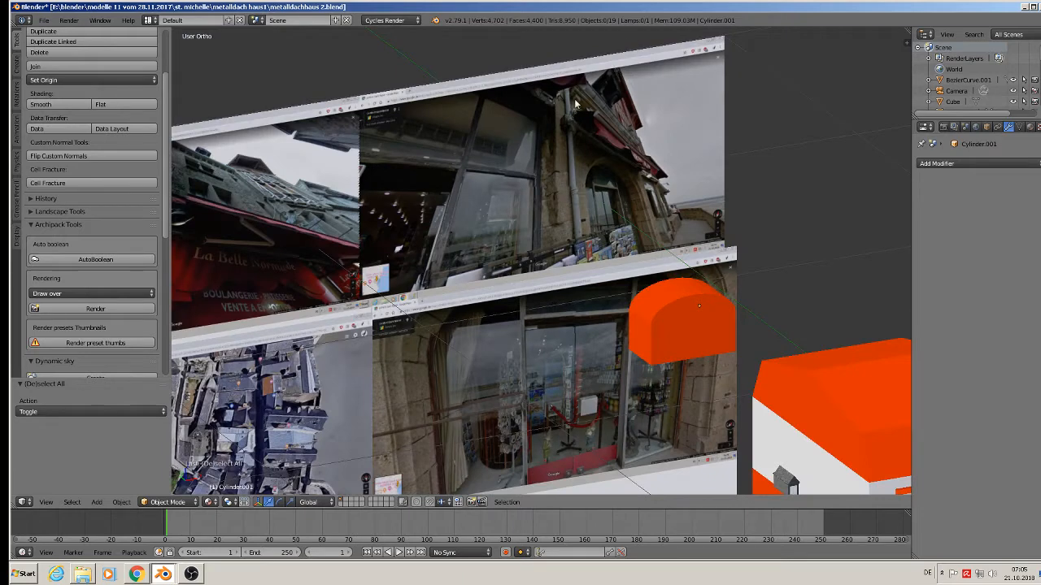
pyautogui.scroll(-3, 184, 260)
pyautogui.scroll(1, 184, 259)
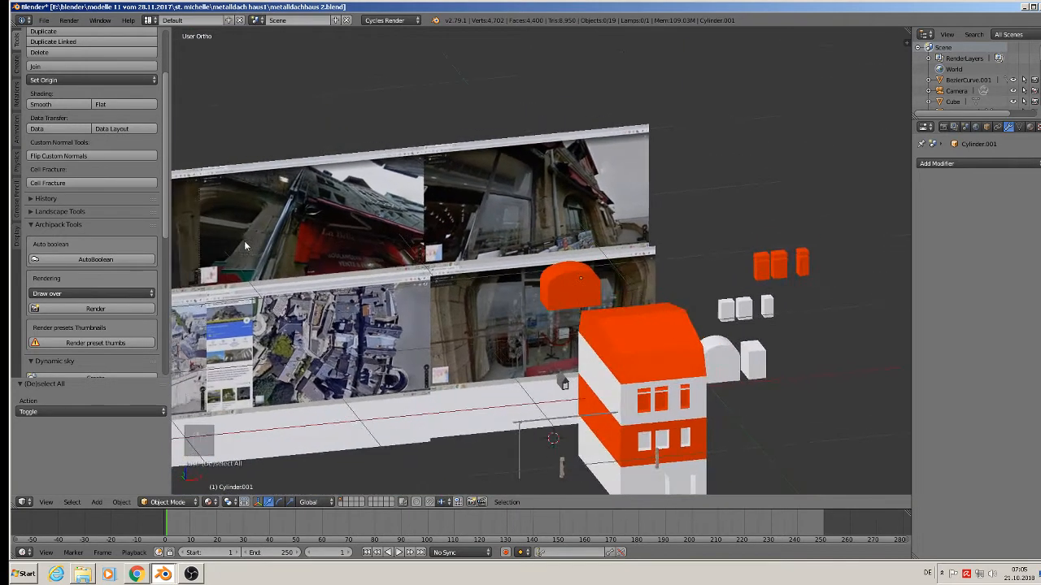
pyautogui.click(46, 21)
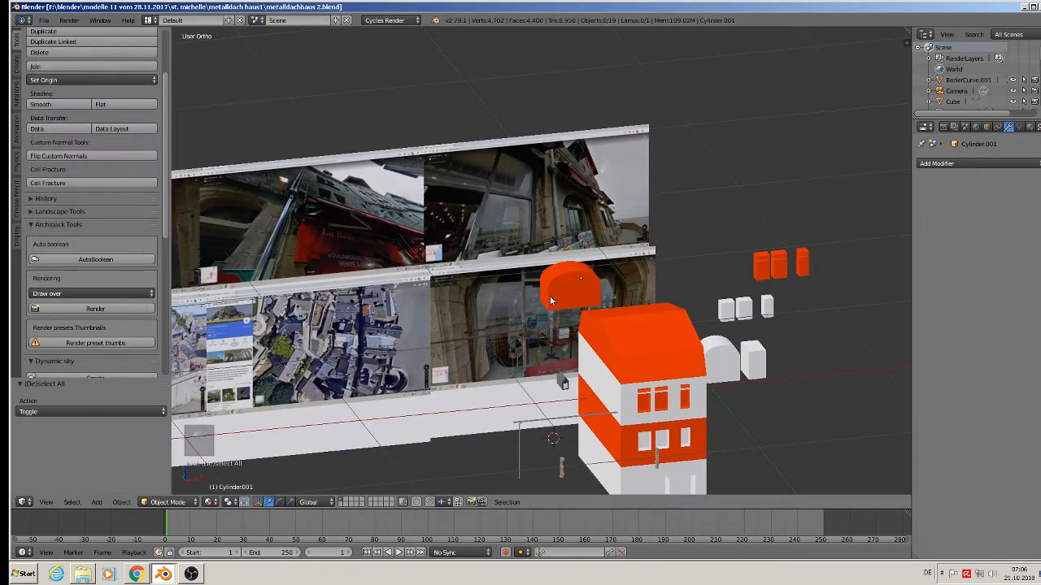
pyautogui.scroll(2, 553, 305)
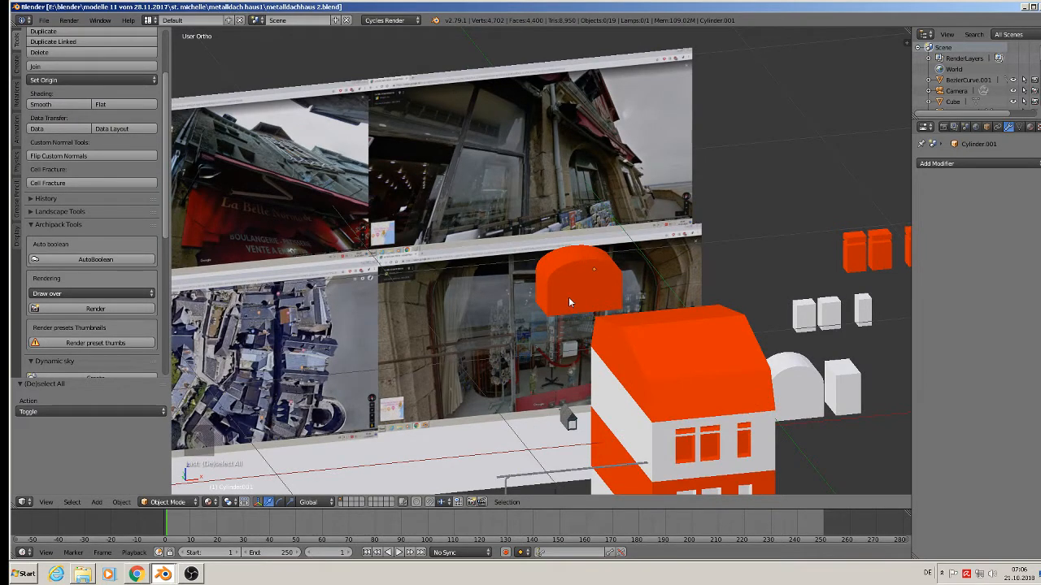
pyautogui.moveTo(568, 296); pyautogui.dragTo(597, 421, button='middle')
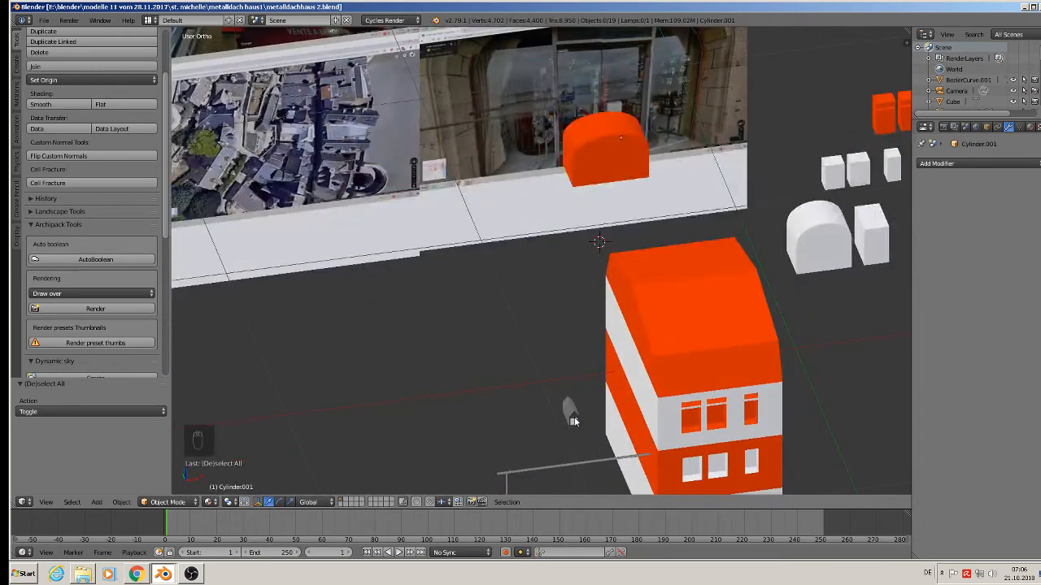
# Move the small stone dormer Cube.144 toward the house along X and set its origin to geometry.
pyautogui.rightClick(592, 422)
pyautogui.moveTo(594, 443); pyautogui.dragTo(736, 383)
pyautogui.moveTo(736, 383); pyautogui.dragTo(851, 392, button='middle')
pyautogui.scroll(4, 764, 398)
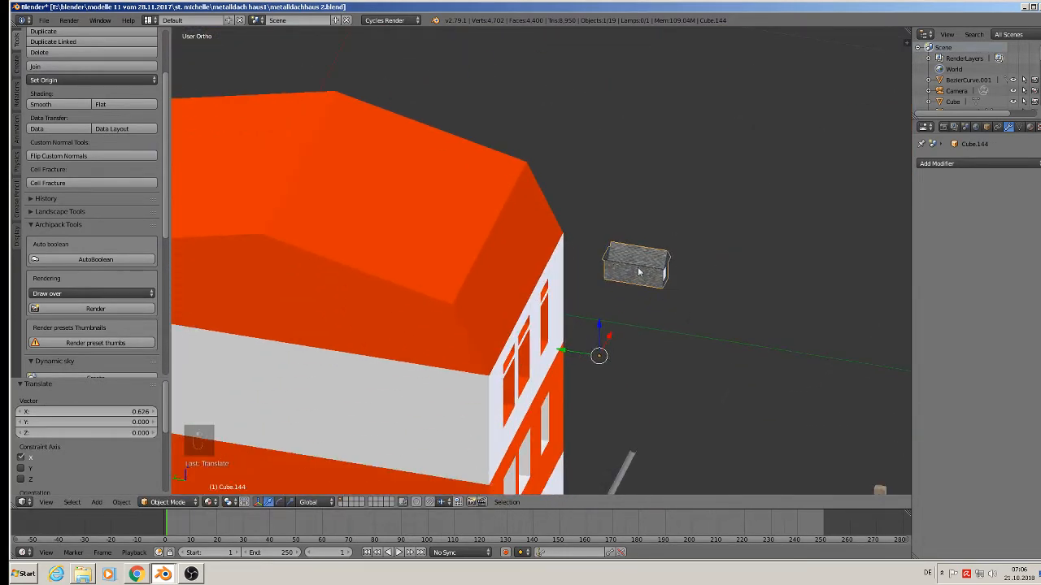
pyautogui.click(54, 81)
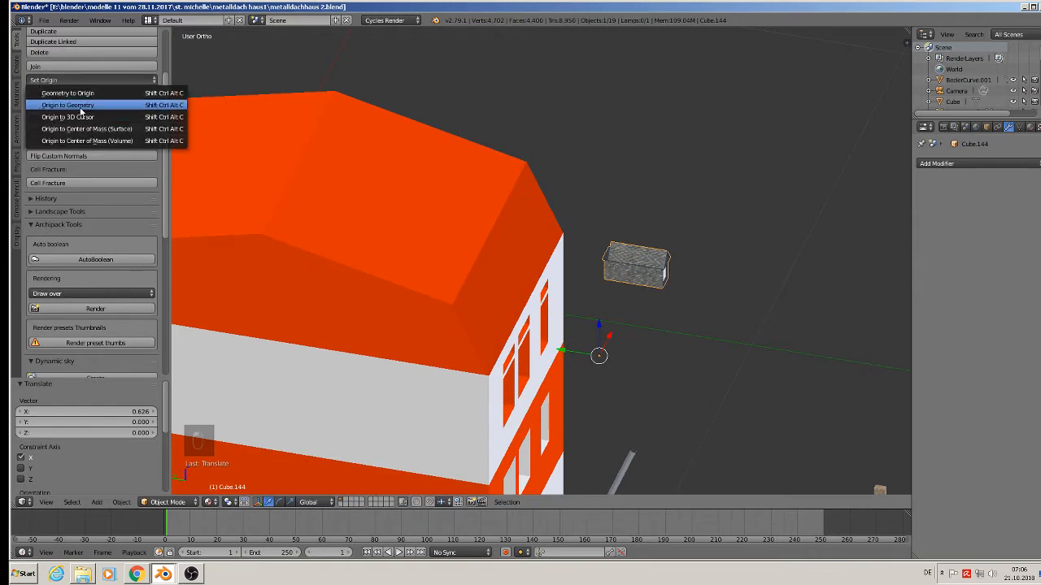
pyautogui.click(77, 111)
# Slide the dormer over the roof along Y, scale it up about 1.85 and lower it onto the slope.
pyautogui.moveTo(639, 269); pyautogui.dragTo(480, 242)
pyautogui.scroll(3, 461, 278)
pyautogui.press('s')
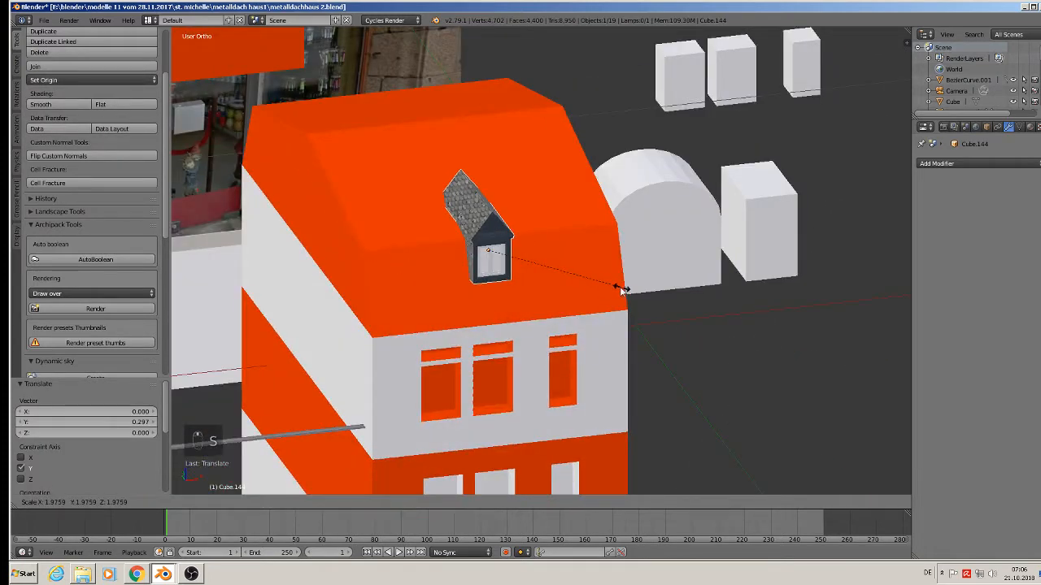
pyautogui.click(614, 291)
pyautogui.moveTo(486, 213); pyautogui.dragTo(489, 255)
pyautogui.moveTo(489, 255); pyautogui.dragTo(515, 289, button='middle')
pyautogui.moveTo(499, 285); pyautogui.dragTo(502, 284)
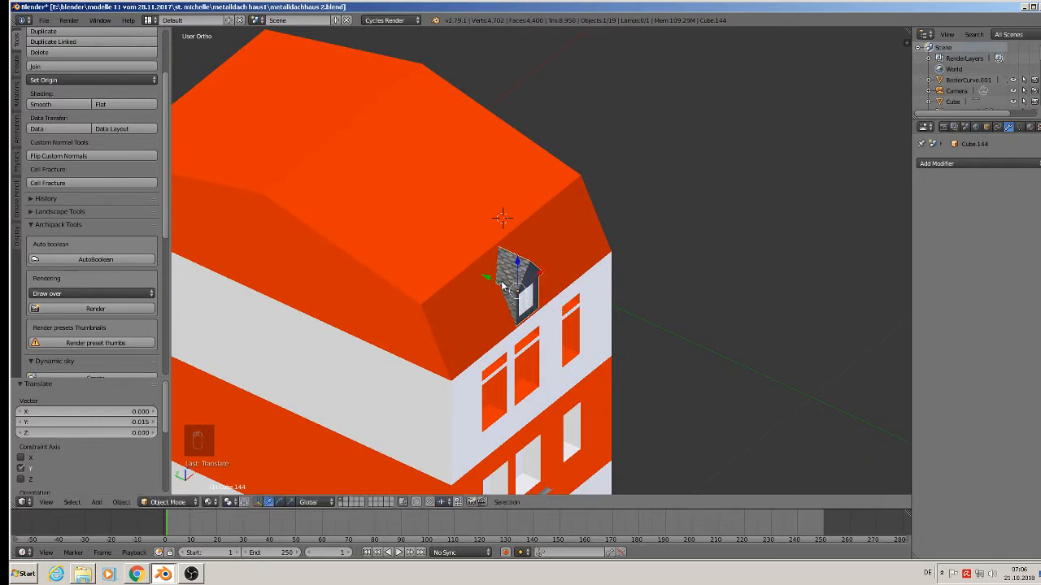
# From a near-front view, shift the dormer slightly along X.
pyautogui.scroll(-2, 508, 289)
pyautogui.moveTo(508, 289); pyautogui.dragTo(421, 252, button='middle')
pyautogui.moveTo(488, 305); pyautogui.dragTo(609, 328, button='middle')
pyautogui.scroll(-2, 492, 307)
pyautogui.press('g')
pyautogui.press('x')
pyautogui.click(521, 309)
pyautogui.scroll(3, 454, 317)
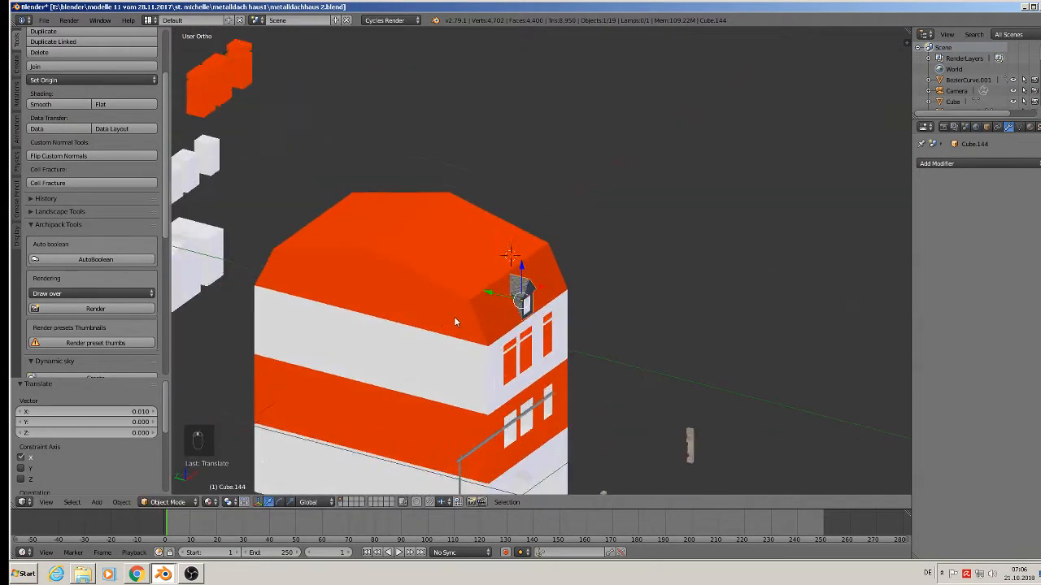
# Duplicate the dormer, slide the copy to the opposite slope and rotate it 180° about Z.
pyautogui.hotkey('shift', 'd')
pyautogui.click(460, 318)
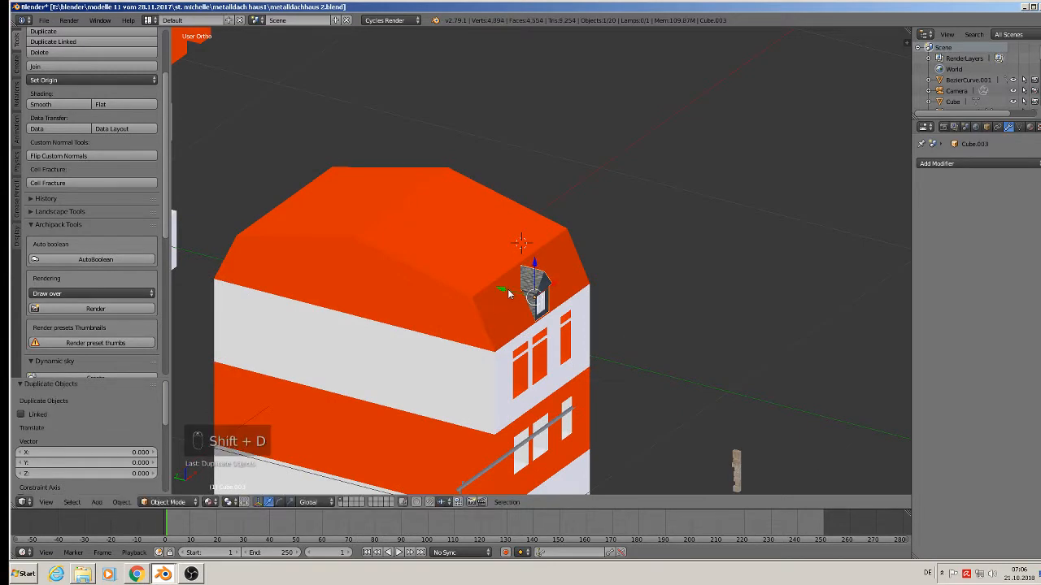
pyautogui.moveTo(507, 290); pyautogui.dragTo(248, 221)
pyautogui.keyDown('shift'); pyautogui.moveTo(318, 269); pyautogui.dragTo(513, 325, button='middle'); pyautogui.keyUp('shift')
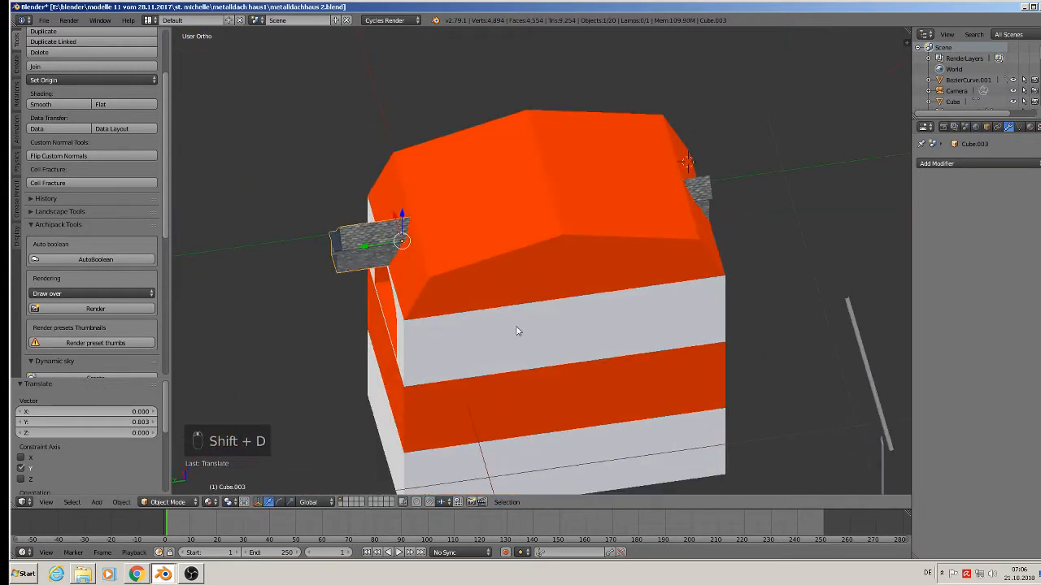
pyautogui.press('r')
pyautogui.press('z')
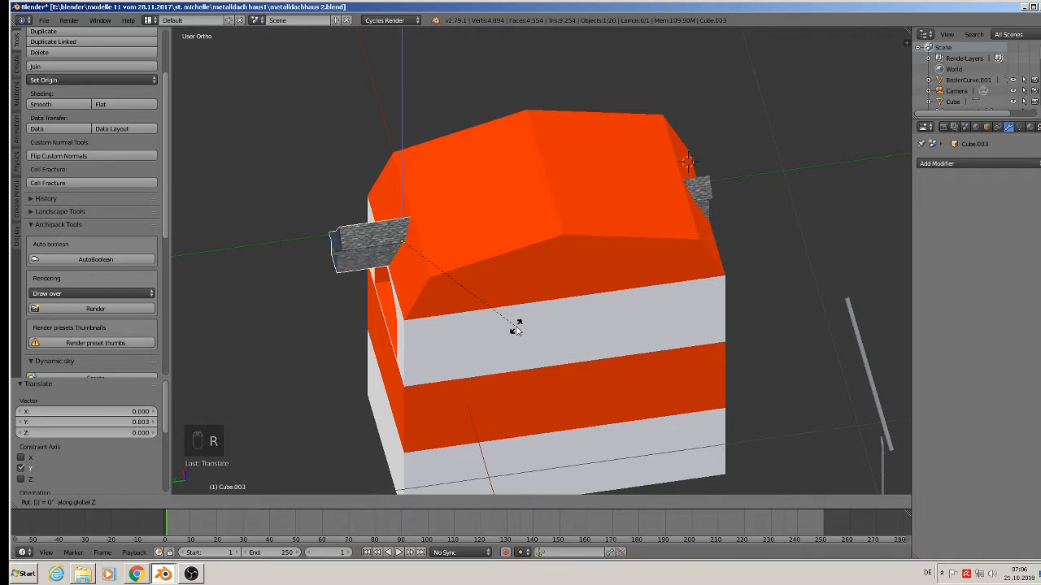
pyautogui.press('Escape')
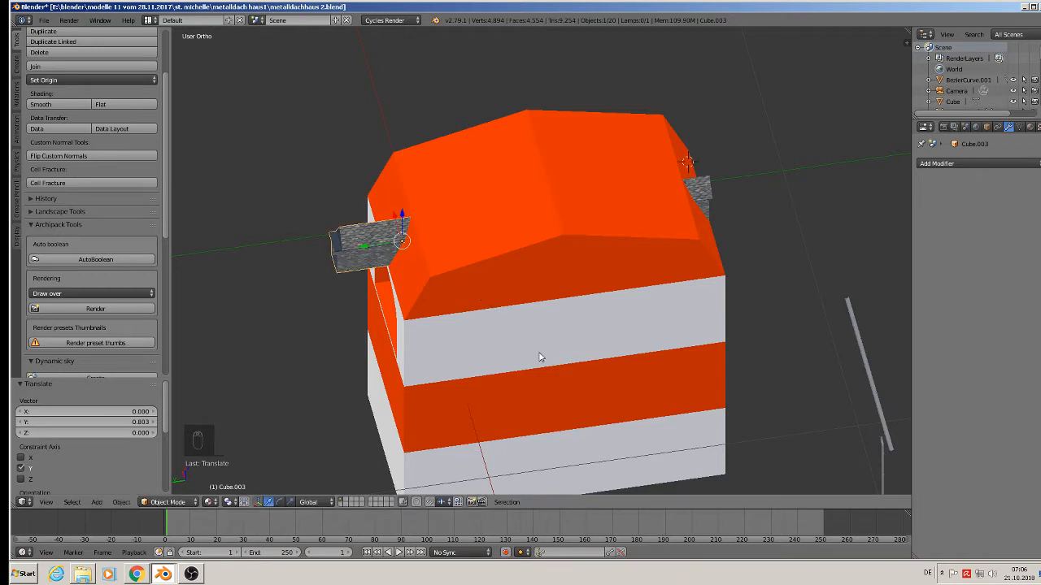
pyautogui.write('rz')
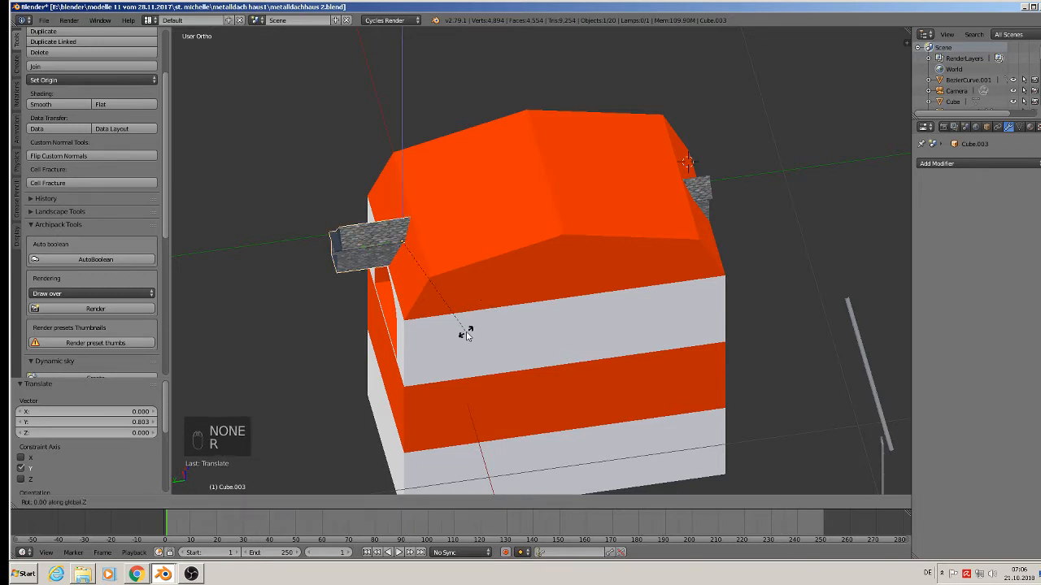
pyautogui.write('180')
pyautogui.press('Return')
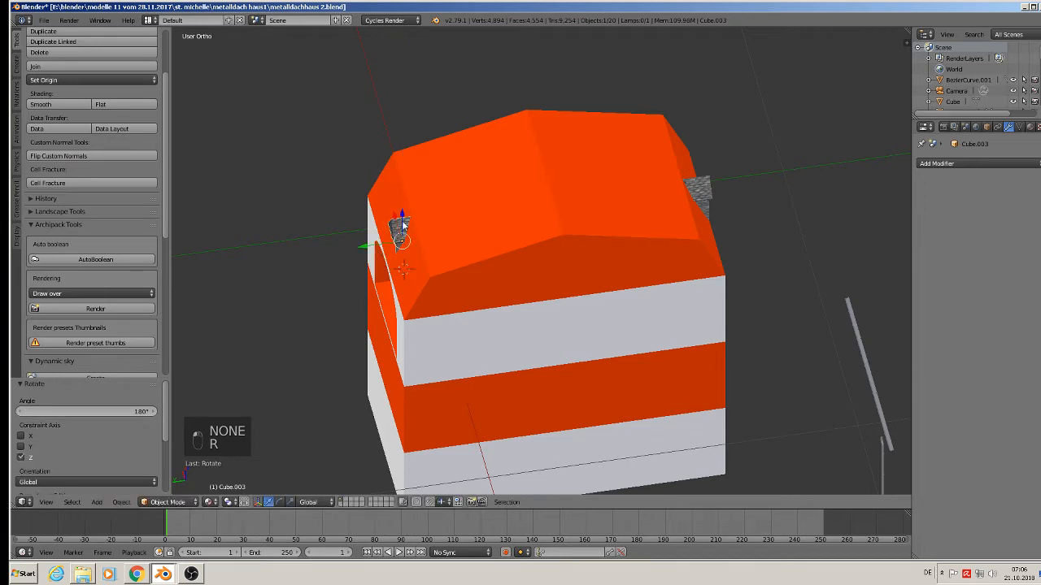
# Adjust the dormer copy's position along Y and deselect everything.
pyautogui.press('g')
pyautogui.press('y')
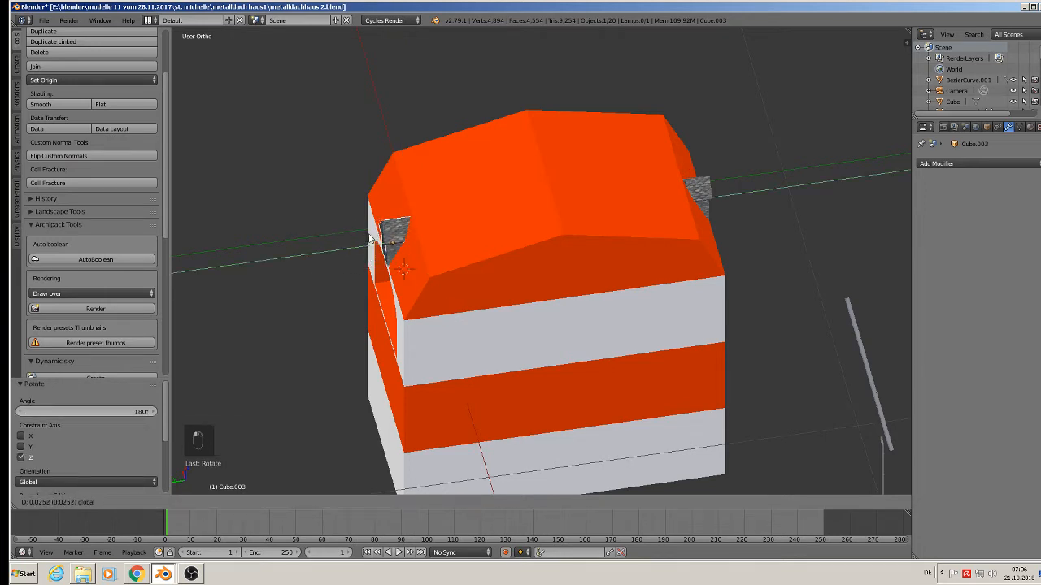
pyautogui.click(371, 237)
pyautogui.moveTo(374, 236); pyautogui.dragTo(442, 213, button='middle')
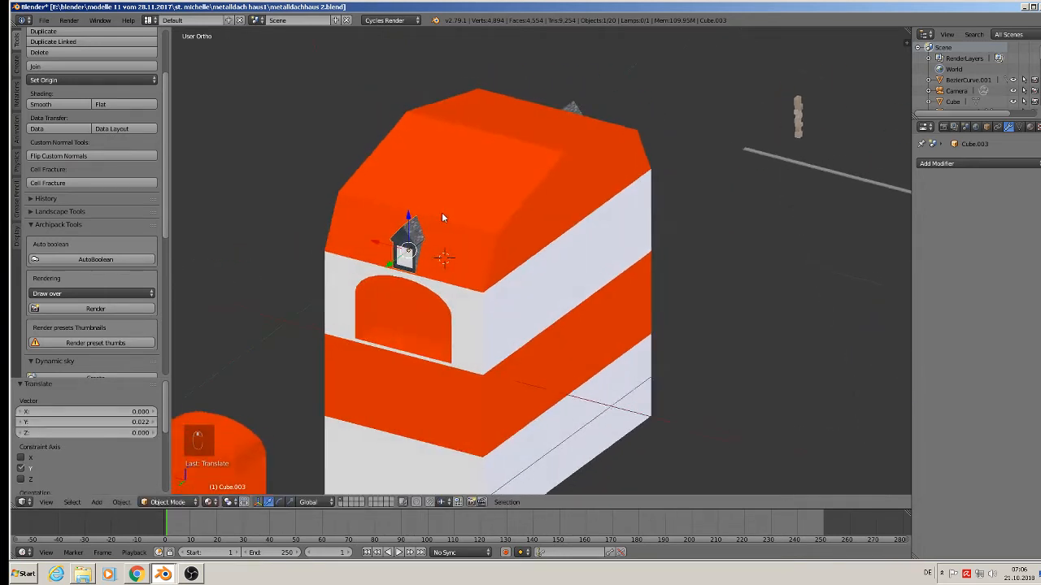
pyautogui.press('a')
# Save the blend file under its current name.
pyautogui.moveTo(508, 249); pyautogui.dragTo(356, 195, button='middle')
pyautogui.scroll(-3, 352, 242)
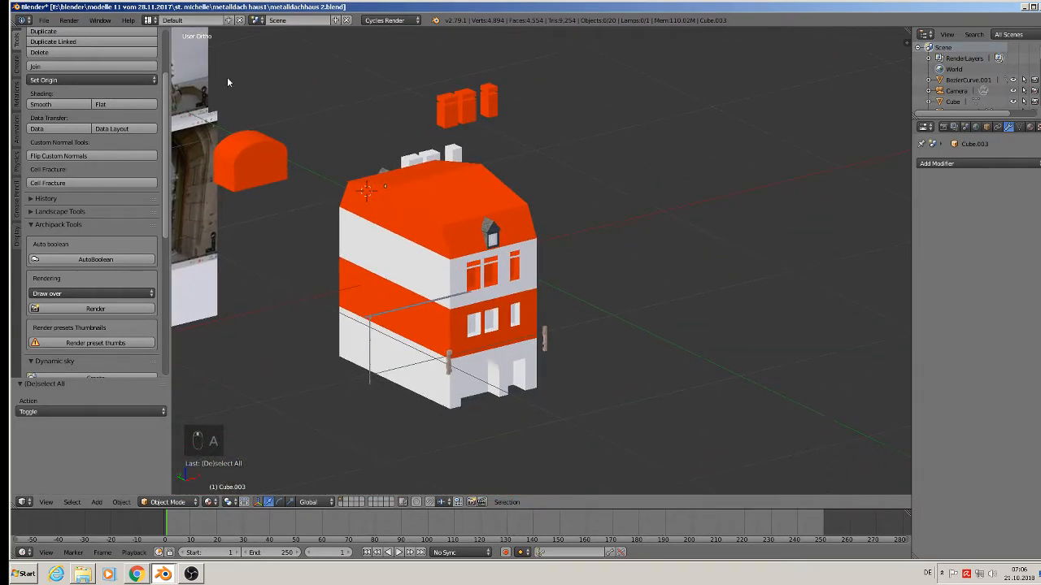
pyautogui.click(43, 19)
pyautogui.click(64, 113)
pyautogui.click(62, 99)
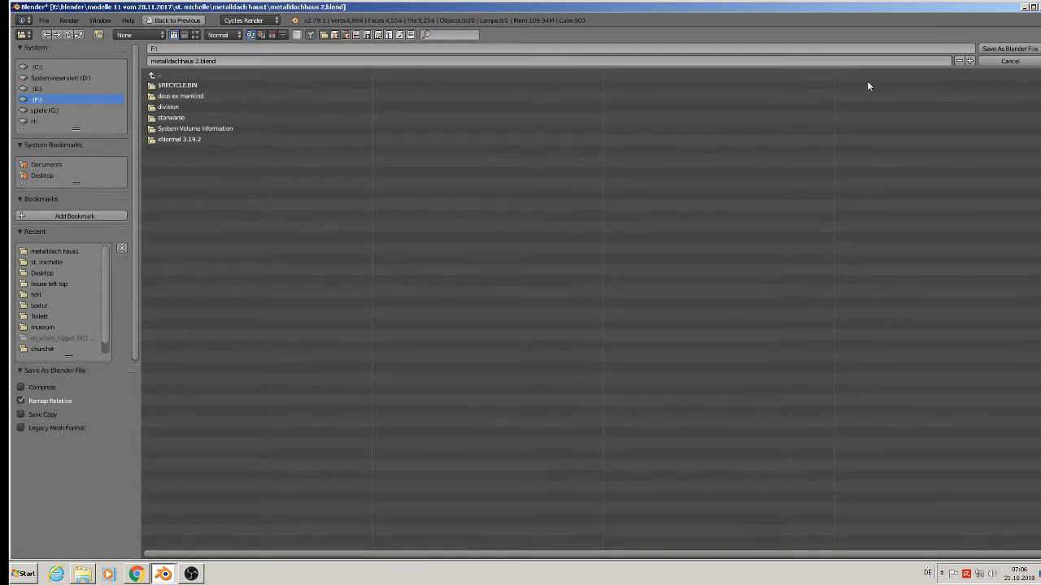
pyautogui.click(1009, 61)
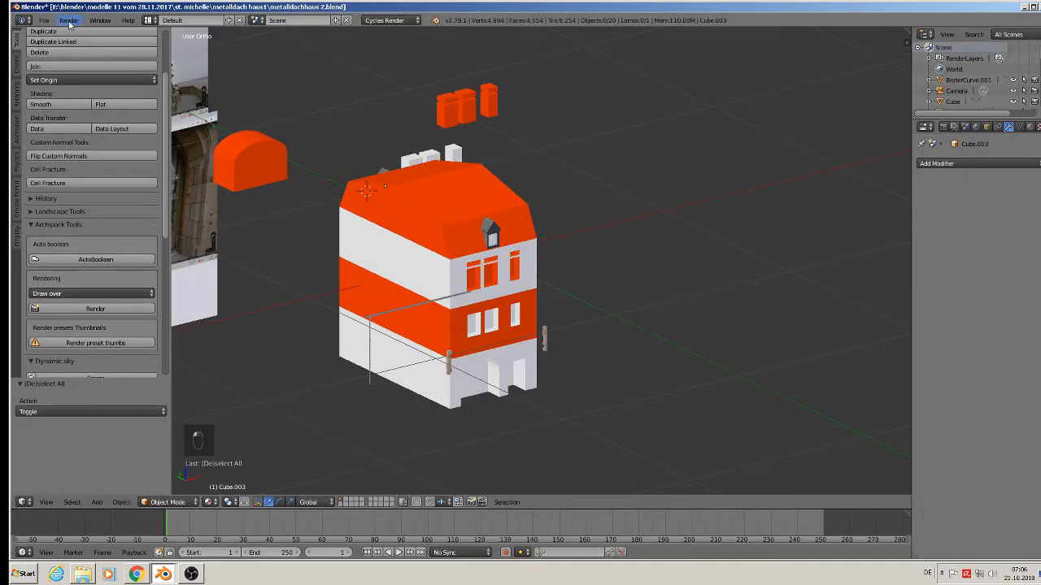
pyautogui.click(43, 20)
pyautogui.click(58, 103)
pyautogui.scroll(2, 455, 281)
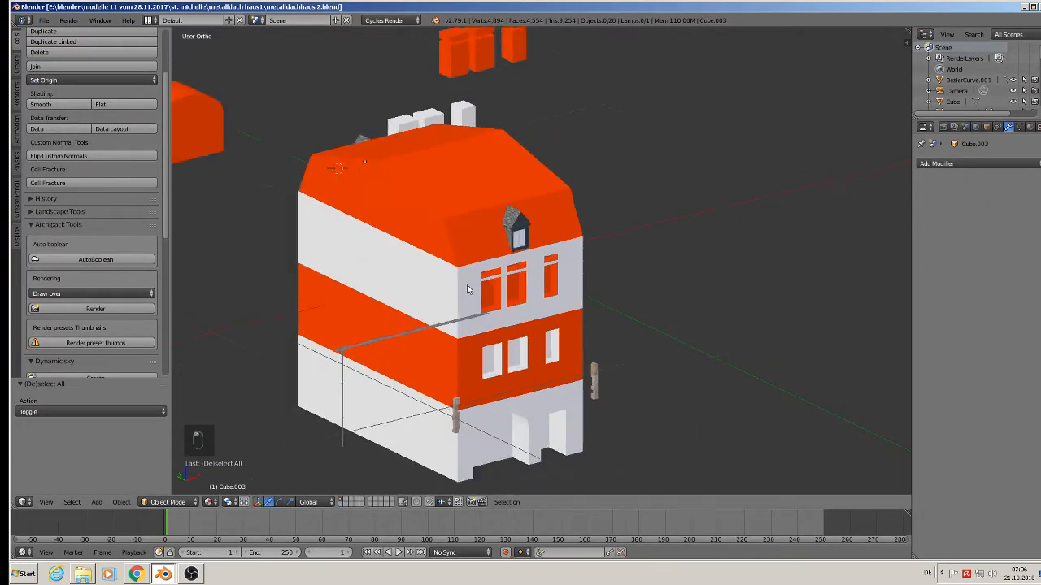
# Select the long grey gutter pipe together with its hooks.
pyautogui.scroll(-1, 467, 288)
pyautogui.moveTo(467, 288); pyautogui.dragTo(432, 337, button='middle')
pyautogui.scroll(4, 390, 331)
pyautogui.rightClick(348, 323)
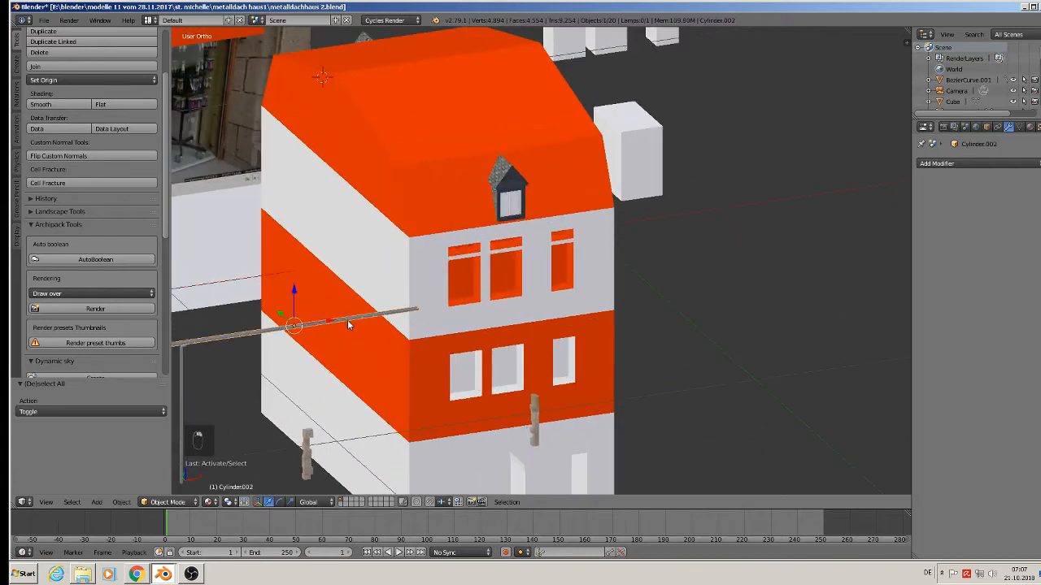
pyautogui.scroll(5, 293, 321)
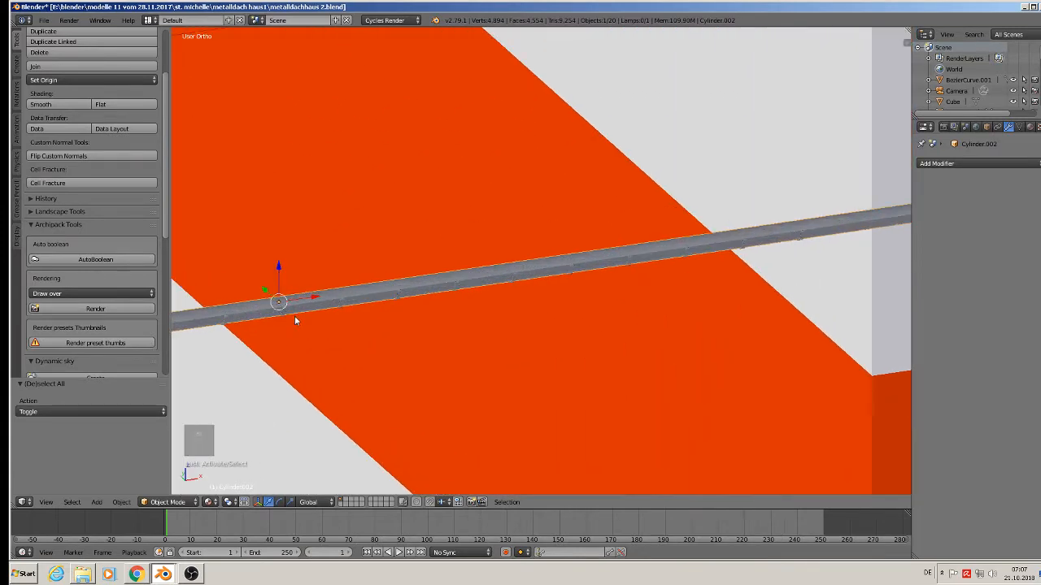
pyautogui.keyDown('shift'); pyautogui.rightClick(284, 315); pyautogui.keyUp('shift')
pyautogui.scroll(-8, 284, 316)
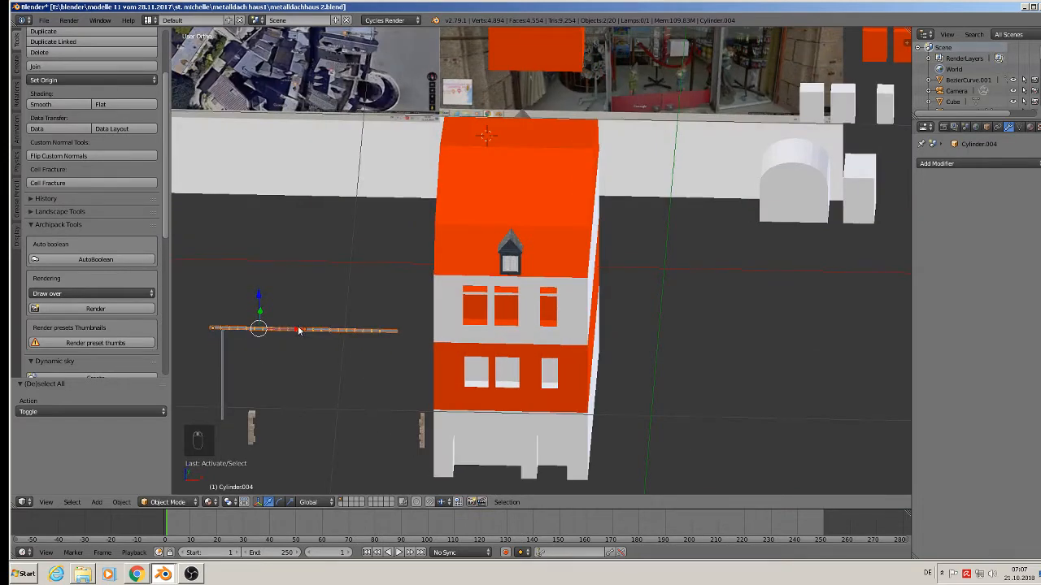
# In front view, move the gutter and hooks along X, Z and Y onto the front eaves.
pyautogui.press('KP_1')
pyautogui.moveTo(301, 332); pyautogui.dragTo(521, 331)
pyautogui.moveTo(482, 299); pyautogui.dragTo(481, 288)
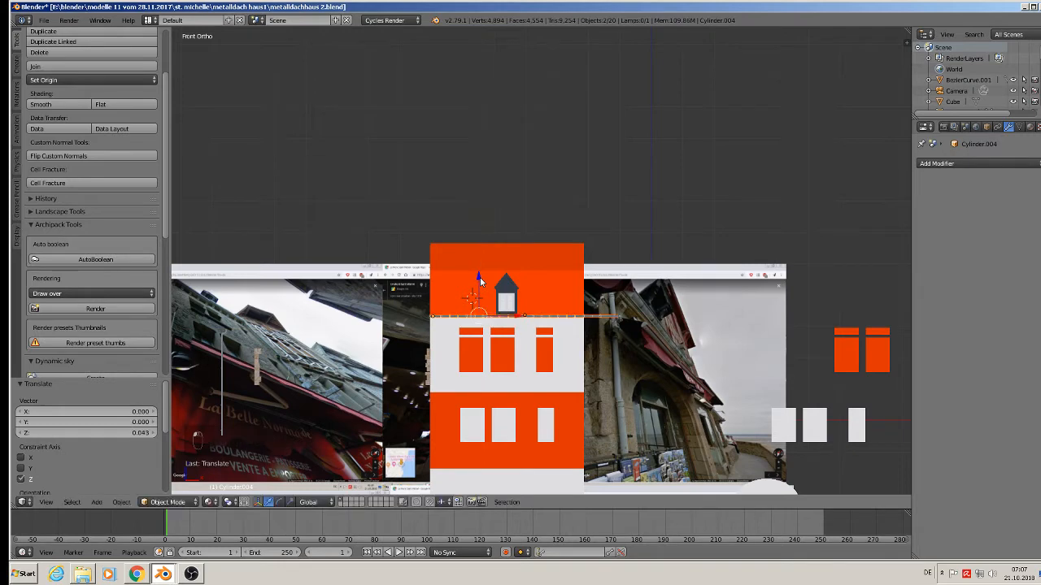
pyautogui.moveTo(481, 288); pyautogui.dragTo(699, 271, button='middle')
pyautogui.scroll(1, 518, 341)
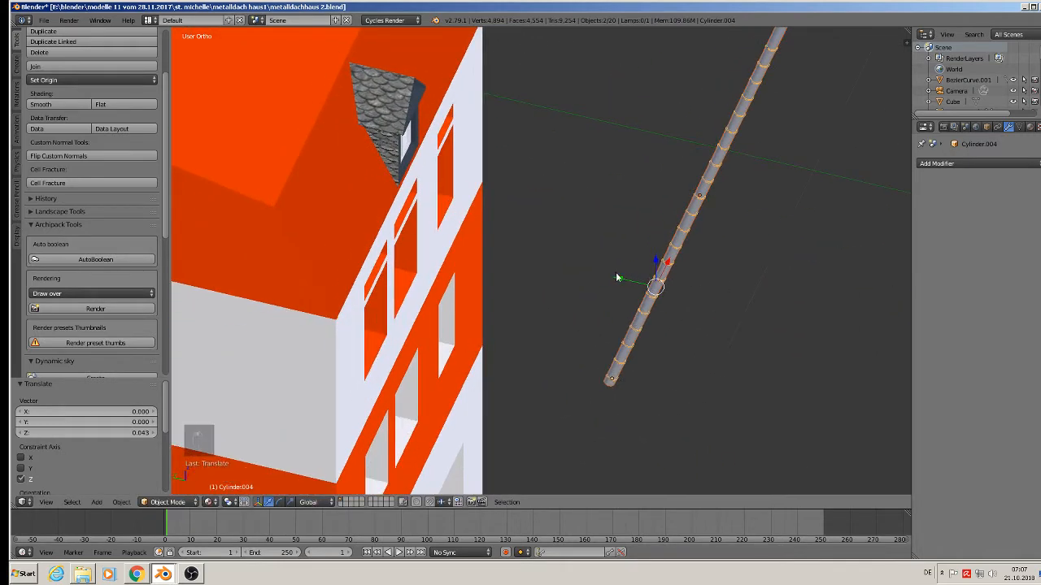
pyautogui.moveTo(620, 276); pyautogui.dragTo(342, 233)
pyautogui.scroll(1, 356, 246)
pyautogui.moveTo(363, 249); pyautogui.dragTo(288, 212, button='middle')
pyautogui.scroll(-4, 290, 213)
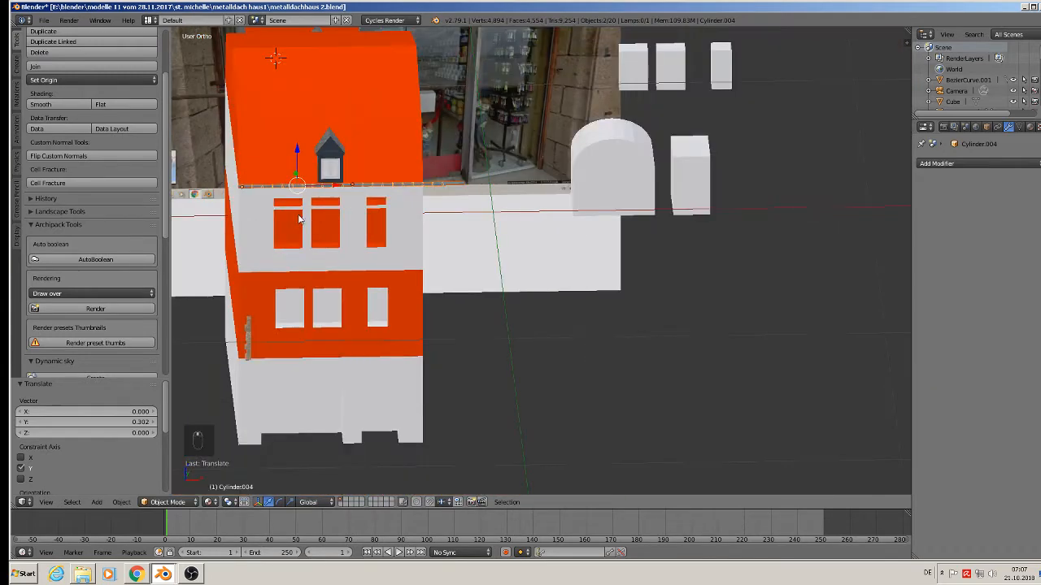
# Duplicate the gutter and hooks and slide the copy sideways along X.
pyautogui.keyDown('shift'); pyautogui.moveTo(419, 233); pyautogui.dragTo(607, 226, button='middle'); pyautogui.keyUp('shift')
pyautogui.moveTo(600, 236); pyautogui.dragTo(567, 267, button='middle')
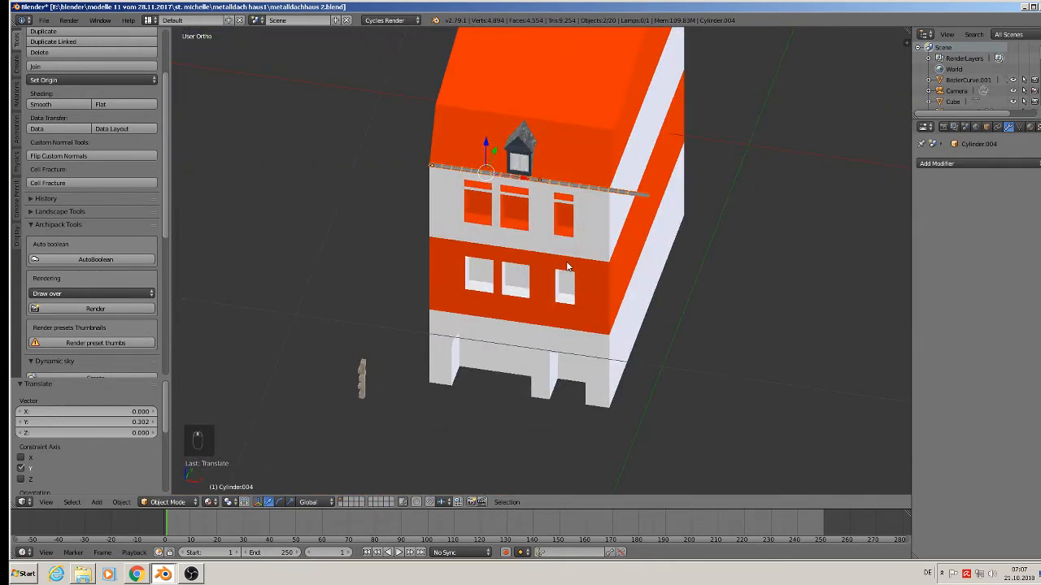
pyautogui.hotkey('shift', 'd')
pyautogui.moveTo(529, 179); pyautogui.dragTo(215, 102)
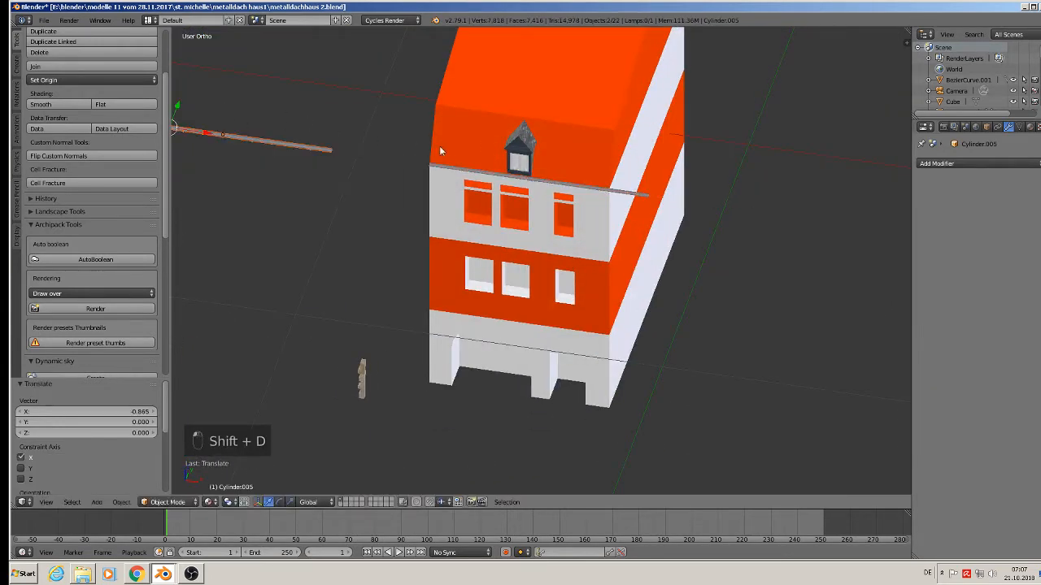
# In Edit Mode, move the gutter's end along X so it stops at the building corner.
pyautogui.scroll(8, 482, 174)
pyautogui.moveTo(575, 270); pyautogui.dragTo(546, 243, button='middle')
pyautogui.scroll(-3, 547, 243)
pyautogui.scroll(2, 638, 334)
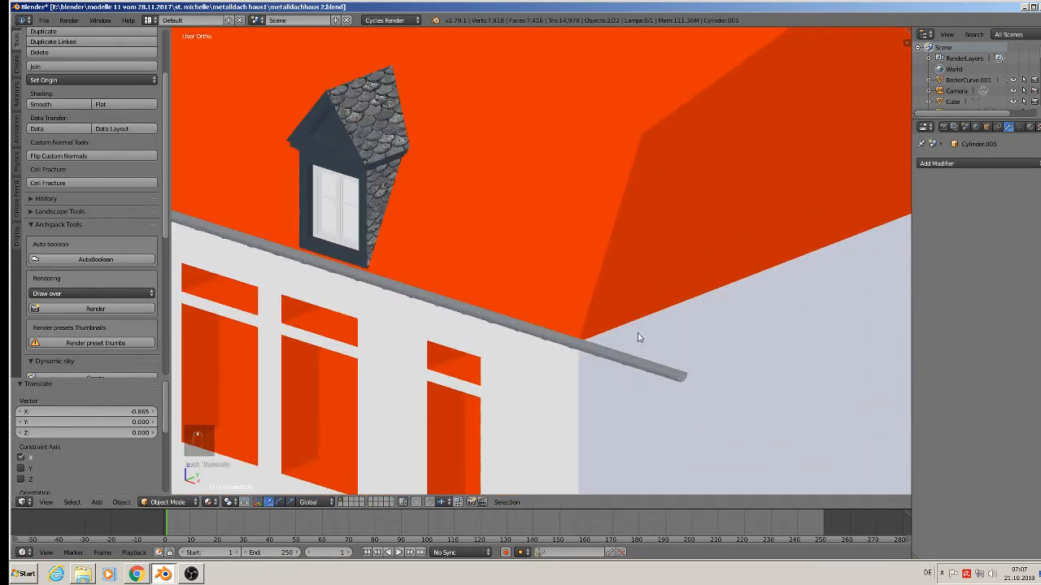
pyautogui.moveTo(624, 345); pyautogui.dragTo(637, 341, button='middle')
pyautogui.rightClick(690, 252)
pyautogui.press('Tab')
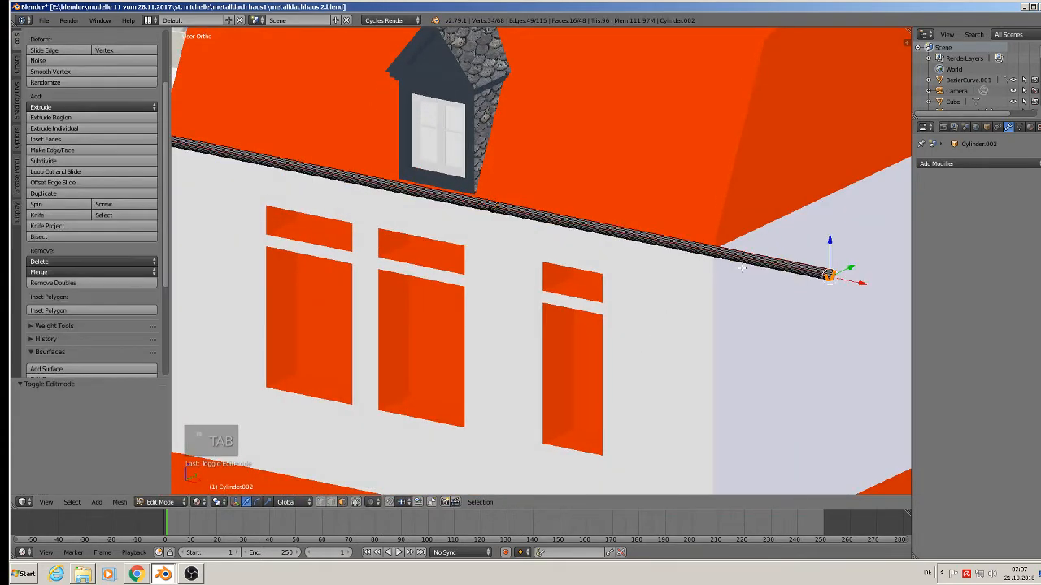
pyautogui.scroll(-3, 720, 279)
pyautogui.scroll(5, 719, 279)
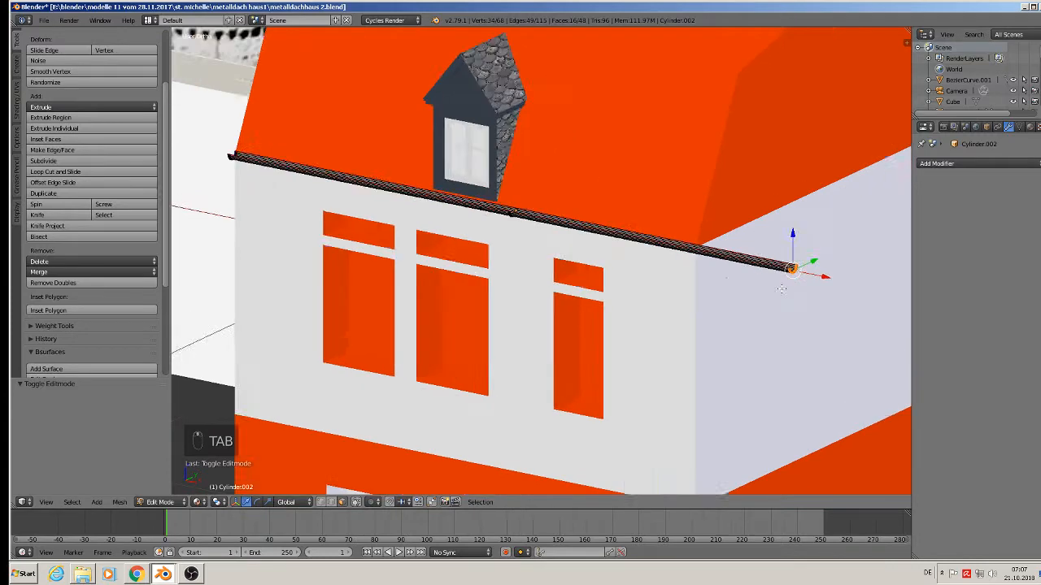
pyautogui.press('g')
pyautogui.press('x')
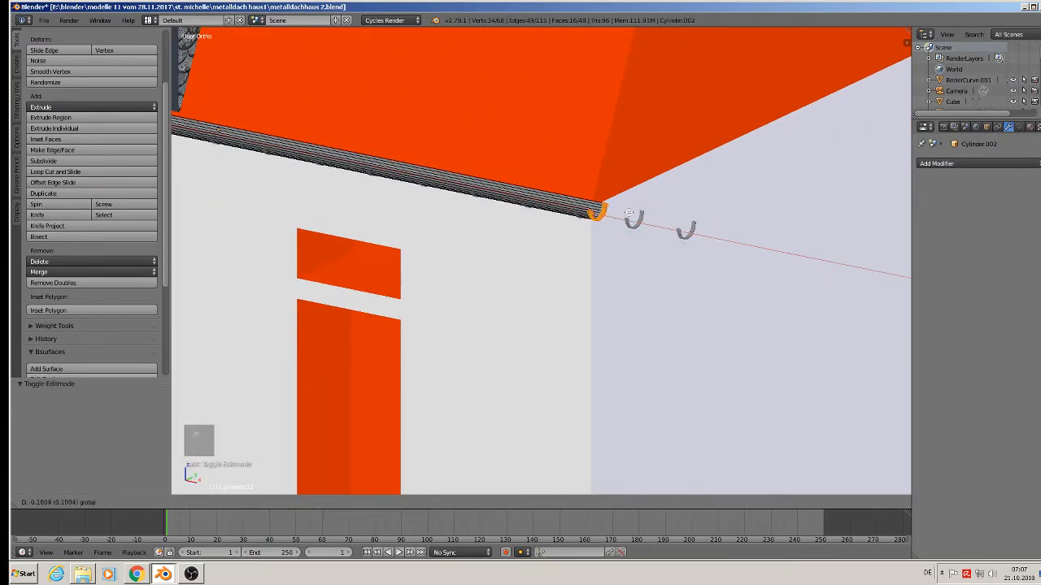
pyautogui.click(613, 209)
pyautogui.scroll(-3, 616, 240)
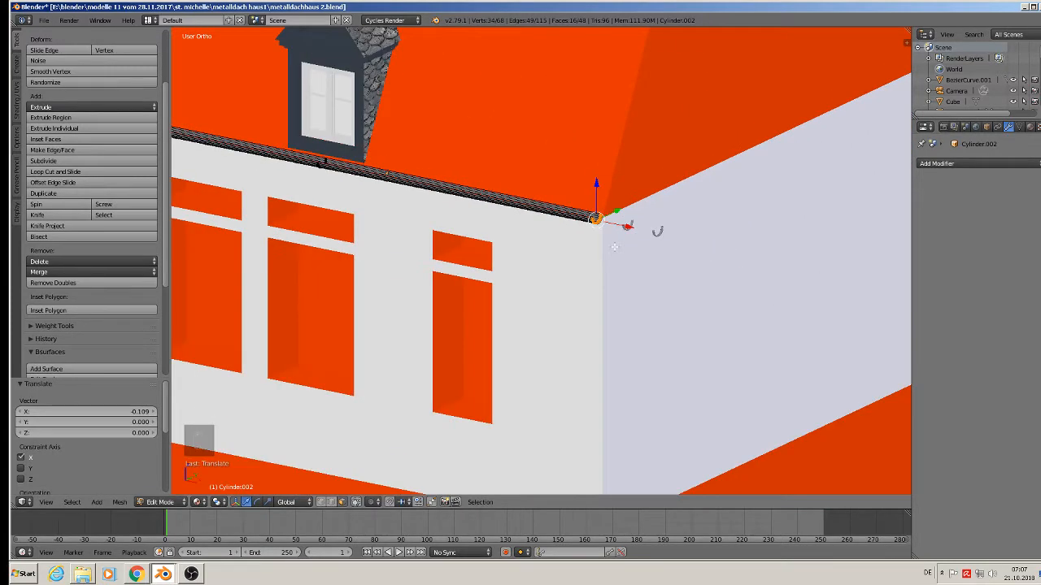
pyautogui.press('Tab')
# Select and delete the two stray hooks beyond the building corner.
pyautogui.rightClick(626, 222)
pyautogui.press('Tab')
pyautogui.scroll(4, 626, 235)
pyautogui.press('a')
pyautogui.press('a')
pyautogui.press('a')
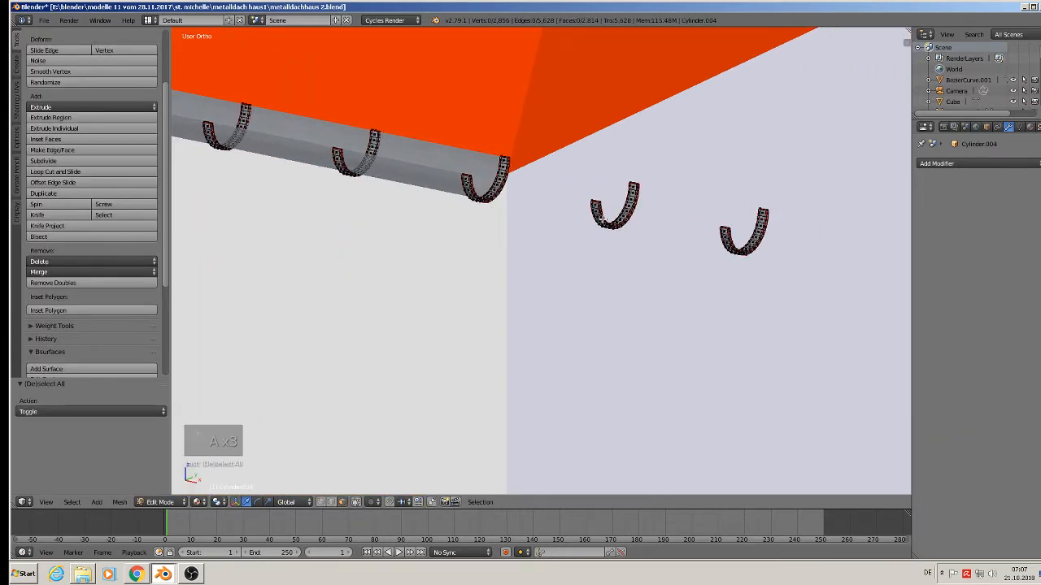
pyautogui.press('l')
pyautogui.press('l')
pyautogui.press('l')
pyautogui.press('l')
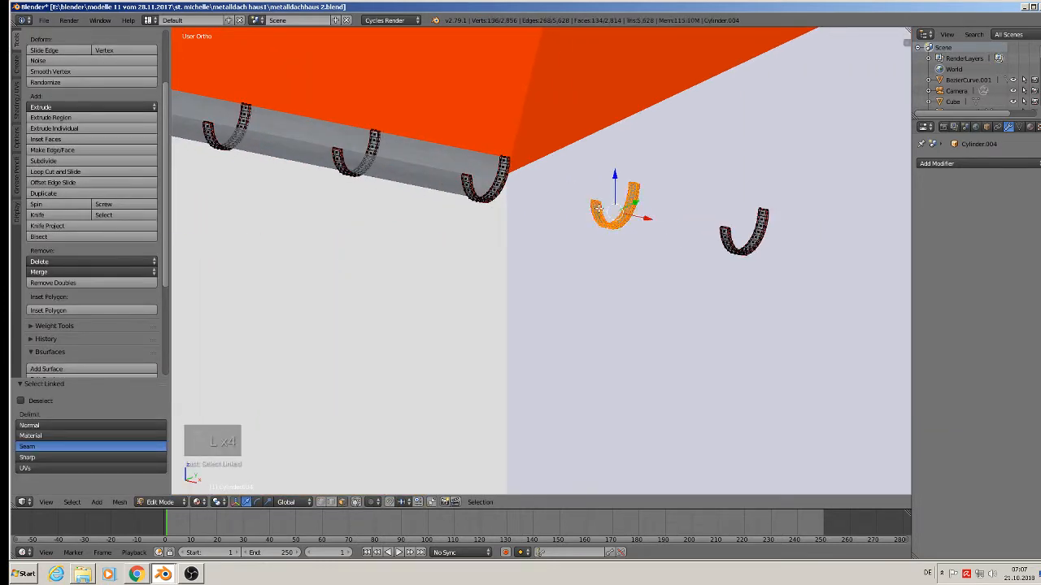
pyautogui.click(325, 504)
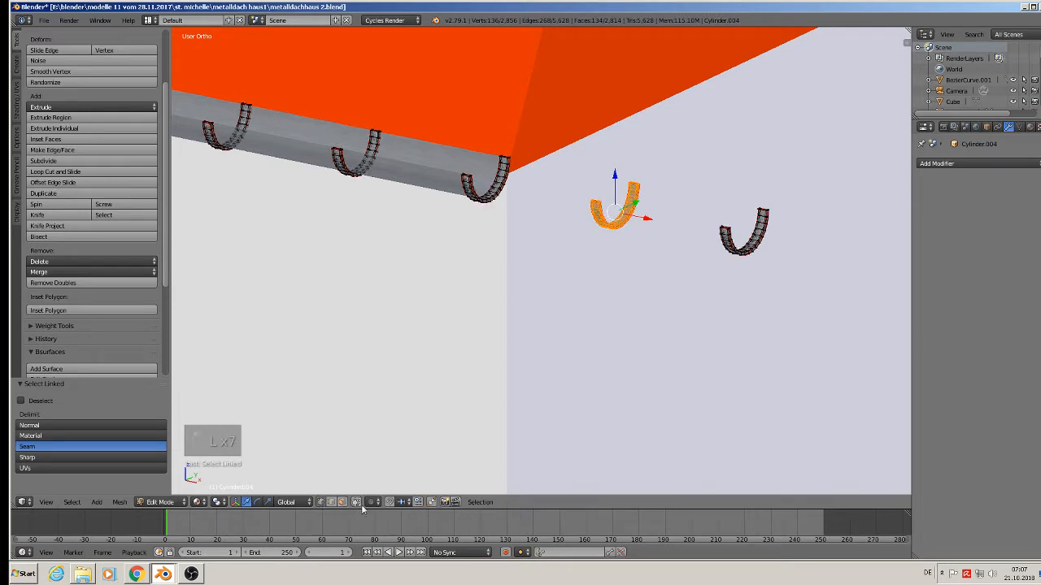
pyautogui.press('l')
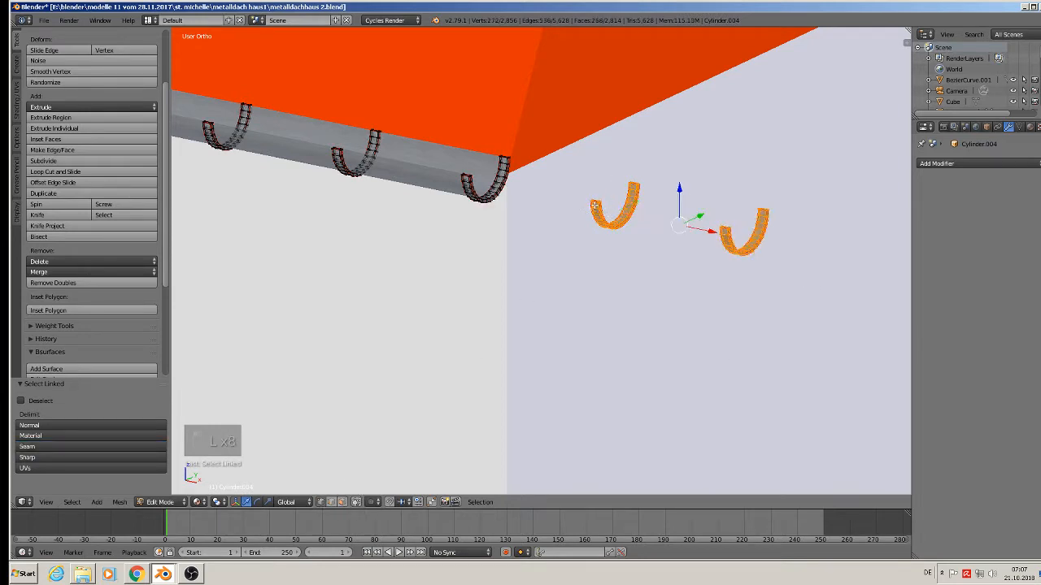
pyautogui.press('x')
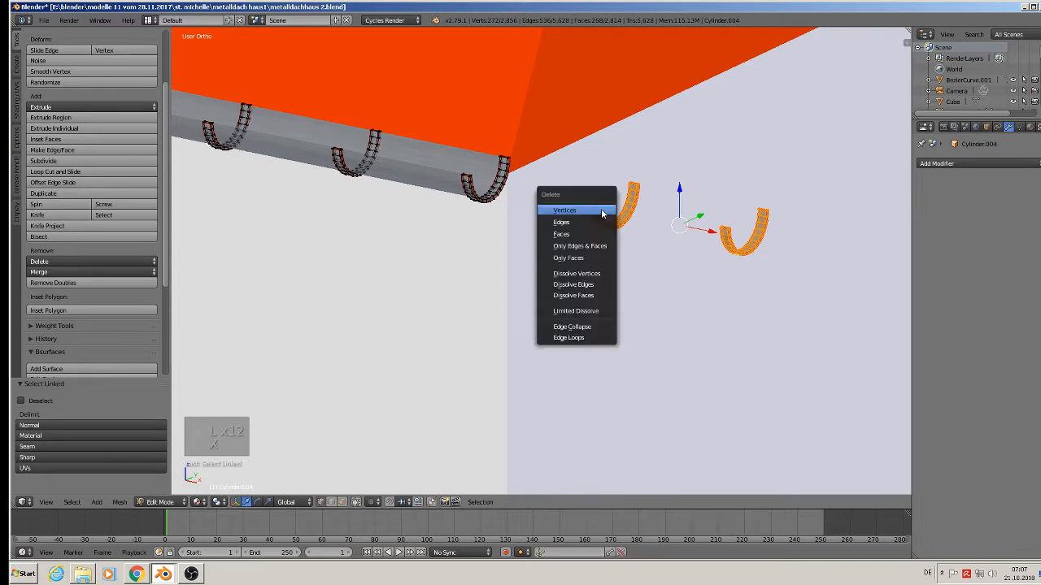
pyautogui.click(602, 212)
# Fill the open edge loop of the end hook with a face.
pyautogui.scroll(2, 476, 190)
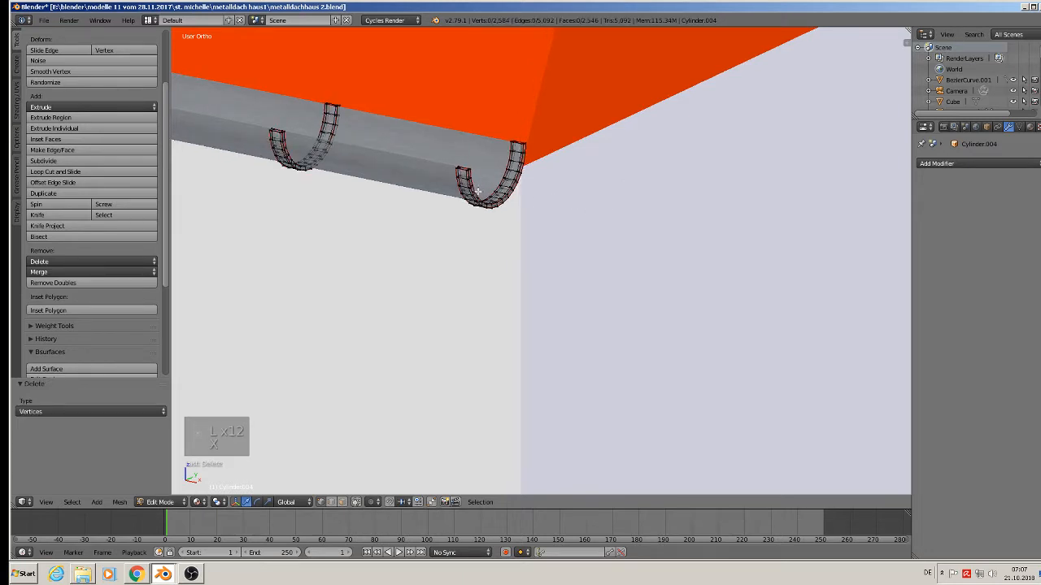
pyautogui.keyDown('alt'); pyautogui.rightClick(477, 191); pyautogui.keyUp('alt')
pyautogui.press('f')
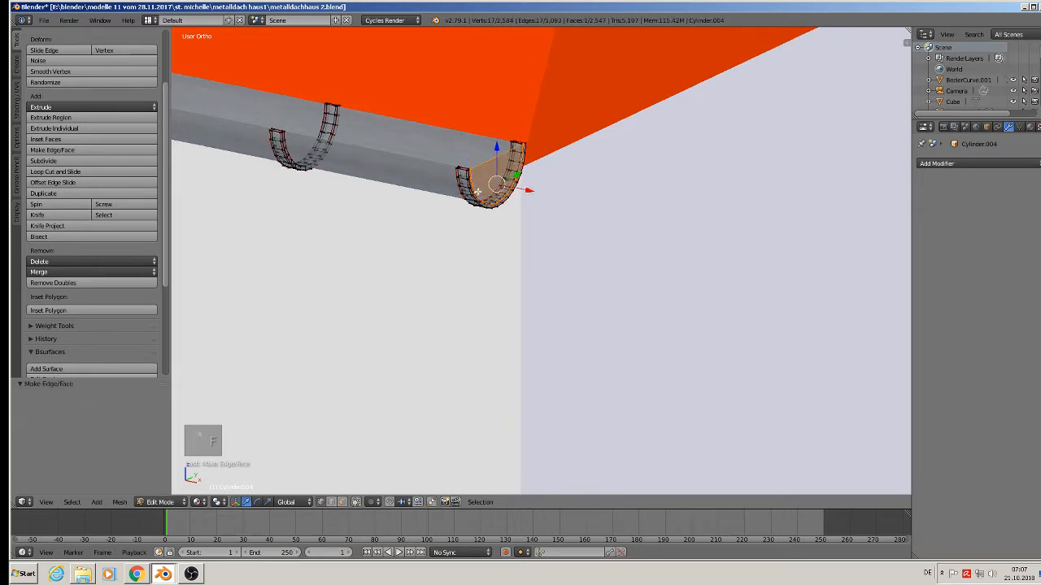
pyautogui.press('Tab')
# Cap the gutter's open left end loop with a face.
pyautogui.scroll(-5, 442, 268)
pyautogui.keyDown('shift'); pyautogui.scroll(-2, 357, 264); pyautogui.keyUp('shift')
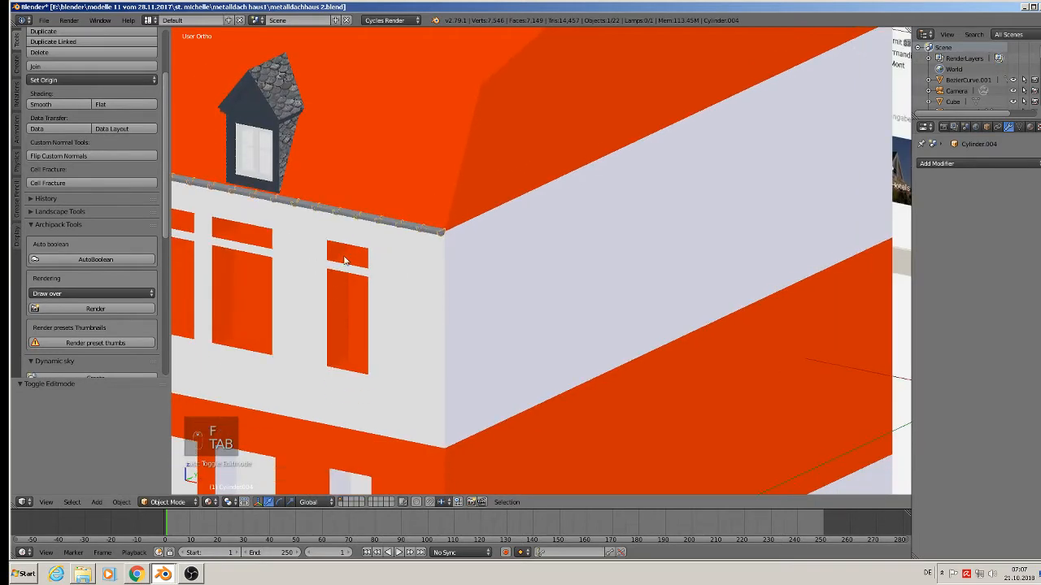
pyautogui.keyDown('shift'); pyautogui.moveTo(347, 257); pyautogui.dragTo(772, 301, button='middle'); pyautogui.keyUp('shift')
pyautogui.scroll(9, 479, 197)
pyautogui.press('Tab')
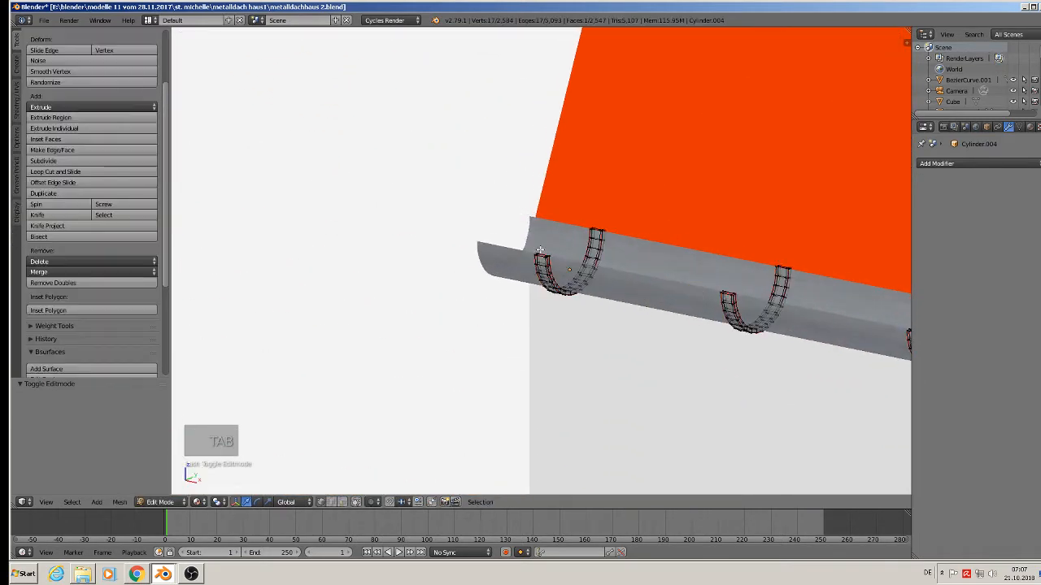
pyautogui.press('Tab')
pyautogui.rightClick(504, 257)
pyautogui.press('Tab')
pyautogui.keyDown('alt'); pyautogui.rightClick(530, 232); pyautogui.keyUp('alt')
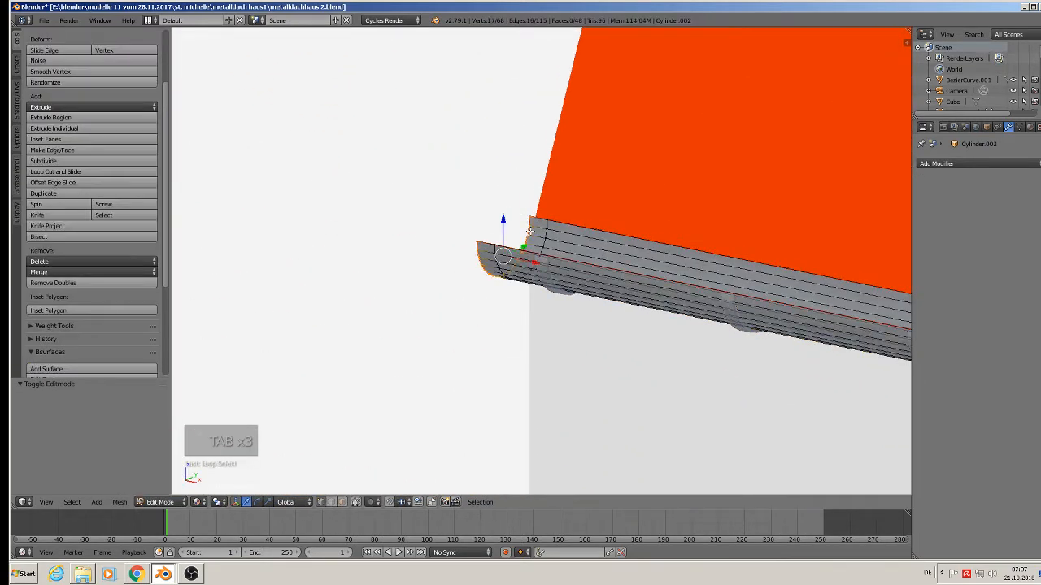
pyautogui.press('f')
pyautogui.press('Tab')
pyautogui.scroll(-8, 577, 353)
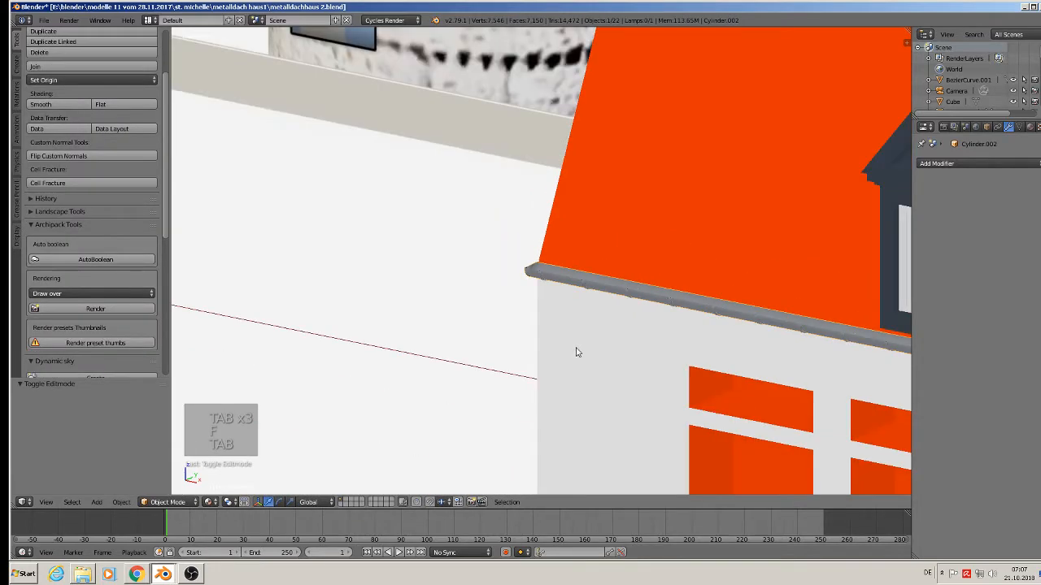
pyautogui.scroll(-5, 607, 372)
pyautogui.scroll(4, 412, 286)
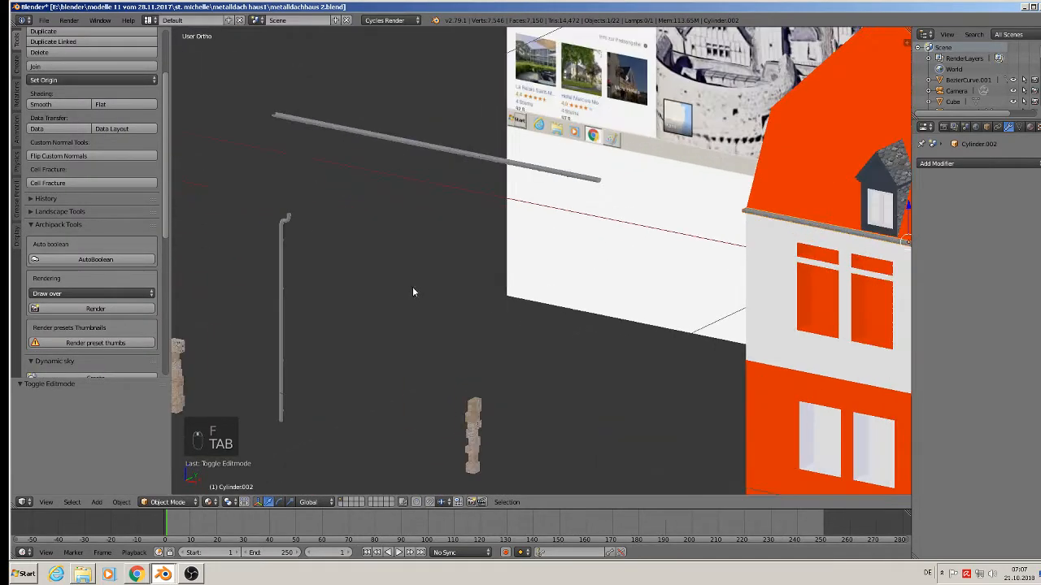
# Duplicate the existing downpipe and move the copy along X toward the house wall.
pyautogui.rightClick(283, 218)
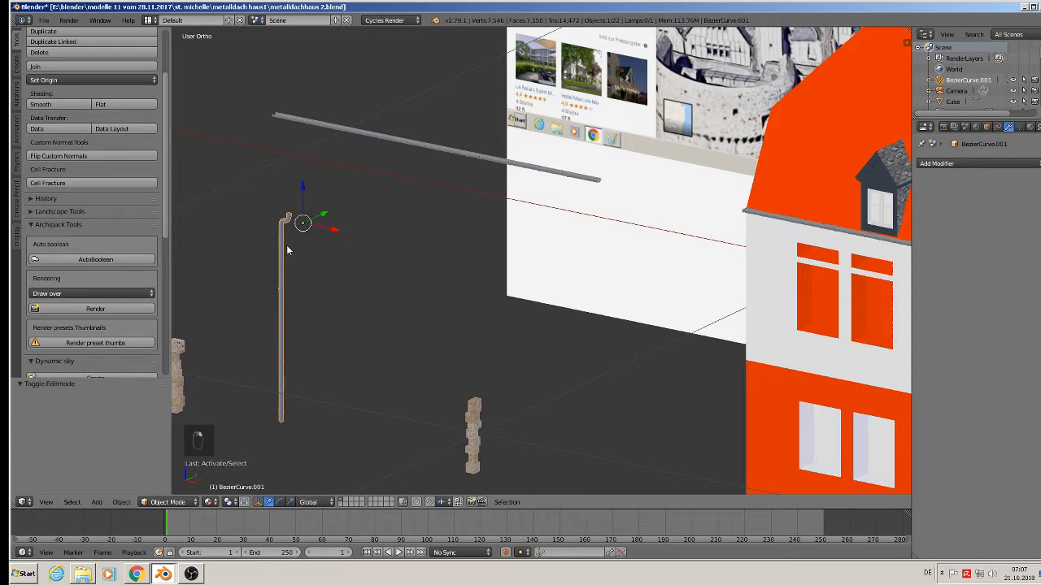
pyautogui.hotkey('shift', 'd')
pyautogui.press('x')
pyautogui.click(759, 384)
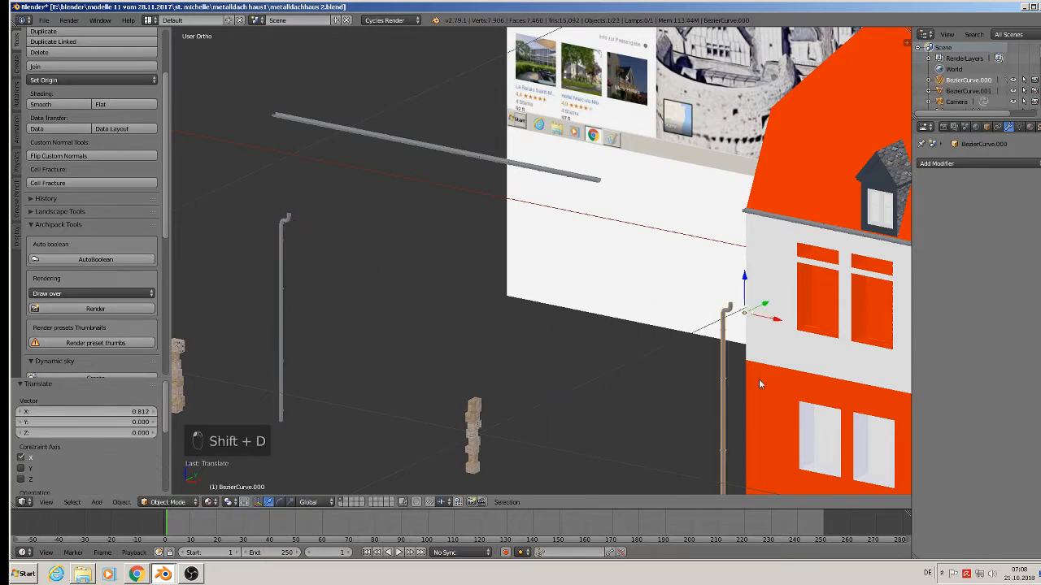
pyautogui.moveTo(758, 379); pyautogui.dragTo(802, 371, button='middle')
pyautogui.moveTo(759, 353); pyautogui.dragTo(205, 272)
# Position the downpipe copy at the front corner, just off the wall and raised to the gutter.
pyautogui.keyDown('shift'); pyautogui.moveTo(202, 275); pyautogui.dragTo(510, 206, button='middle'); pyautogui.keyUp('shift')
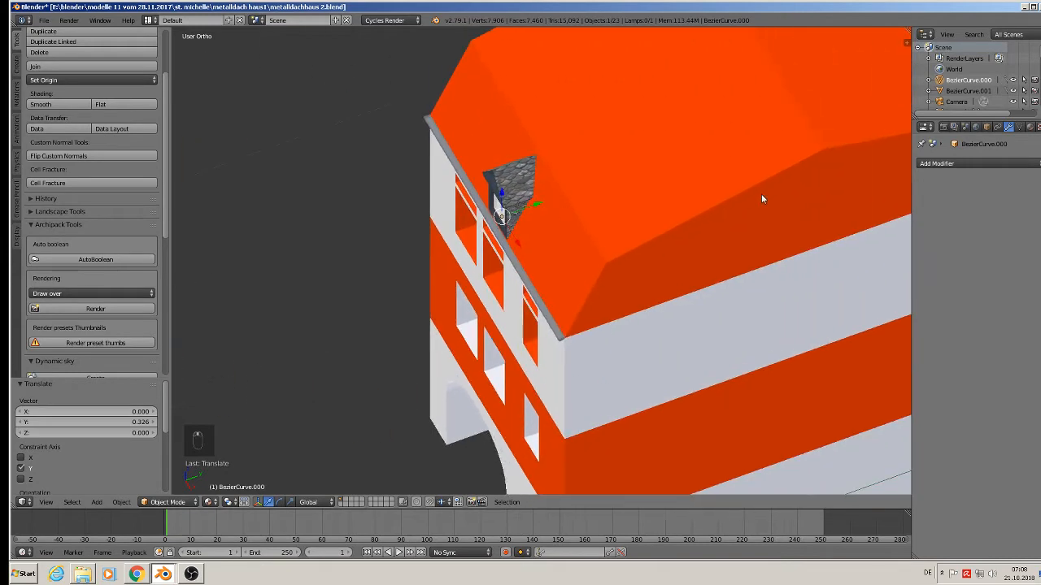
pyautogui.moveTo(539, 205); pyautogui.dragTo(499, 219)
pyautogui.moveTo(476, 254); pyautogui.dragTo(632, 198, button='middle')
pyautogui.scroll(2, 559, 198)
pyautogui.moveTo(476, 187); pyautogui.dragTo(346, 170)
pyautogui.moveTo(361, 174); pyautogui.dragTo(226, 246, button='middle')
pyautogui.moveTo(312, 216); pyautogui.dragTo(318, 172)
pyautogui.moveTo(321, 174); pyautogui.dragTo(410, 217, button='middle')
# Check from the front view that the new downpipe's top meets the gutter end.
pyautogui.keyDown('shift'); pyautogui.moveTo(403, 331); pyautogui.dragTo(473, 260, button='middle'); pyautogui.keyUp('shift')
pyautogui.press('KP_1')
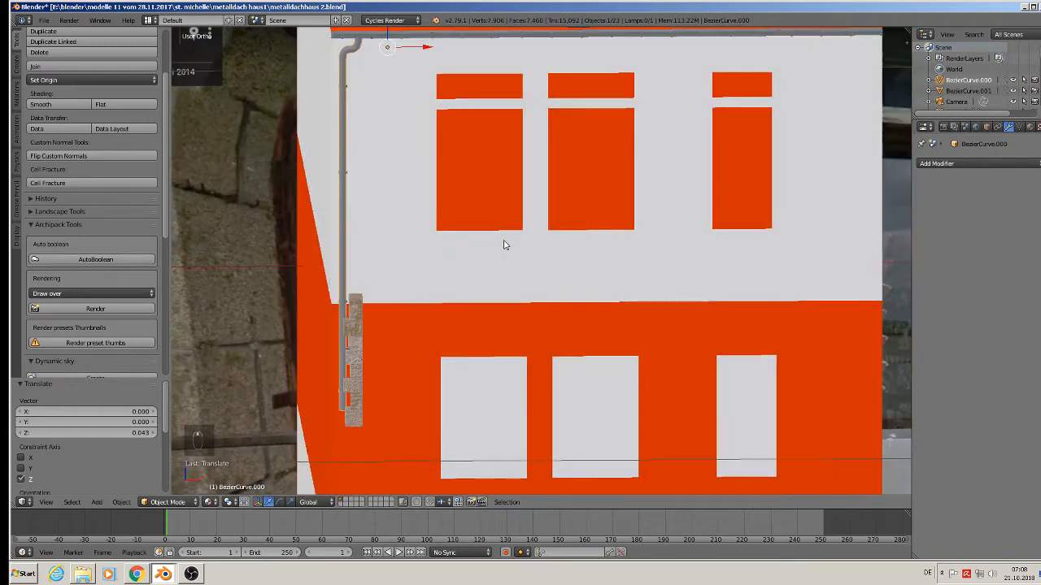
pyautogui.scroll(-2, 503, 245)
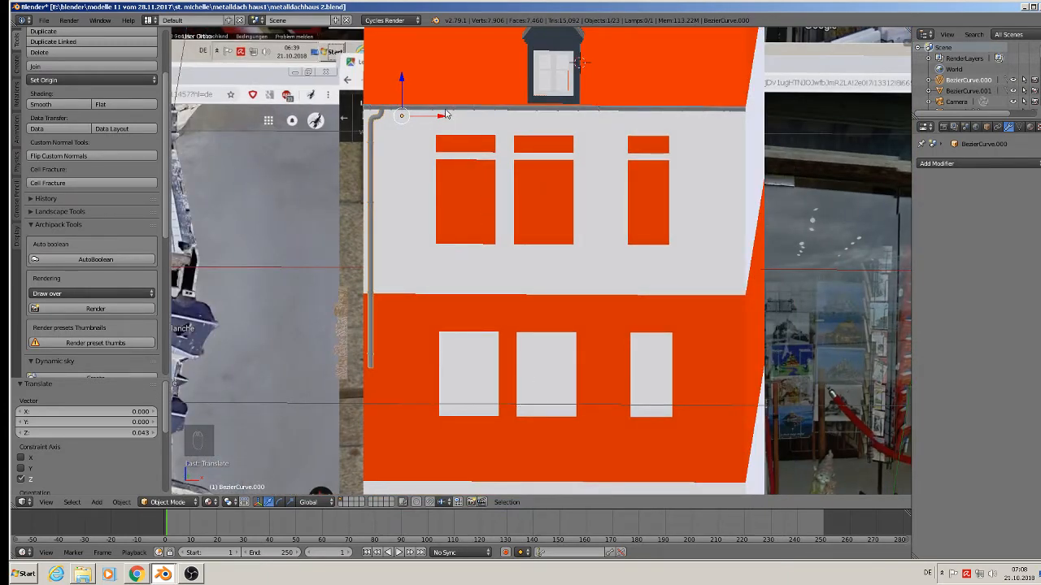
pyautogui.moveTo(480, 130); pyautogui.dragTo(553, 168, button='middle')
pyautogui.scroll(4, 497, 174)
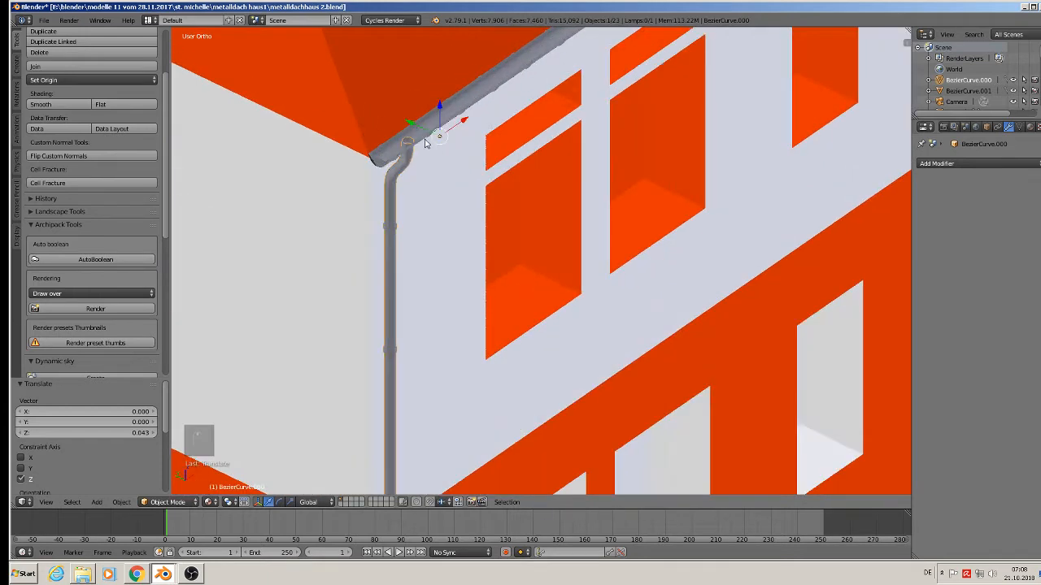
# Scale the horizontal gutter up and nudge it along Y and slightly to the right.
pyautogui.rightClick(440, 129)
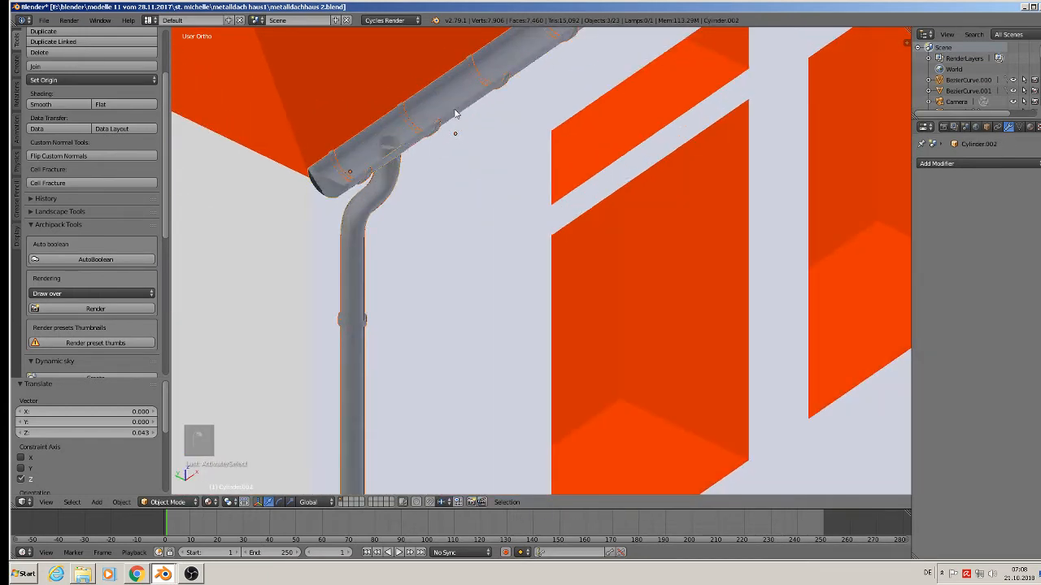
pyautogui.scroll(-3, 637, 370)
pyautogui.press('s')
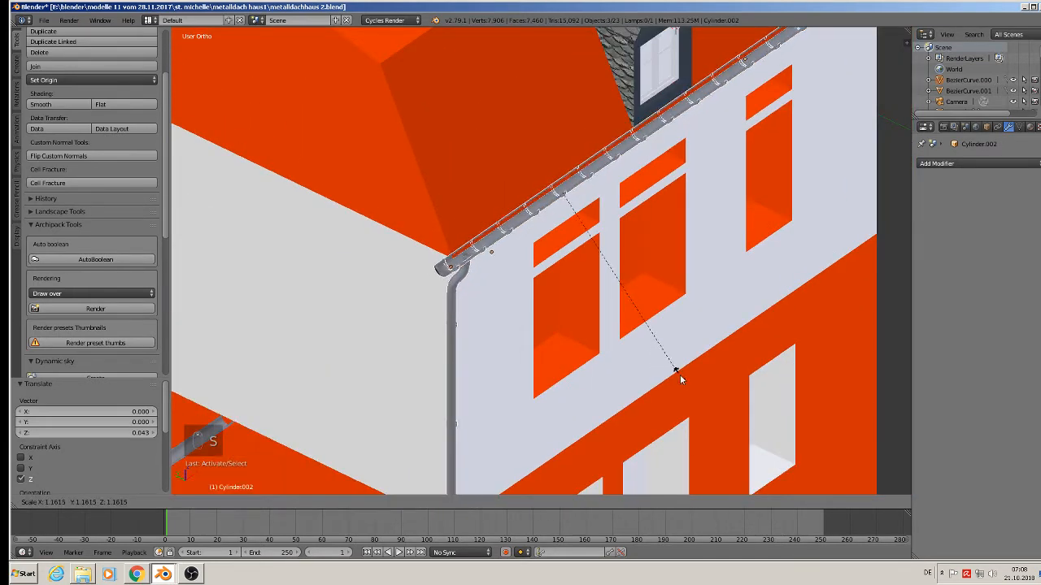
pyautogui.click(707, 401)
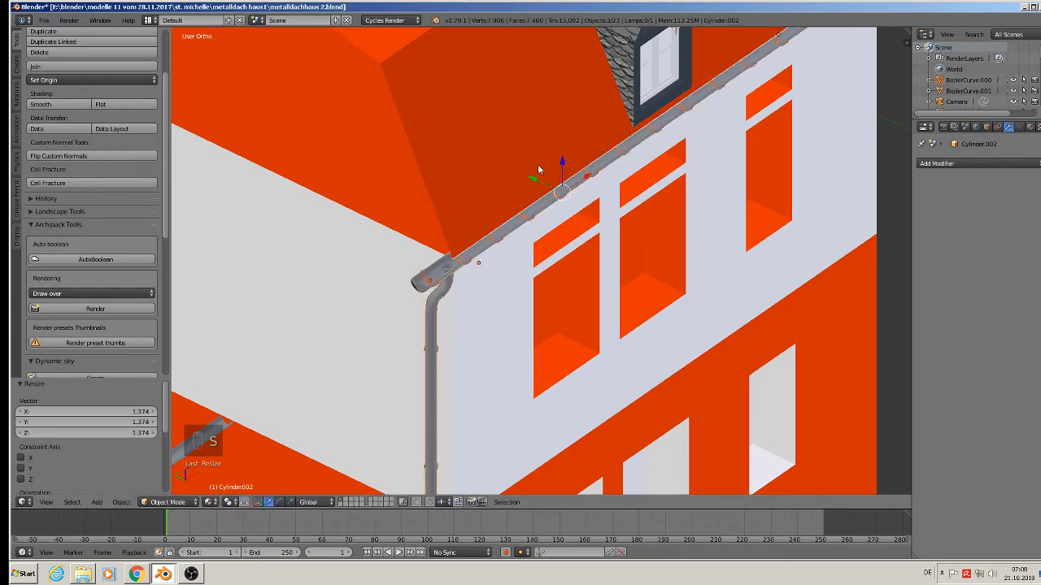
pyautogui.moveTo(532, 178)
pyautogui.mouseDown()
pyautogui.moveTo(546, 182)
pyautogui.moveTo(540, 173)
pyautogui.mouseUp()
pyautogui.scroll(-2, 569, 275)
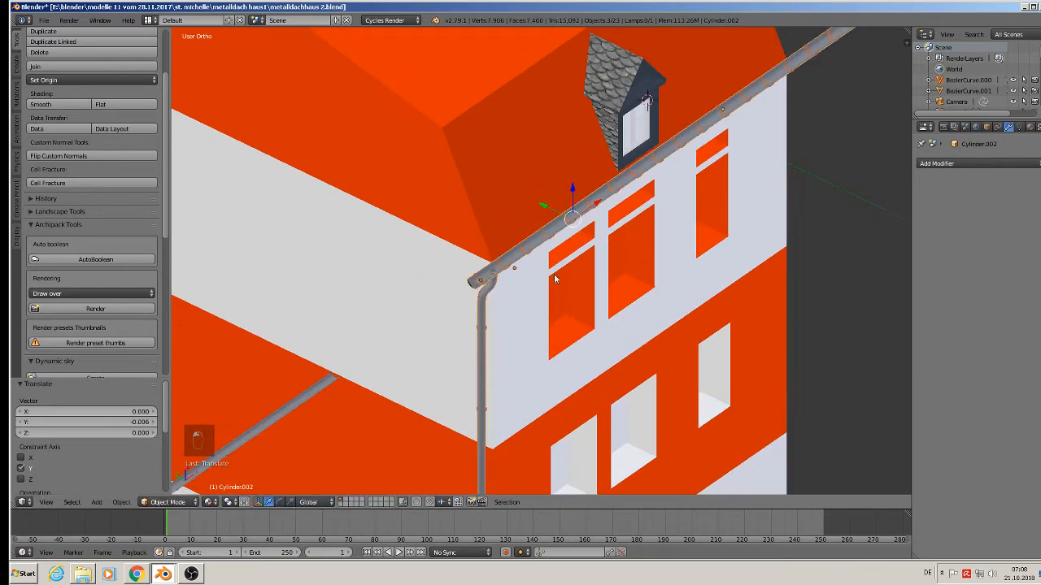
pyautogui.moveTo(554, 274); pyautogui.dragTo(488, 269, button='middle')
pyautogui.moveTo(586, 188); pyautogui.dragTo(627, 192)
pyautogui.moveTo(592, 152); pyautogui.dragTo(595, 162)
# Enlarge the gutter a bit more, viewing it from an angled corner above.
pyautogui.scroll(-2, 626, 300)
pyautogui.moveTo(626, 300); pyautogui.dragTo(648, 336, button='middle')
pyautogui.keyDown('shift'); pyautogui.moveTo(648, 336); pyautogui.dragTo(492, 237, button='middle'); pyautogui.keyUp('shift')
pyautogui.scroll(2, 510, 208)
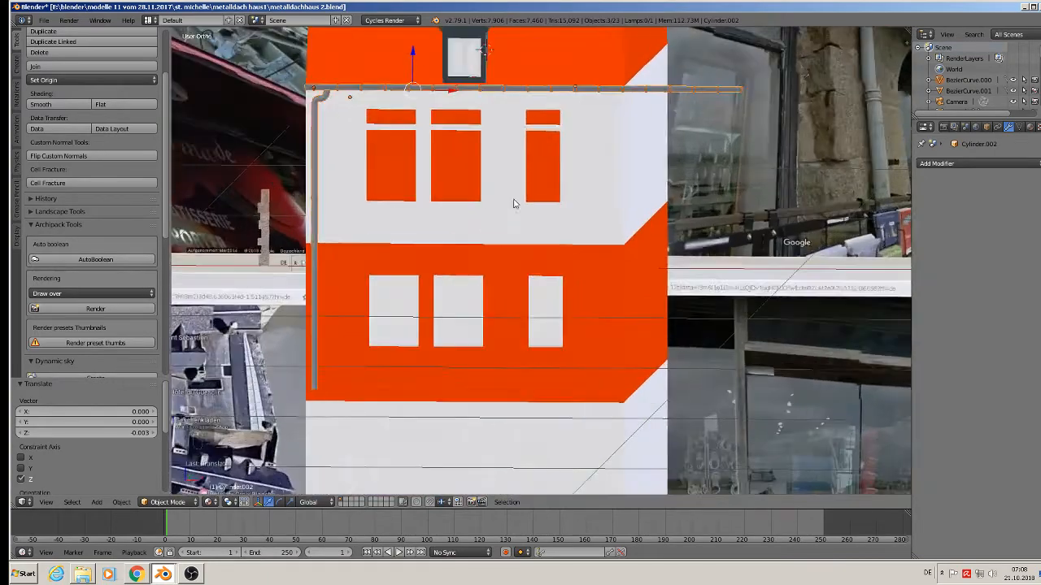
pyautogui.moveTo(514, 203); pyautogui.dragTo(479, 220, button='middle')
pyautogui.press('s')
pyautogui.click(608, 289)
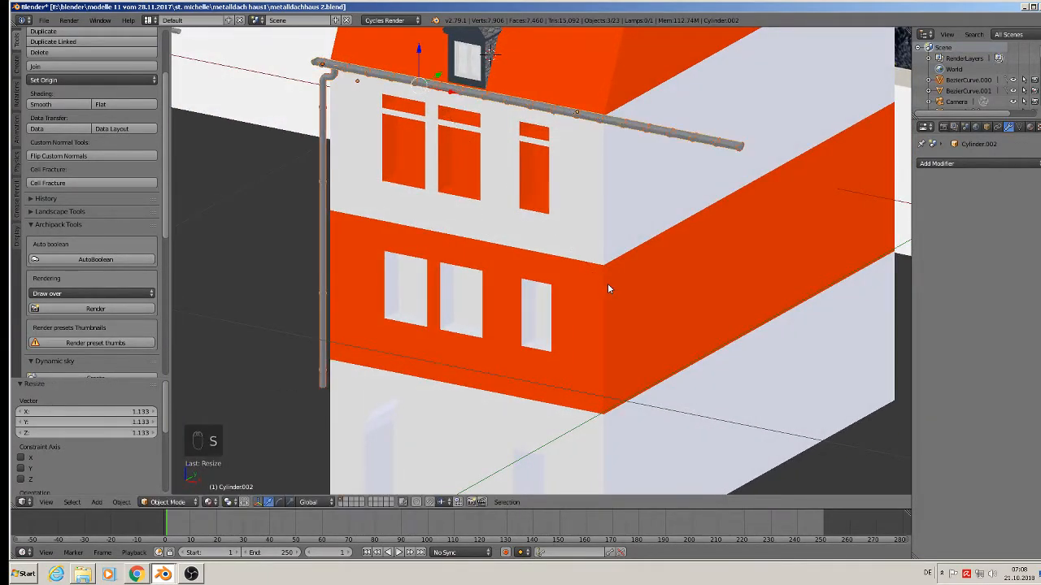
# Shift the gutter along X under the front roof edge, keeping its height unchanged.
pyautogui.press('g')
pyautogui.press('x')
pyautogui.click(452, 95)
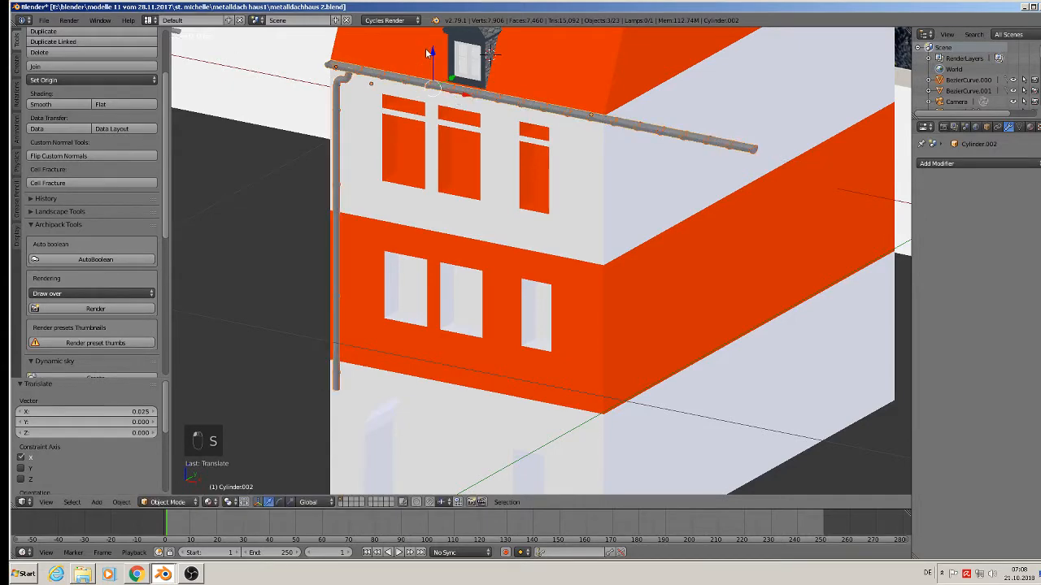
pyautogui.press('g')
pyautogui.press('z')
pyautogui.moveTo(432, 66); pyautogui.dragTo(436, 53)
pyautogui.scroll(-1, 453, 201)
pyautogui.moveTo(453, 200); pyautogui.dragTo(484, 201, button='middle')
pyautogui.keyDown('shift'); pyautogui.moveTo(450, 313); pyautogui.dragTo(460, 282, button='middle'); pyautogui.keyUp('shift')
pyautogui.scroll(1, 449, 287)
pyautogui.scroll(-1, 449, 283)
pyautogui.scroll(-2, 450, 286)
pyautogui.scroll(2, 431, 279)
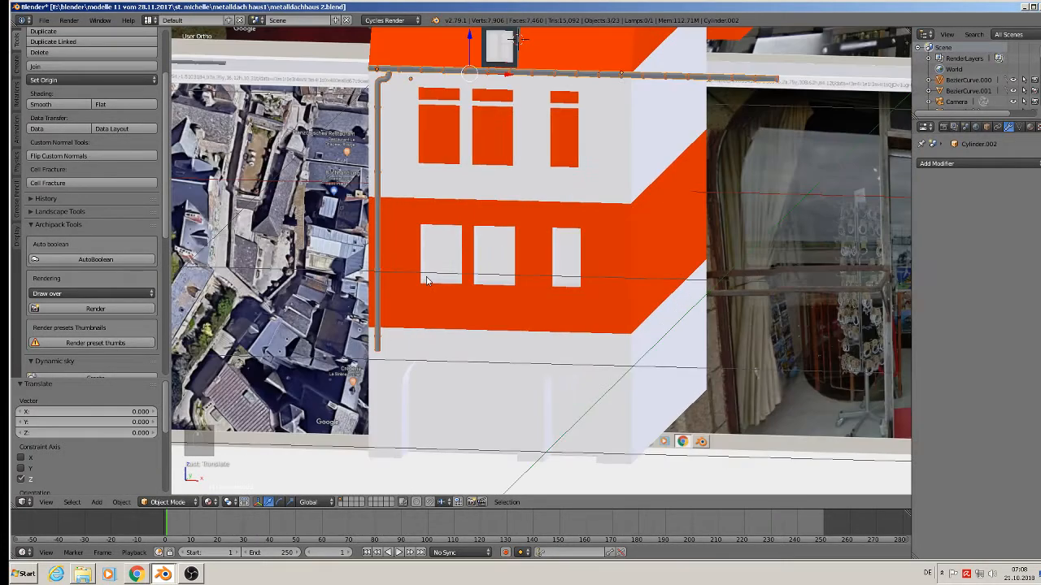
pyautogui.scroll(1, 396, 310)
# Lengthen the corner downpipe by moving its bottom-end vertices straight down along Z.
pyautogui.rightClick(373, 351)
pyautogui.press('Tab')
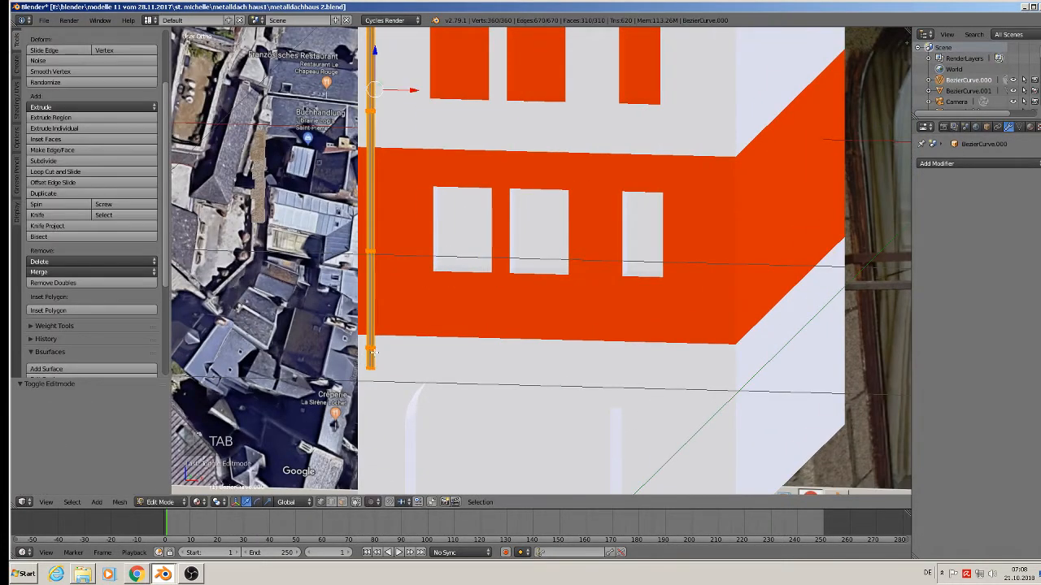
pyautogui.scroll(-3, 384, 368)
pyautogui.scroll(4, 419, 338)
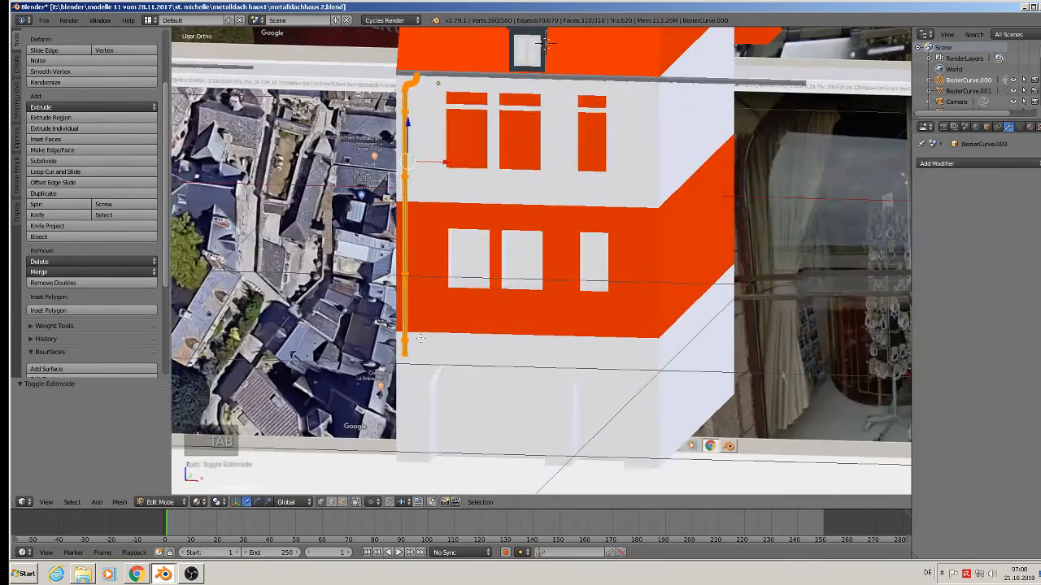
pyautogui.scroll(2, 420, 338)
pyautogui.press('a')
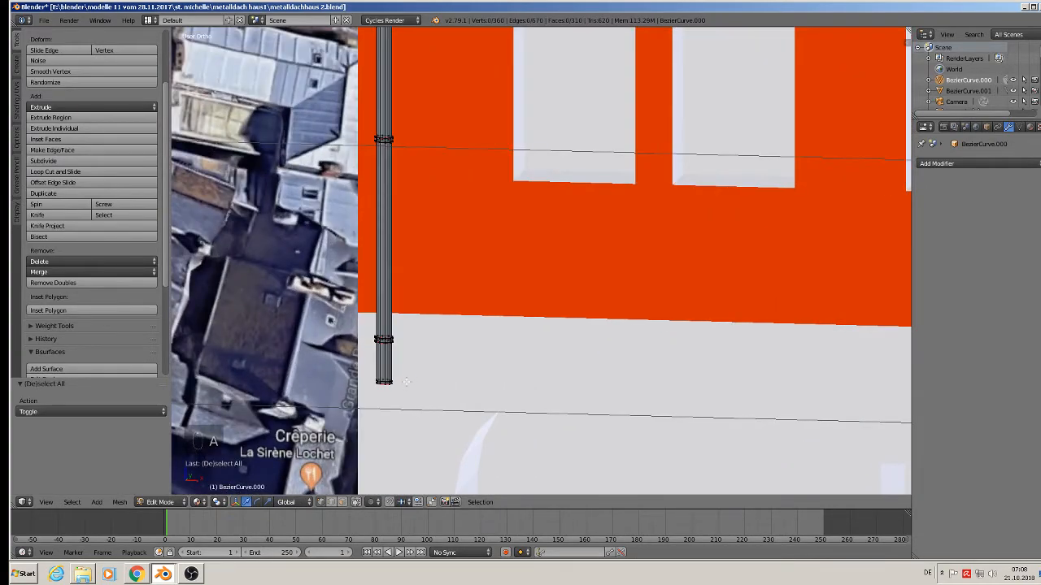
pyautogui.moveTo(404, 387); pyautogui.dragTo(339, 383)
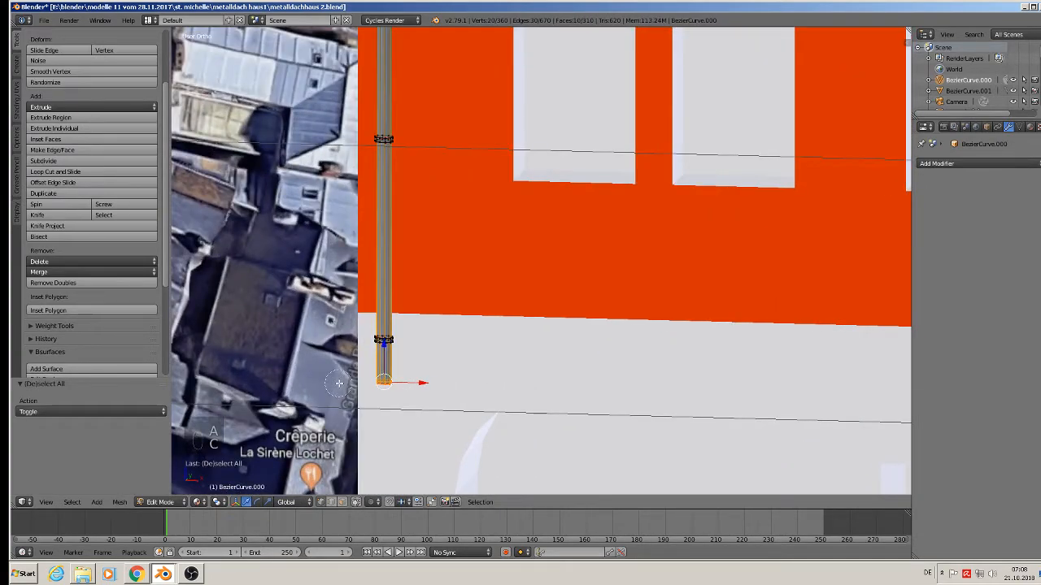
pyautogui.scroll(-3, 478, 406)
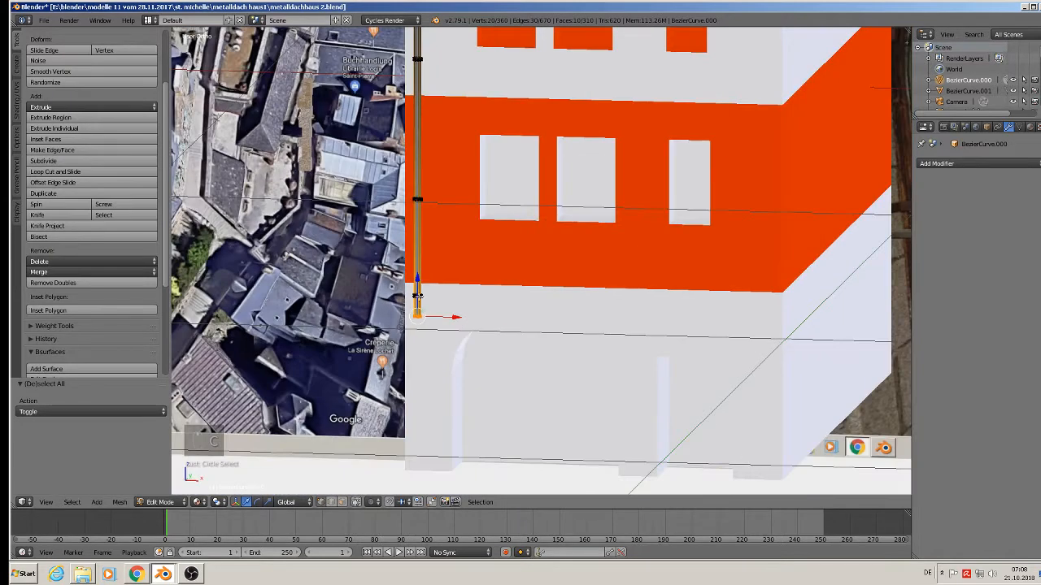
pyautogui.press('g')
pyautogui.press('z')
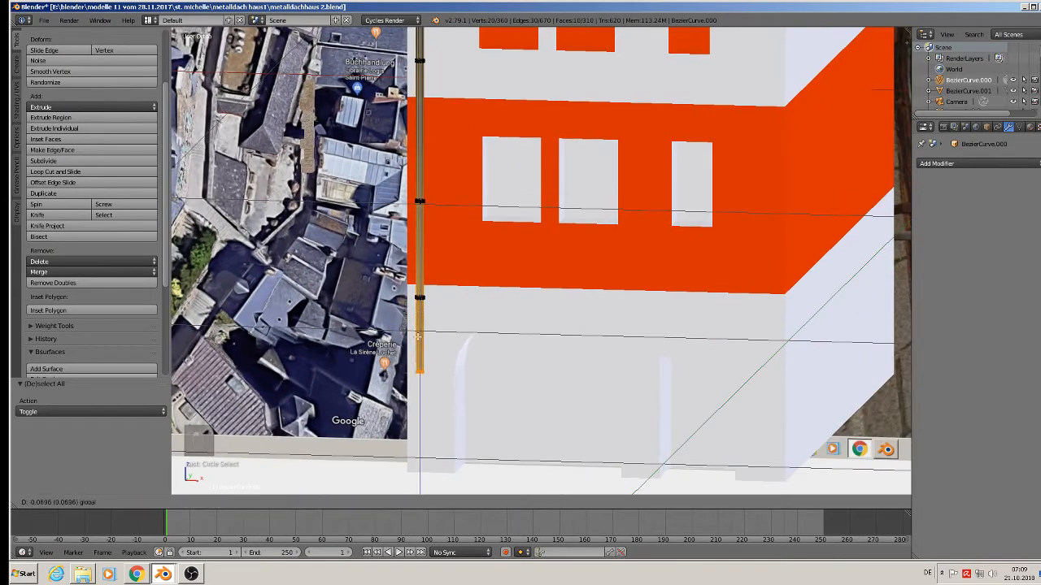
pyautogui.click(402, 434)
# Duplicate a clamp ring and place the copy lower on the downpipe.
pyautogui.scroll(4, 402, 433)
pyautogui.press('a')
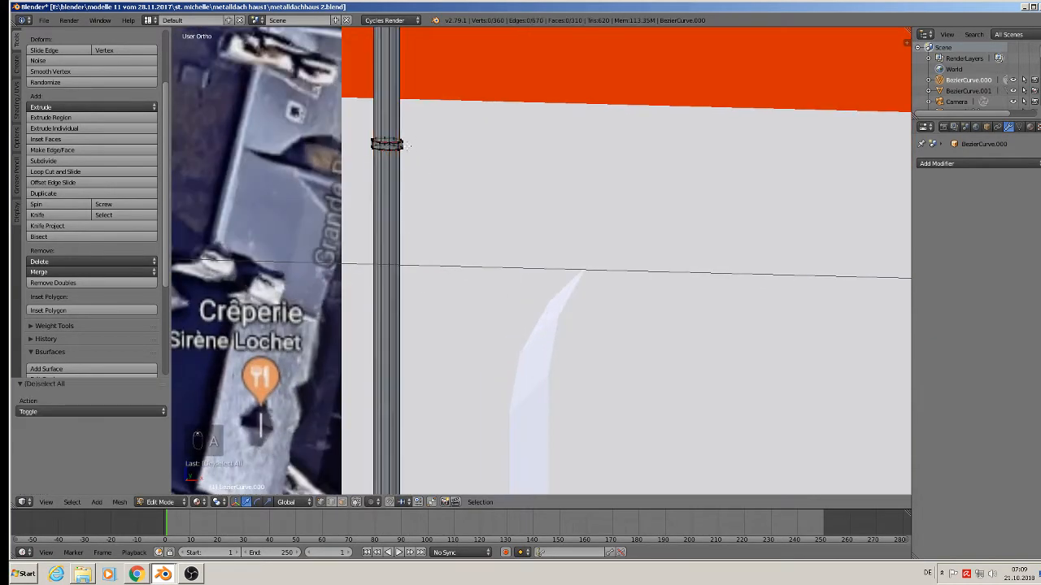
pyautogui.press('l')
pyautogui.scroll(-5, 395, 145)
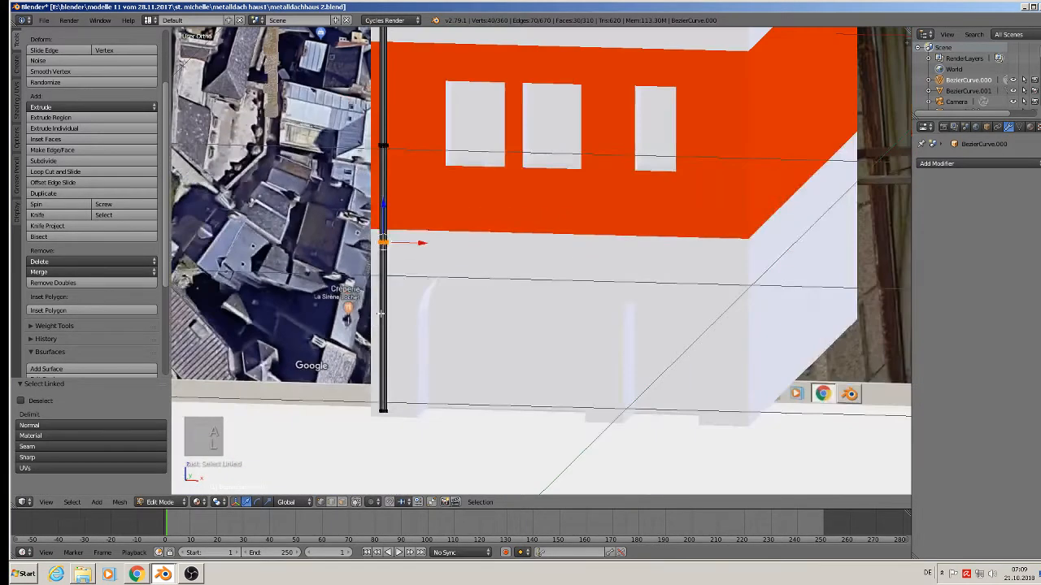
pyautogui.hotkey('shift', 'd')
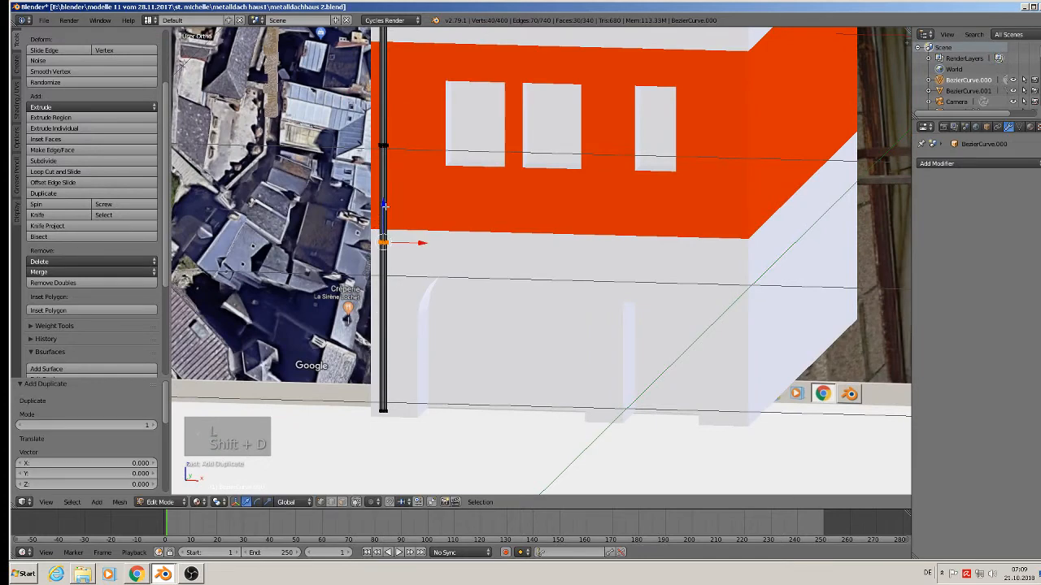
pyautogui.moveTo(385, 206); pyautogui.dragTo(386, 277)
pyautogui.click(379, 295)
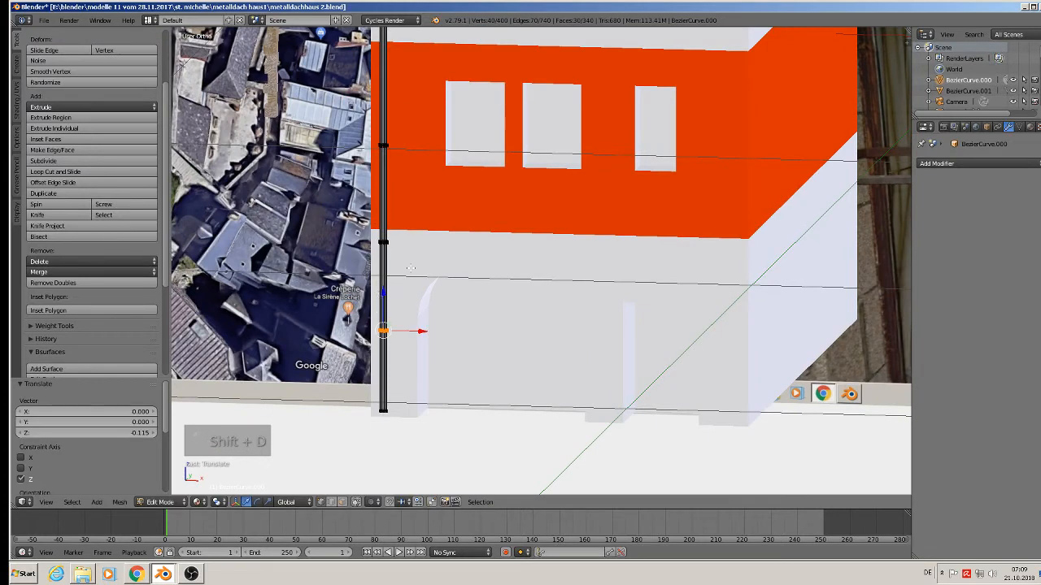
pyautogui.press('Tab')
pyautogui.keyDown('shift'); pyautogui.moveTo(474, 207); pyautogui.dragTo(387, 402, button='middle'); pyautogui.keyUp('shift')
pyautogui.keyDown('shift'); pyautogui.moveTo(506, 236); pyautogui.dragTo(414, 284, button='middle'); pyautogui.keyUp('shift')
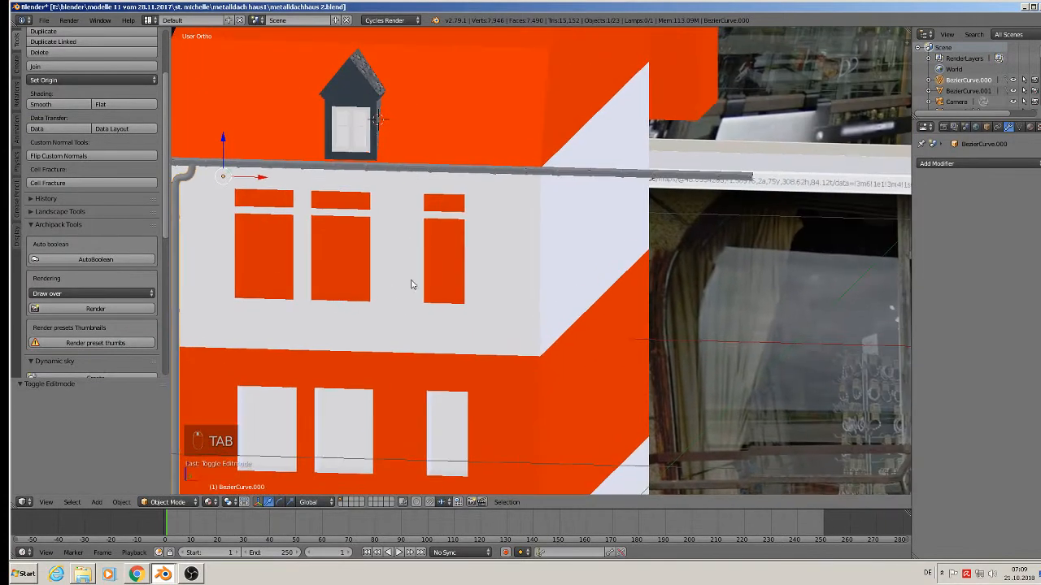
# Pull the horizontal gutter's overhanging end vertices back to the building corner.
pyautogui.scroll(3, 558, 167)
pyautogui.rightClick(577, 144)
pyautogui.press('Tab')
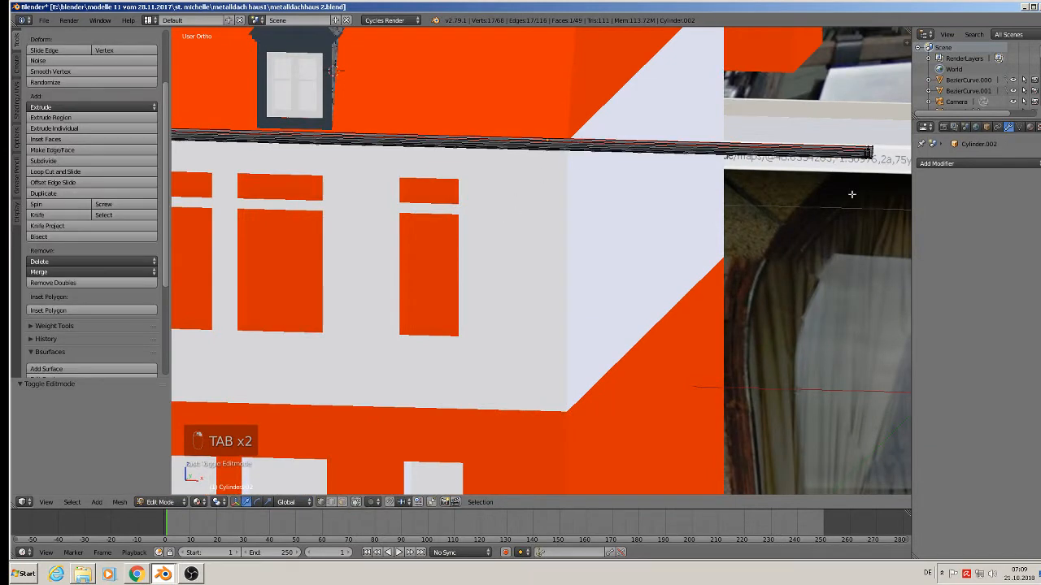
pyautogui.press('c')
pyautogui.click(870, 156)
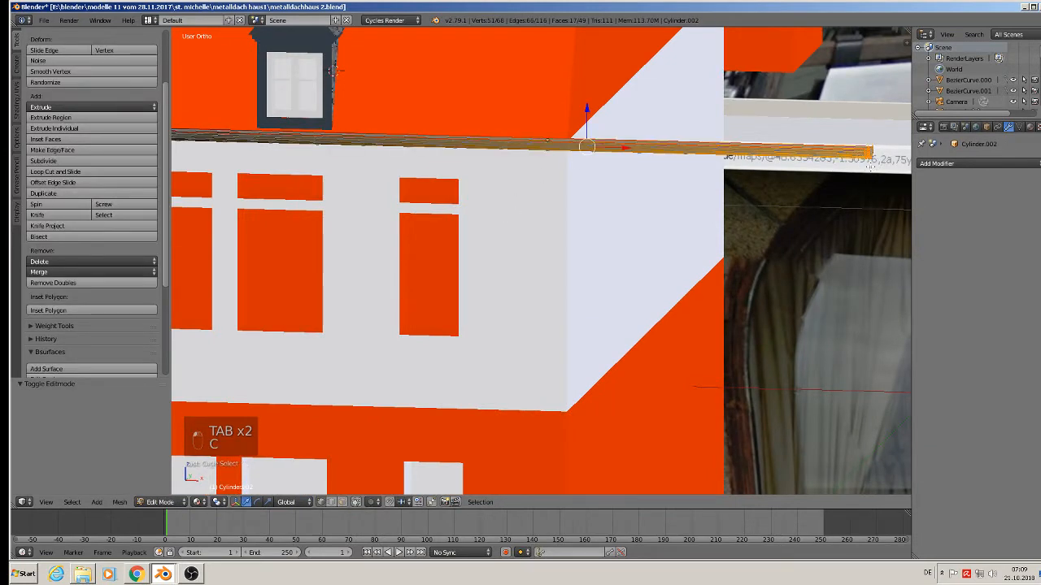
pyautogui.rightClick(587, 146)
pyautogui.press('g')
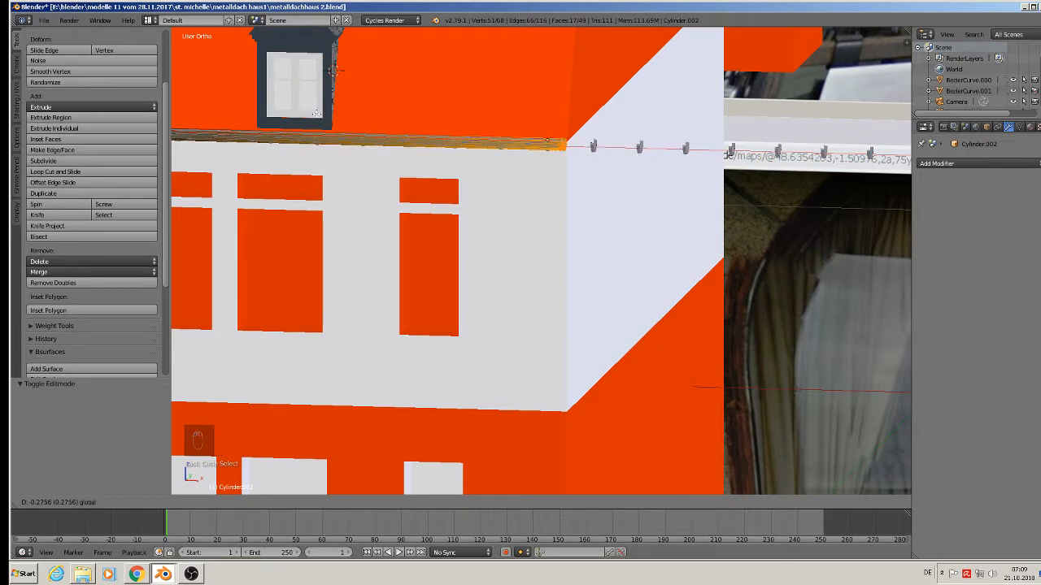
pyautogui.click(318, 113)
pyautogui.press('Tab')
# Delete the gutter brackets that stick out past the corner.
pyautogui.rightClick(594, 148)
pyautogui.press('Tab')
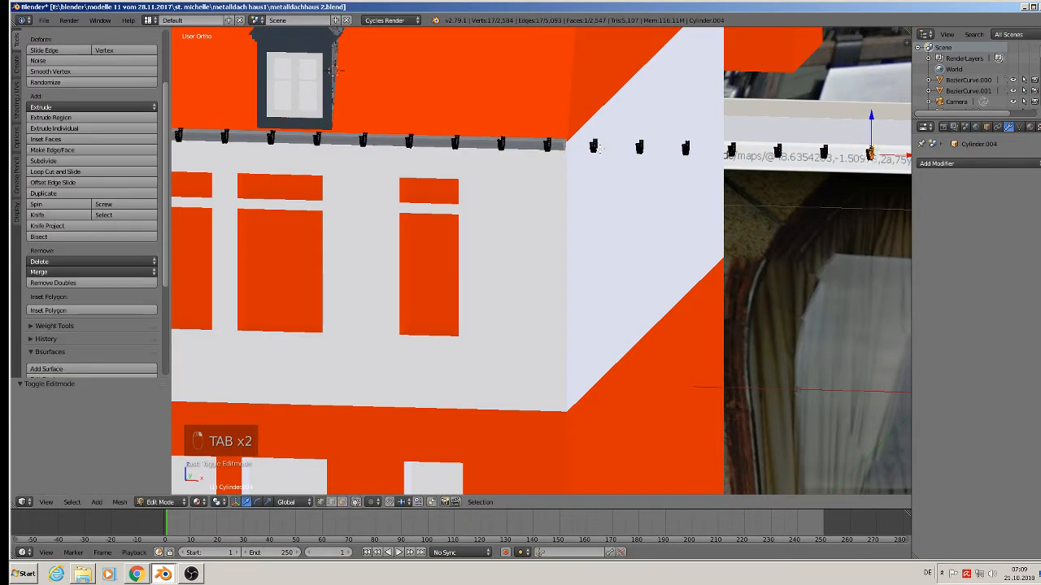
pyautogui.press('a')
pyautogui.press('a')
pyautogui.press('a')
pyautogui.press('l')
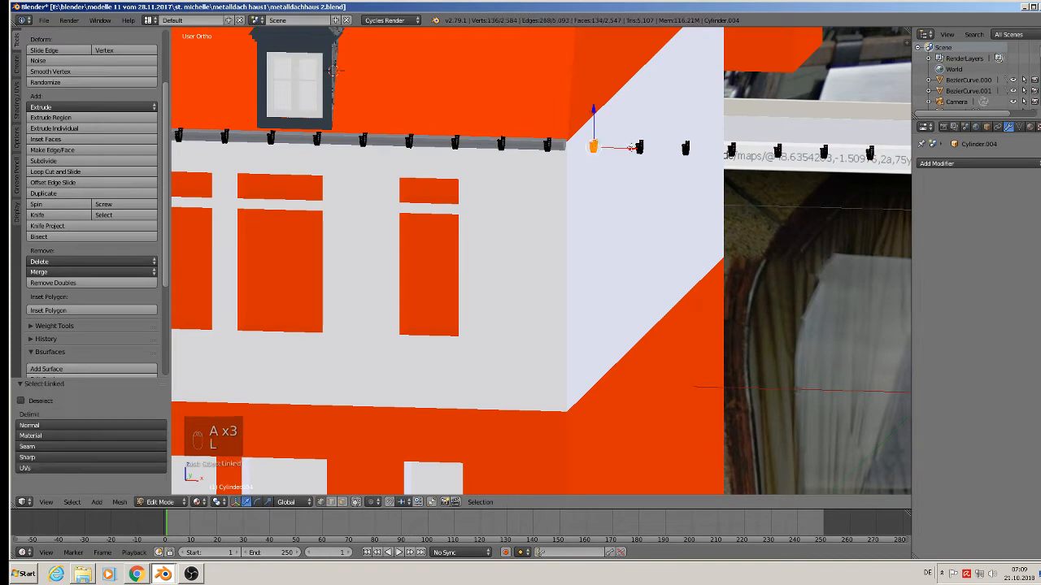
pyautogui.press('l')
pyautogui.press('l')
pyautogui.press('l')
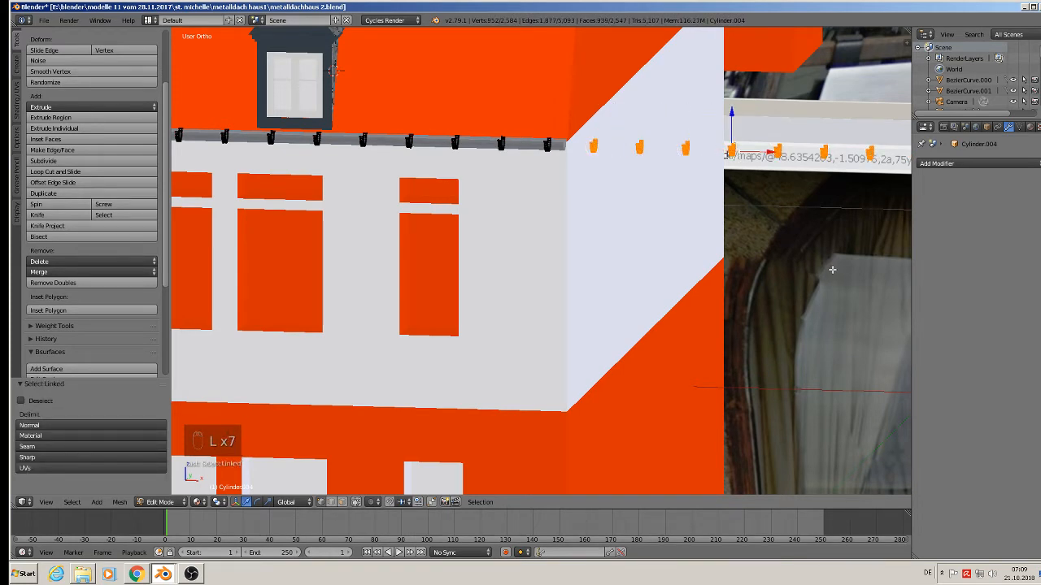
pyautogui.scroll(-4, 832, 269)
pyautogui.press('x')
pyautogui.click(792, 244)
pyautogui.press('Tab')
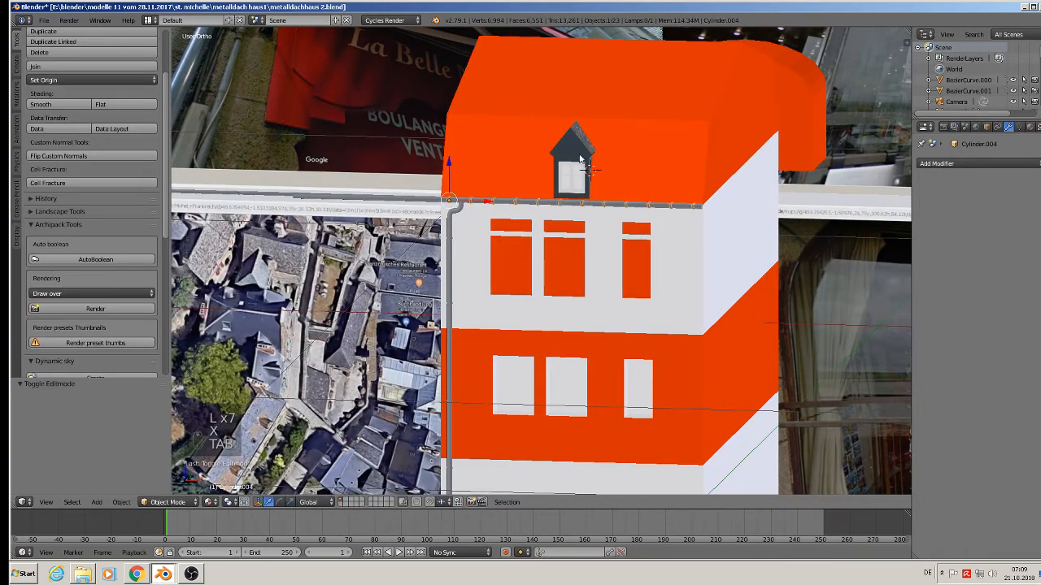
# Select the side-facade eave gutter and enter Edit Mode on its vertices.
pyautogui.scroll(3, 513, 187)
pyautogui.scroll(-4, 374, 221)
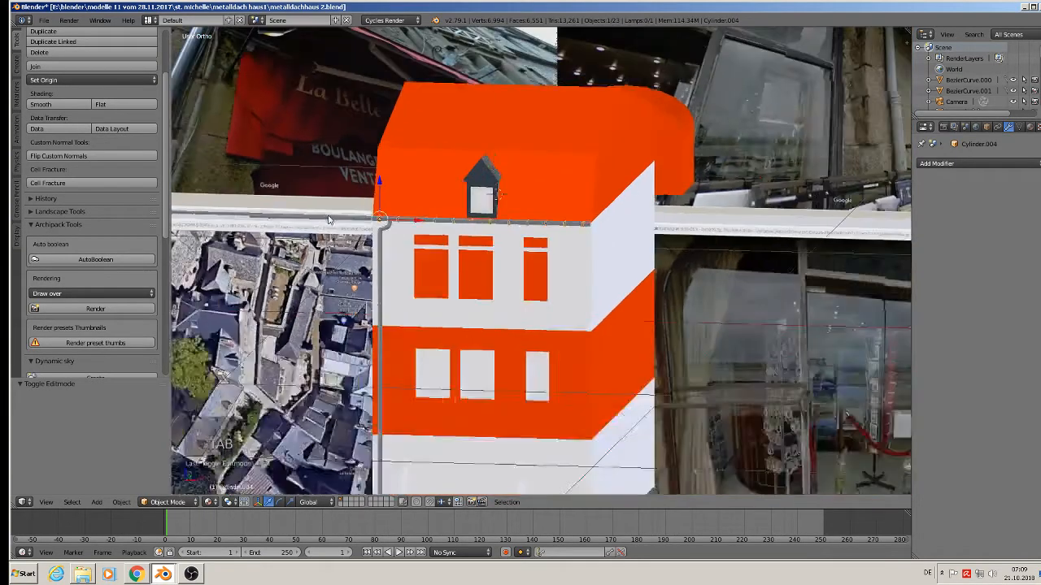
pyautogui.rightClick(330, 219)
pyautogui.moveTo(329, 219); pyautogui.dragTo(534, 197, button='middle')
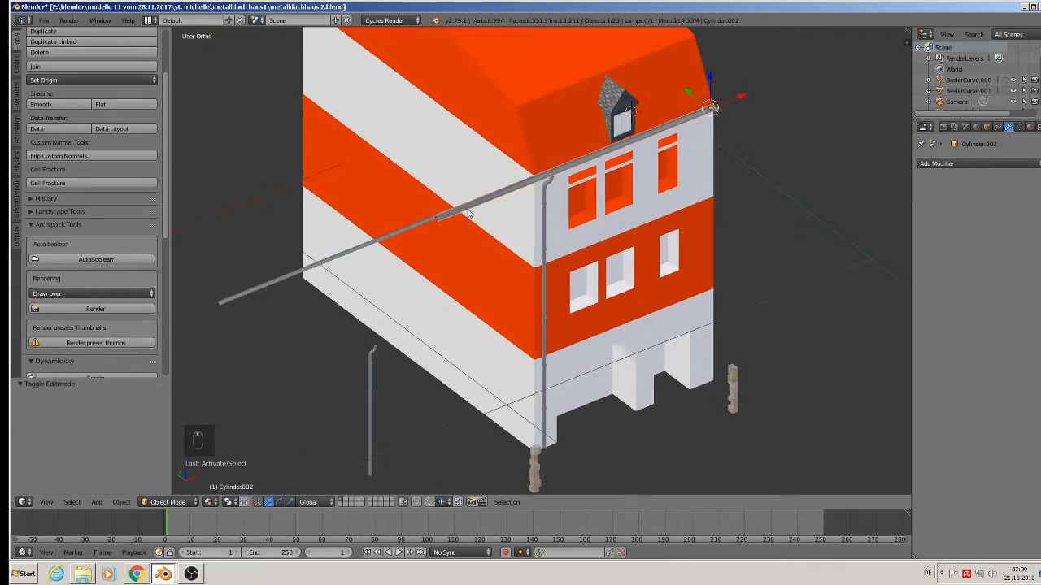
pyautogui.scroll(5, 464, 209)
pyautogui.press('Tab')
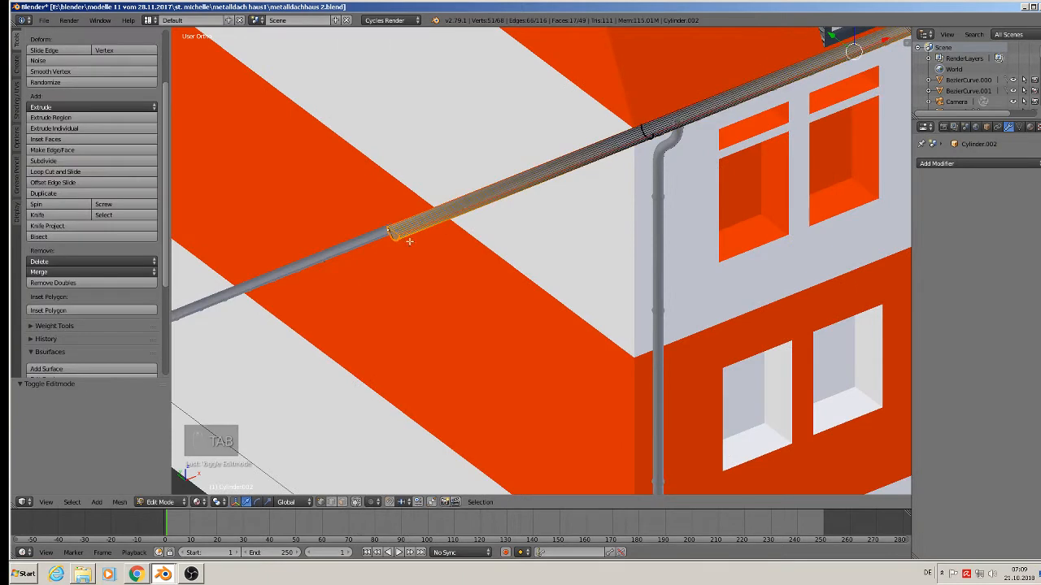
pyautogui.press('a')
pyautogui.press('a')
pyautogui.scroll(-2, 420, 228)
pyautogui.press('v')
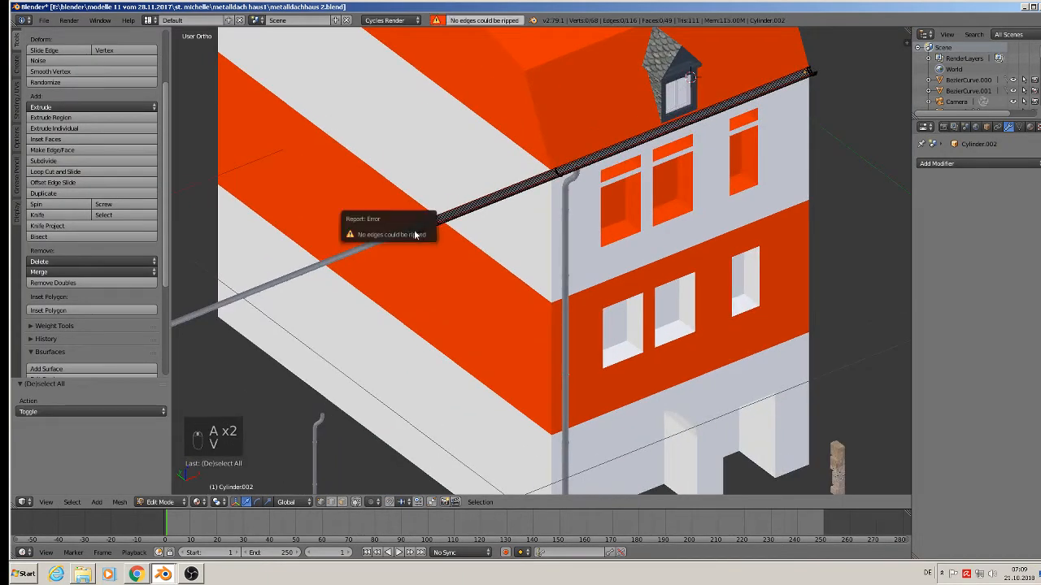
# Move the gutter's end vertices 0.277 along X to the house's front corner.
pyautogui.press('c')
pyautogui.click(413, 230)
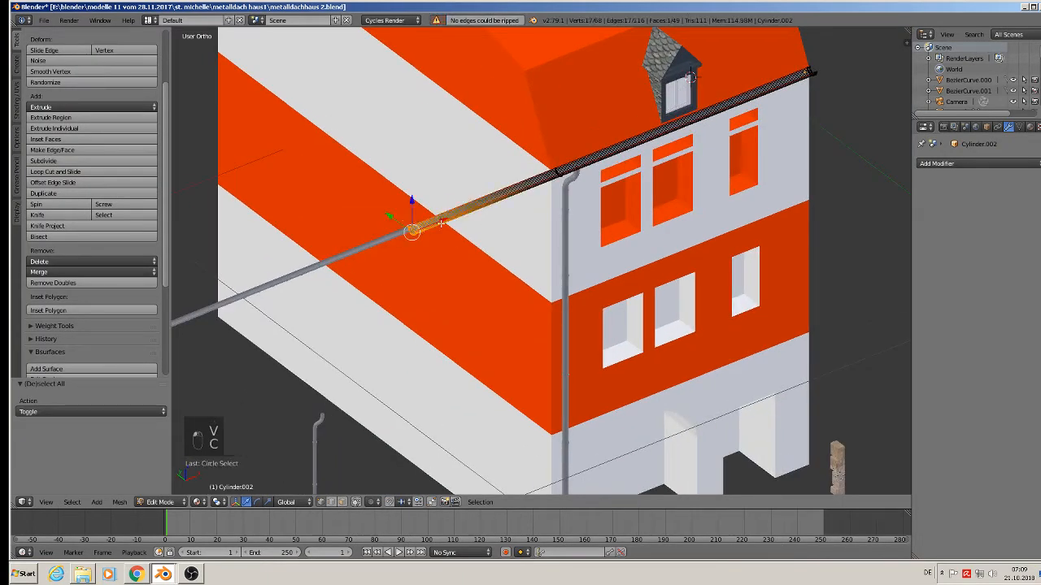
pyautogui.moveTo(444, 220); pyautogui.dragTo(539, 186)
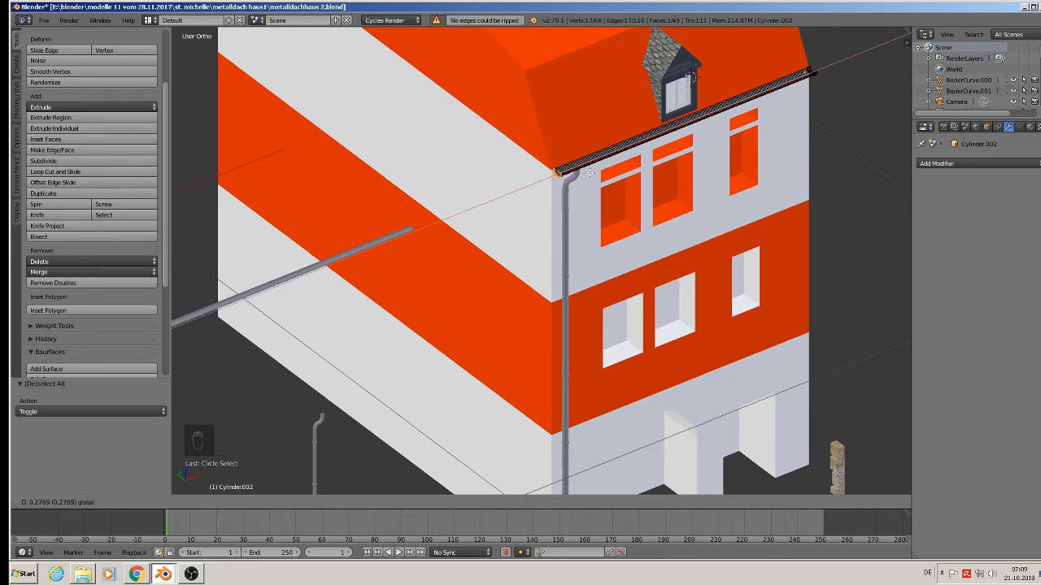
pyautogui.click(590, 173)
pyautogui.scroll(6, 569, 171)
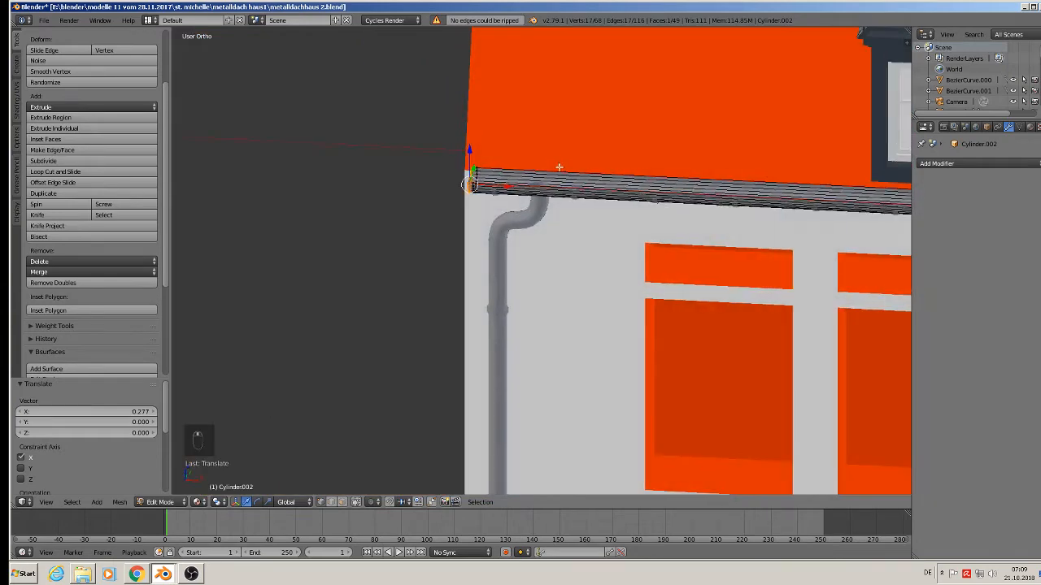
pyautogui.scroll(-5, 559, 167)
pyautogui.press('Tab')
pyautogui.moveTo(472, 225); pyautogui.dragTo(483, 237, button='middle')
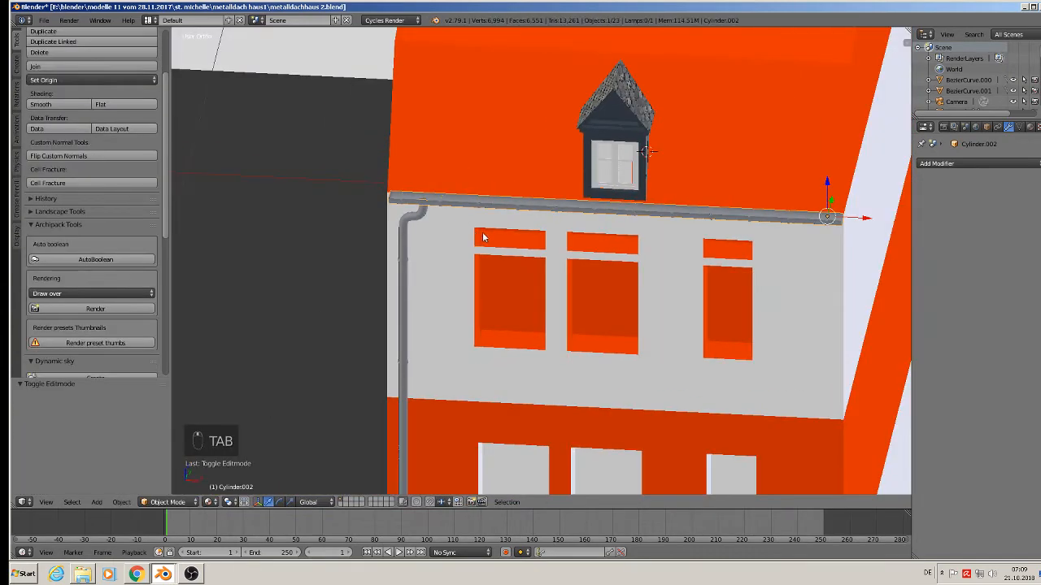
pyautogui.scroll(-3, 524, 251)
# Duplicate the downpipe and gutter curve and move the copy onto the arched wall.
pyautogui.rightClick(439, 191)
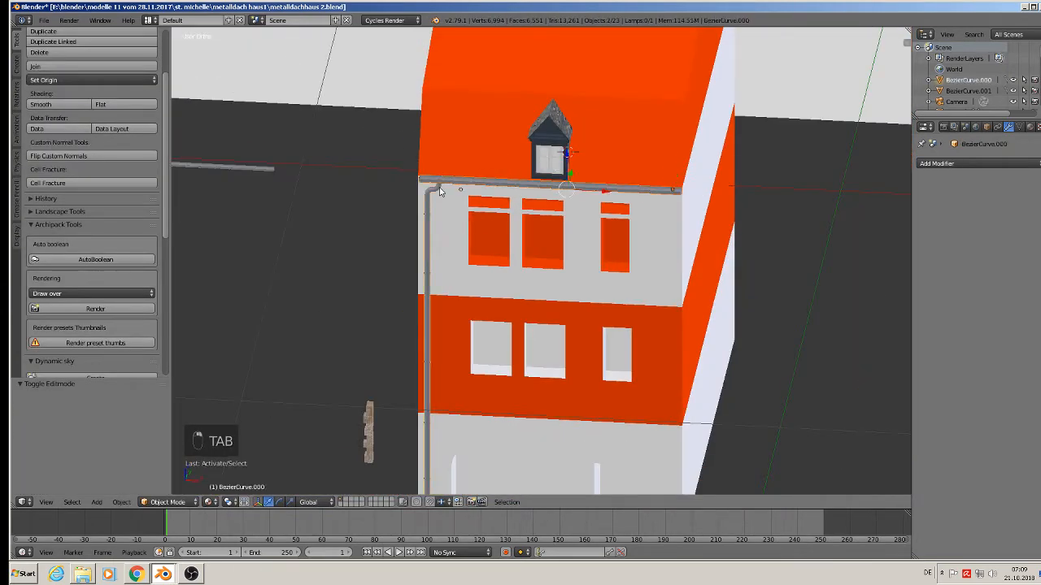
pyautogui.moveTo(440, 191); pyautogui.dragTo(446, 244, button='middle')
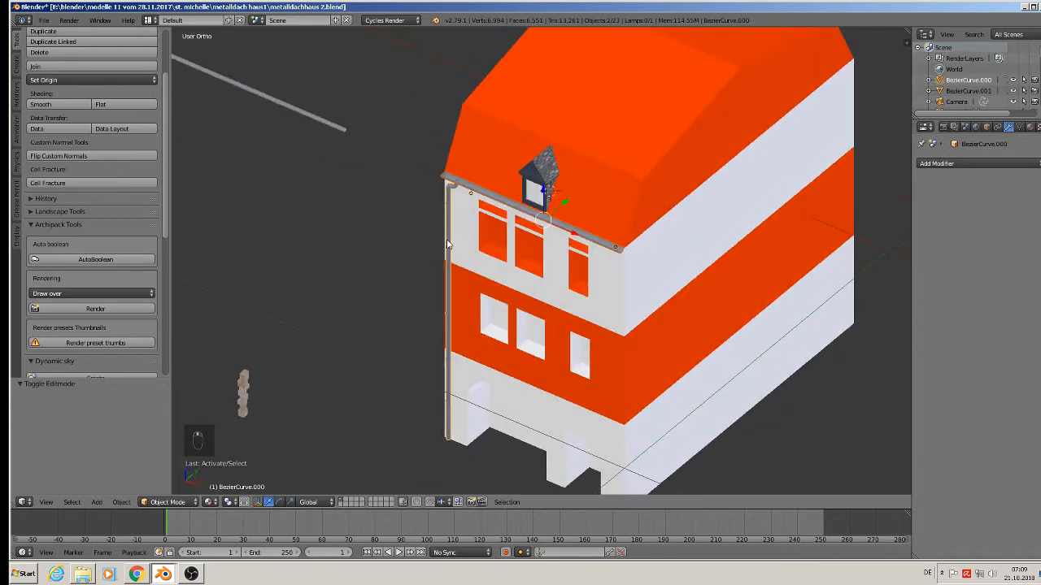
pyautogui.hotkey('shift', 'd')
pyautogui.rightClick(603, 229)
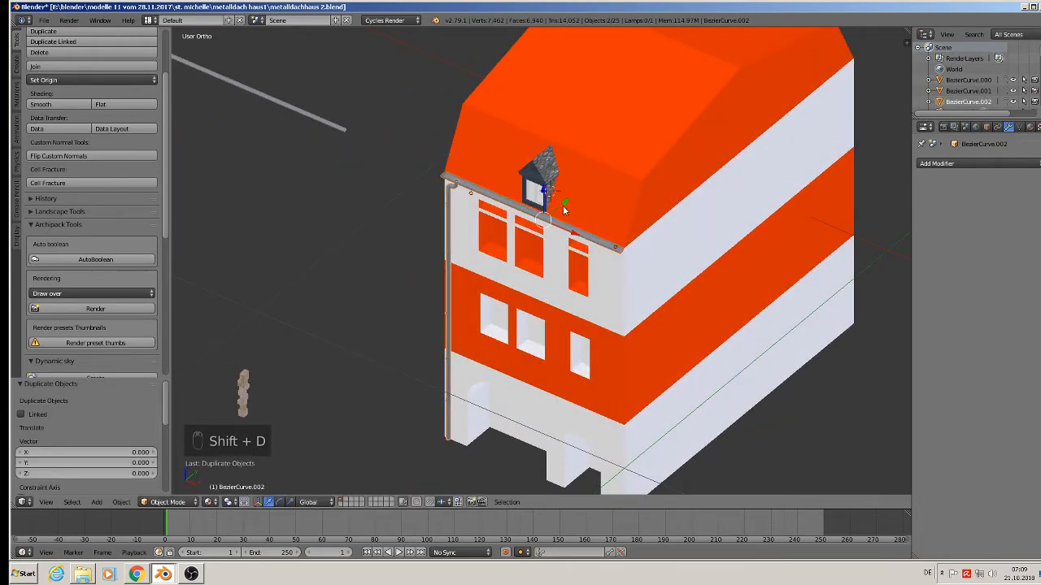
pyautogui.press('g')
pyautogui.click(822, 45)
pyautogui.moveTo(821, 45); pyautogui.dragTo(629, 158, button='middle')
pyautogui.moveTo(642, 170); pyautogui.dragTo(649, 174)
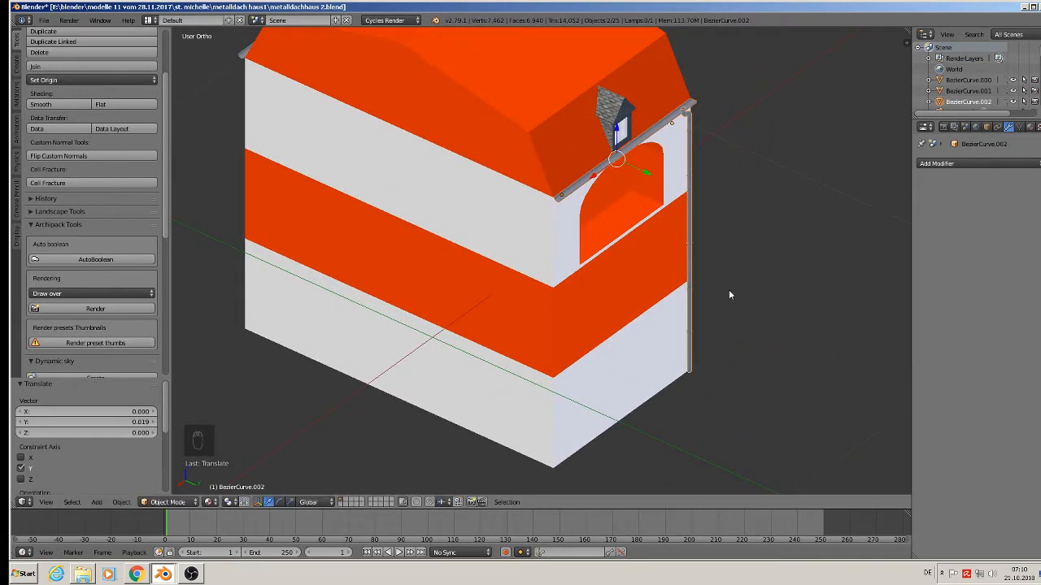
pyautogui.moveTo(729, 289); pyautogui.dragTo(668, 288, button='middle')
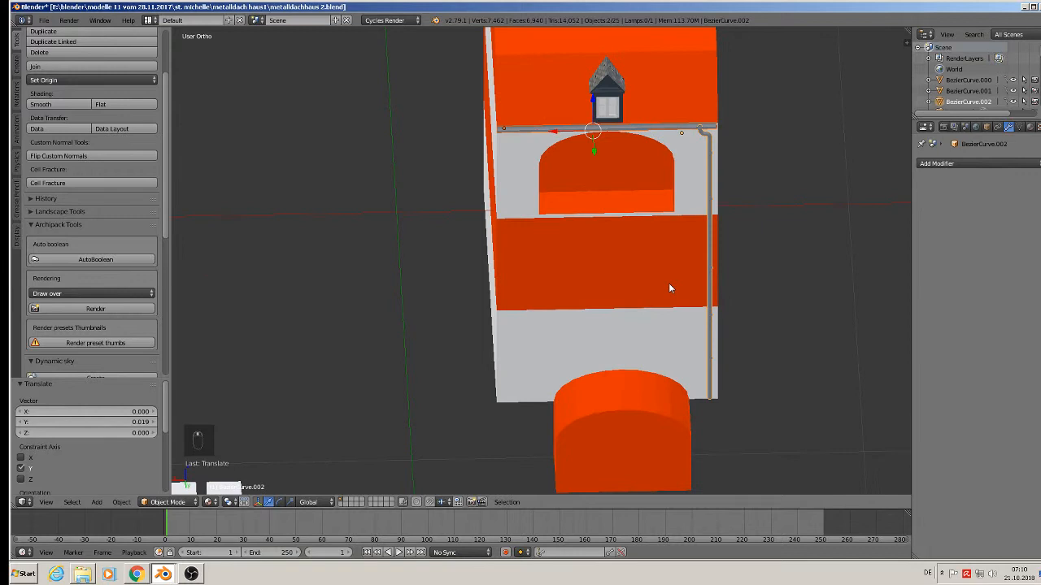
# Slide the copied downpipe 0.432 along X to the arched wall's left corner.
pyautogui.rightClick(713, 191)
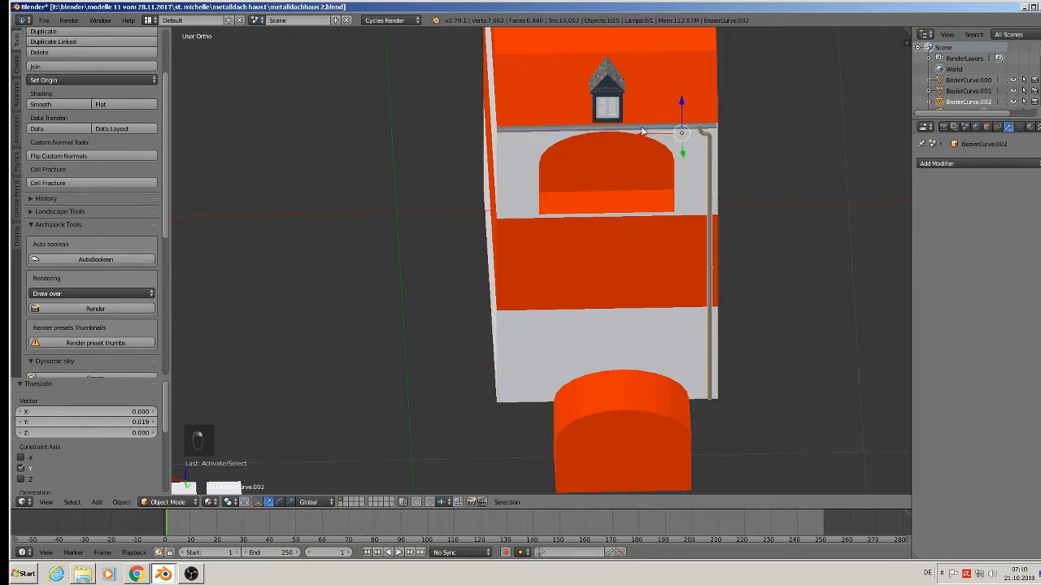
pyautogui.press('g')
pyautogui.press('x')
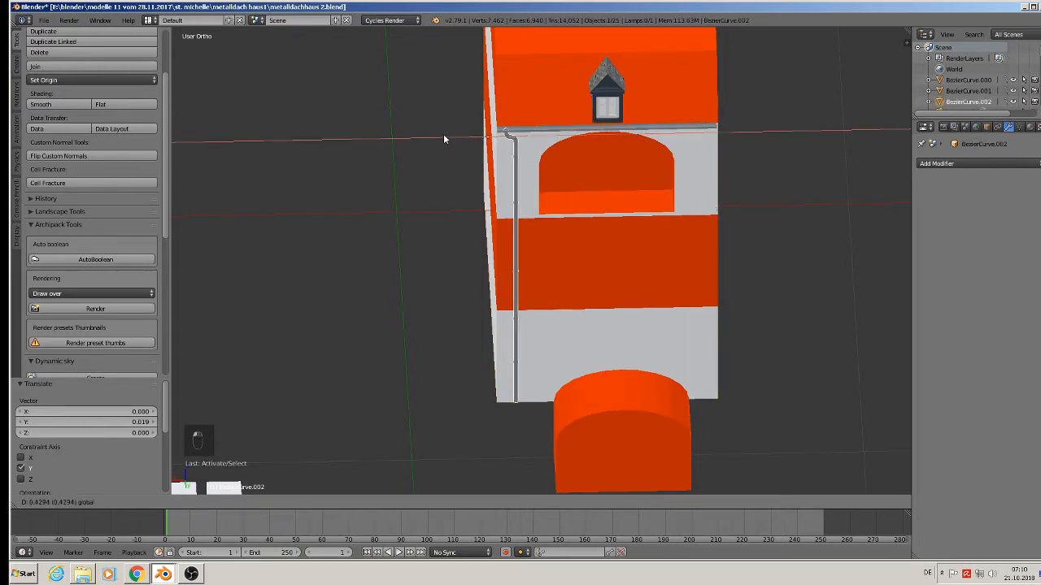
pyautogui.click(443, 137)
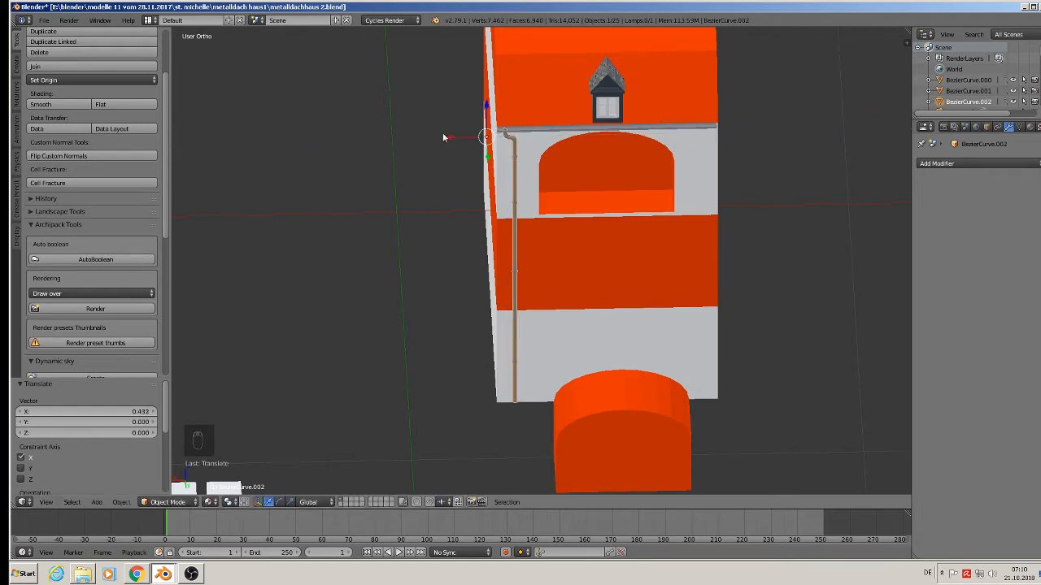
pyautogui.press('a')
pyautogui.moveTo(545, 210); pyautogui.dragTo(521, 200, button='middle')
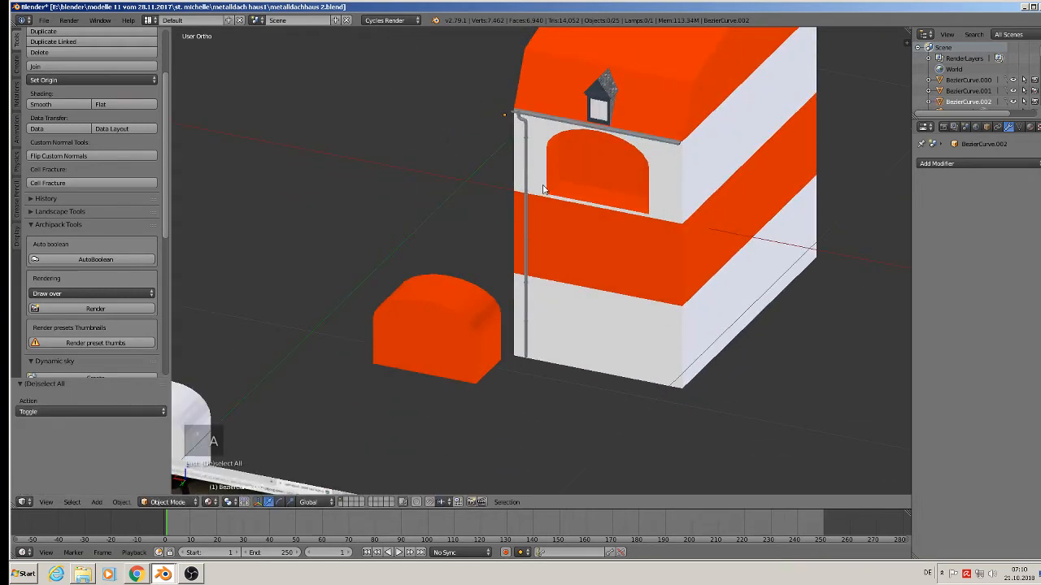
# Duplicate the row of gutter hooks and move the copy 1.047 along Y onto the arched wall's eave.
pyautogui.scroll(3, 487, 235)
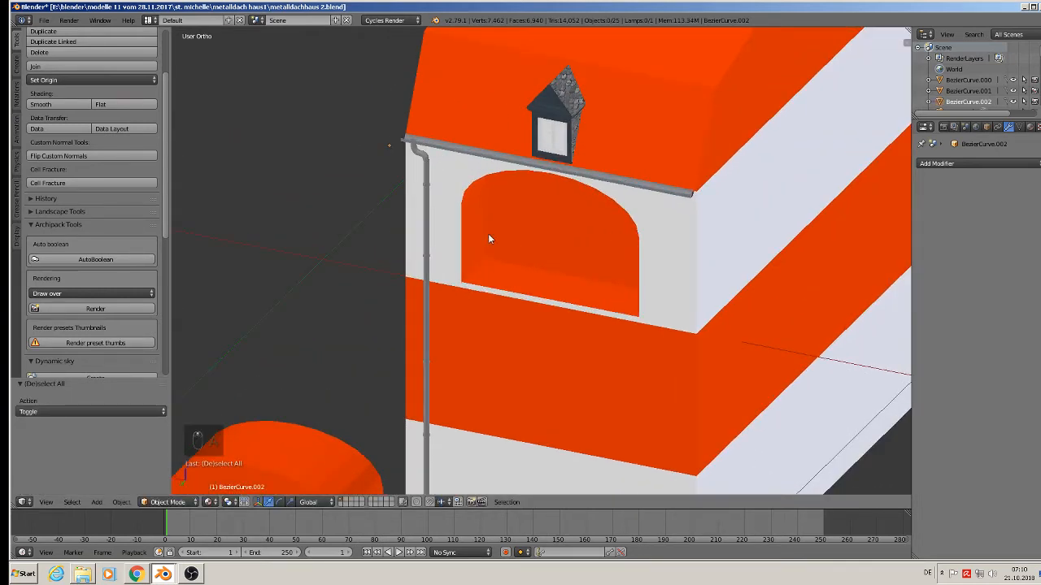
pyautogui.scroll(-4, 488, 233)
pyautogui.scroll(3, 474, 153)
pyautogui.scroll(3, 473, 159)
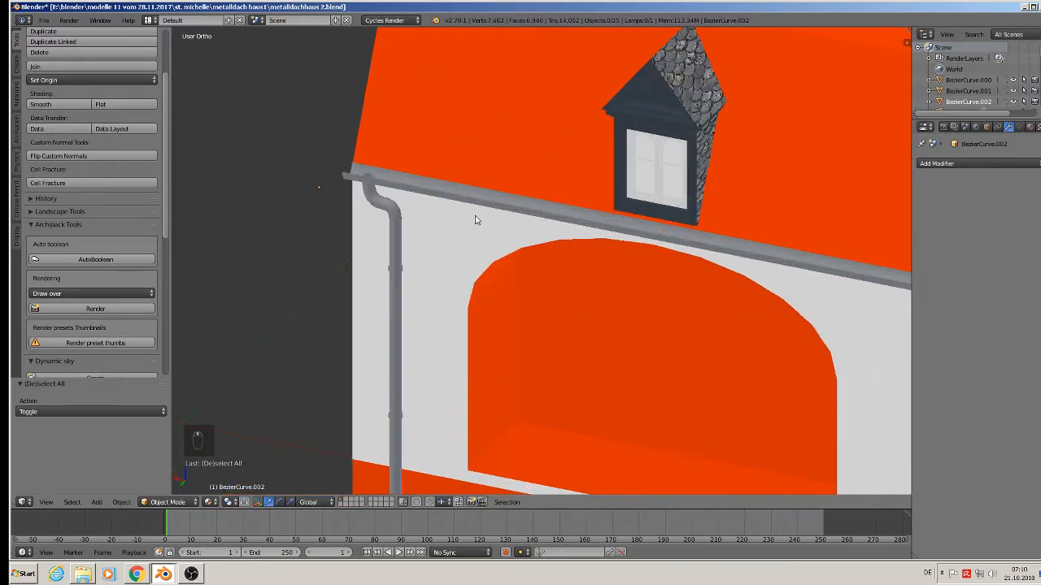
pyautogui.scroll(-1, 483, 204)
pyautogui.moveTo(483, 203); pyautogui.dragTo(720, 194, button='middle')
pyautogui.keyDown('shift'); pyautogui.moveTo(620, 278); pyautogui.dragTo(702, 153, button='middle'); pyautogui.keyUp('shift')
pyautogui.scroll(4, 491, 293)
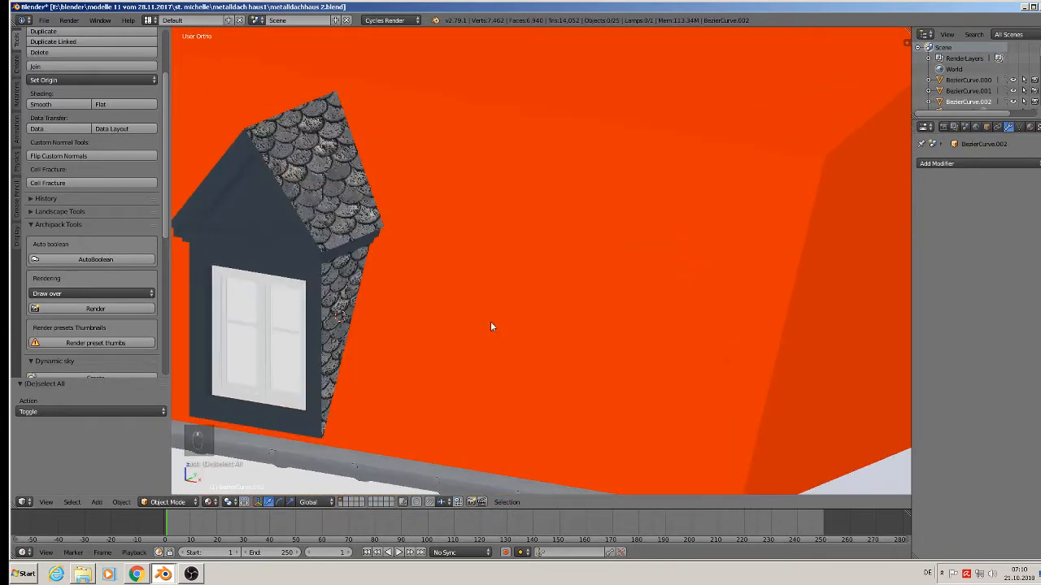
pyautogui.scroll(-2, 431, 413)
pyautogui.rightClick(387, 468)
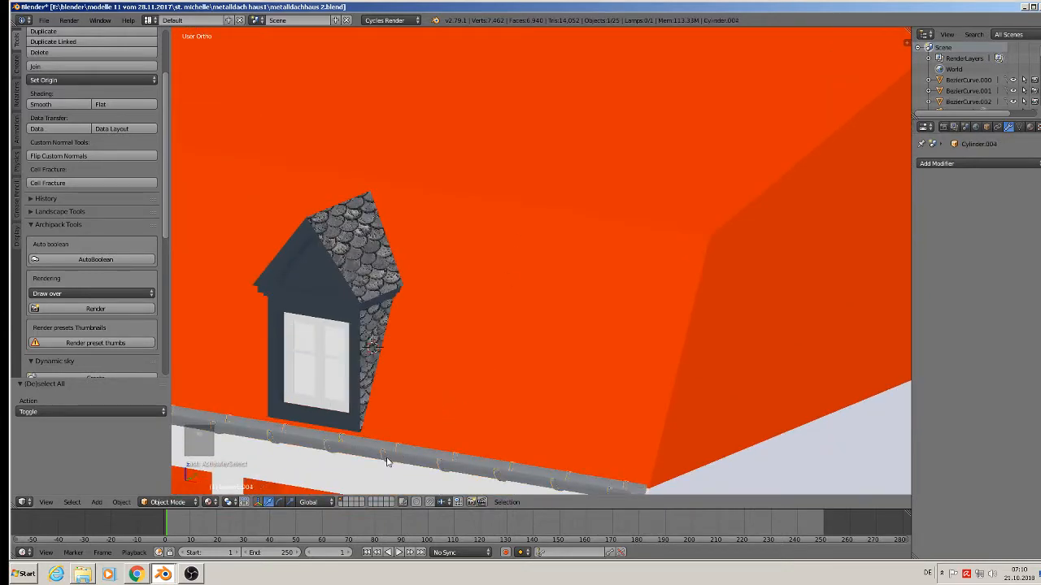
pyautogui.scroll(-7, 390, 458)
pyautogui.moveTo(429, 439); pyautogui.dragTo(415, 455, button='middle')
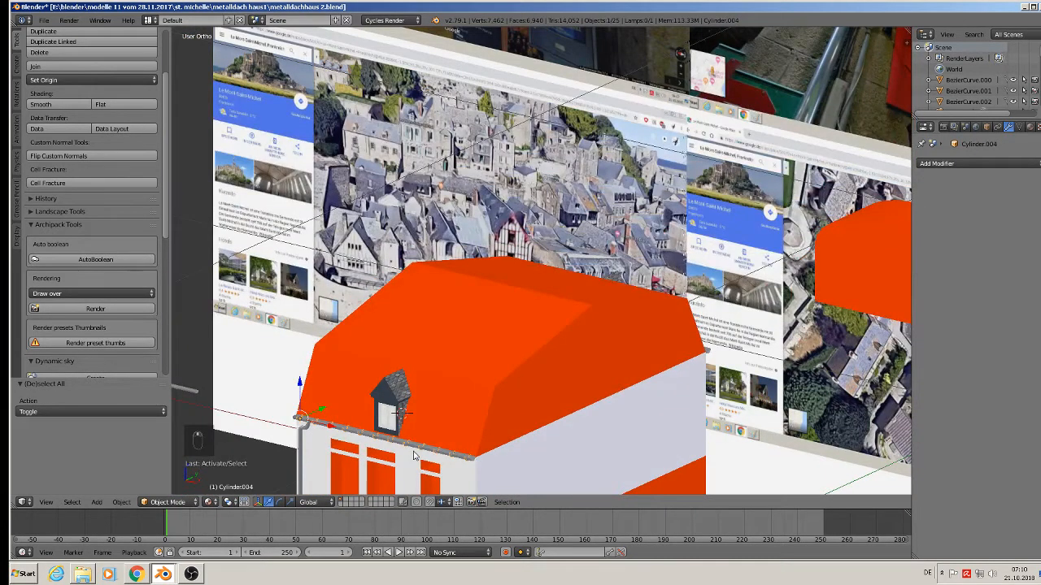
pyautogui.hotkey('shift', 'd')
pyautogui.moveTo(330, 404); pyautogui.dragTo(351, 402)
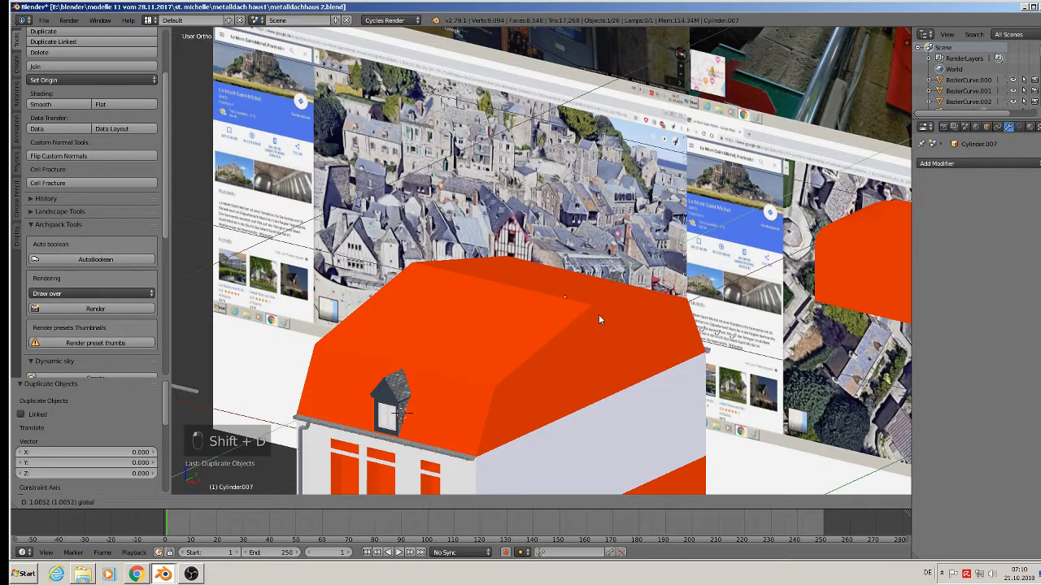
pyautogui.moveTo(599, 314); pyautogui.dragTo(610, 316)
pyautogui.moveTo(661, 322); pyautogui.dragTo(571, 322, button='middle')
pyautogui.scroll(5, 691, 294)
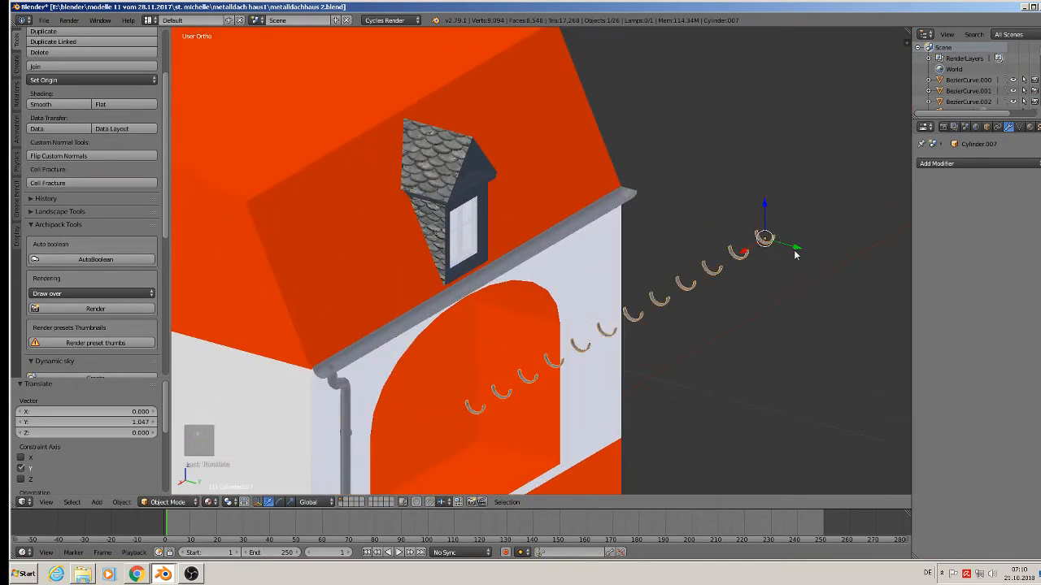
pyautogui.moveTo(795, 252); pyautogui.dragTo(645, 242)
pyautogui.press('a')
# Save the blend file via File > Save.
pyautogui.scroll(-1, 626, 284)
pyautogui.moveTo(604, 320); pyautogui.dragTo(554, 281, button='middle')
pyautogui.scroll(-5, 554, 297)
pyautogui.keyDown('shift'); pyautogui.moveTo(547, 355); pyautogui.dragTo(546, 252, button='middle'); pyautogui.keyUp('shift')
pyautogui.click(43, 21)
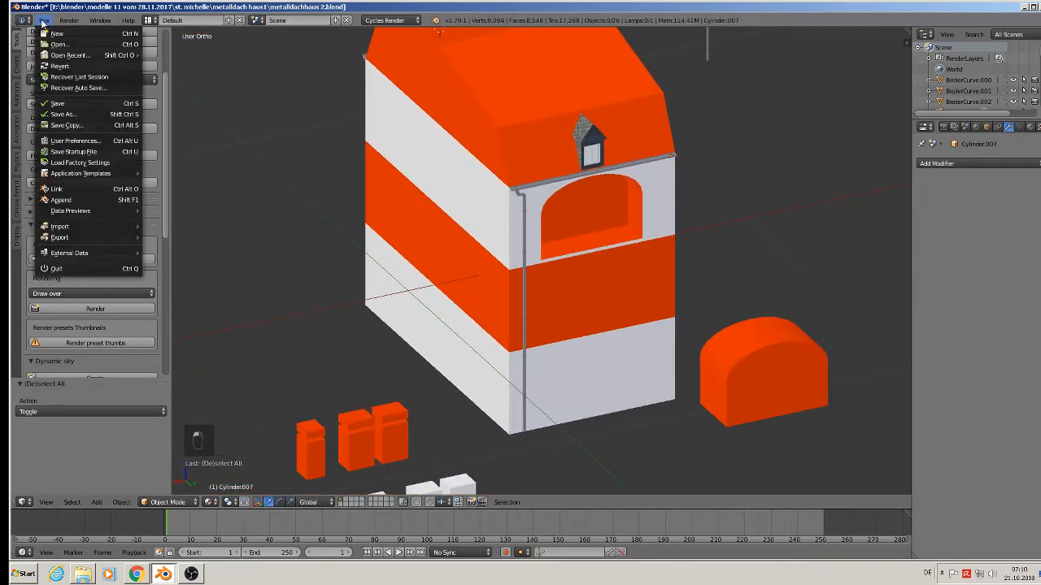
pyautogui.click(57, 103)
pyautogui.scroll(-2, 337, 158)
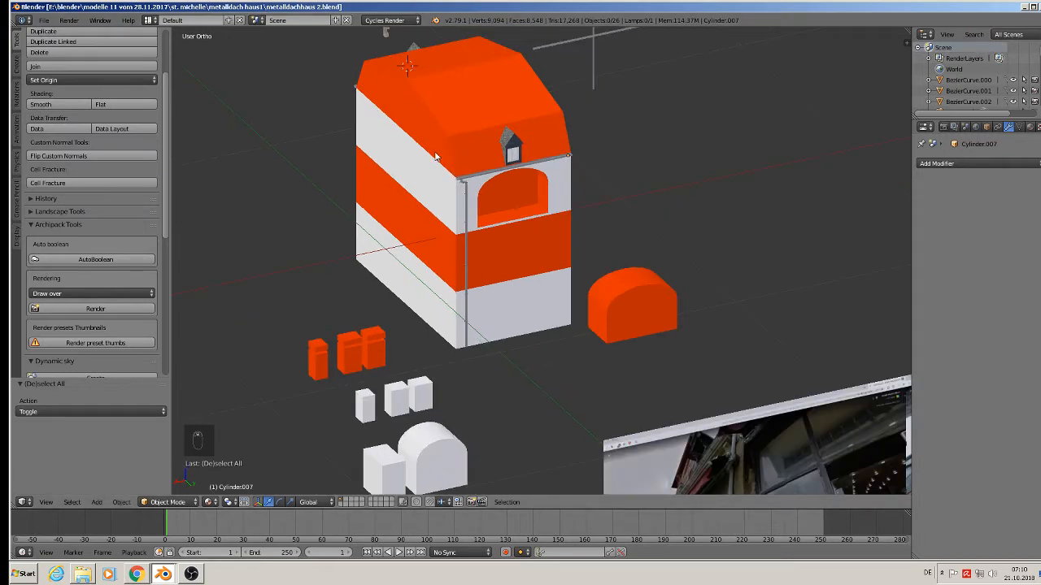
# Duplicate the stone quoin column and move the copy to the first lower window.
pyautogui.moveTo(435, 157); pyautogui.dragTo(626, 151, button='middle')
pyautogui.scroll(-3, 627, 151)
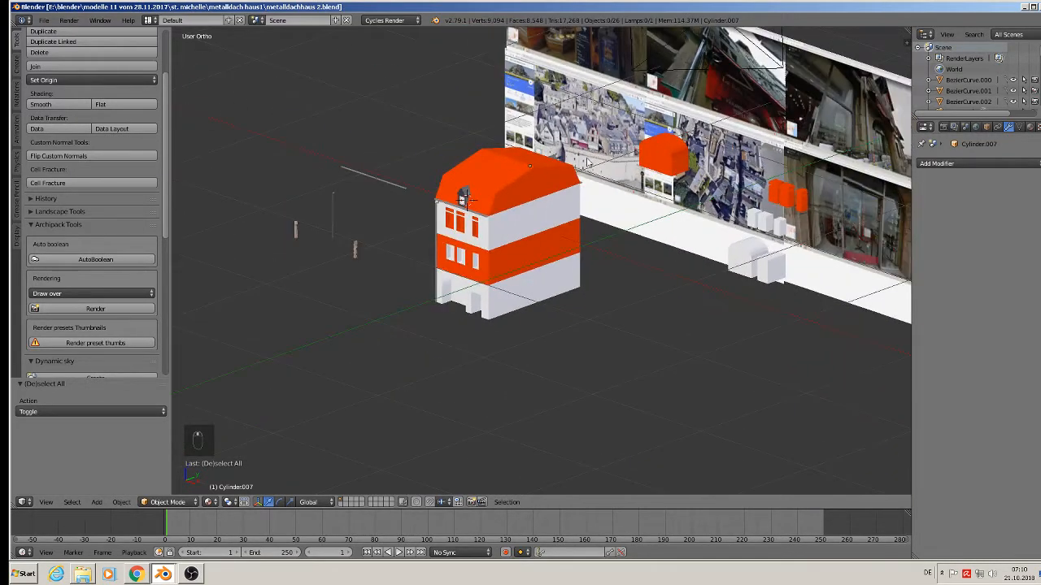
pyautogui.scroll(5, 553, 212)
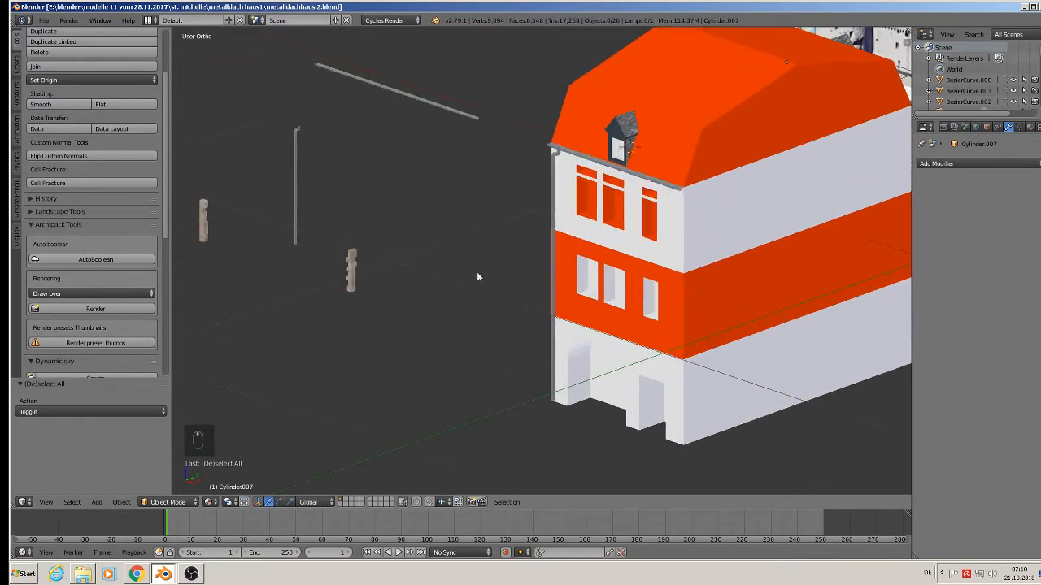
pyautogui.scroll(5, 348, 275)
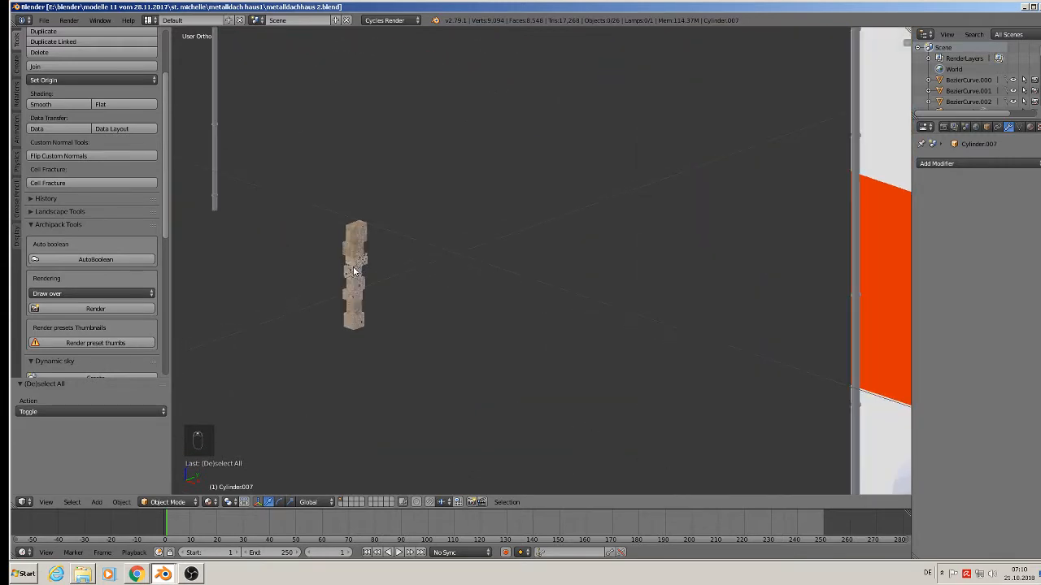
pyautogui.rightClick(354, 272)
pyautogui.scroll(-4, 354, 271)
pyautogui.moveTo(417, 278); pyautogui.dragTo(464, 267, button='middle')
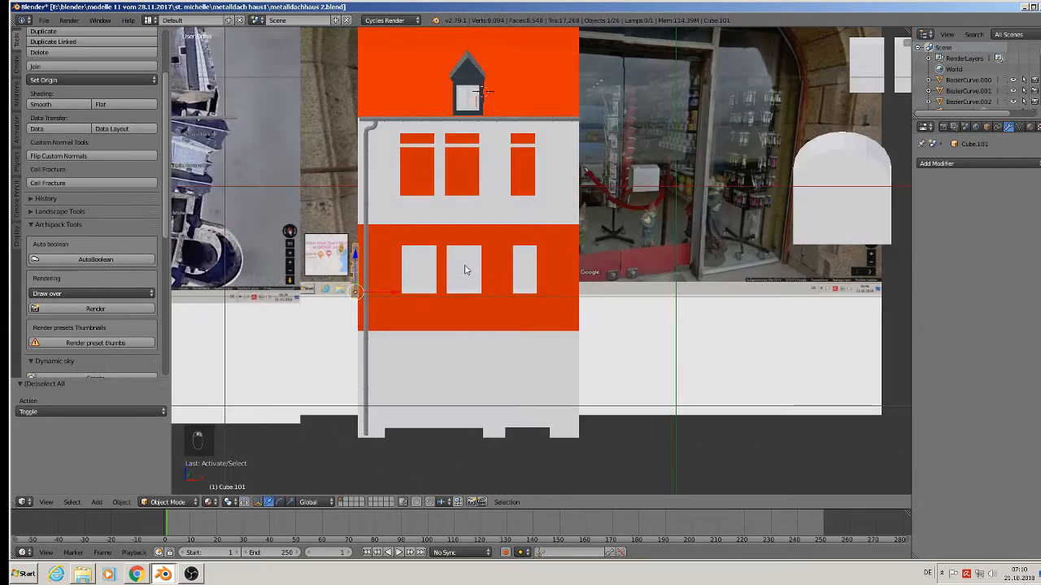
pyautogui.hotkey('shift', 'd')
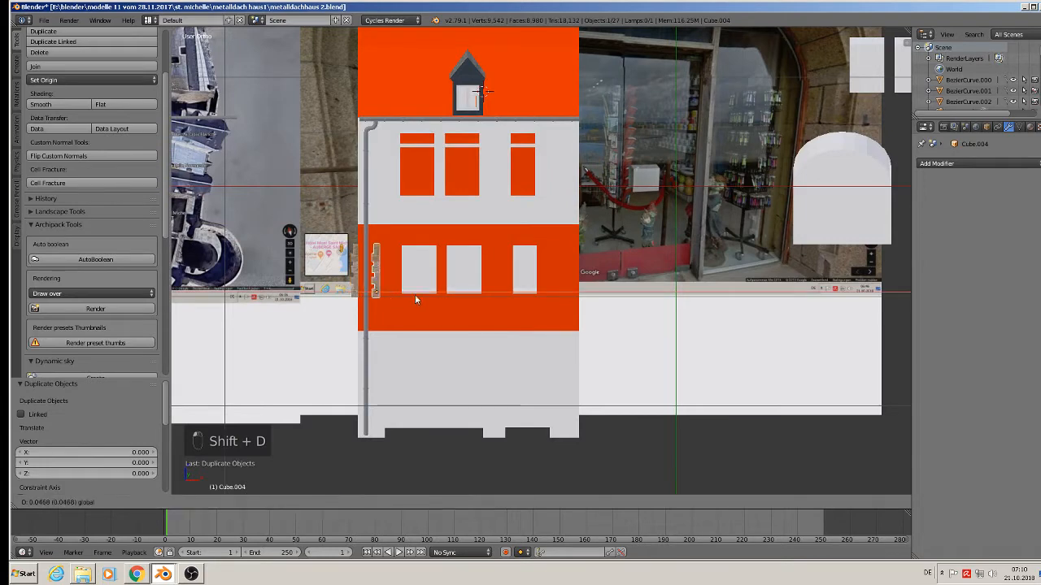
pyautogui.moveTo(566, 309); pyautogui.dragTo(566, 310)
pyautogui.moveTo(567, 310); pyautogui.dragTo(458, 330, button='middle')
pyautogui.moveTo(559, 285); pyautogui.dragTo(851, 299)
pyautogui.scroll(6, 852, 304)
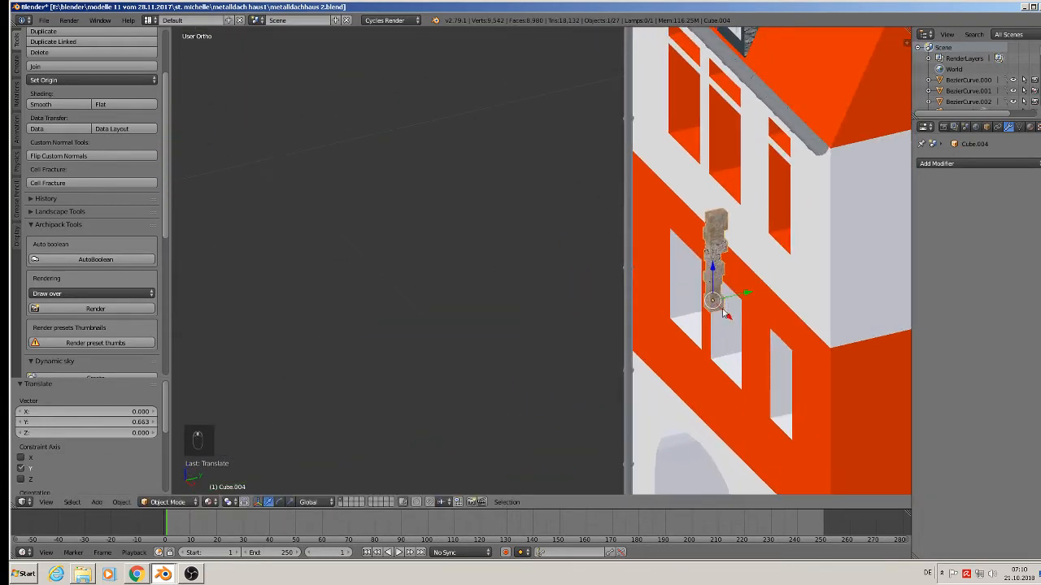
pyautogui.moveTo(750, 297); pyautogui.dragTo(785, 386)
pyautogui.moveTo(801, 435); pyautogui.dragTo(669, 346)
# Lower the jamb copy, scale it slightly smaller and align its depth with the wall.
pyautogui.scroll(5, 667, 350)
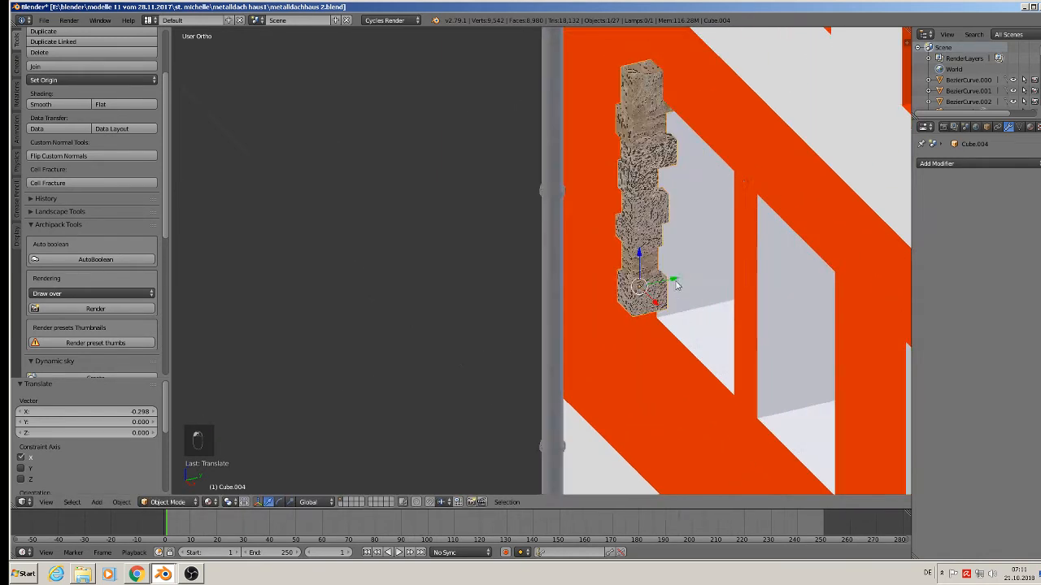
pyautogui.moveTo(664, 369); pyautogui.dragTo(678, 342, button='middle')
pyautogui.scroll(-2, 643, 359)
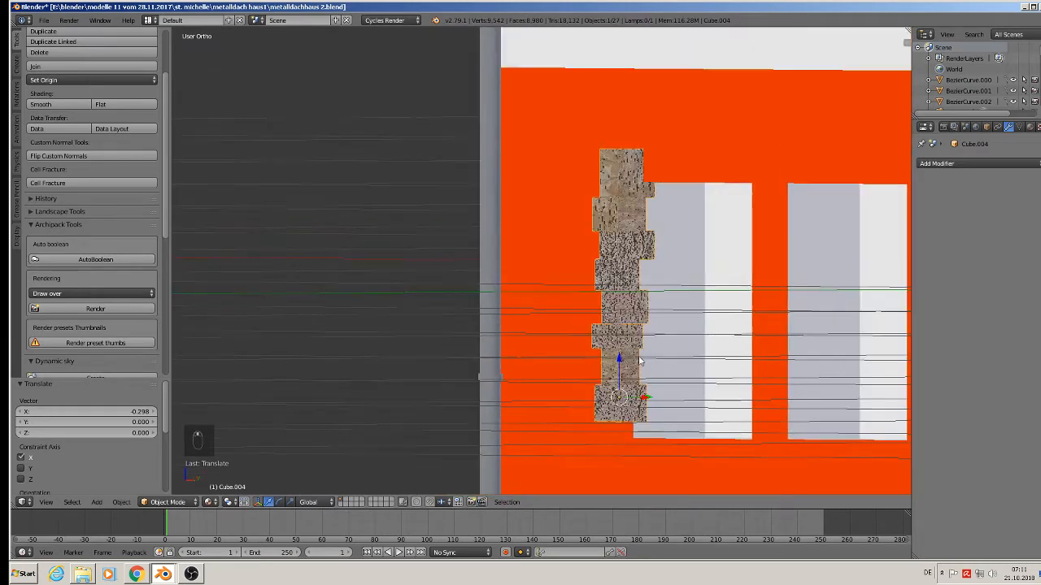
pyautogui.moveTo(620, 359); pyautogui.dragTo(623, 379)
pyautogui.moveTo(779, 423); pyautogui.dragTo(741, 431, button='middle')
pyautogui.press('s')
pyautogui.click(738, 430)
pyautogui.moveTo(619, 404)
pyautogui.mouseDown()
pyautogui.moveTo(647, 396)
pyautogui.moveTo(635, 420)
pyautogui.moveTo(631, 414)
pyautogui.mouseUp()
pyautogui.scroll(-5, 622, 402)
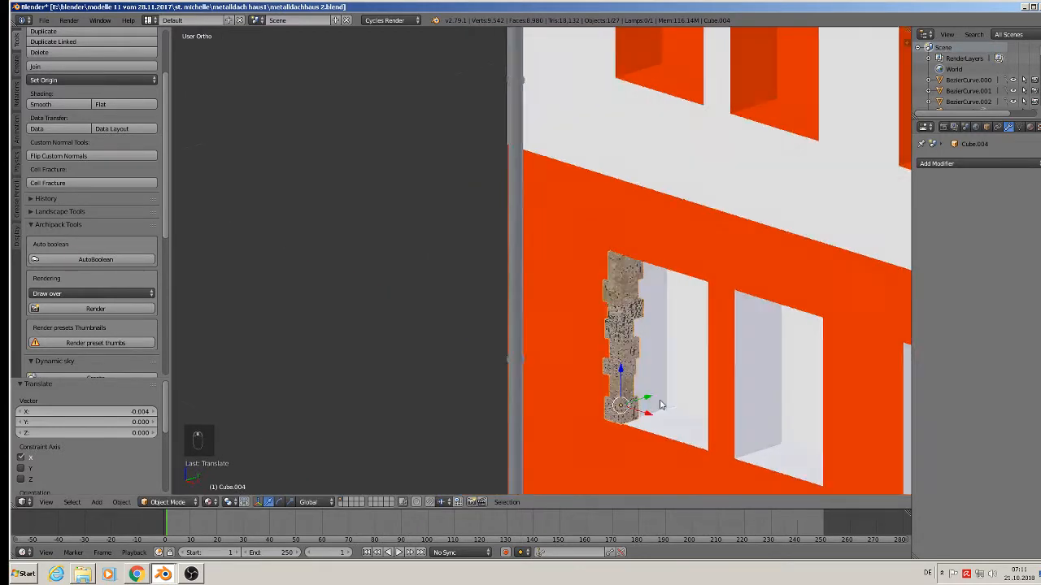
pyautogui.scroll(3, 561, 331)
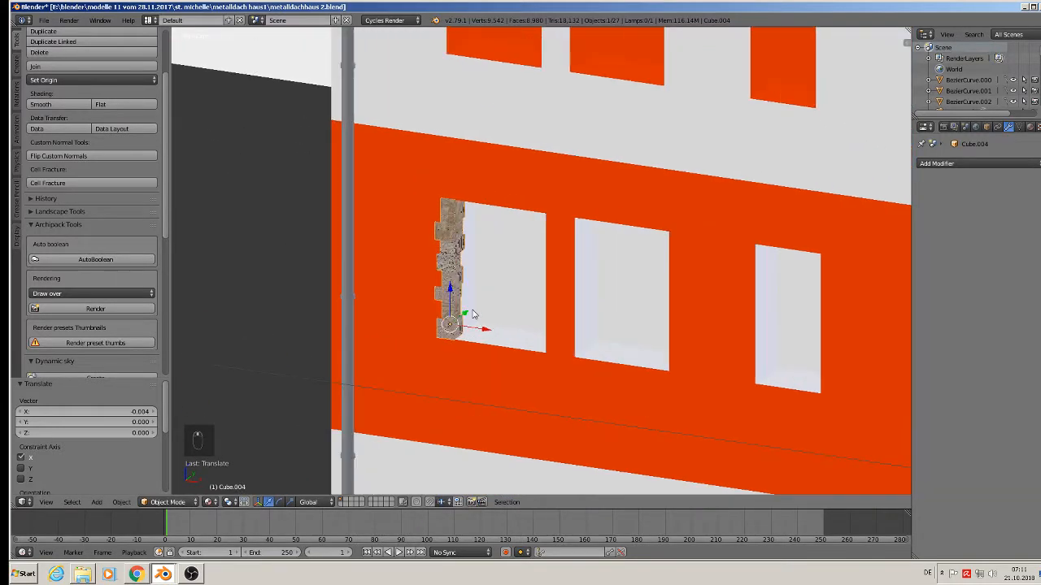
# Copy the stone jamb to the left sides of the second and third windows.
pyautogui.hotkey('shift', 'd')
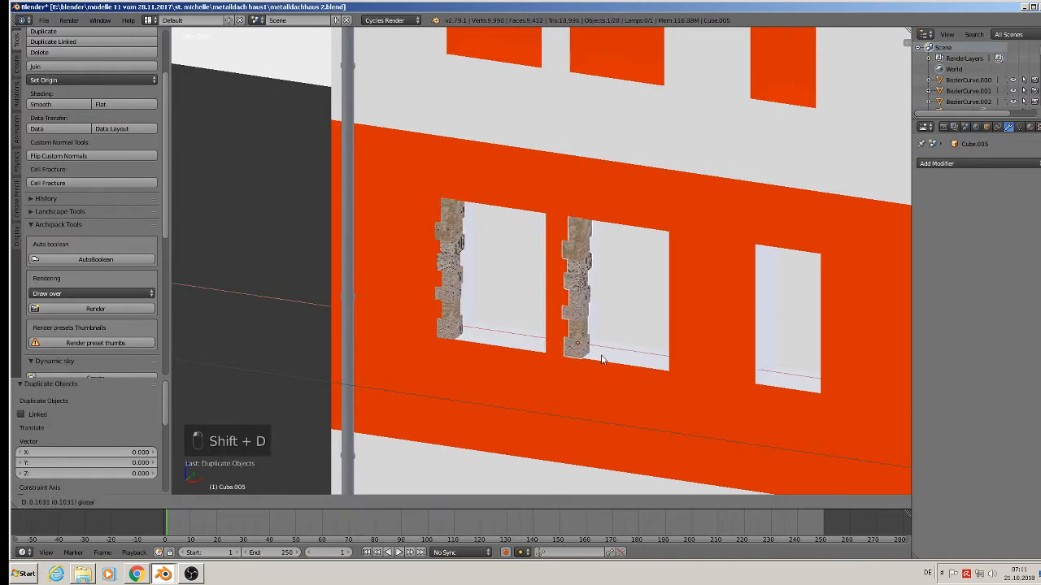
pyautogui.click(596, 359)
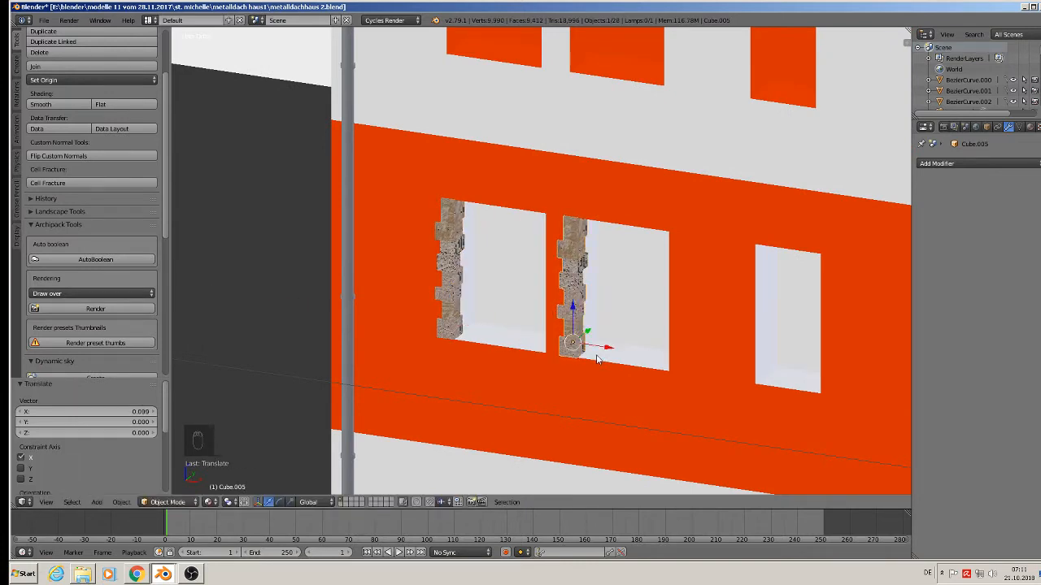
pyautogui.hotkey('shift', 'd')
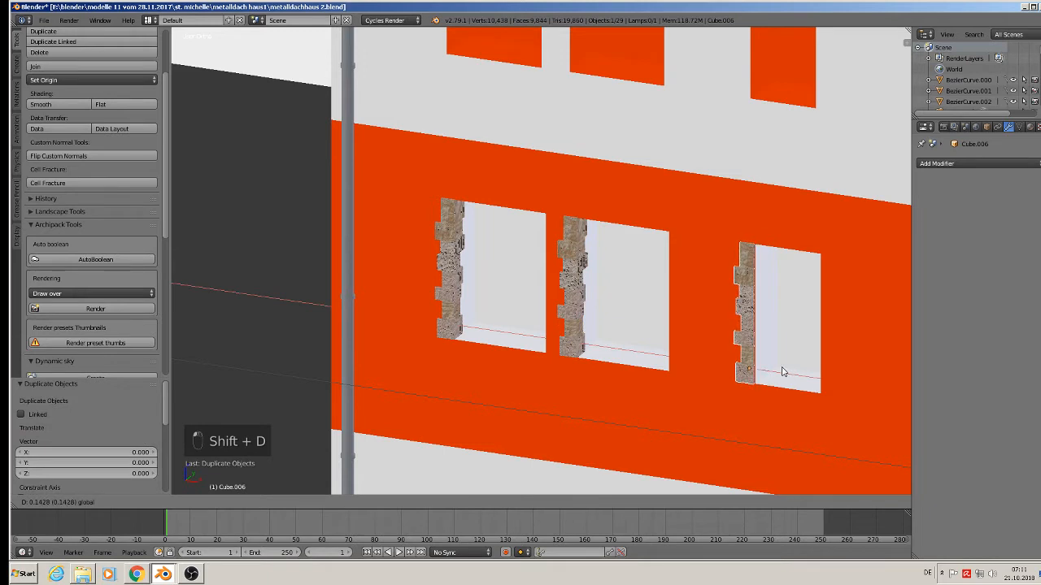
pyautogui.click(784, 373)
# Duplicate the first window's jamb, rotate it -90° on Z and place it on that window's right side.
pyautogui.click(454, 273)
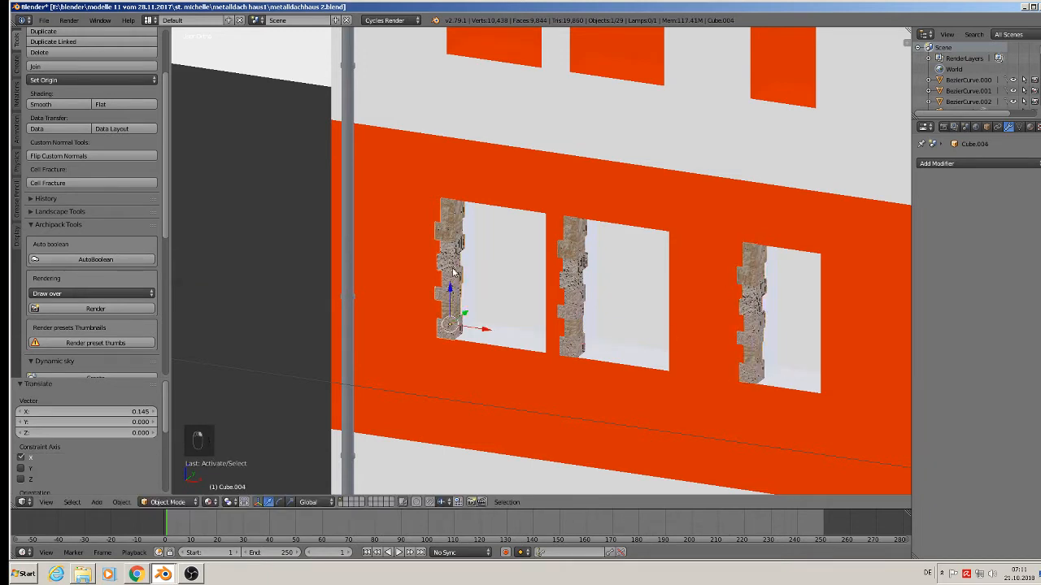
pyautogui.hotkey('shift', 'd')
pyautogui.press('x')
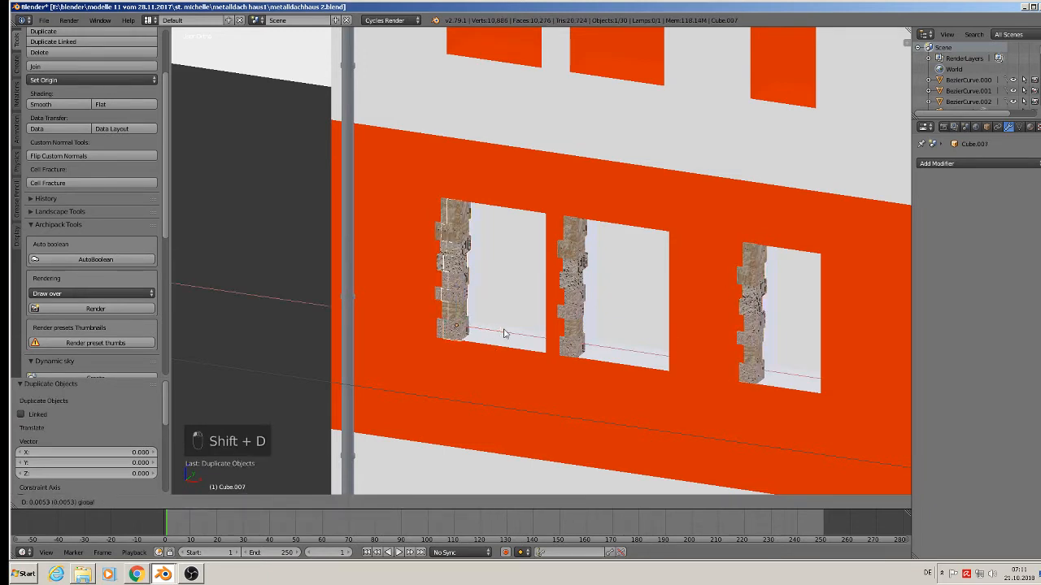
pyautogui.click(551, 350)
pyautogui.moveTo(577, 360)
pyautogui.mouseDown(button='middle')
pyautogui.moveTo(591, 362)
pyautogui.moveTo(583, 365)
pyautogui.mouseUp(button='middle')
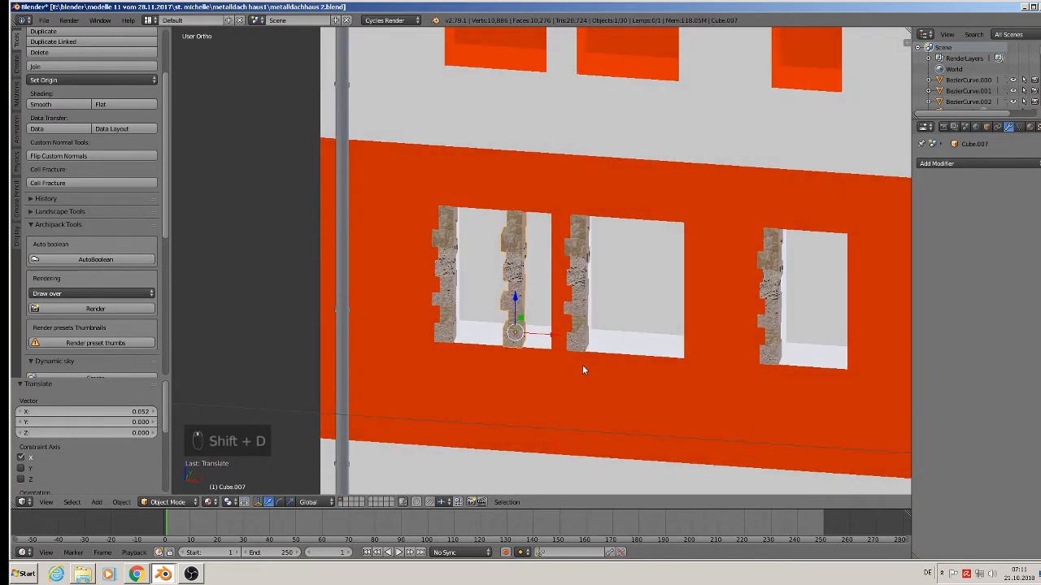
pyautogui.press('r')
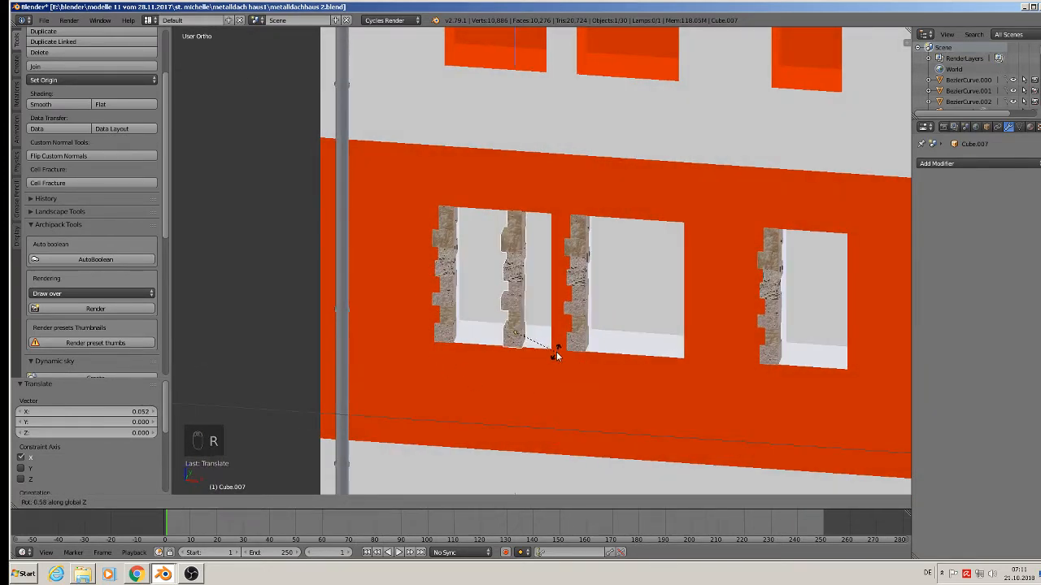
pyautogui.click(526, 349)
pyautogui.press('g')
pyautogui.press('x')
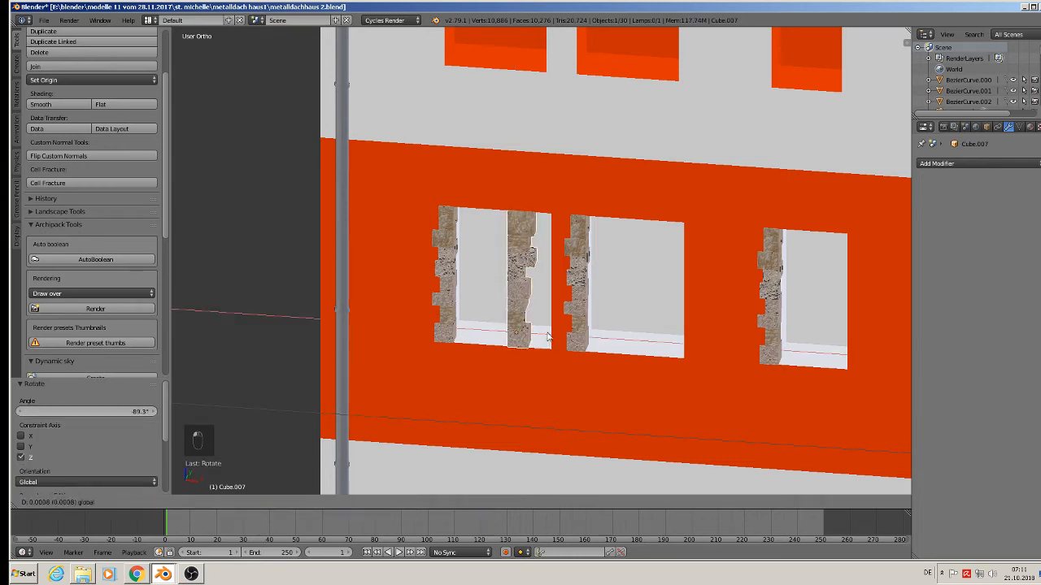
pyautogui.click(587, 351)
pyautogui.moveTo(587, 351); pyautogui.dragTo(613, 364, button='middle')
# Copy the turned jamb along X to the right sides of the remaining windows.
pyautogui.hotkey('shift', 'd')
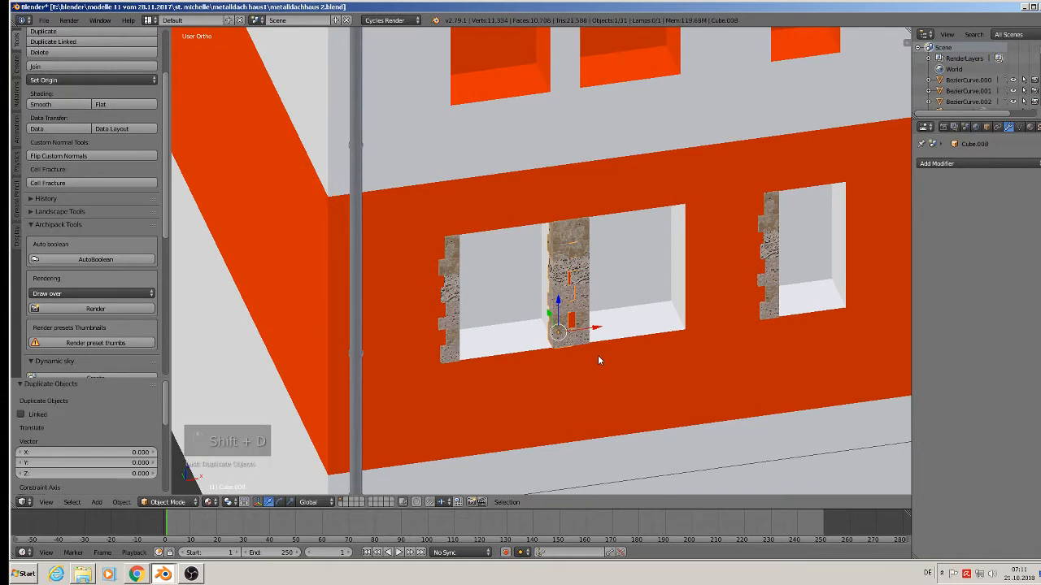
pyautogui.press('x')
pyautogui.moveTo(728, 326); pyautogui.dragTo(726, 325)
pyautogui.hotkey('shift', 'd')
pyautogui.rightClick(713, 322)
pyautogui.press('g')
pyautogui.press('x')
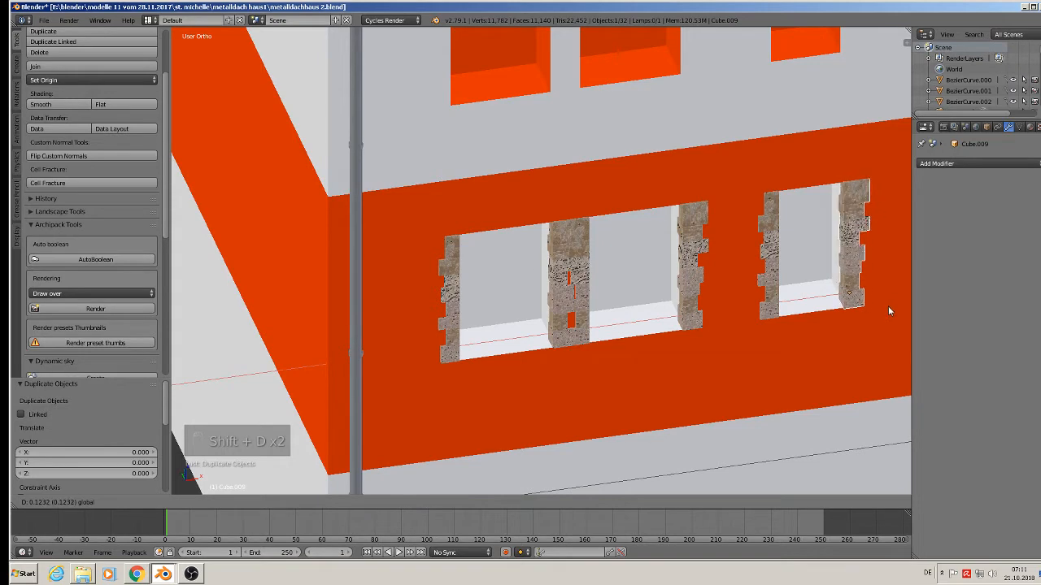
pyautogui.click(888, 306)
pyautogui.moveTo(888, 306); pyautogui.dragTo(723, 405, button='middle')
pyautogui.moveTo(448, 386)
pyautogui.mouseDown(button='middle')
pyautogui.moveTo(444, 400)
pyautogui.moveTo(448, 383)
pyautogui.mouseUp(button='middle')
# Copy a stone jamb up beside the first upper-floor window, enlarge it and align it.
pyautogui.hotkey('shift', 'd')
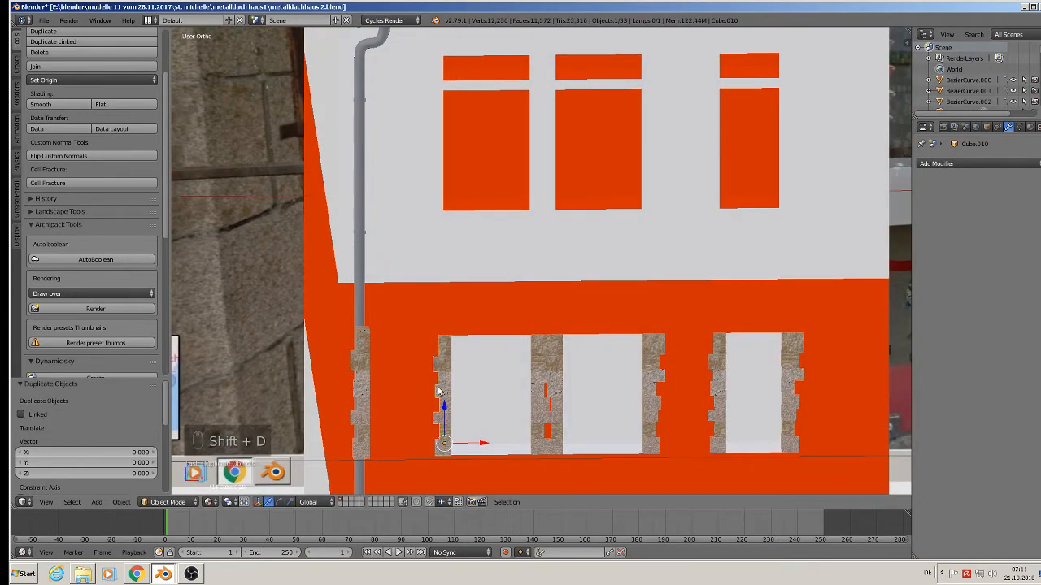
pyautogui.moveTo(445, 403); pyautogui.dragTo(485, 136)
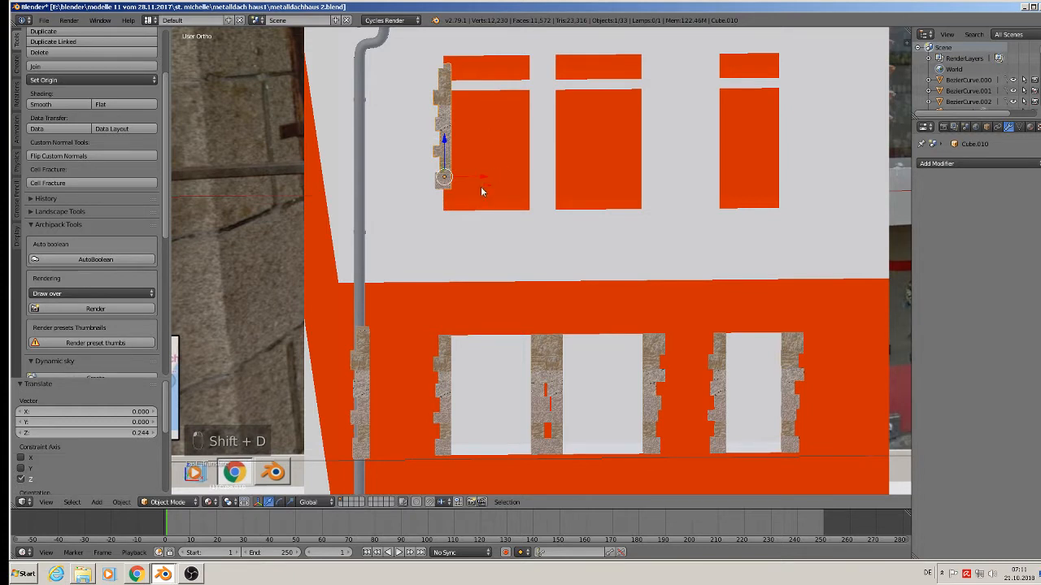
pyautogui.moveTo(482, 178); pyautogui.dragTo(466, 177)
pyautogui.press('s')
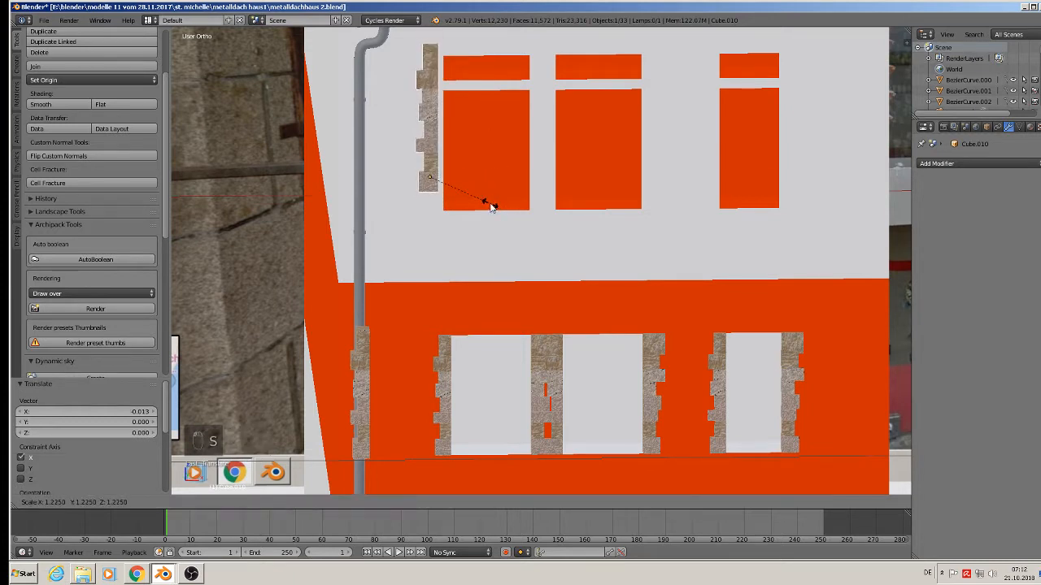
pyautogui.click(498, 209)
pyautogui.moveTo(430, 145); pyautogui.dragTo(465, 196)
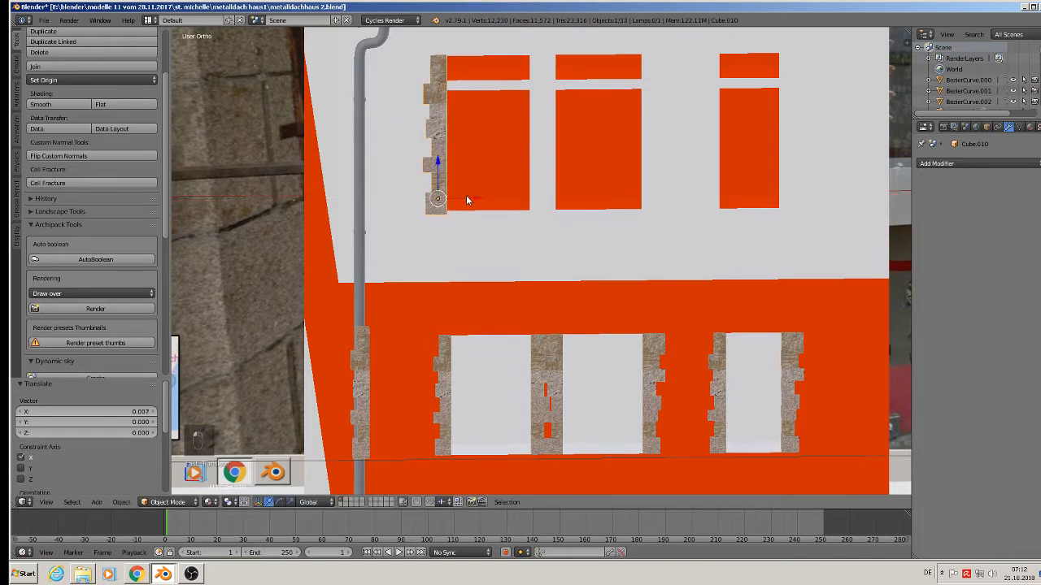
pyautogui.moveTo(466, 196); pyautogui.dragTo(435, 212, button='middle')
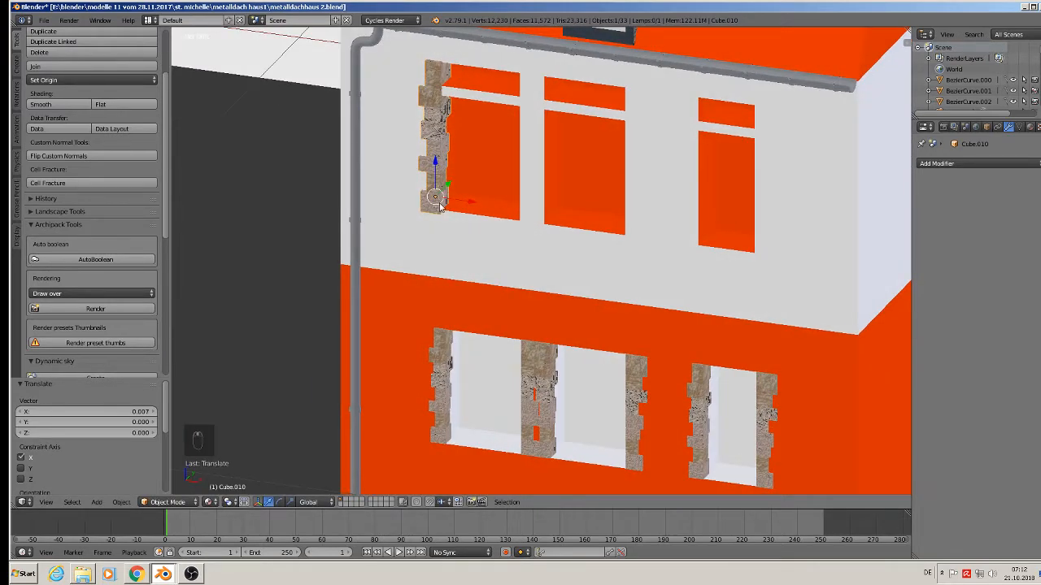
# Duplicate the upper jamb over to the next upper window and make one more copy.
pyautogui.hotkey('shift', 'd')
pyautogui.rightClick(460, 200)
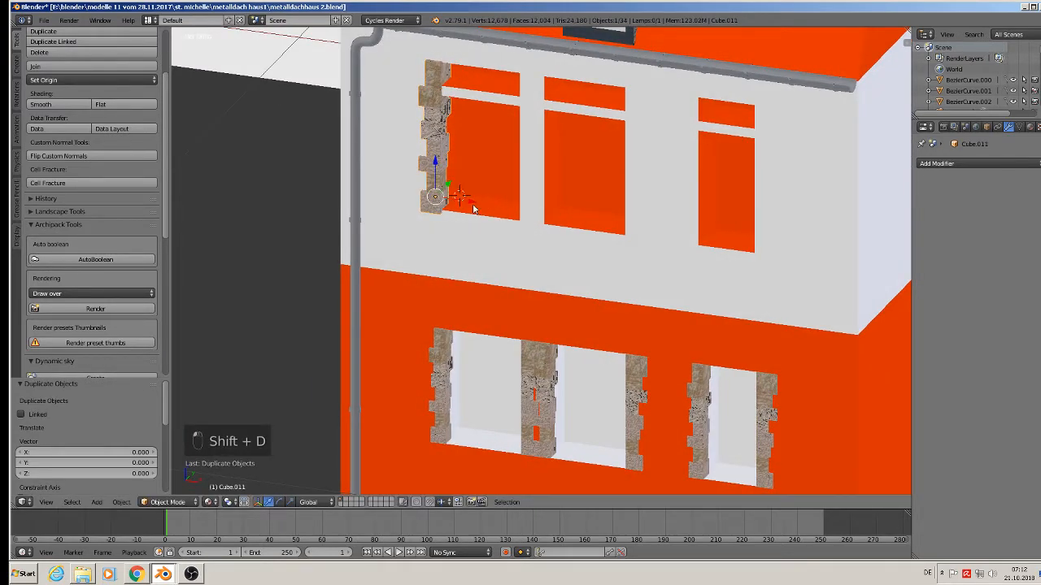
pyautogui.moveTo(473, 208); pyautogui.dragTo(731, 233)
pyautogui.hotkey('shift', 'd')
pyautogui.rightClick(575, 211)
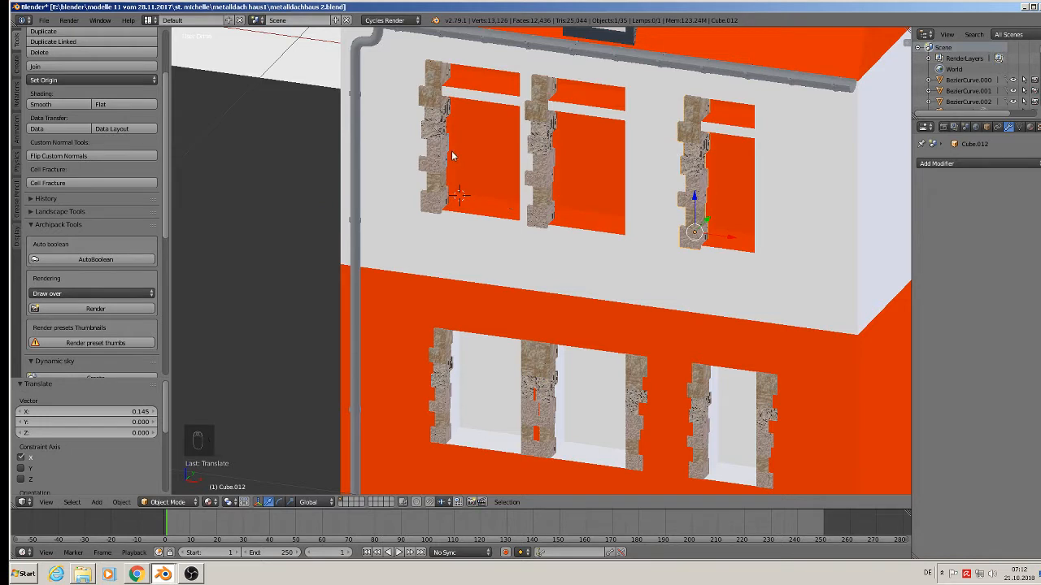
# Raise a copy of the middle lower-floor jamb into the upper middle window, enlarged about 1.29 times.
pyautogui.hotkey('shift', 'd')
pyautogui.rightClick(525, 385)
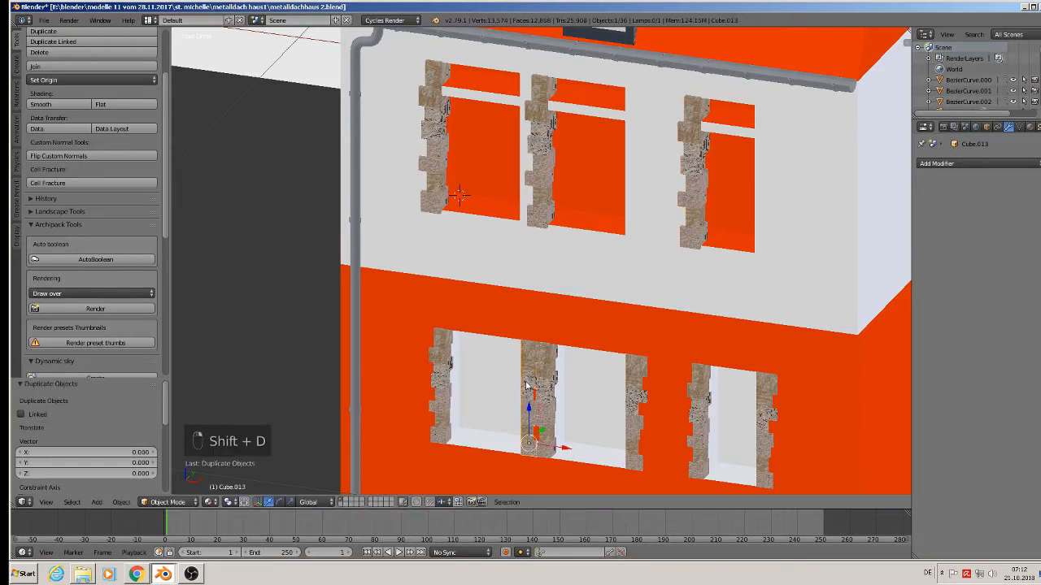
pyautogui.moveTo(529, 415); pyautogui.dragTo(529, 174)
pyautogui.click(533, 155)
pyautogui.press('s')
pyautogui.click(530, 151)
# Fine-tune the middle upper jamb in orthographic view, shrinking it to 0.968 and aligning it vertically.
pyautogui.press('s')
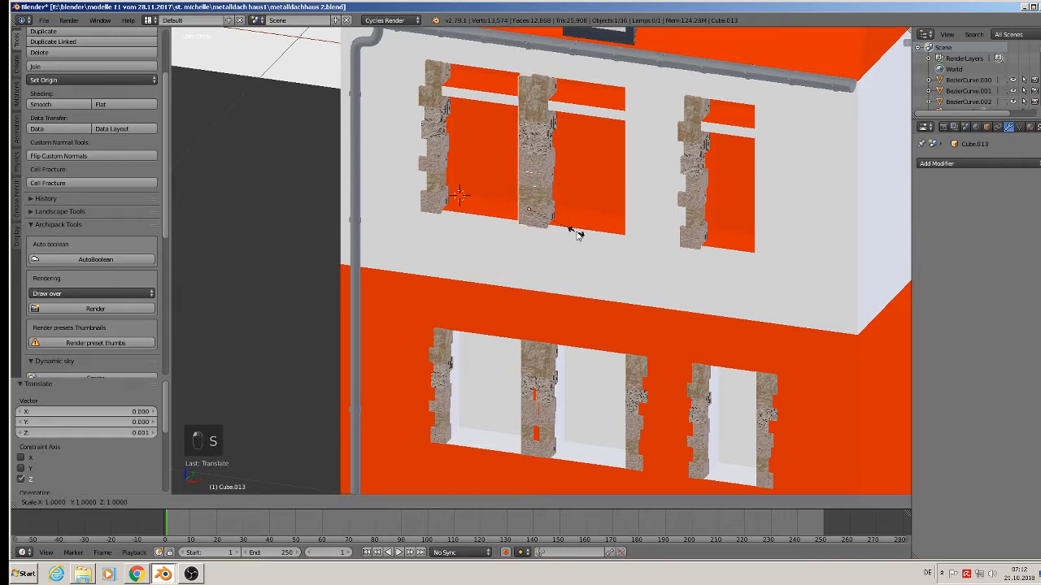
pyautogui.click(579, 235)
pyautogui.moveTo(530, 184); pyautogui.dragTo(532, 187)
pyautogui.scroll(1, 600, 230)
pyautogui.press('KP_5')
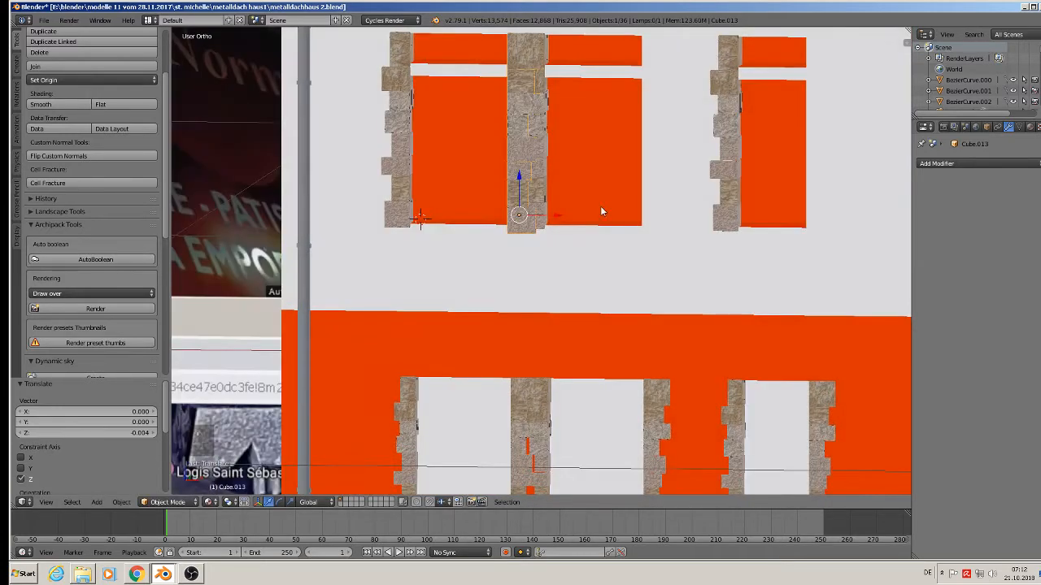
pyautogui.press('s')
pyautogui.click(606, 234)
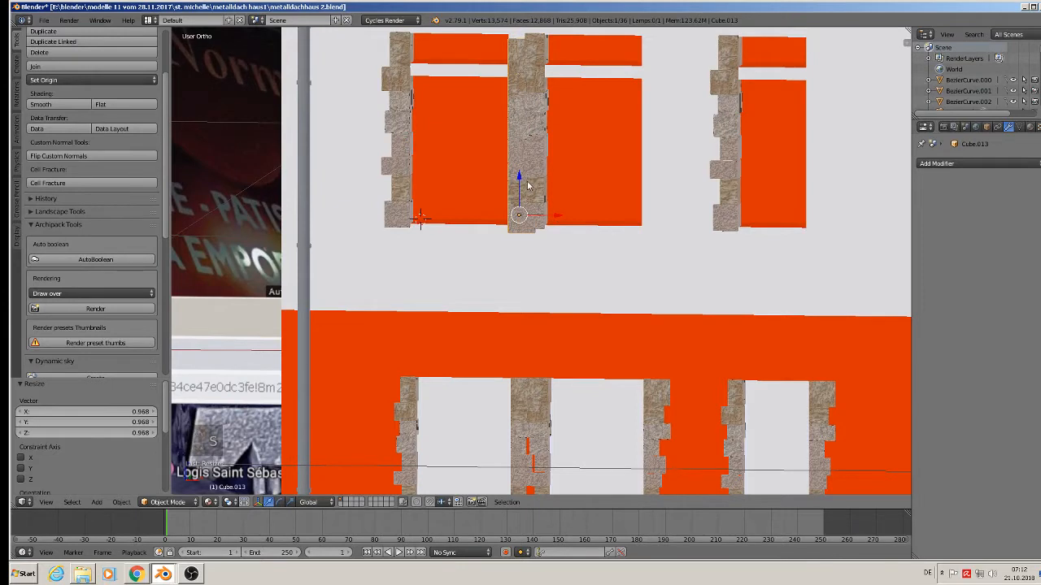
pyautogui.moveTo(527, 187)
pyautogui.mouseDown()
pyautogui.moveTo(517, 180)
pyautogui.moveTo(533, 190)
pyautogui.mouseUp()
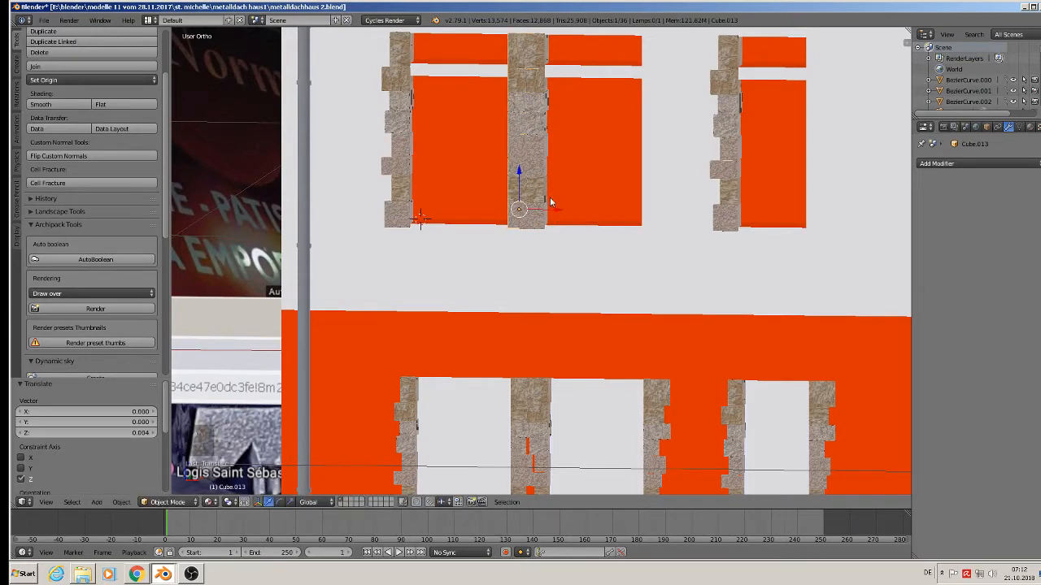
# Place jamb copies beside the next upper window and on the rightmost window's right side.
pyautogui.hotkey('shift', 'd')
pyautogui.rightClick(549, 207)
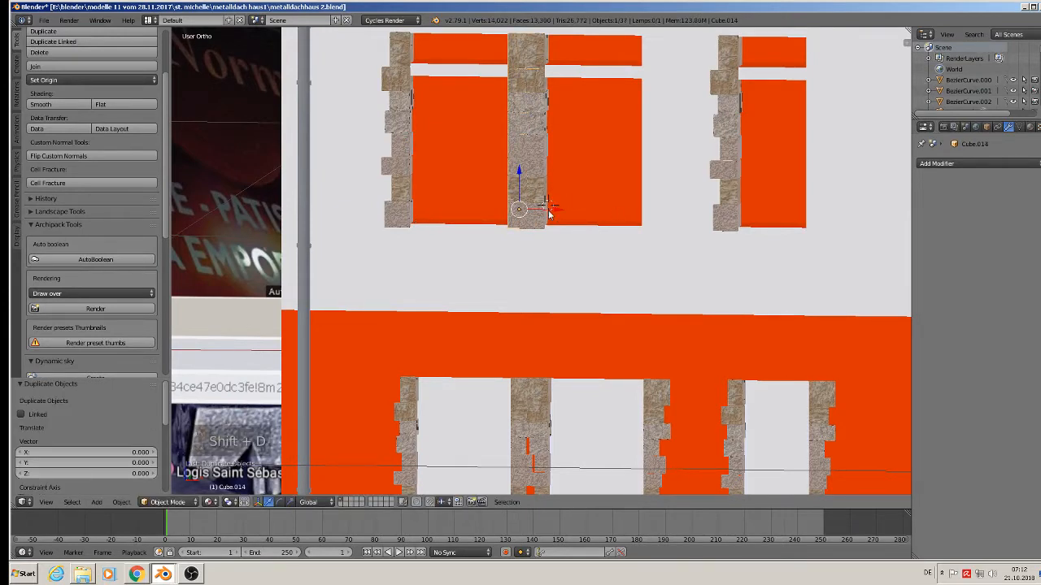
pyautogui.moveTo(549, 210); pyautogui.dragTo(680, 218)
pyautogui.moveTo(681, 219); pyautogui.dragTo(704, 240, button='middle')
pyautogui.hotkey('shift', 'd')
pyautogui.rightClick(683, 220)
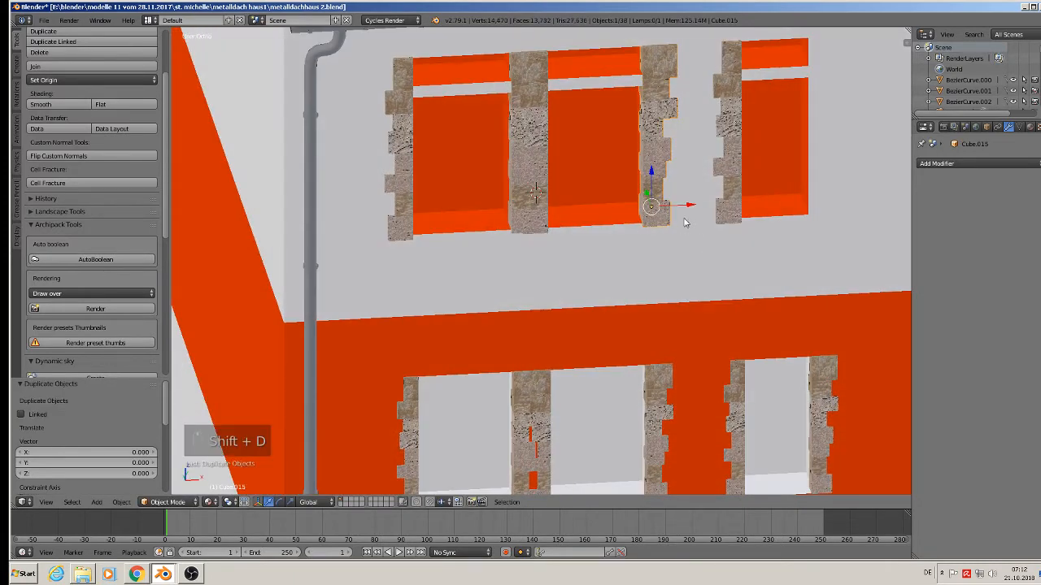
pyautogui.moveTo(691, 205); pyautogui.dragTo(854, 218)
pyautogui.scroll(-3, 851, 220)
pyautogui.keyDown('shift'); pyautogui.moveTo(770, 289); pyautogui.dragTo(724, 347, button='middle'); pyautogui.keyUp('shift')
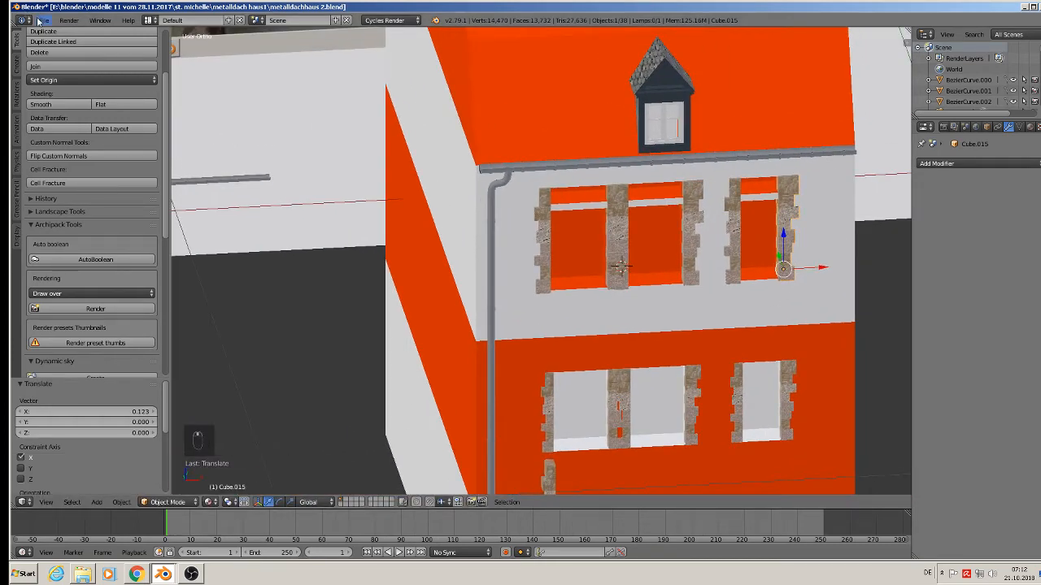
# Save the house model and bring the lower facade into view.
pyautogui.click(40, 20)
pyautogui.click(74, 103)
pyautogui.scroll(-3, 337, 236)
pyautogui.keyDown('shift'); pyautogui.moveTo(442, 326); pyautogui.dragTo(660, 475, button='middle'); pyautogui.keyUp('shift')
pyautogui.scroll(-3, 557, 366)
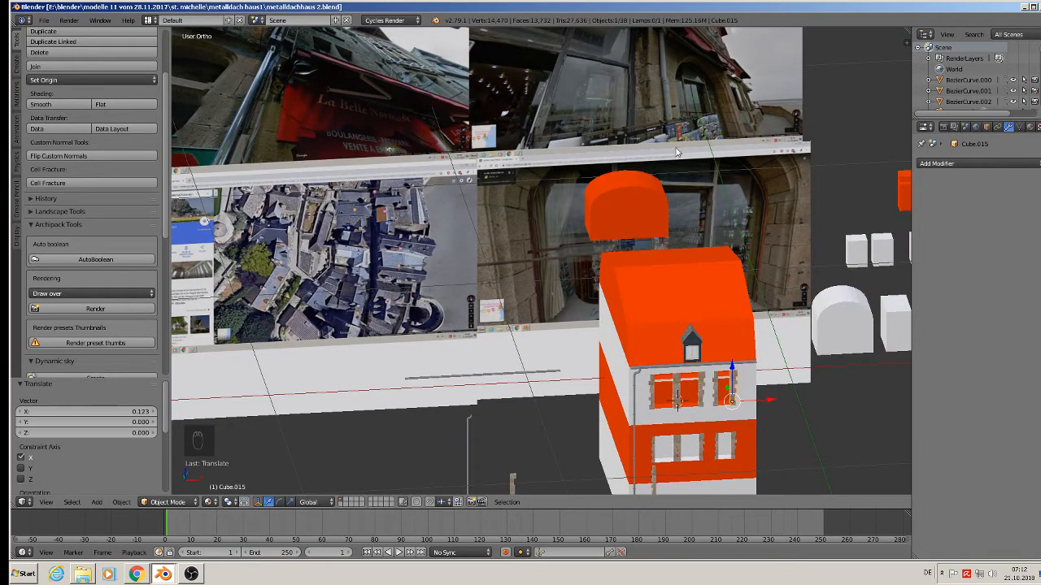
pyautogui.scroll(5, 694, 90)
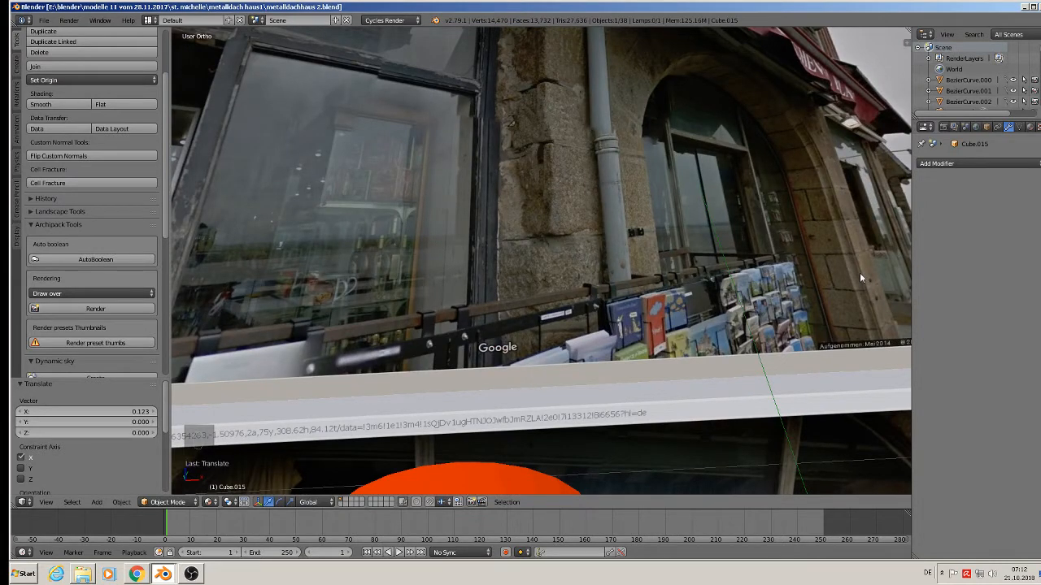
pyautogui.scroll(-6, 841, 270)
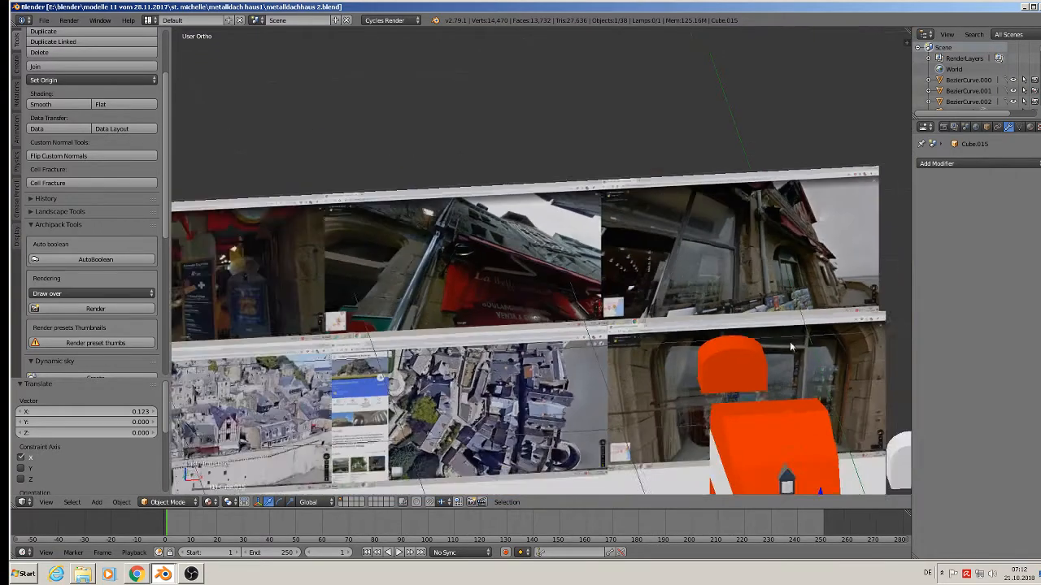
pyautogui.scroll(-1, 791, 347)
pyautogui.keyDown('shift'); pyautogui.moveTo(757, 380); pyautogui.dragTo(457, 103, button='middle'); pyautogui.keyUp('shift')
pyautogui.scroll(-2, 461, 169)
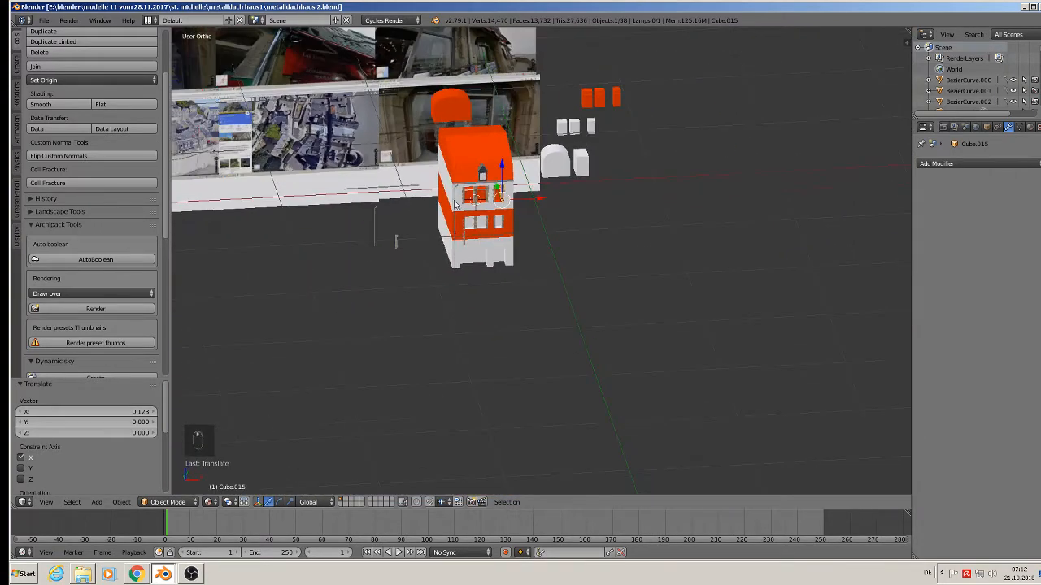
pyautogui.scroll(9, 461, 233)
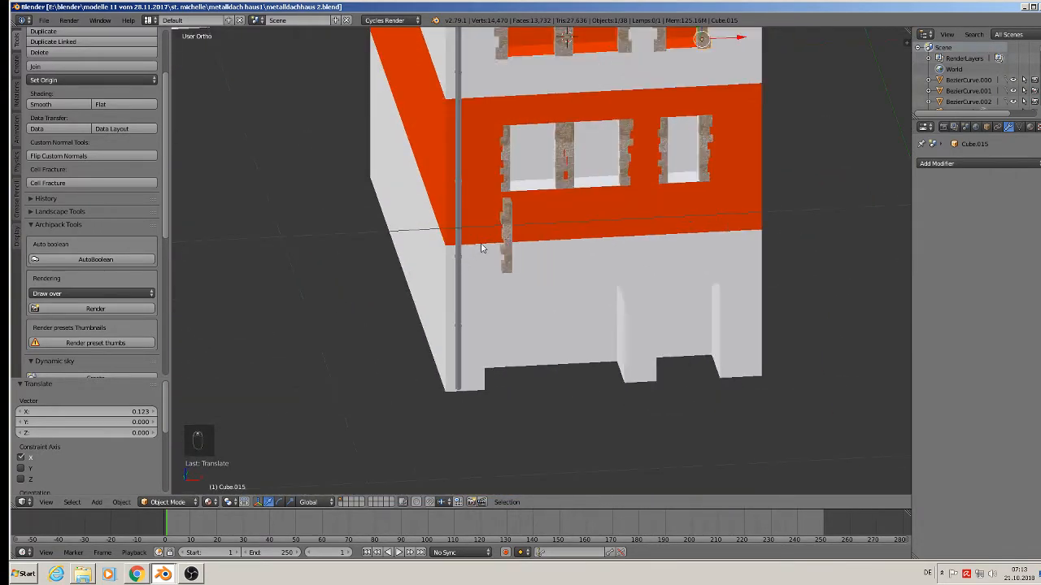
# Orbit to an angled view of the lower windows, select the wall Cube and enter Edit Mode.
pyautogui.moveTo(481, 204); pyautogui.dragTo(495, 224, button='middle')
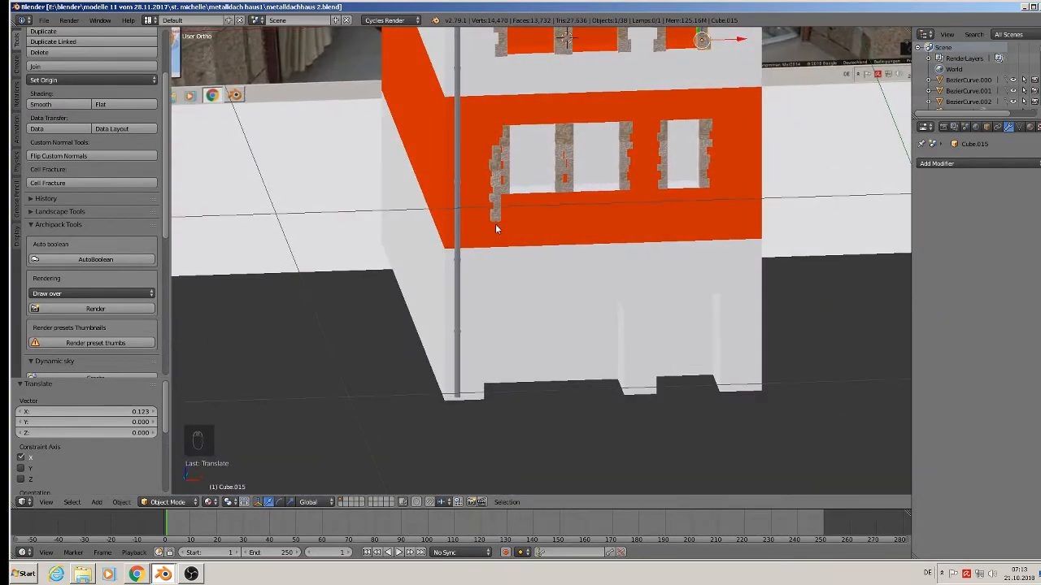
pyautogui.scroll(-4, 495, 224)
pyautogui.moveTo(496, 223); pyautogui.dragTo(512, 258, button='middle')
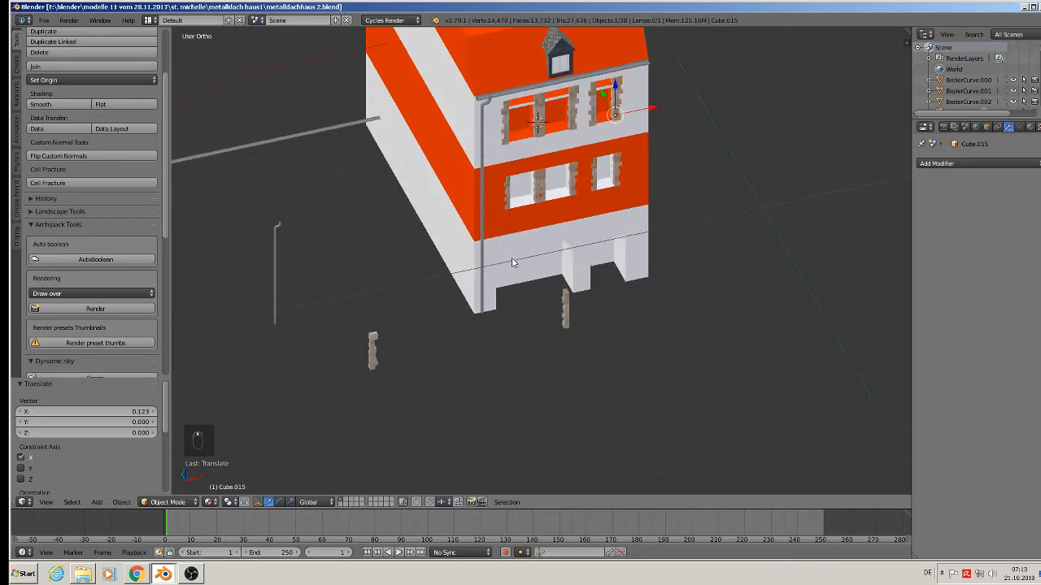
pyautogui.click(47, 21)
pyautogui.scroll(5, 572, 157)
pyautogui.moveTo(546, 174); pyautogui.dragTo(511, 150, button='middle')
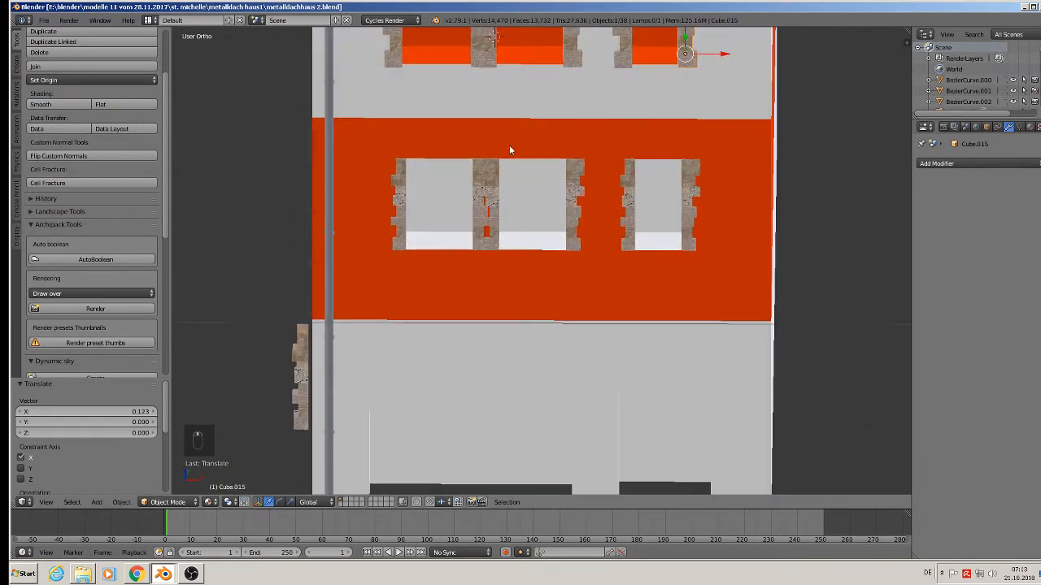
pyautogui.scroll(-2, 509, 150)
pyautogui.scroll(3, 580, 294)
pyautogui.moveTo(580, 293); pyautogui.dragTo(560, 304, button='middle')
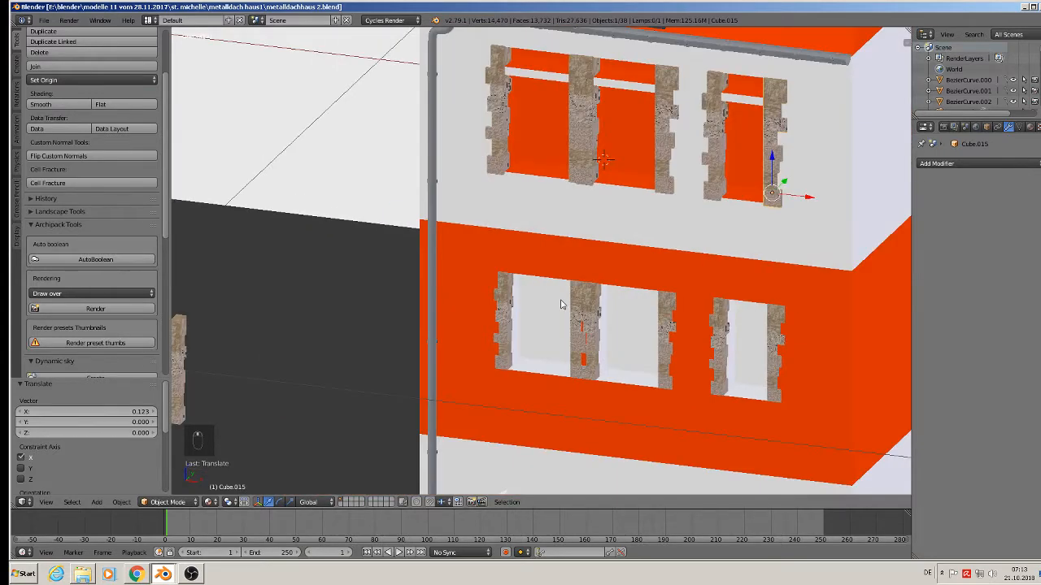
pyautogui.rightClick(545, 343)
pyautogui.press('Tab')
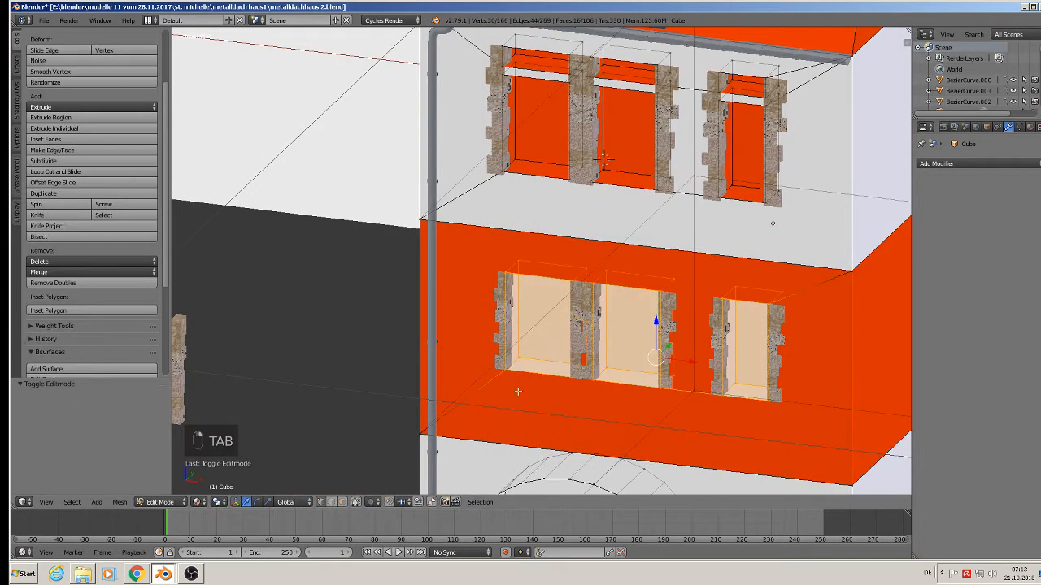
# In face mode with limit-to-visible on, push the three lower window faces 0.024 back along Y.
pyautogui.click(357, 501)
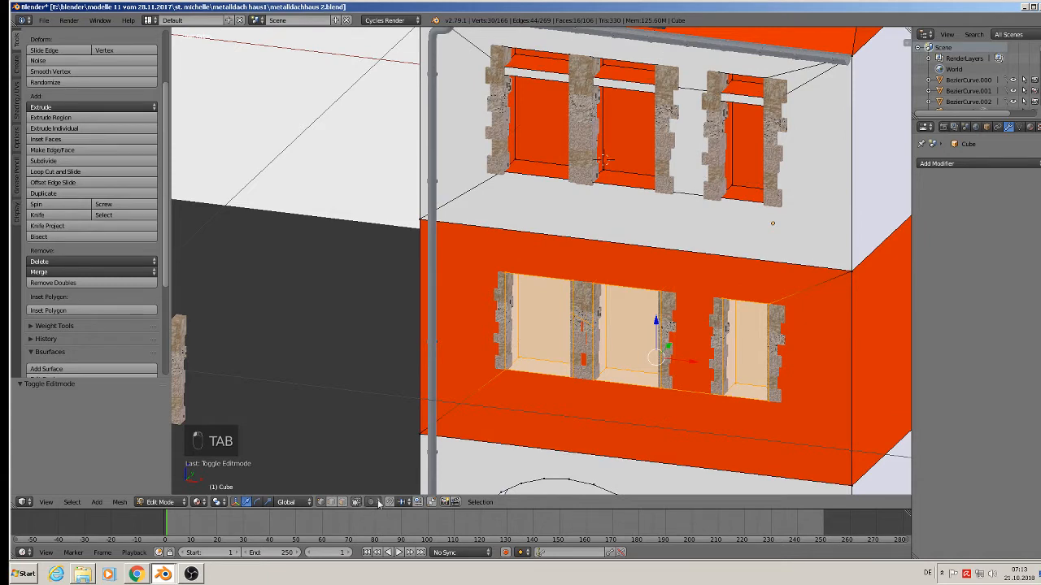
pyautogui.click(341, 502)
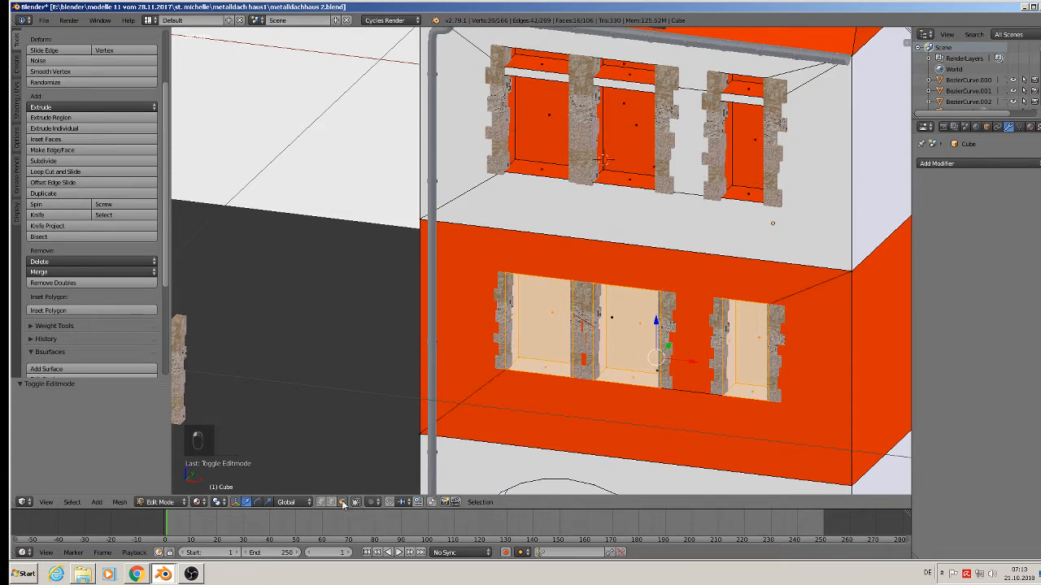
pyautogui.rightClick(537, 370)
pyautogui.keyDown('shift'); pyautogui.rightClick(635, 325); pyautogui.keyUp('shift')
pyautogui.keyDown('shift'); pyautogui.rightClick(754, 339); pyautogui.keyUp('shift')
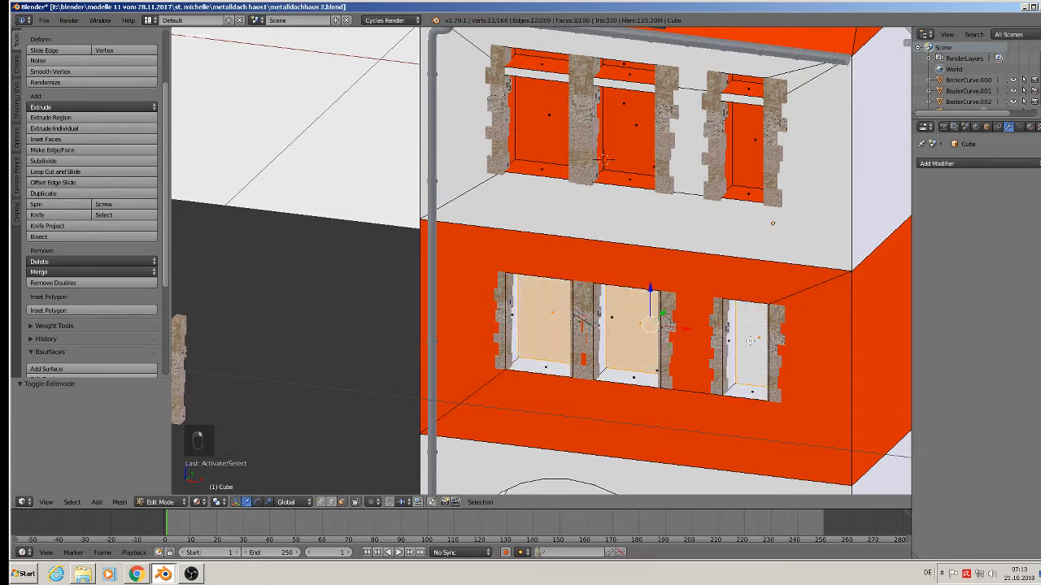
pyautogui.moveTo(754, 340); pyautogui.dragTo(663, 366, button='middle')
pyautogui.press('g')
pyautogui.press('y')
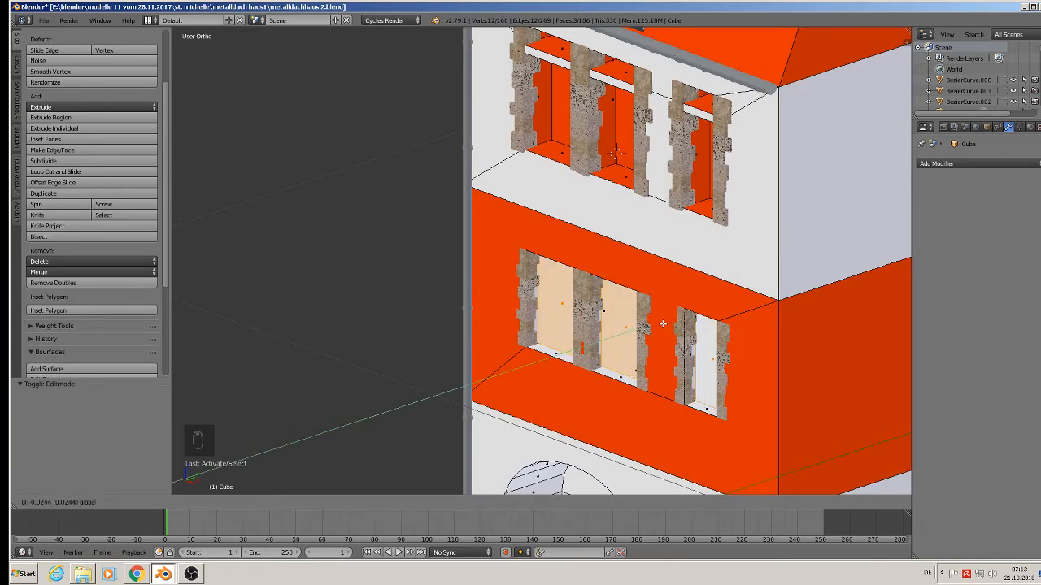
pyautogui.moveTo(663, 323); pyautogui.dragTo(664, 324)
# Select the left and middle window pane faces and set the pivot to Individual Origins.
pyautogui.moveTo(664, 324); pyautogui.dragTo(752, 261, button='middle')
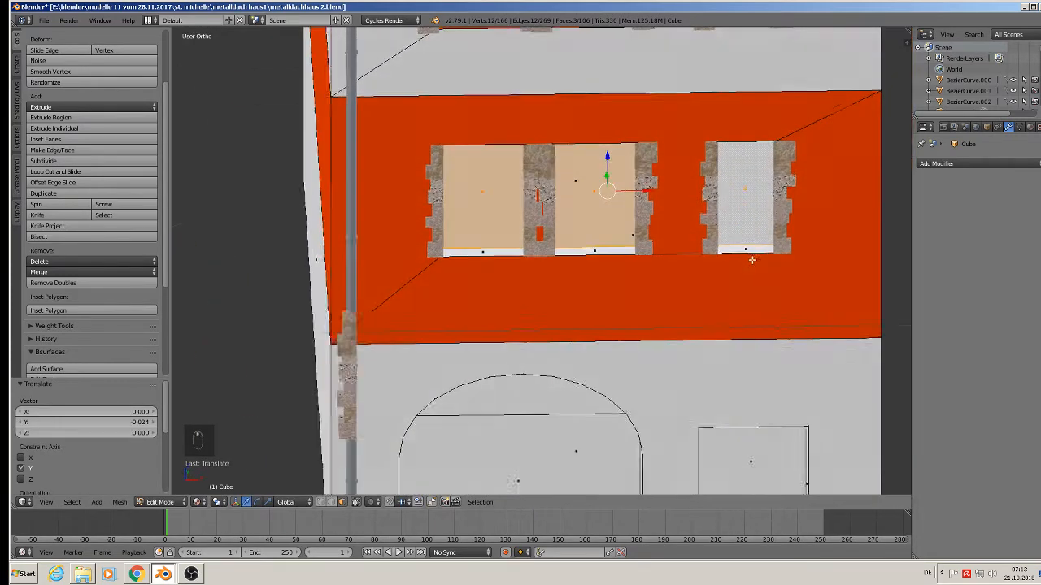
pyautogui.scroll(2, 753, 260)
pyautogui.moveTo(613, 246); pyautogui.dragTo(599, 245, button='middle')
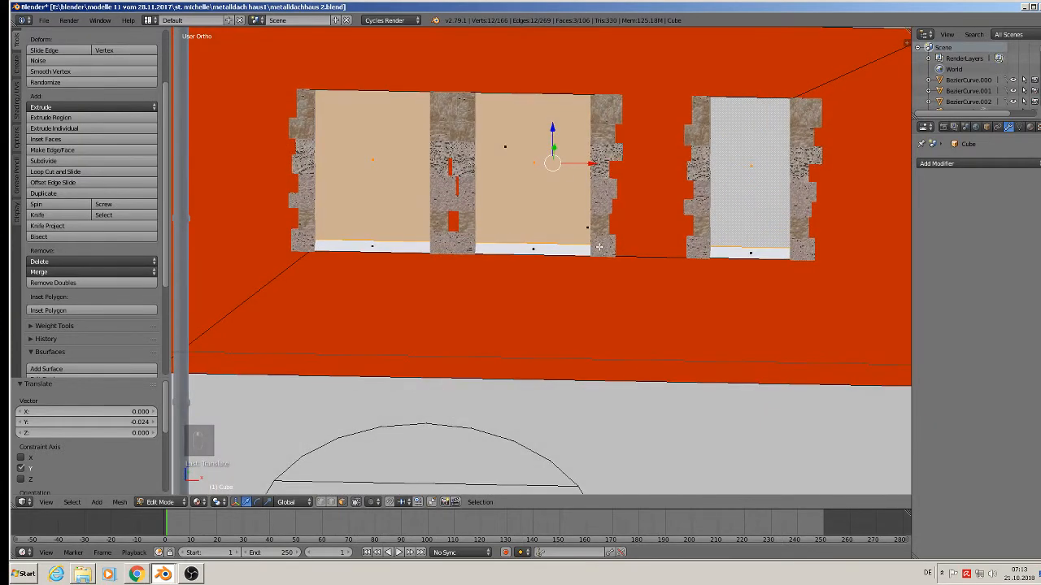
pyautogui.rightClick(387, 195)
pyautogui.keyDown('shift'); pyautogui.rightClick(516, 161); pyautogui.keyUp('shift')
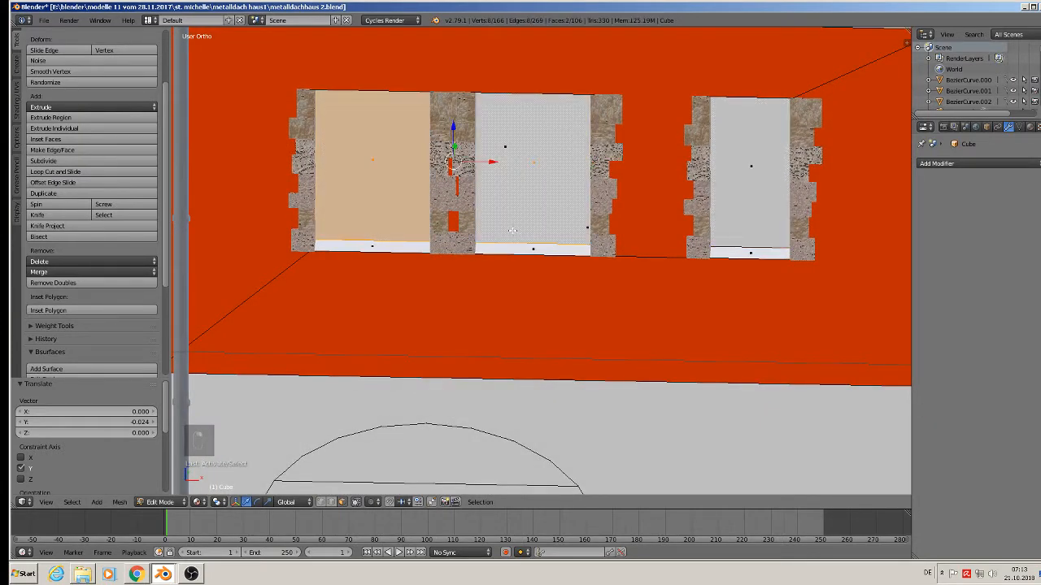
pyautogui.moveTo(513, 231); pyautogui.dragTo(508, 217, button='middle')
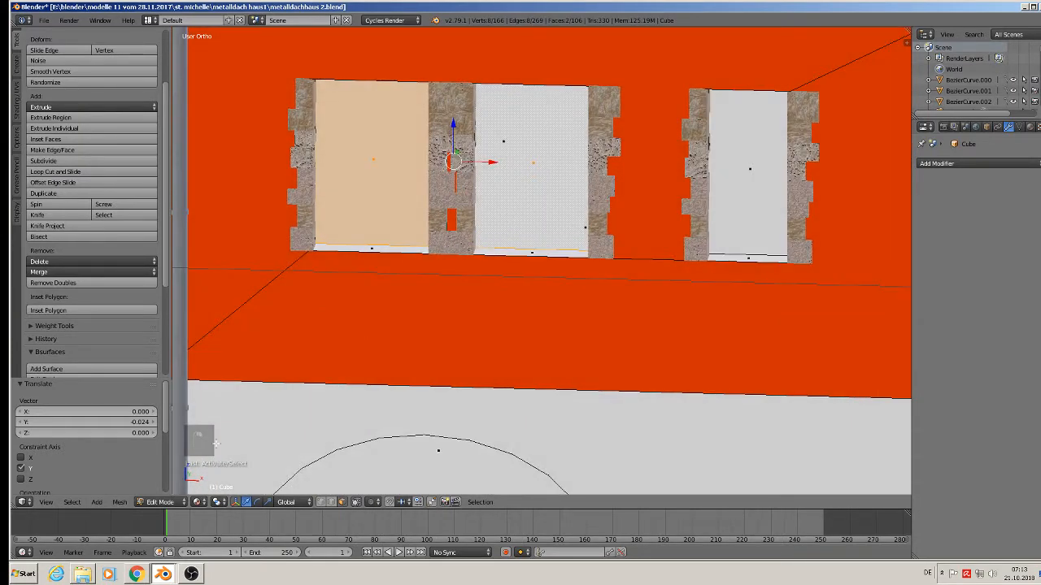
pyautogui.click(217, 502)
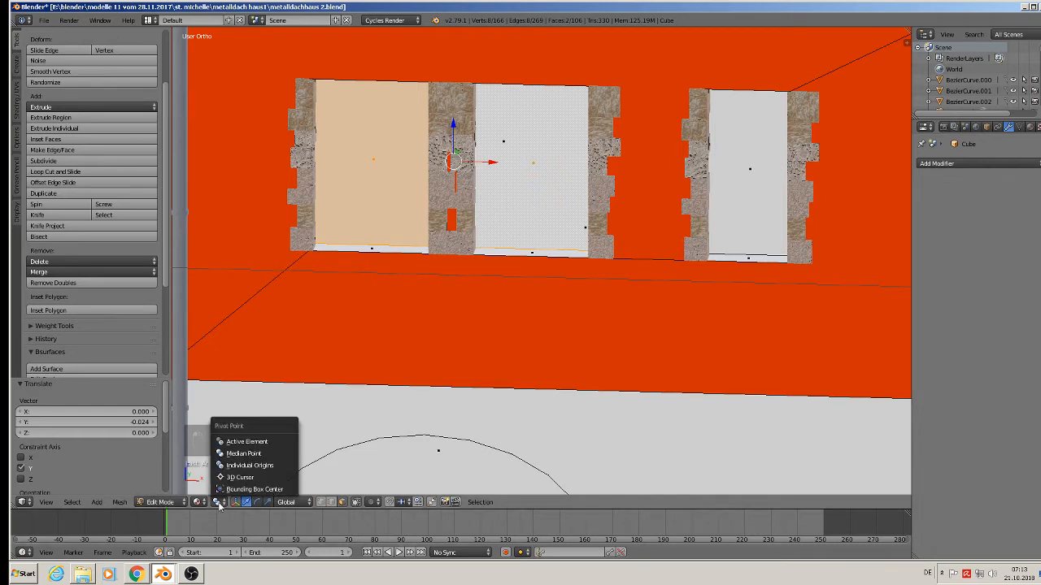
pyautogui.click(244, 467)
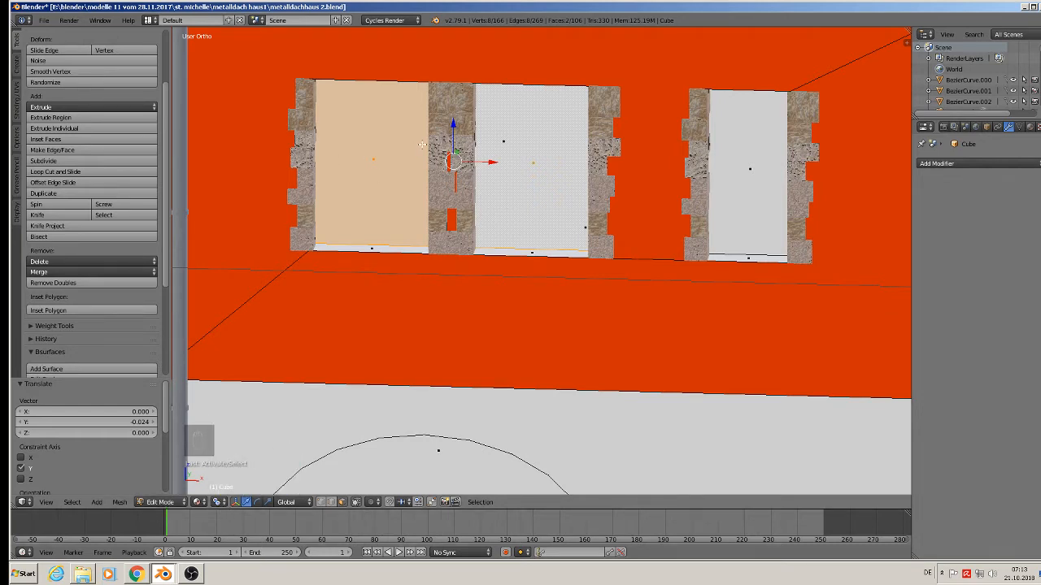
# Extrude the two pane faces and begin scaling them inward.
pyautogui.scroll(3, 548, 309)
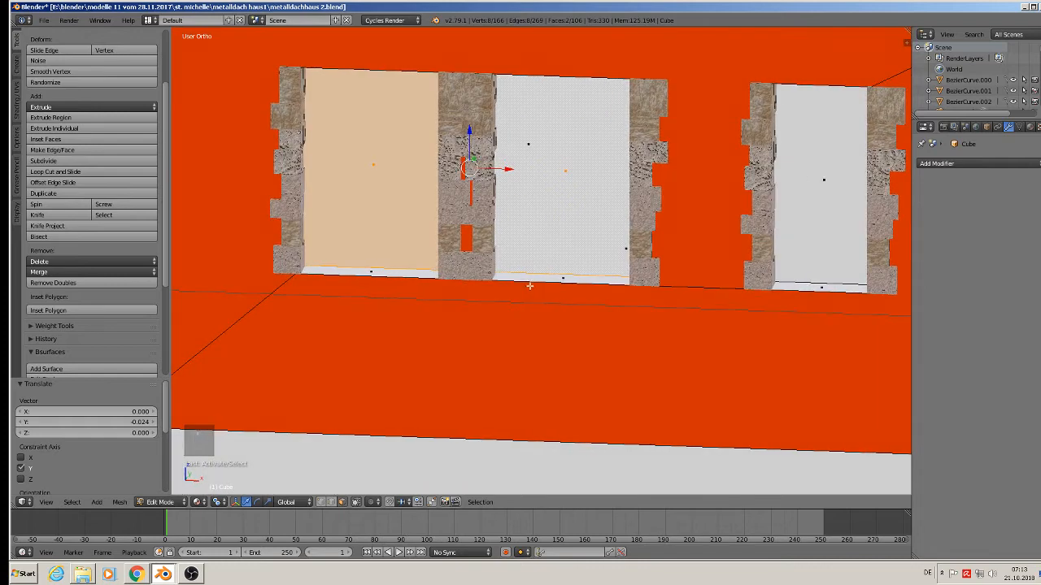
pyautogui.scroll(2, 539, 296)
pyautogui.scroll(-4, 548, 316)
pyautogui.scroll(2, 564, 325)
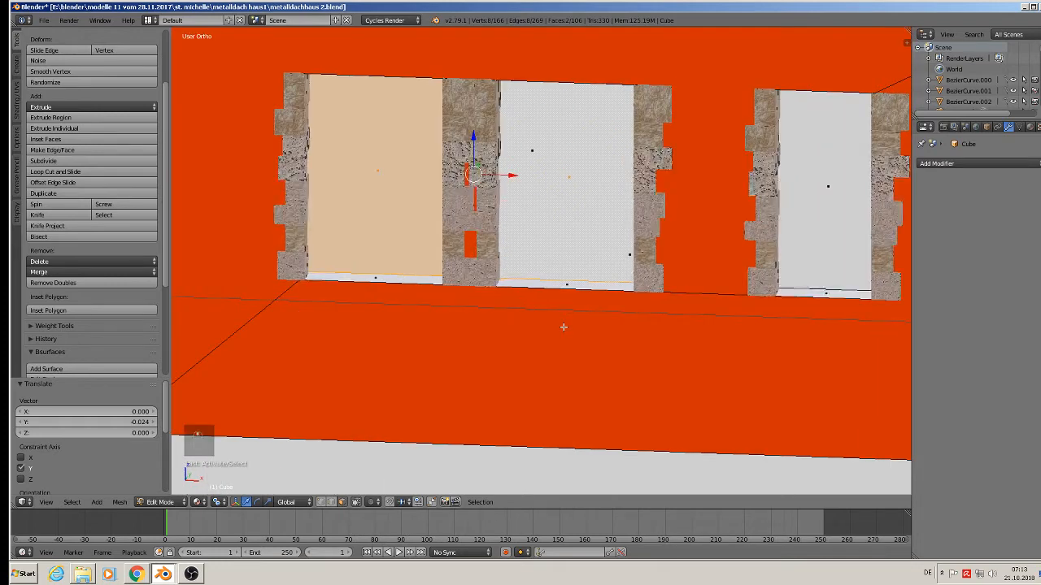
pyautogui.press('e')
pyautogui.press('s')
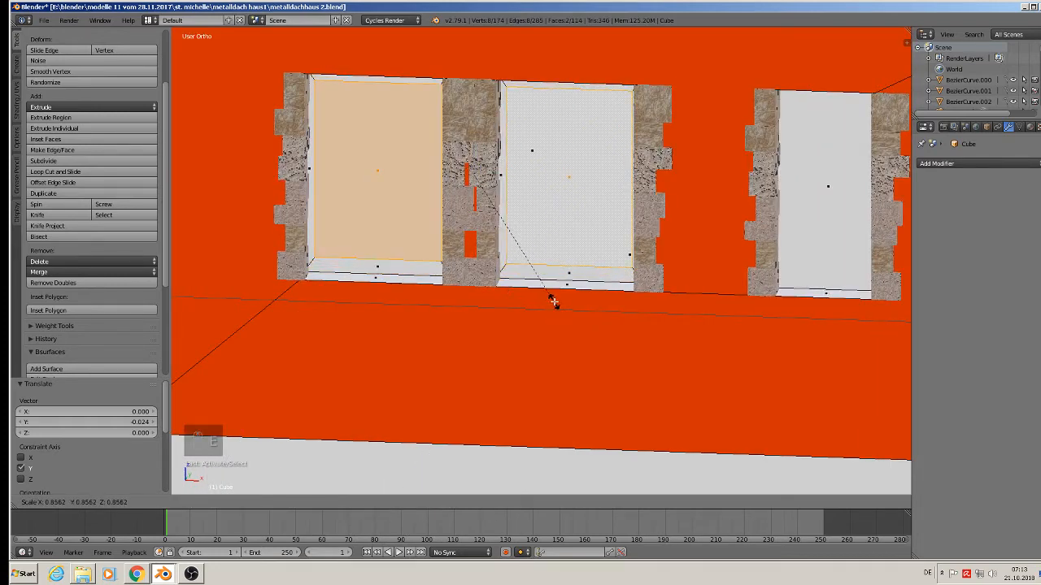
# Scale the pane faces to 0.851, then 0.921, then stretch them 1.179 along Z.
pyautogui.click(553, 301)
pyautogui.moveTo(554, 300)
pyautogui.mouseDown(button='middle')
pyautogui.moveTo(600, 226)
pyautogui.moveTo(561, 285)
pyautogui.mouseUp(button='middle')
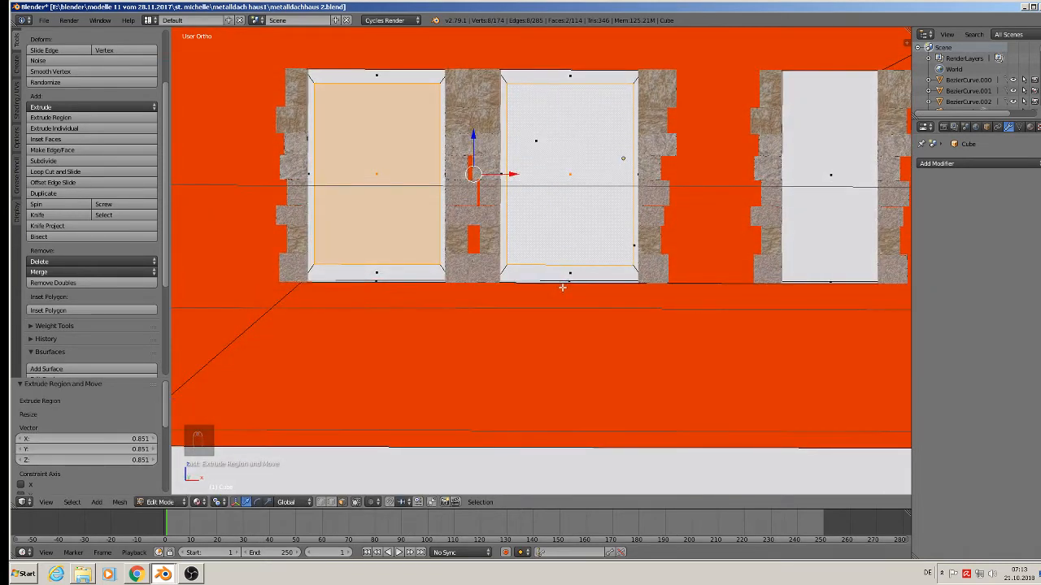
pyautogui.press('s')
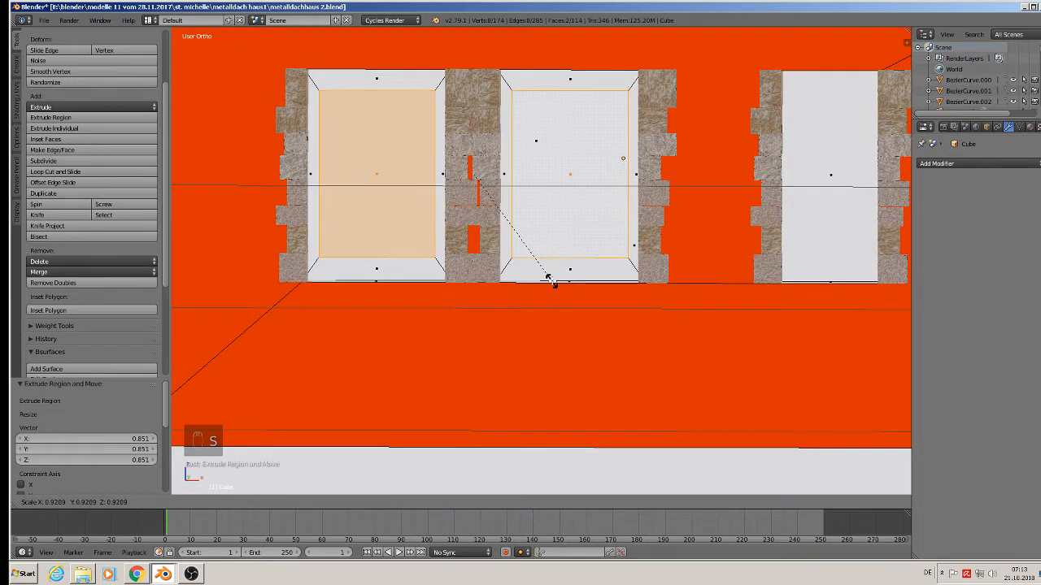
pyautogui.click(549, 280)
pyautogui.press('s')
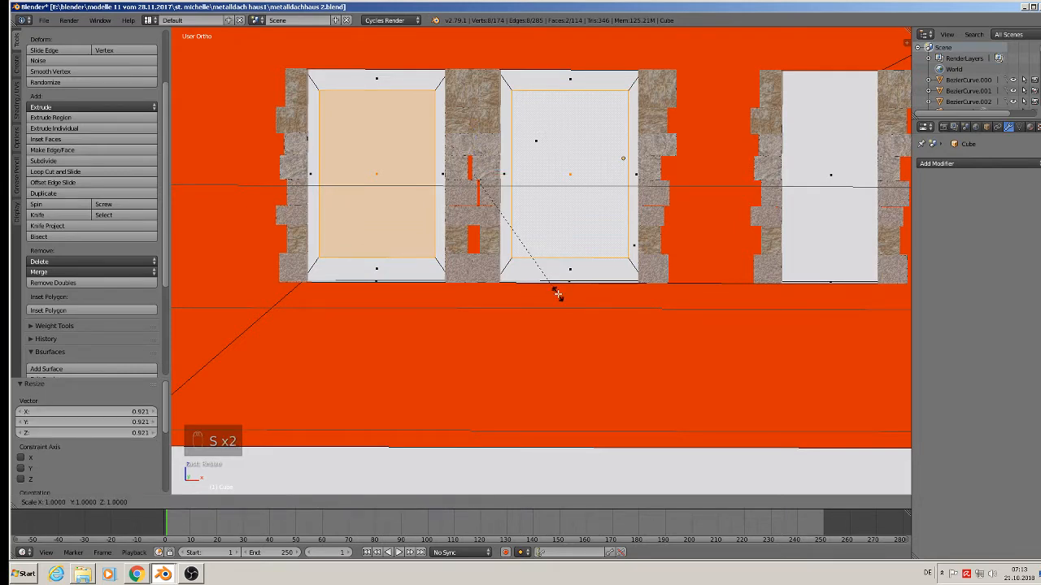
pyautogui.press('z')
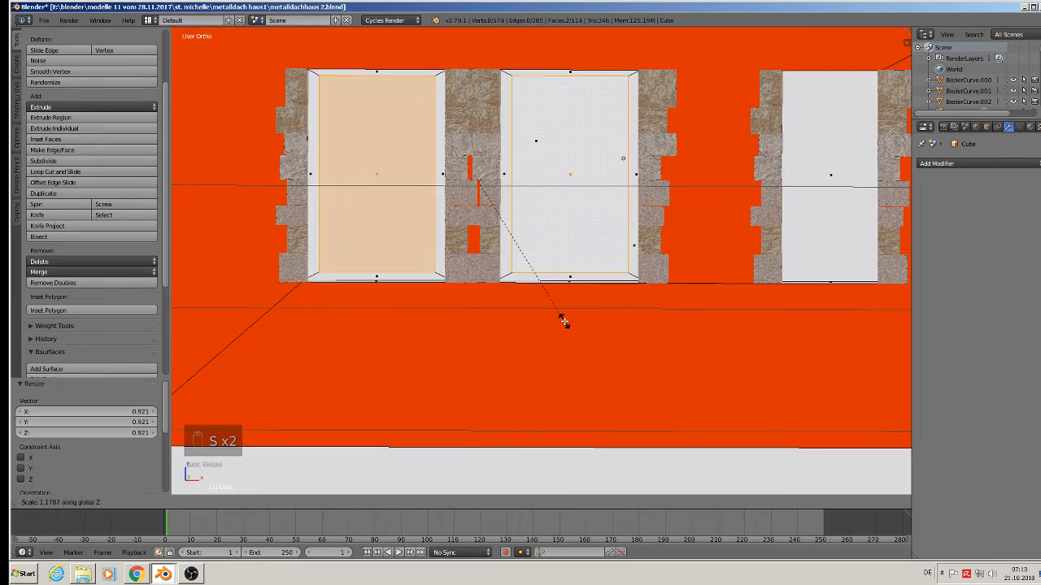
pyautogui.click(564, 321)
# Extrude the pane faces again and move them 0.004 along Y.
pyautogui.moveTo(564, 322); pyautogui.dragTo(461, 302, button='middle')
pyautogui.press('e')
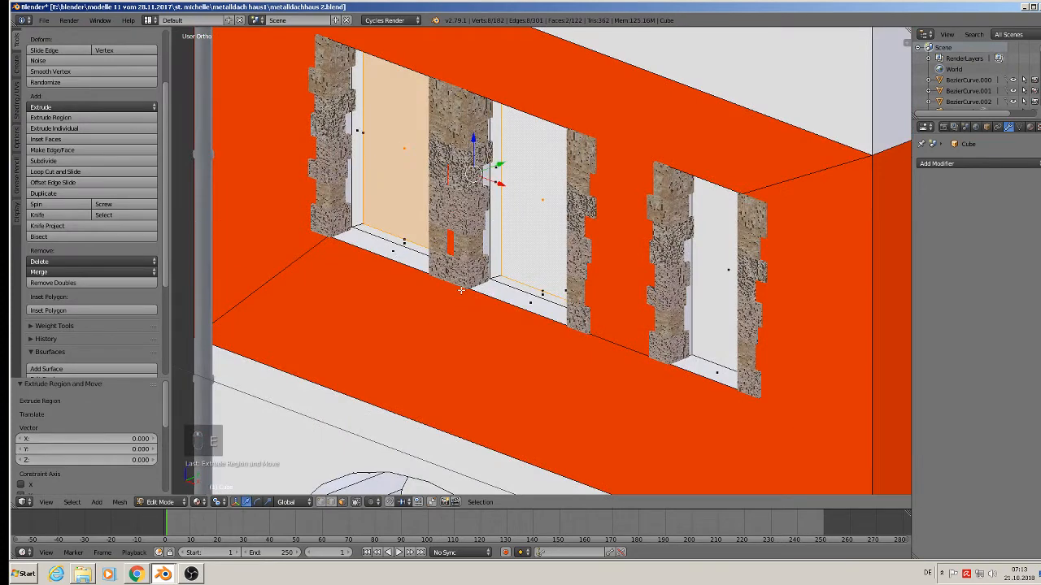
pyautogui.moveTo(503, 164); pyautogui.dragTo(509, 166)
pyautogui.moveTo(509, 165); pyautogui.dragTo(582, 200, button='middle')
pyautogui.scroll(1, 501, 182)
# Add two centred horizontal loop cuts across the left window pane.
pyautogui.hotkey('ctrl', 'r')
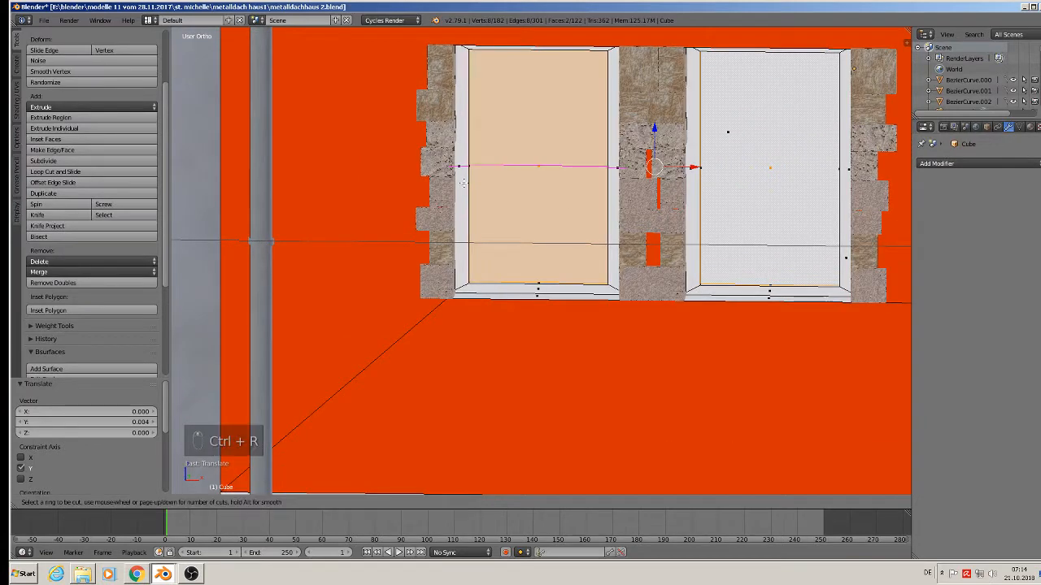
pyautogui.scroll(1, 462, 183)
pyautogui.click(462, 182)
pyautogui.rightClick(463, 184)
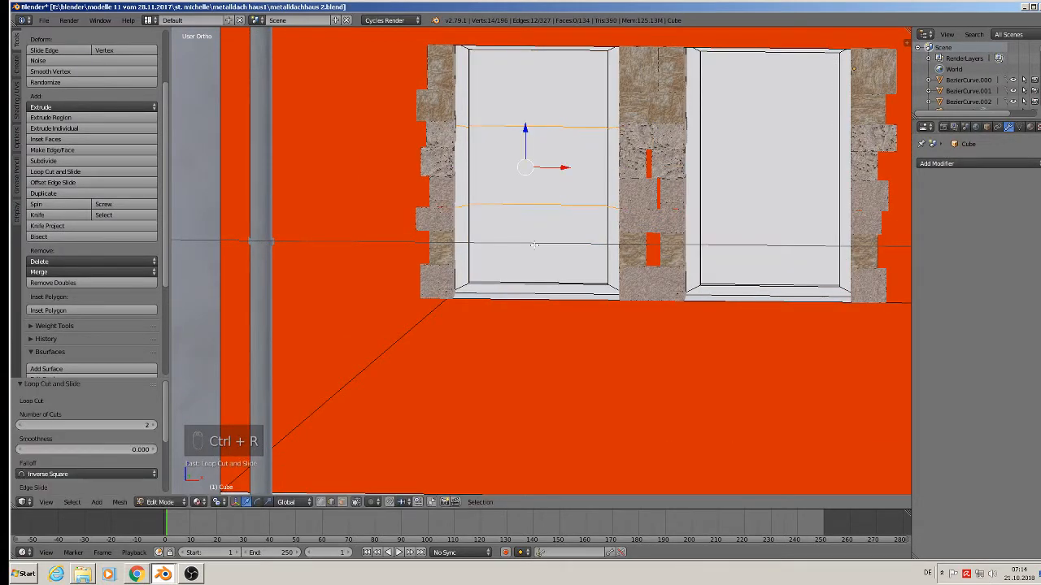
pyautogui.press('s')
pyautogui.press('z')
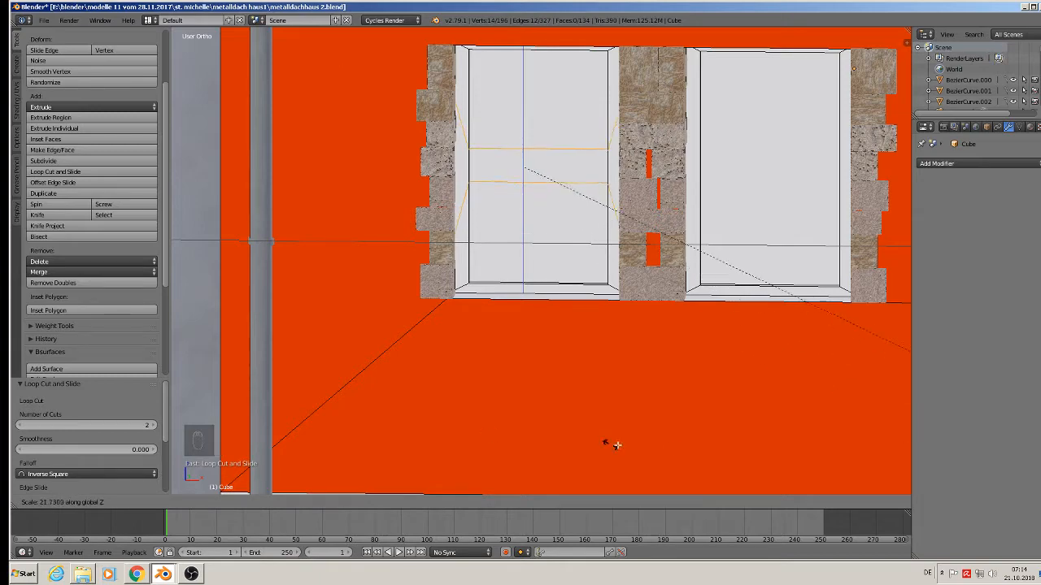
pyautogui.click(507, 255)
pyautogui.moveTo(507, 255); pyautogui.dragTo(501, 213, button='middle')
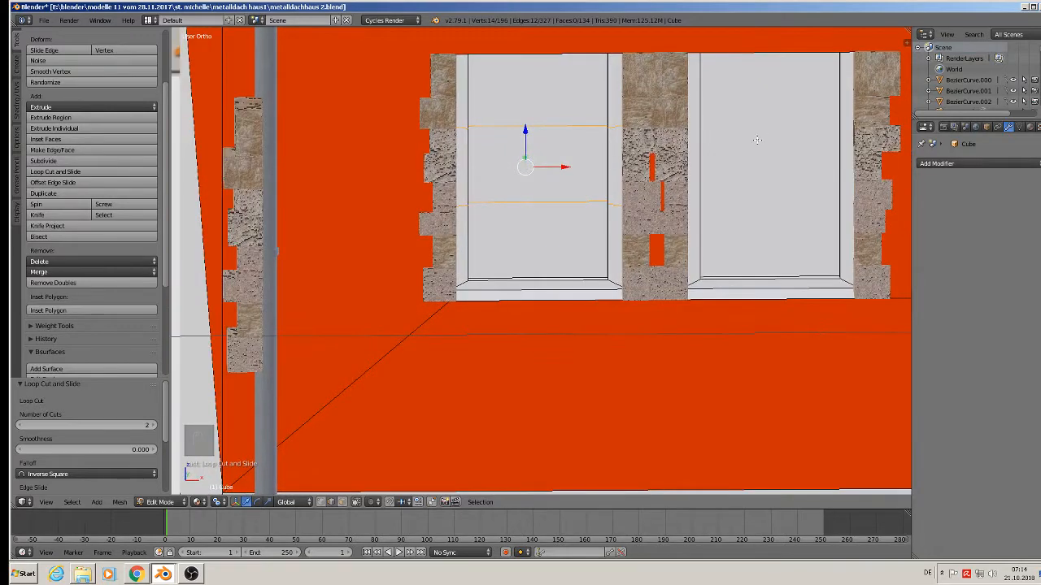
# With Median Point pivot, scale the two loops to 0.111 along Z into a thin crossbar.
pyautogui.click(218, 502)
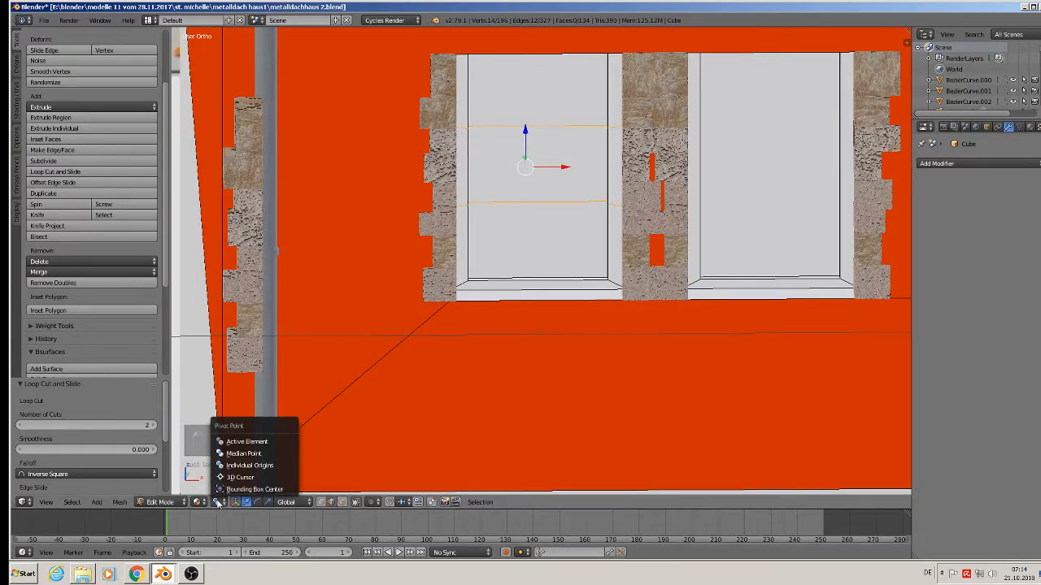
pyautogui.click(260, 456)
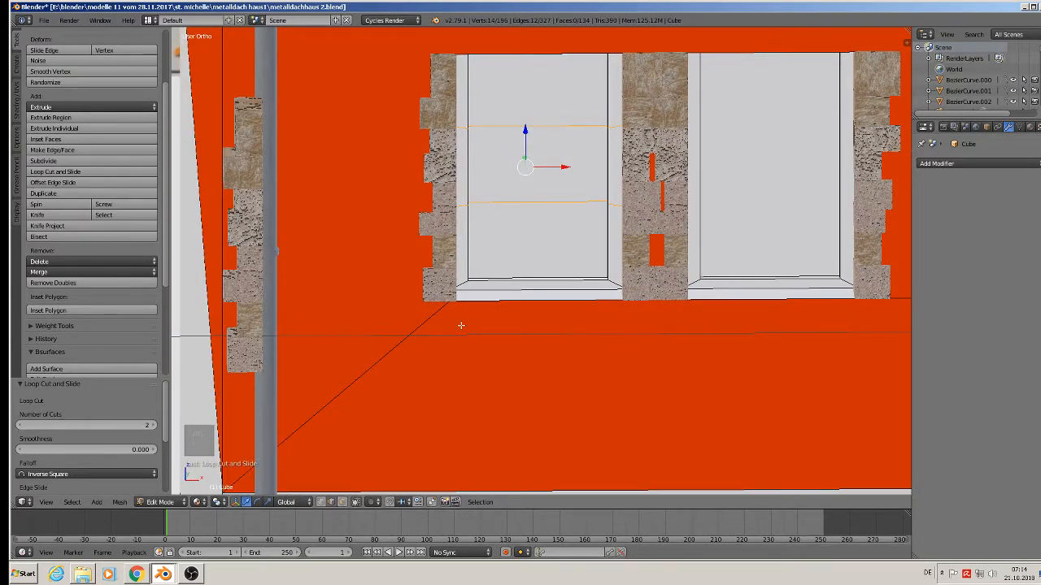
pyautogui.press('s')
pyautogui.press('z')
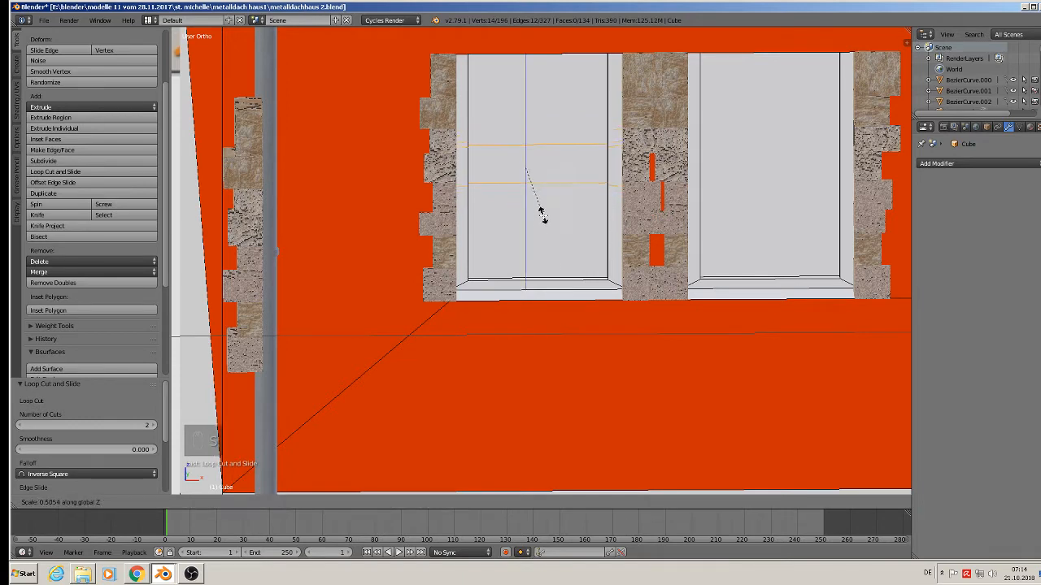
pyautogui.click(525, 178)
pyautogui.moveTo(525, 178); pyautogui.dragTo(521, 165, button='middle')
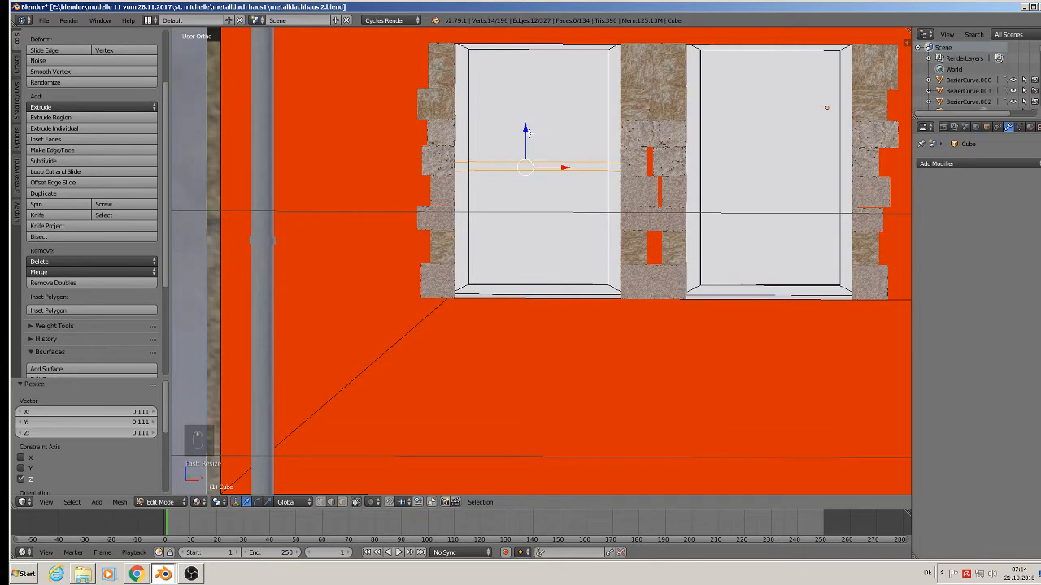
# Cut two vertical loops in the left pane and scale them along X into a narrow bar.
pyautogui.hotkey('ctrl', 'r')
pyautogui.scroll(1, 527, 42)
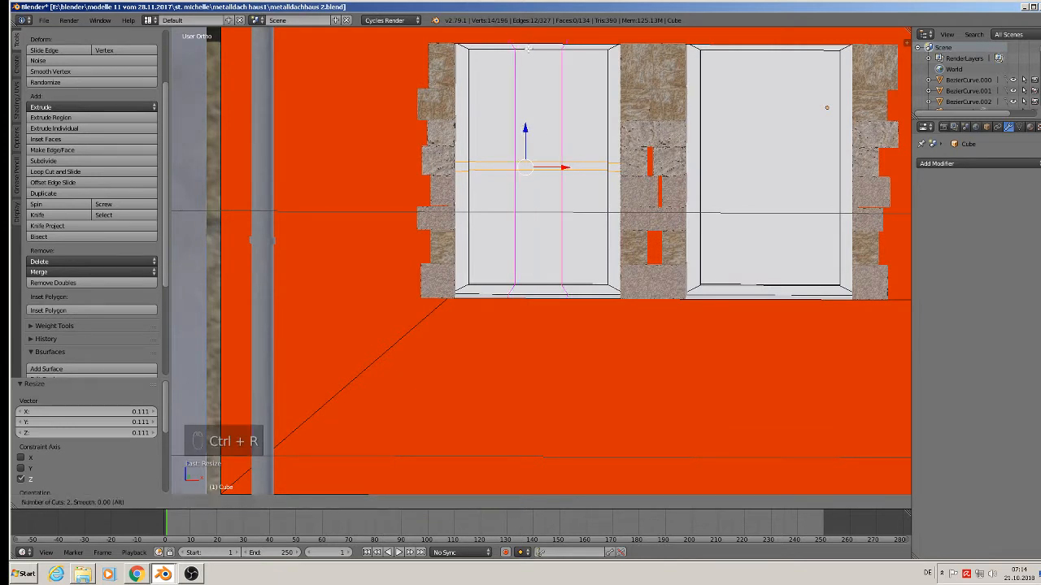
pyautogui.click(527, 43)
pyautogui.press('s')
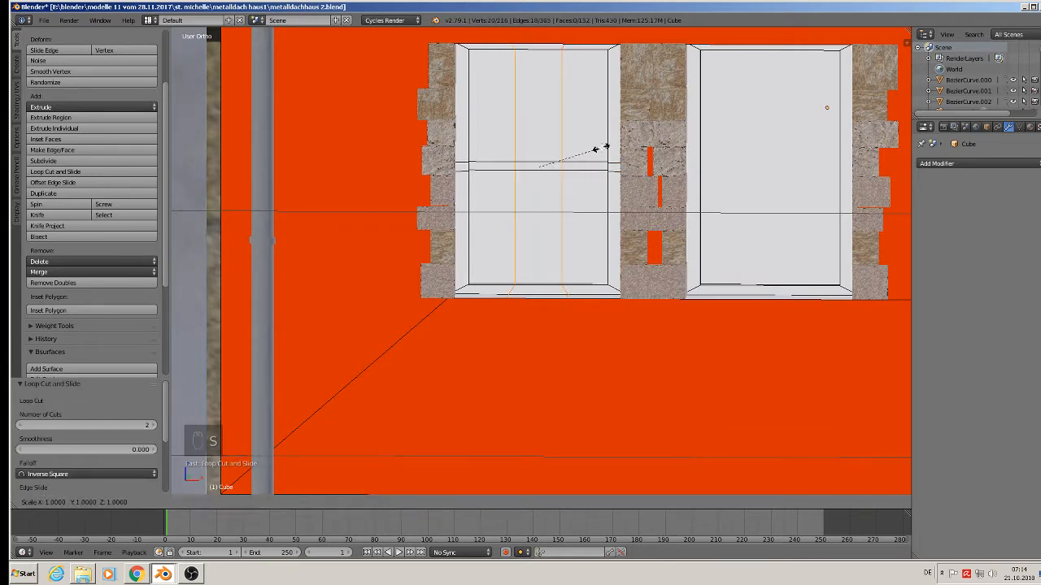
pyautogui.press('x')
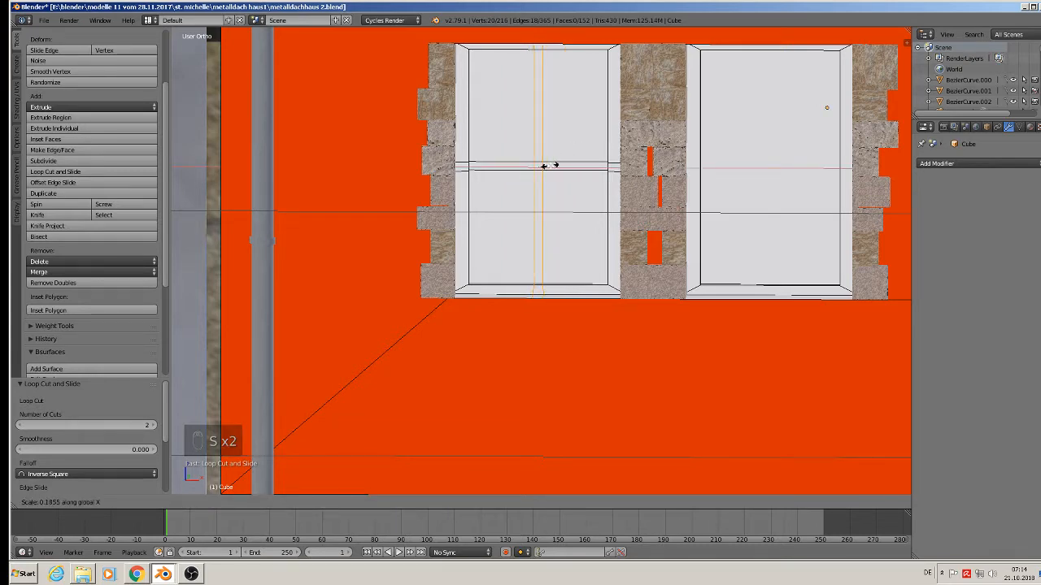
pyautogui.click(550, 166)
pyautogui.keyDown('shift'); pyautogui.moveTo(748, 91); pyautogui.dragTo(571, 107, button='middle'); pyautogui.keyUp('shift')
# Cut two vertical loops in the right pane and scale them along X into a narrow bar.
pyautogui.hotkey('ctrl', 'r')
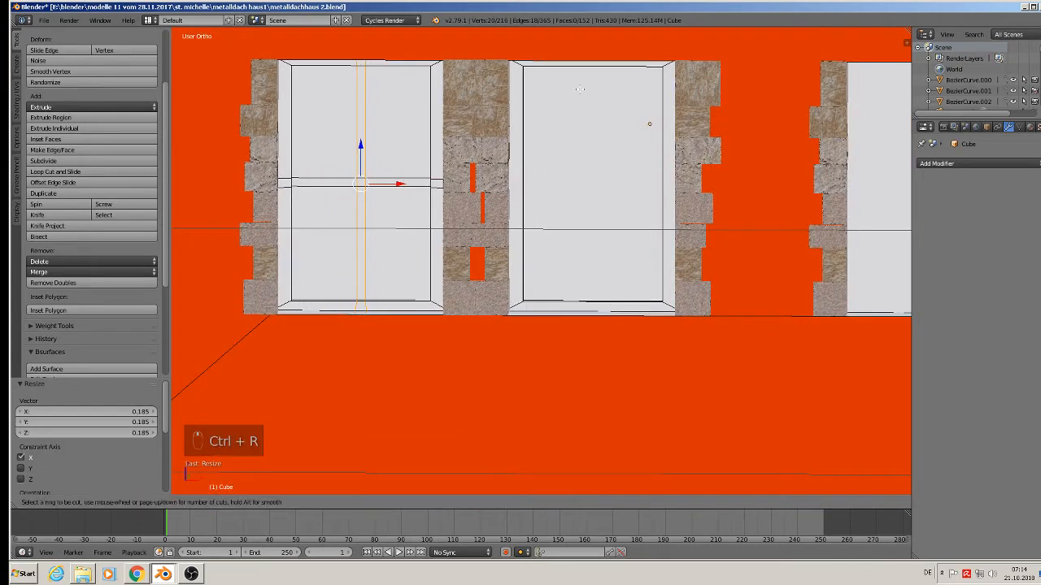
pyautogui.scroll(1, 582, 72)
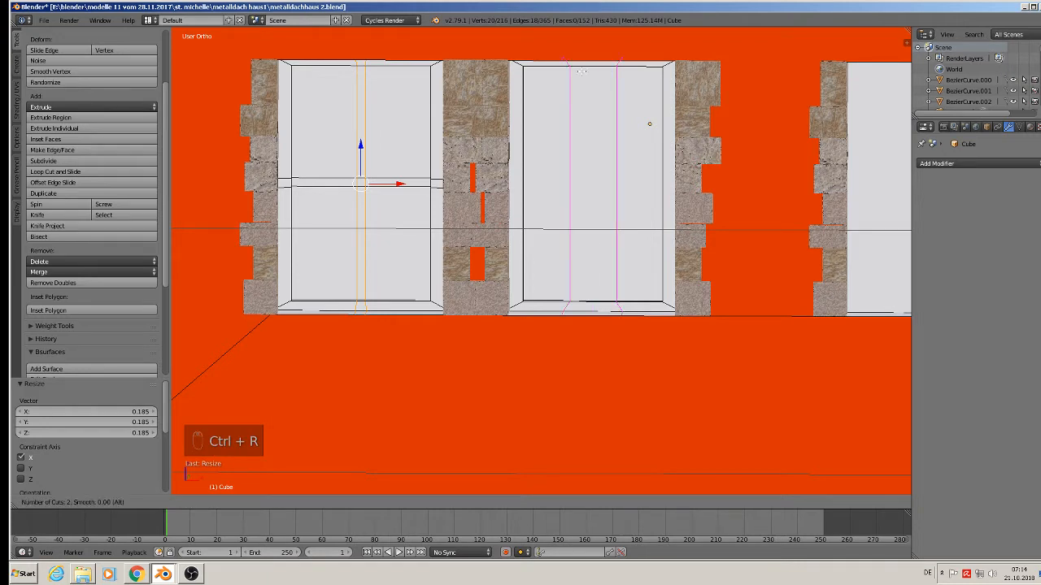
pyautogui.click(583, 71)
pyautogui.rightClick(582, 72)
pyautogui.press('s')
pyautogui.rightClick(643, 177)
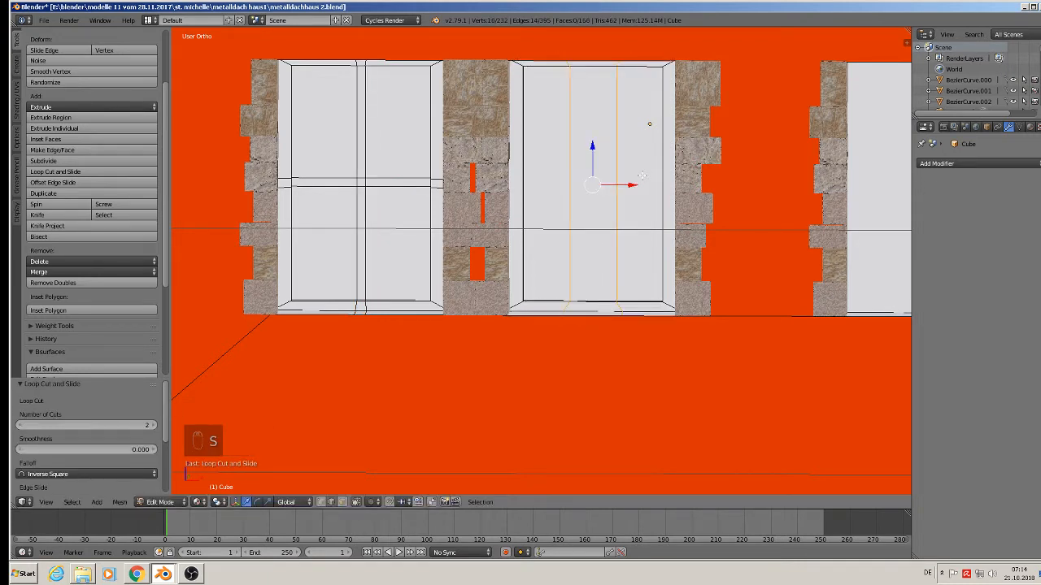
pyautogui.press('s')
pyautogui.press('x')
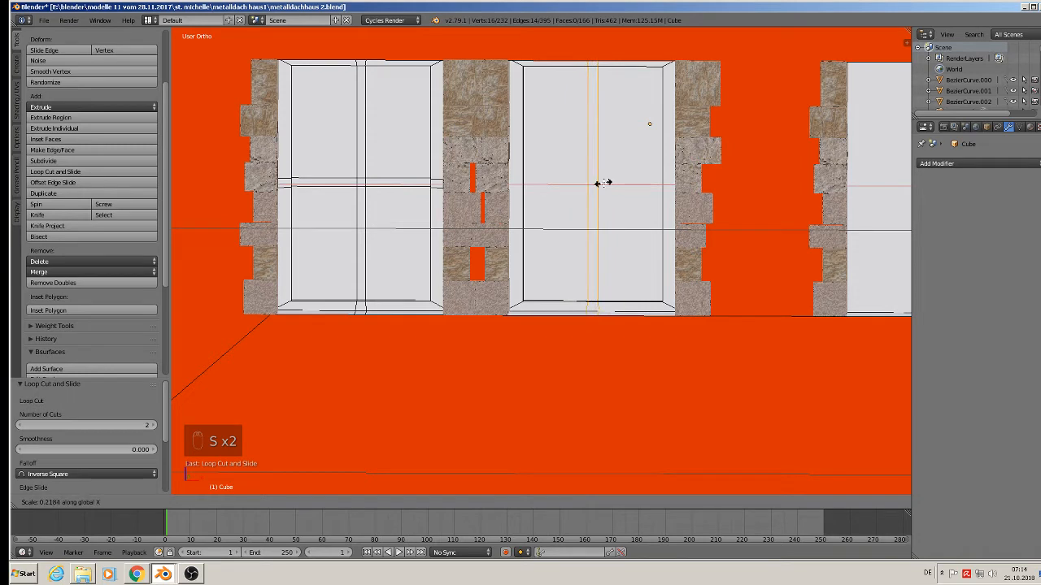
pyautogui.click(604, 184)
# Add two horizontal loops to the right pane, squeeze them along Z into a crossbar, and exit Edit Mode.
pyautogui.hotkey('ctrl', 'e')
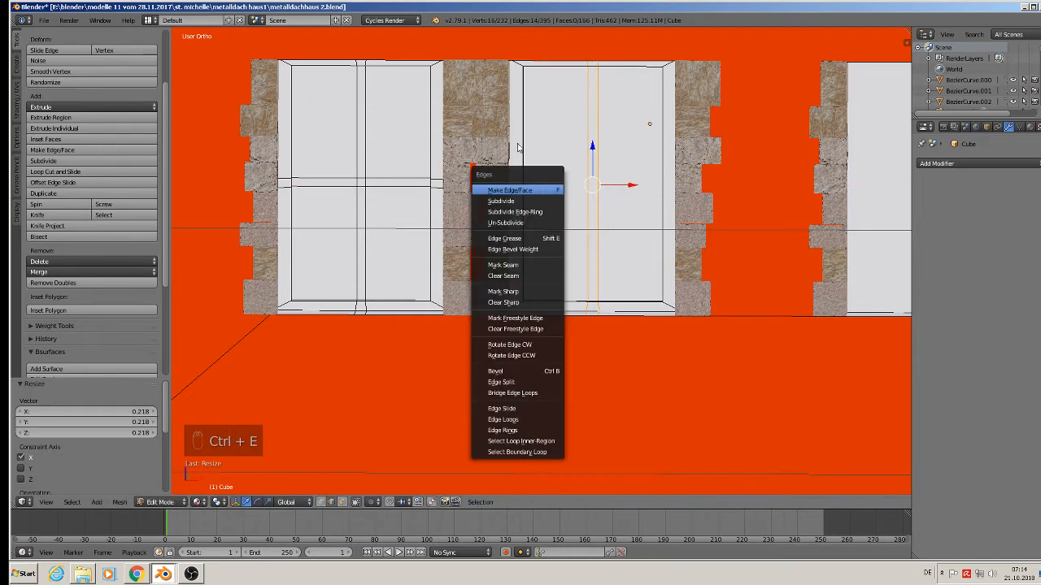
pyautogui.hotkey('ctrl', 'r')
pyautogui.scroll(1, 540, 149)
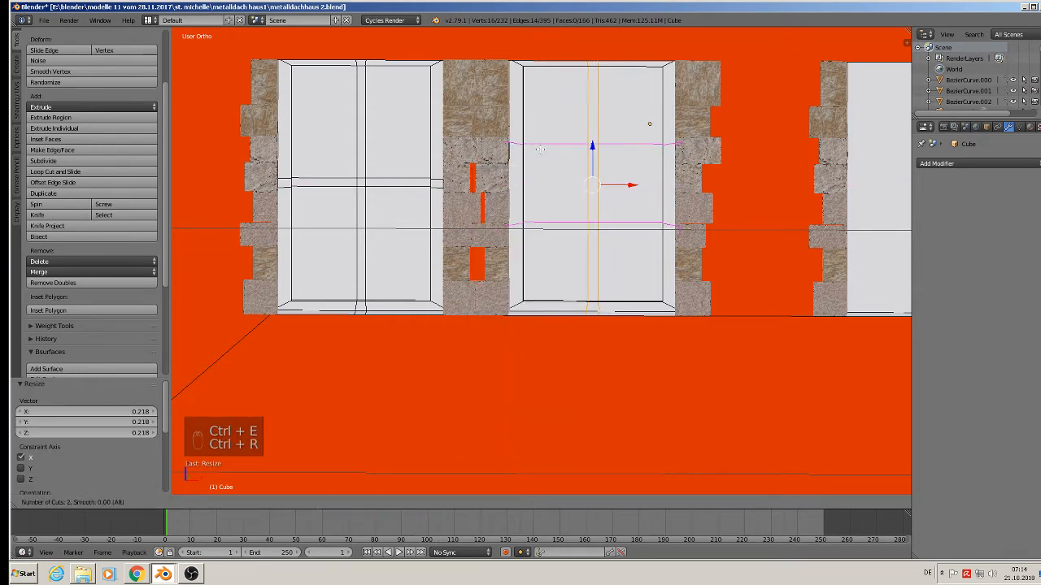
pyautogui.click(540, 149)
pyautogui.press('s')
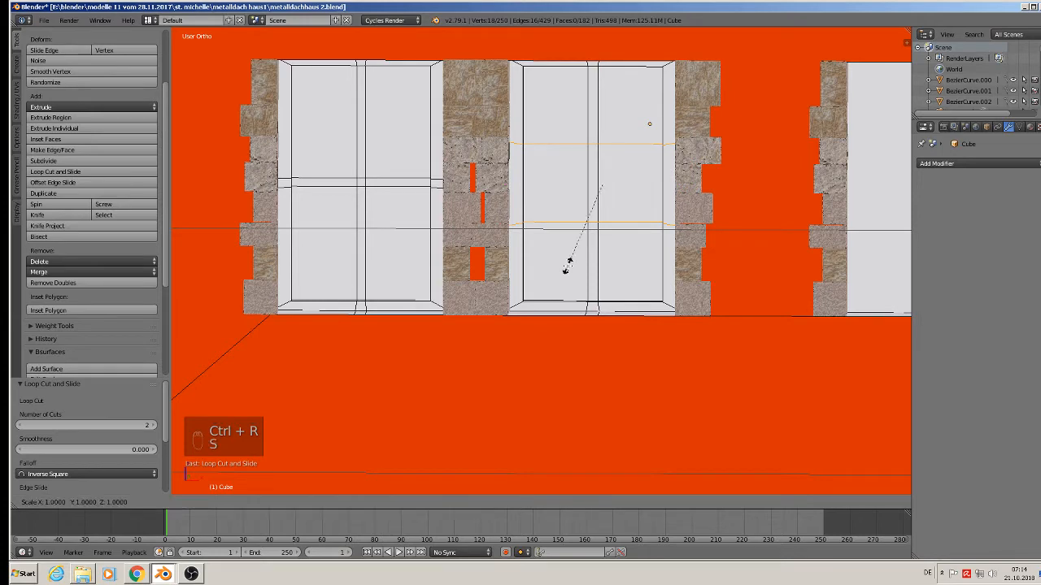
pyautogui.press('z')
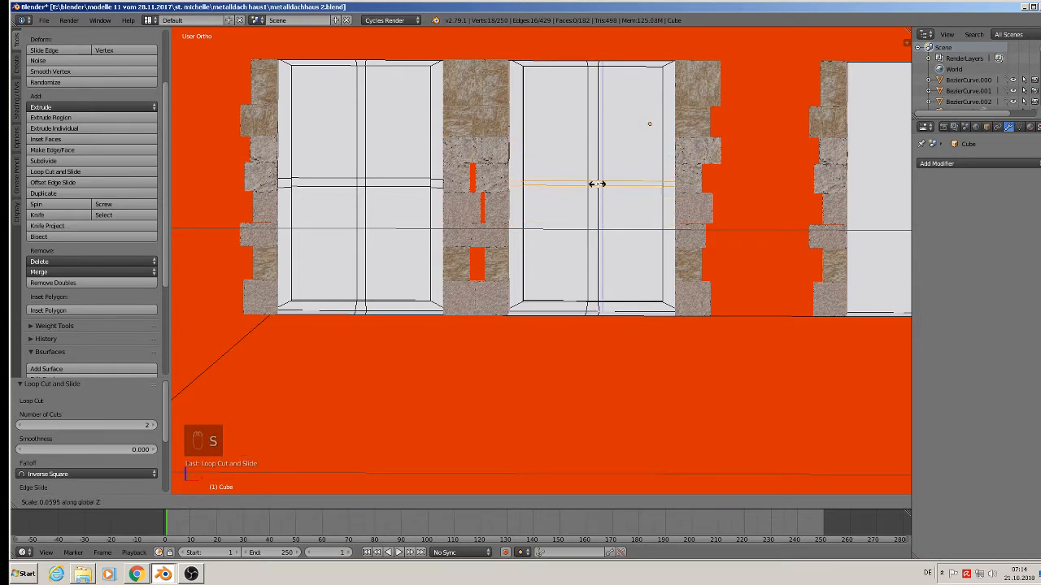
pyautogui.click(597, 184)
pyautogui.scroll(-3, 602, 187)
pyautogui.press('Tab')
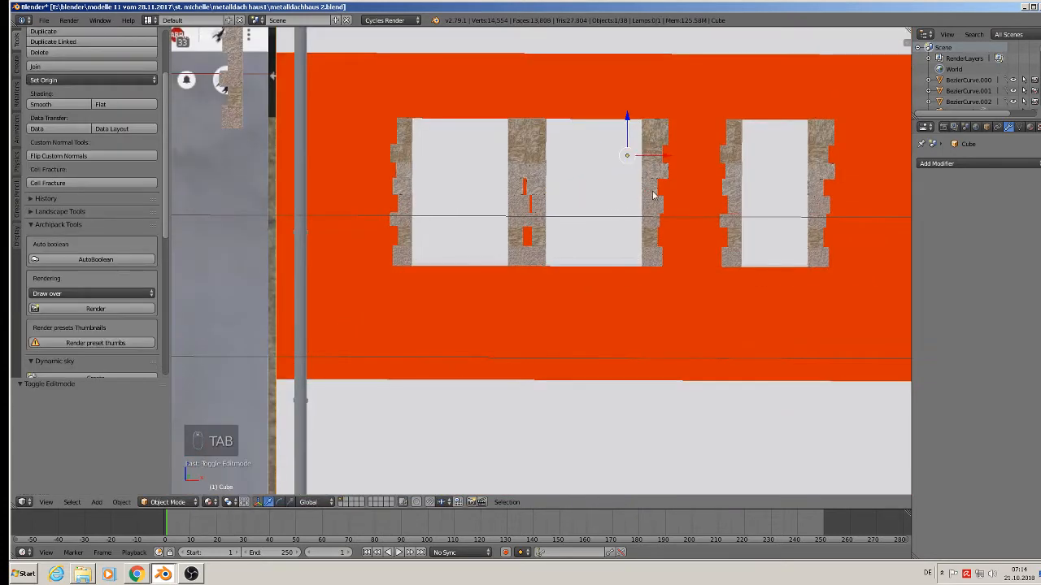
# In face select mode on the wall mesh, select the left window's four glass panes.
pyautogui.moveTo(556, 228); pyautogui.dragTo(606, 199, button='middle')
pyautogui.press('Tab')
pyautogui.scroll(-2, 488, 233)
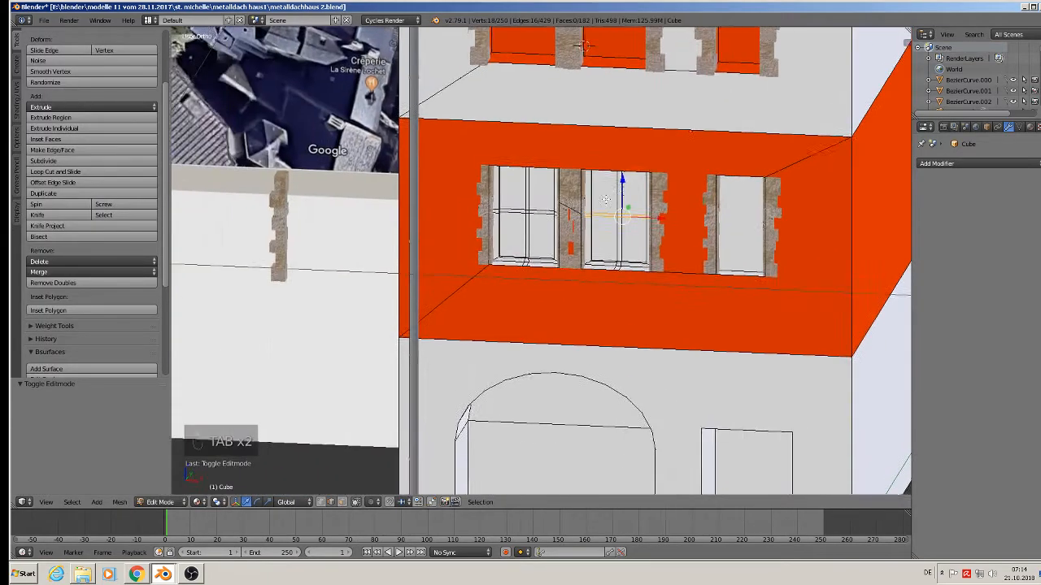
pyautogui.scroll(6, 605, 200)
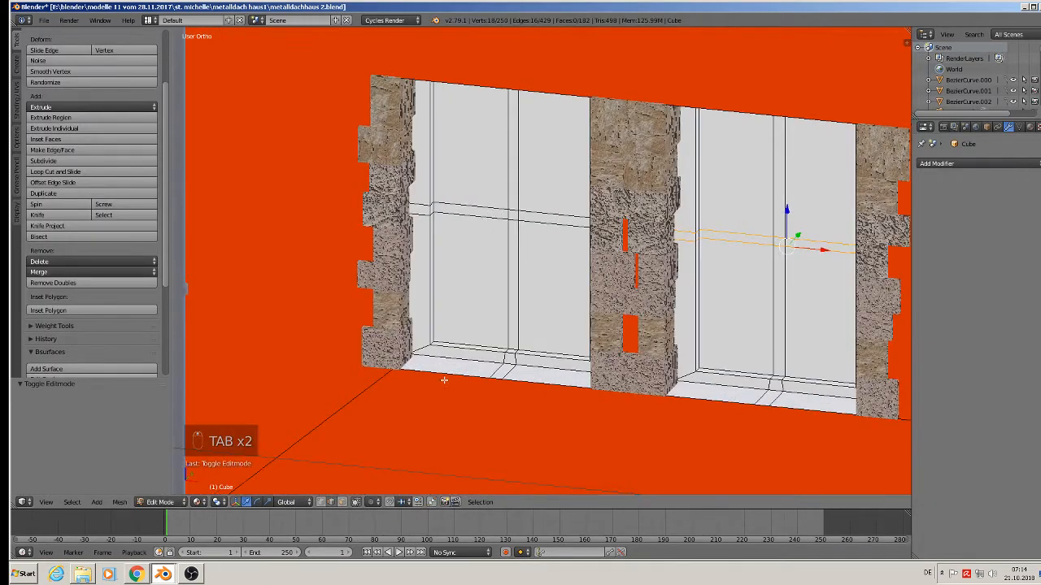
pyautogui.click(341, 502)
pyautogui.click(472, 142)
pyautogui.keyDown('shift'); pyautogui.click(472, 277); pyautogui.keyUp('shift')
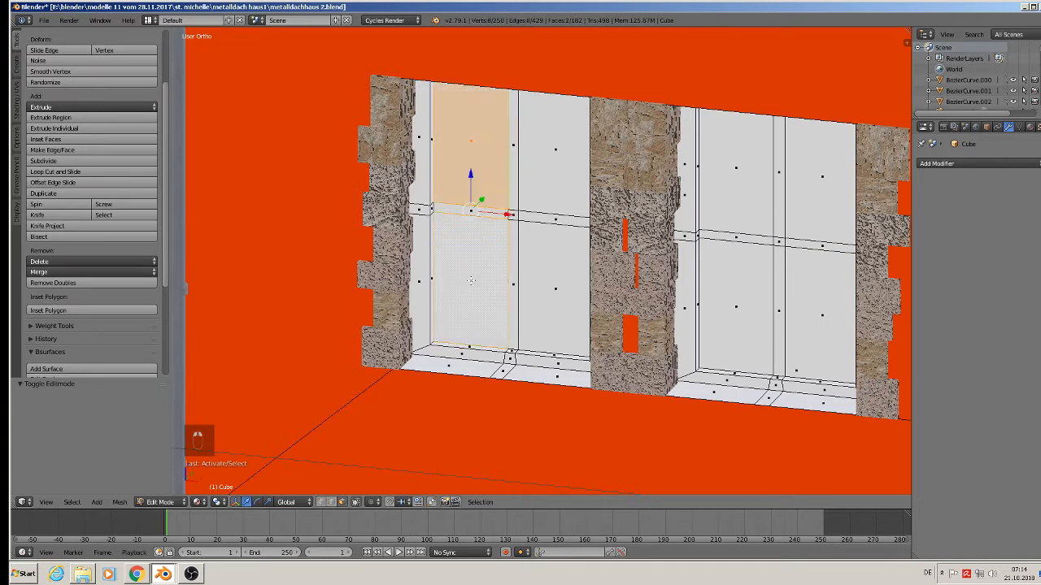
pyautogui.keyDown('shift'); pyautogui.click(553, 271); pyautogui.keyUp('shift')
pyautogui.keyDown('shift'); pyautogui.rightClick(555, 172); pyautogui.keyUp('shift')
# Add the right window's four panes to the selection and extrude all eight panes.
pyautogui.keyDown('shift'); pyautogui.rightClick(748, 181); pyautogui.keyUp('shift')
pyautogui.keyDown('shift'); pyautogui.rightClick(748, 294); pyautogui.keyUp('shift')
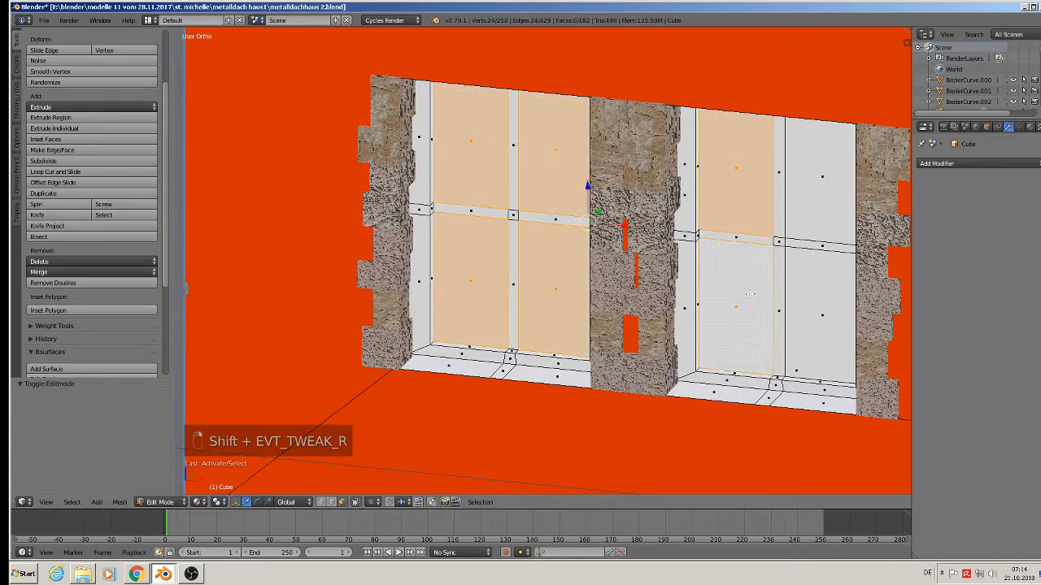
pyautogui.keyDown('shift'); pyautogui.rightClick(831, 308); pyautogui.keyUp('shift')
pyautogui.keyDown('shift'); pyautogui.rightClick(815, 203); pyautogui.keyUp('shift')
pyautogui.keyDown('shift'); pyautogui.moveTo(756, 244); pyautogui.dragTo(718, 260, button='middle'); pyautogui.keyUp('shift')
pyautogui.moveTo(718, 260); pyautogui.dragTo(687, 288, button='middle')
pyautogui.press('e')
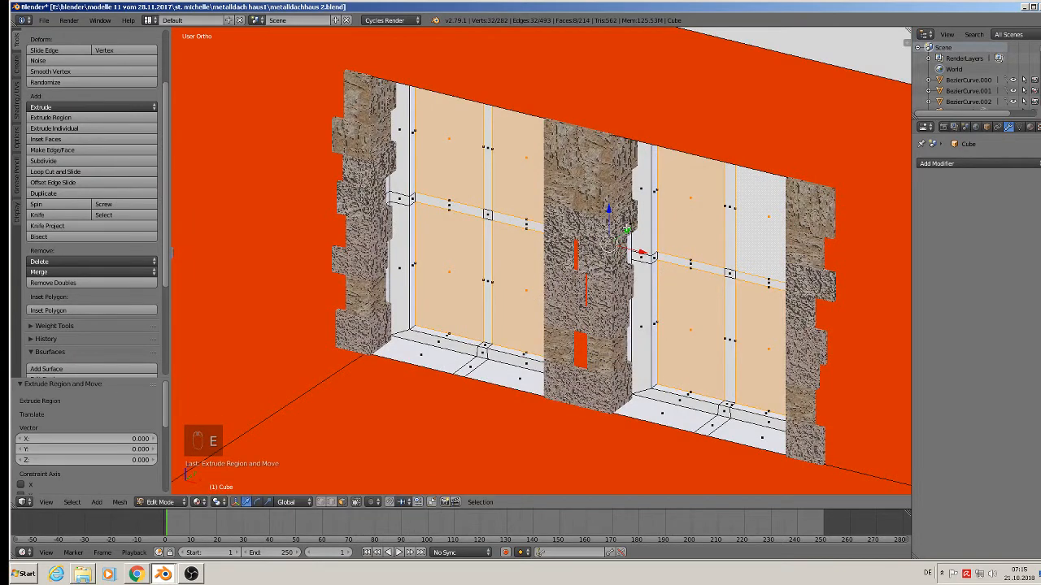
pyautogui.press('Tab')
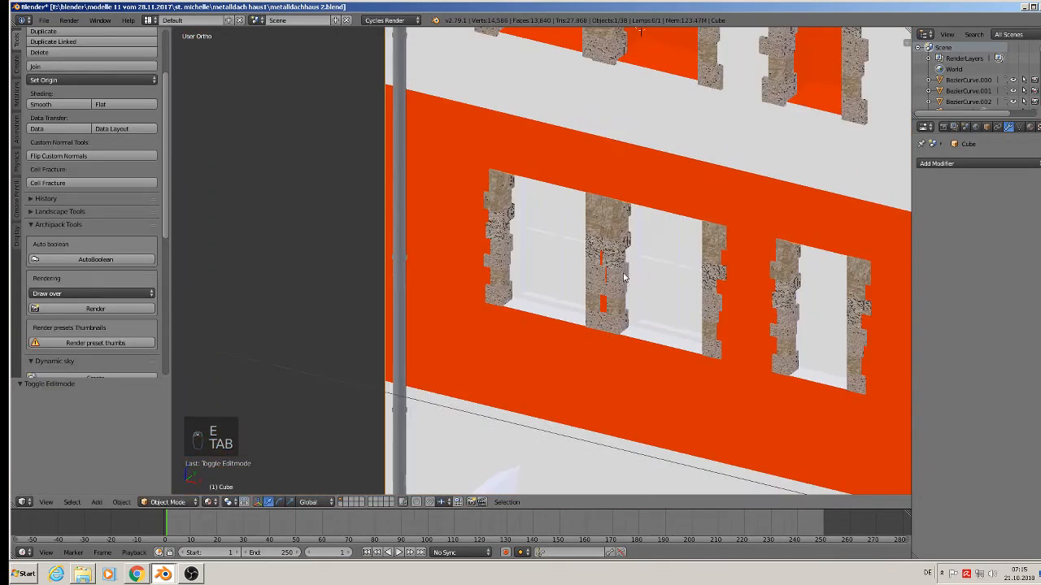
pyautogui.keyDown('shift'); pyautogui.moveTo(639, 289); pyautogui.dragTo(470, 284, button='middle'); pyautogui.keyUp('shift')
pyautogui.scroll(1, 651, 287)
pyautogui.moveTo(630, 302); pyautogui.dragTo(446, 449, button='middle')
pyautogui.scroll(-1, 667, 282)
pyautogui.scroll(-2, 461, 396)
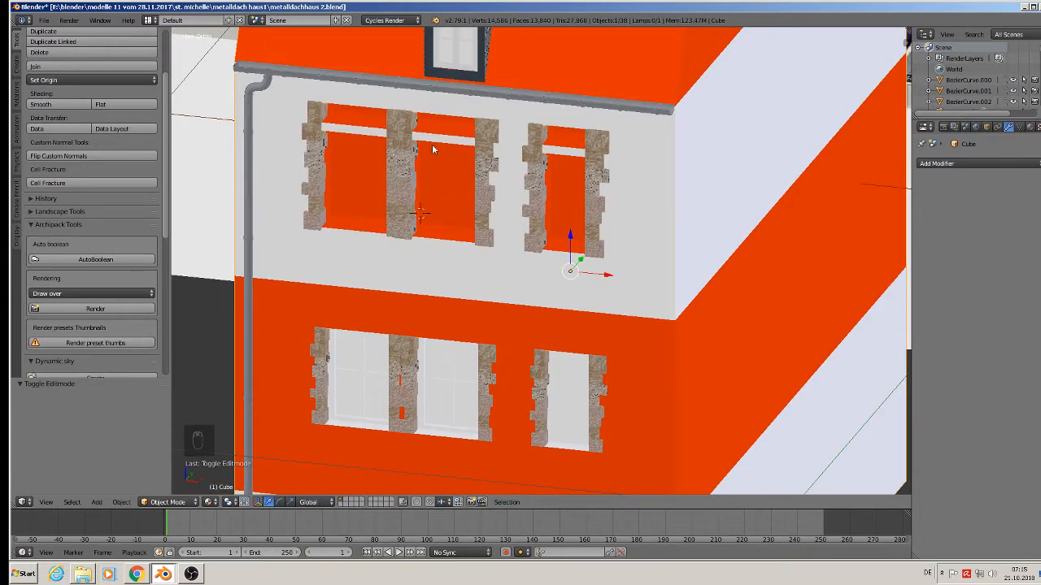
# Inset the small lower window's face and stretch the inner face vertically.
pyautogui.scroll(3, 583, 371)
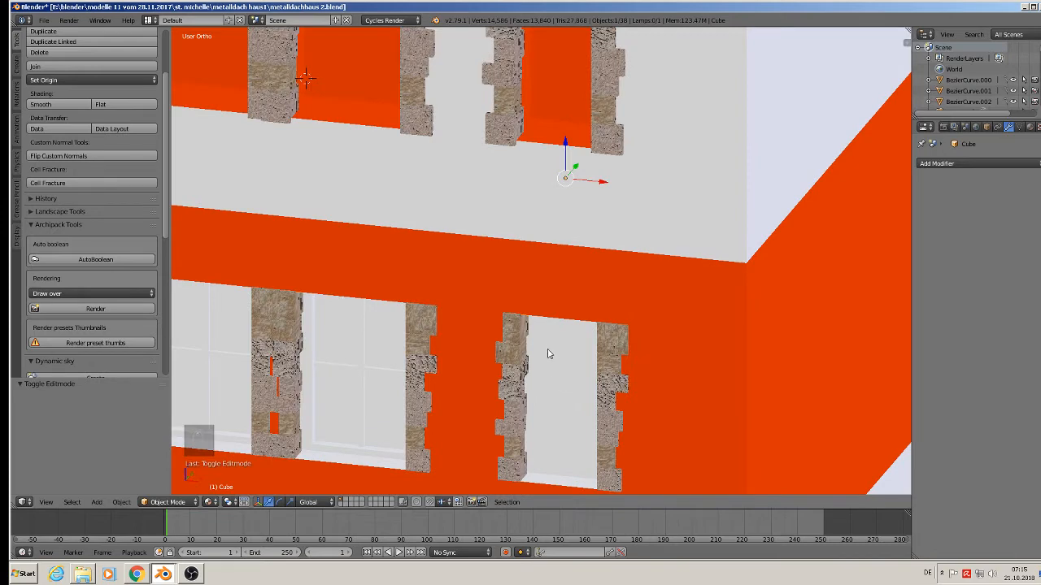
pyautogui.keyDown('shift'); pyautogui.moveTo(548, 354); pyautogui.dragTo(479, 263, button='middle'); pyautogui.keyUp('shift')
pyautogui.press('Tab')
pyautogui.rightClick(480, 268)
pyautogui.scroll(2, 499, 310)
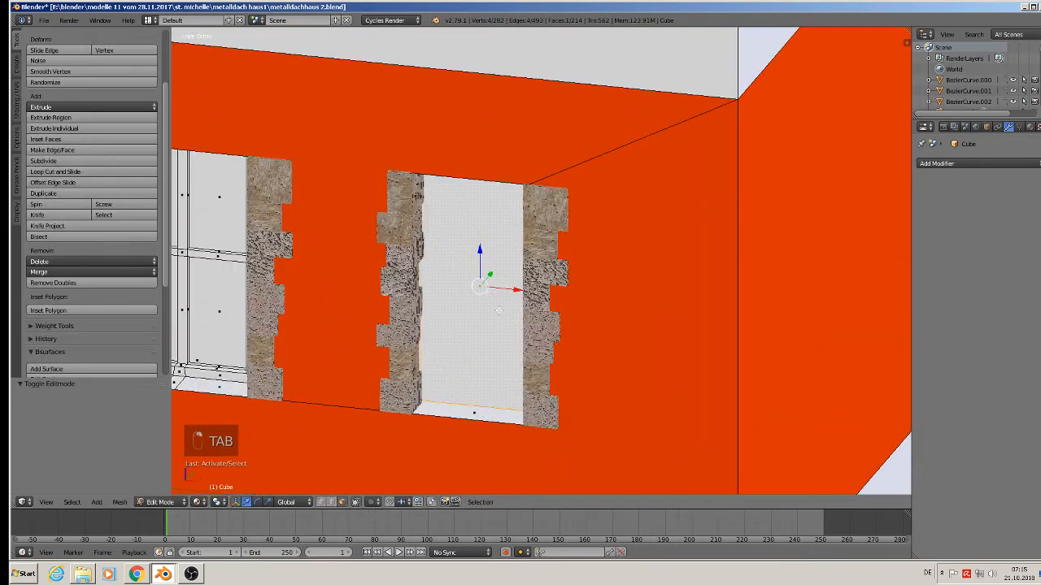
pyautogui.moveTo(499, 309); pyautogui.dragTo(519, 281, button='middle')
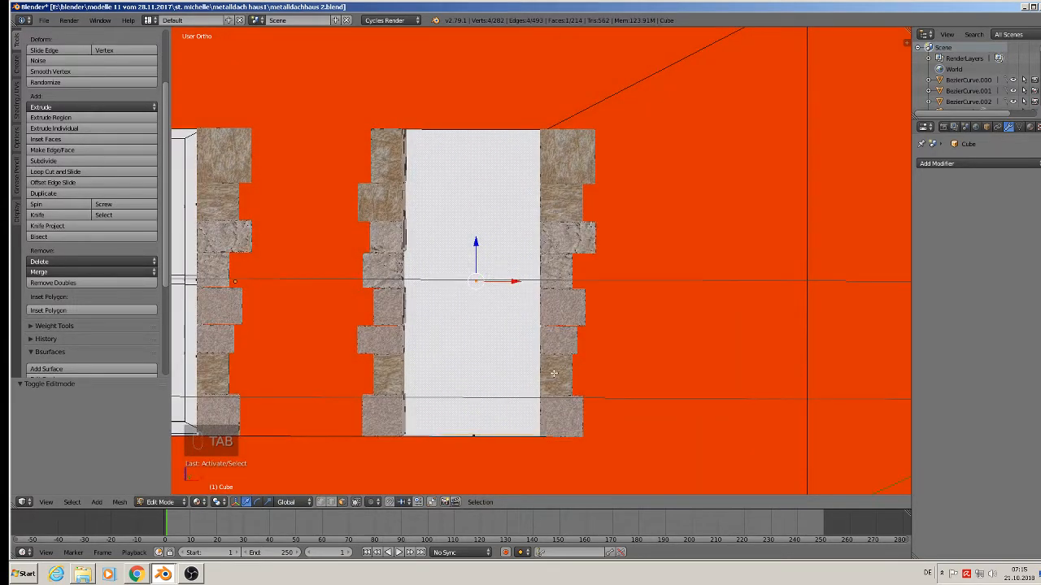
pyautogui.press('e')
pyautogui.press('s')
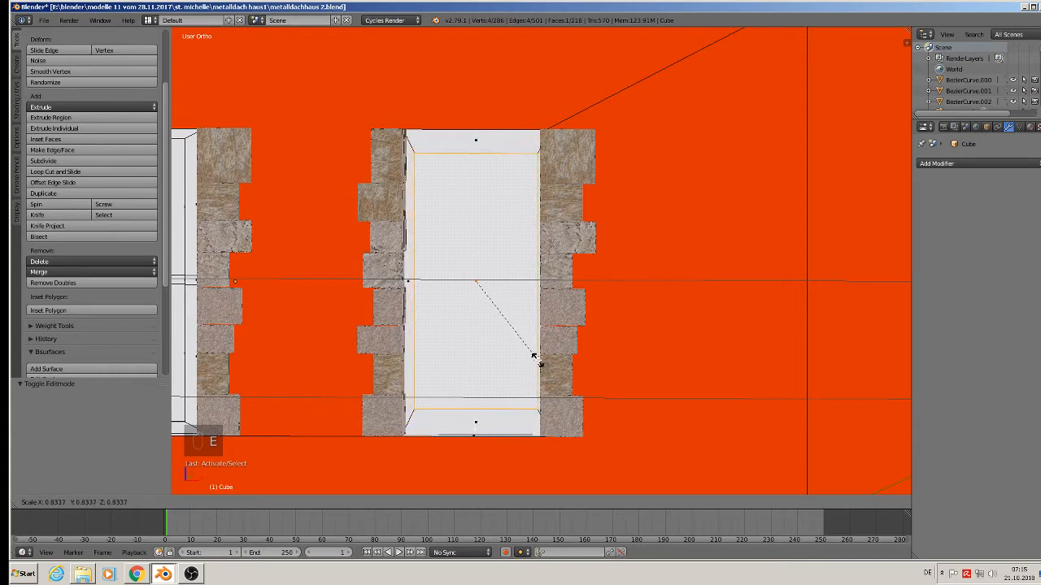
pyautogui.click(530, 357)
pyautogui.press('s')
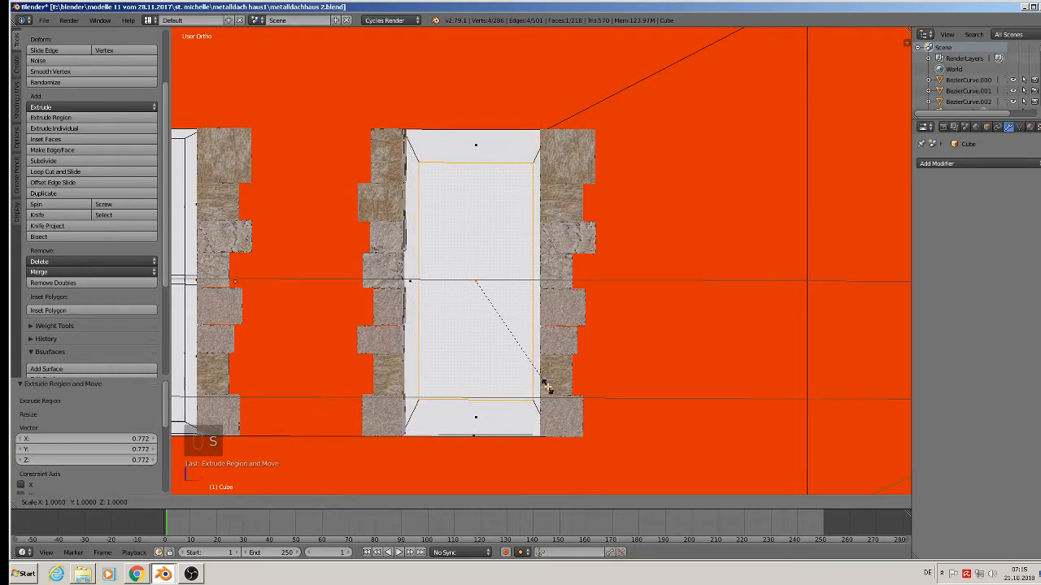
pyautogui.press('z')
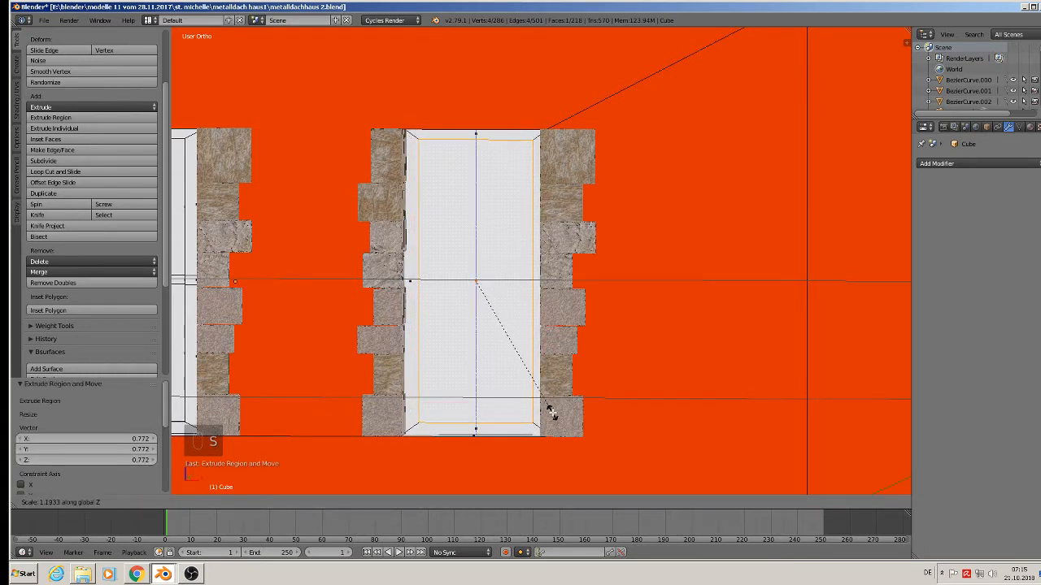
pyautogui.click(550, 411)
# Add two centred horizontal loop cuts and squeeze them along Z into a thin transom.
pyautogui.scroll(1, 462, 249)
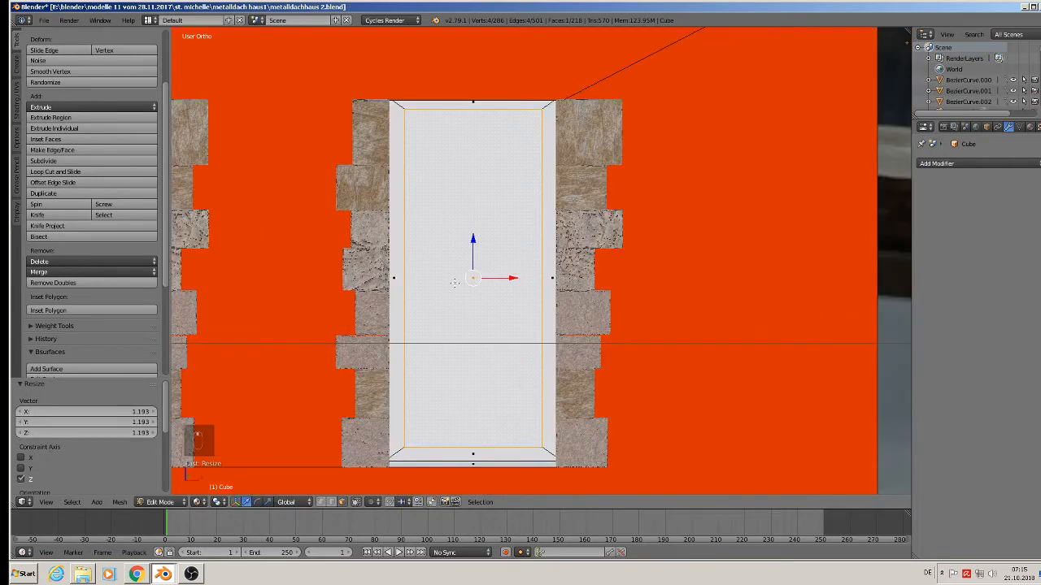
pyautogui.moveTo(477, 353); pyautogui.dragTo(476, 336, button='middle')
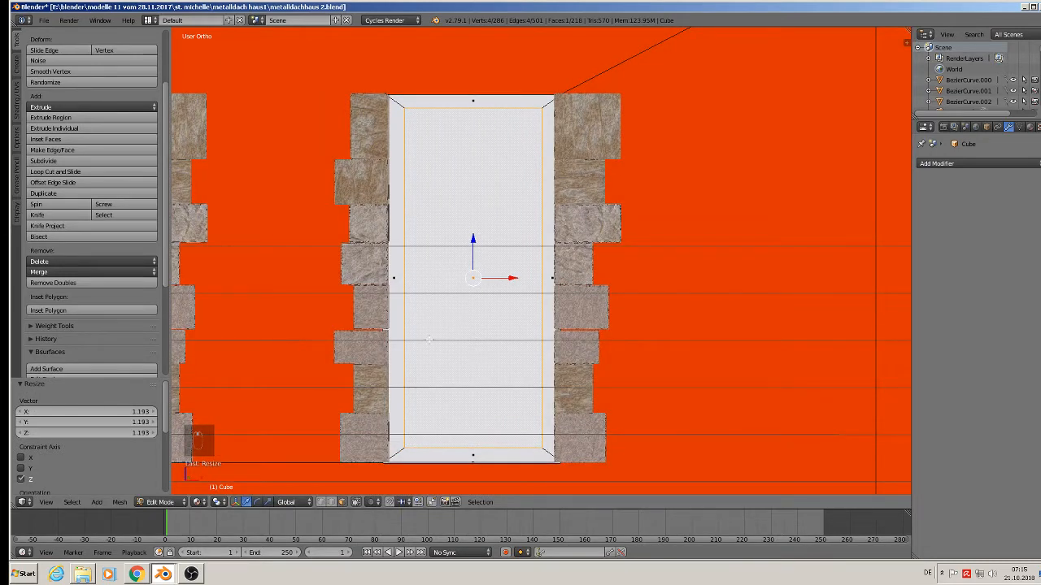
pyautogui.hotkey('ctrl', 'r')
pyautogui.scroll(1, 424, 341)
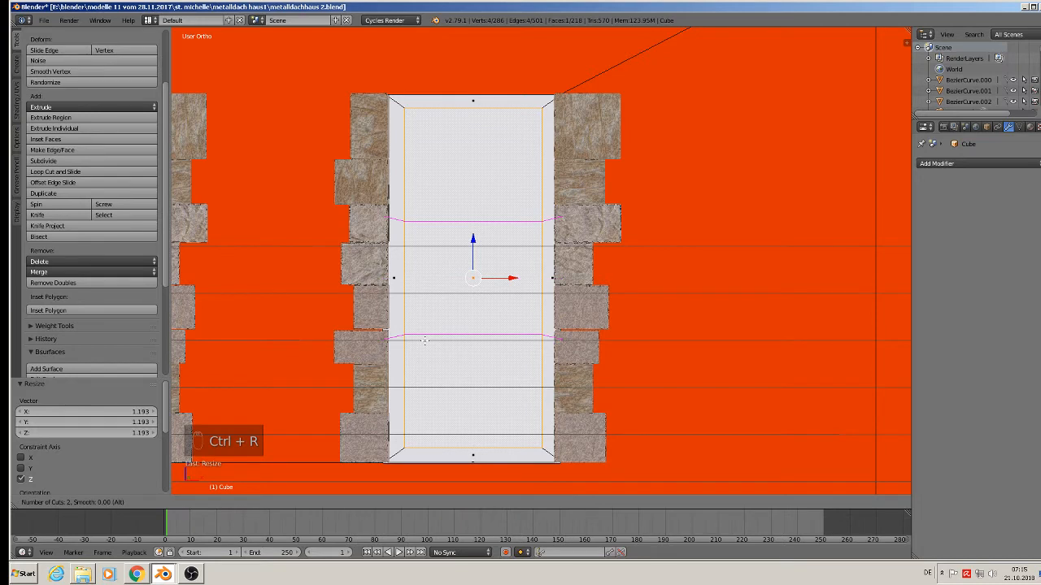
pyautogui.click(424, 341)
pyautogui.rightClick(423, 341)
pyautogui.press('s')
pyautogui.press('z')
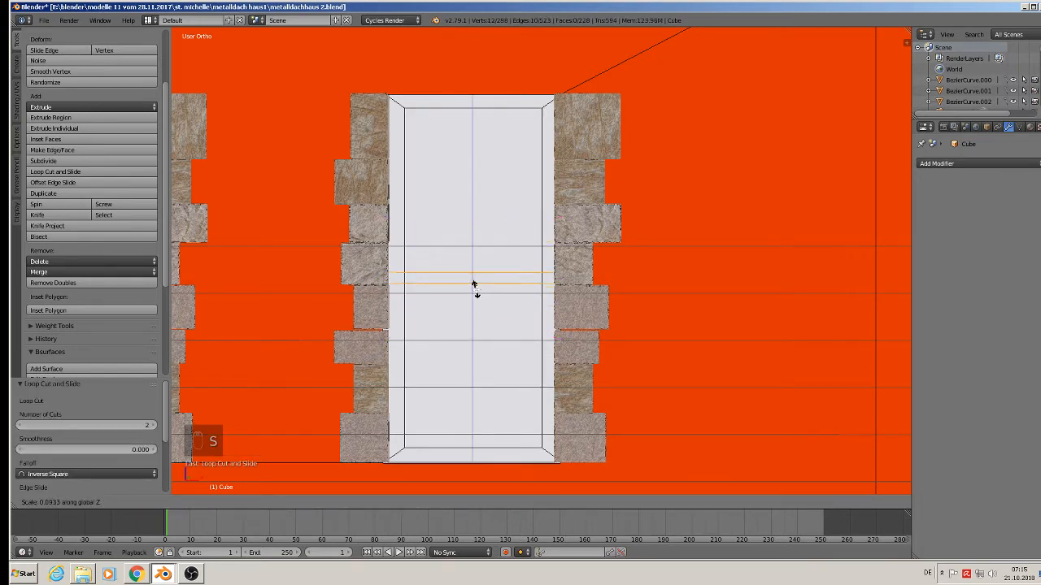
pyautogui.click(475, 288)
# Add two centred vertical loop cuts and scale them along X into a thin mullion.
pyautogui.hotkey('ctrl', 'r')
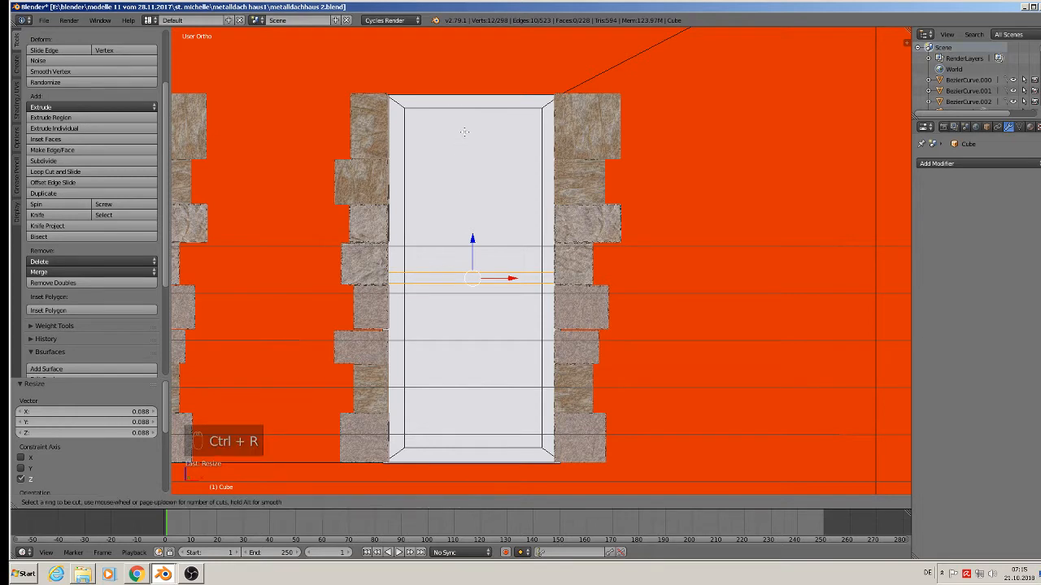
pyautogui.click(475, 114)
pyautogui.rightClick(475, 114)
pyautogui.press('s')
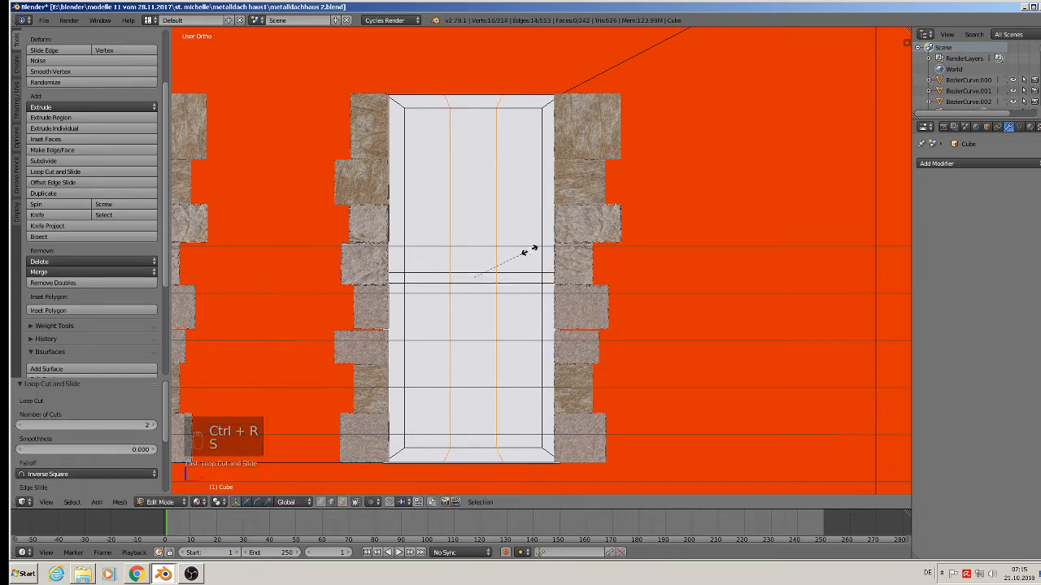
pyautogui.press('x')
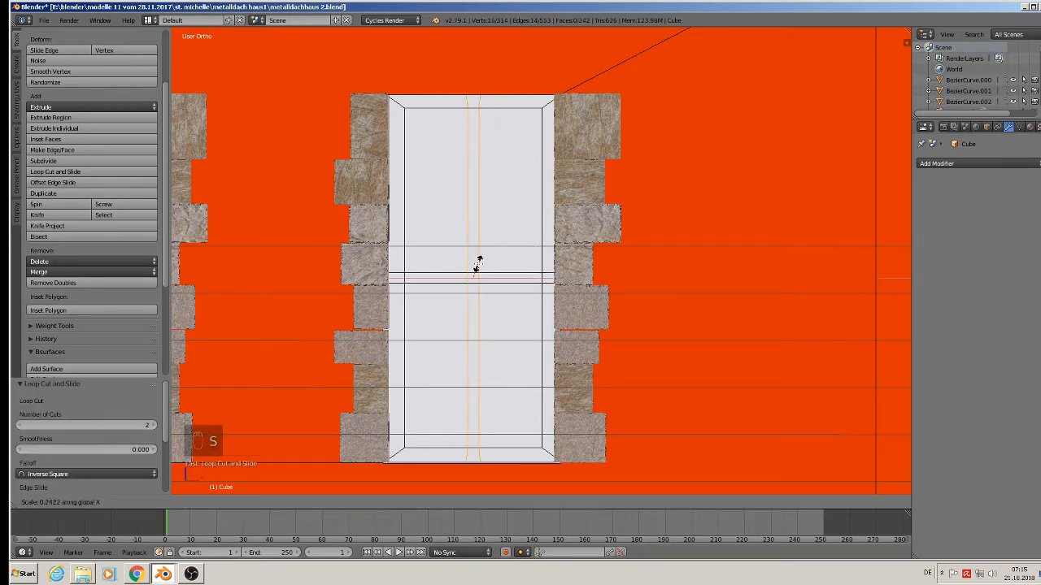
pyautogui.click(478, 261)
pyautogui.moveTo(478, 261); pyautogui.dragTo(427, 316, button='middle')
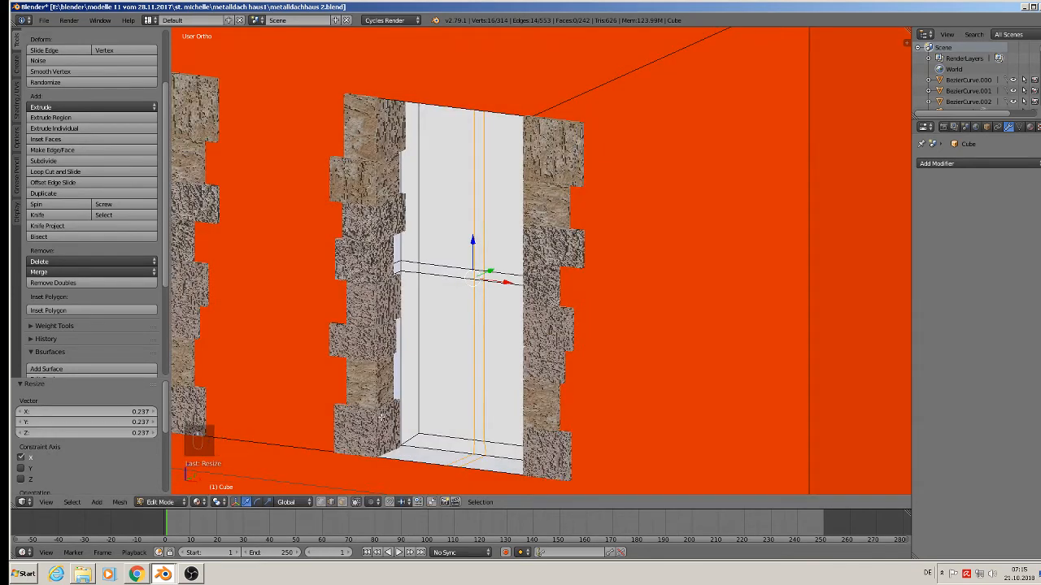
# In face select mode, select the four window panes and extrude them in place.
pyautogui.click(343, 502)
pyautogui.rightClick(469, 164)
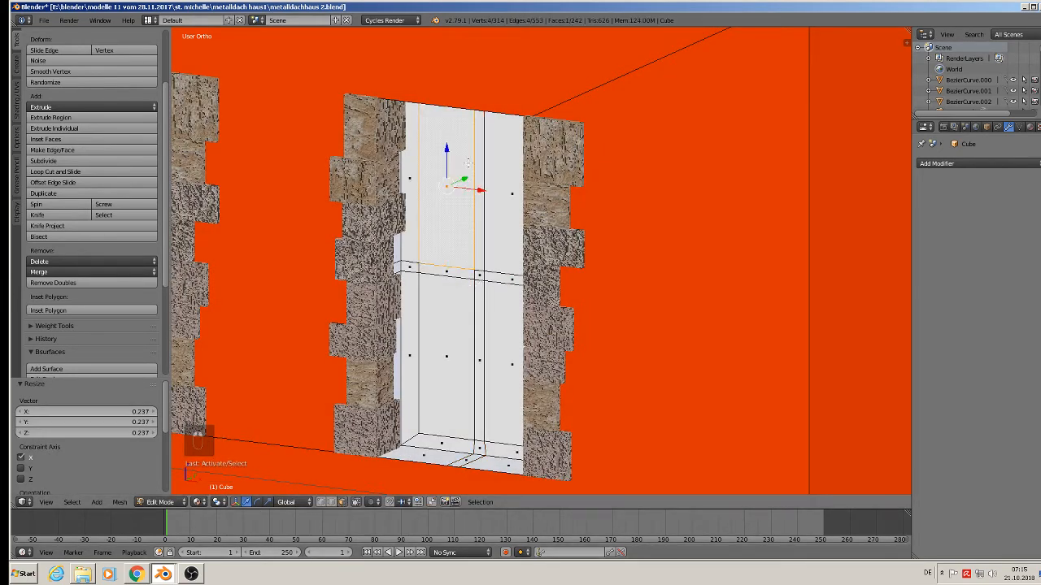
pyautogui.keyDown('shift'); pyautogui.rightClick(449, 289); pyautogui.keyUp('shift')
pyautogui.keyDown('shift'); pyautogui.rightClick(487, 318); pyautogui.keyUp('shift')
pyautogui.keyDown('shift'); pyautogui.rightClick(514, 235); pyautogui.keyUp('shift')
pyautogui.keyDown('shift'); pyautogui.moveTo(495, 277); pyautogui.dragTo(483, 286, button='middle'); pyautogui.keyUp('shift')
pyautogui.press('e')
pyautogui.click(483, 286)
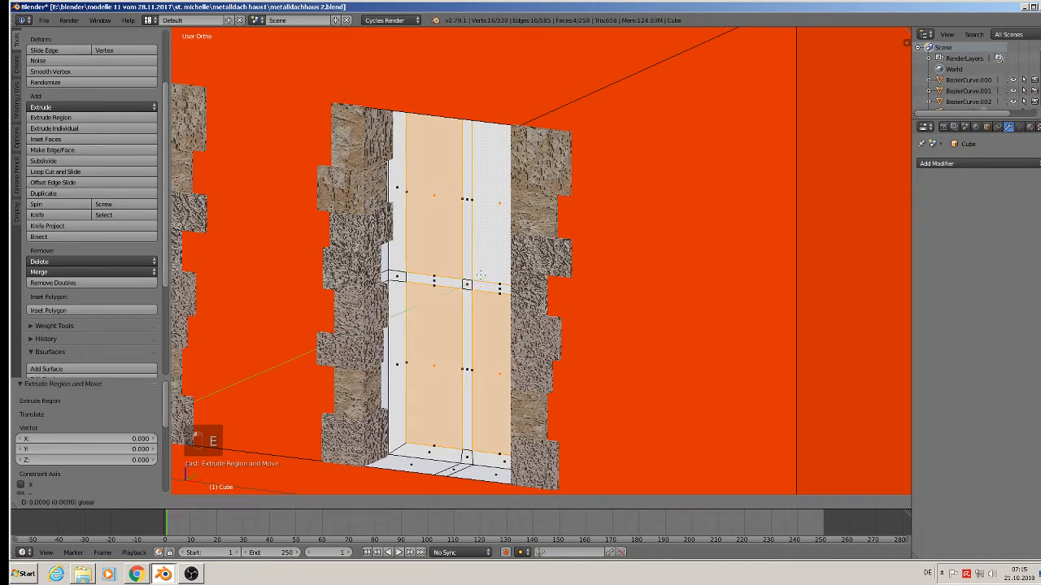
# Select the top panes of the two upper-floor windows.
pyautogui.press('Tab')
pyautogui.scroll(-3, 483, 283)
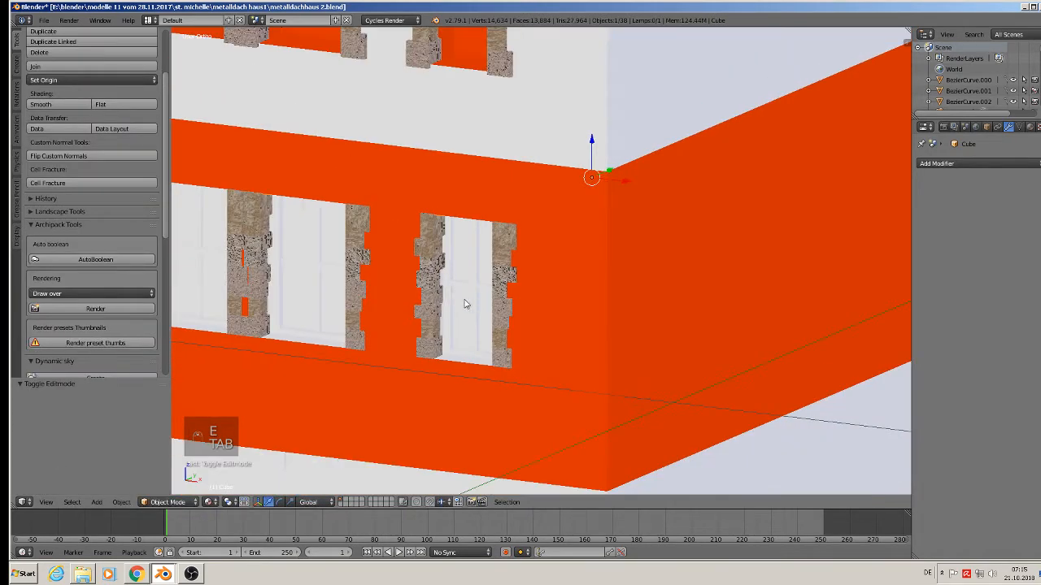
pyautogui.keyDown('shift'); pyautogui.moveTo(470, 317); pyautogui.dragTo(574, 363, button='middle'); pyautogui.keyUp('shift')
pyautogui.keyDown('shift'); pyautogui.moveTo(406, 124); pyautogui.dragTo(575, 375, button='middle'); pyautogui.keyUp('shift')
pyautogui.scroll(2, 573, 317)
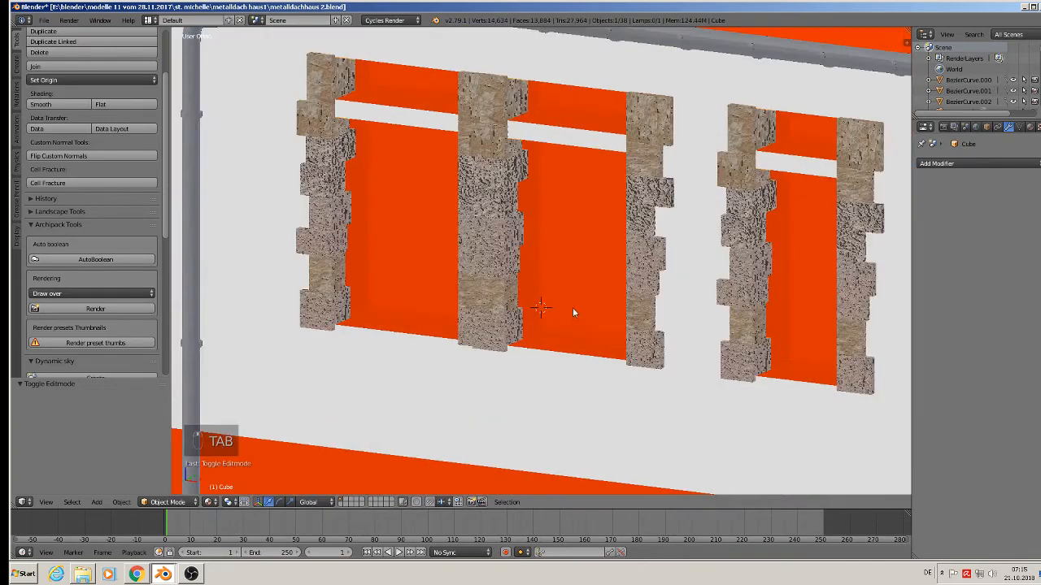
pyautogui.scroll(-2, 572, 306)
pyautogui.keyDown('shift'); pyautogui.moveTo(577, 270); pyautogui.dragTo(610, 305, button='middle'); pyautogui.keyUp('shift')
pyautogui.scroll(1, 610, 305)
pyautogui.scroll(1, 594, 249)
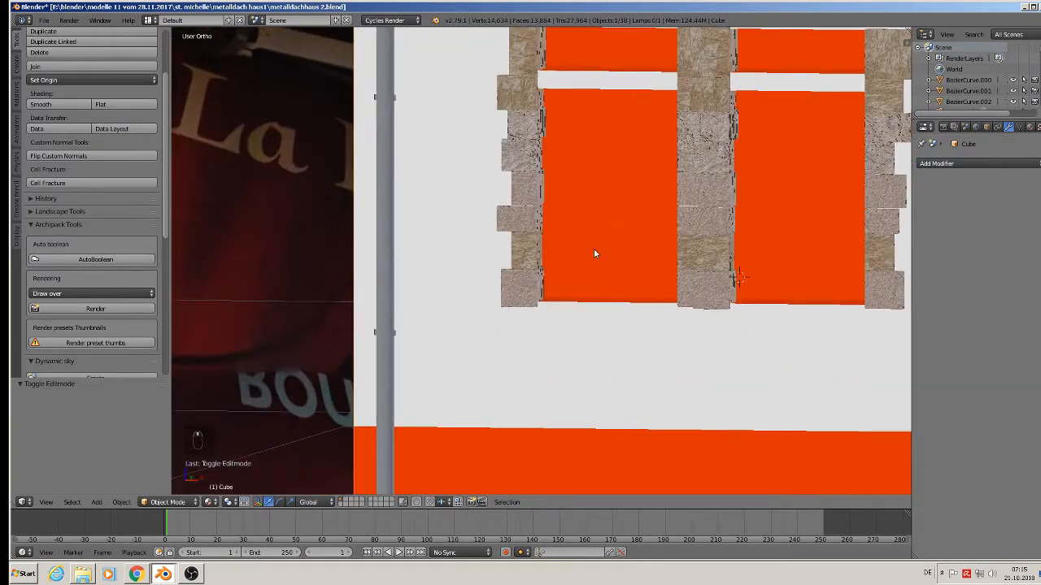
pyautogui.press('Tab')
pyautogui.keyDown('shift'); pyautogui.moveTo(594, 147); pyautogui.dragTo(504, 266, button='middle'); pyautogui.keyUp('shift')
pyautogui.scroll(1, 524, 229)
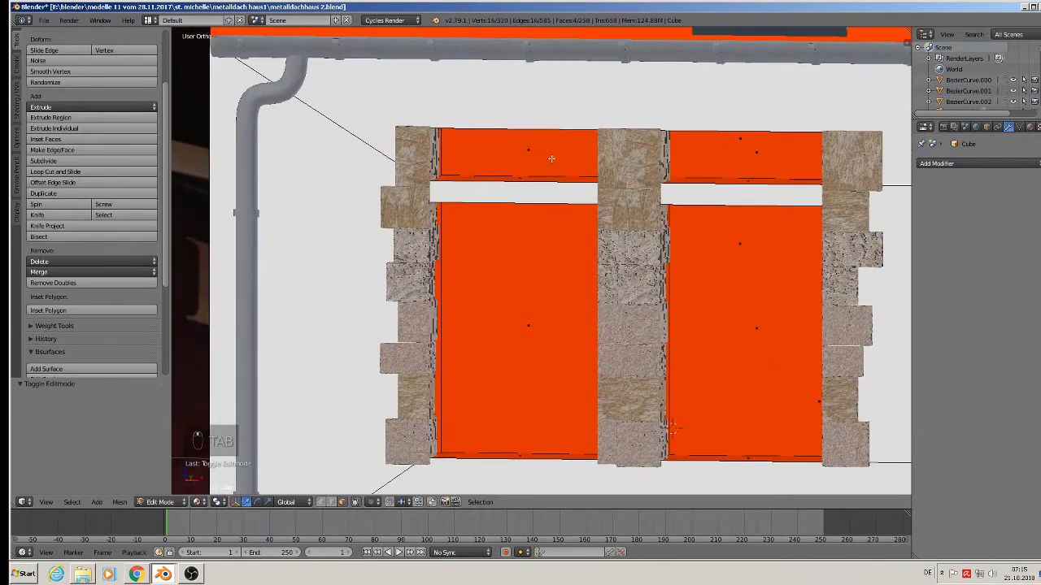
pyautogui.rightClick(552, 160)
pyautogui.moveTo(561, 185)
pyautogui.mouseDown(button='middle')
pyautogui.moveTo(577, 177)
pyautogui.moveTo(574, 185)
pyautogui.mouseUp(button='middle')
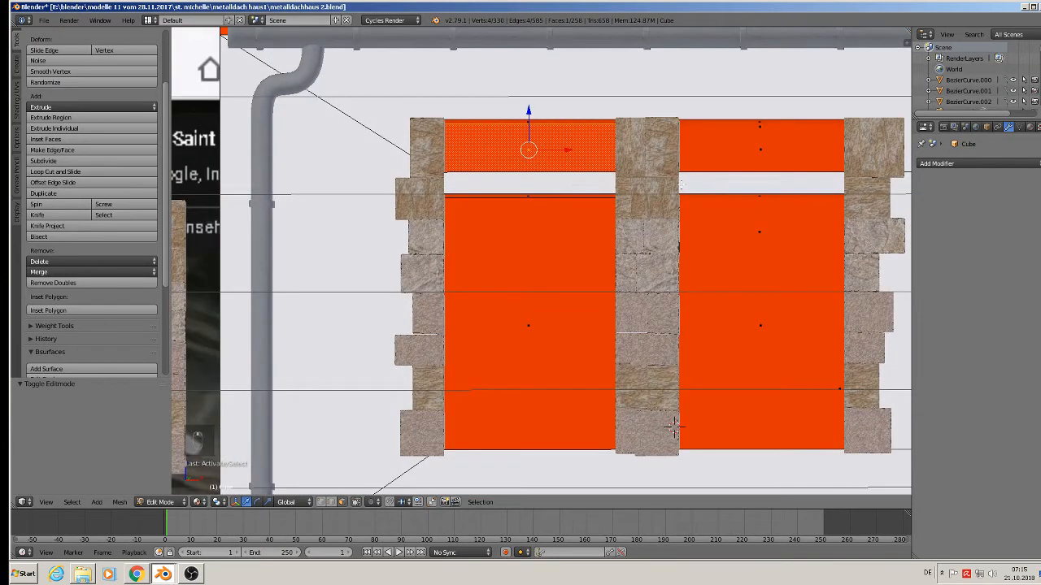
pyautogui.keyDown('shift'); pyautogui.rightClick(733, 157); pyautogui.keyUp('shift')
# Set the pivot to individual origins, then extrude and inset both top panes.
pyautogui.click(210, 501)
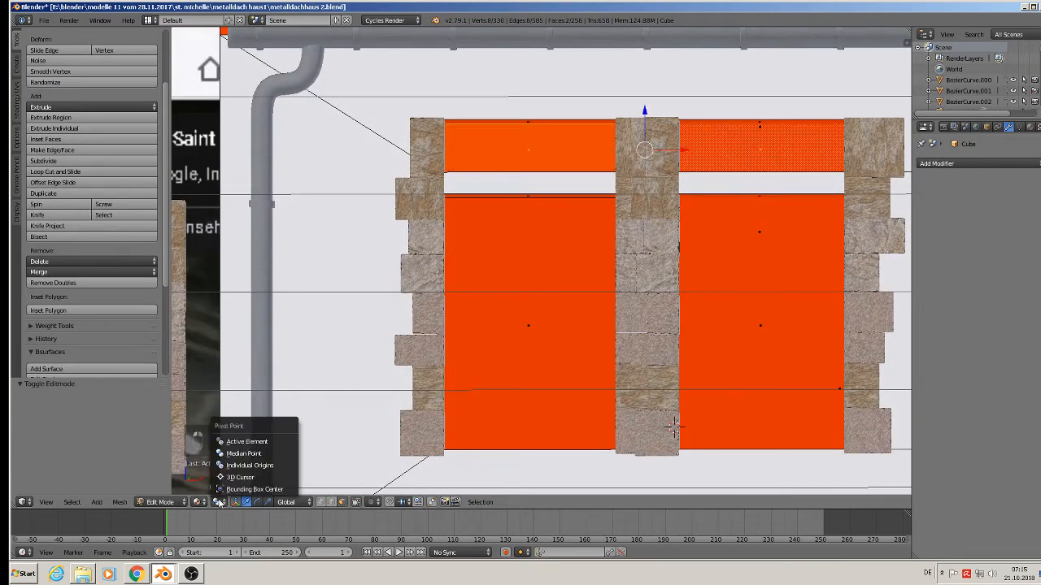
pyautogui.click(281, 455)
pyautogui.scroll(1, 617, 236)
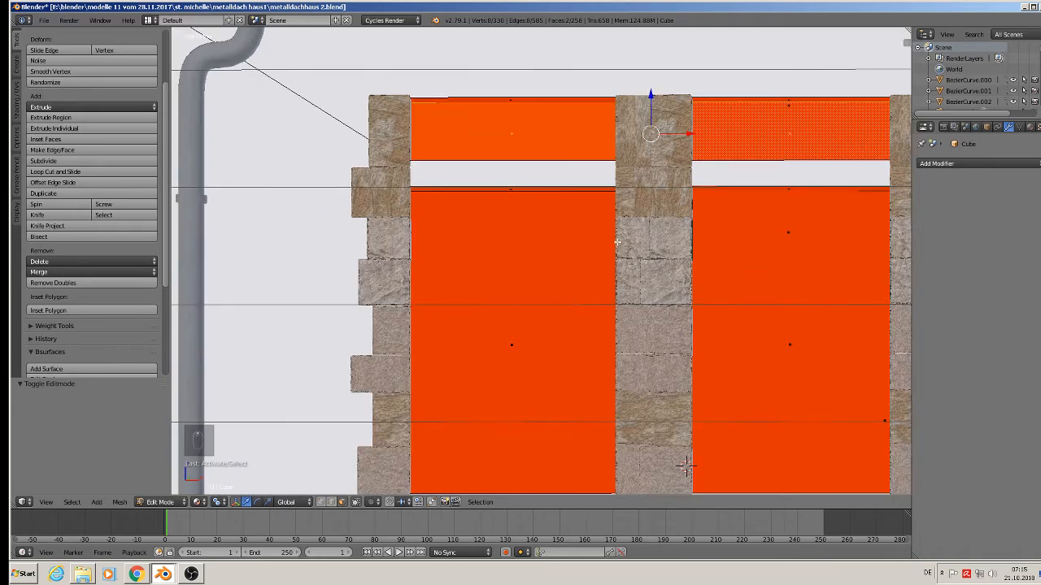
pyautogui.press('e')
pyautogui.press('s')
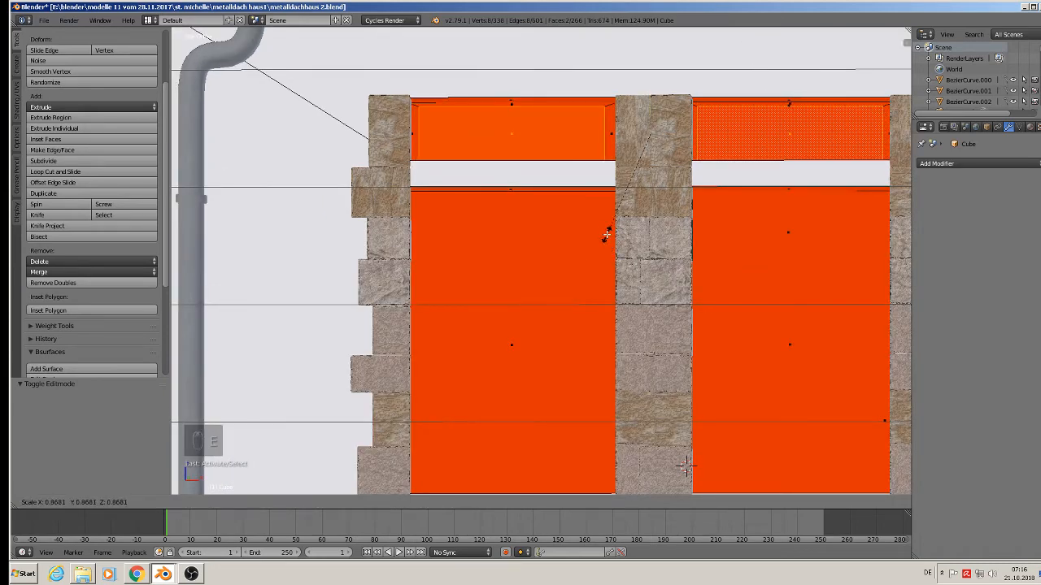
pyautogui.click(602, 234)
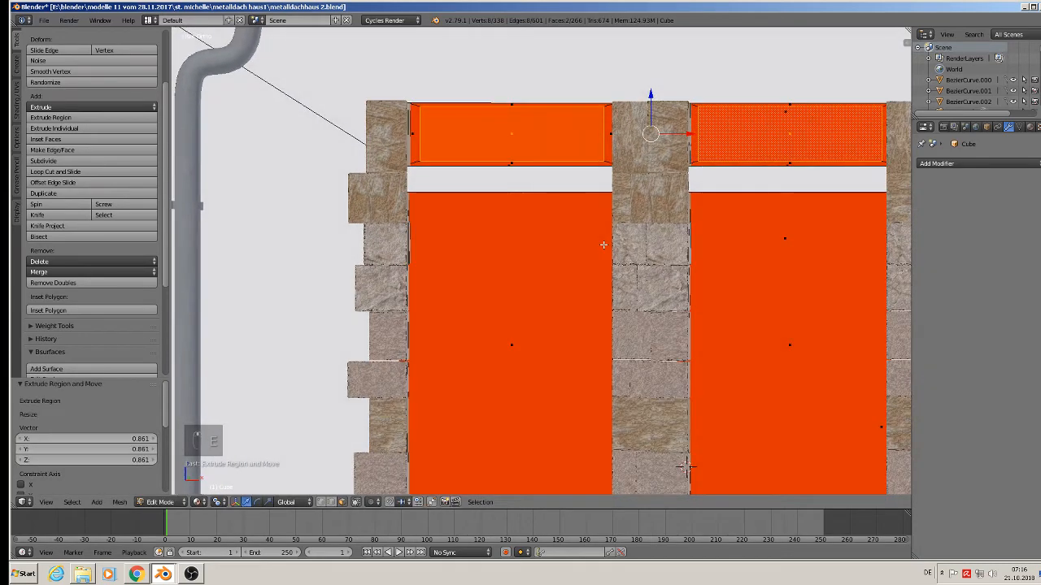
pyautogui.moveTo(603, 244); pyautogui.dragTo(569, 253, button='middle')
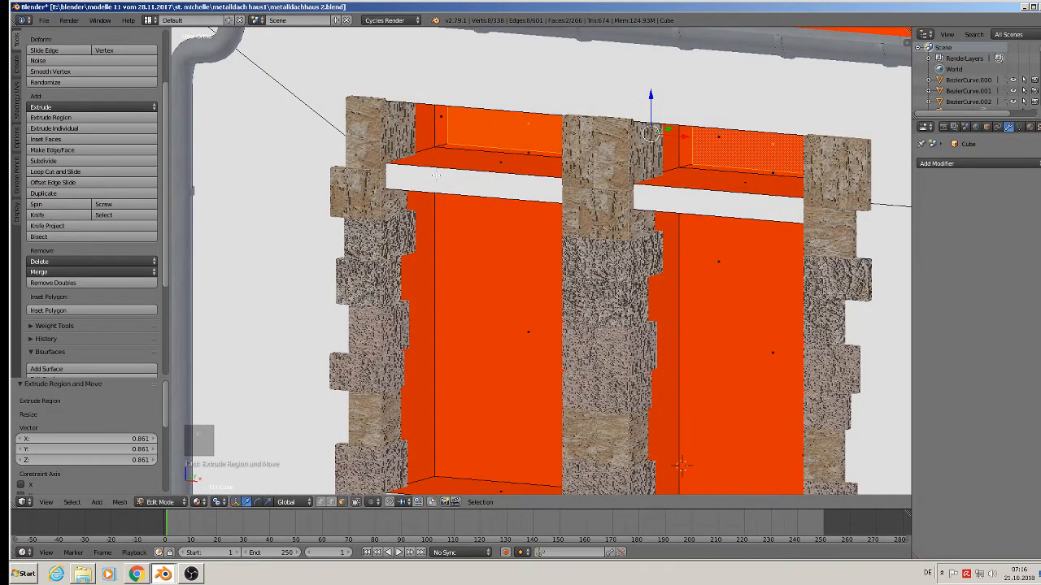
# Select the face rings around both insets and push them back 0.036 along Y.
pyautogui.keyDown('alt'); pyautogui.rightClick(527, 157); pyautogui.keyUp('alt')
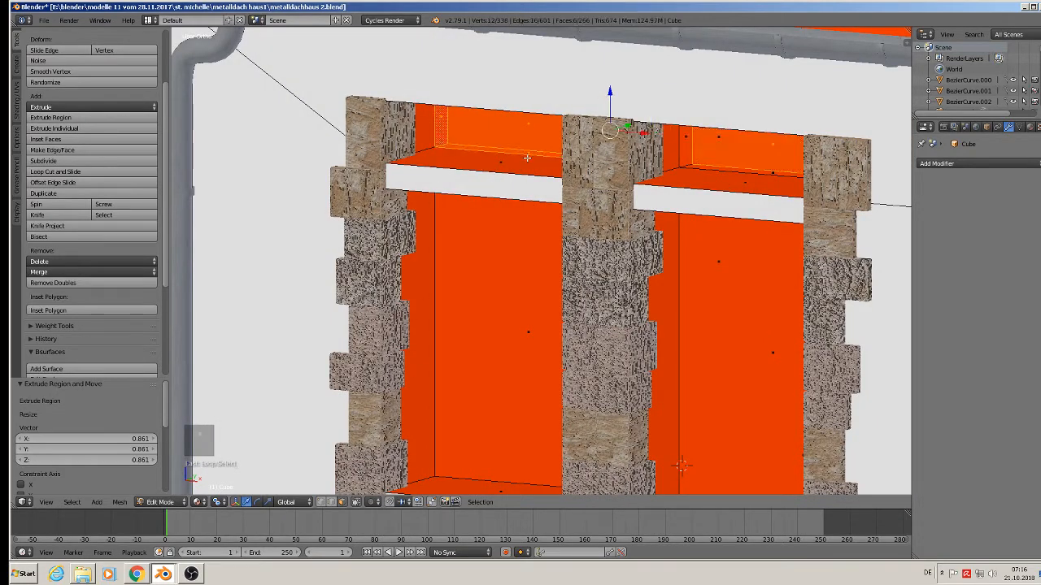
pyautogui.keyDown('alt'); pyautogui.keyDown('shift'); pyautogui.rightClick(696, 158); pyautogui.keyUp('shift'); pyautogui.keyUp('alt')
pyautogui.moveTo(646, 190); pyautogui.dragTo(625, 193, button='middle')
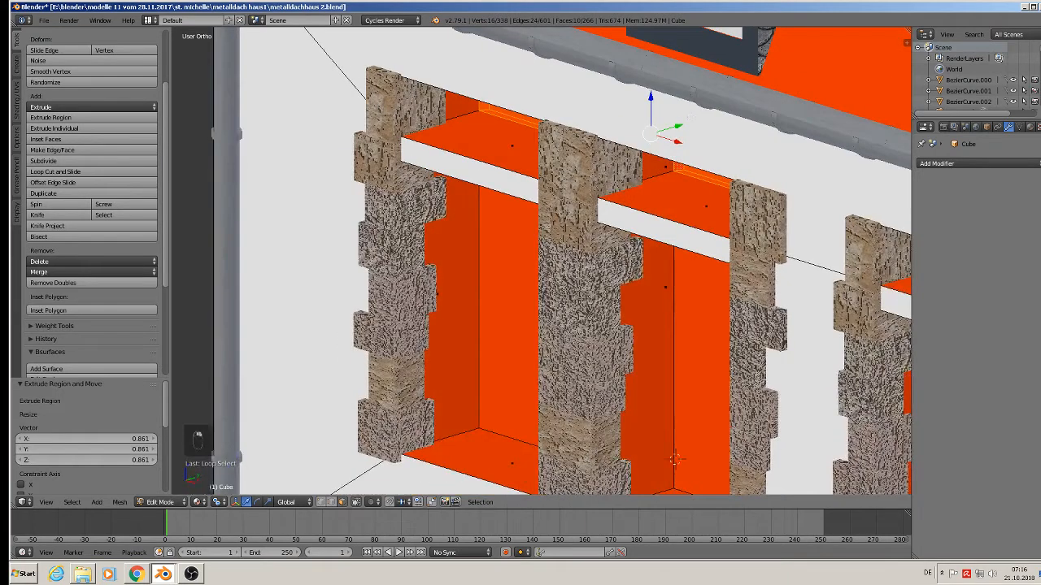
pyautogui.press('g')
pyautogui.press('y')
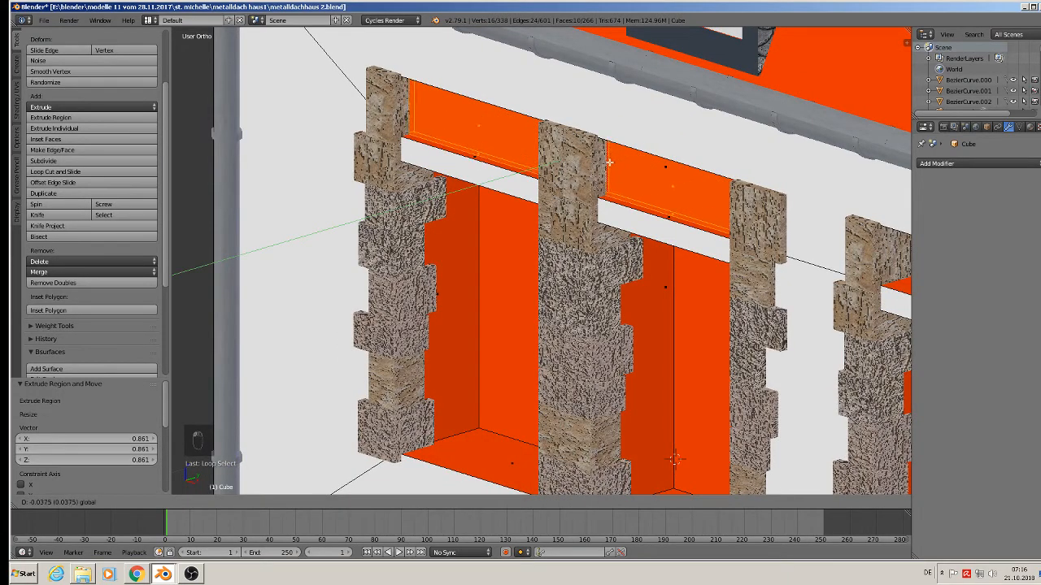
pyautogui.click(609, 163)
pyautogui.moveTo(609, 162); pyautogui.dragTo(630, 155, button='middle')
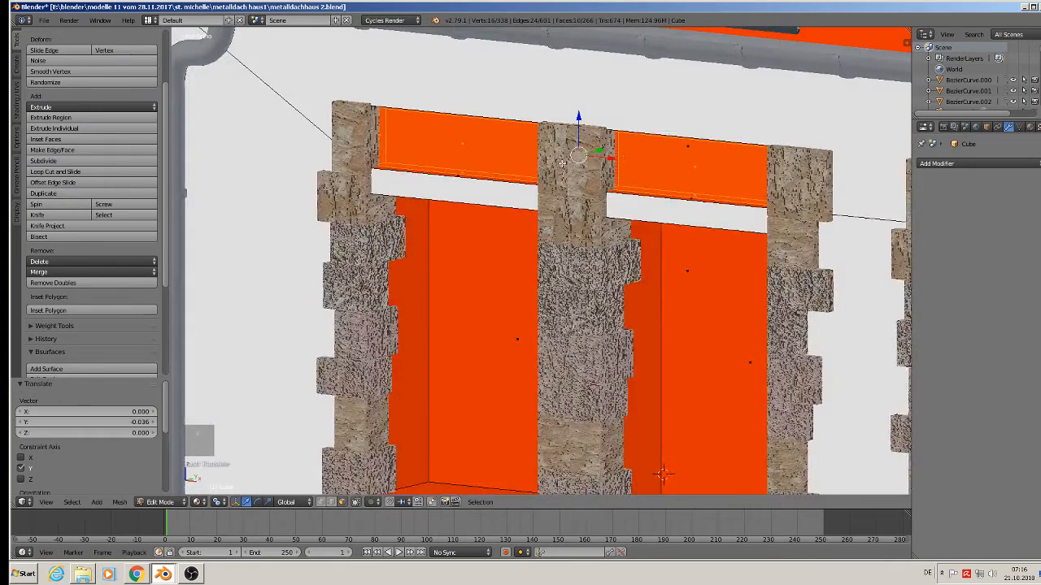
# Select the left and right upper window panels.
pyautogui.moveTo(562, 162); pyautogui.dragTo(492, 151, button='middle')
pyautogui.rightClick(495, 155)
pyautogui.keyDown('shift'); pyautogui.rightClick(680, 167); pyautogui.keyUp('shift')
pyautogui.moveTo(679, 167); pyautogui.dragTo(594, 204, button='middle')
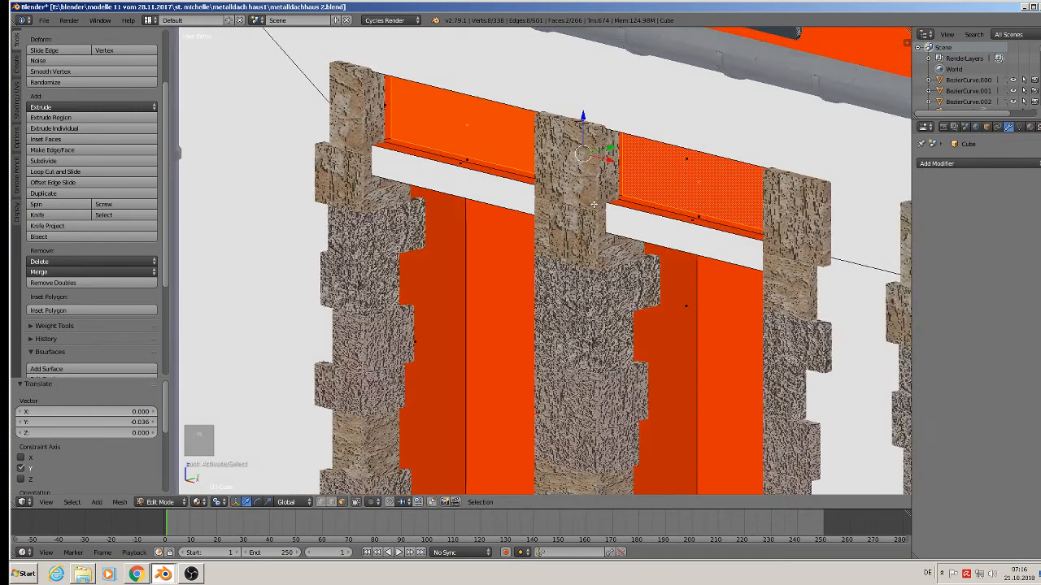
# Extrude the two upper window panels and push the right window's small panel back along Y.
pyautogui.press('e')
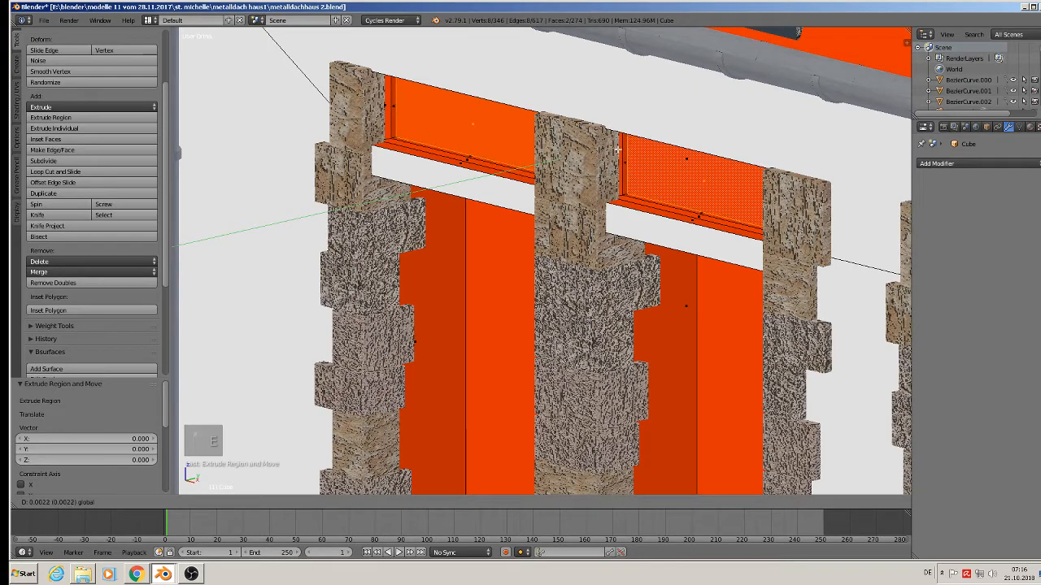
pyautogui.click(623, 149)
pyautogui.moveTo(623, 149); pyautogui.dragTo(742, 238, button='middle')
pyautogui.press('KP_5')
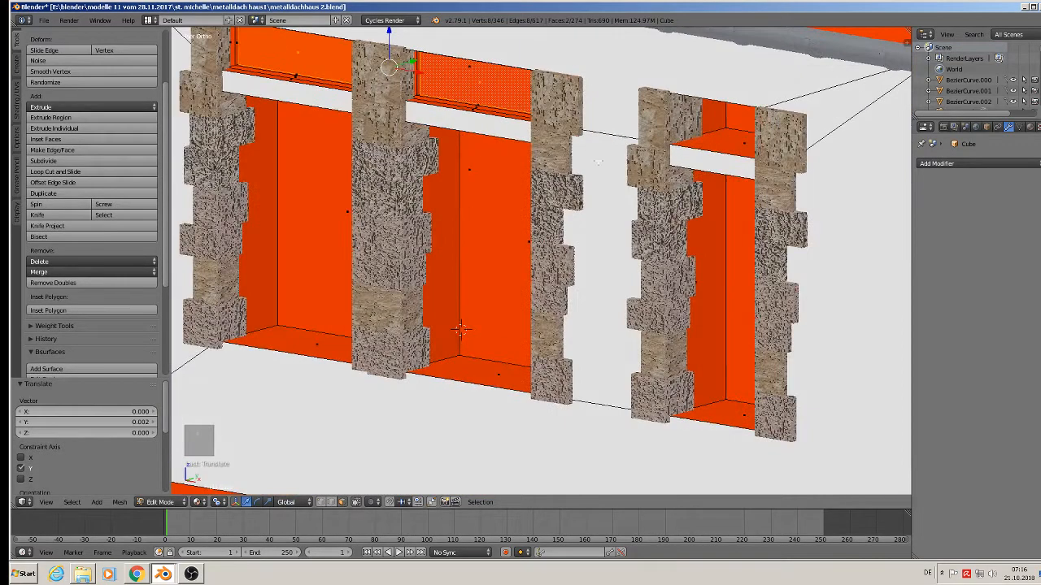
pyautogui.rightClick(732, 129)
pyautogui.press('g')
pyautogui.press('y')
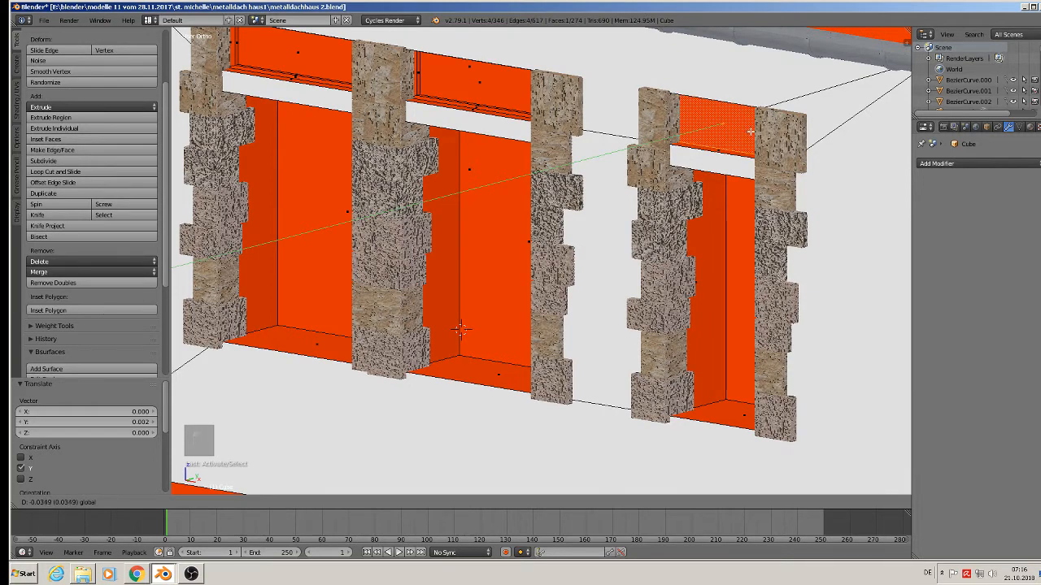
pyautogui.click(750, 130)
# Undo a trial subdivision, then extrude the small panel twice and shift it along Y.
pyautogui.press('KP_1')
pyautogui.press('w')
pyautogui.click(792, 174)
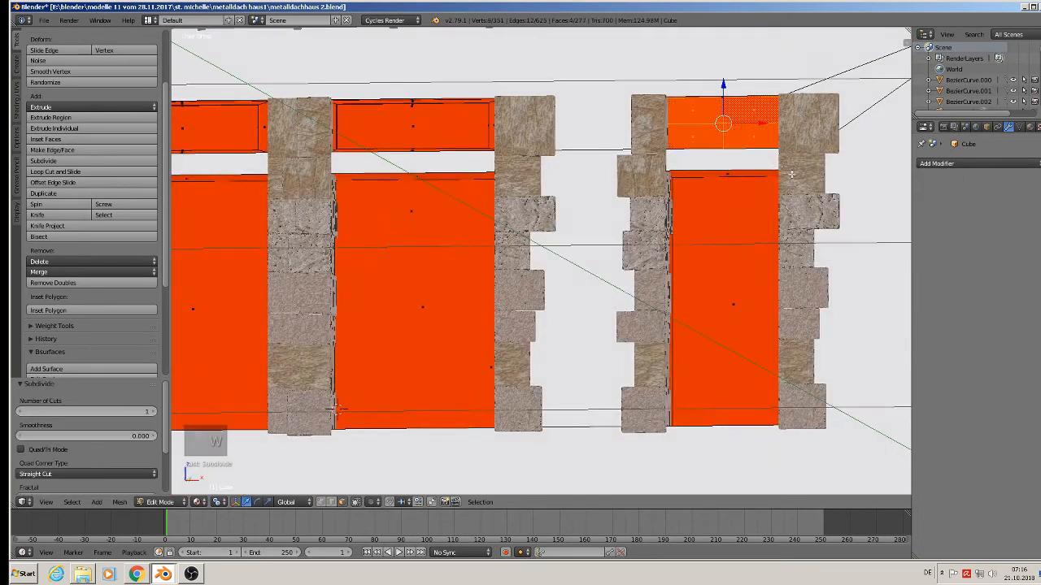
pyautogui.hotkey('ctrl', 'z')
pyautogui.hotkey('ctrl', 'z')
pyautogui.hotkey('ctrl', 'z')
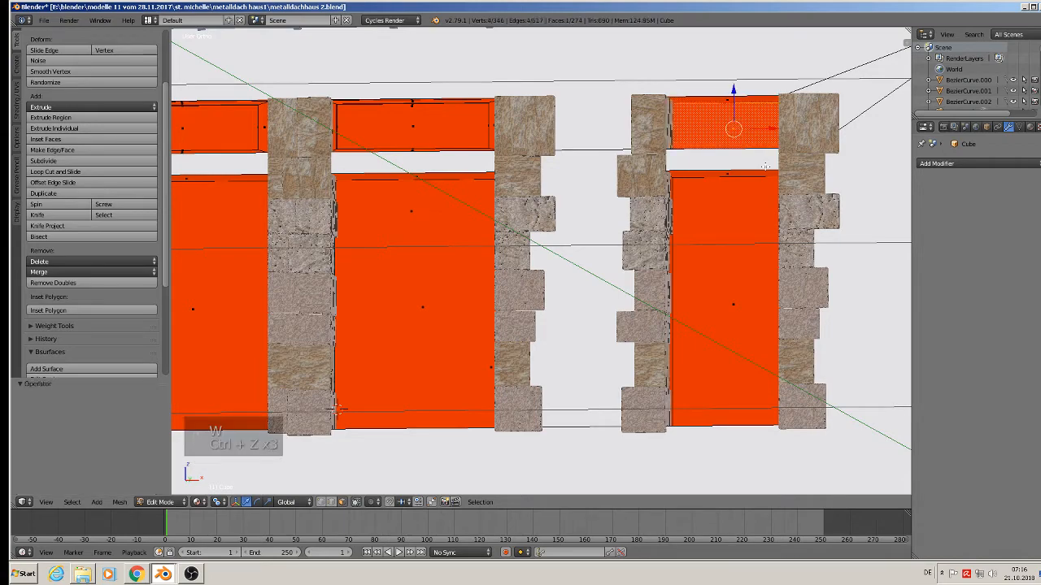
pyautogui.moveTo(759, 162); pyautogui.dragTo(724, 162, button='middle')
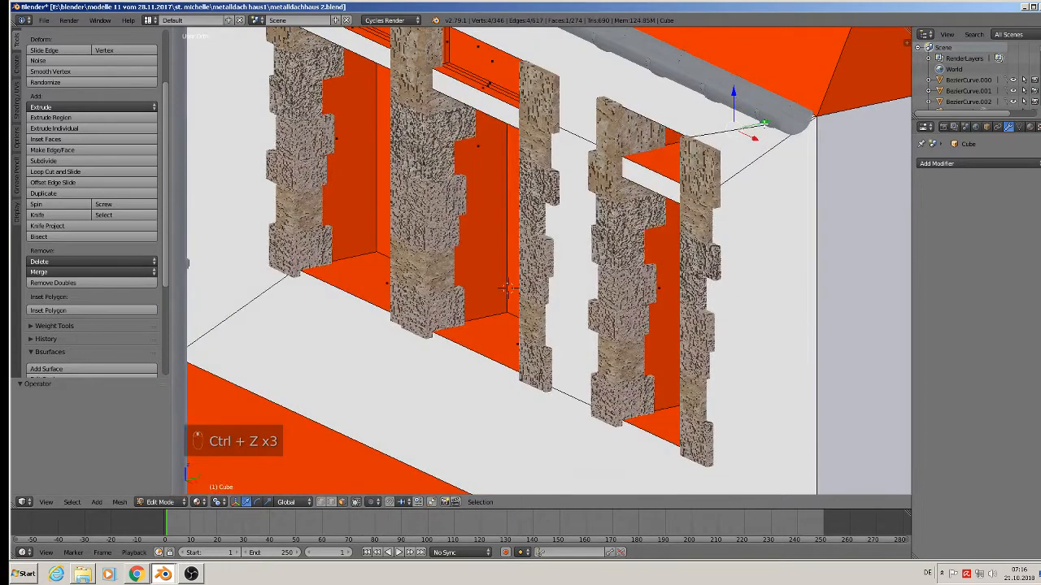
pyautogui.moveTo(765, 124); pyautogui.dragTo(701, 183)
pyautogui.moveTo(702, 199)
pyautogui.mouseDown(button='middle')
pyautogui.moveTo(754, 201)
pyautogui.moveTo(698, 193)
pyautogui.mouseUp(button='middle')
pyautogui.press('e')
pyautogui.click(732, 189)
pyautogui.press('e')
pyautogui.click(698, 193)
pyautogui.moveTo(700, 142); pyautogui.dragTo(701, 140)
# Select both large window faces and inset them into a thin frame border.
pyautogui.keyDown('shift'); pyautogui.moveTo(645, 246); pyautogui.dragTo(732, 184, button='middle'); pyautogui.keyUp('shift')
pyautogui.keyDown('shift'); pyautogui.moveTo(270, 258); pyautogui.dragTo(491, 205, button='middle'); pyautogui.keyUp('shift')
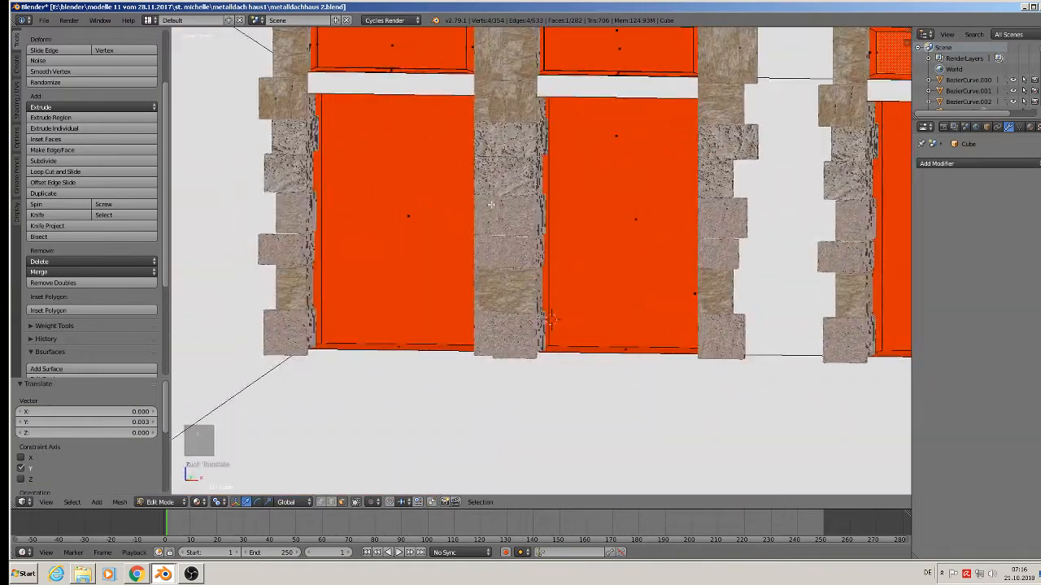
pyautogui.click(439, 226)
pyautogui.keyDown('shift'); pyautogui.click(619, 234); pyautogui.keyUp('shift')
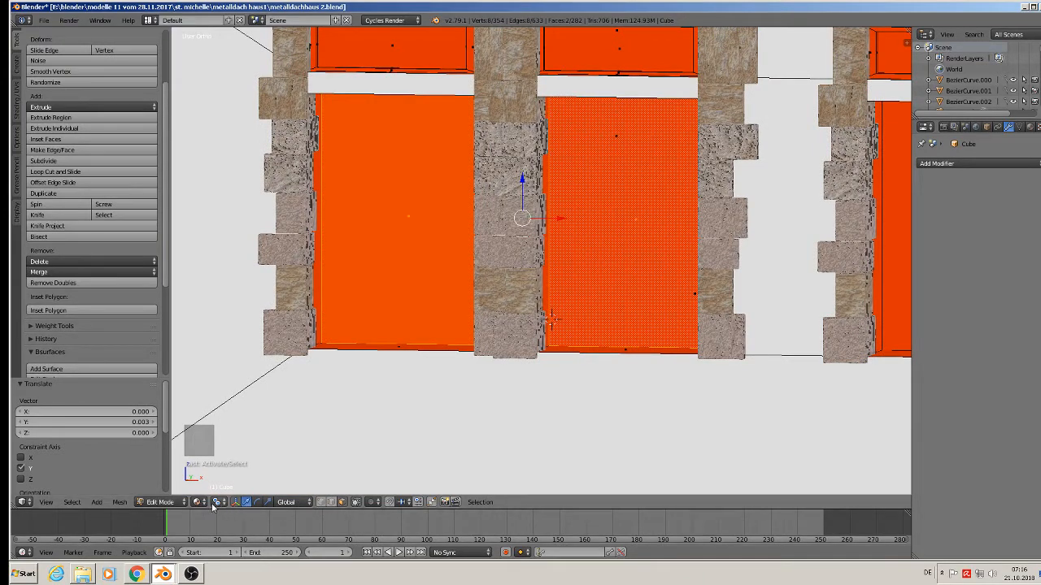
pyautogui.press('e')
pyautogui.press('s')
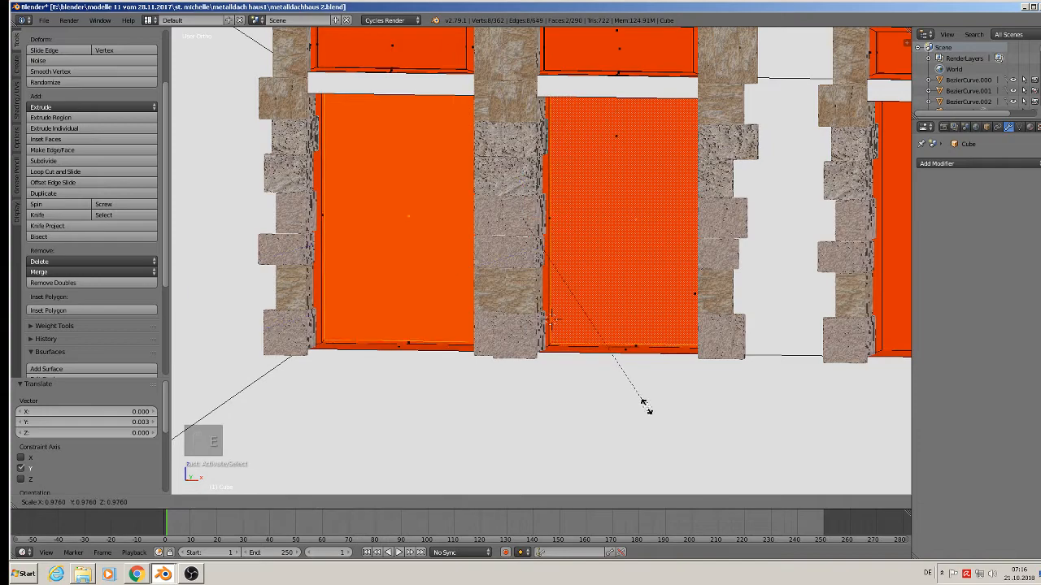
pyautogui.click(640, 391)
# Extrude the large window faces in place and recess them 0.004 along Y.
pyautogui.moveTo(640, 391)
pyautogui.mouseDown(button='middle')
pyautogui.moveTo(661, 370)
pyautogui.moveTo(622, 397)
pyautogui.mouseUp(button='middle')
pyautogui.press('e')
pyautogui.rightClick(639, 326)
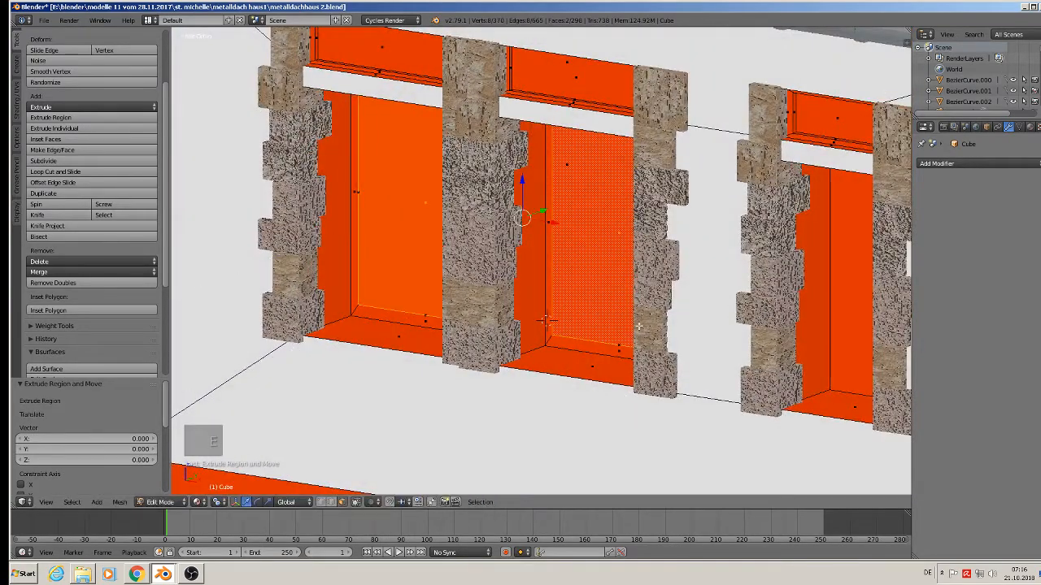
pyautogui.press('g')
pyautogui.press('y')
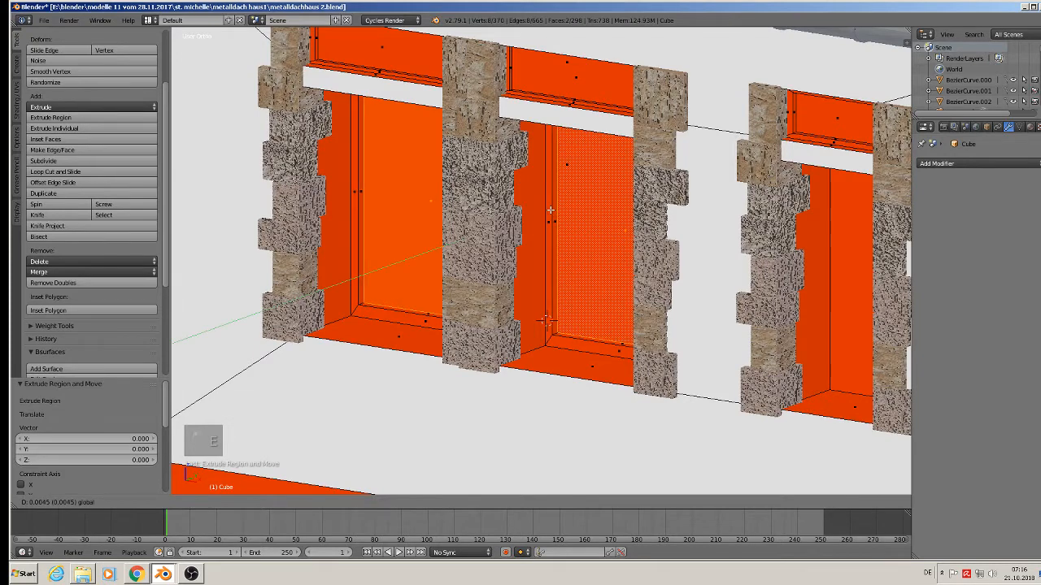
pyautogui.click(547, 320)
pyautogui.moveTo(546, 320); pyautogui.dragTo(554, 318, button='middle')
pyautogui.scroll(1, 424, 276)
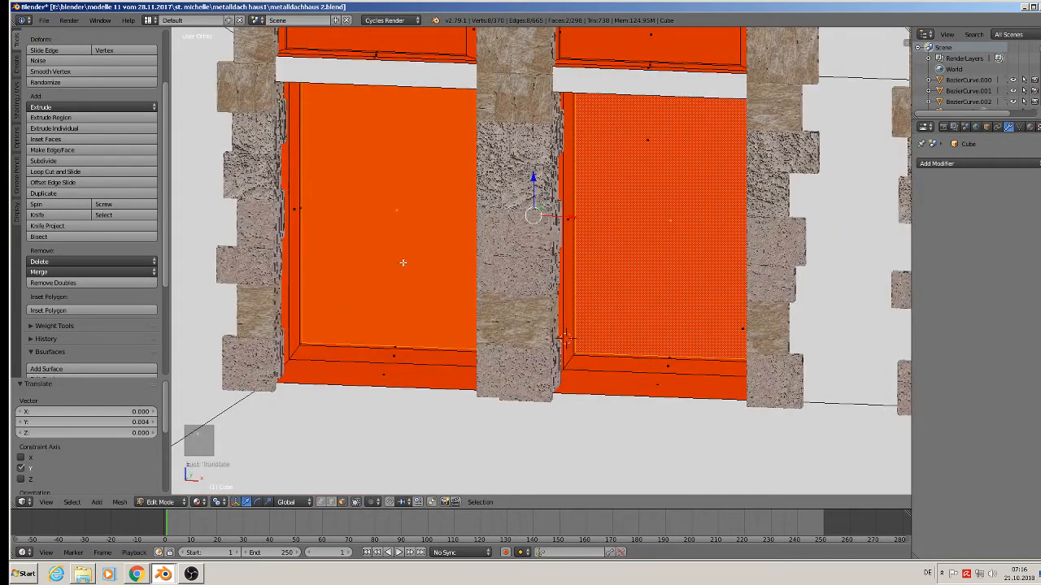
pyautogui.hotkey('ctrl', 'r')
pyautogui.scroll(1, 400, 138)
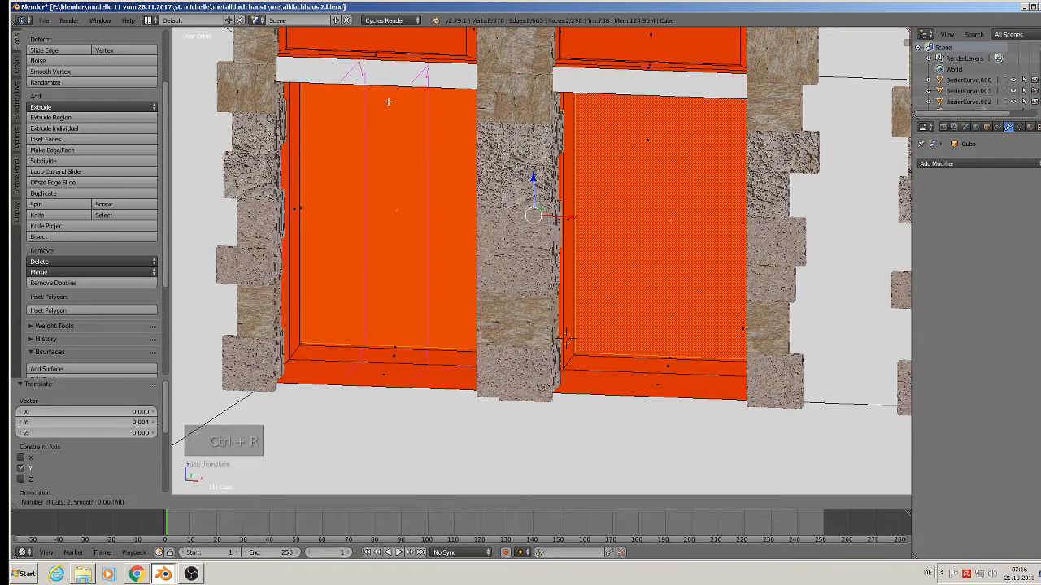
# Add two loop cuts to the left window and, with a median point pivot, scale them along X into a thin mullion.
pyautogui.click(388, 101)
pyautogui.rightClick(388, 102)
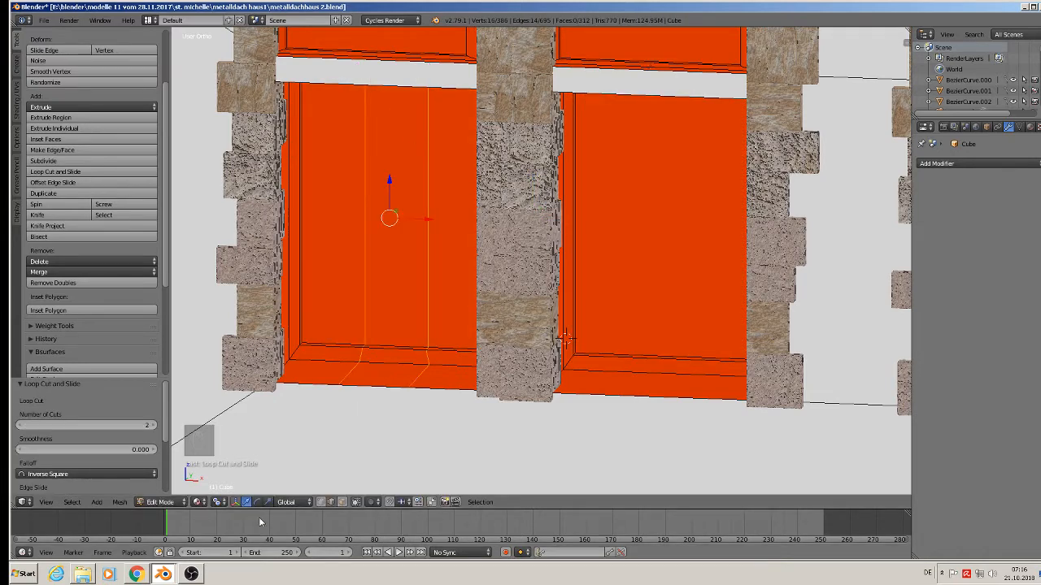
pyautogui.click(241, 501)
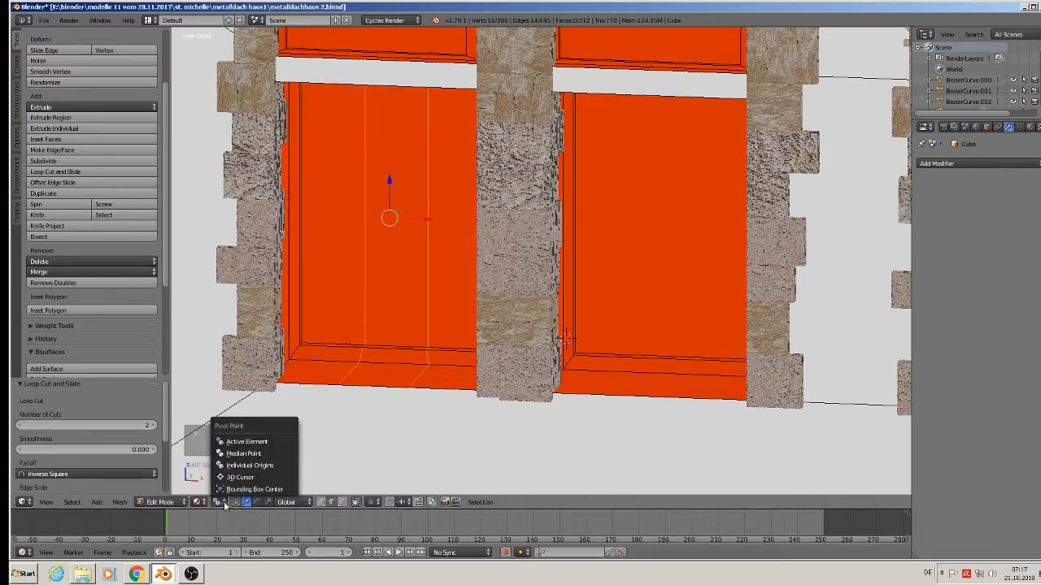
pyautogui.click(256, 453)
pyautogui.press('s')
pyautogui.press('x')
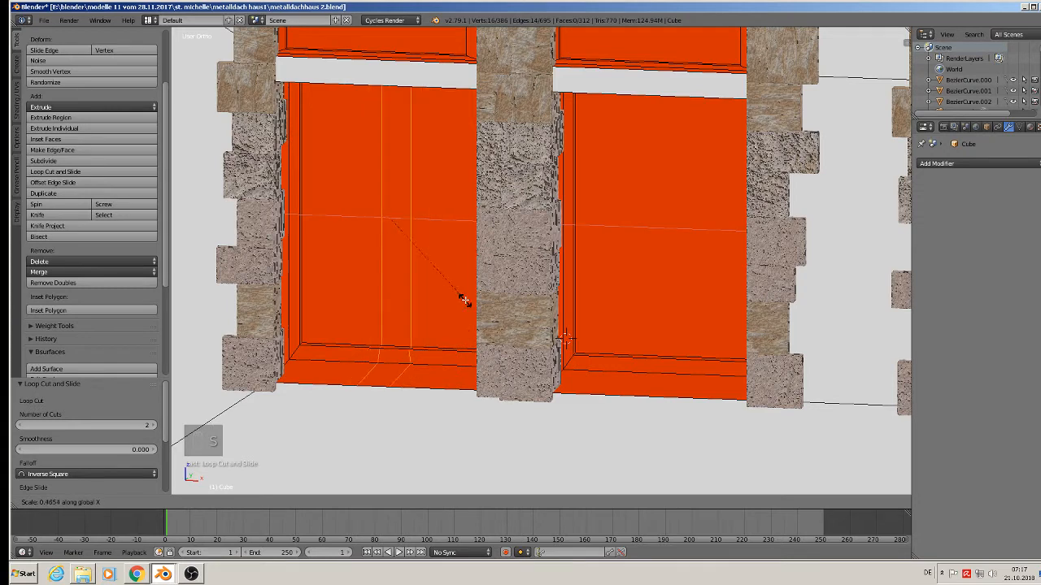
pyautogui.click(426, 236)
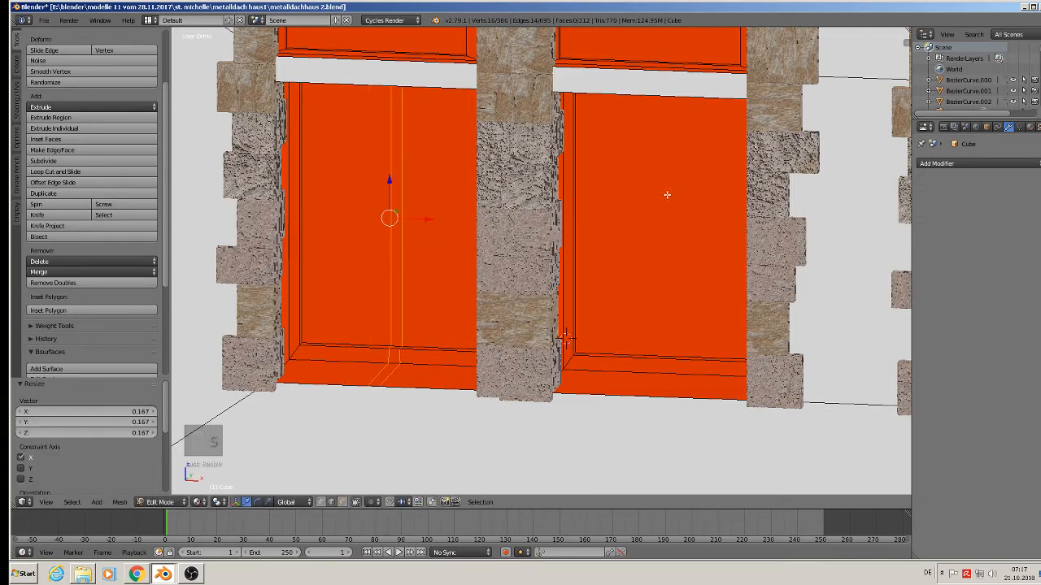
# Give the right window a matching thin vertical mullion from two X-scaled loop cuts.
pyautogui.hotkey('ctrl', 'r')
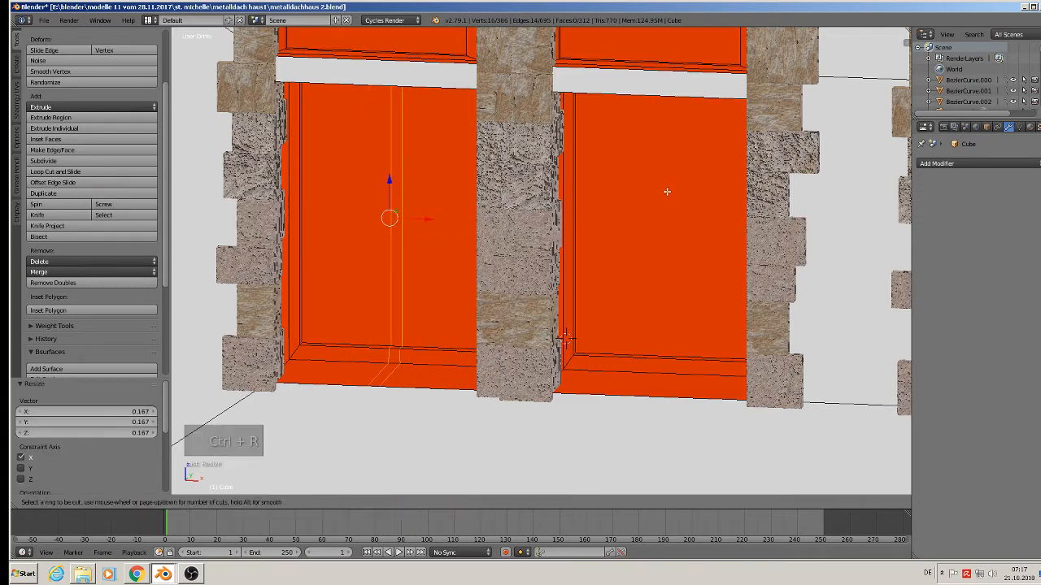
pyautogui.click(651, 84)
pyautogui.rightClick(770, 268)
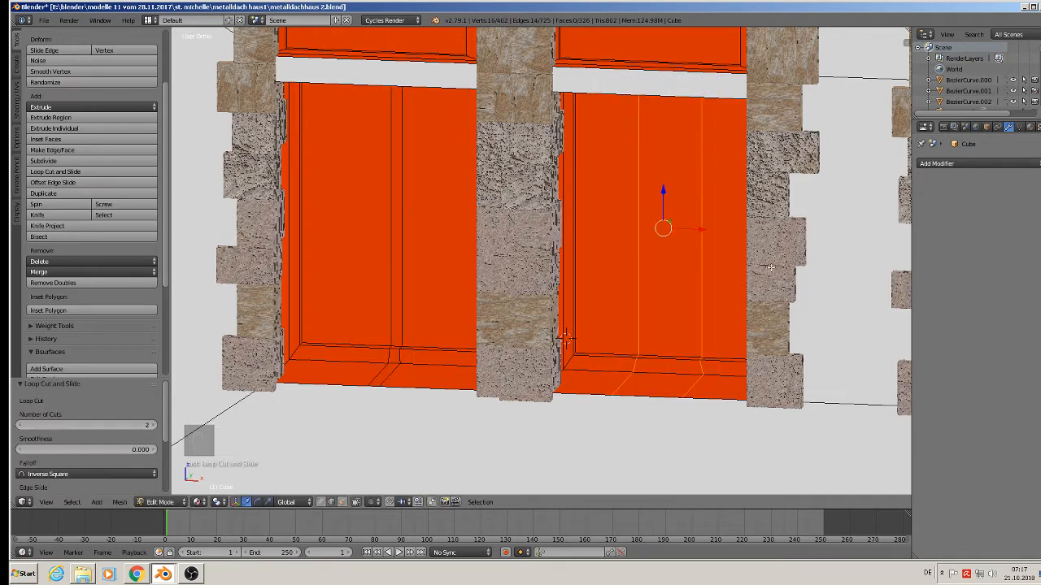
pyautogui.press('s')
pyautogui.press('x')
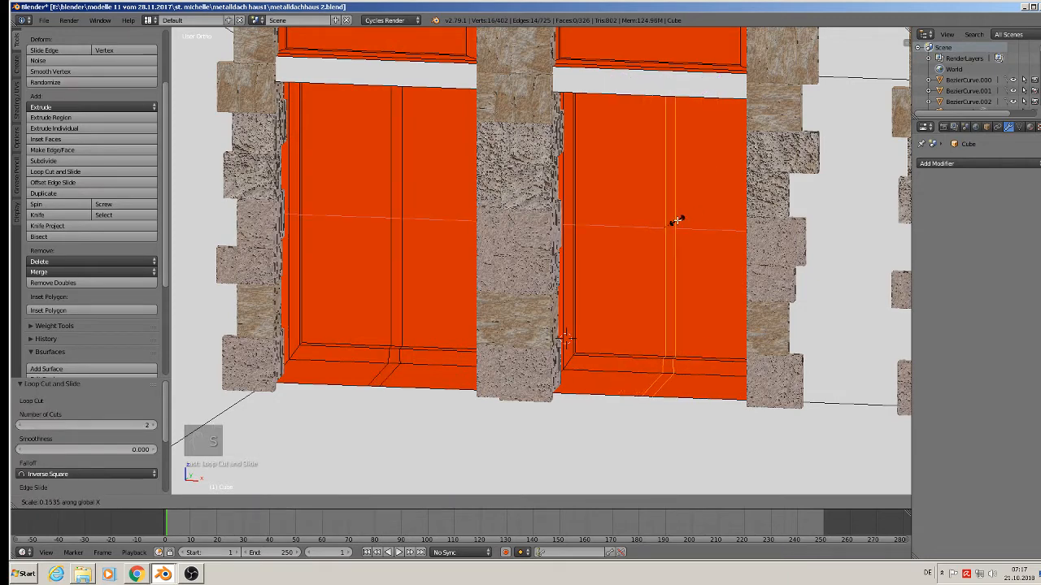
pyautogui.click(678, 220)
pyautogui.moveTo(583, 255); pyautogui.dragTo(542, 257, button='middle')
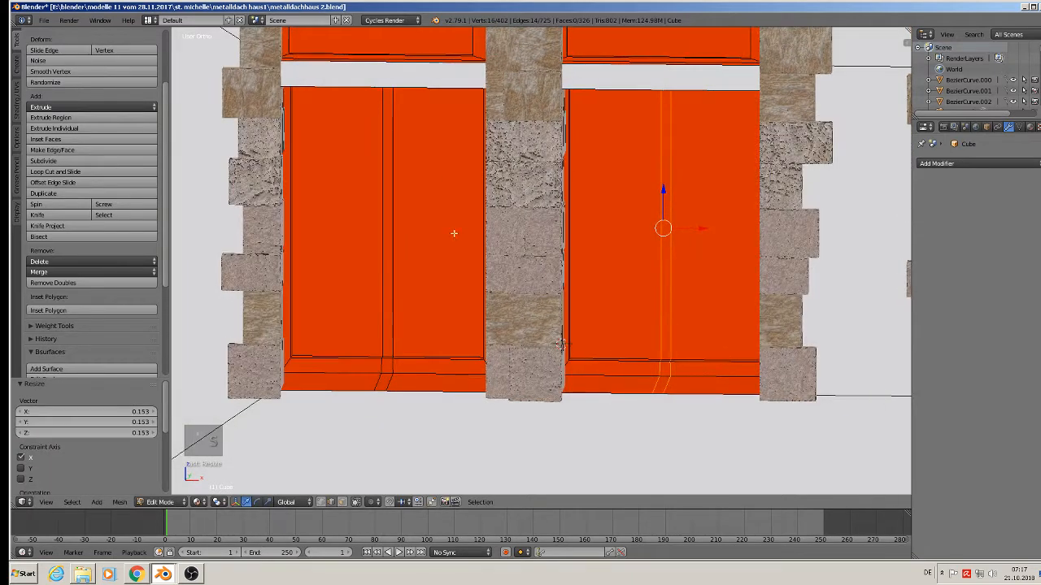
# Squeeze two horizontal loop cuts on the left window along Z into a thin transom.
pyautogui.hotkey('ctrl', 'r')
pyautogui.click(411, 233)
pyautogui.rightClick(410, 233)
pyautogui.press('s')
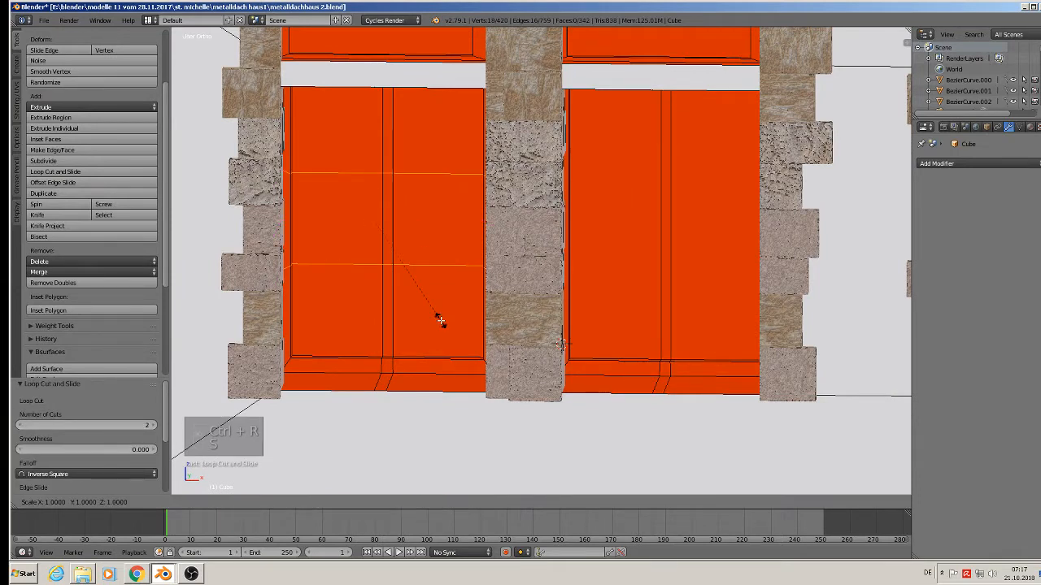
pyautogui.press('z')
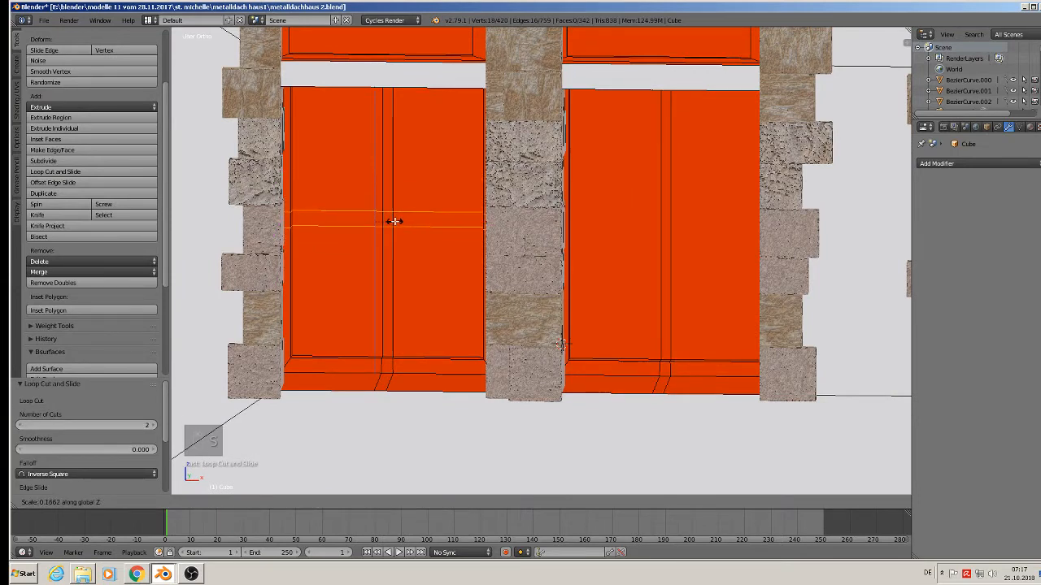
pyautogui.click(390, 222)
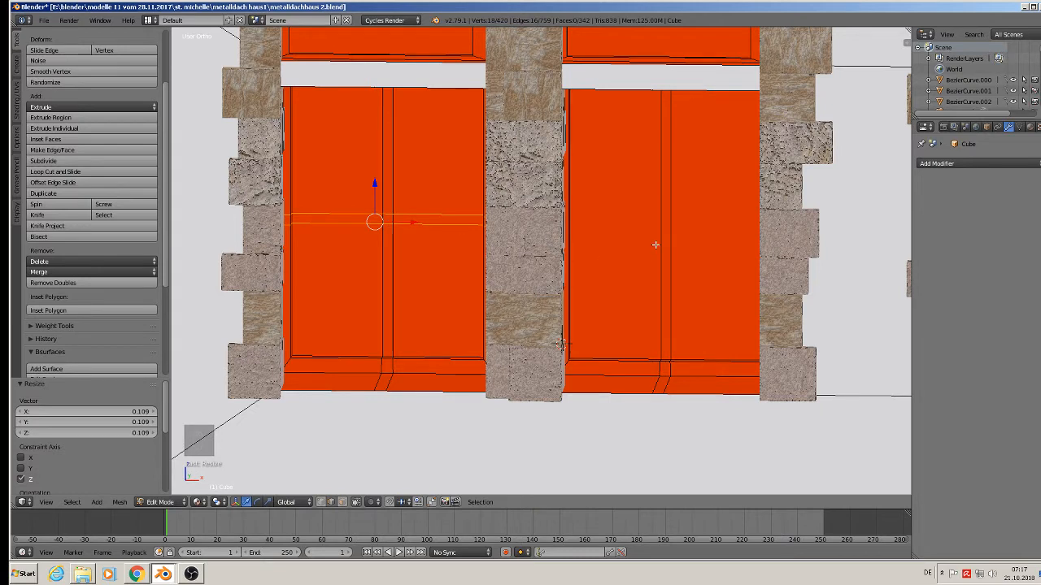
# Add a matching Z-scaled horizontal transom to the right window, completing its four panes.
pyautogui.hotkey('ctrl', 'r')
pyautogui.scroll(1, 656, 232)
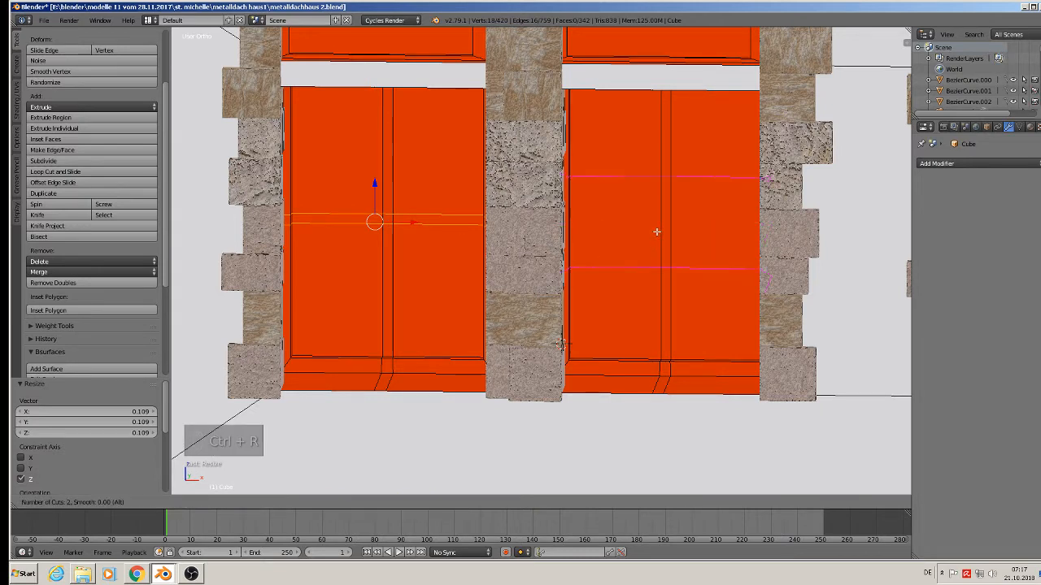
pyautogui.click(656, 232)
pyautogui.rightClick(656, 231)
pyautogui.press('s')
pyautogui.press('z')
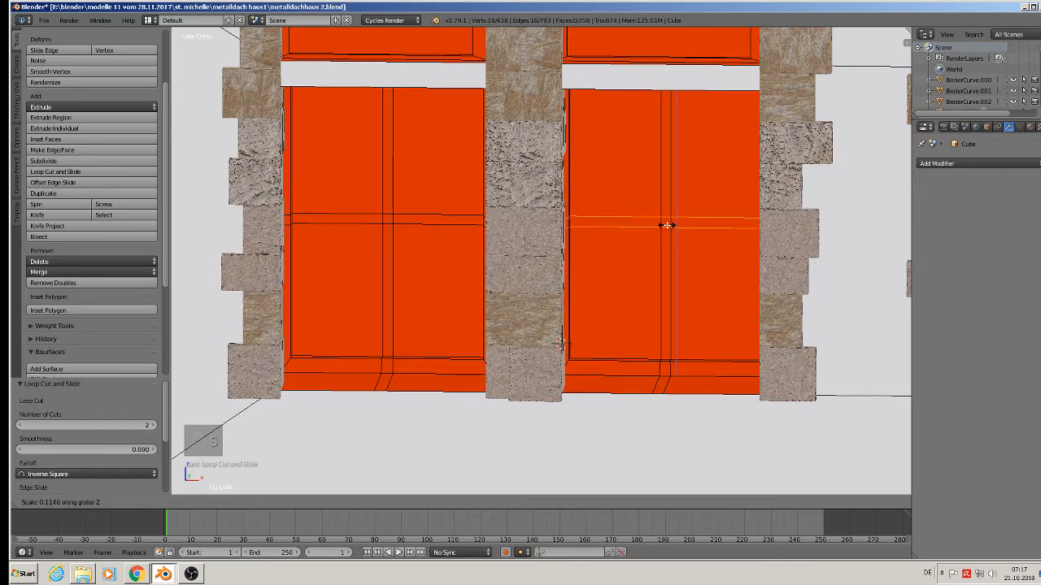
pyautogui.click(668, 225)
pyautogui.scroll(-2, 669, 265)
pyautogui.keyDown('shift'); pyautogui.moveTo(665, 281); pyautogui.dragTo(534, 269, button='middle'); pyautogui.keyUp('shift')
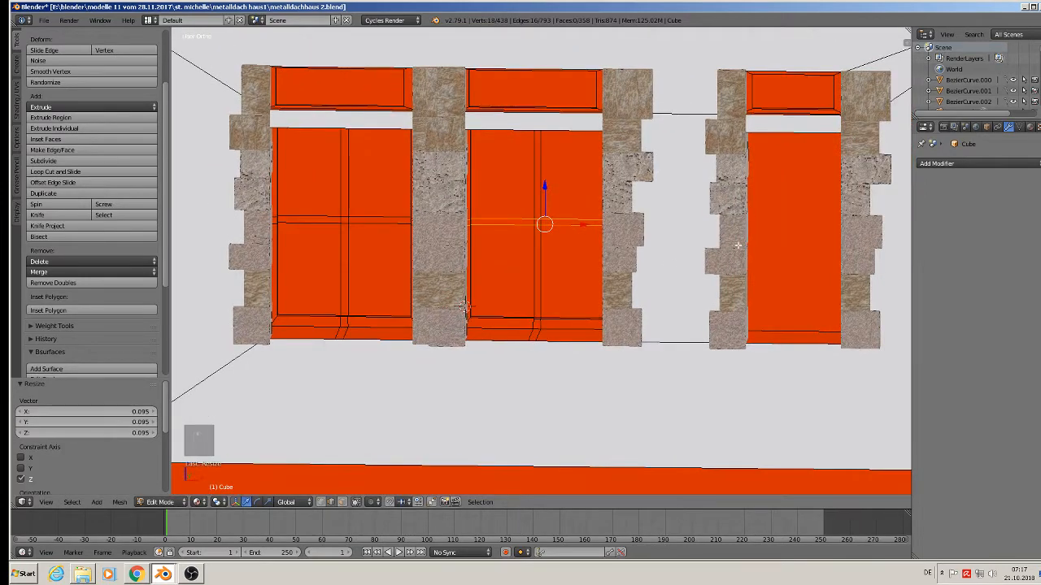
pyautogui.press('Tab')
pyautogui.press('Tab')
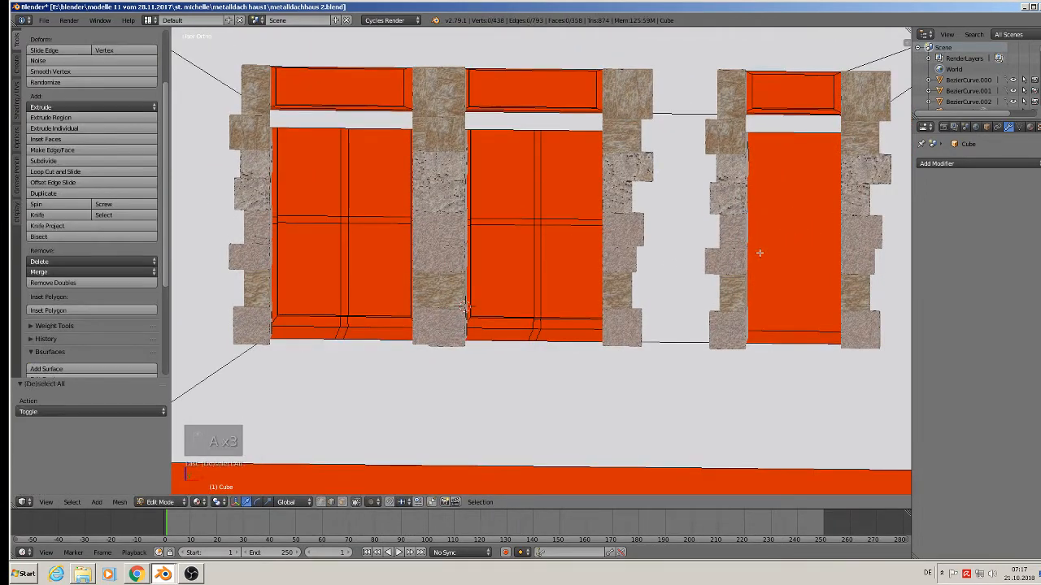
# Select the upper and lower panes of the left and middle windows in face mode.
pyautogui.moveTo(760, 251); pyautogui.dragTo(356, 176, button='middle')
pyautogui.press('Tab')
pyautogui.press('Tab')
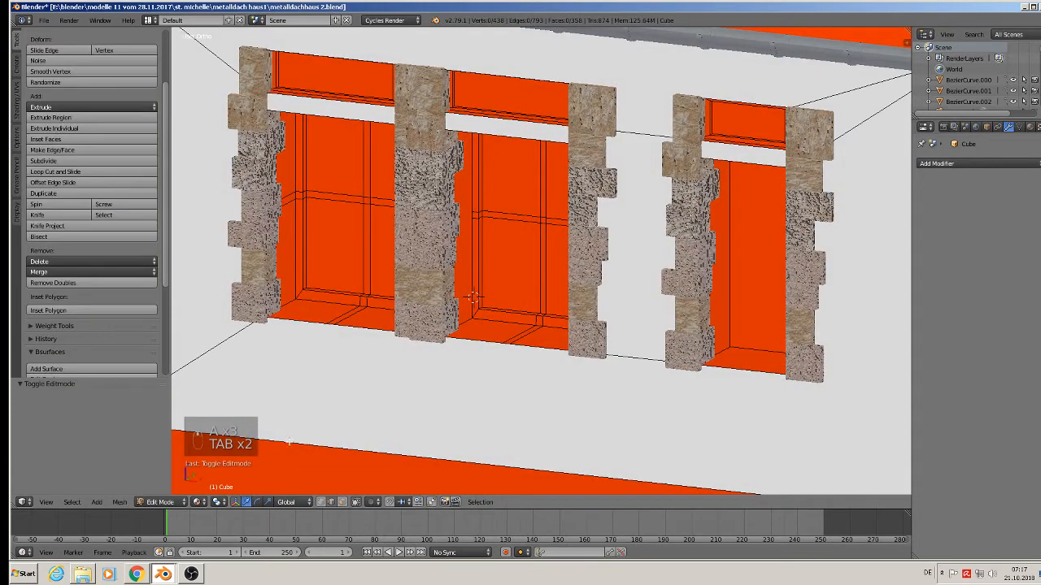
pyautogui.click(343, 502)
pyautogui.rightClick(314, 181)
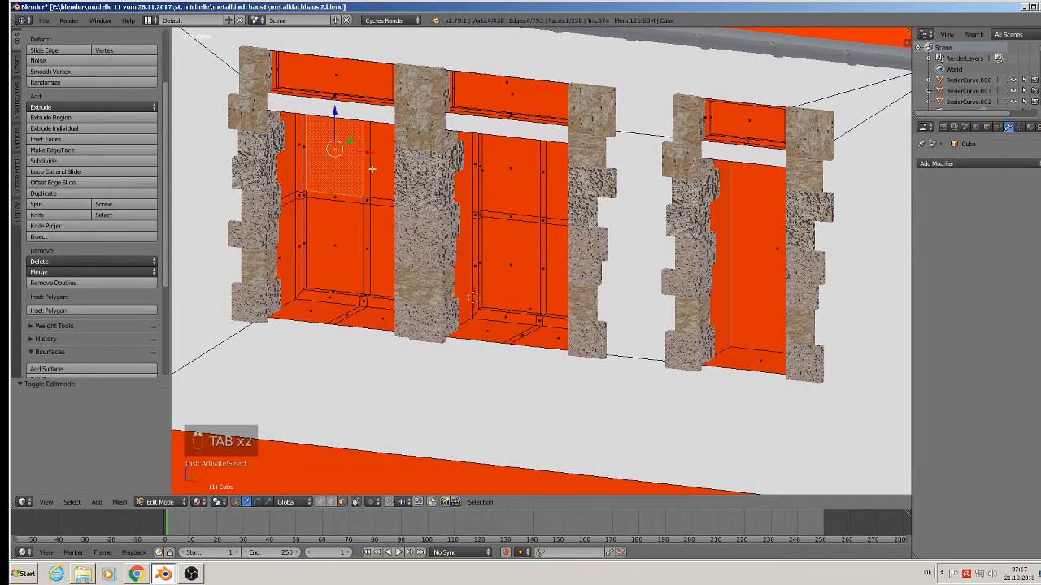
pyautogui.keyDown('shift'); pyautogui.rightClick(337, 244); pyautogui.keyUp('shift')
pyautogui.keyDown('shift'); pyautogui.rightClick(336, 155); pyautogui.keyUp('shift')
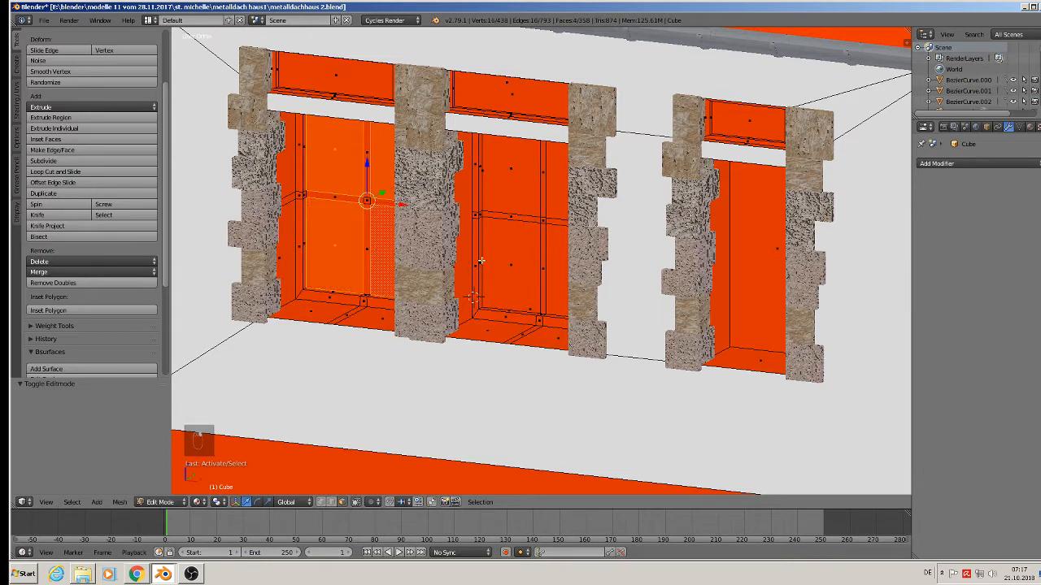
pyautogui.keyDown('shift'); pyautogui.rightClick(521, 261); pyautogui.keyUp('shift')
pyautogui.keyDown('shift'); pyautogui.rightClick(551, 266); pyautogui.keyUp('shift')
pyautogui.keyDown('shift'); pyautogui.rightClick(508, 206); pyautogui.keyUp('shift')
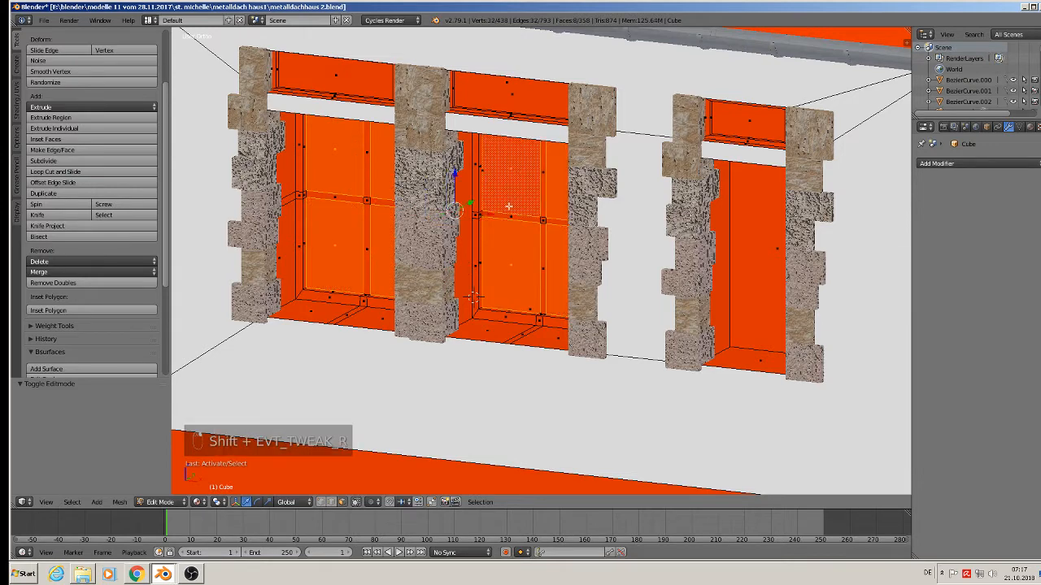
pyautogui.moveTo(455, 258); pyautogui.dragTo(438, 264, button='middle')
# Extrude the panes, move the grown frame faces 0.033 along Y, and recess the right window face 0.037.
pyautogui.press('e')
pyautogui.rightClick(483, 192)
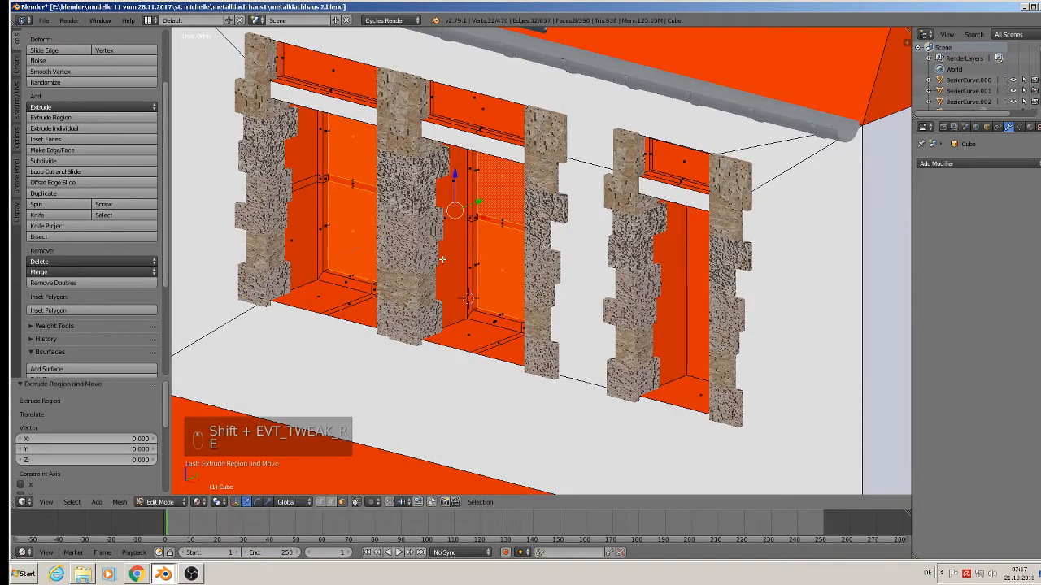
pyautogui.moveTo(483, 193); pyautogui.dragTo(482, 203)
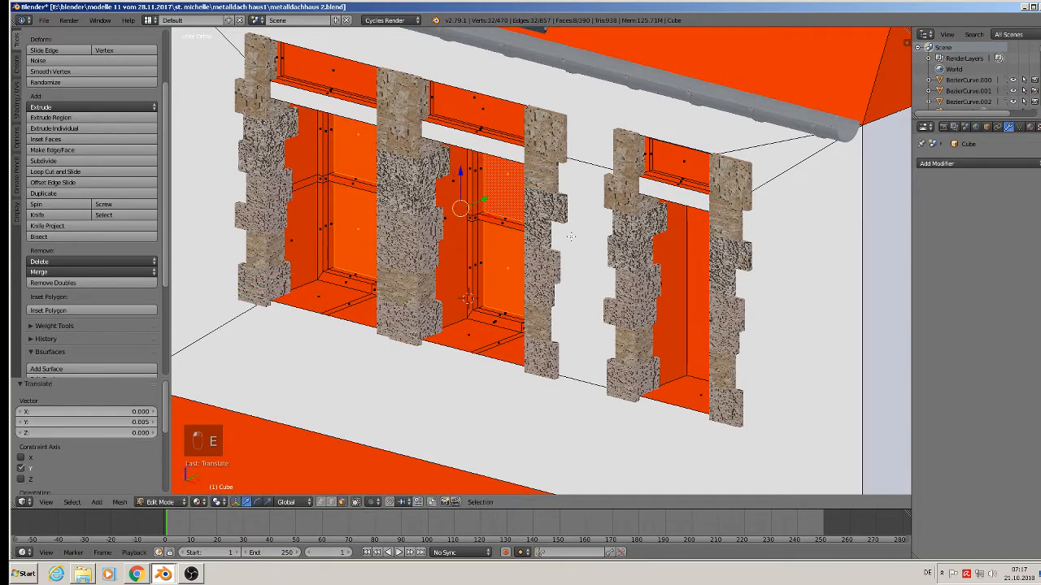
pyautogui.press('ctrl+KP_Add')
pyautogui.press('ctrl+KP_Add')
pyautogui.press('ctrl+KP_Add')
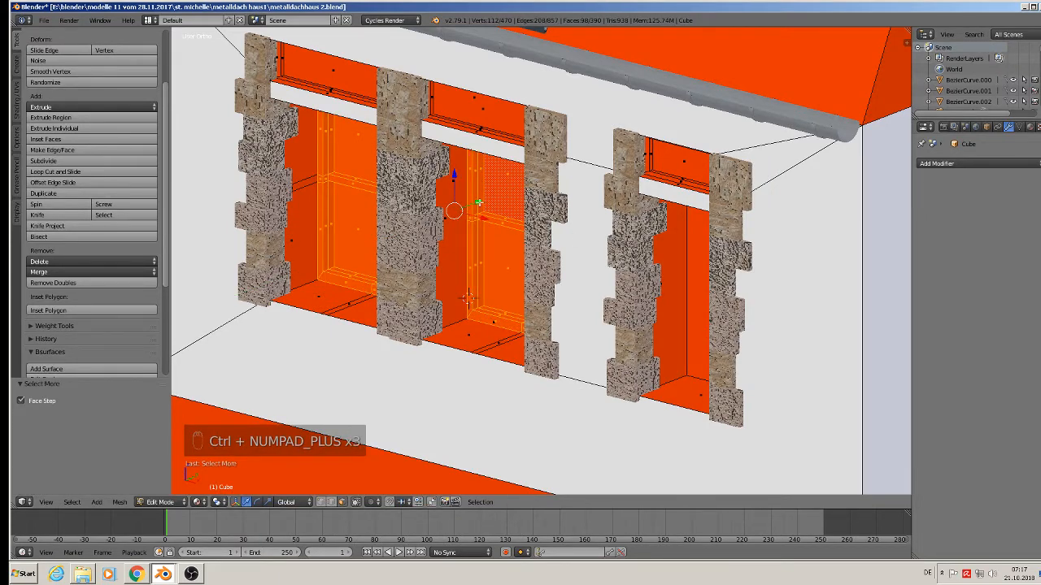
pyautogui.moveTo(479, 202); pyautogui.dragTo(445, 223)
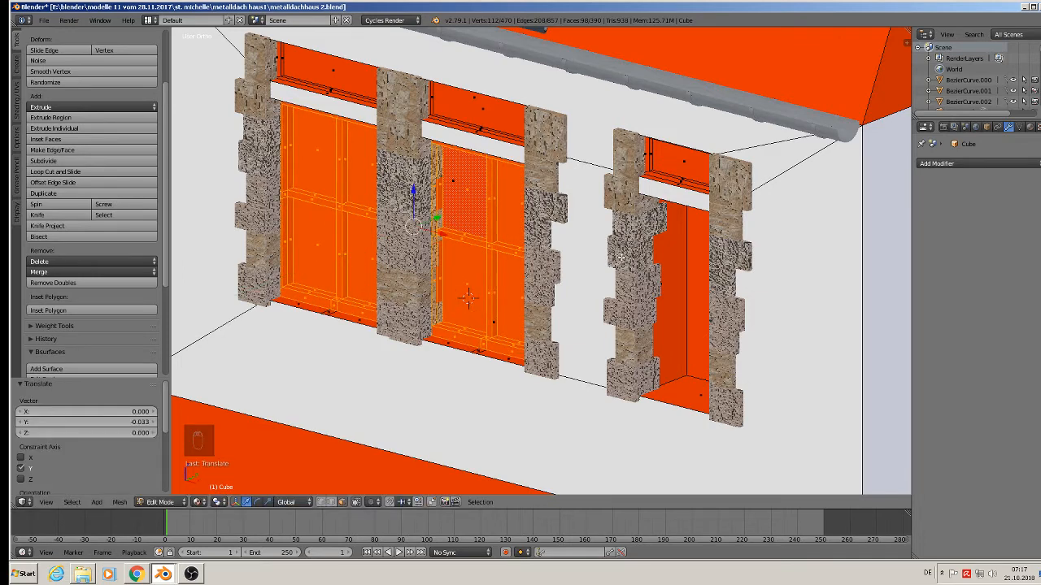
pyautogui.rightClick(697, 289)
pyautogui.moveTo(741, 275); pyautogui.dragTo(709, 309)
# In front view, extrude and shrink the right window face inward, then stretch it 1.230 along Z.
pyautogui.press('KP_1')
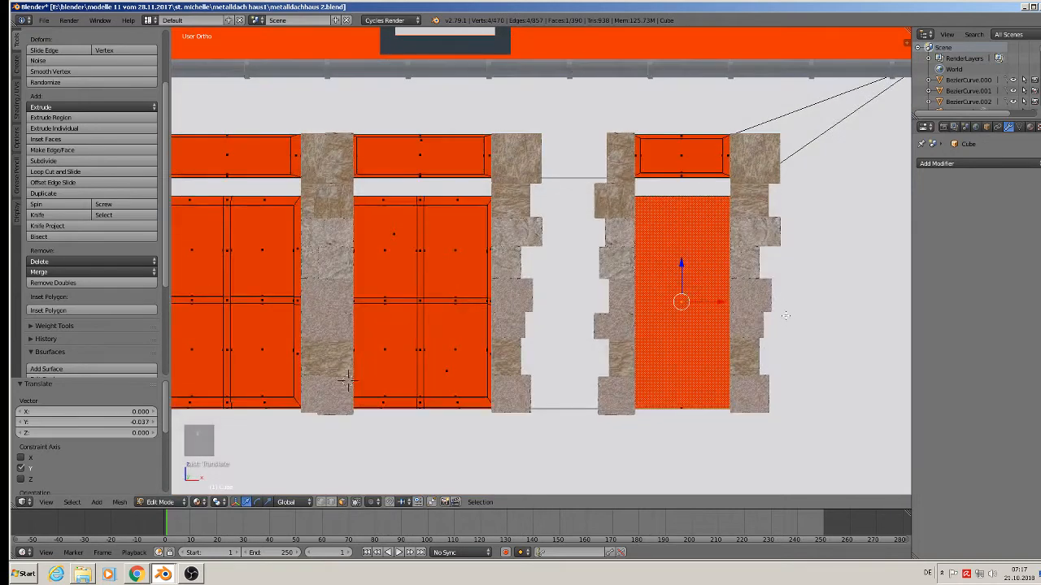
pyautogui.press('e')
pyautogui.press('s')
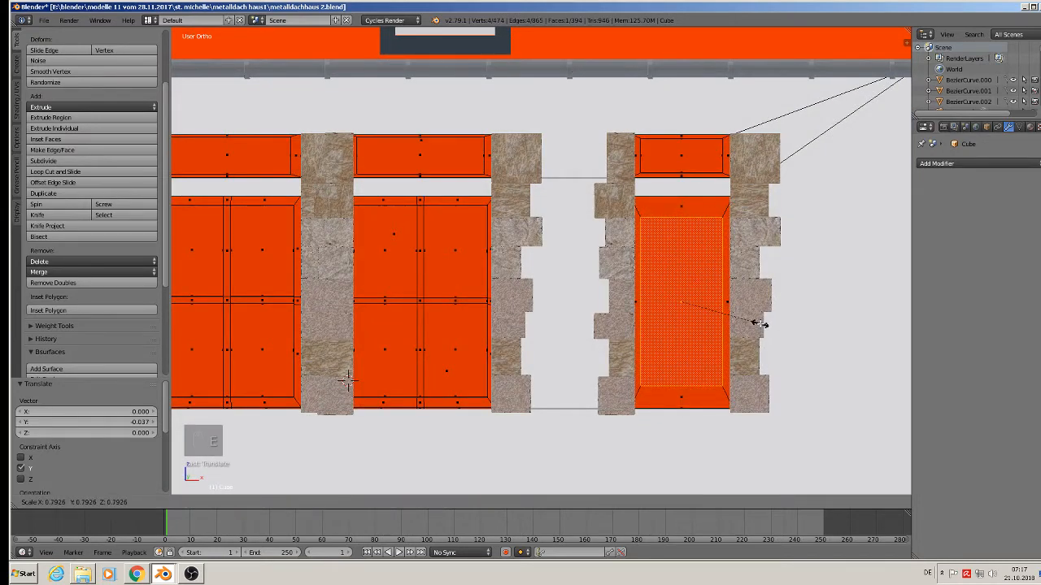
pyautogui.click(755, 323)
pyautogui.press('s')
pyautogui.press('z')
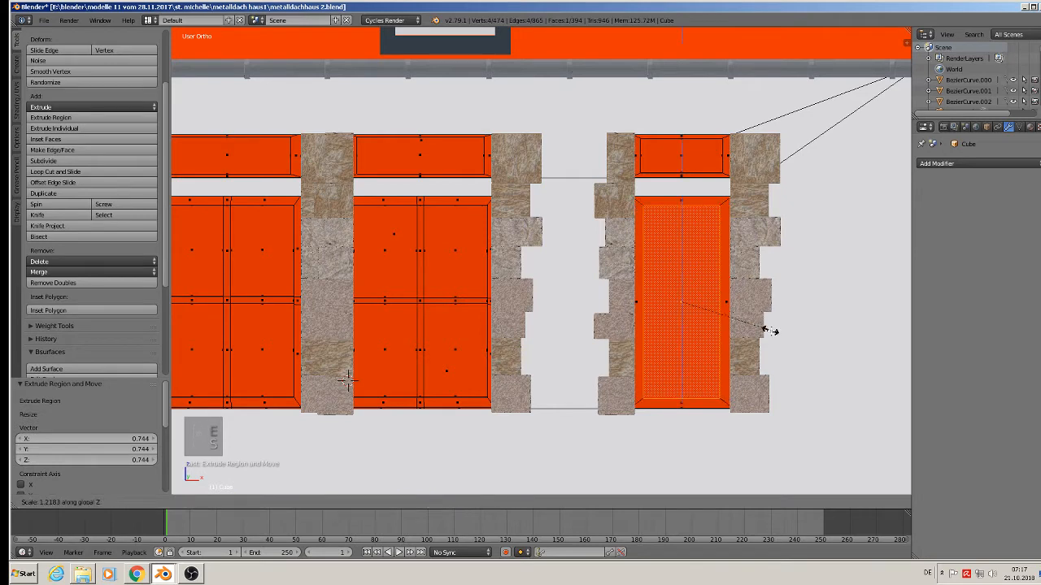
pyautogui.click(769, 332)
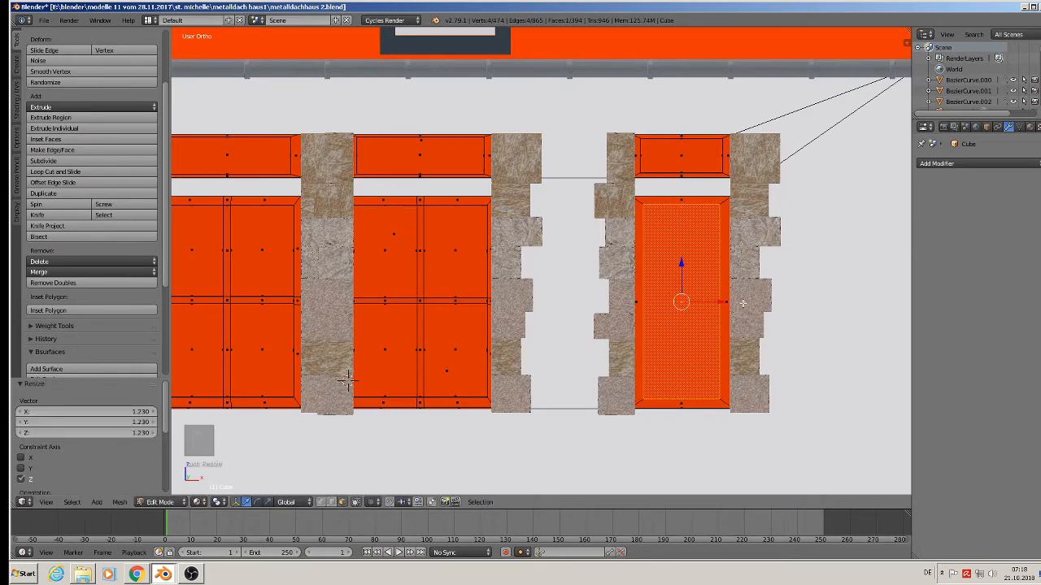
# Extrude the inner pane 0.008 along Y, check the whole house, and deselect everything.
pyautogui.moveTo(348, 380); pyautogui.dragTo(427, 302, button='middle')
pyautogui.press('e')
pyautogui.moveTo(698, 291); pyautogui.dragTo(702, 289)
pyautogui.scroll(-2, 701, 288)
pyautogui.scroll(-3, 726, 358)
pyautogui.press('Tab')
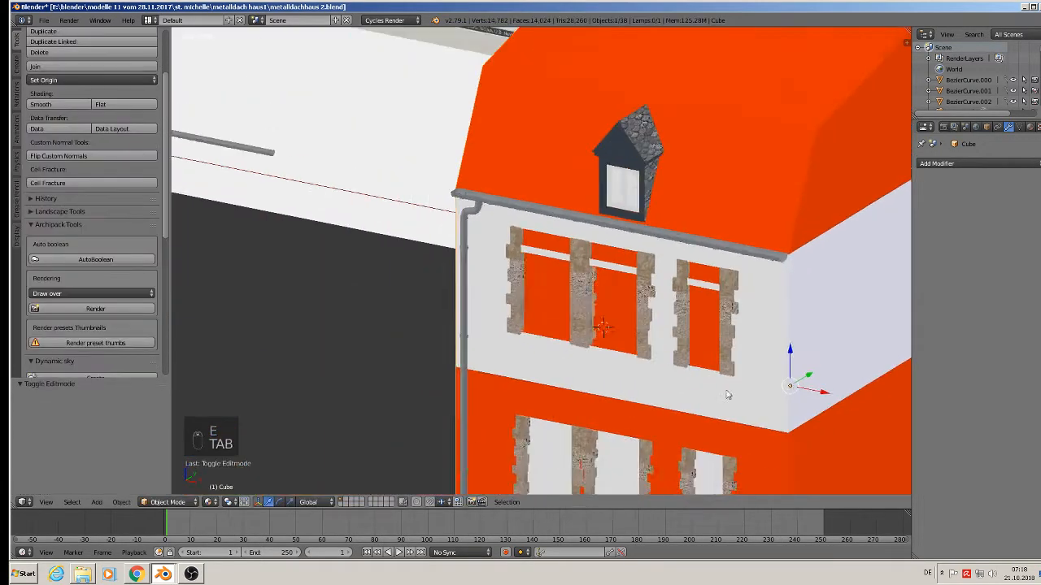
pyautogui.scroll(5, 736, 325)
pyautogui.scroll(4, 765, 235)
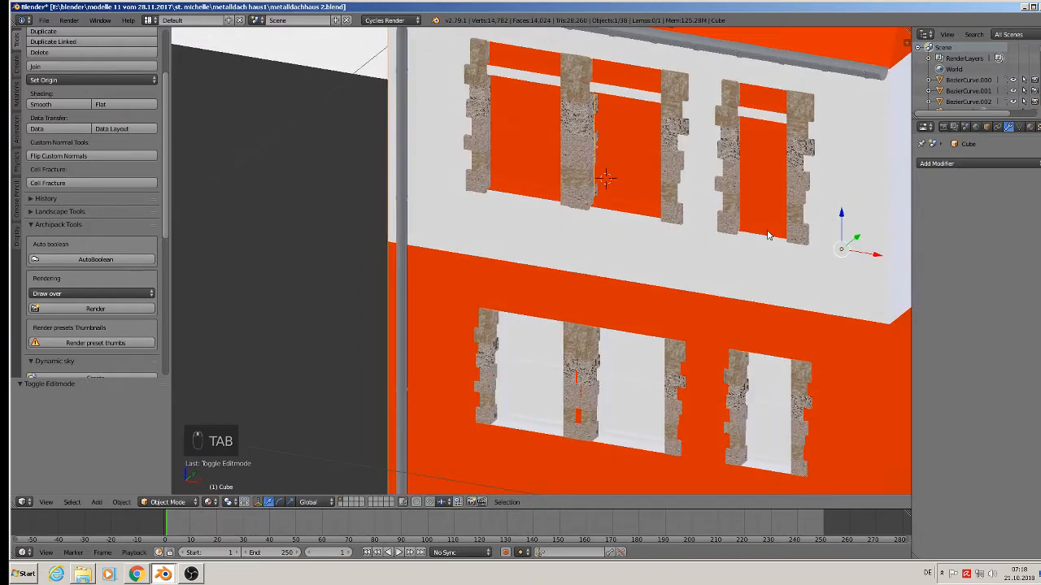
pyautogui.press('Tab')
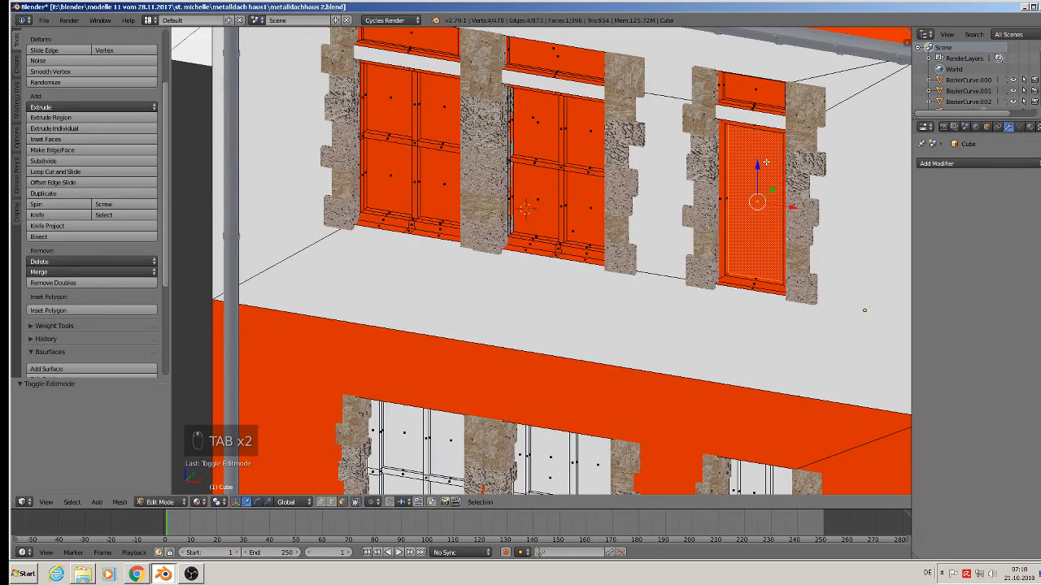
pyautogui.press('a')
pyautogui.press('a')
pyautogui.press('a')
pyautogui.scroll(4, 765, 170)
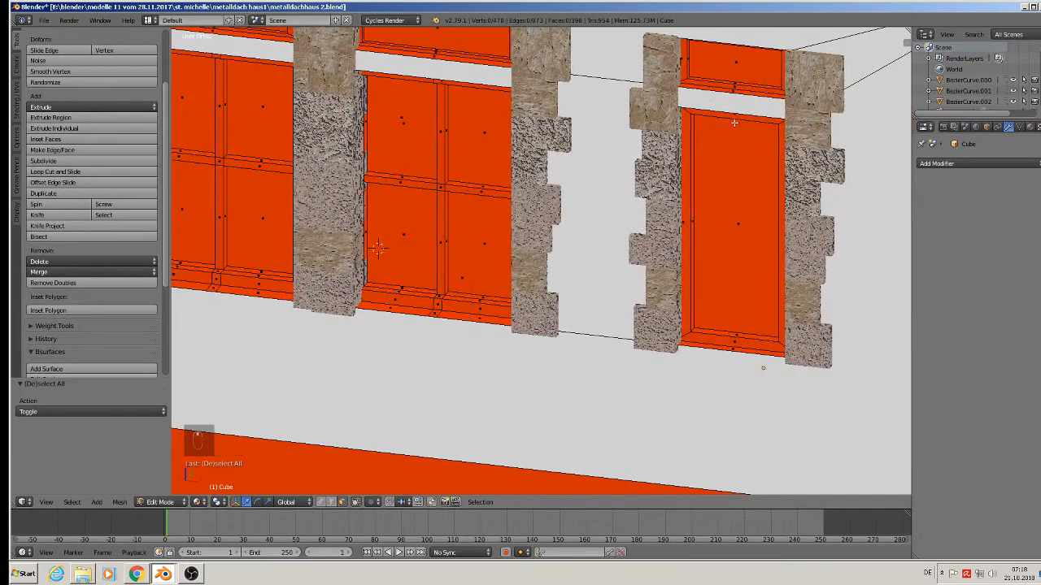
# Add two vertical loop cuts through the right window and scale them together along X into a thin mullion.
pyautogui.hotkey('ctrl', 'r')
pyautogui.click(734, 135)
pyautogui.rightClick(733, 135)
pyautogui.press('s')
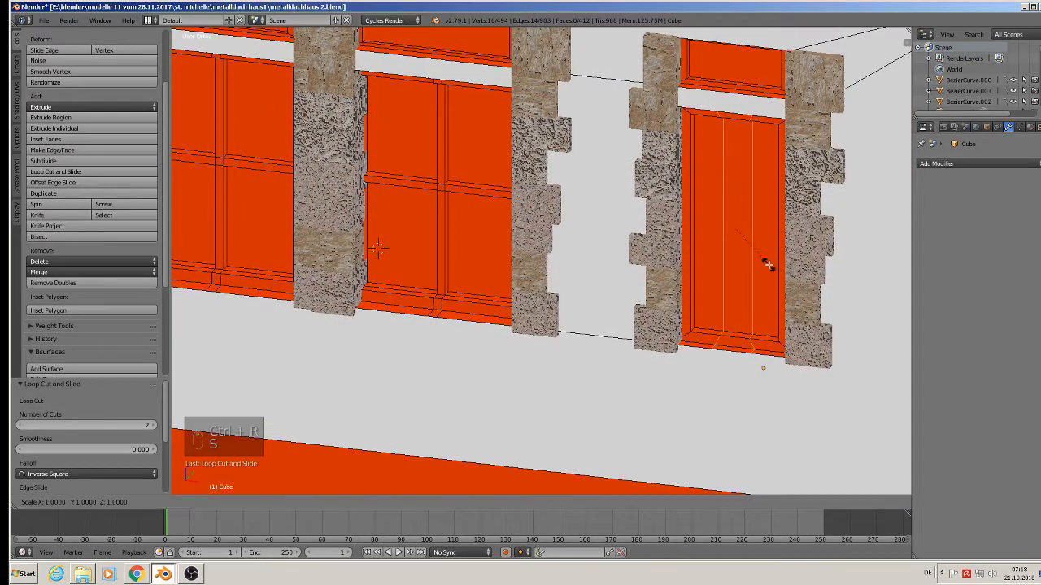
pyautogui.press('x')
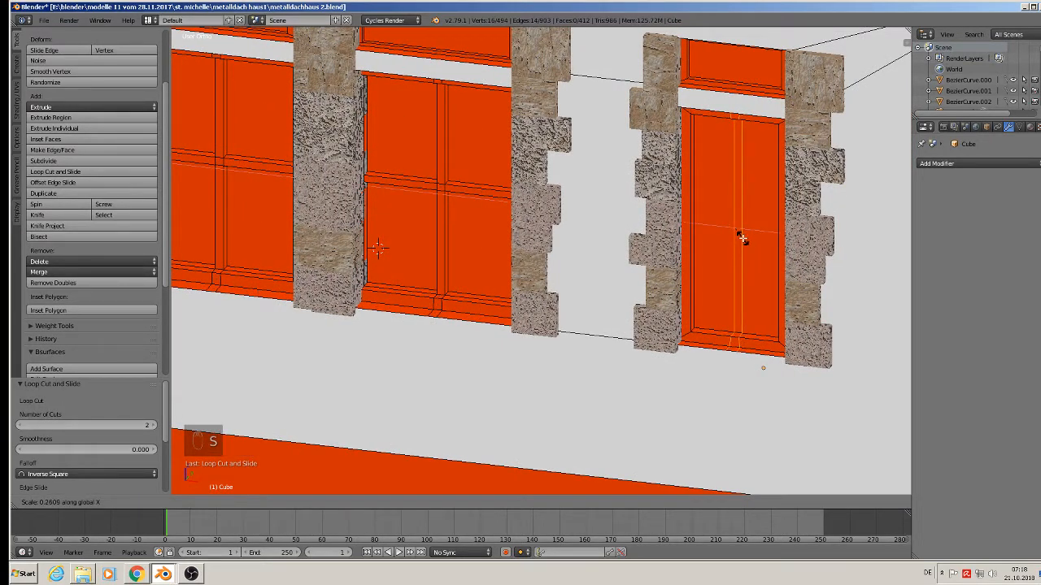
pyautogui.click(741, 236)
# Add two horizontal loop cuts and scale them together along Z into a thin crossbar.
pyautogui.hotkey('ctrl', 'r')
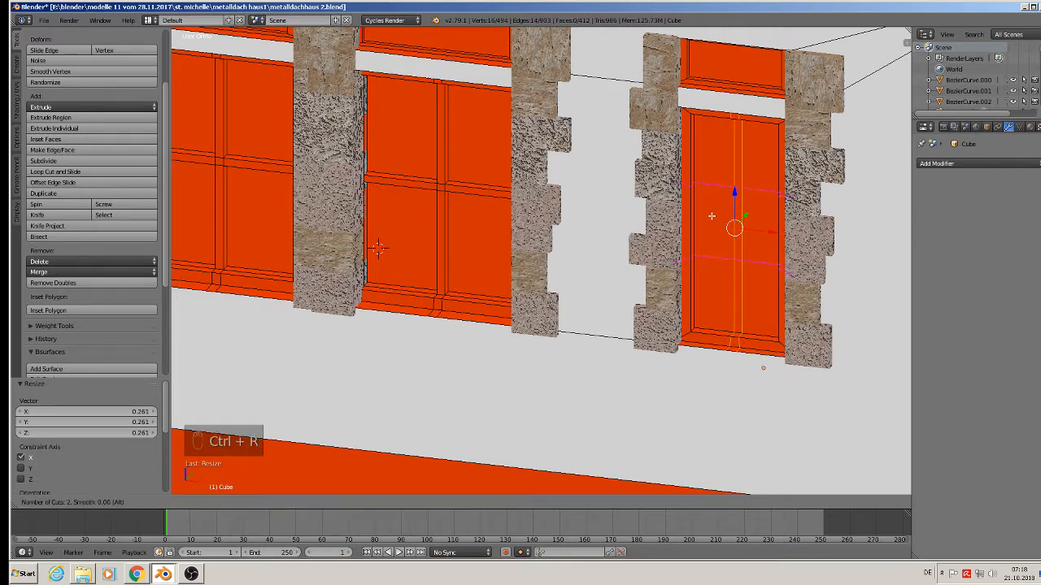
pyautogui.click(711, 217)
pyautogui.rightClick(712, 216)
pyautogui.press('s')
pyautogui.press('z')
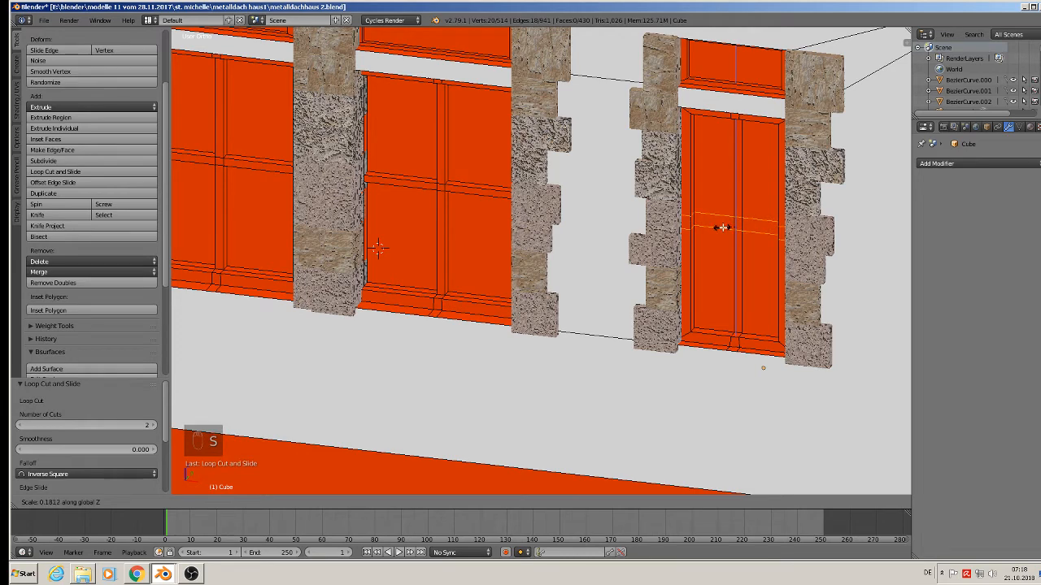
pyautogui.click(727, 226)
# Select the four window panes, extrude them 0.003 along Y, then select the horizontal mullion loop.
pyautogui.moveTo(727, 226); pyautogui.dragTo(681, 304, button='middle')
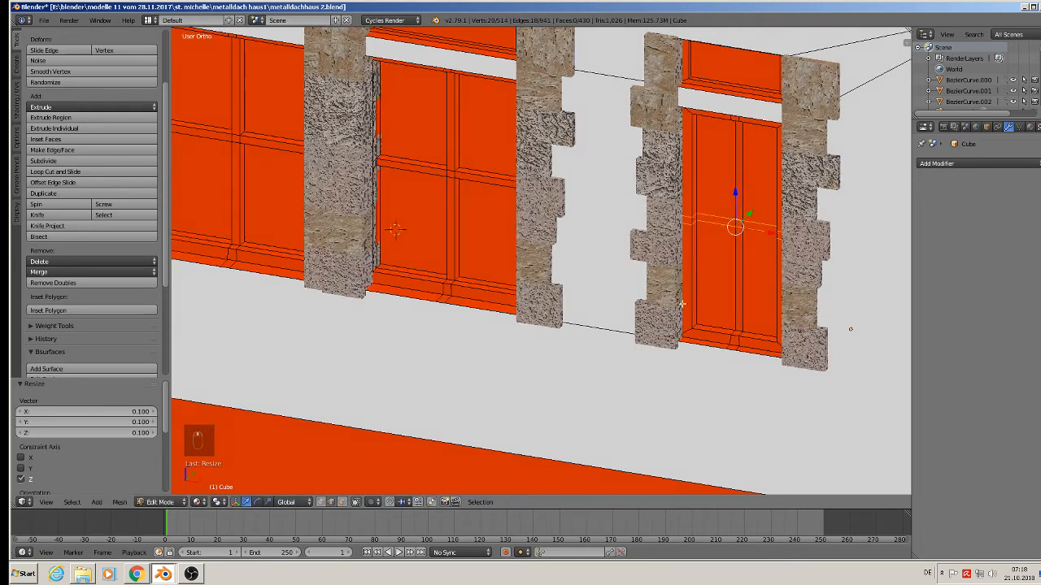
pyautogui.click(341, 501)
pyautogui.rightClick(730, 179)
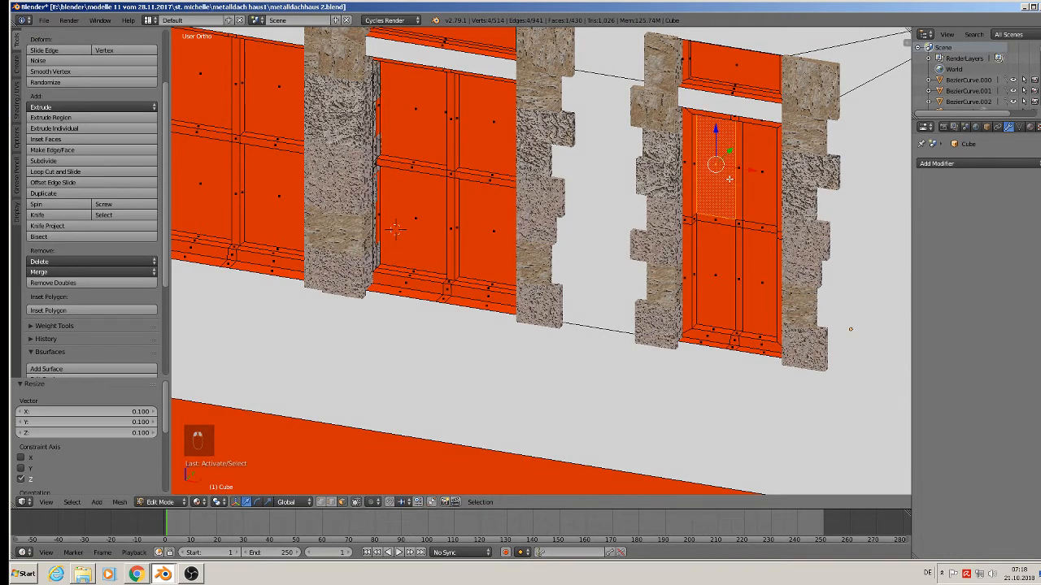
pyautogui.rightClick(756, 179)
pyautogui.keyDown('shift'); pyautogui.rightClick(722, 184); pyautogui.keyUp('shift')
pyautogui.keyDown('shift'); pyautogui.rightClick(717, 278); pyautogui.keyUp('shift')
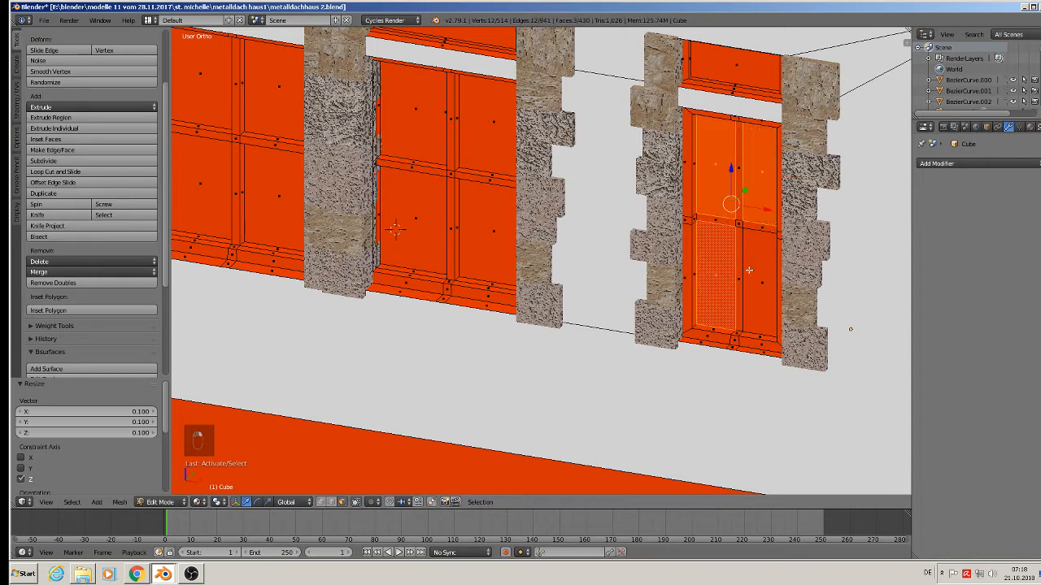
pyautogui.keyDown('shift'); pyautogui.rightClick(750, 270); pyautogui.keyUp('shift')
pyautogui.moveTo(737, 283); pyautogui.dragTo(733, 287, button='middle')
pyautogui.press('e')
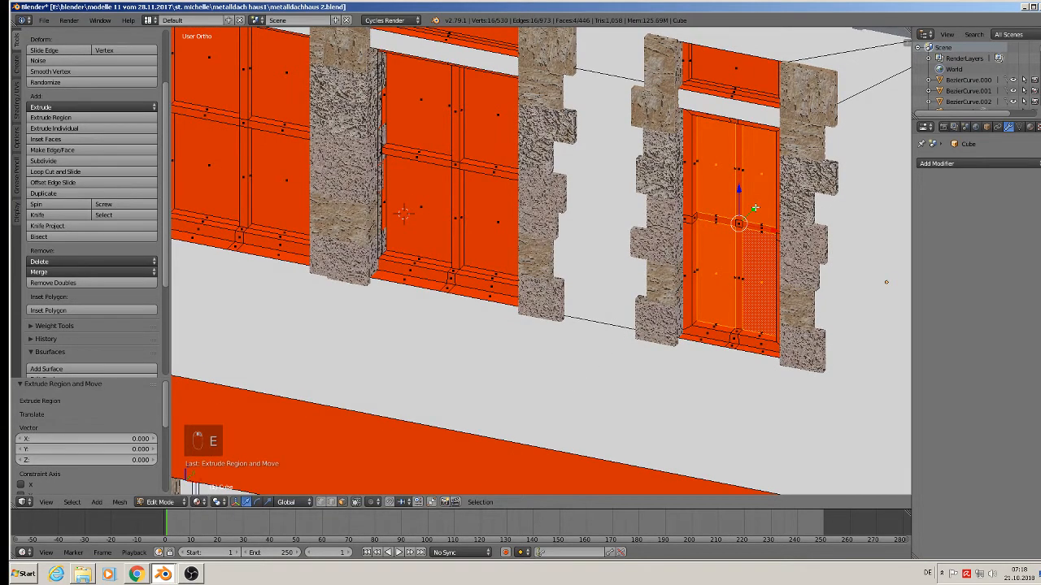
pyautogui.moveTo(755, 208); pyautogui.dragTo(758, 206)
pyautogui.scroll(1, 728, 241)
pyautogui.scroll(-1, 722, 243)
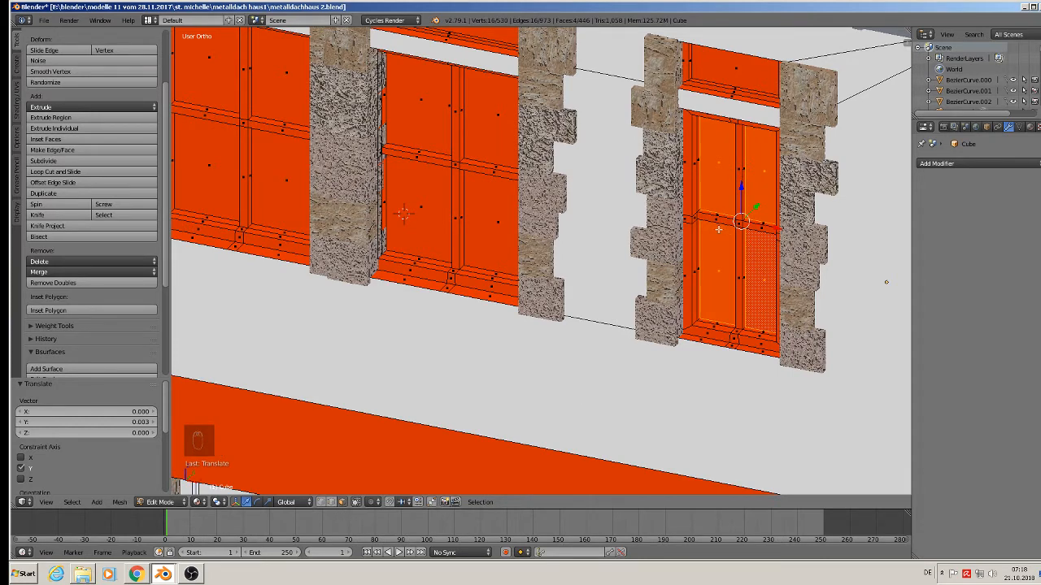
pyautogui.keyDown('alt'); pyautogui.rightClick(690, 218); pyautogui.keyUp('alt')
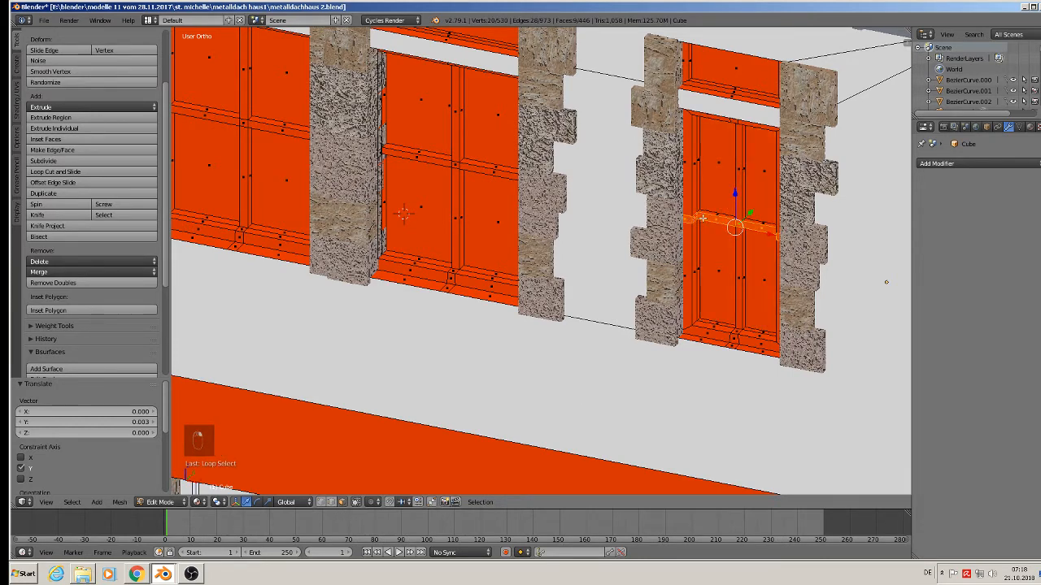
pyautogui.scroll(-4, 703, 228)
# Leave Edit Mode, orbit to the facade, and select the left stone window column.
pyautogui.press('a')
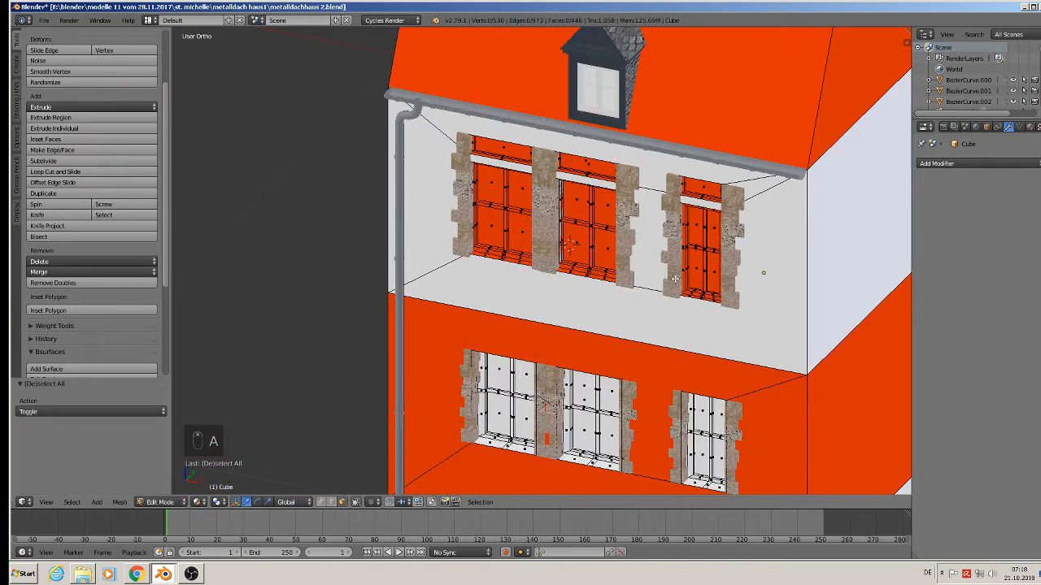
pyautogui.press('Tab')
pyautogui.moveTo(653, 283); pyautogui.dragTo(679, 267, button='middle')
pyautogui.scroll(-3, 677, 267)
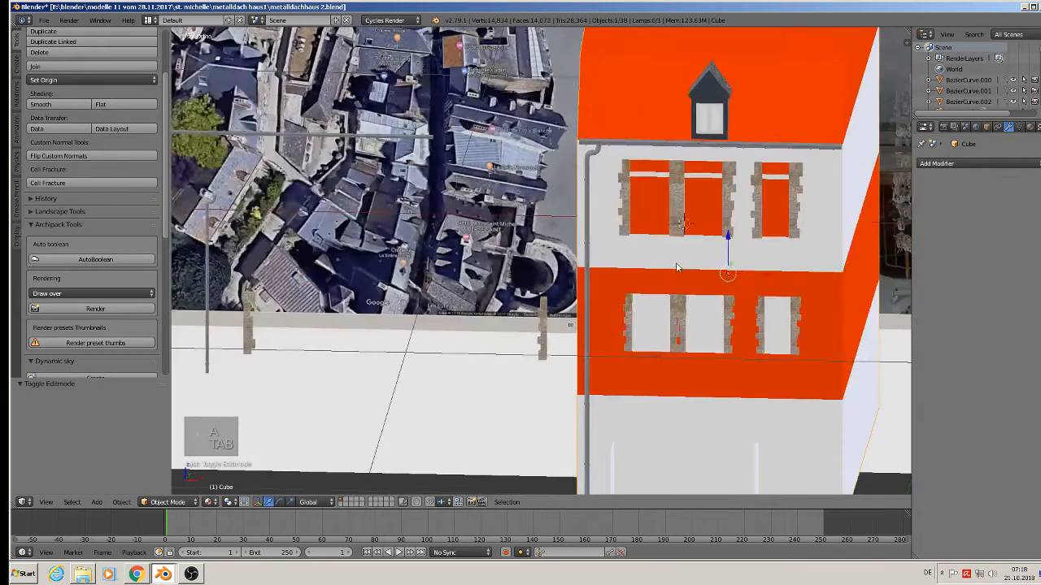
pyautogui.click(44, 20)
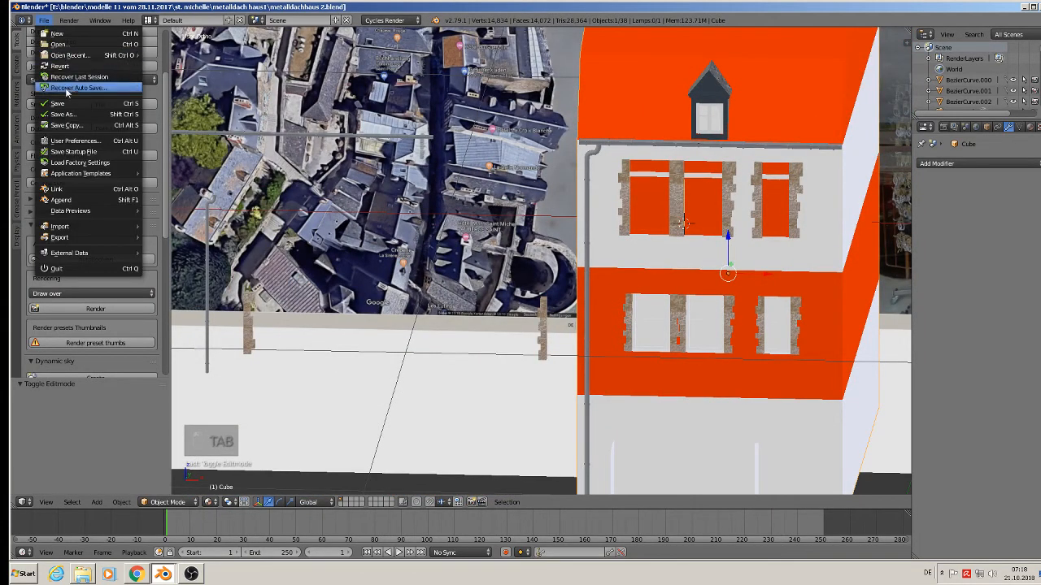
pyautogui.scroll(5, 663, 178)
pyautogui.scroll(1, 663, 177)
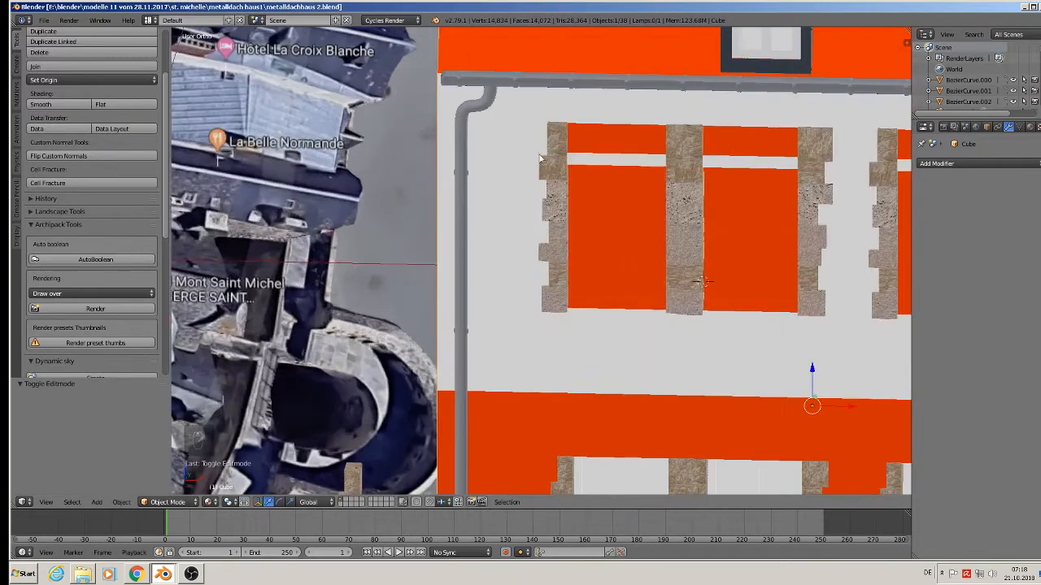
pyautogui.moveTo(694, 213); pyautogui.dragTo(654, 218, button='middle')
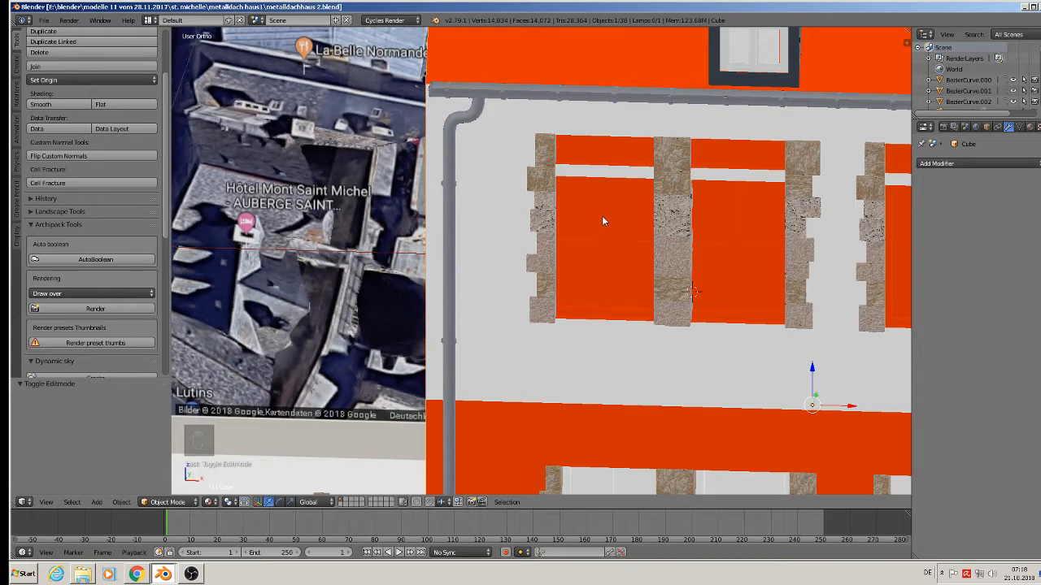
pyautogui.moveTo(601, 216); pyautogui.dragTo(554, 248, button='middle')
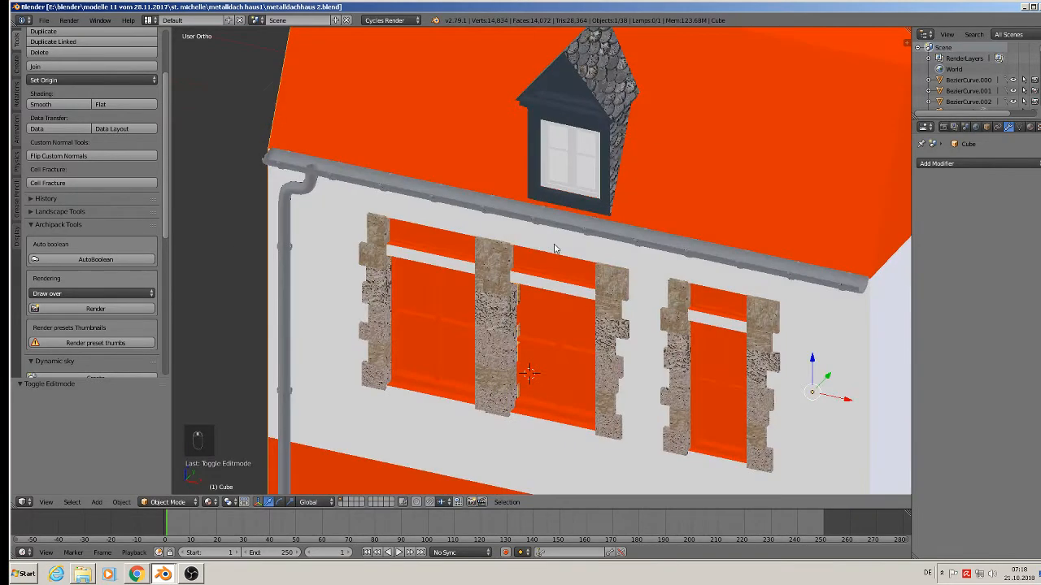
pyautogui.scroll(3, 478, 246)
pyautogui.rightClick(313, 224)
pyautogui.scroll(-4, 318, 219)
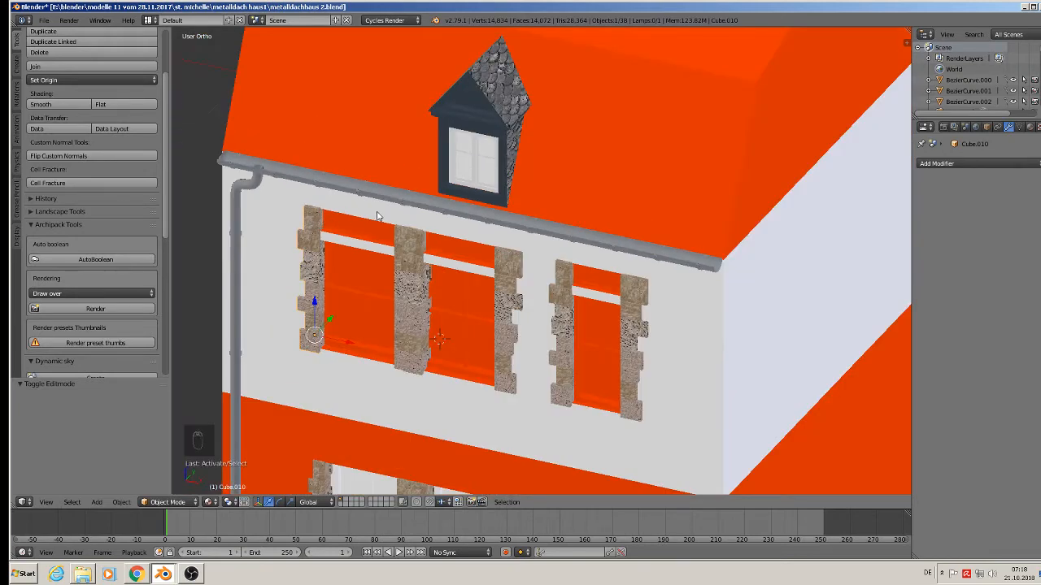
# Enter Edit Mode on the column and select its top stone block as linked geometry.
pyautogui.press('Tab')
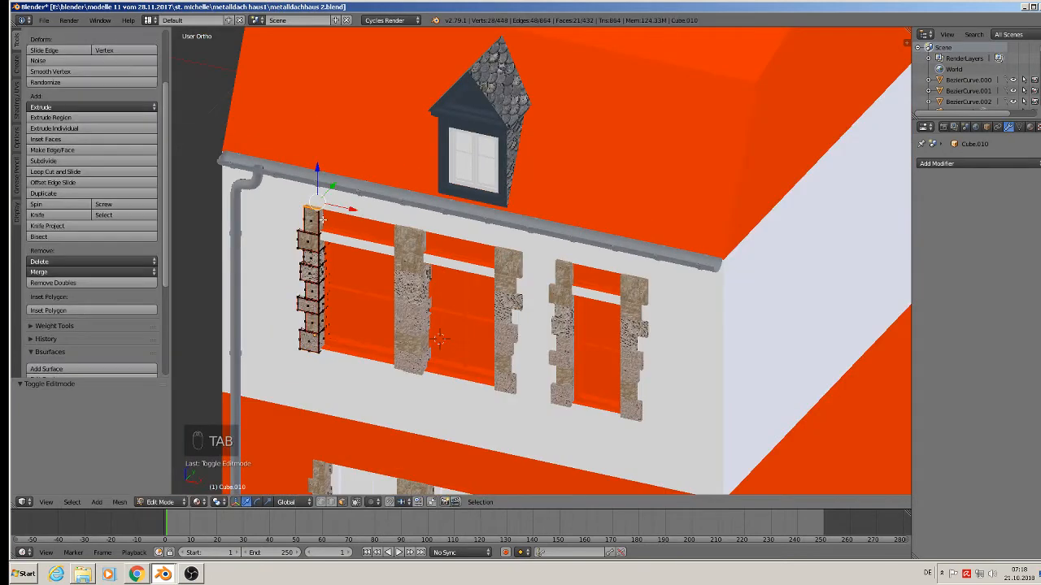
pyautogui.scroll(3, 326, 220)
pyautogui.scroll(2, 319, 220)
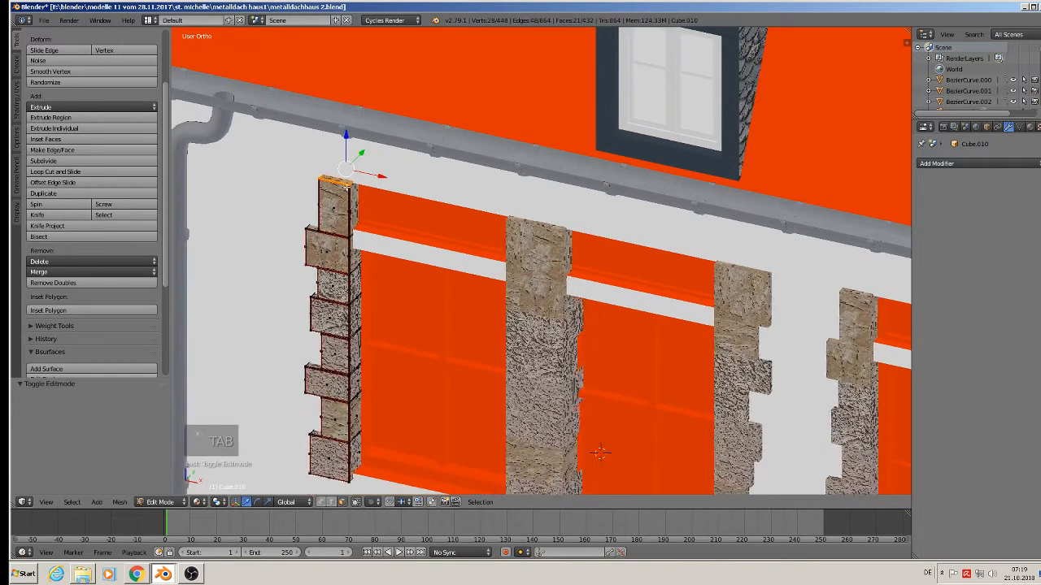
pyautogui.press('l')
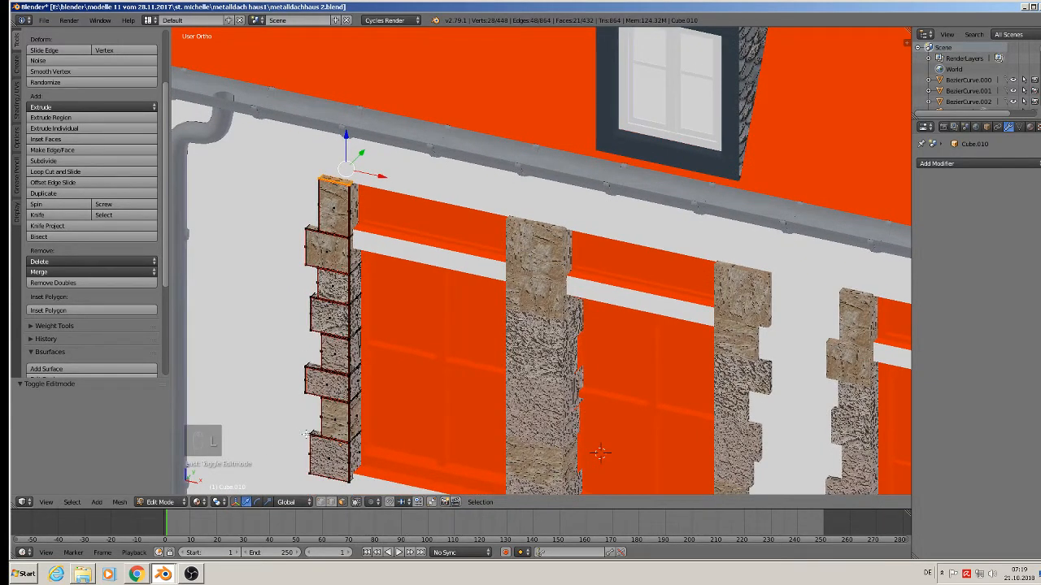
pyautogui.click(323, 506)
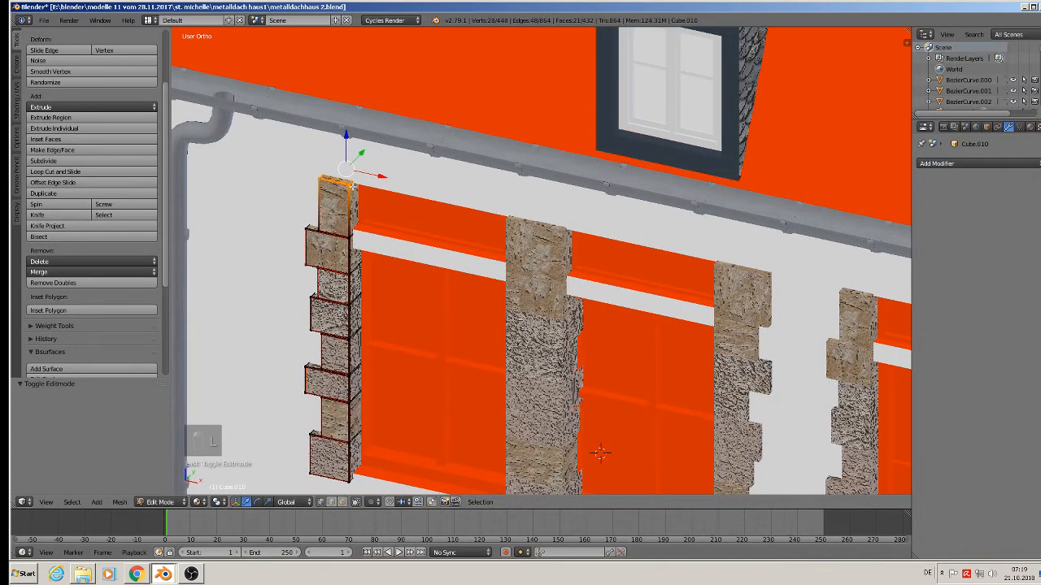
pyautogui.press('l')
# Duplicate the top block, lift it above the column shifted 0.012 along X, and separate it as its own object.
pyautogui.hotkey('shift', 'd')
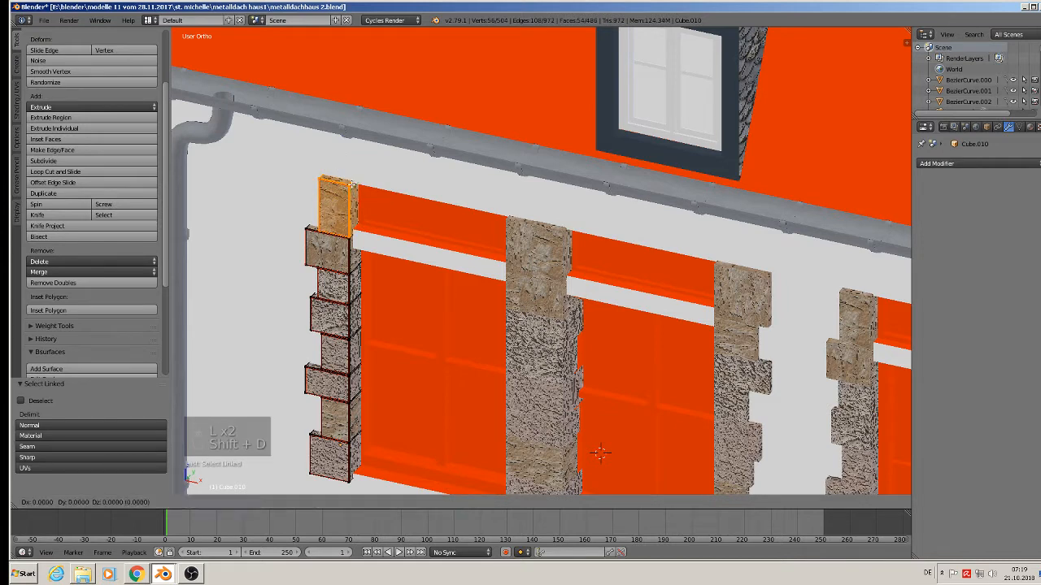
pyautogui.click(353, 105)
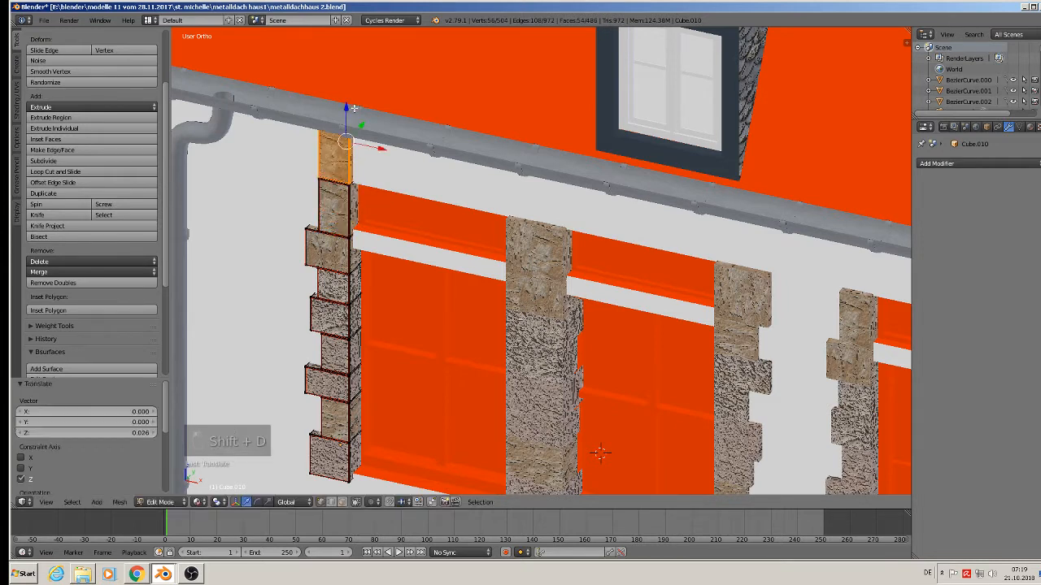
pyautogui.moveTo(379, 152); pyautogui.dragTo(404, 161)
pyautogui.keyDown('shift'); pyautogui.moveTo(418, 227); pyautogui.dragTo(445, 354, button='middle'); pyautogui.keyUp('shift')
pyautogui.moveTo(444, 354); pyautogui.dragTo(469, 319, button='middle')
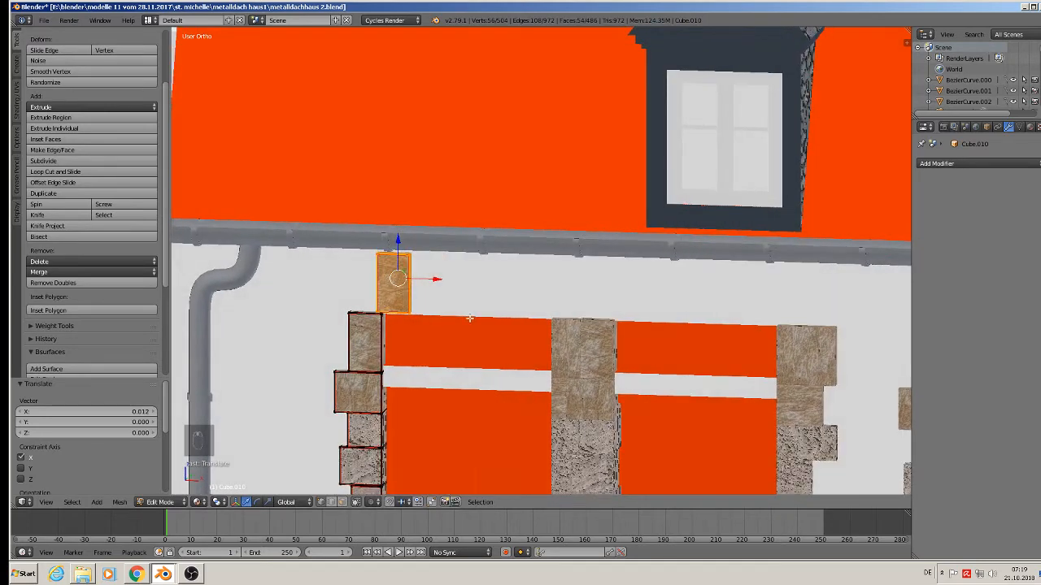
pyautogui.press('p')
pyautogui.click(469, 317)
pyautogui.press('Tab')
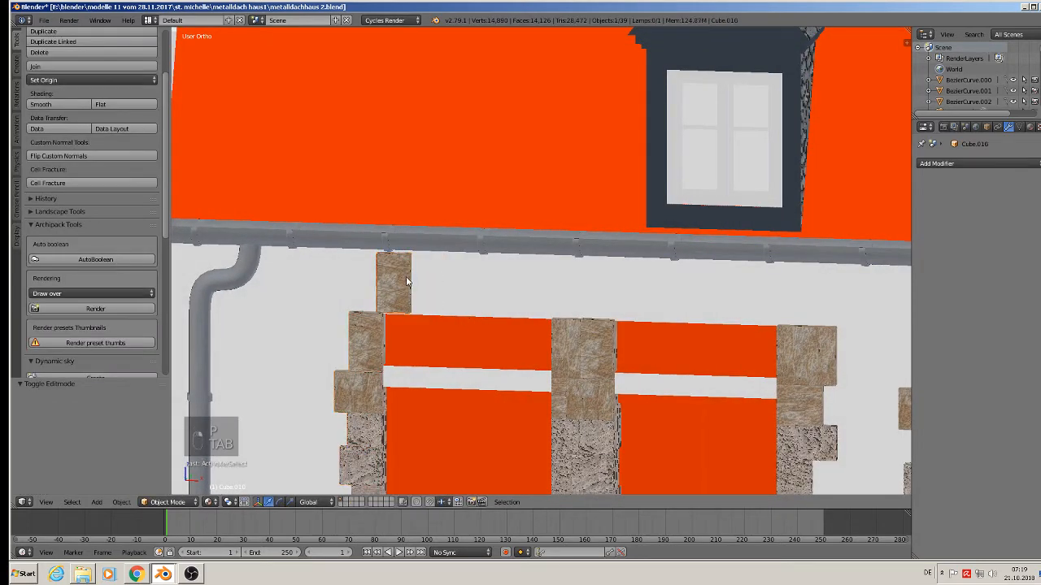
# Select the separated block Cube.016 and enter its Edit Mode.
pyautogui.rightClick(406, 284)
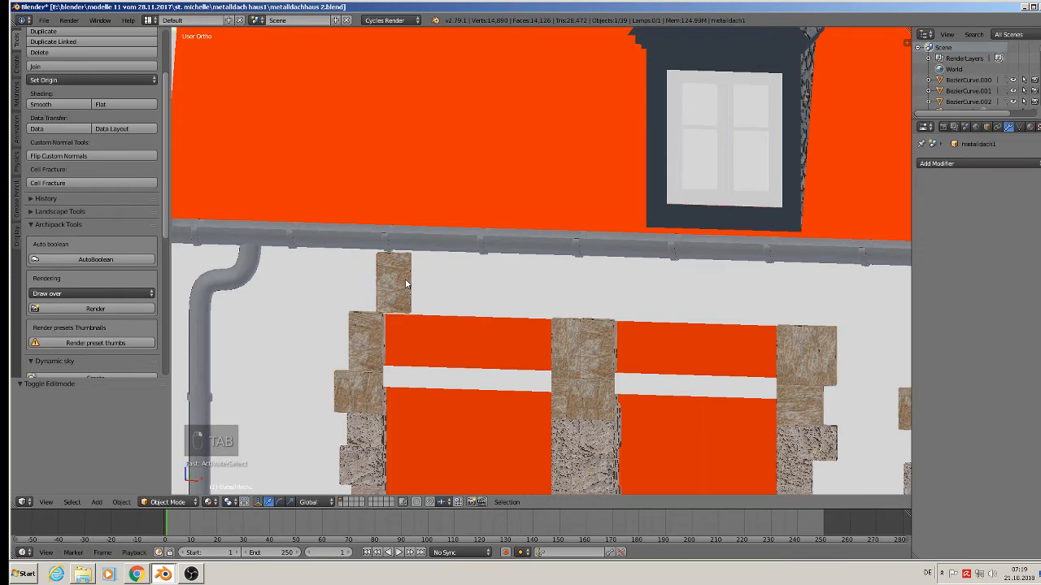
pyautogui.press('Tab')
pyautogui.press('Tab')
pyautogui.press('Tab')
pyautogui.press('Tab')
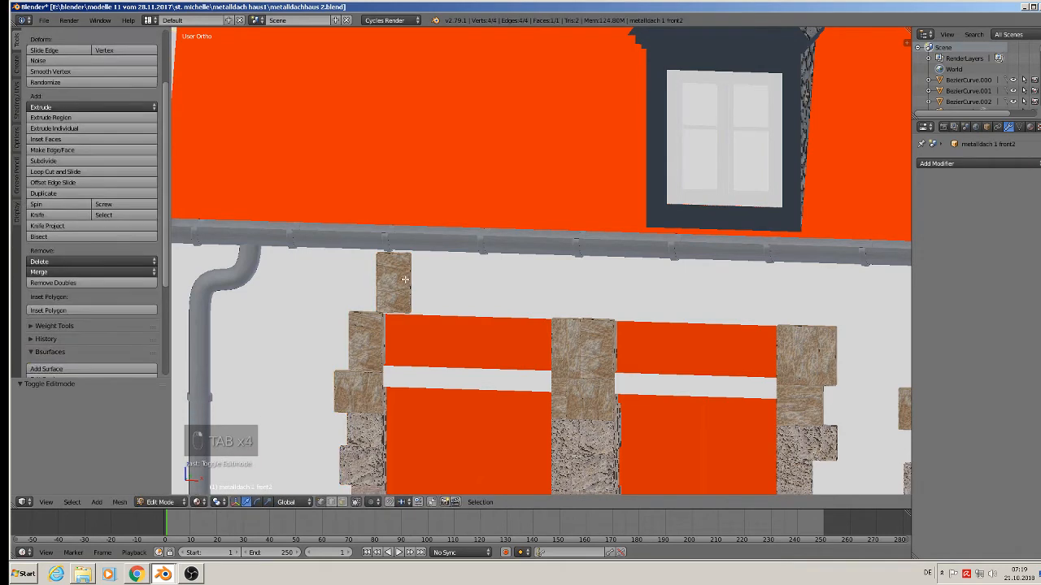
pyautogui.rightClick(406, 284)
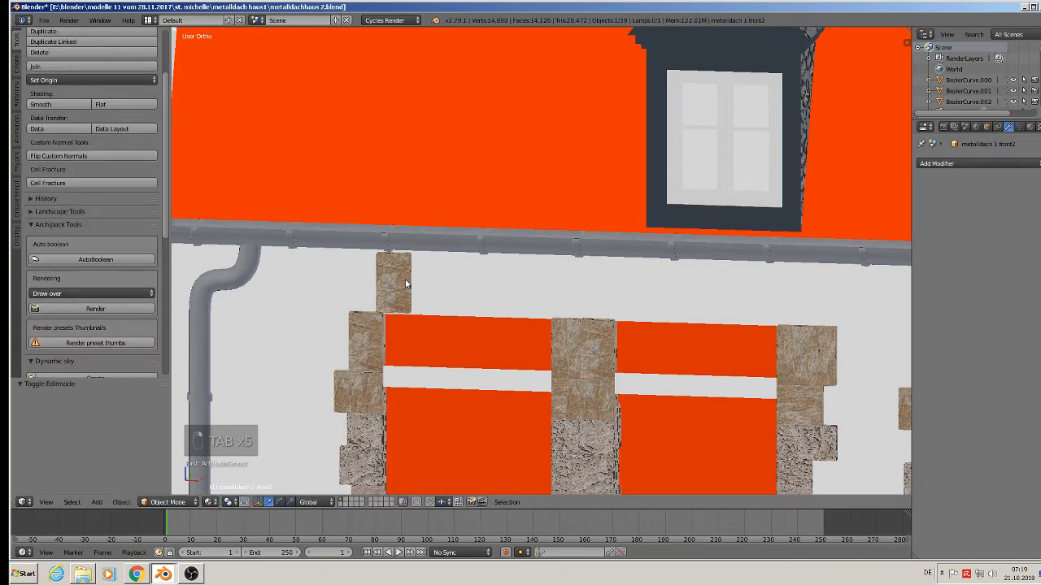
pyautogui.press('Tab')
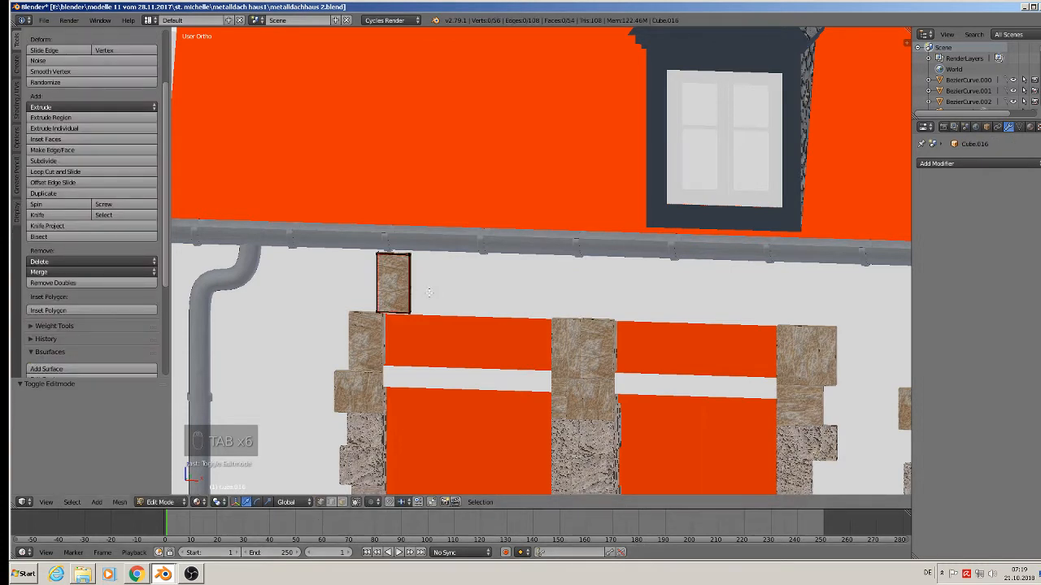
pyautogui.press('v')
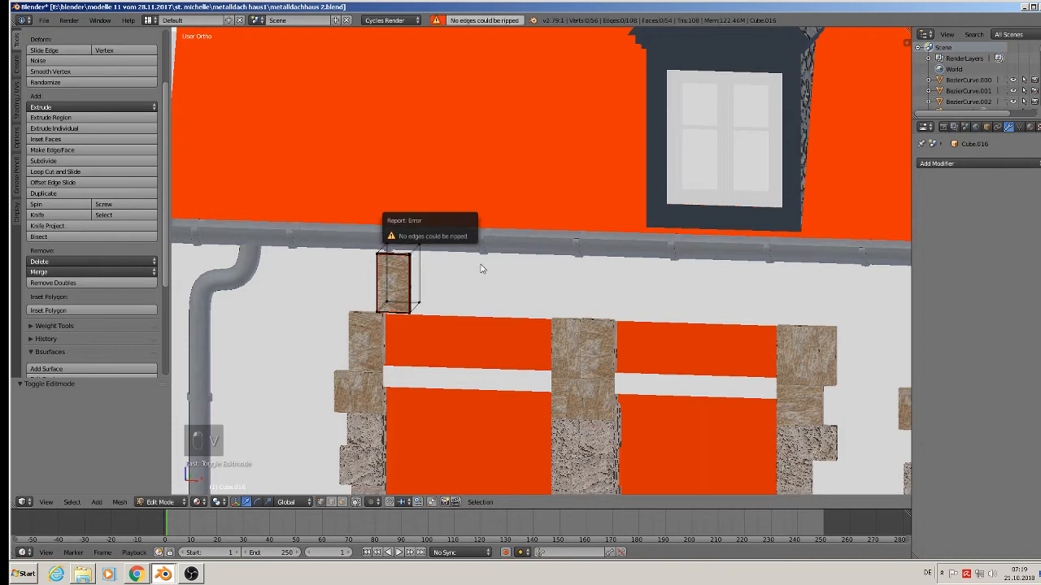
# Circle-select the block's right-side vertices and drag them along X into a long beam spanning the windows.
pyautogui.moveTo(481, 269); pyautogui.dragTo(483, 263, button='middle')
pyautogui.press('c')
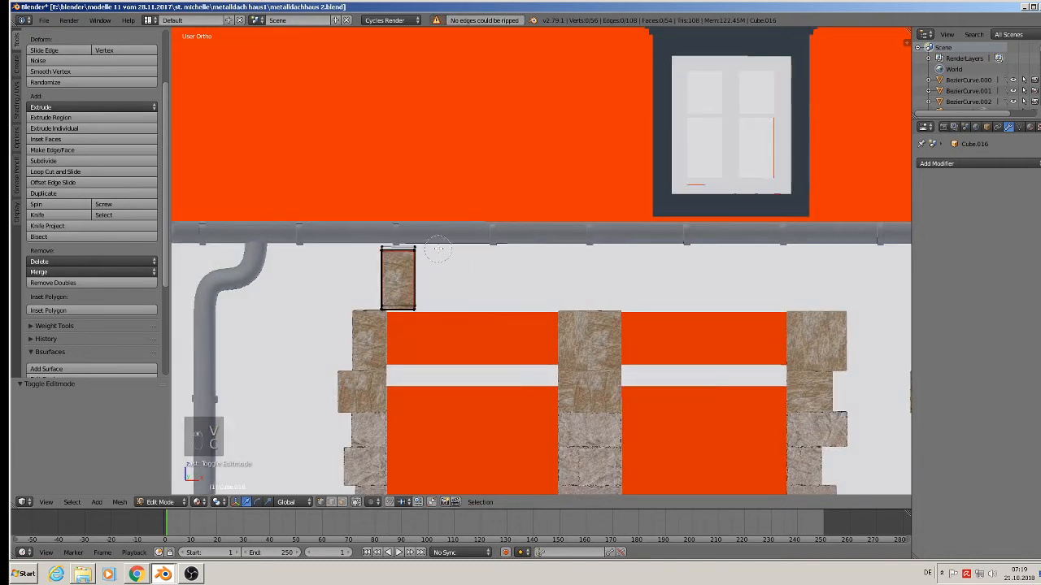
pyautogui.moveTo(409, 251); pyautogui.dragTo(408, 313)
pyautogui.rightClick(407, 315)
pyautogui.moveTo(443, 280); pyautogui.dragTo(858, 332)
pyautogui.press('Tab')
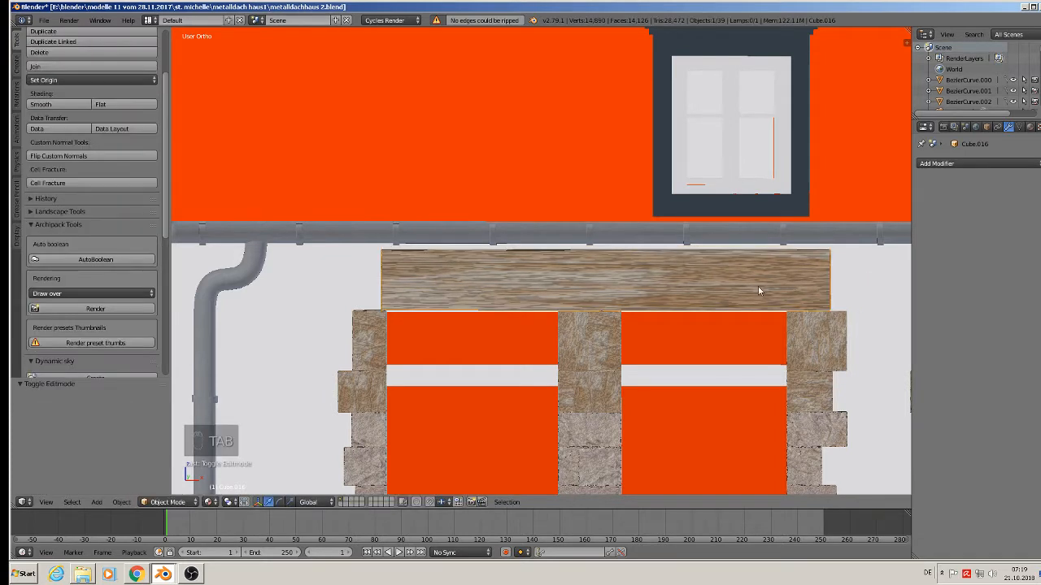
# Set the wooden beam's origin to its geometry.
pyautogui.rightClick(644, 284)
pyautogui.click(104, 79)
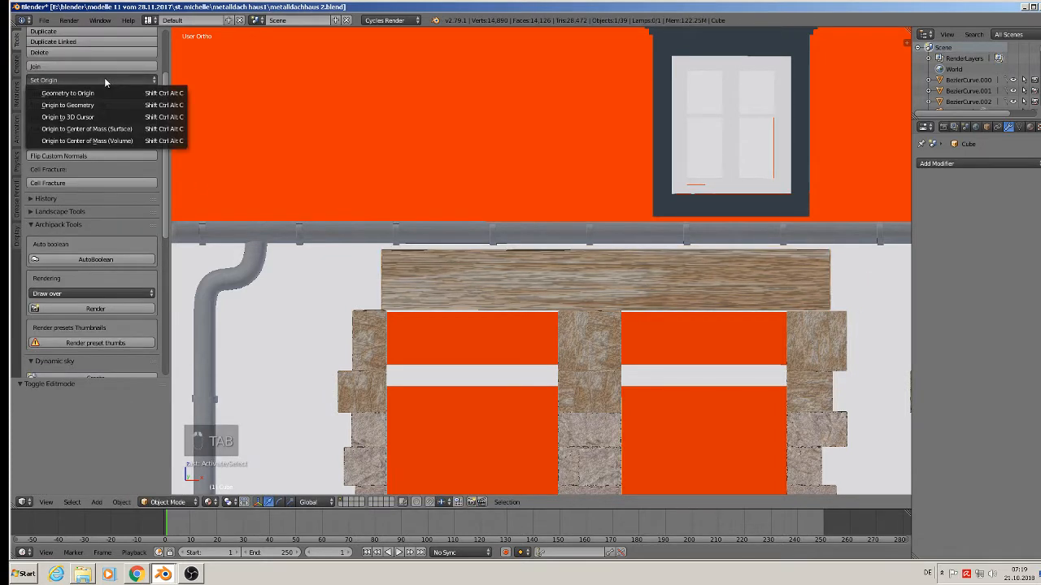
pyautogui.click(103, 110)
pyautogui.scroll(-2, 605, 333)
pyautogui.rightClick(595, 297)
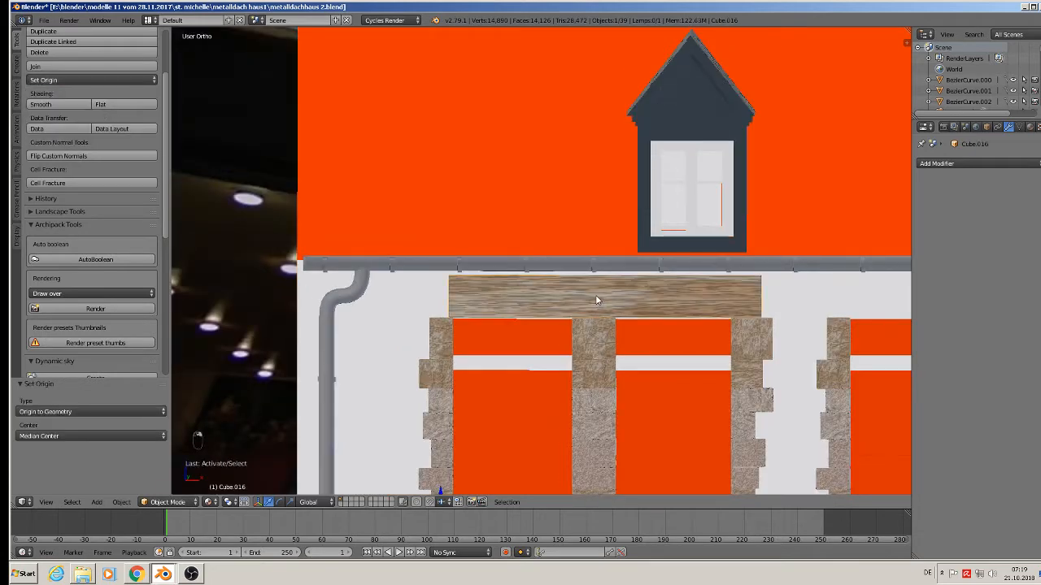
pyautogui.click(64, 78)
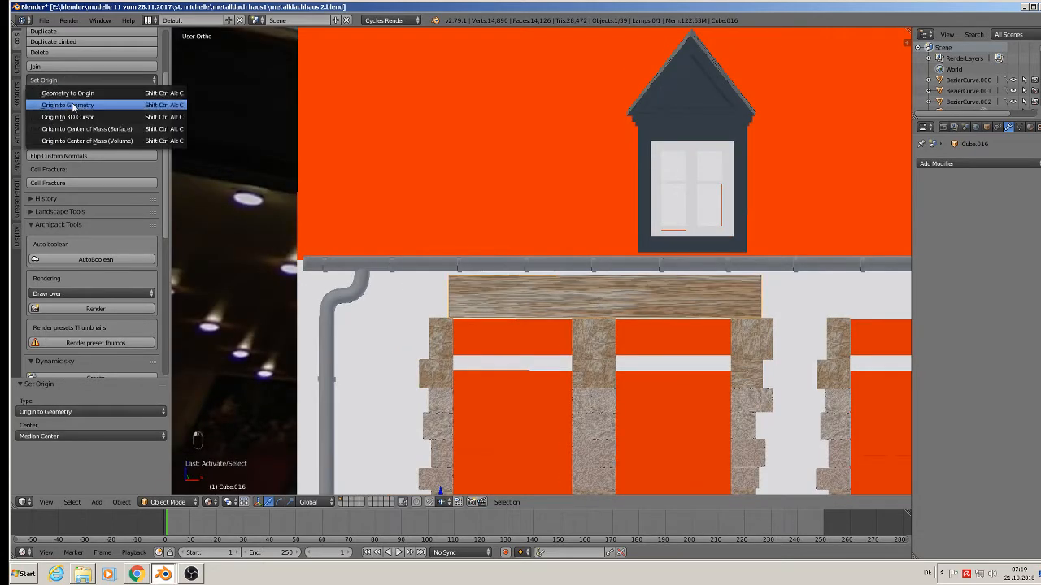
pyautogui.click(75, 108)
pyautogui.scroll(1, 580, 281)
pyautogui.scroll(2, 580, 282)
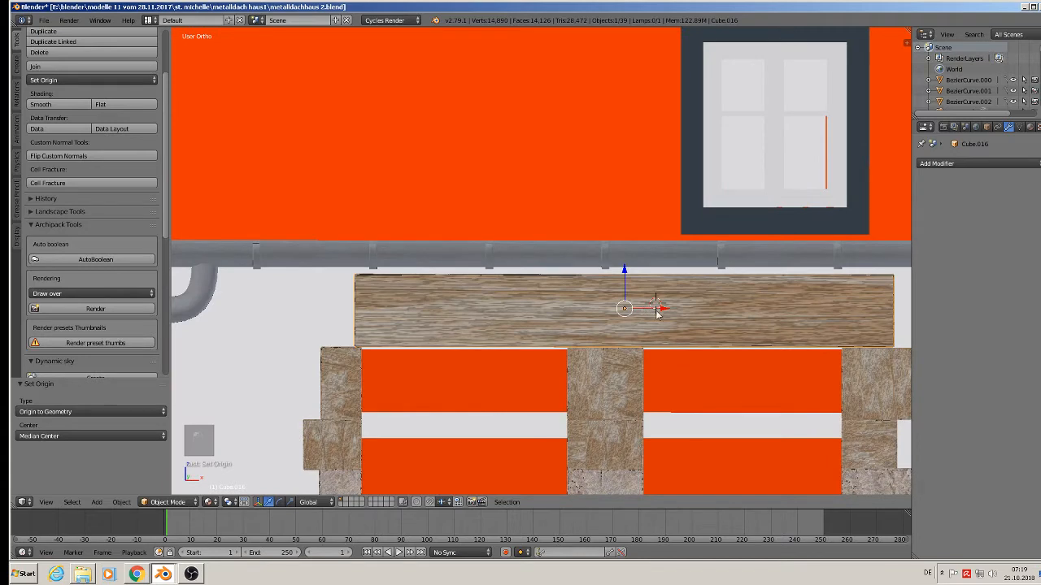
# Nudge the beam left, thin it along Z, and lower it 0.004 onto the stone columns.
pyautogui.moveTo(661, 312); pyautogui.dragTo(647, 311)
pyautogui.press('s')
pyautogui.press('z')
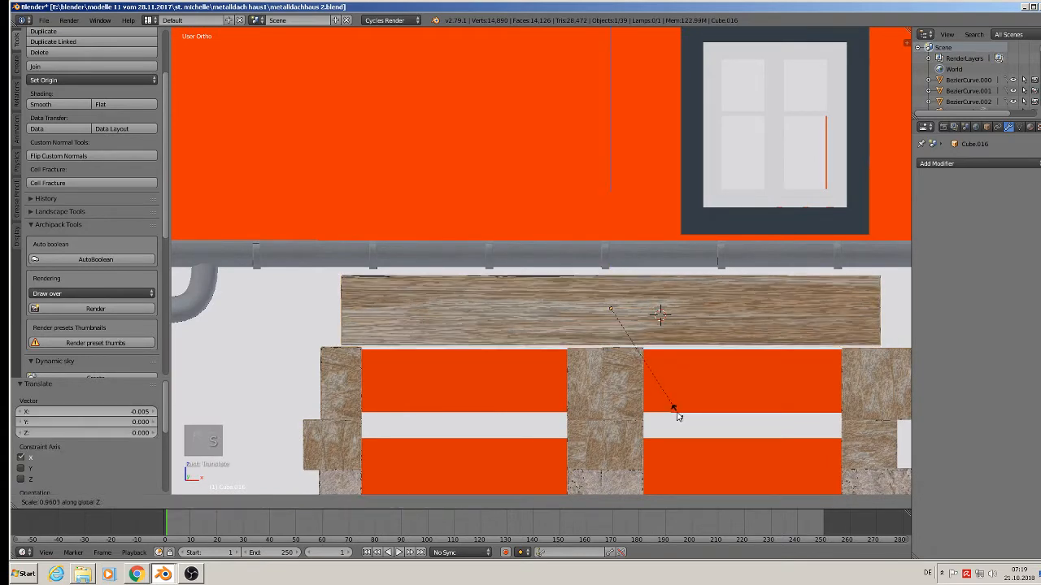
pyautogui.click(659, 400)
pyautogui.press('g')
pyautogui.press('z')
pyautogui.click(658, 311)
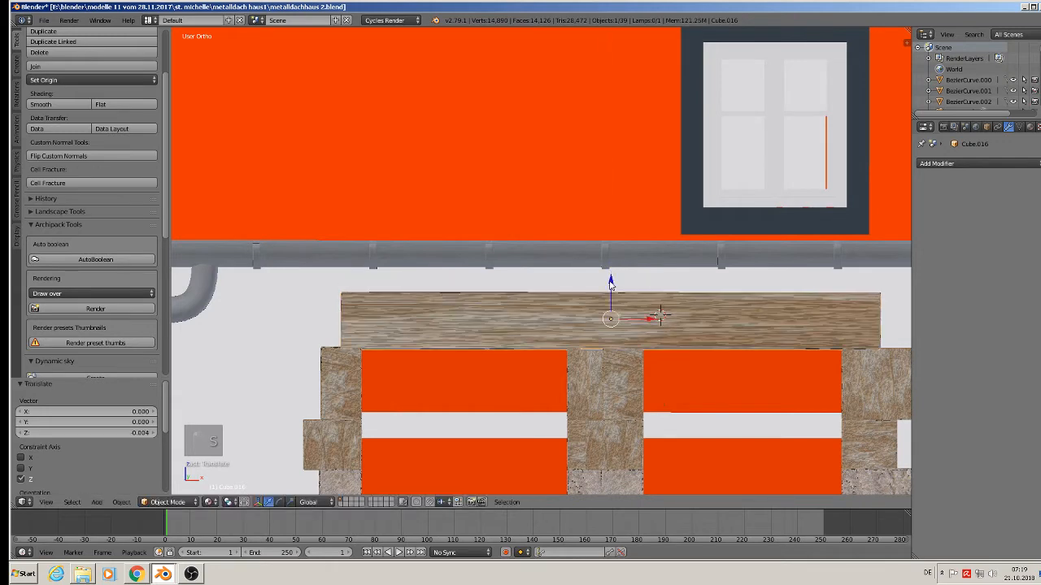
pyautogui.scroll(-5, 535, 203)
pyautogui.keyDown('shift'); pyautogui.moveTo(534, 199); pyautogui.dragTo(532, 197, button='middle'); pyautogui.keyUp('shift')
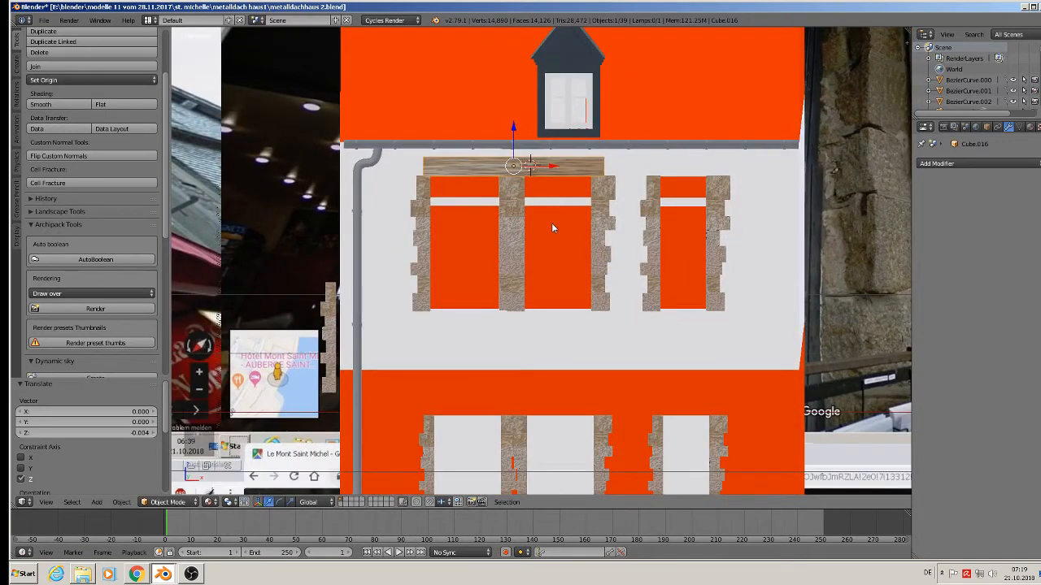
pyautogui.scroll(3, 576, 205)
pyautogui.moveTo(574, 209); pyautogui.dragTo(510, 216, button='middle')
pyautogui.scroll(4, 532, 137)
pyautogui.scroll(3, 532, 136)
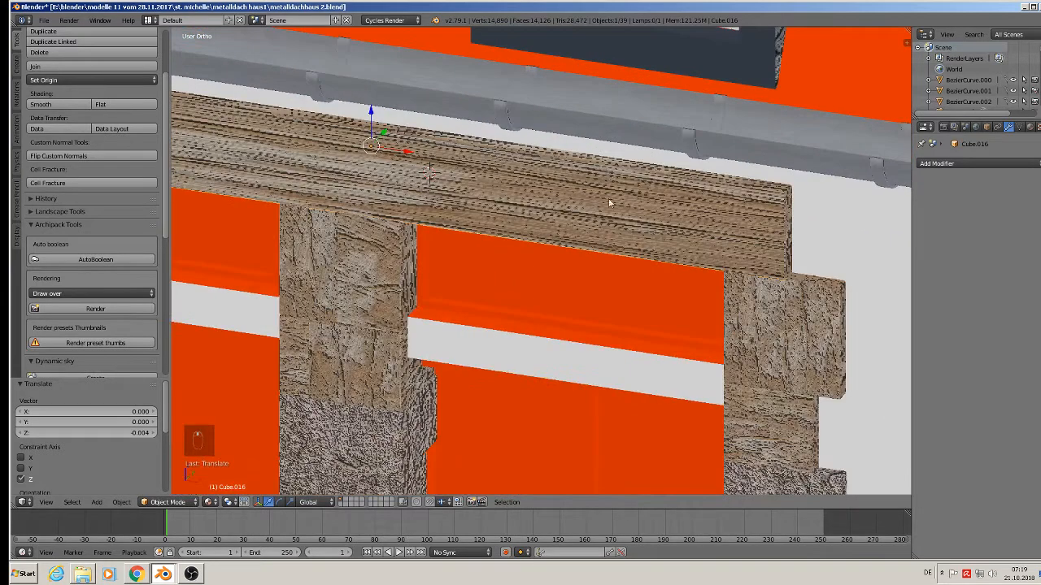
# Re-unwrap the whole beam mesh with Smart UV Project.
pyautogui.press('Tab')
pyautogui.press('a')
pyautogui.press('a')
pyautogui.press('a')
pyautogui.press('a')
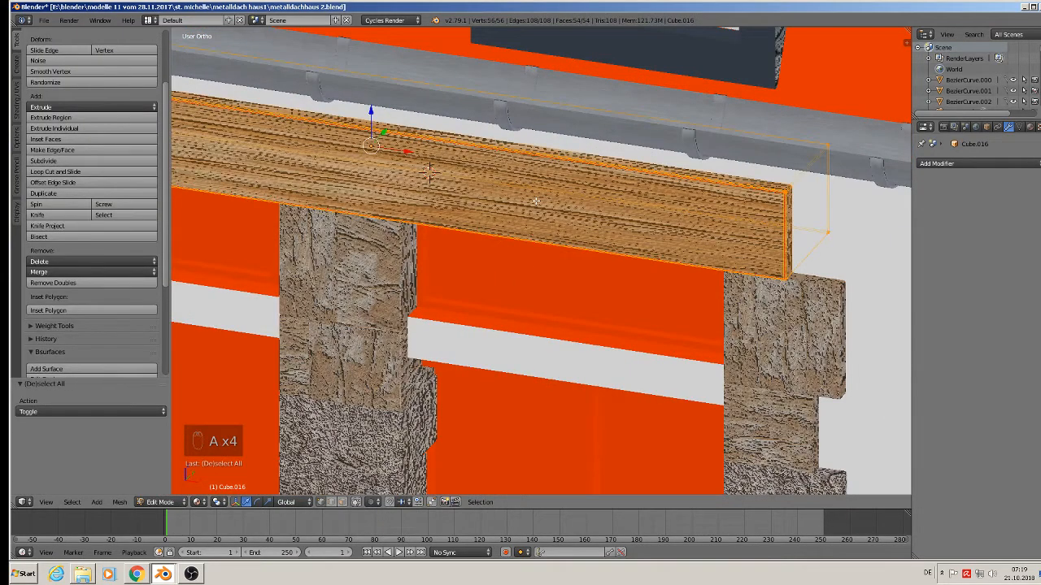
pyautogui.press('u')
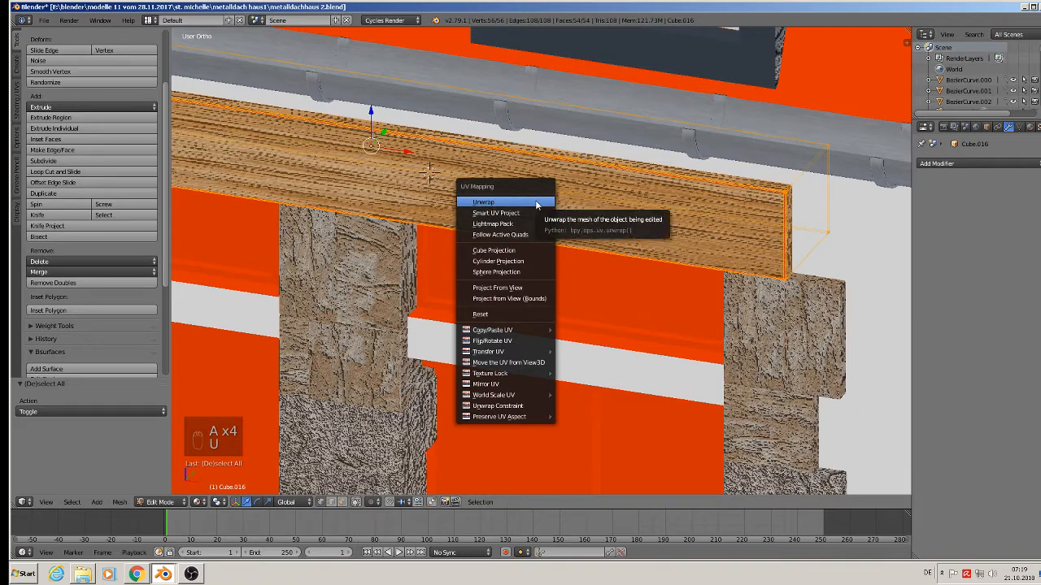
pyautogui.click(529, 213)
pyautogui.click(529, 292)
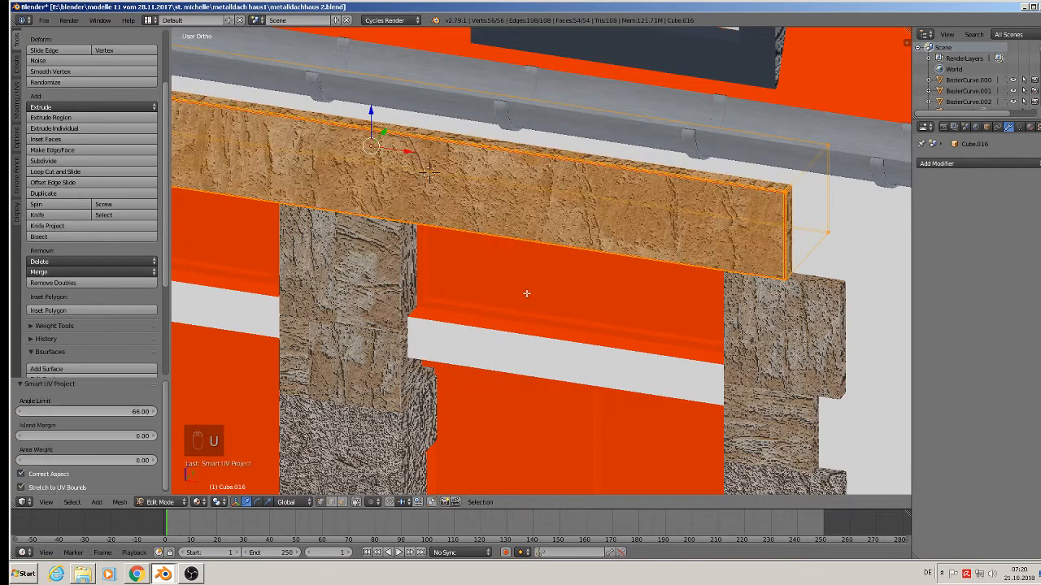
pyautogui.scroll(-4, 525, 291)
pyautogui.press('Tab')
# Flatten the upper double-window lintel on Z and nudge it slightly down.
pyautogui.scroll(-3, 521, 287)
pyautogui.moveTo(522, 303); pyautogui.dragTo(556, 261, button='middle')
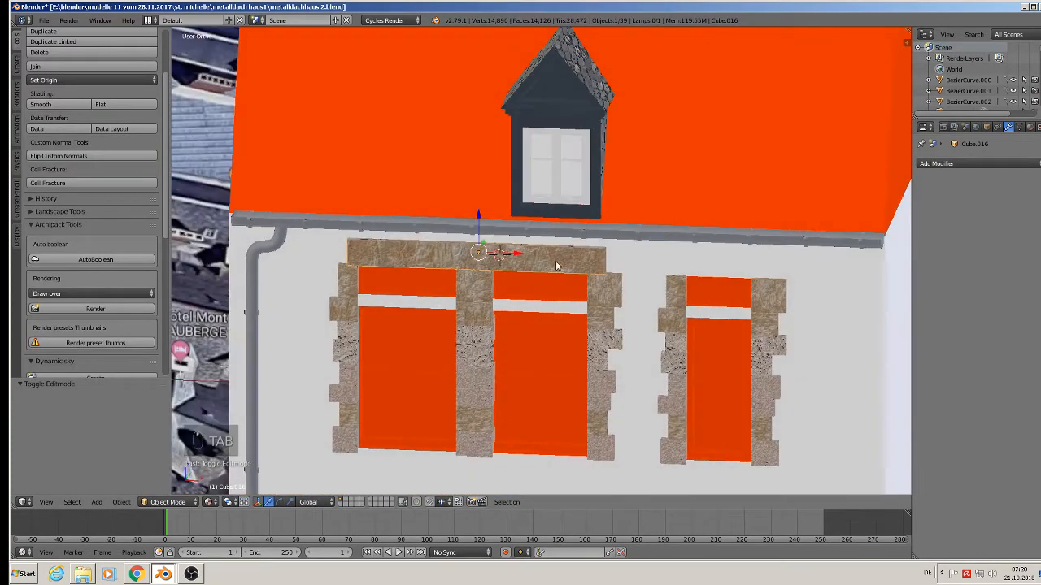
pyautogui.keyDown('shift'); pyautogui.moveTo(562, 300); pyautogui.dragTo(560, 187, button='middle'); pyautogui.keyUp('shift')
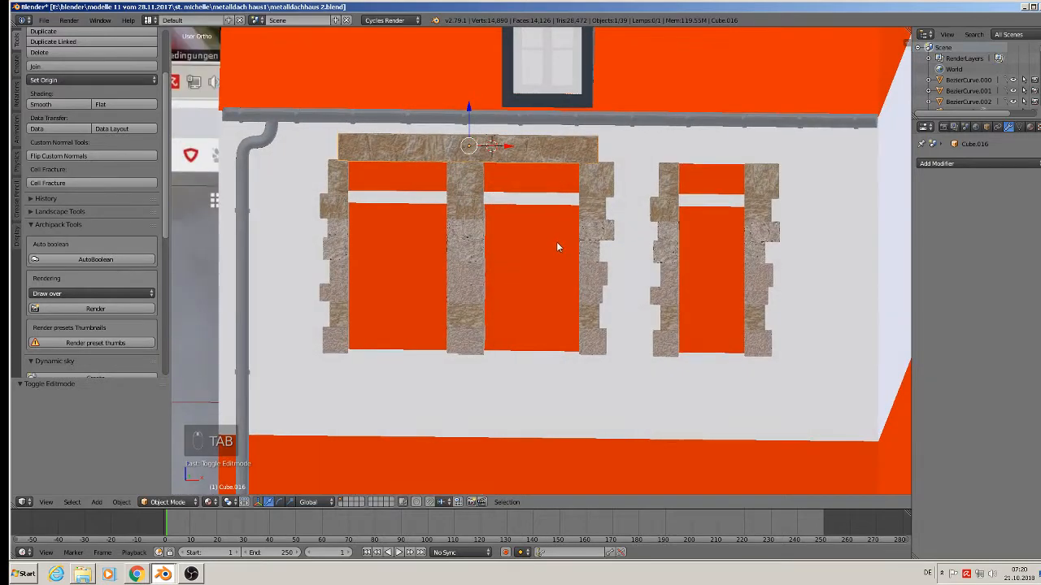
pyautogui.press('s')
pyautogui.press('z')
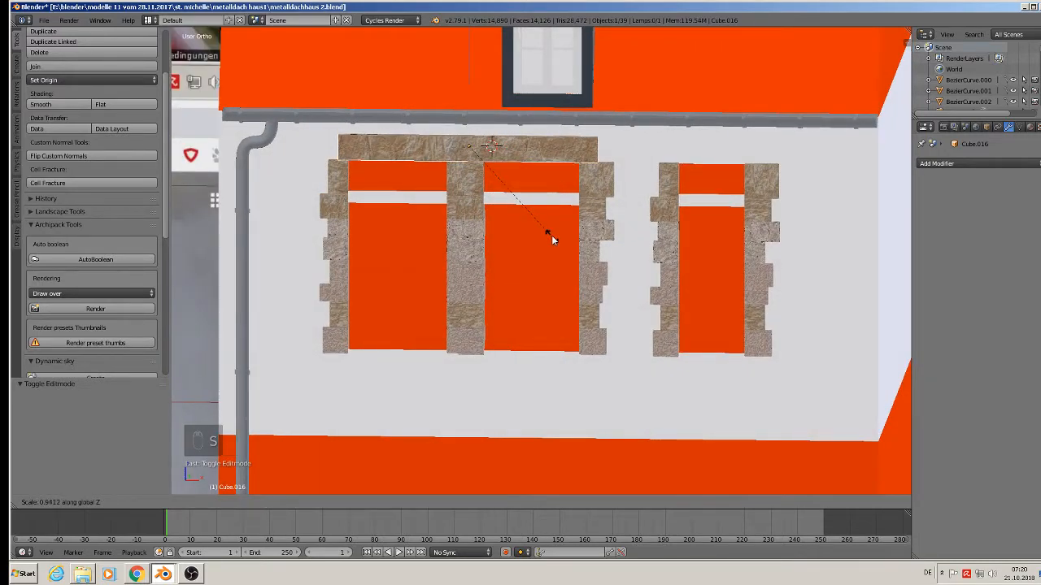
pyautogui.click(546, 231)
pyautogui.moveTo(475, 121); pyautogui.dragTo(476, 123)
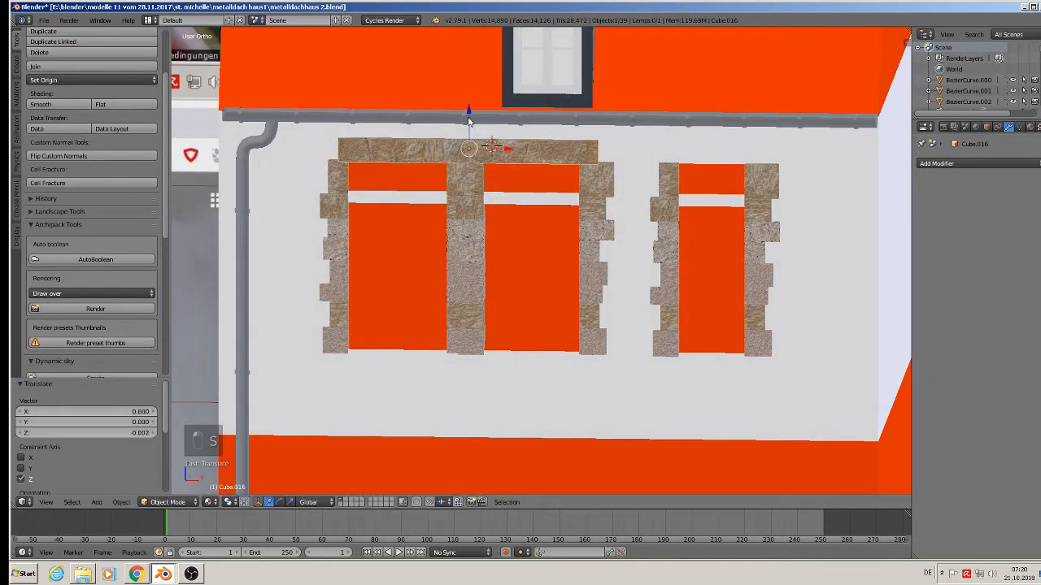
pyautogui.moveTo(492, 160); pyautogui.dragTo(481, 203, button='middle')
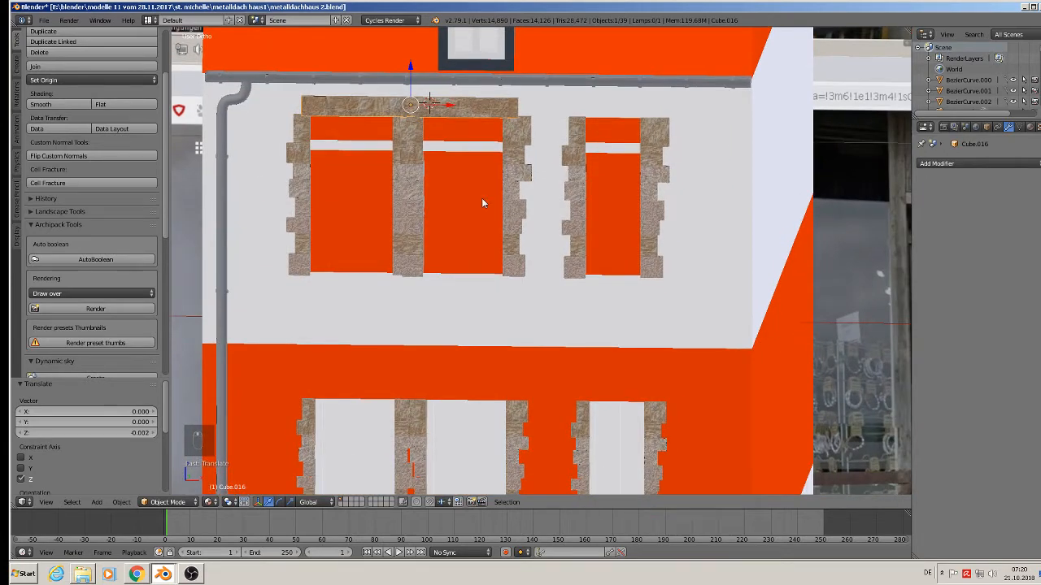
# Duplicate the lintel lower across the double window as a half-thickness transom bar.
pyautogui.hotkey('shift', 'd')
pyautogui.press('z')
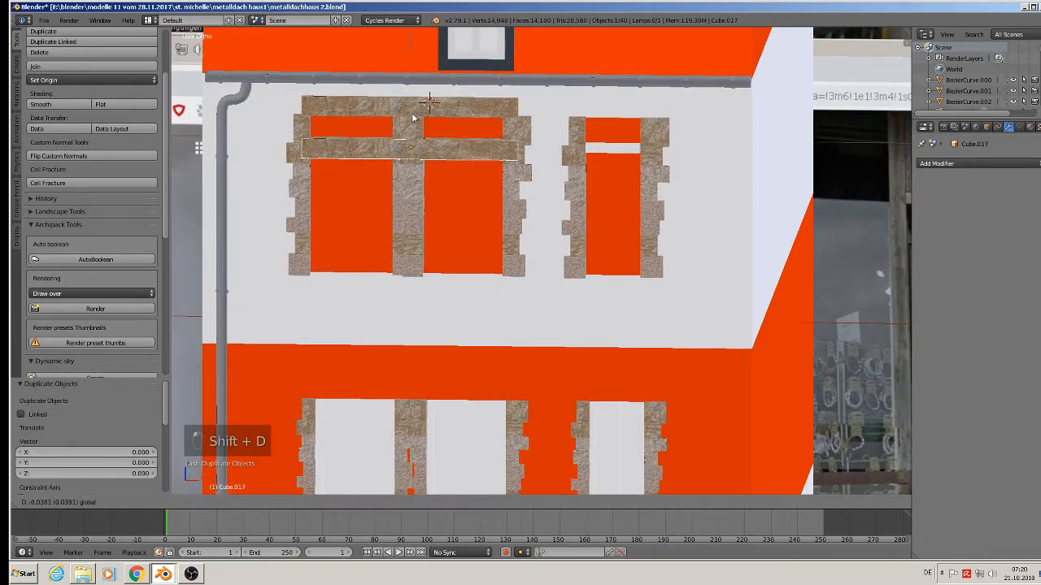
pyautogui.click(419, 122)
pyautogui.press('s')
pyautogui.press('z')
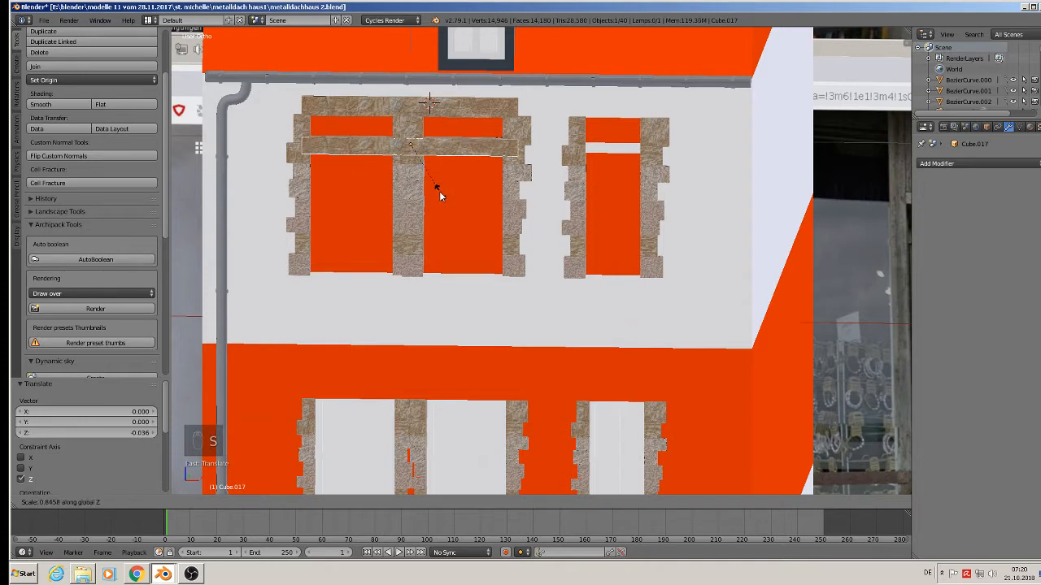
pyautogui.click(419, 180)
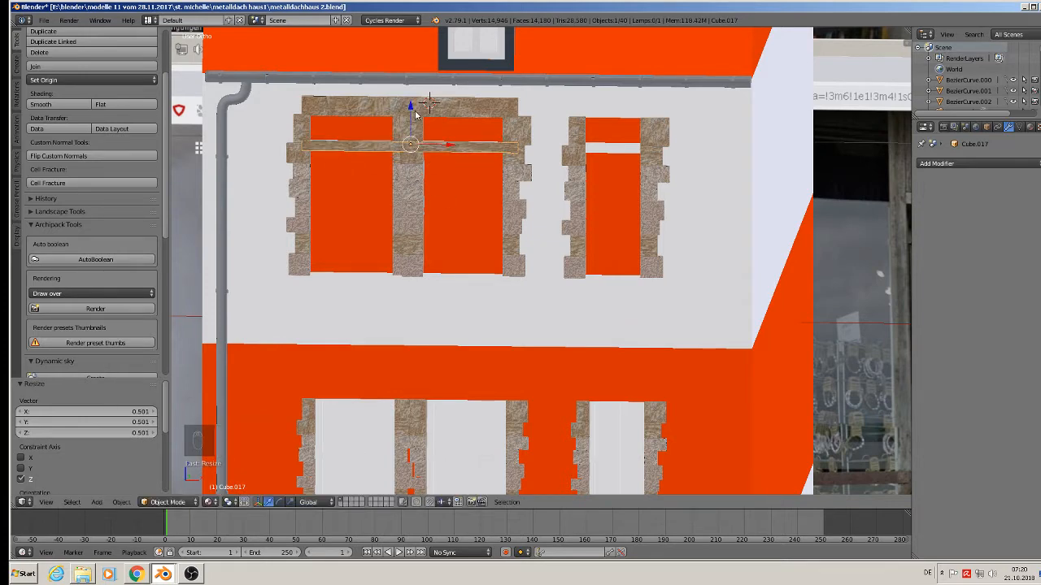
# Copy the upper double-window lintel straight down onto the lower double window.
pyautogui.scroll(-1, 419, 172)
pyautogui.moveTo(434, 203); pyautogui.dragTo(417, 209, button='middle')
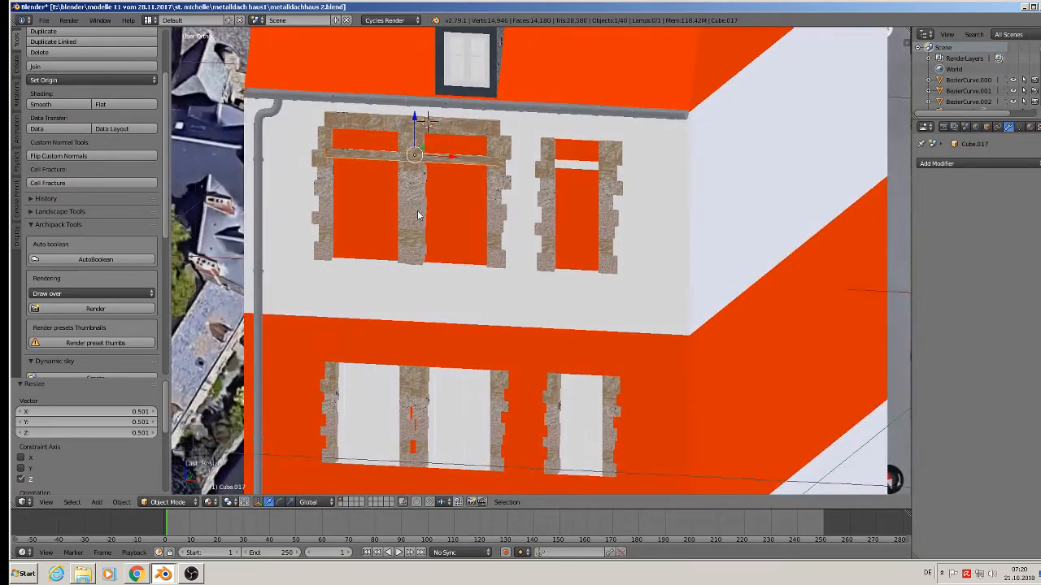
pyautogui.rightClick(405, 123)
pyautogui.hotkey('shift', 'd')
pyautogui.press('z')
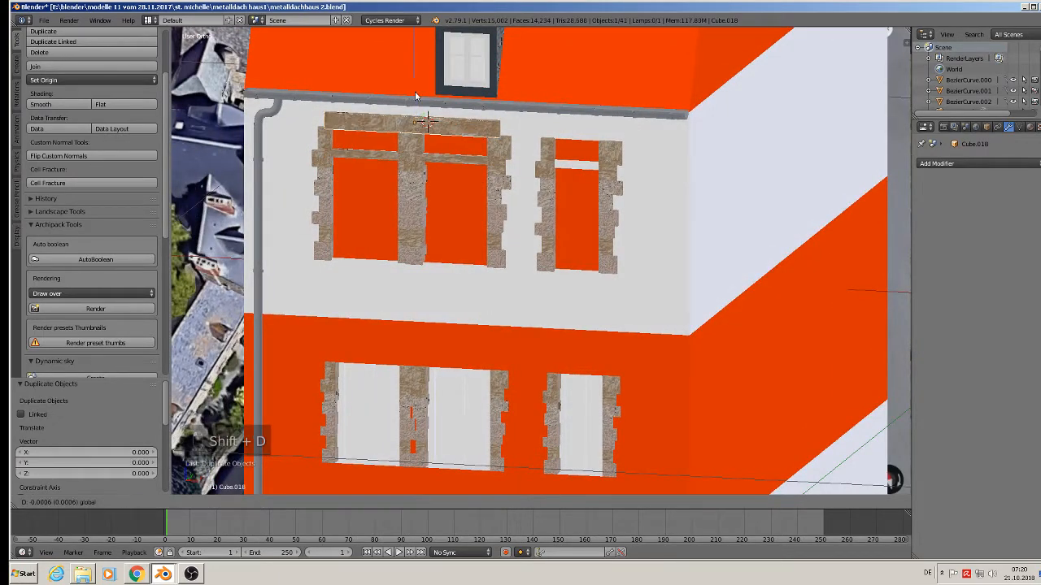
pyautogui.click(427, 323)
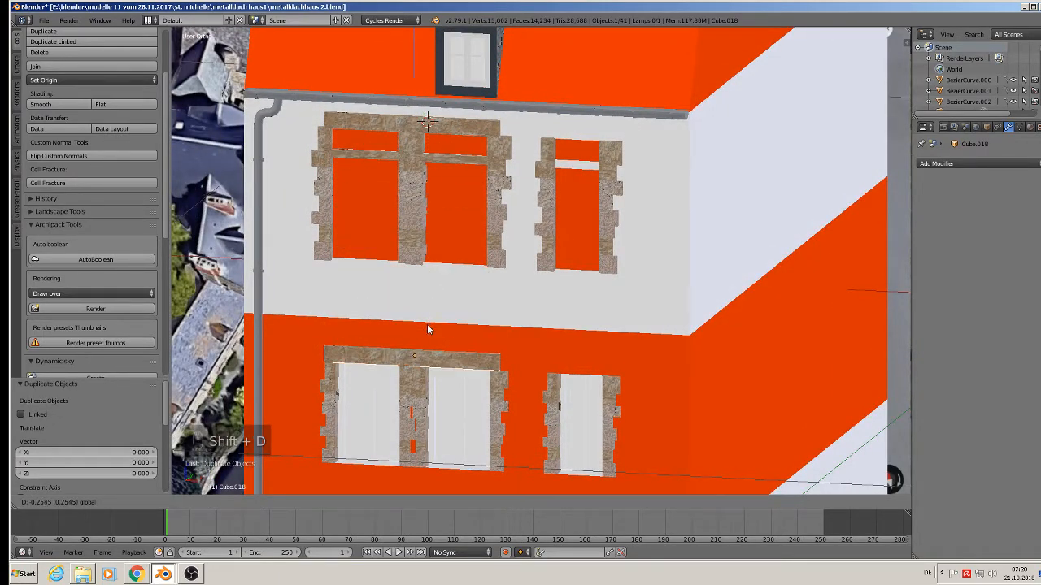
# Copy the upper lintel sideways along X over the single window.
pyautogui.rightClick(472, 128)
pyautogui.hotkey('shift', 'd')
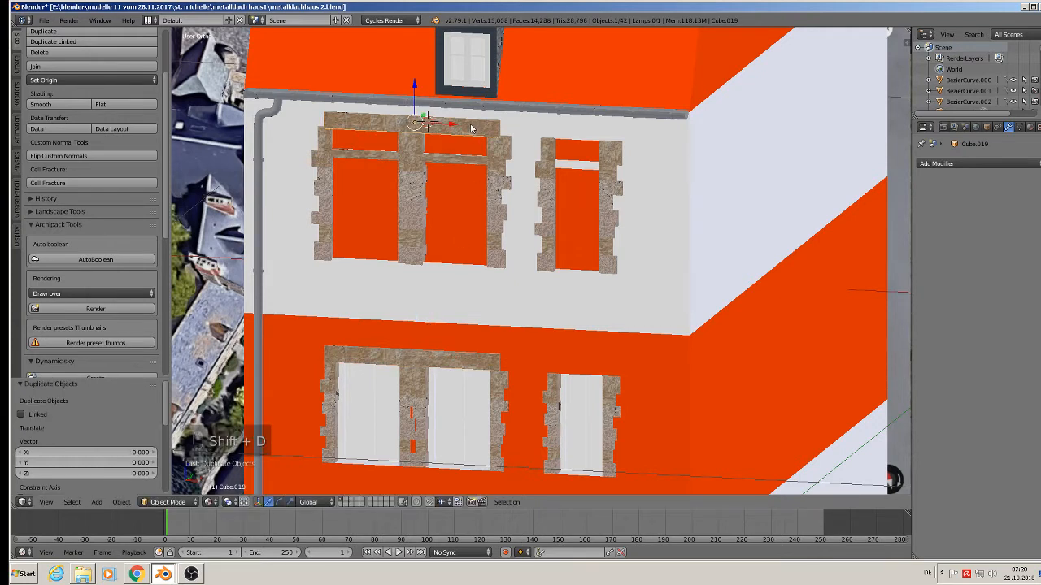
pyautogui.press('x')
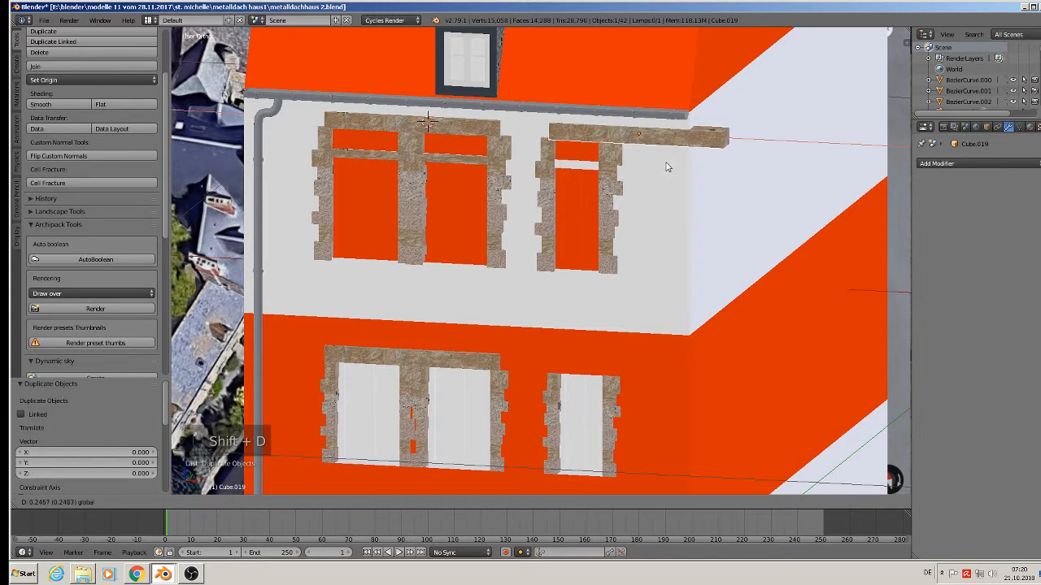
pyautogui.click(662, 162)
# Shorten the copied lintel in Edit Mode by sliding its right-end vertices along X.
pyautogui.press('Tab')
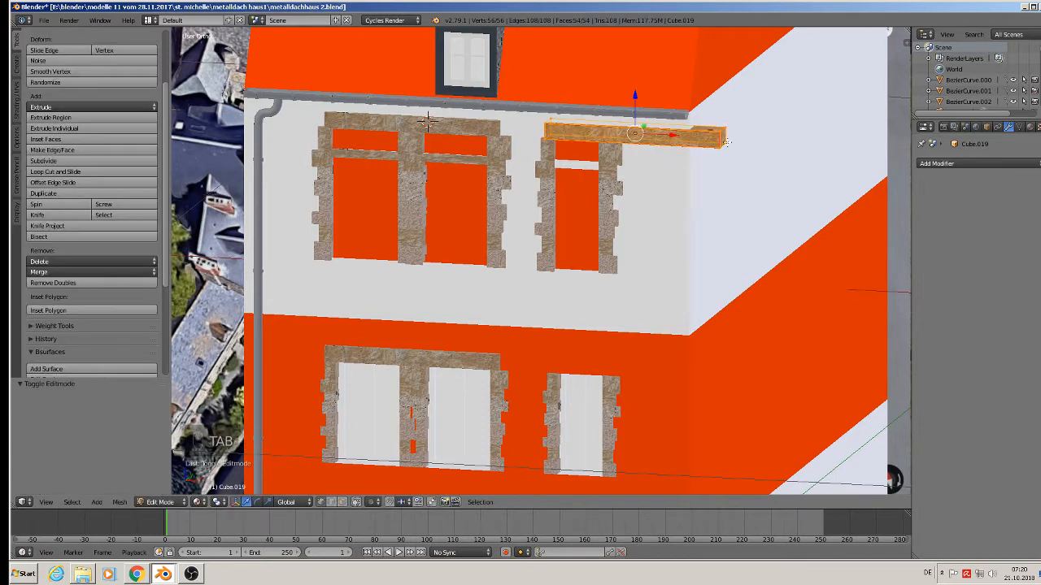
pyautogui.press('a')
pyautogui.press('a')
pyautogui.press('c')
pyautogui.click(722, 138)
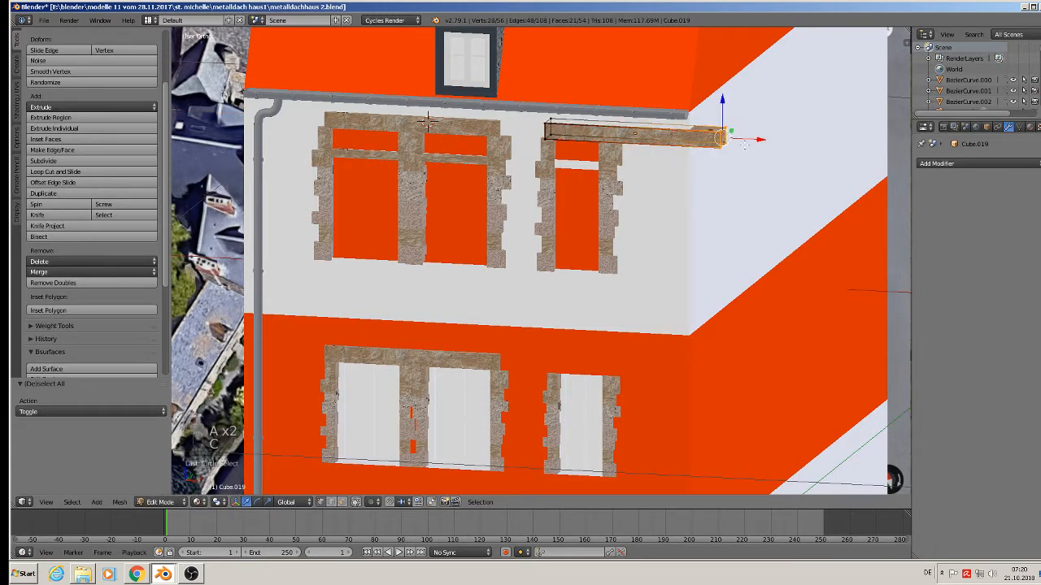
pyautogui.press('g')
pyautogui.press('x')
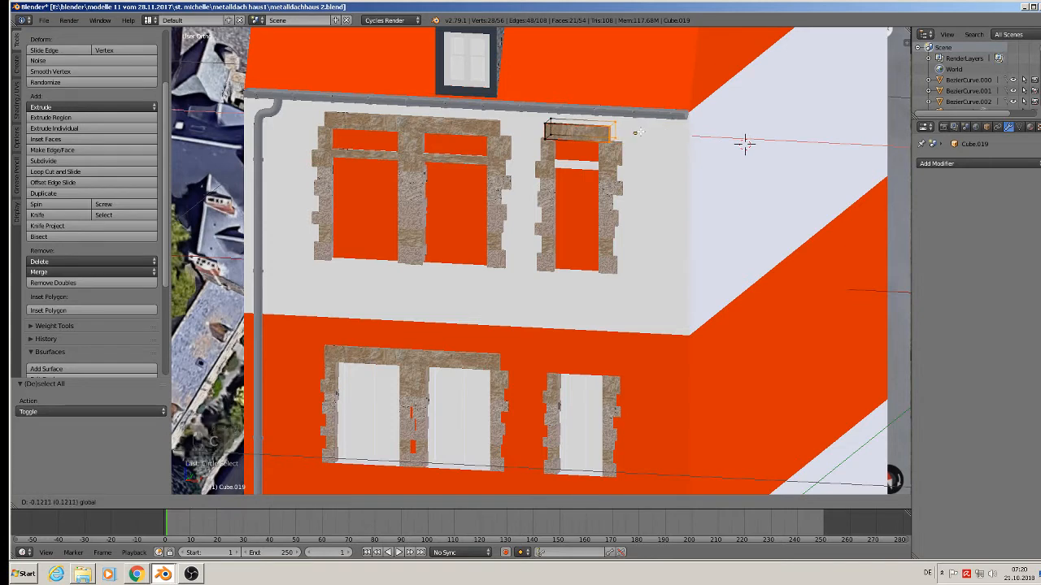
pyautogui.click(638, 132)
pyautogui.scroll(2, 639, 132)
pyautogui.press('Tab')
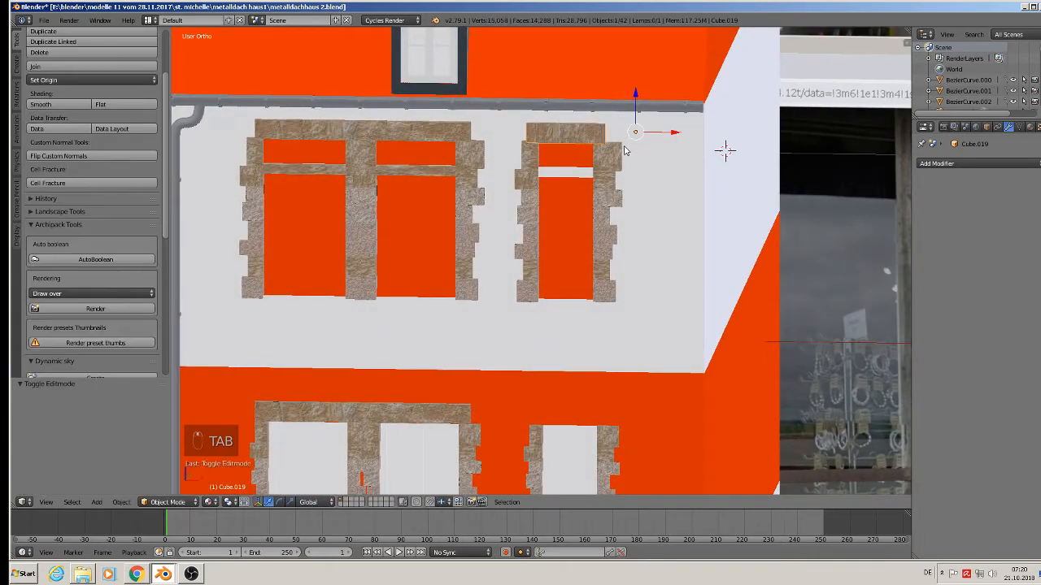
# Copy the single-window lintel straight down over the lower single window.
pyautogui.keyDown('shift'); pyautogui.scroll(-1, 623, 151); pyautogui.keyUp('shift')
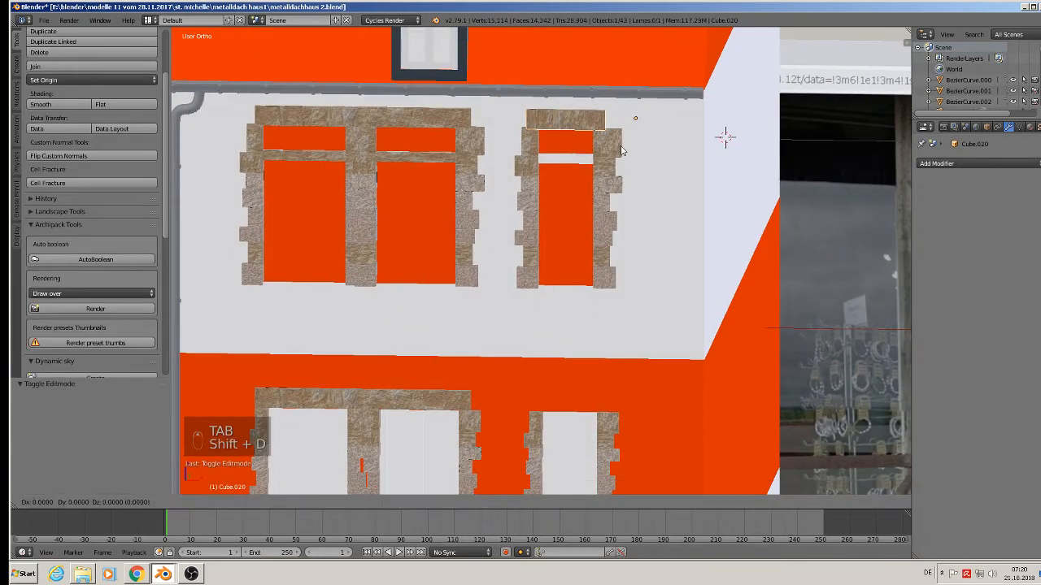
pyautogui.hotkey('shift', 'd')
pyautogui.press('z')
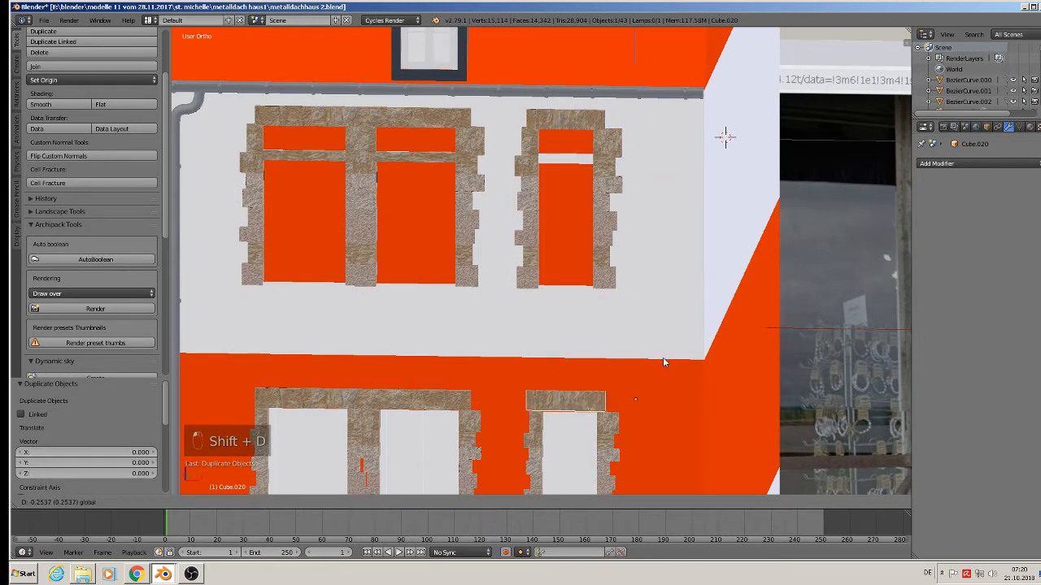
pyautogui.click(662, 363)
pyautogui.moveTo(673, 401); pyautogui.dragTo(677, 399)
# Duplicate the upper single-window lintel into a thinner transom bar inside the window opening.
pyautogui.scroll(1, 568, 177)
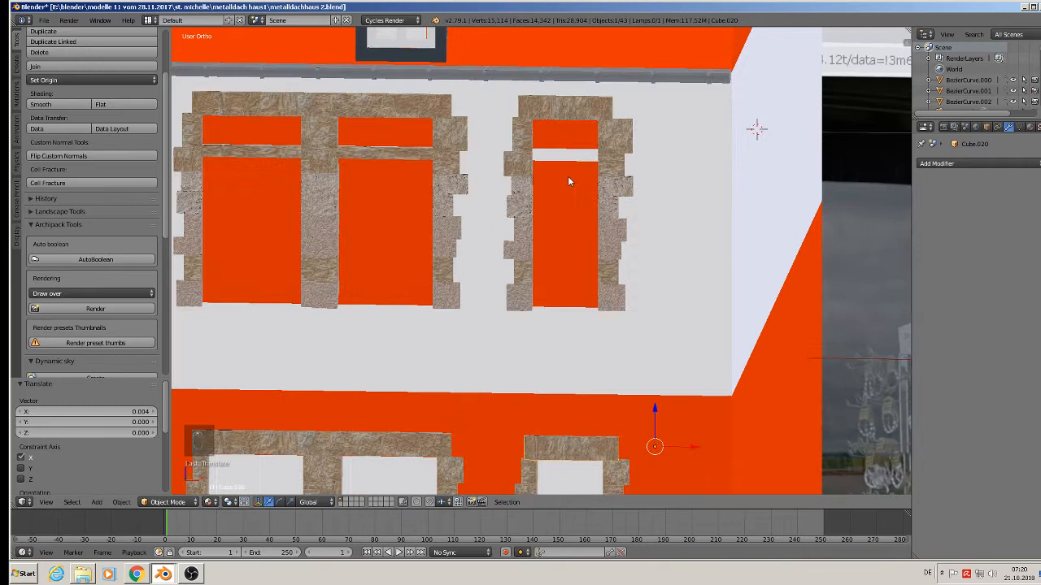
pyautogui.rightClick(565, 108)
pyautogui.hotkey('shift', 'd')
pyautogui.rightClick(566, 109)
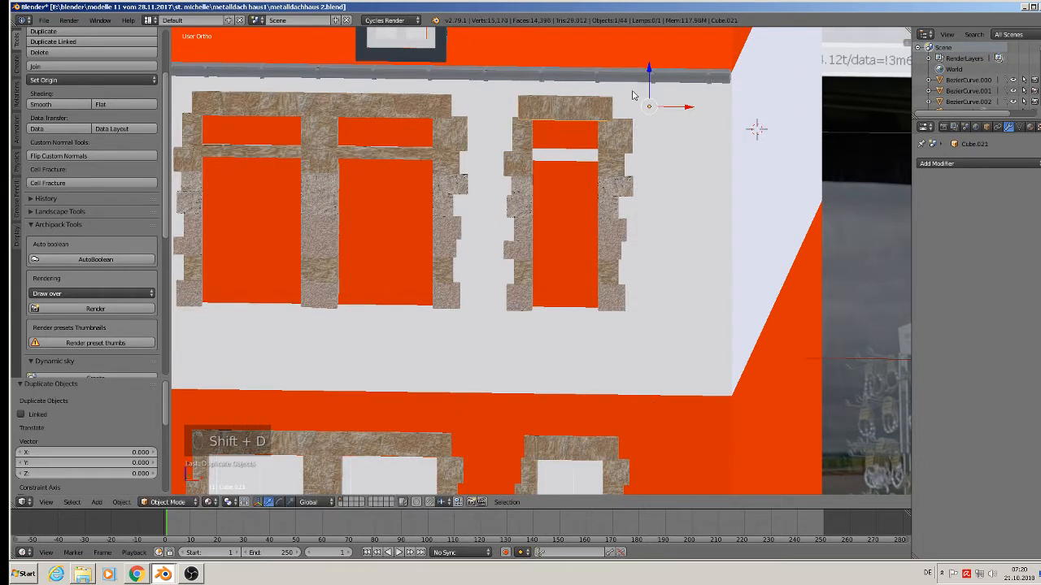
pyautogui.moveTo(650, 76); pyautogui.dragTo(655, 121)
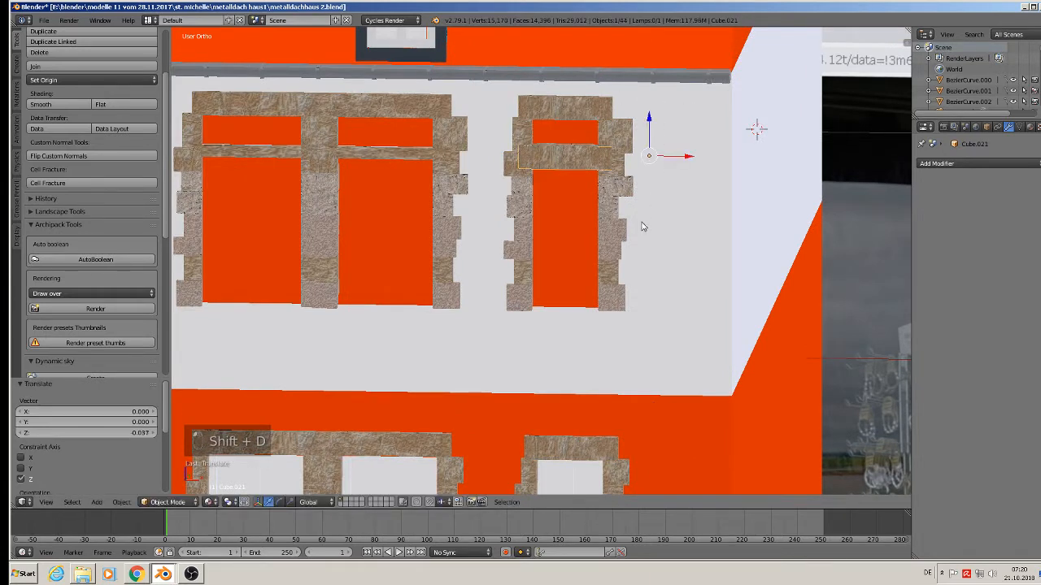
pyautogui.press('s')
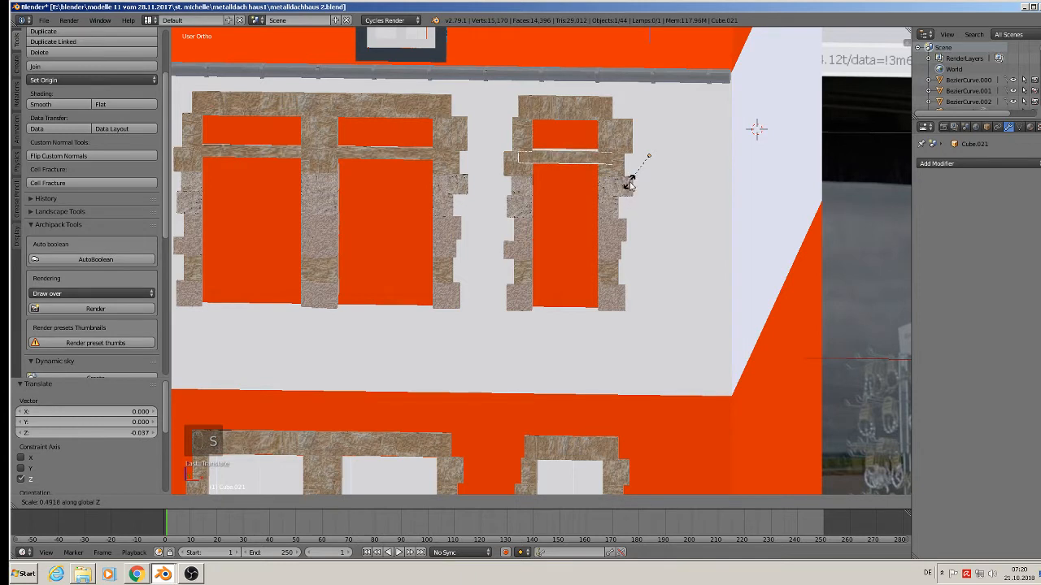
pyautogui.click(628, 175)
pyautogui.moveTo(648, 119); pyautogui.dragTo(650, 114)
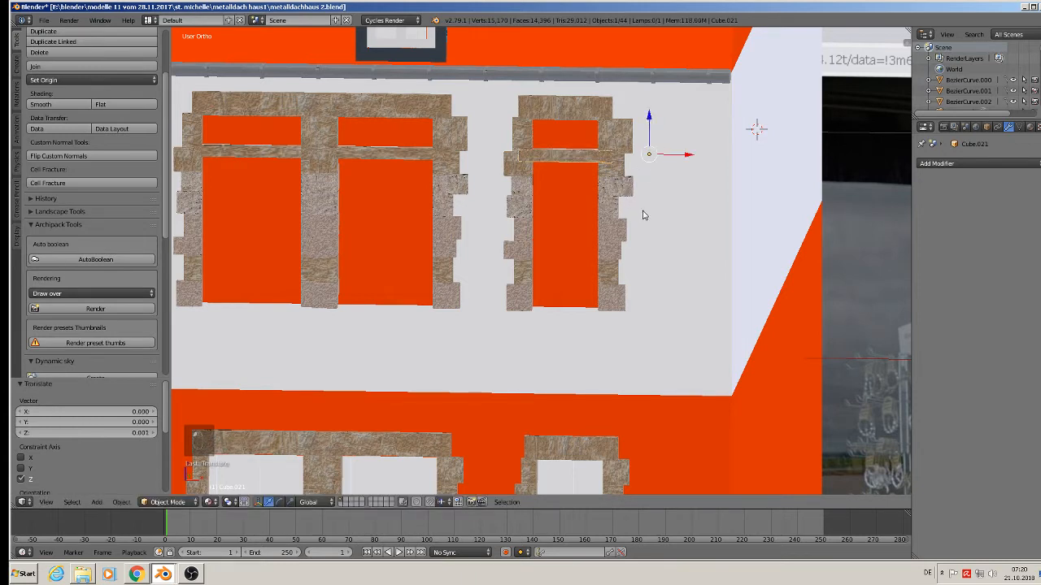
pyautogui.press('s')
pyautogui.click(640, 219)
# Duplicate the transom into a smaller sill and align it under the window against the wall.
pyautogui.hotkey('shift', 'd')
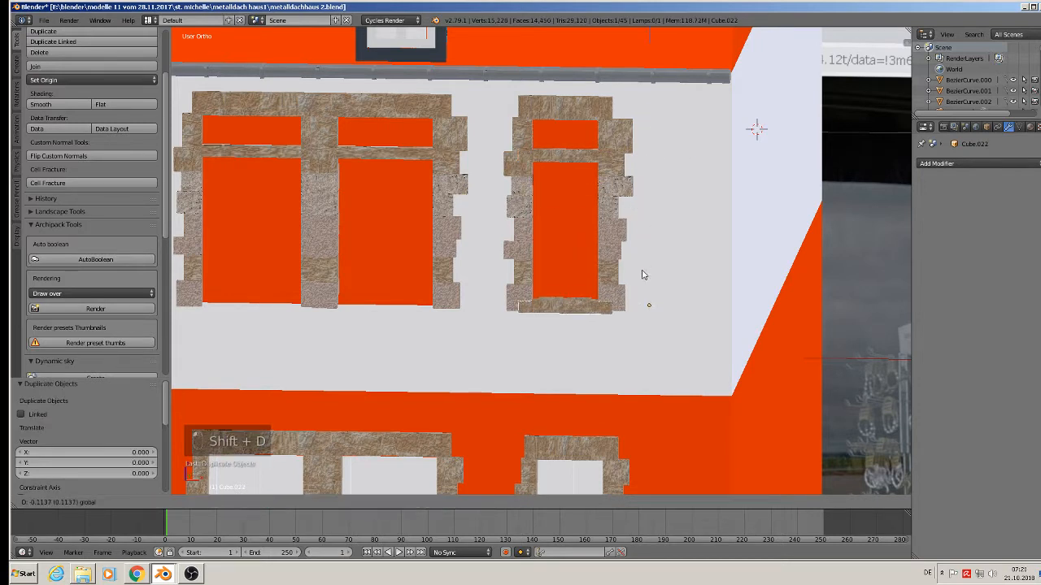
pyautogui.click(643, 297)
pyautogui.press('s')
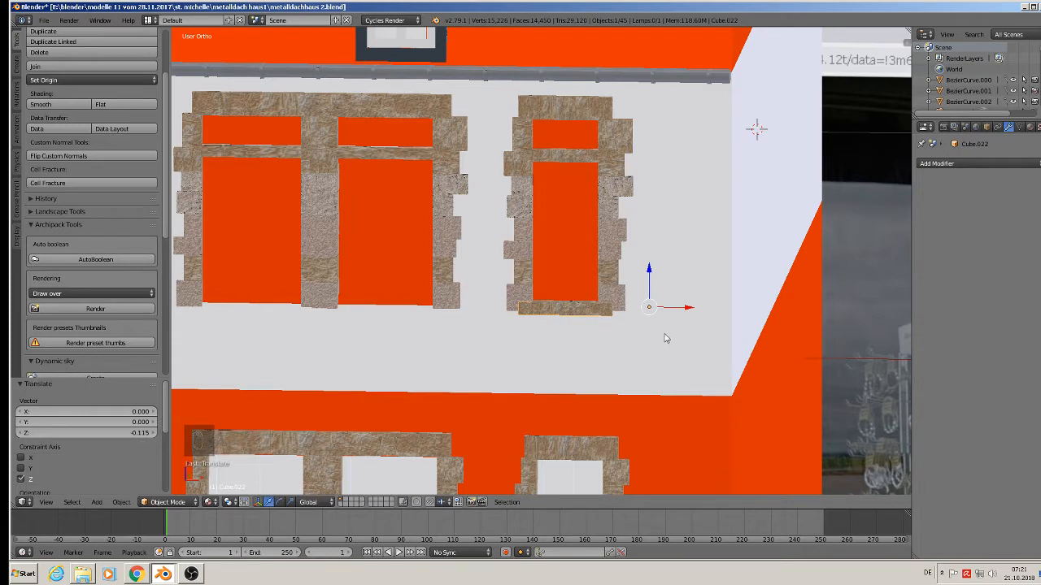
pyautogui.click(659, 318)
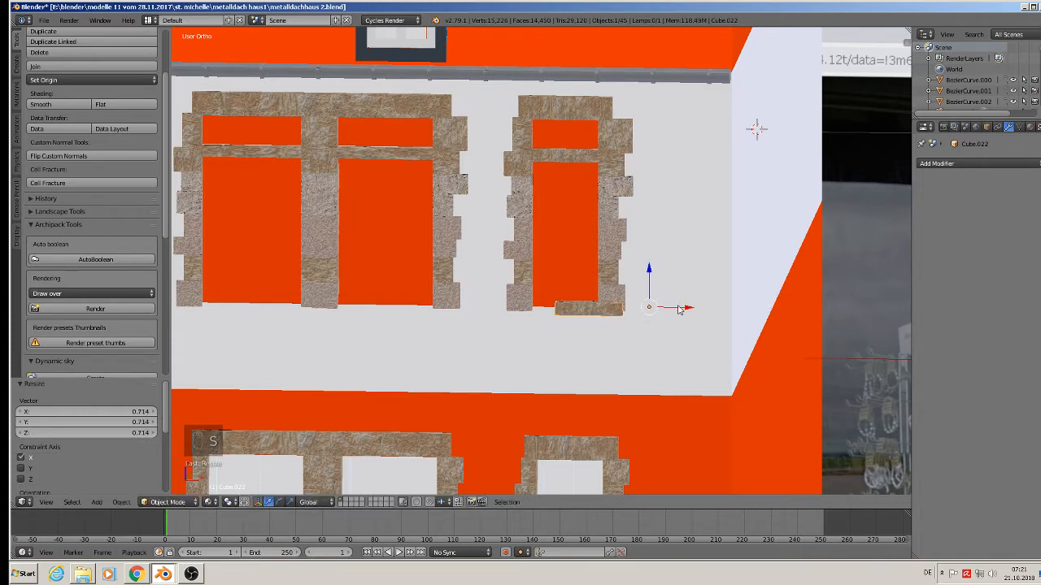
pyautogui.press('g')
pyautogui.press('x')
pyautogui.moveTo(662, 308); pyautogui.dragTo(663, 308)
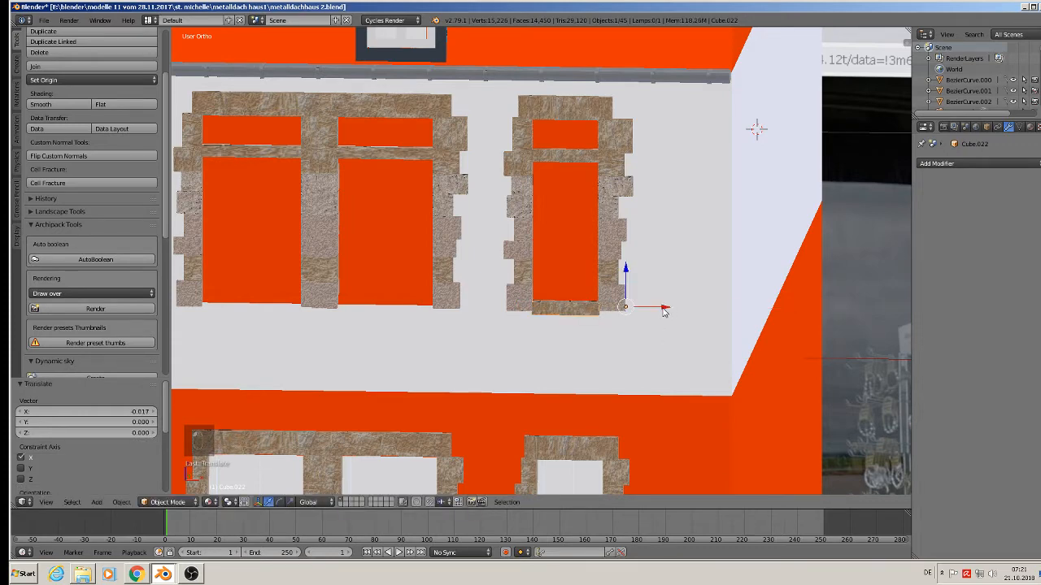
pyautogui.moveTo(662, 309); pyautogui.dragTo(596, 343, button='middle')
pyautogui.moveTo(641, 311); pyautogui.dragTo(633, 317)
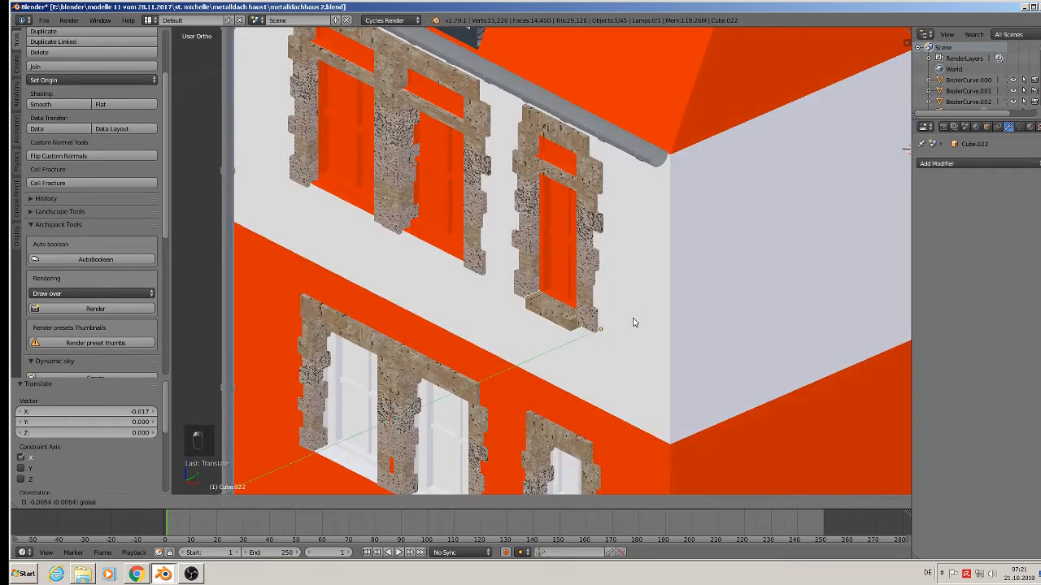
# Fix the sill's depth and copy it down beneath the lower single window.
pyautogui.click(634, 323)
pyautogui.keyDown('shift'); pyautogui.moveTo(611, 351); pyautogui.dragTo(621, 196, button='middle'); pyautogui.keyUp('shift')
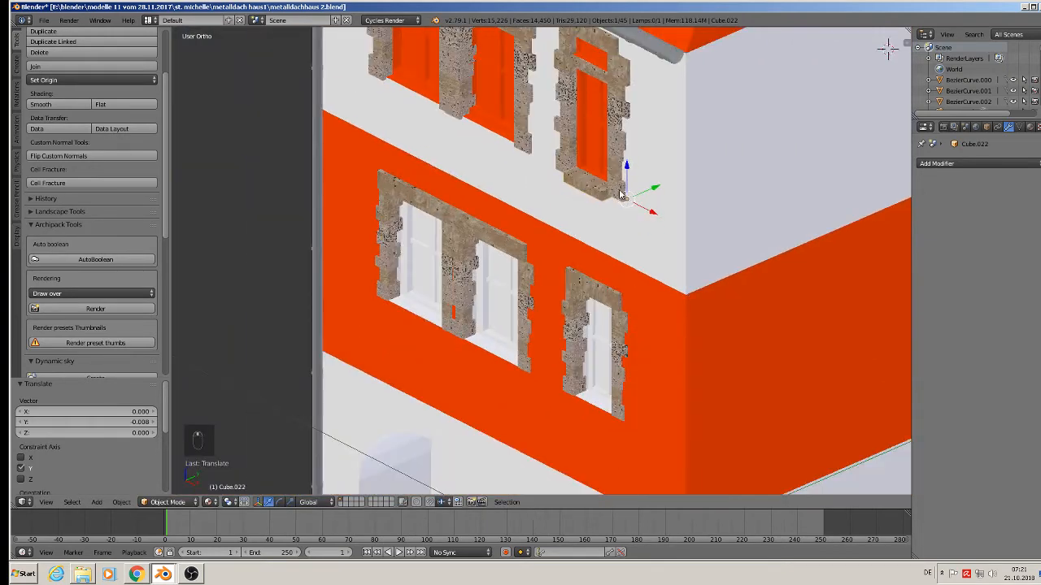
pyautogui.hotkey('shift', 'd')
pyautogui.press('z')
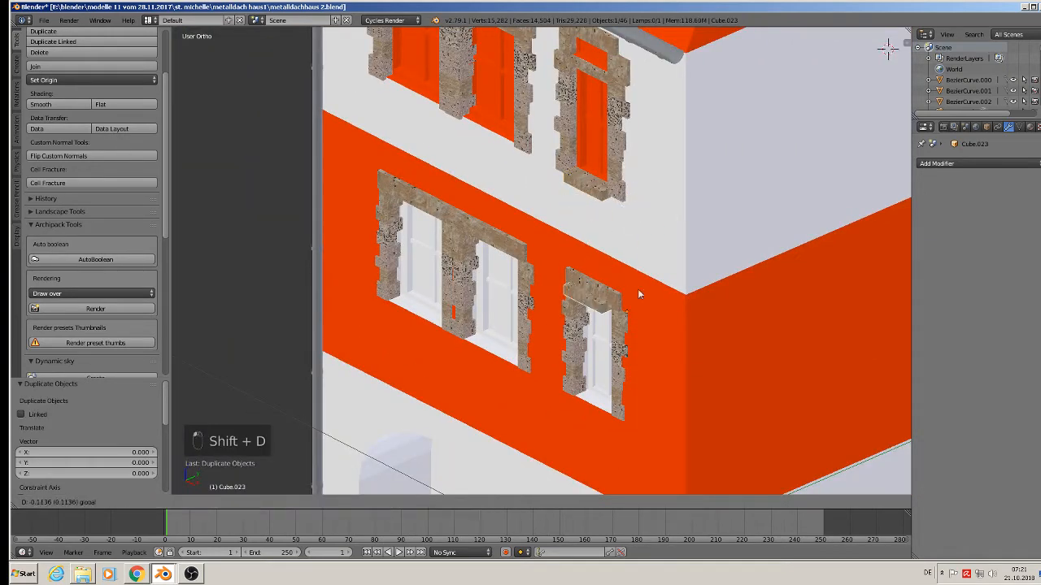
pyautogui.click(641, 388)
# Duplicate a stone frame piece of the upper double window and drop it to sill height.
pyautogui.keyDown('shift'); pyautogui.moveTo(524, 301); pyautogui.dragTo(584, 319, button='middle'); pyautogui.keyUp('shift')
pyautogui.keyDown('shift'); pyautogui.moveTo(537, 179); pyautogui.dragTo(572, 228, button='middle'); pyautogui.keyUp('shift')
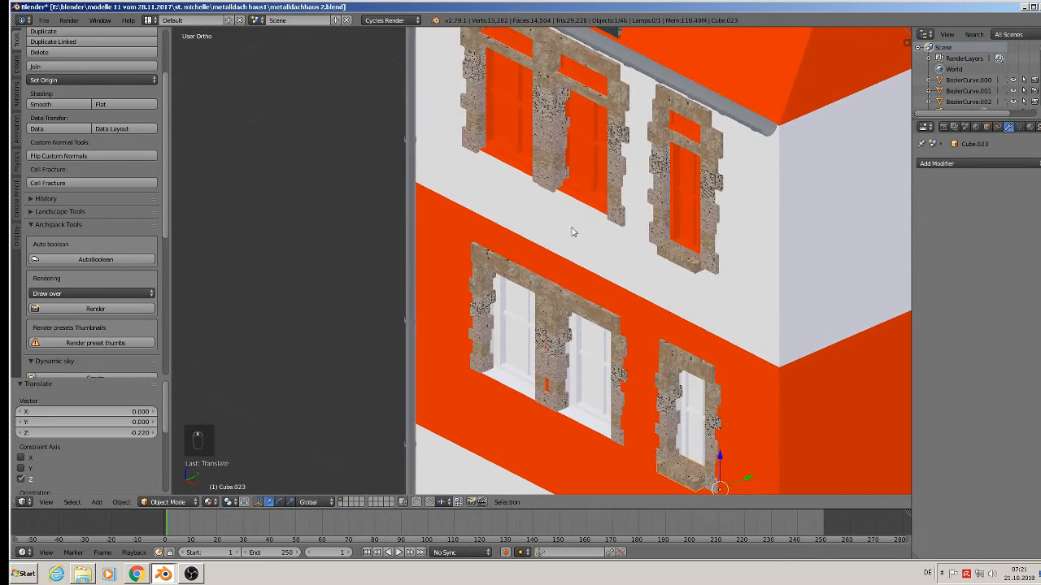
pyautogui.scroll(1, 574, 171)
pyautogui.keyDown('shift'); pyautogui.moveTo(593, 119); pyautogui.dragTo(623, 171, button='middle'); pyautogui.keyUp('shift')
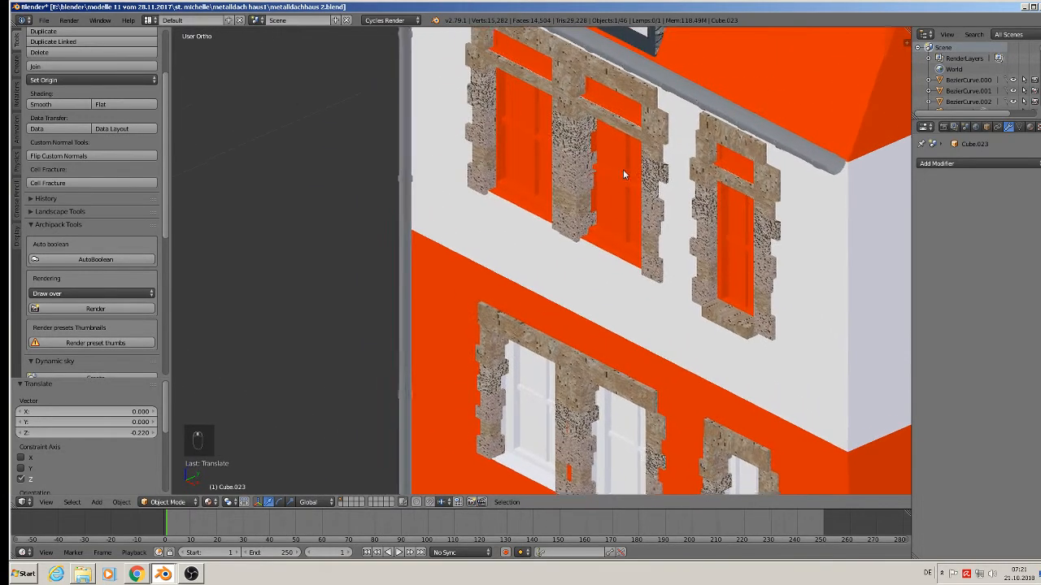
pyautogui.click(614, 79)
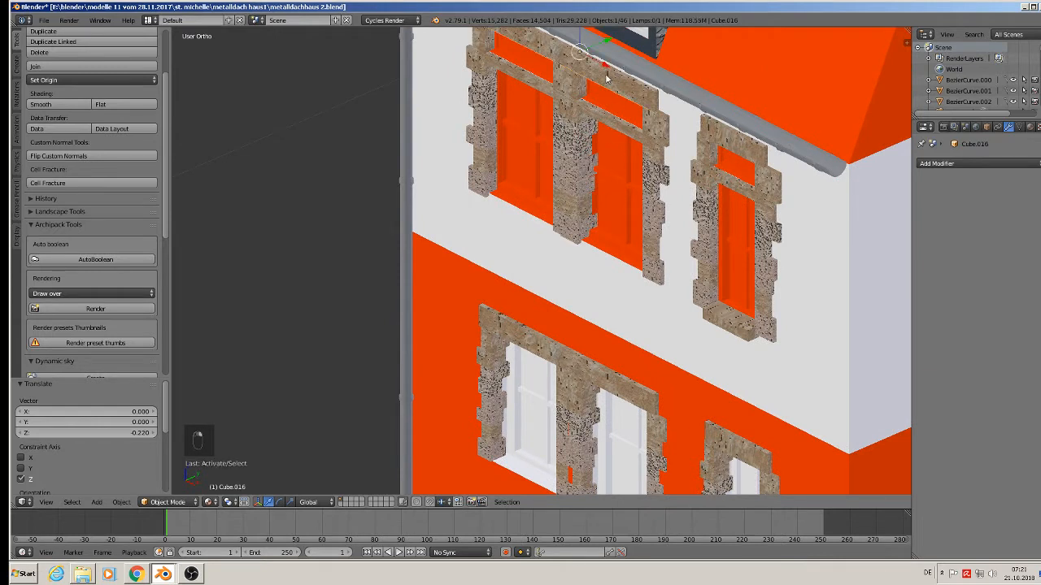
pyautogui.hotkey('shift', 'd')
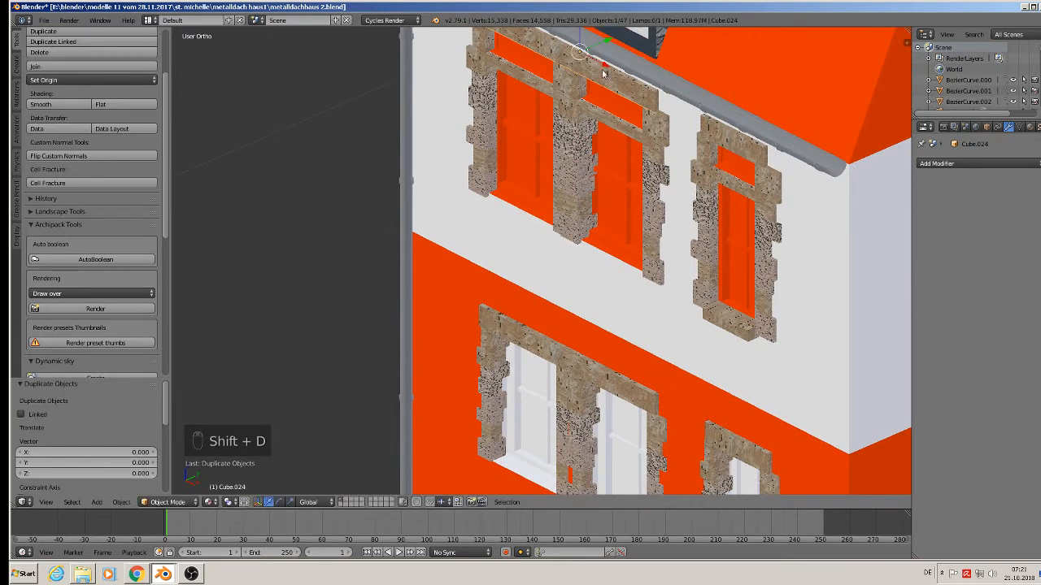
pyautogui.moveTo(583, 42); pyautogui.dragTo(583, 222)
pyautogui.moveTo(583, 222); pyautogui.dragTo(621, 211, button='middle')
# Shrink the copied piece's height into a thin sill and nudge it toward the wall.
pyautogui.press('s')
pyautogui.press('z')
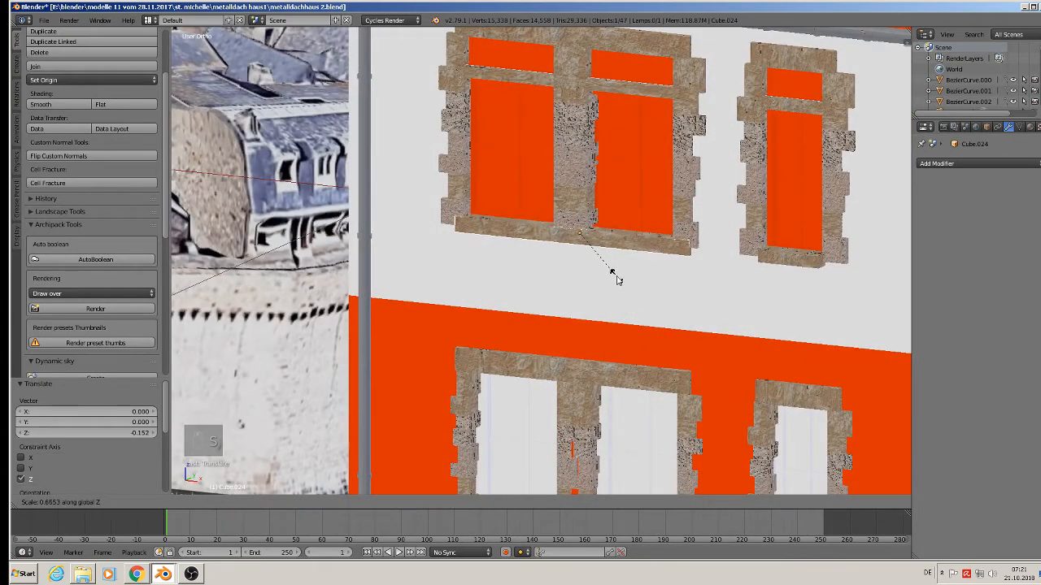
pyautogui.click(608, 263)
pyautogui.moveTo(609, 264); pyautogui.dragTo(557, 287, button='middle')
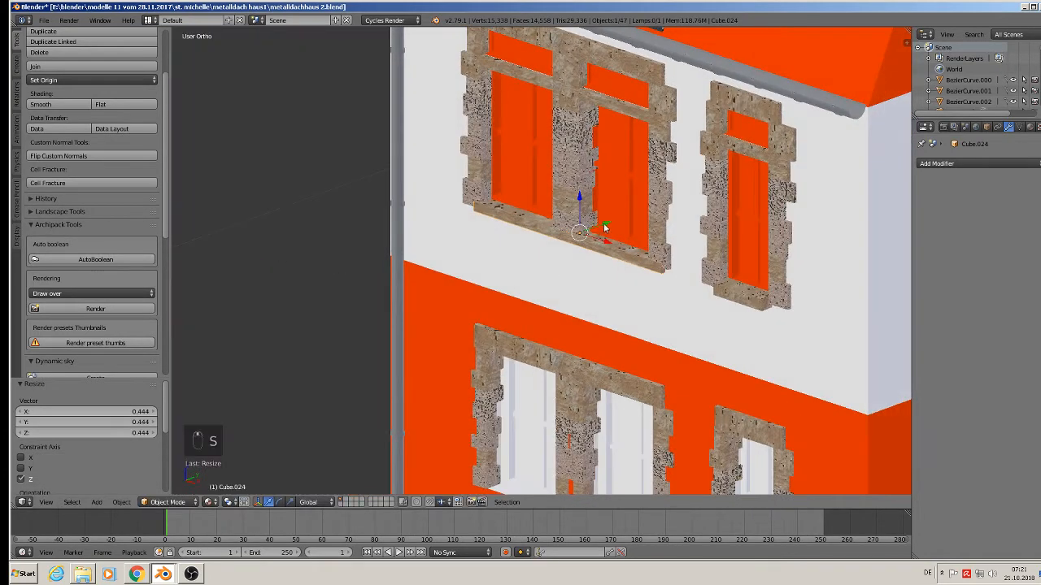
pyautogui.moveTo(604, 228); pyautogui.dragTo(599, 231)
pyautogui.moveTo(599, 232); pyautogui.dragTo(635, 266, button='middle')
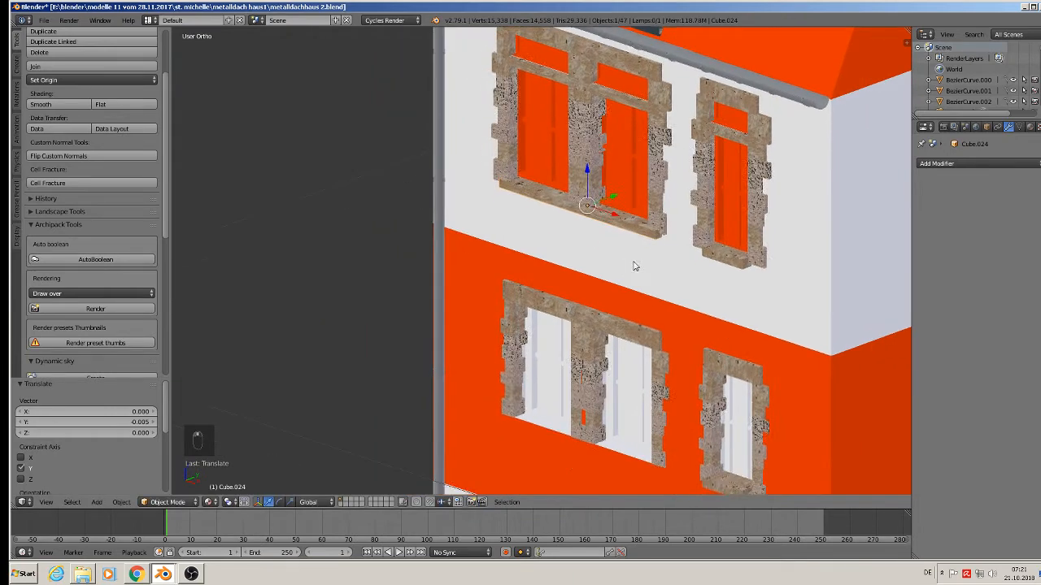
# Copy the thin sill down under the lower double window.
pyautogui.hotkey('shift', 'd')
pyautogui.rightClick(632, 271)
pyautogui.moveTo(592, 171); pyautogui.dragTo(572, 407)
pyautogui.scroll(-2, 571, 405)
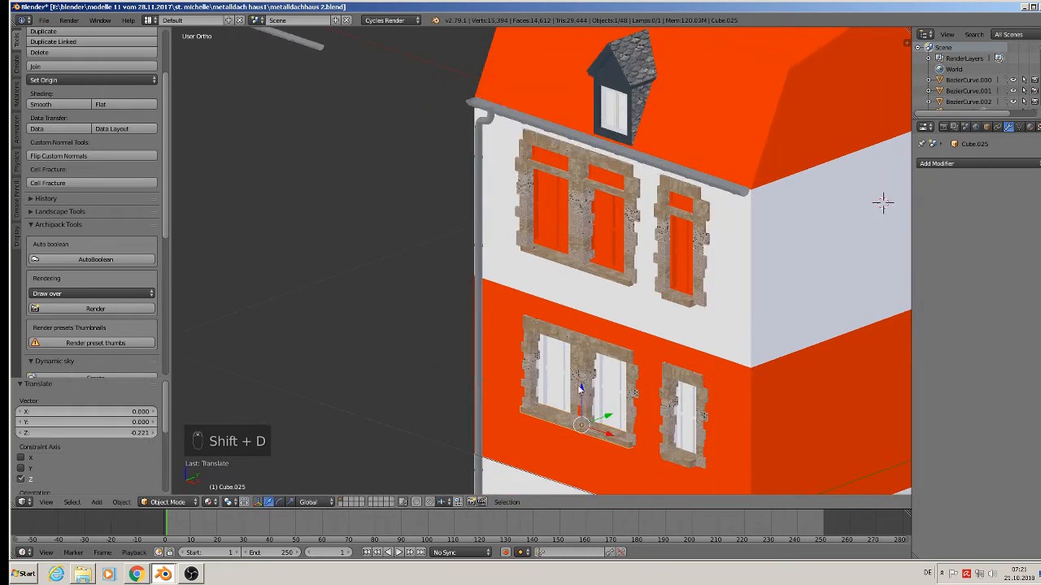
# Deselect everything, centre the whole house in view, and save with File > Save.
pyautogui.press('a')
pyautogui.scroll(-3, 587, 374)
pyautogui.keyDown('shift'); pyautogui.moveTo(571, 325); pyautogui.dragTo(572, 265, button='middle'); pyautogui.keyUp('shift')
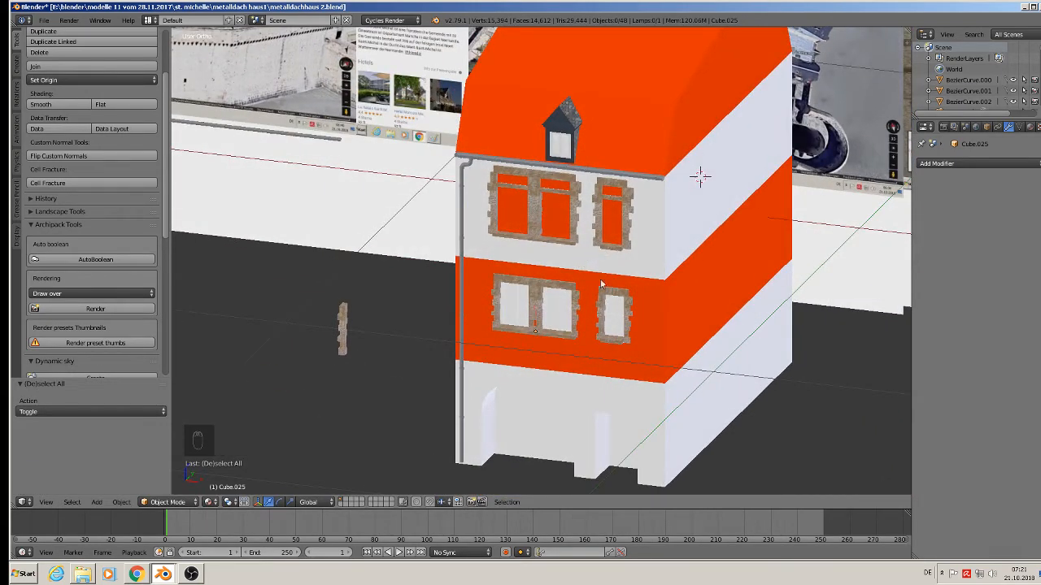
pyautogui.keyDown('shift'); pyautogui.moveTo(499, 286); pyautogui.dragTo(140, 40, button='middle'); pyautogui.keyUp('shift')
pyautogui.click(44, 19)
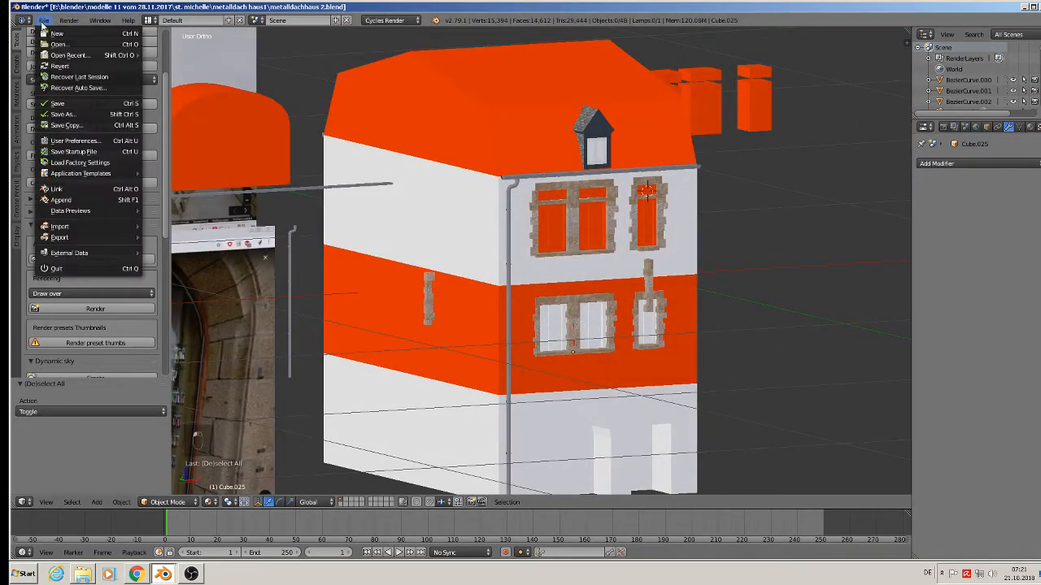
pyautogui.click(55, 107)
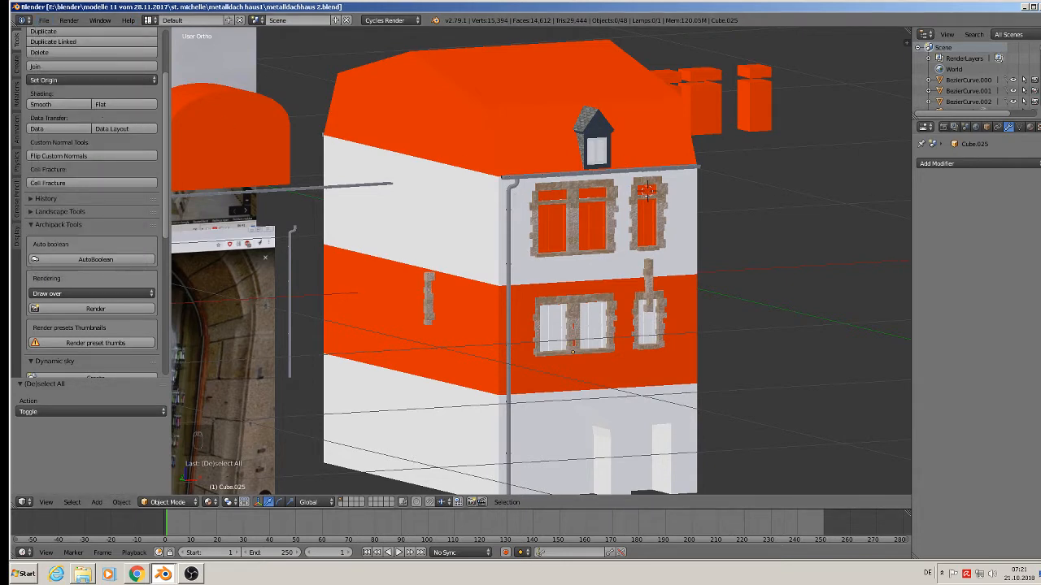
# Add a new material slot to the roof object using the existing 'roof' material.
pyautogui.rightClick(530, 107)
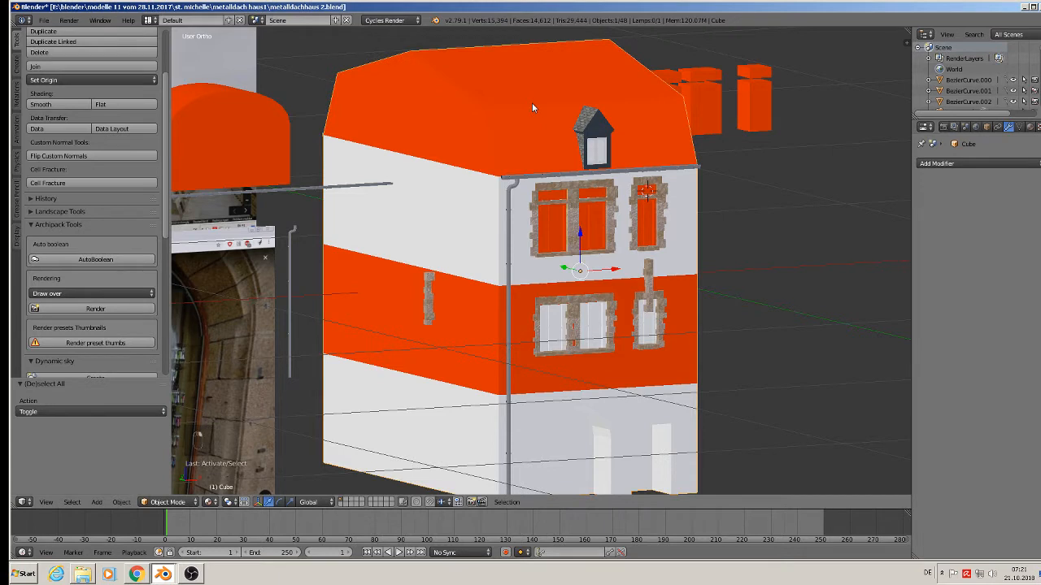
pyautogui.click(1031, 127)
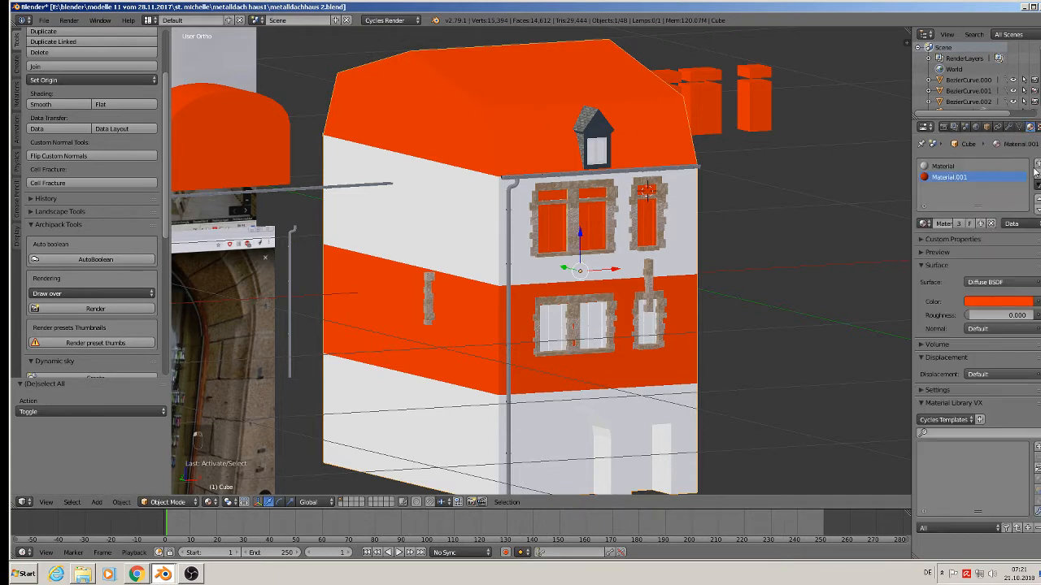
pyautogui.click(1036, 165)
pyautogui.click(923, 223)
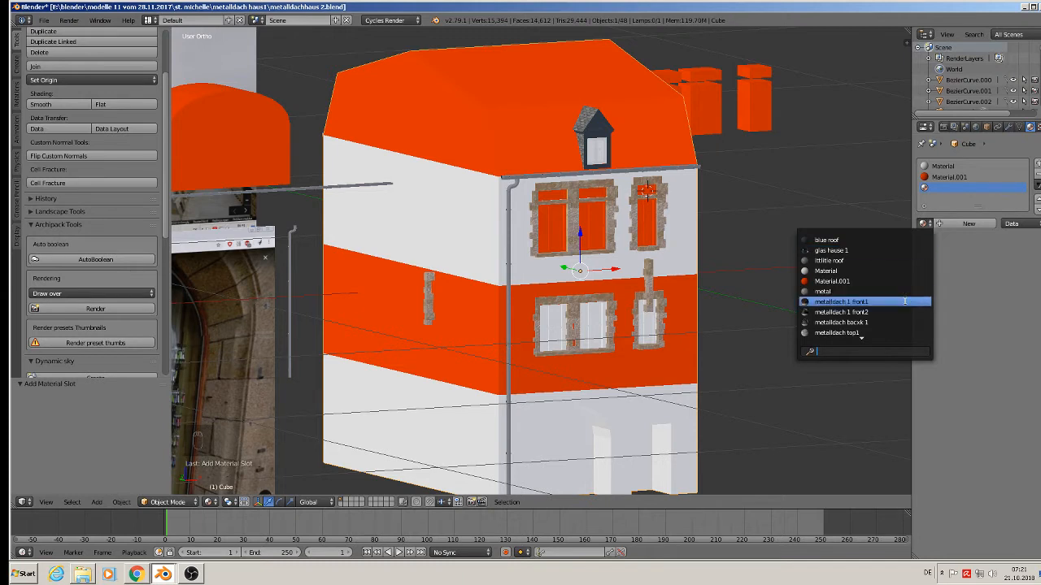
pyautogui.scroll(-9, 905, 301)
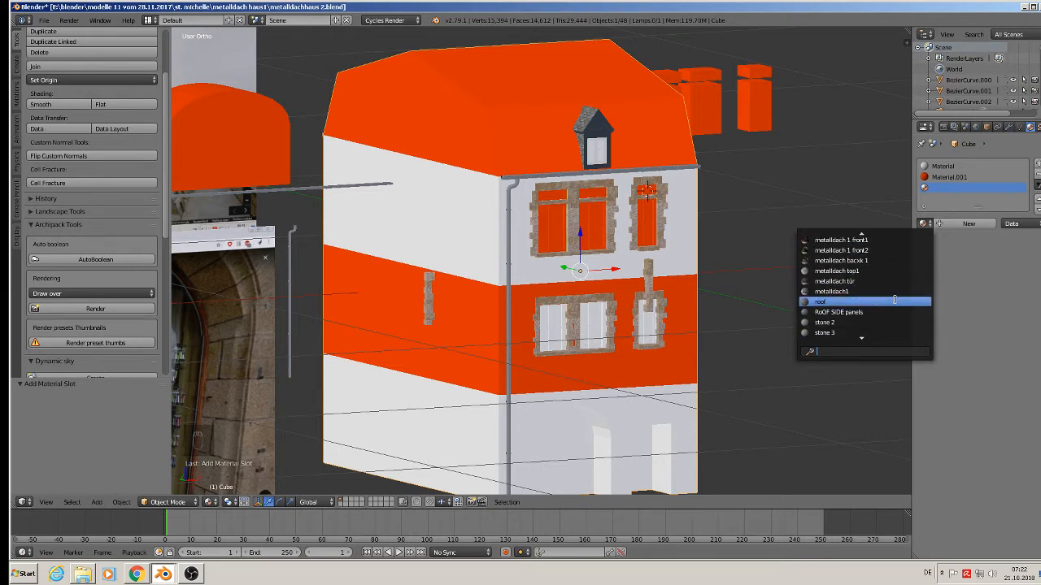
pyautogui.click(903, 301)
# In face select mode with visible-only selection, select the front and opposite roof slopes.
pyautogui.press('Tab')
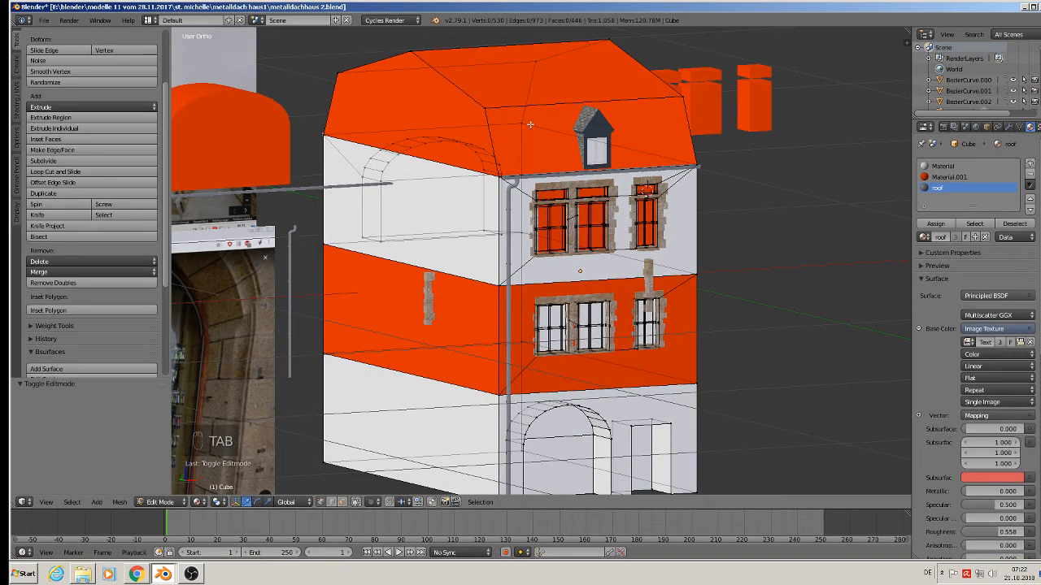
pyautogui.click(343, 503)
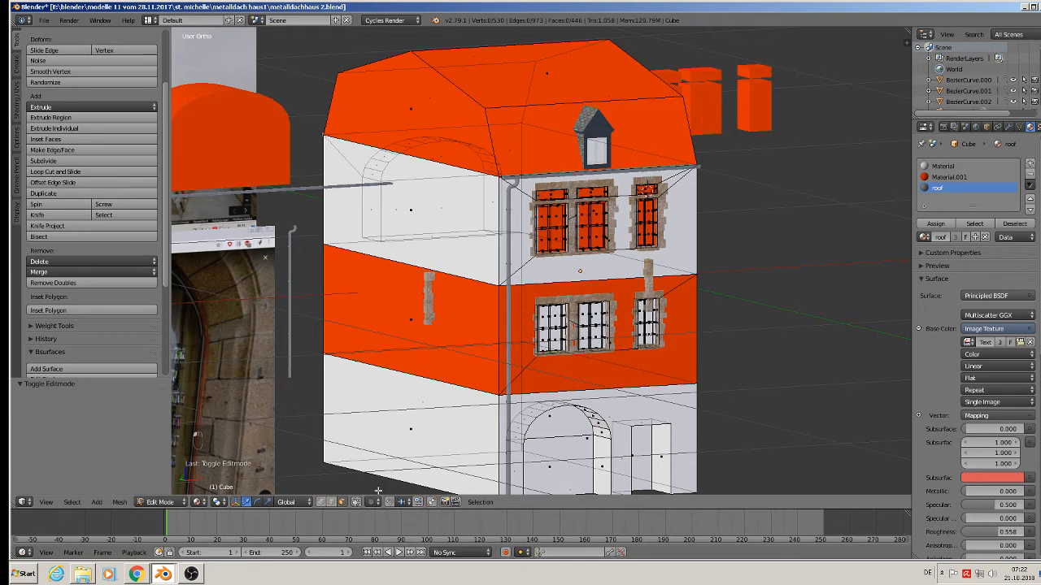
pyautogui.click(356, 503)
pyautogui.rightClick(563, 143)
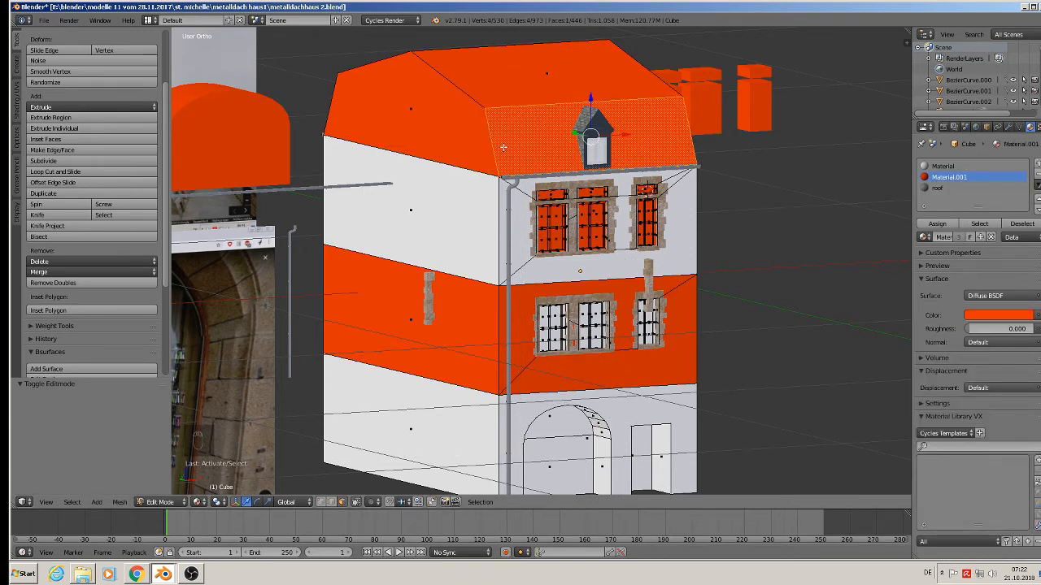
pyautogui.moveTo(504, 154); pyautogui.dragTo(672, 201, button='middle')
pyautogui.keyDown('shift'); pyautogui.rightClick(383, 296); pyautogui.keyUp('shift')
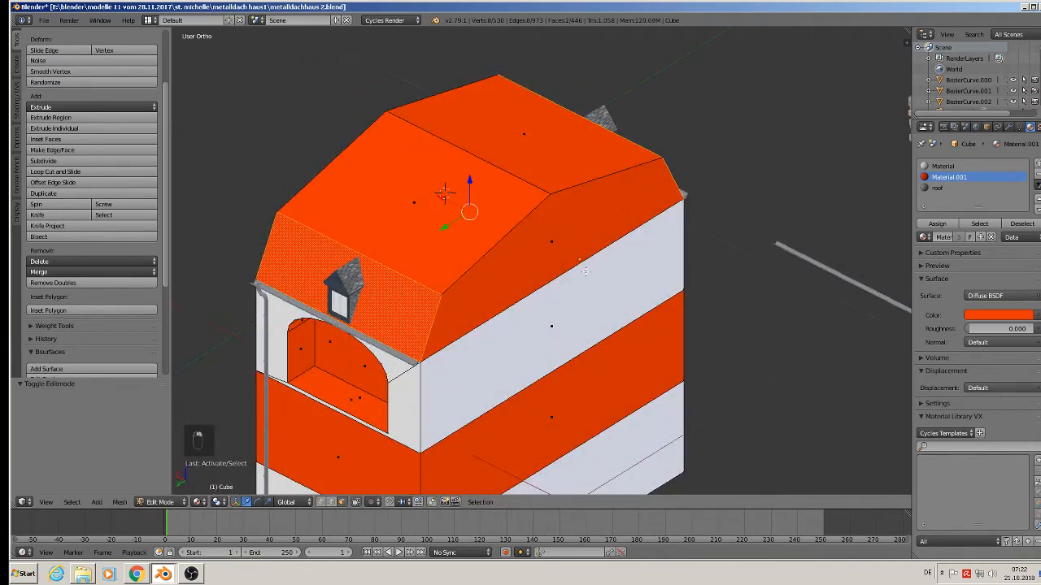
# Project the slopes' UVs from front view and assign them the 'roof' material.
pyautogui.moveTo(808, 215); pyautogui.dragTo(636, 214, button='middle')
pyautogui.press('KP_1')
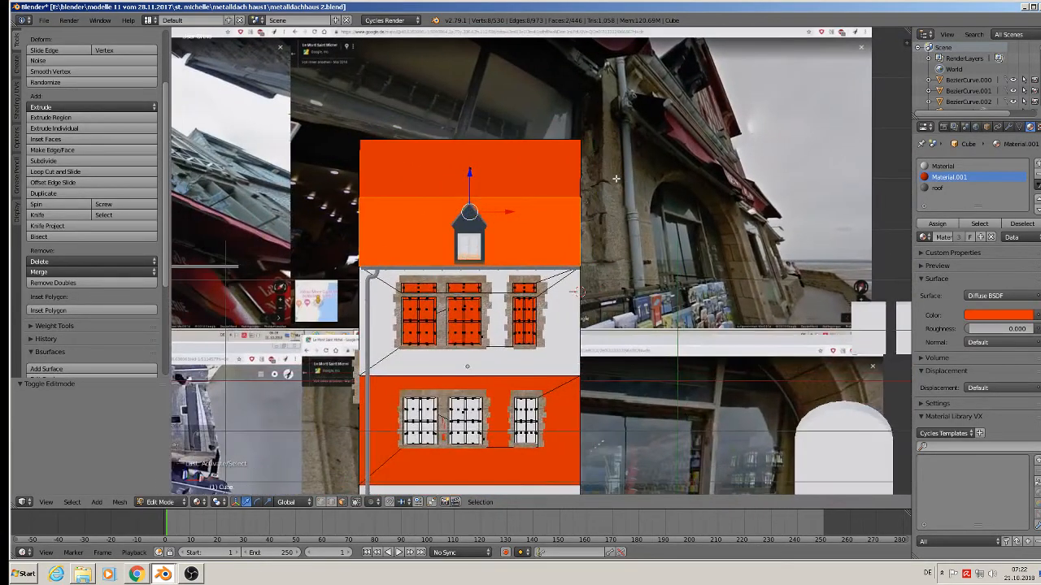
pyautogui.press('u')
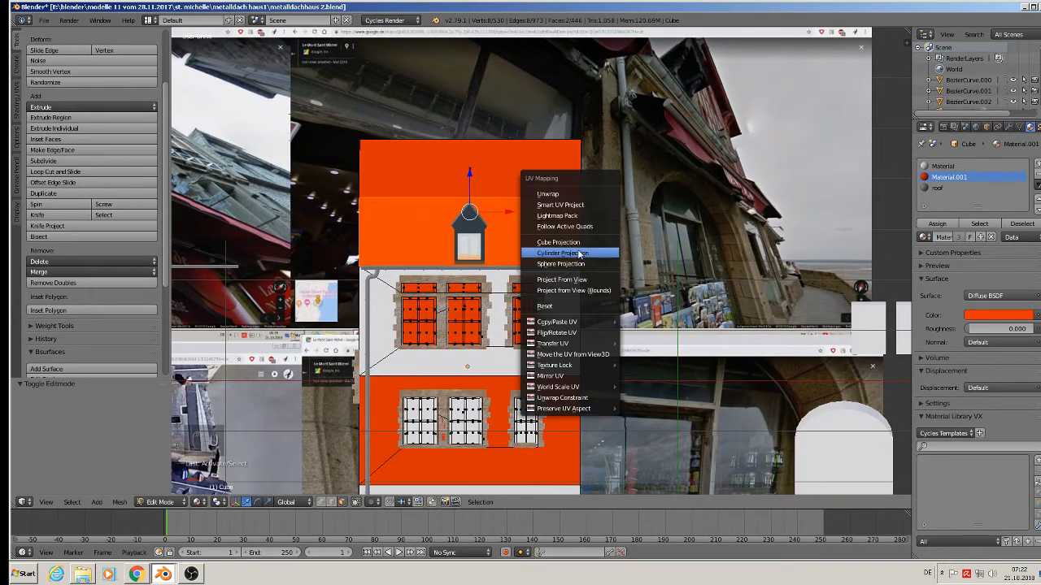
pyautogui.click(577, 280)
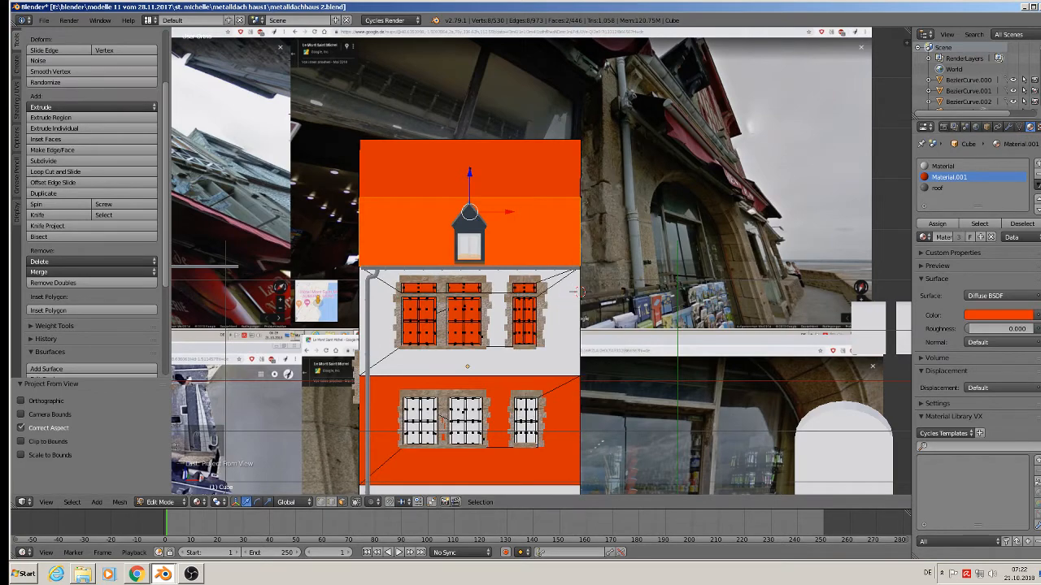
pyautogui.click(937, 188)
pyautogui.click(936, 224)
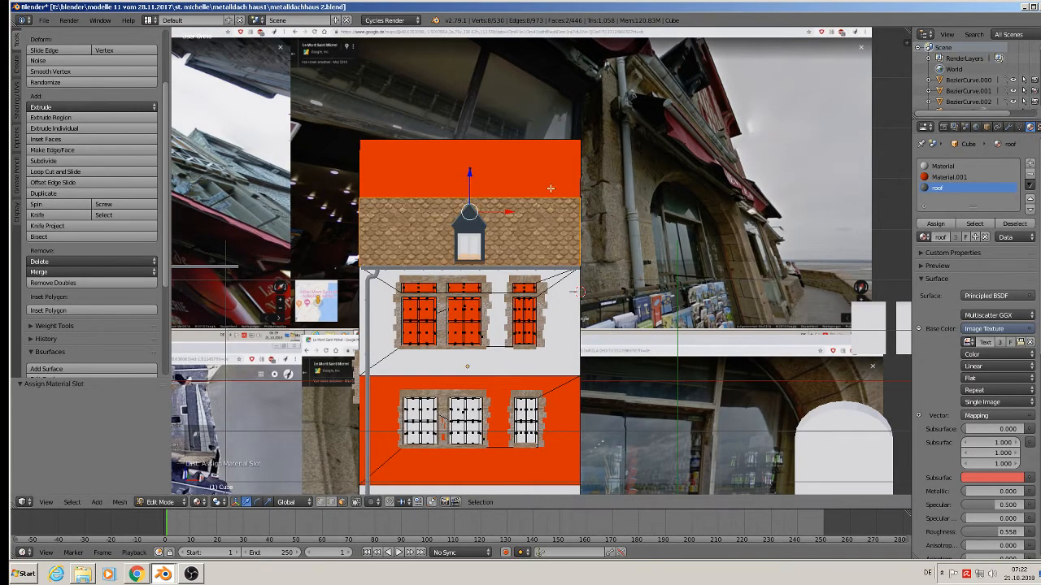
# Select the two upper roof faces, project their UVs from view, and assign 'roof'.
pyautogui.moveTo(551, 188); pyautogui.dragTo(601, 206, button='middle')
pyautogui.press('Tab')
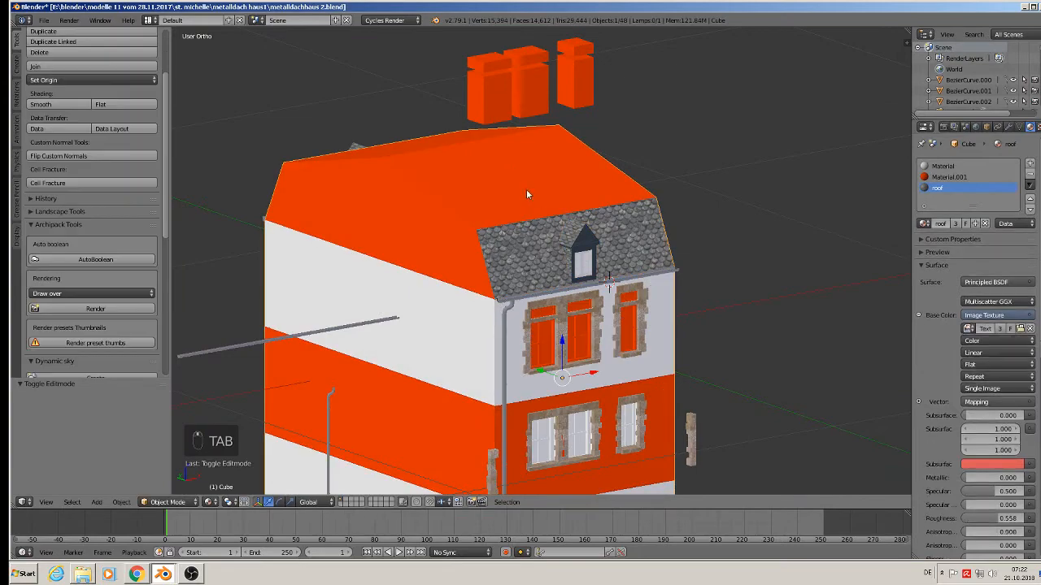
pyautogui.press('Tab')
pyautogui.rightClick(530, 195)
pyautogui.moveTo(514, 174); pyautogui.dragTo(483, 198, button='middle')
pyautogui.keyDown('shift'); pyautogui.rightClick(374, 147); pyautogui.keyUp('shift')
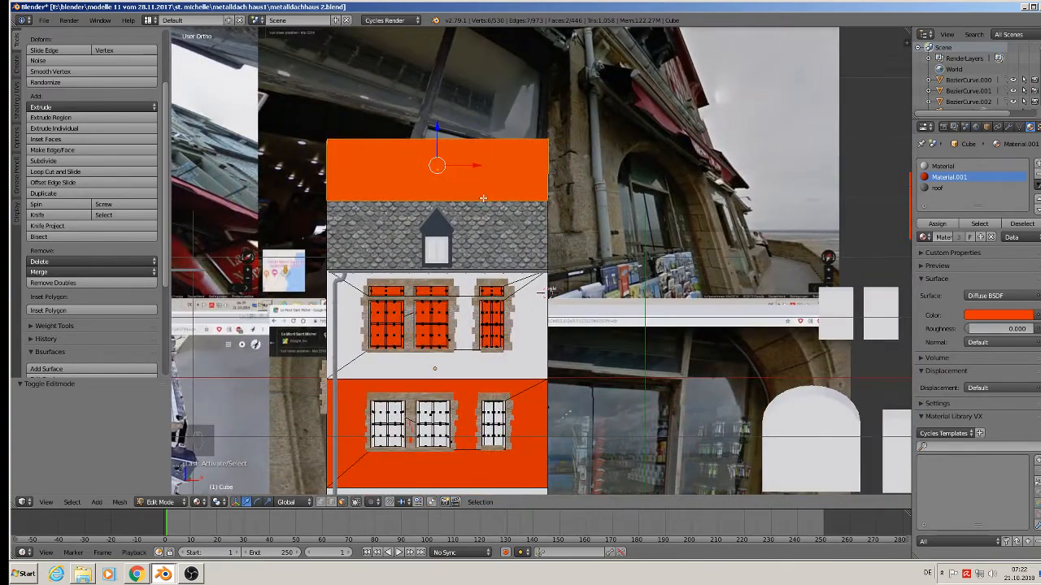
pyautogui.press('u')
pyautogui.click(483, 203)
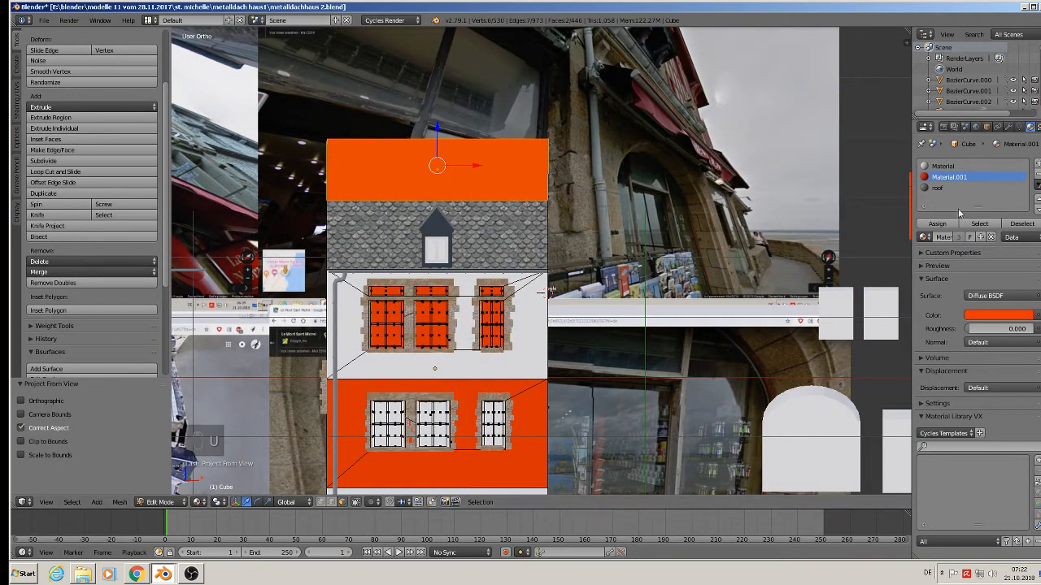
pyautogui.click(936, 189)
pyautogui.click(935, 224)
pyautogui.press('Tab')
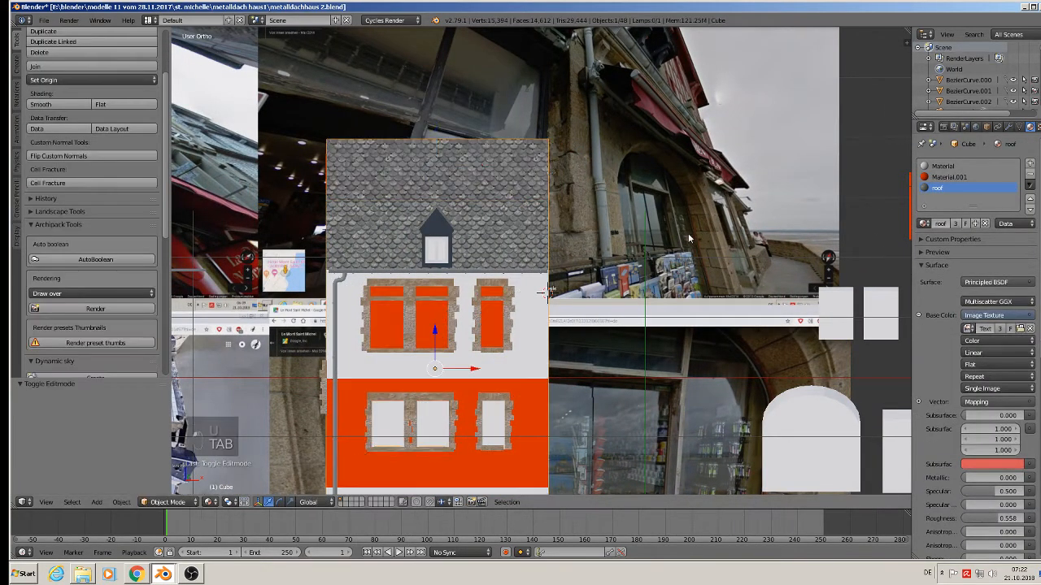
pyautogui.moveTo(432, 328); pyautogui.dragTo(523, 243, button='middle')
# In edit mode, re-project the UVs of the right-hand roof face.
pyautogui.press('Tab')
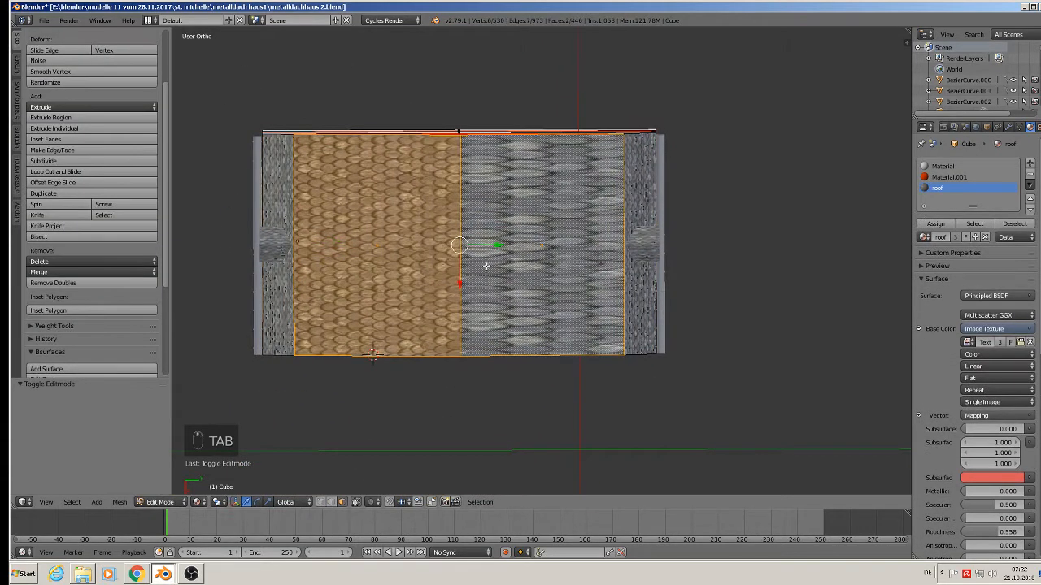
pyautogui.rightClick(537, 246)
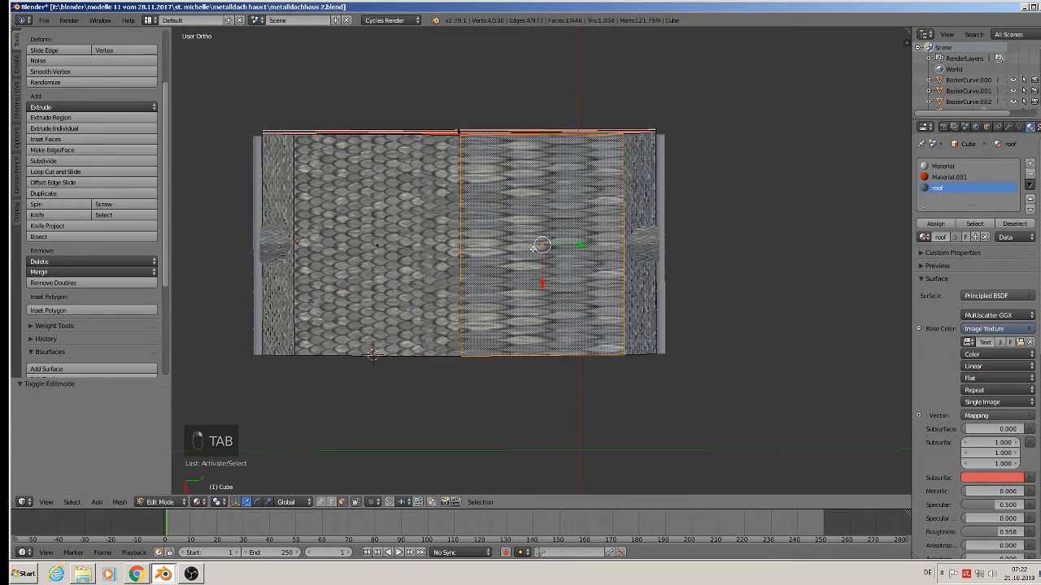
pyautogui.press('u')
pyautogui.click(534, 248)
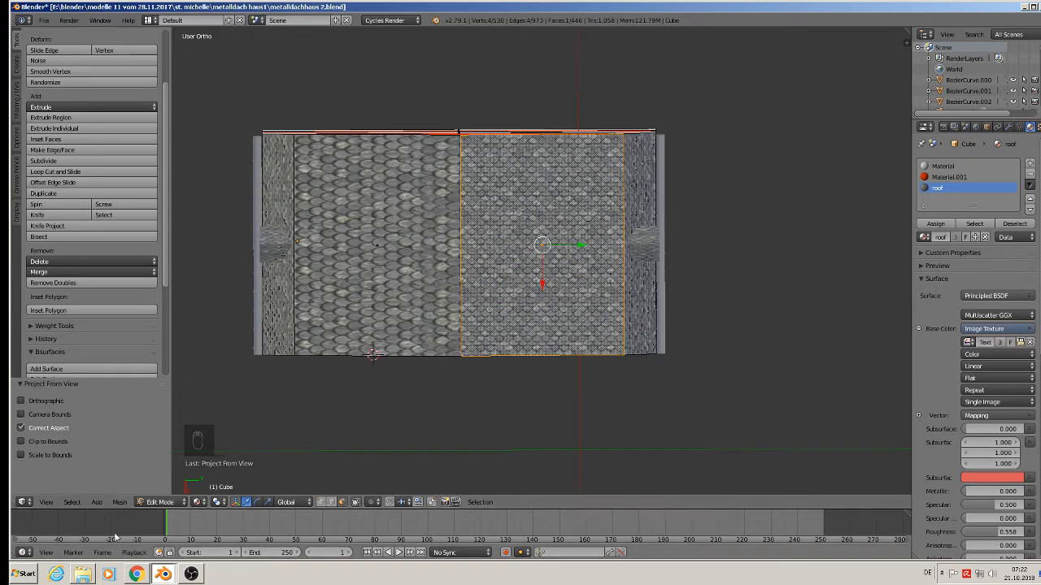
# Turn the timeline area into a Node Editor and UV/Image Editor, then rotate the roof UVs 90°.
pyautogui.click(25, 552)
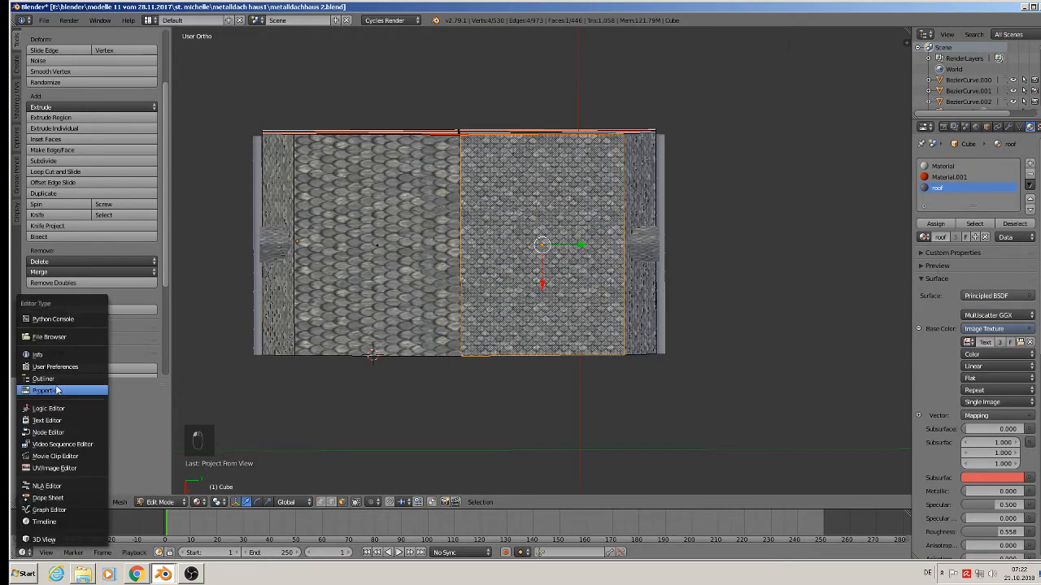
pyautogui.click(50, 432)
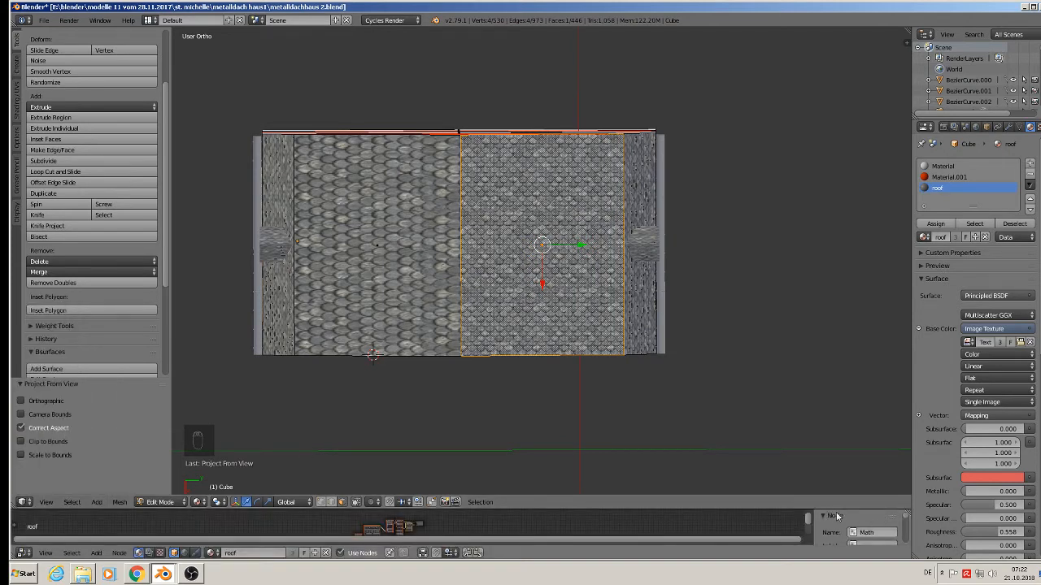
pyautogui.moveTo(838, 510); pyautogui.dragTo(544, 370)
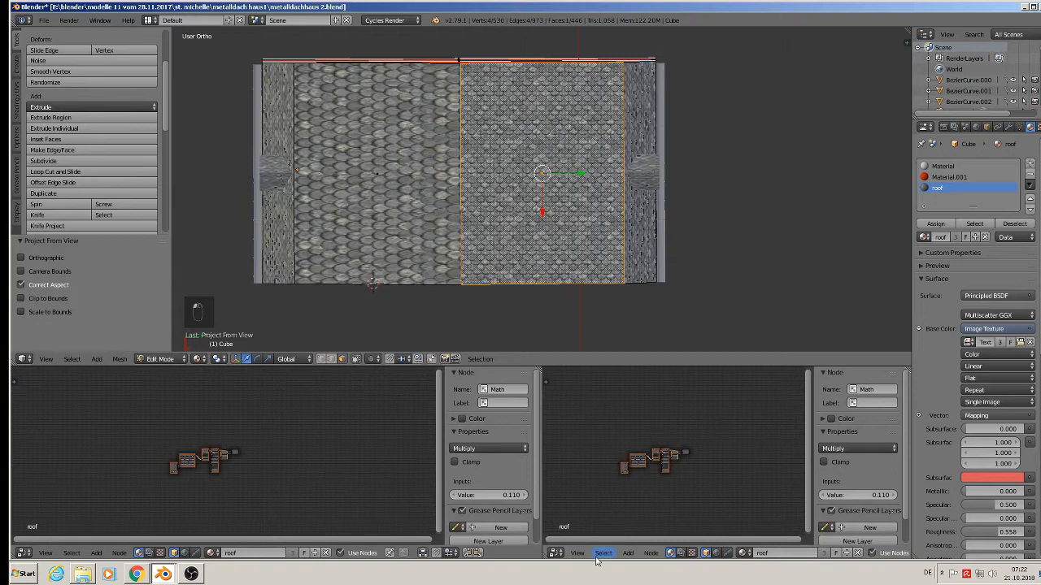
pyautogui.click(556, 553)
pyautogui.click(584, 469)
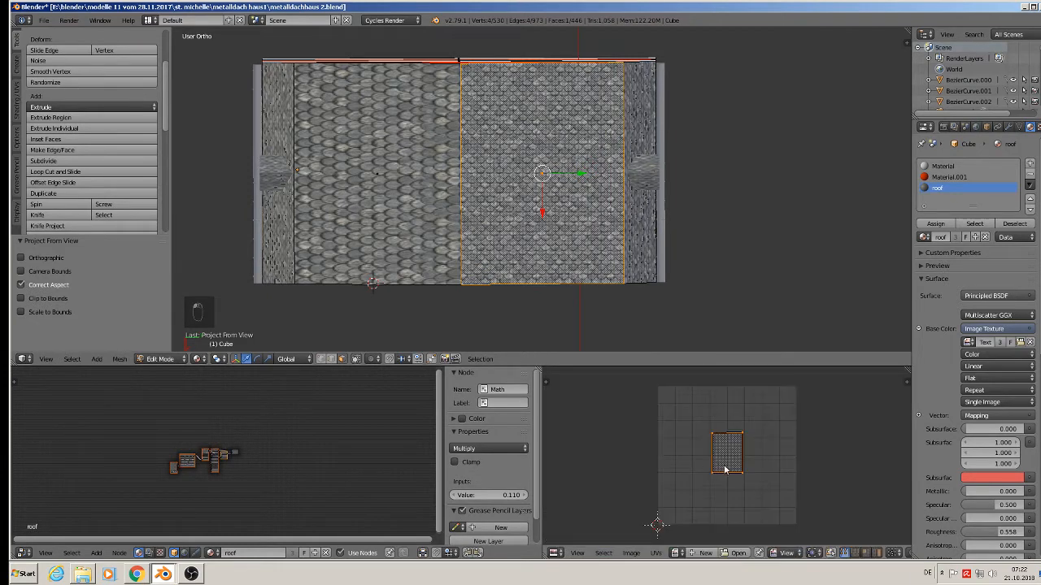
pyautogui.write('r')
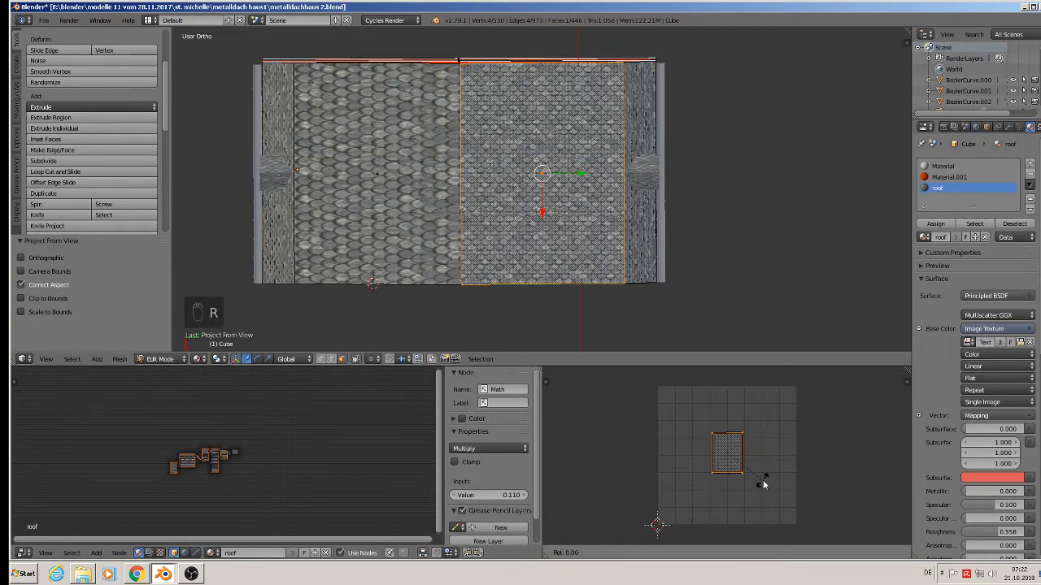
pyautogui.write('90')
pyautogui.click(764, 484)
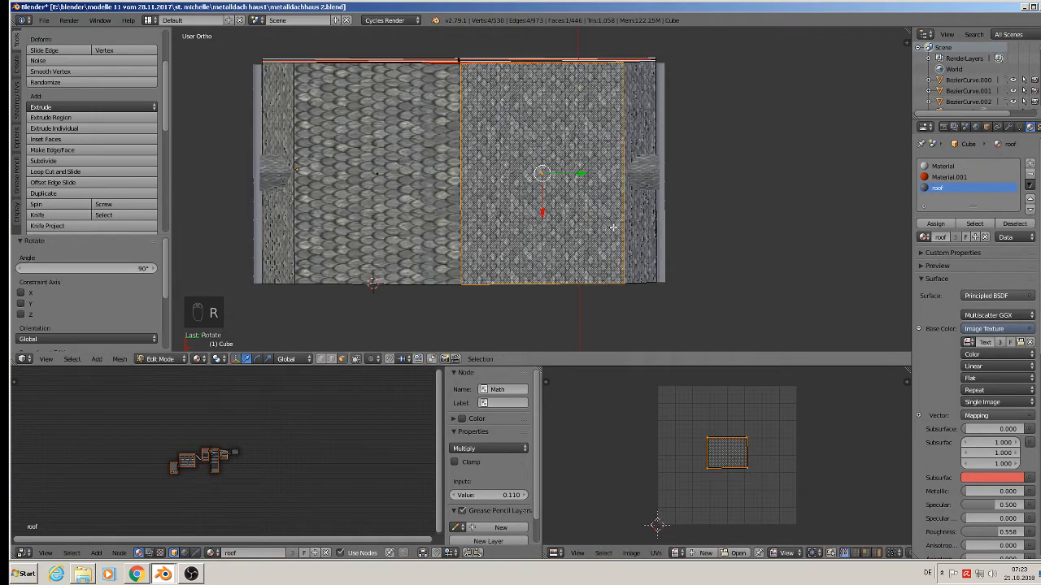
# Select the left roof face and scale up its UVs.
pyautogui.moveTo(649, 288); pyautogui.dragTo(727, 333, button='middle')
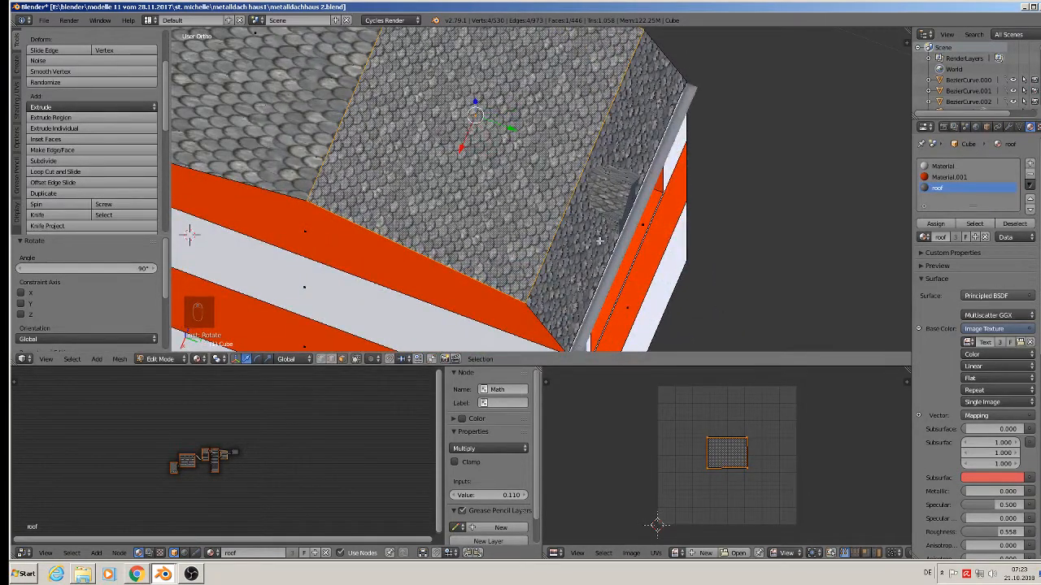
pyautogui.scroll(-2, 431, 118)
pyautogui.keyDown('shift'); pyautogui.moveTo(349, 65); pyautogui.dragTo(433, 130, button='middle'); pyautogui.keyUp('shift')
pyautogui.rightClick(432, 130)
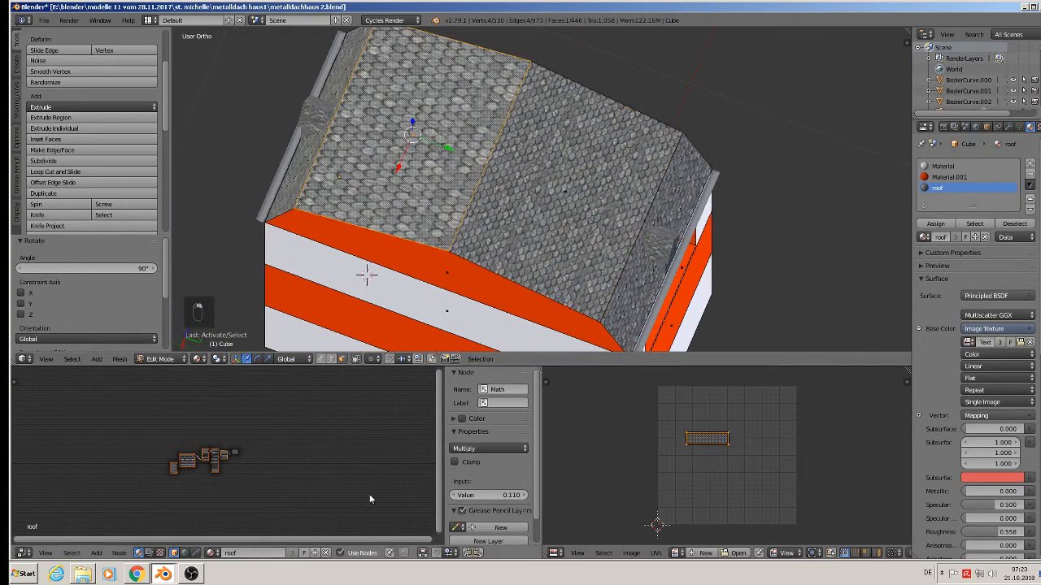
pyautogui.press('s')
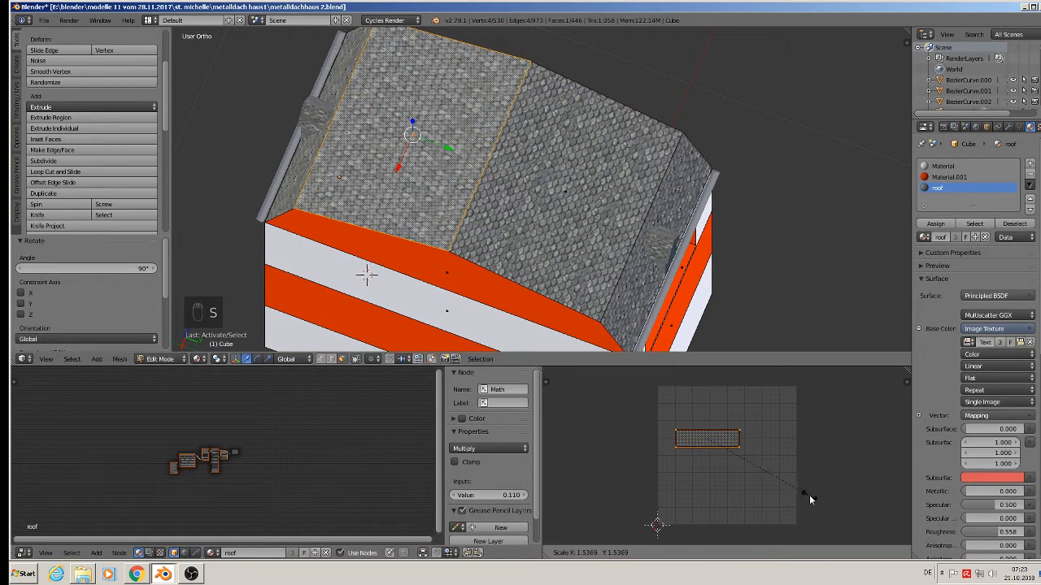
pyautogui.click(814, 502)
# Project the side roof slope's UVs from view and rotate them -90°, then return to object mode.
pyautogui.moveTo(523, 260); pyautogui.dragTo(506, 170, button='middle')
pyautogui.press('Tab')
pyautogui.press('Tab')
pyautogui.press('u')
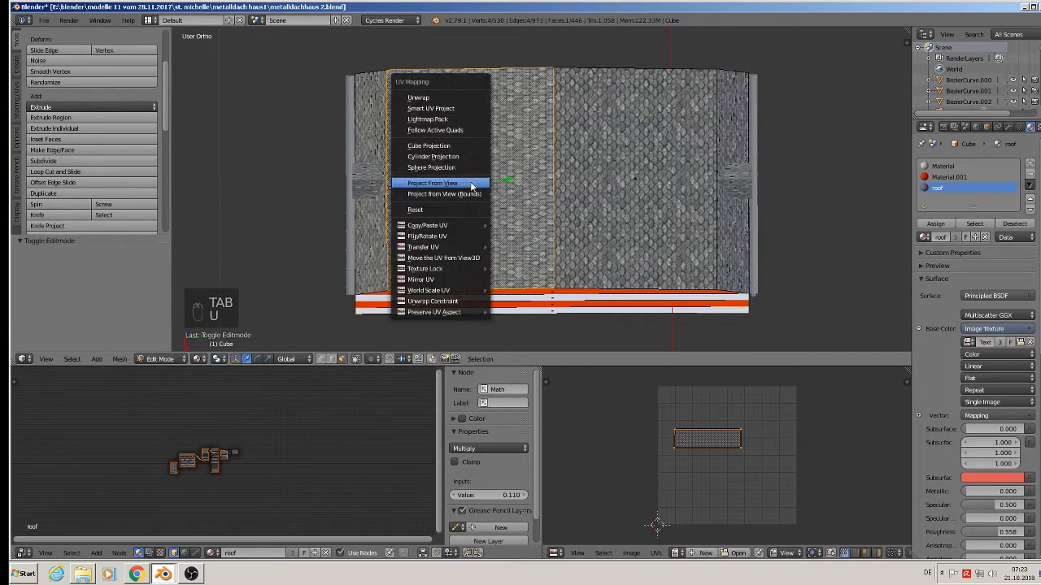
pyautogui.click(475, 182)
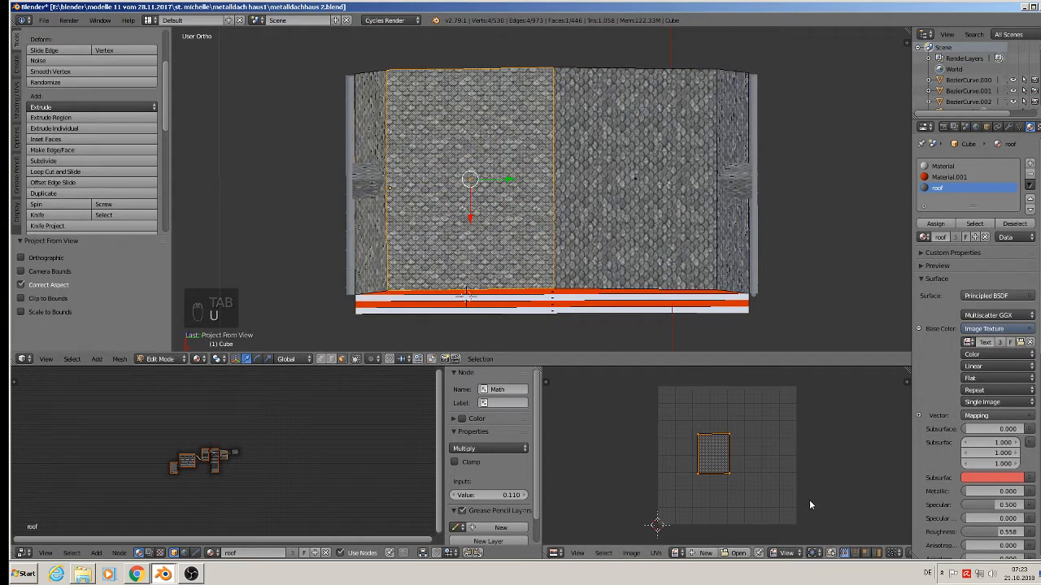
pyautogui.write('r')
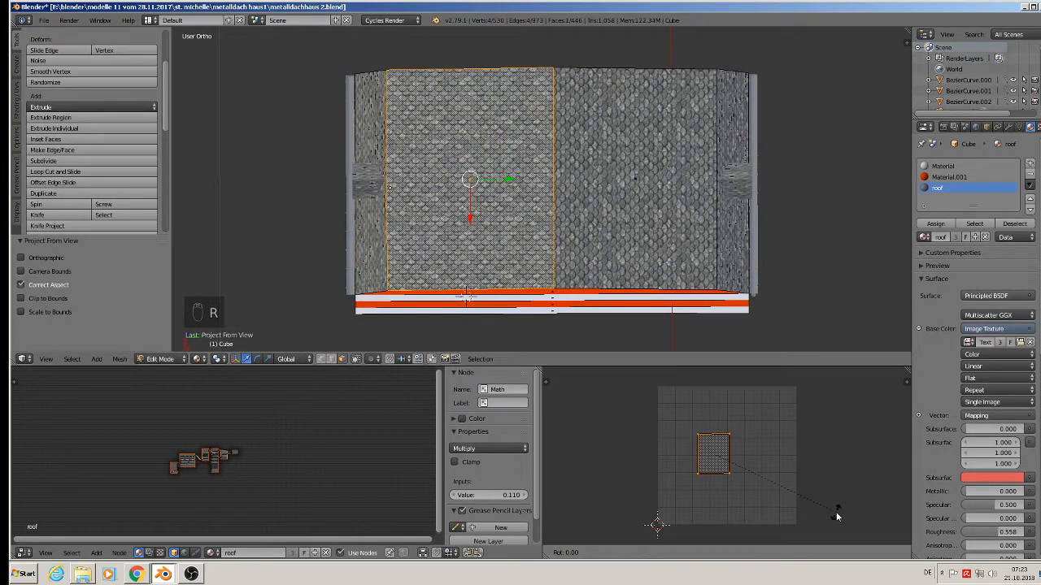
pyautogui.write('-90')
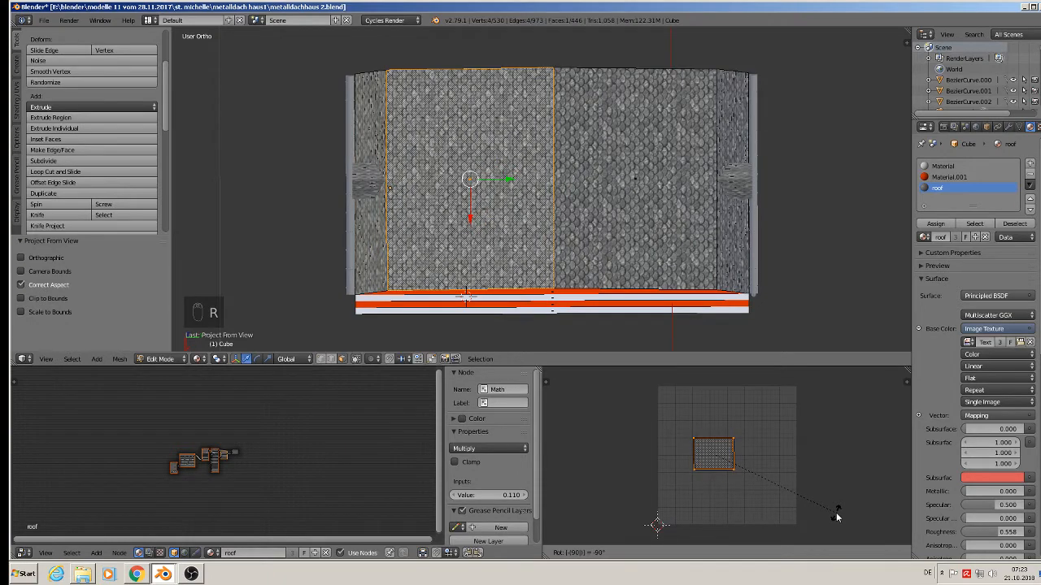
pyautogui.press('Return')
pyautogui.press('Tab')
pyautogui.moveTo(727, 268); pyautogui.dragTo(742, 191, button='middle')
pyautogui.moveTo(647, 161); pyautogui.dragTo(700, 246, button='middle')
pyautogui.moveTo(561, 244); pyautogui.dragTo(529, 201, button='middle')
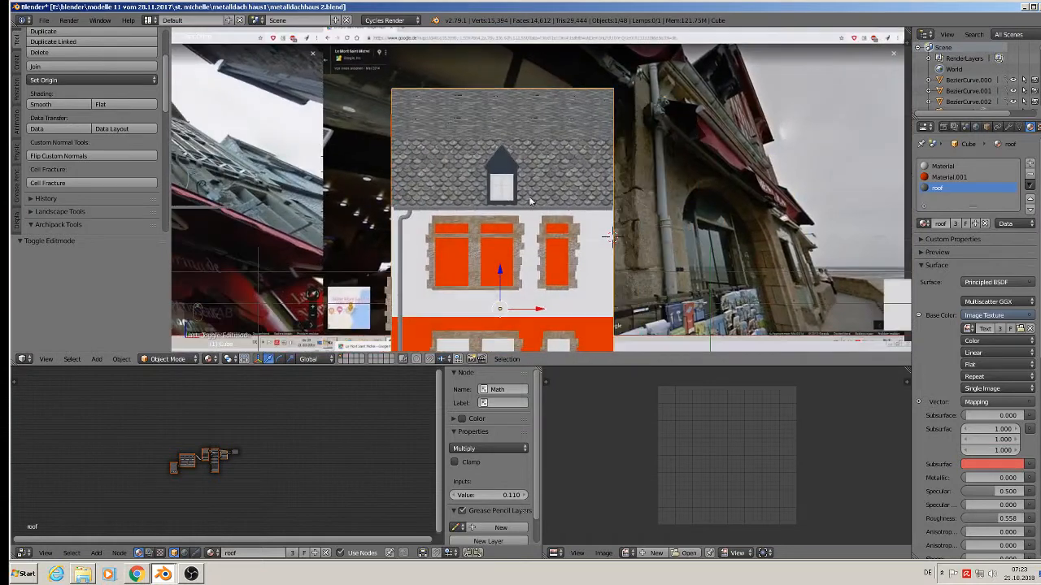
# Save the scene as metalldachhaus 3.blend.
pyautogui.click(44, 19)
pyautogui.click(61, 109)
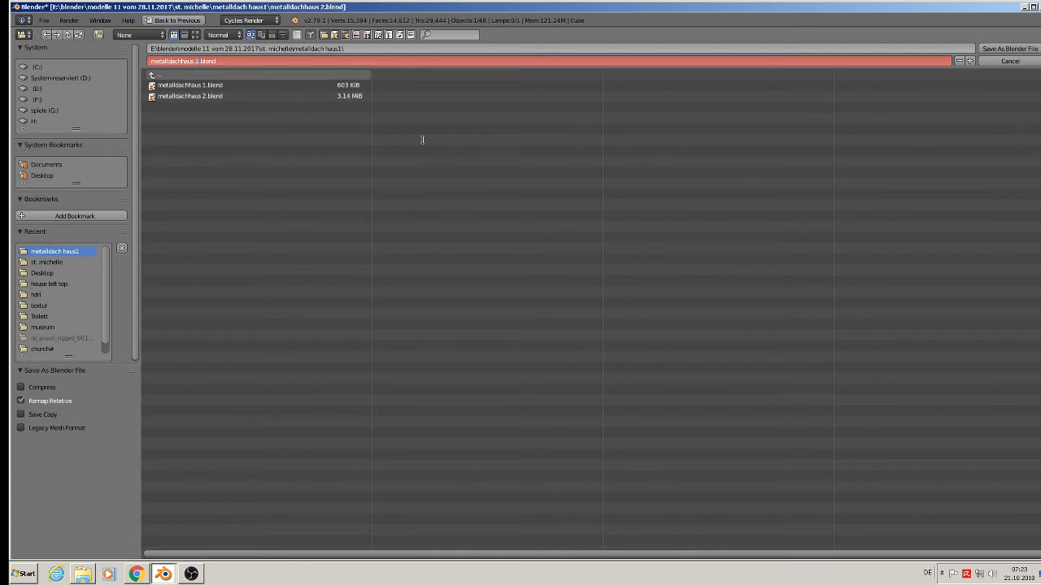
pyautogui.click(1009, 48)
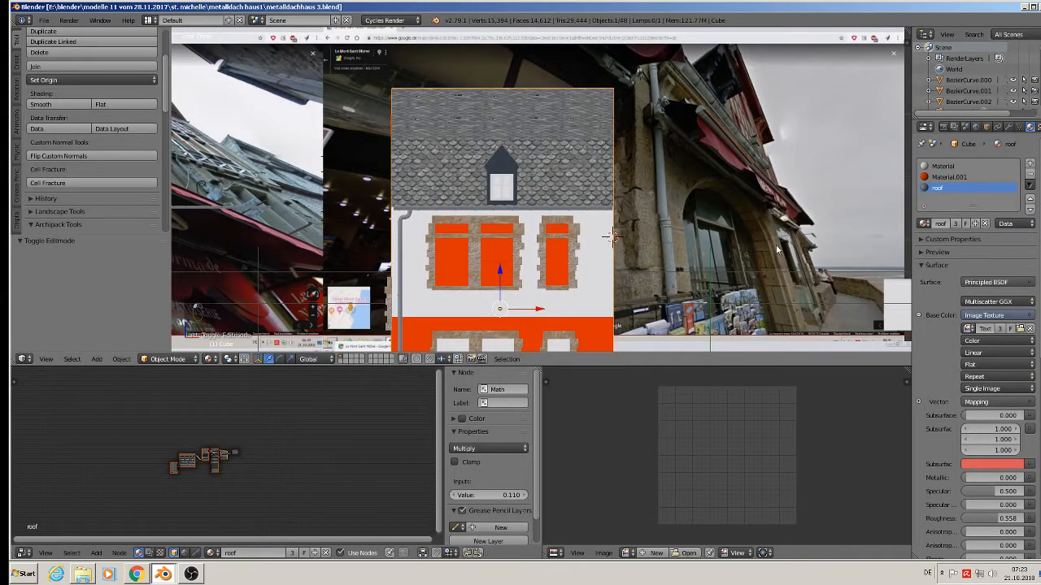
# Zoom and orbit around the orange facade to inspect the house.
pyautogui.keyDown('shift'); pyautogui.moveTo(575, 245); pyautogui.dragTo(613, 144, button='middle'); pyautogui.keyUp('shift')
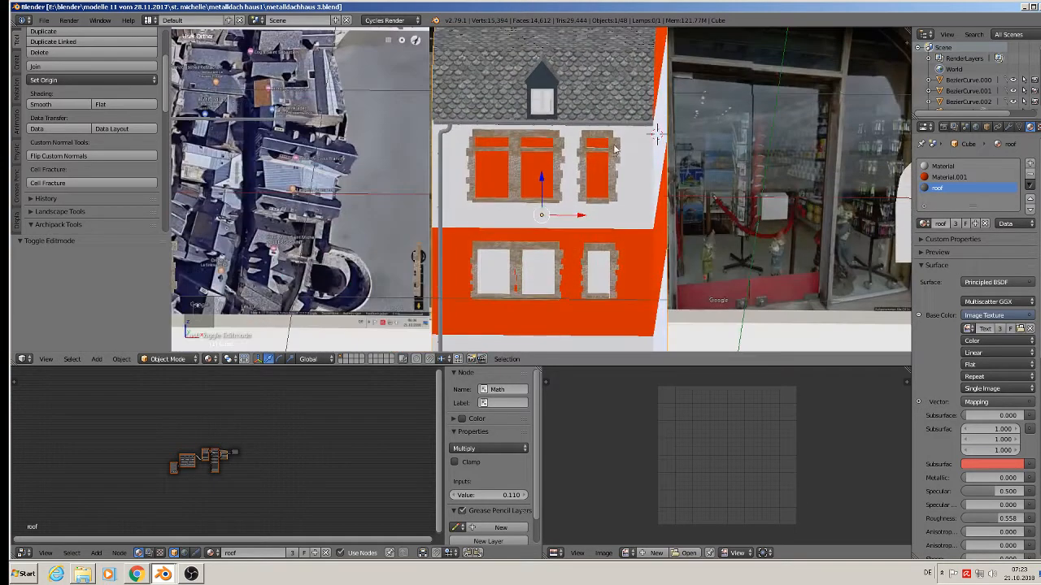
pyautogui.scroll(-3, 594, 163)
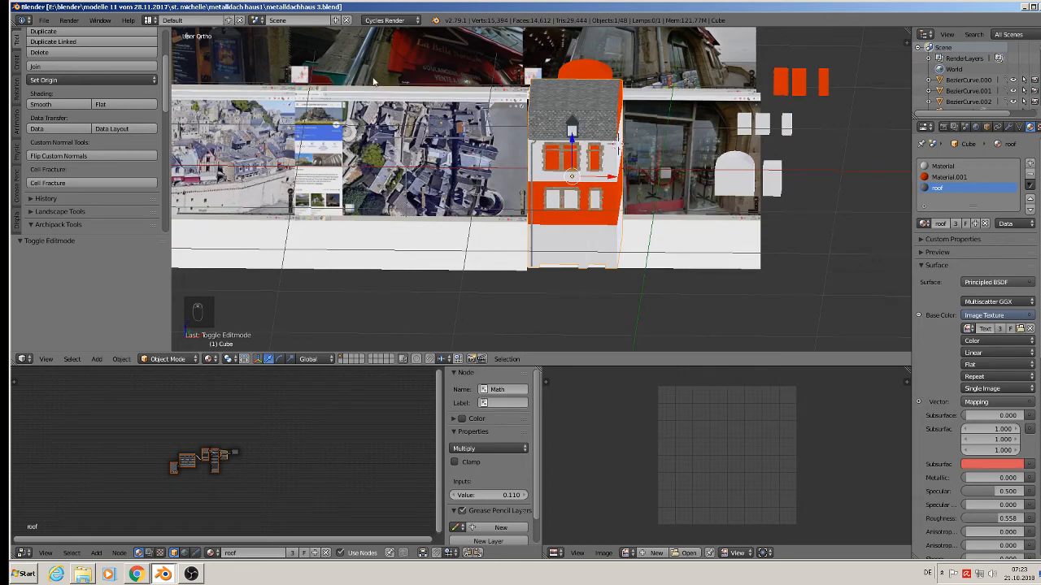
pyautogui.scroll(8, 374, 81)
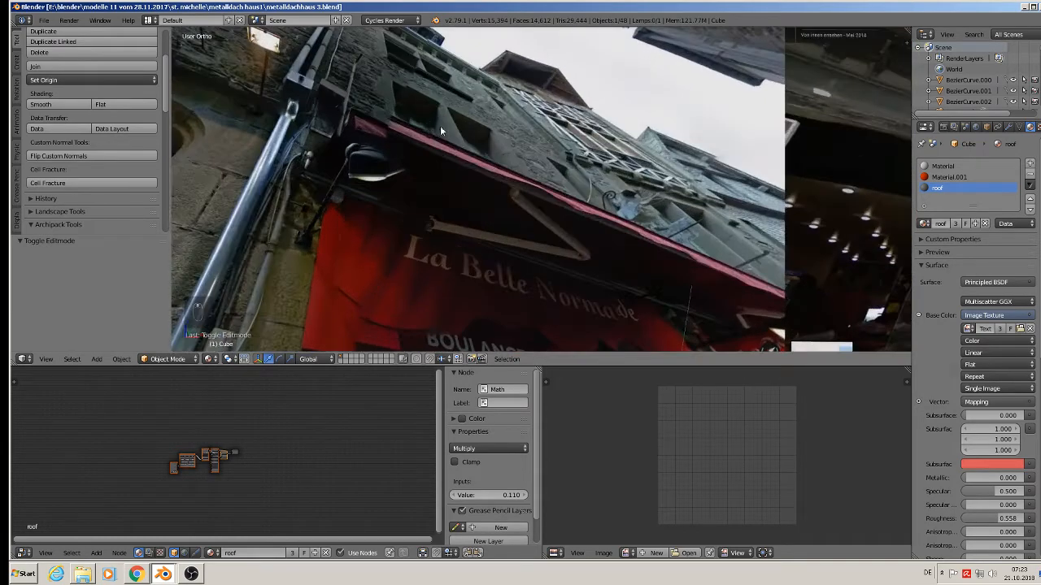
pyautogui.scroll(-5, 488, 187)
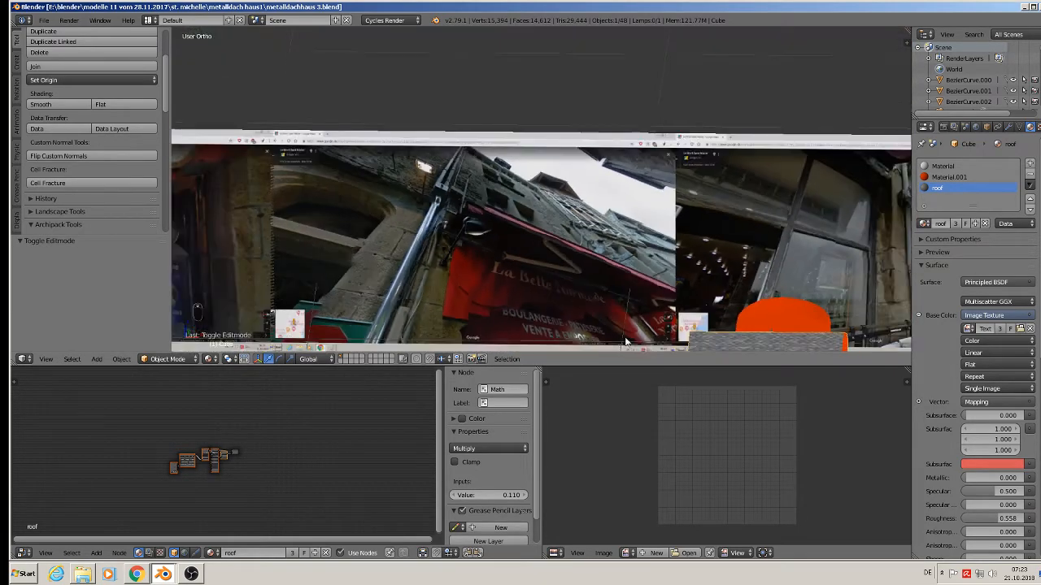
pyautogui.keyDown('shift'); pyautogui.moveTo(646, 262); pyautogui.dragTo(488, 282, button='middle'); pyautogui.keyUp('shift')
pyautogui.scroll(3, 522, 189)
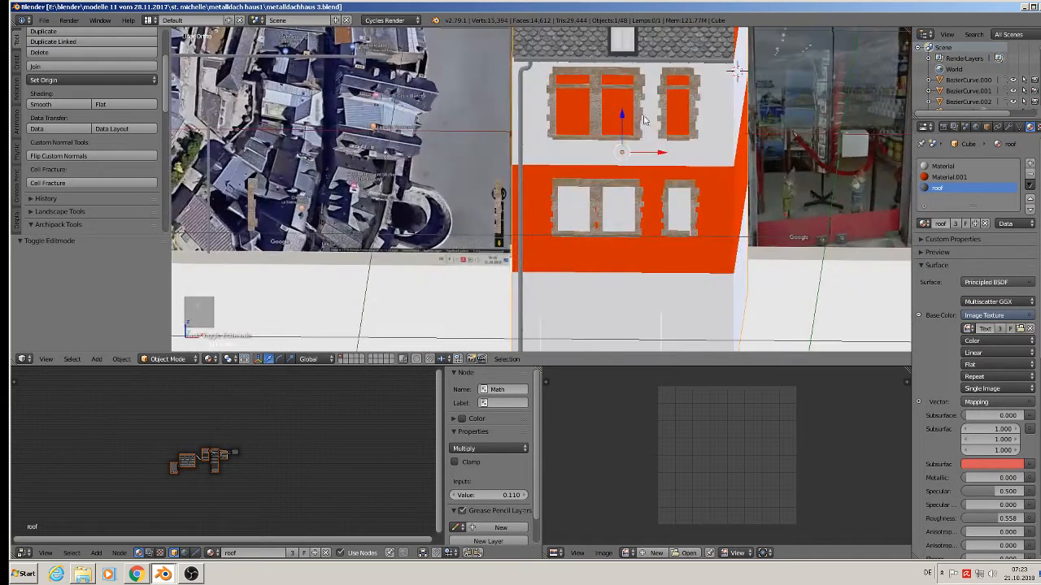
pyautogui.scroll(2, 589, 118)
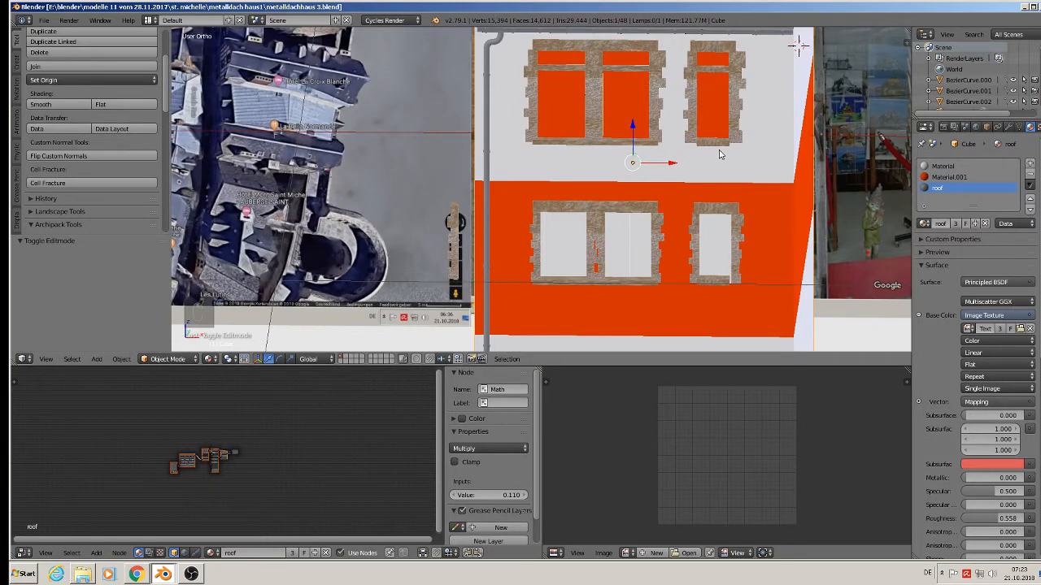
pyautogui.moveTo(744, 186); pyautogui.dragTo(733, 193, button='middle')
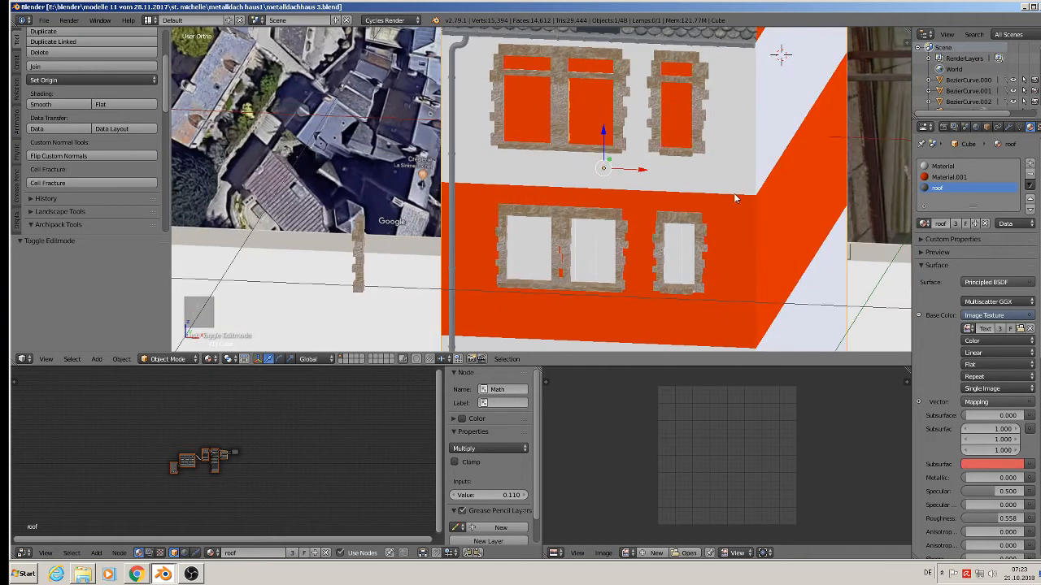
# Add a new material slot holding the glas hause 1 material.
pyautogui.click(1030, 163)
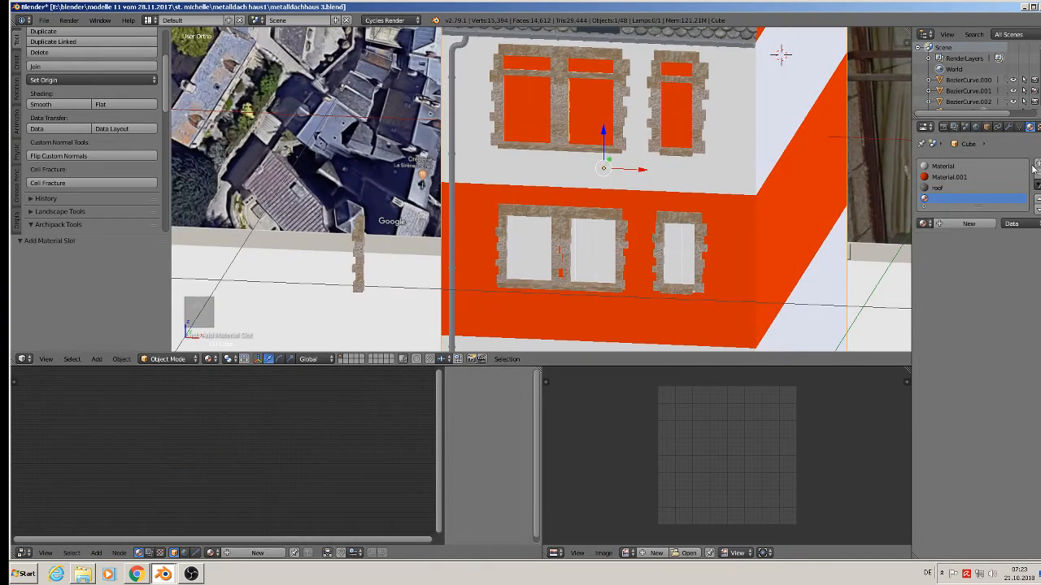
pyautogui.click(926, 224)
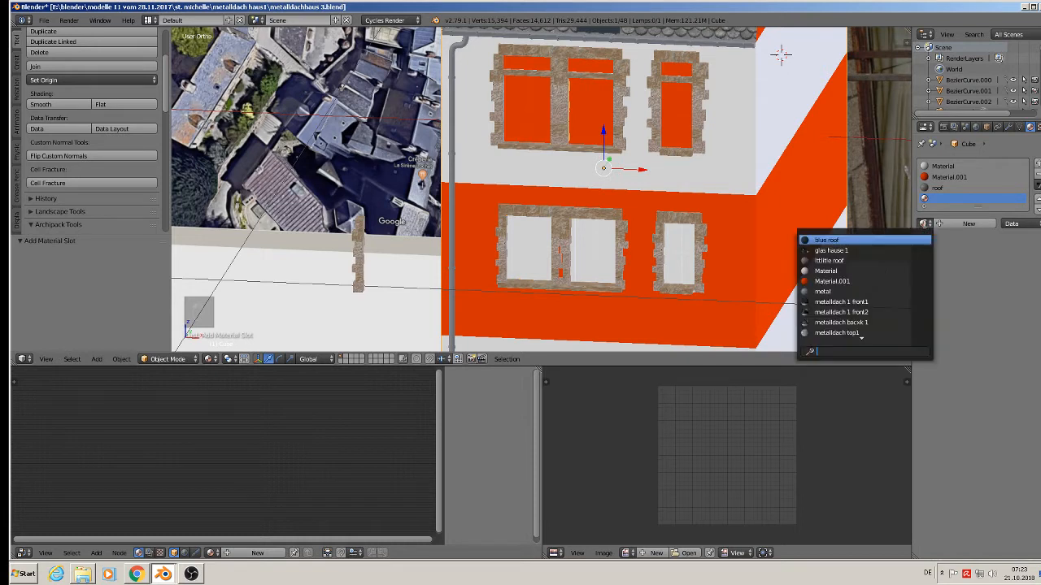
pyautogui.click(873, 251)
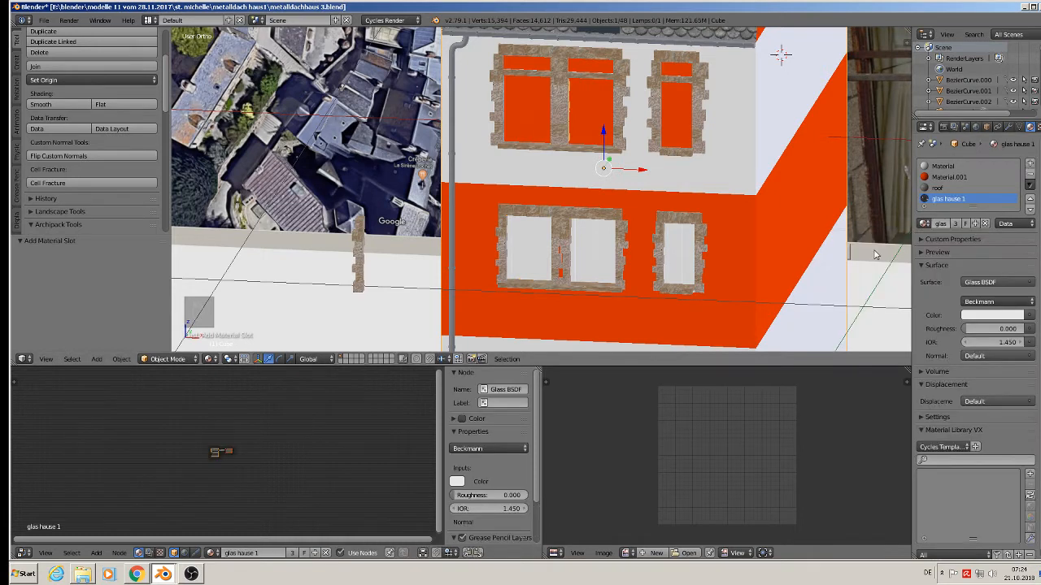
pyautogui.click(920, 254)
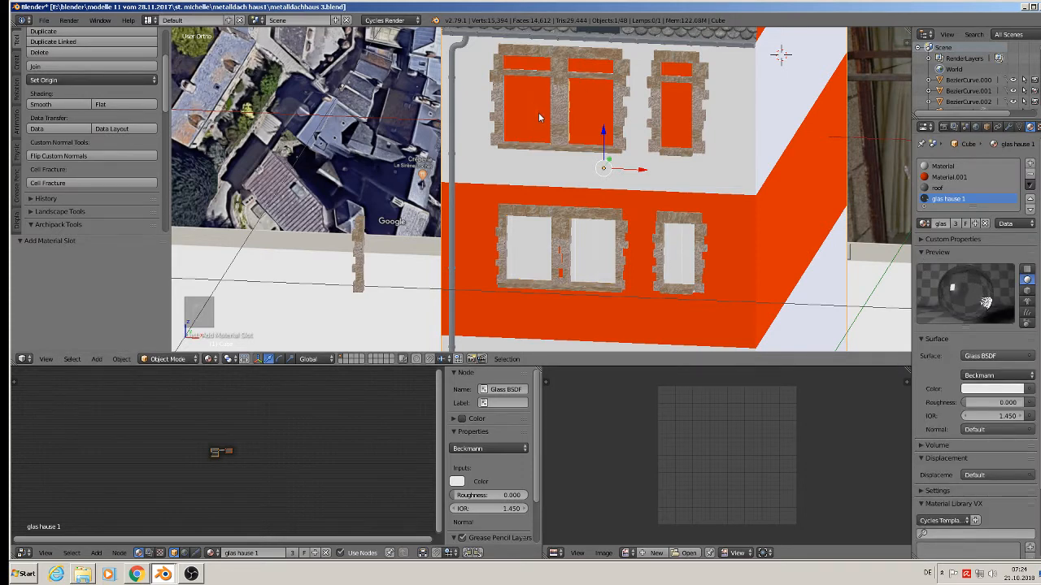
# In edit mode, select the pane faces of the three upper windows.
pyautogui.keyDown('shift'); pyautogui.moveTo(538, 113); pyautogui.dragTo(548, 180, button='middle'); pyautogui.keyUp('shift')
pyautogui.scroll(2, 546, 156)
pyautogui.press('Tab')
pyautogui.rightClick(526, 117)
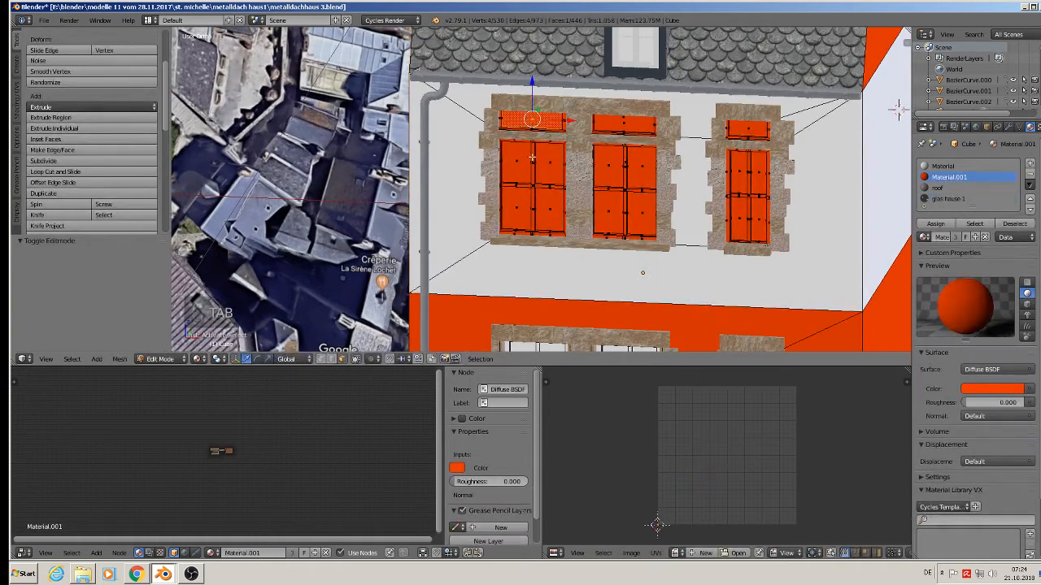
pyautogui.rightClick(544, 175)
pyautogui.keyDown('shift'); pyautogui.rightClick(514, 211); pyautogui.keyUp('shift')
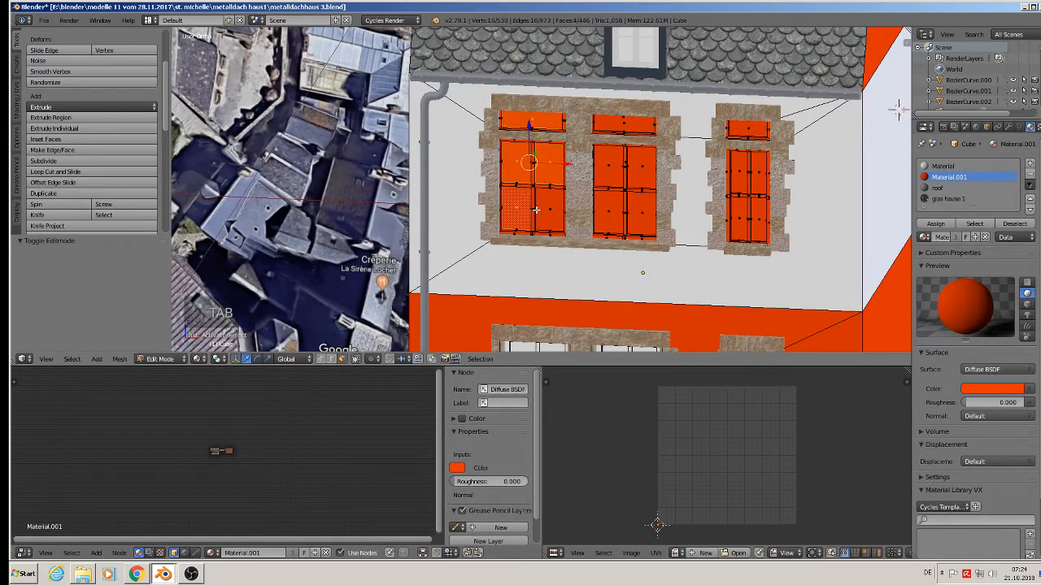
pyautogui.keyDown('shift'); pyautogui.rightClick(537, 210); pyautogui.keyUp('shift')
pyautogui.keyDown('shift'); pyautogui.rightClick(606, 213); pyautogui.keyUp('shift')
pyautogui.keyDown('shift'); pyautogui.rightClick(641, 211); pyautogui.keyUp('shift')
pyautogui.keyDown('shift'); pyautogui.rightClick(614, 179); pyautogui.keyUp('shift')
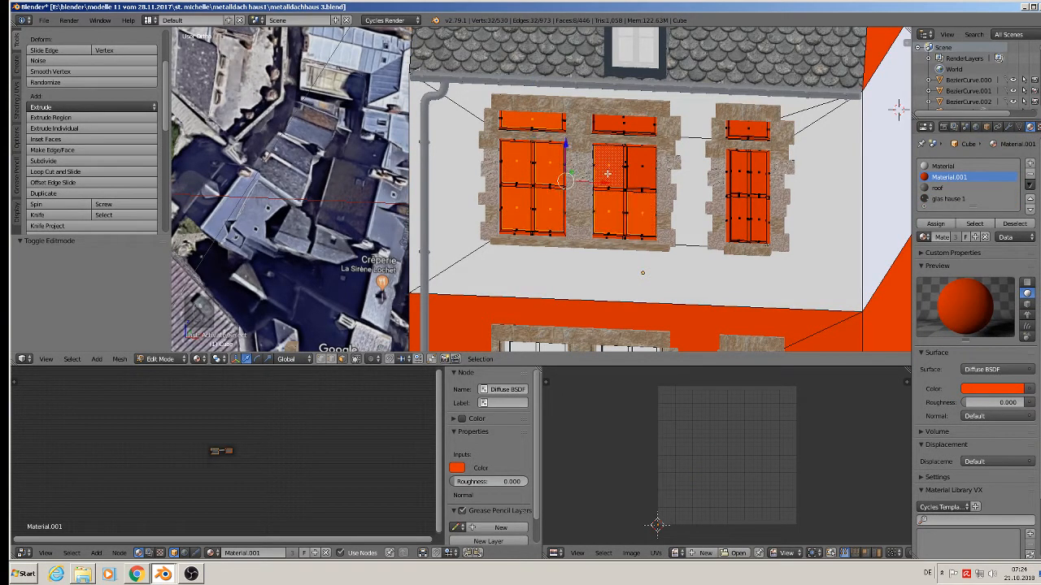
pyautogui.keyDown('shift'); pyautogui.rightClick(639, 168); pyautogui.keyUp('shift')
pyautogui.keyDown('shift'); pyautogui.rightClick(613, 123); pyautogui.keyUp('shift')
pyautogui.keyDown('shift'); pyautogui.rightClick(755, 132); pyautogui.keyUp('shift')
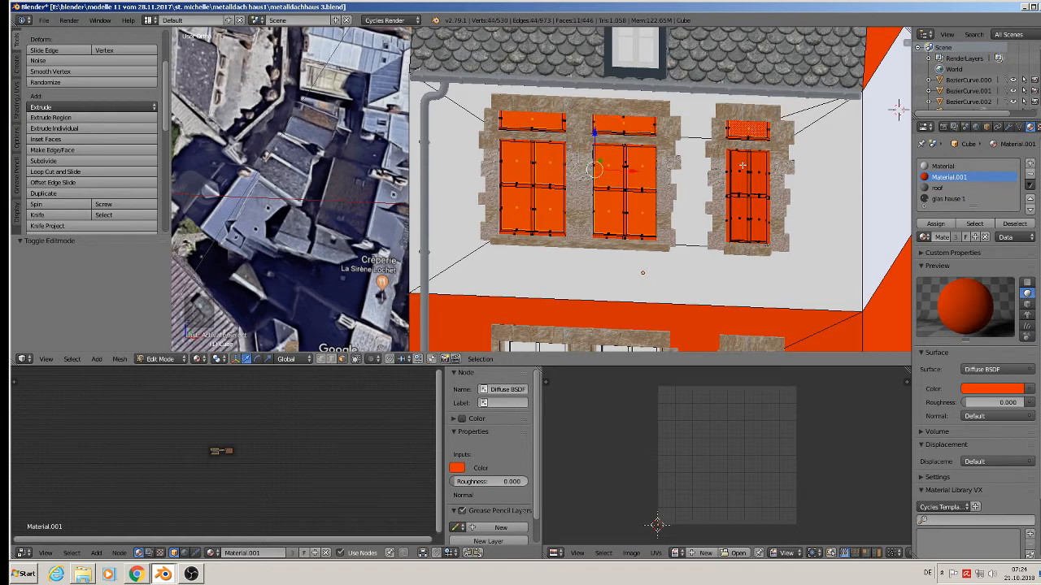
pyautogui.keyDown('shift'); pyautogui.rightClick(740, 169); pyautogui.keyUp('shift')
pyautogui.keyDown('shift'); pyautogui.rightClick(753, 175); pyautogui.keyUp('shift')
pyautogui.keyDown('shift'); pyautogui.rightClick(755, 213); pyautogui.keyUp('shift')
pyautogui.keyDown('shift'); pyautogui.rightClick(744, 217); pyautogui.keyUp('shift')
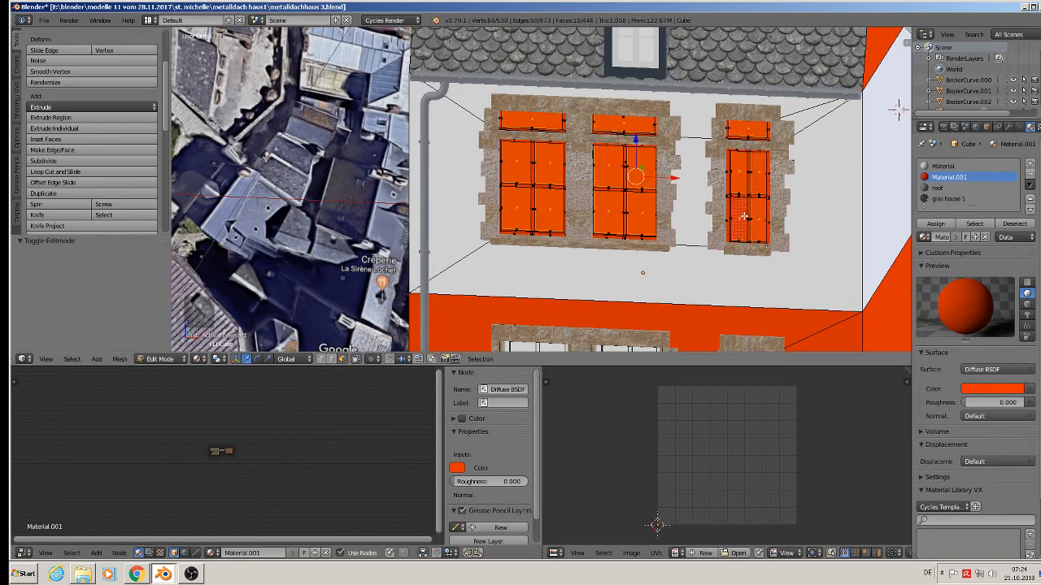
# Add the lower windows' pane faces to the selection.
pyautogui.keyDown('shift'); pyautogui.moveTo(728, 279); pyautogui.dragTo(654, 145, button='middle'); pyautogui.keyUp('shift')
pyautogui.keyDown('shift'); pyautogui.rightClick(502, 242); pyautogui.keyUp('shift')
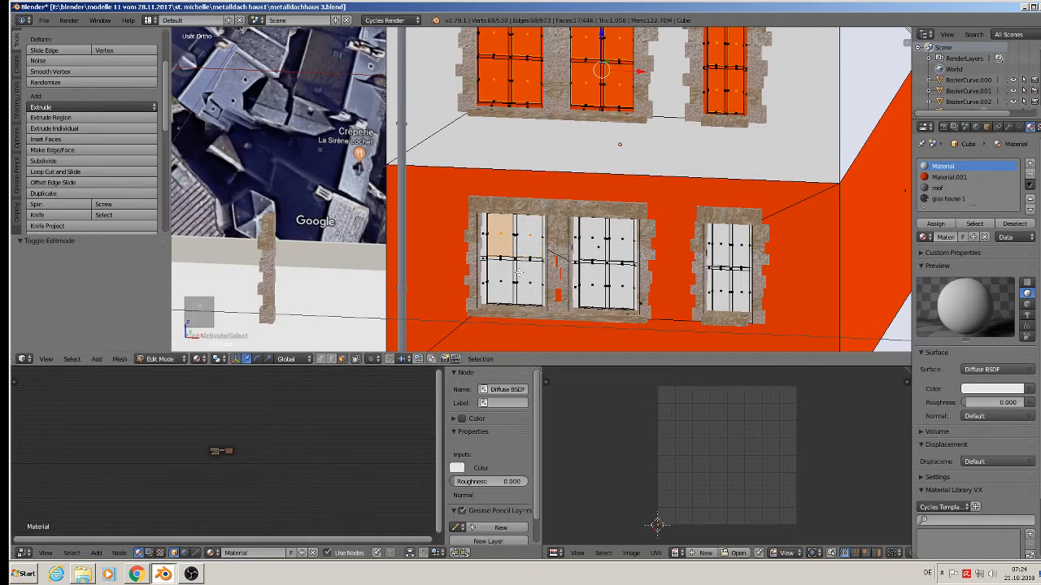
pyautogui.keyDown('shift'); pyautogui.rightClick(528, 239); pyautogui.keyUp('shift')
pyautogui.keyDown('shift'); pyautogui.rightClick(521, 276); pyautogui.keyUp('shift')
pyautogui.keyDown('shift'); pyautogui.rightClick(591, 279); pyautogui.keyUp('shift')
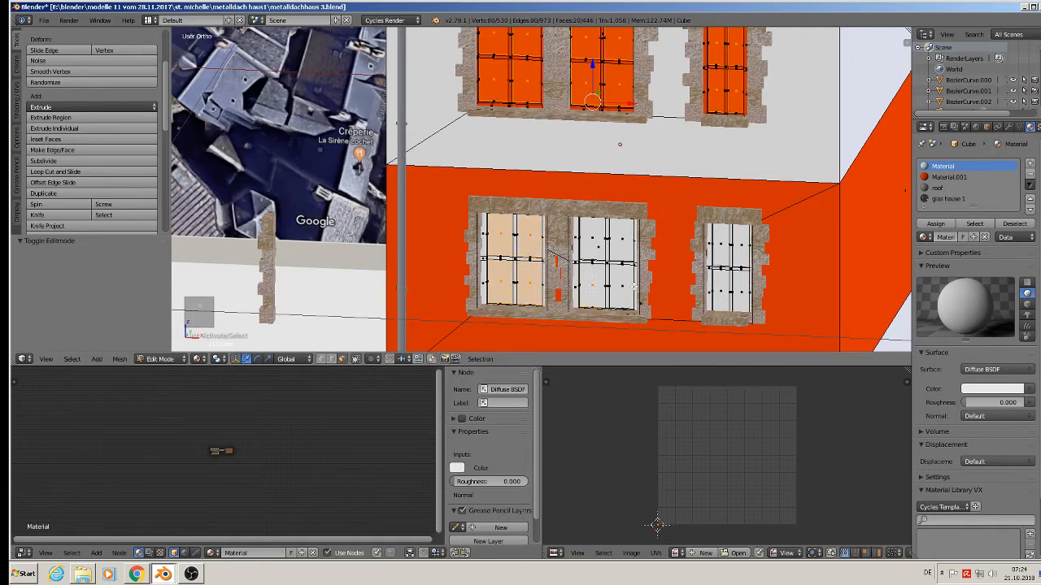
pyautogui.keyDown('shift'); pyautogui.rightClick(624, 272); pyautogui.keyUp('shift')
pyautogui.keyDown('shift'); pyautogui.rightClick(599, 236); pyautogui.keyUp('shift')
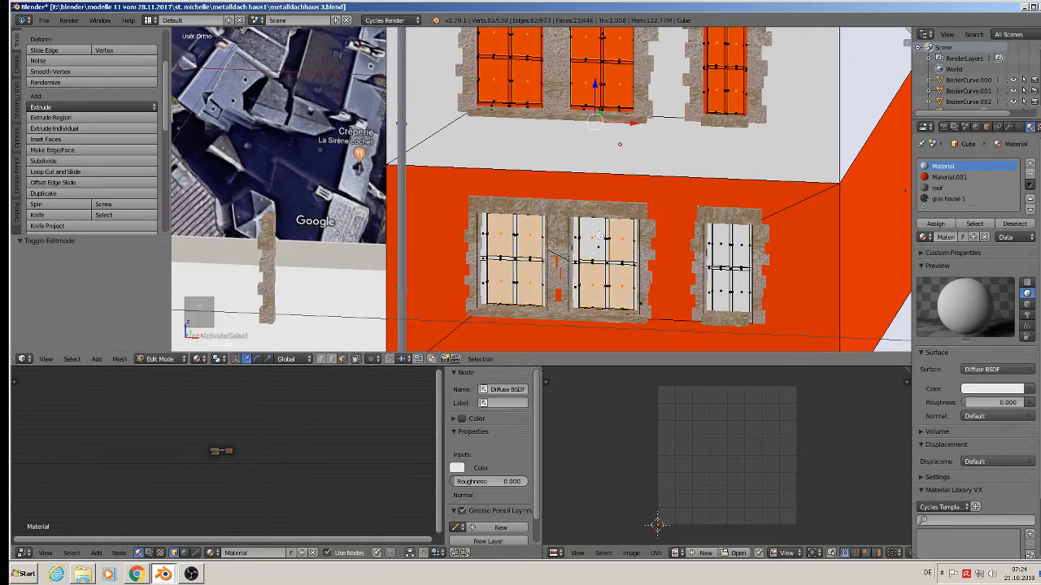
pyautogui.keyDown('shift'); pyautogui.rightClick(714, 248); pyautogui.keyUp('shift')
pyautogui.keyDown('shift'); pyautogui.rightClick(727, 249); pyautogui.keyUp('shift')
pyautogui.keyDown('shift'); pyautogui.rightClick(739, 258); pyautogui.keyUp('shift')
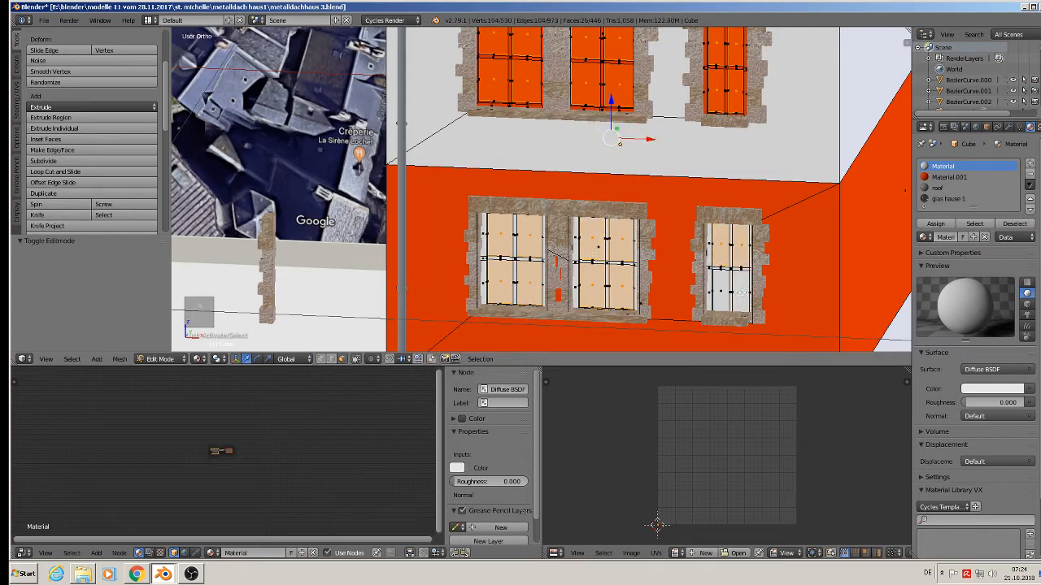
pyautogui.keyDown('shift'); pyautogui.rightClick(721, 288); pyautogui.keyUp('shift')
pyautogui.scroll(-5, 739, 297)
pyautogui.keyDown('shift'); pyautogui.moveTo(738, 297); pyautogui.dragTo(655, 208, button='middle'); pyautogui.keyUp('shift')
pyautogui.scroll(3, 670, 187)
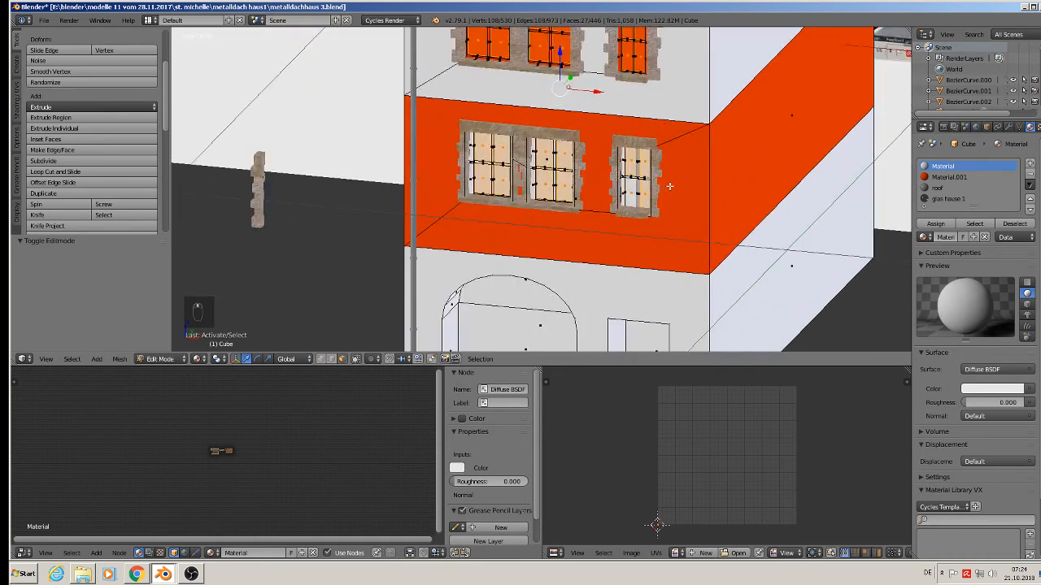
# Assign glas hause 1 to the selected panes and return to object mode.
pyautogui.click(939, 199)
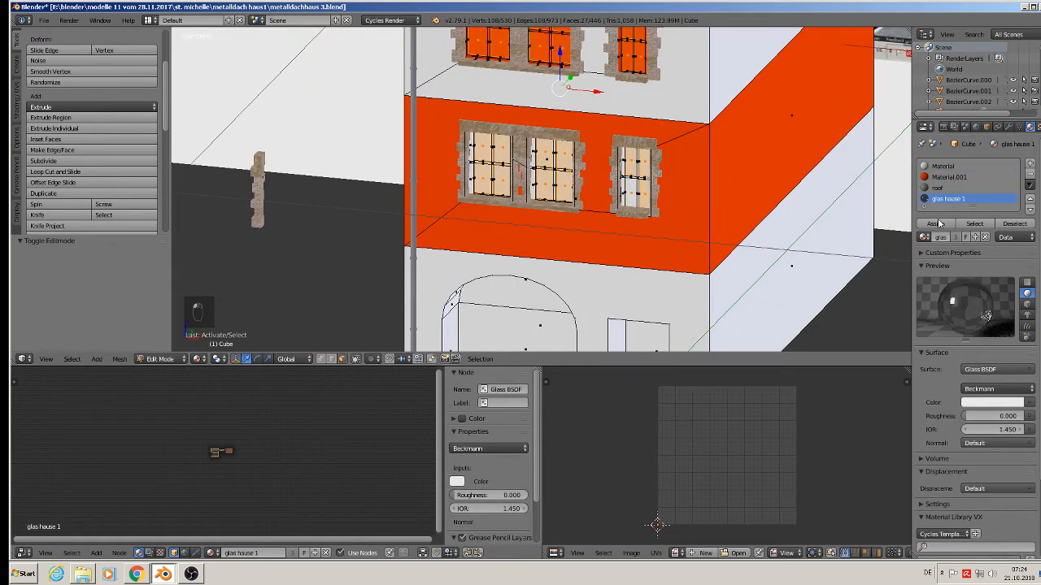
pyautogui.click(935, 223)
pyautogui.scroll(-3, 679, 188)
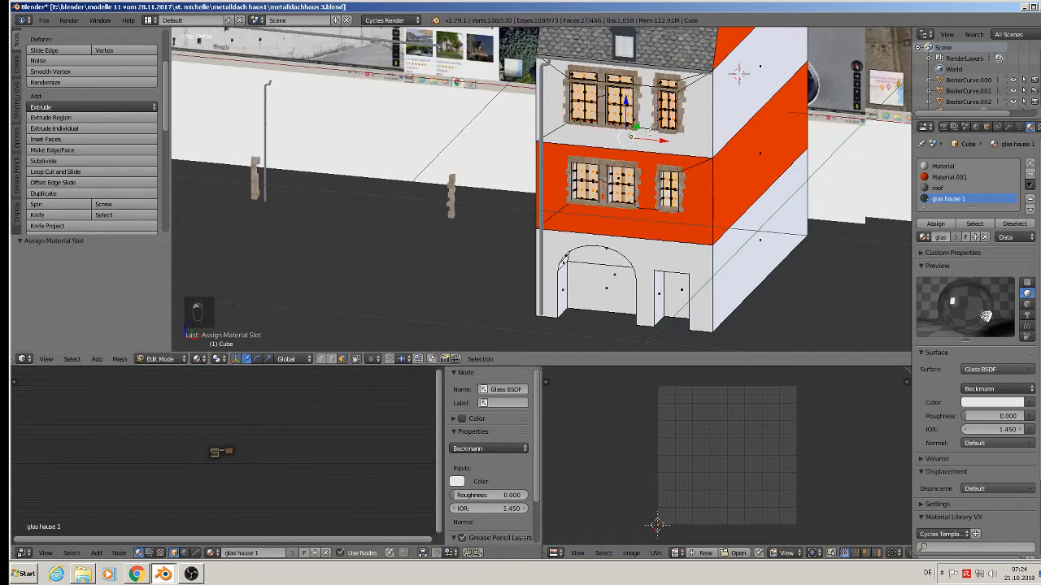
pyautogui.keyDown('shift'); pyautogui.moveTo(639, 122); pyautogui.dragTo(635, 140, button='middle'); pyautogui.keyUp('shift')
pyautogui.press('Tab')
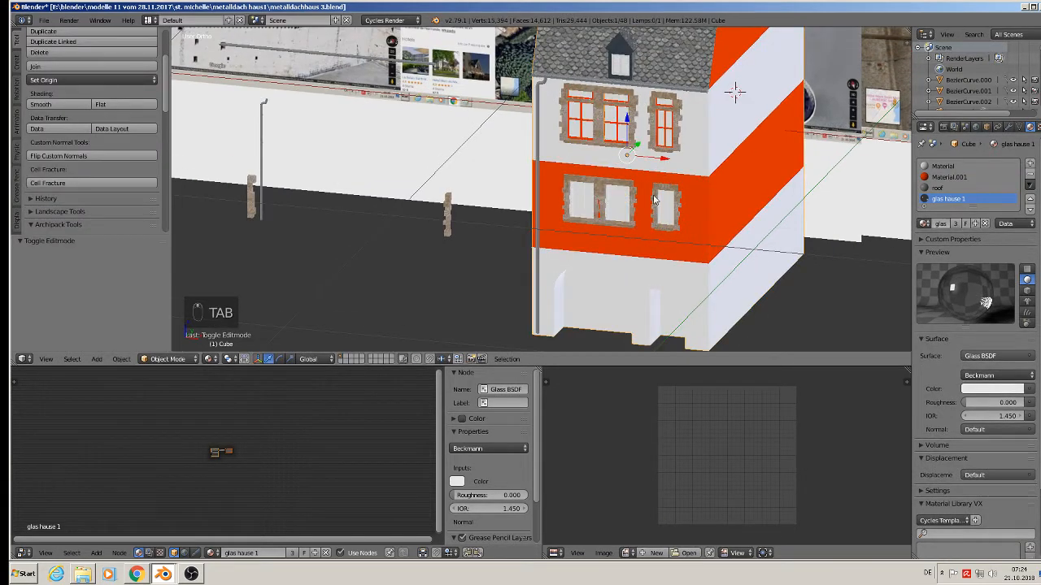
# Add a fifth material slot and switch to the roof material.
pyautogui.scroll(3, 734, 89)
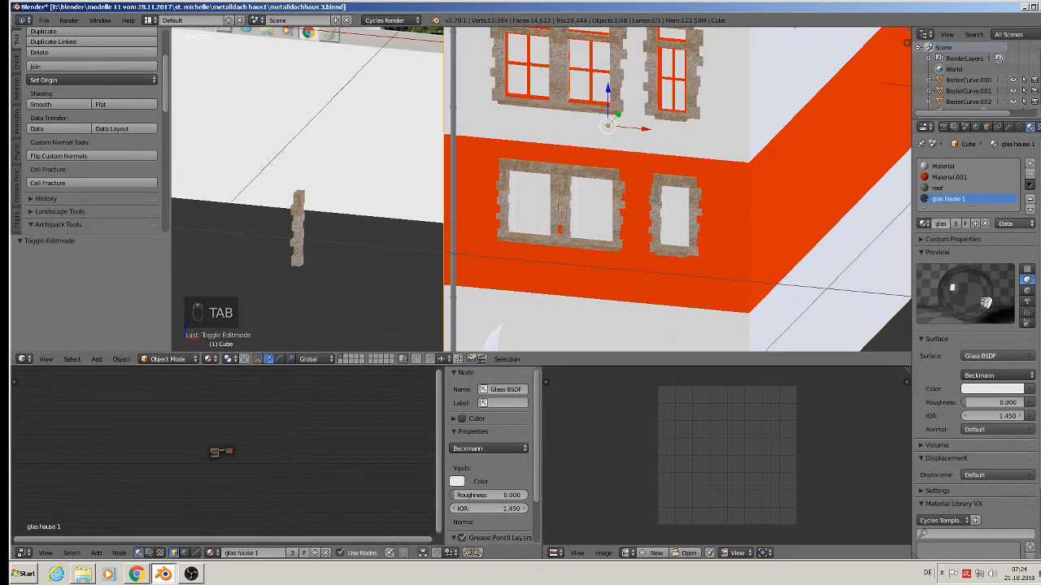
pyautogui.click(1030, 164)
pyautogui.click(925, 231)
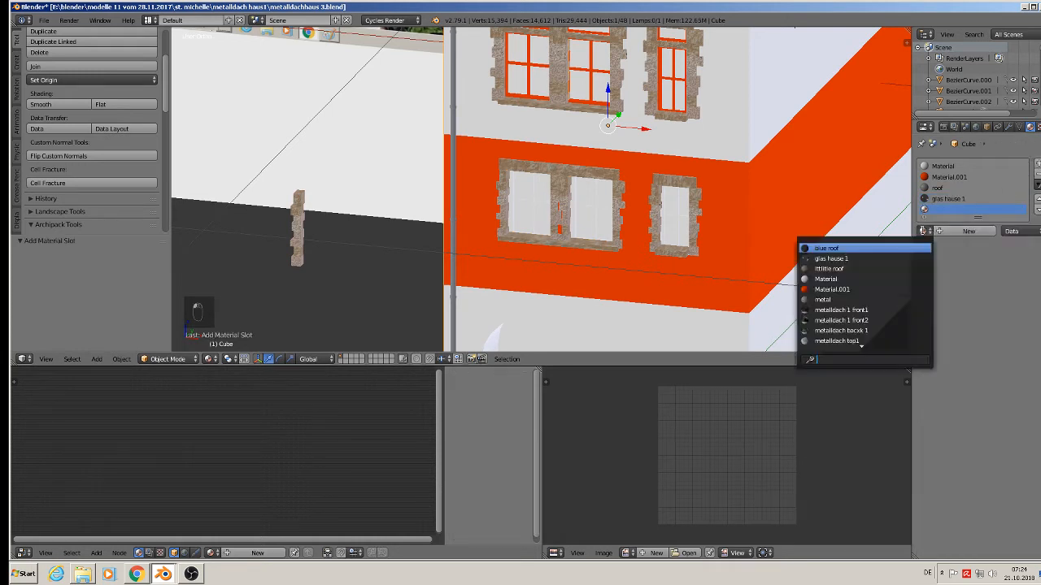
pyautogui.write('w')
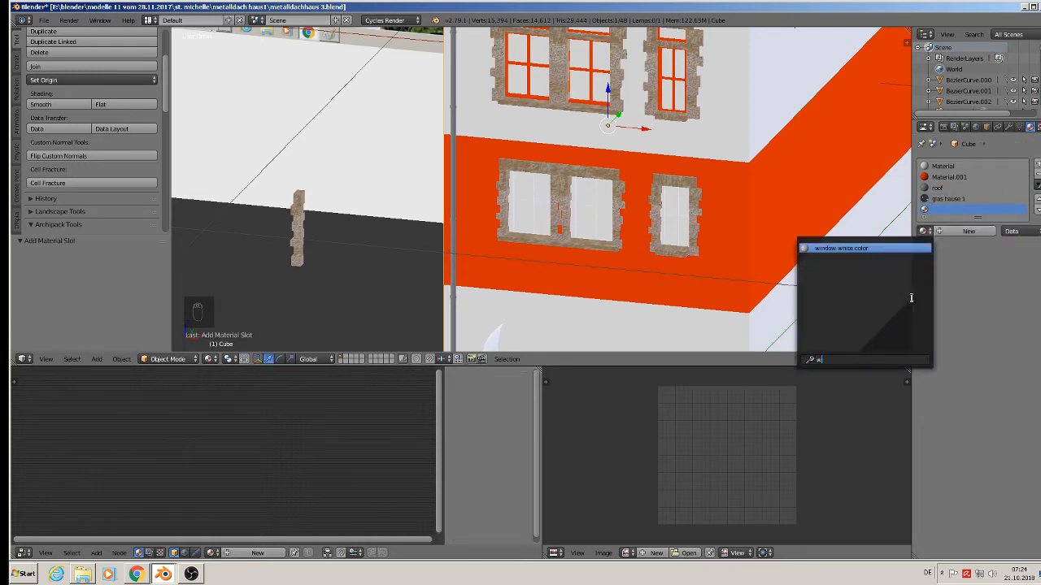
pyautogui.click(939, 188)
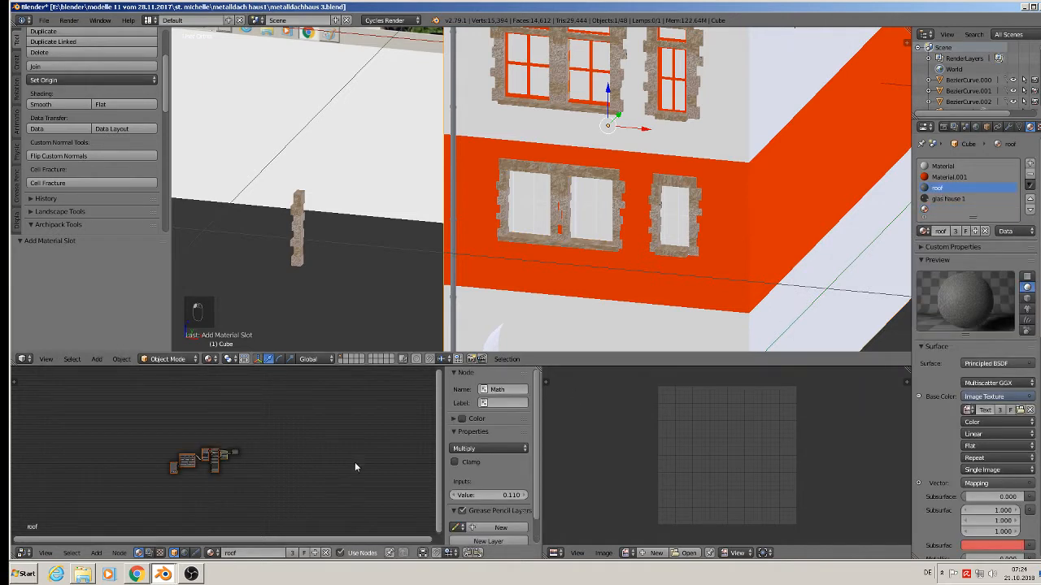
# Select all of the roof material's shader nodes and copy them.
pyautogui.scroll(5, 211, 443)
pyautogui.moveTo(213, 462); pyautogui.dragTo(344, 420, button='middle')
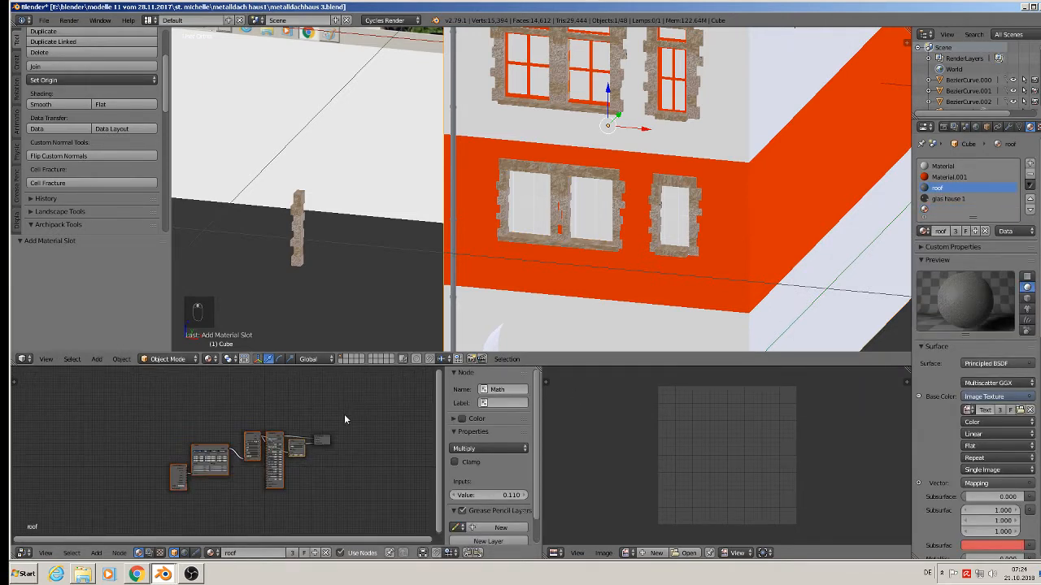
pyautogui.scroll(4, 346, 426)
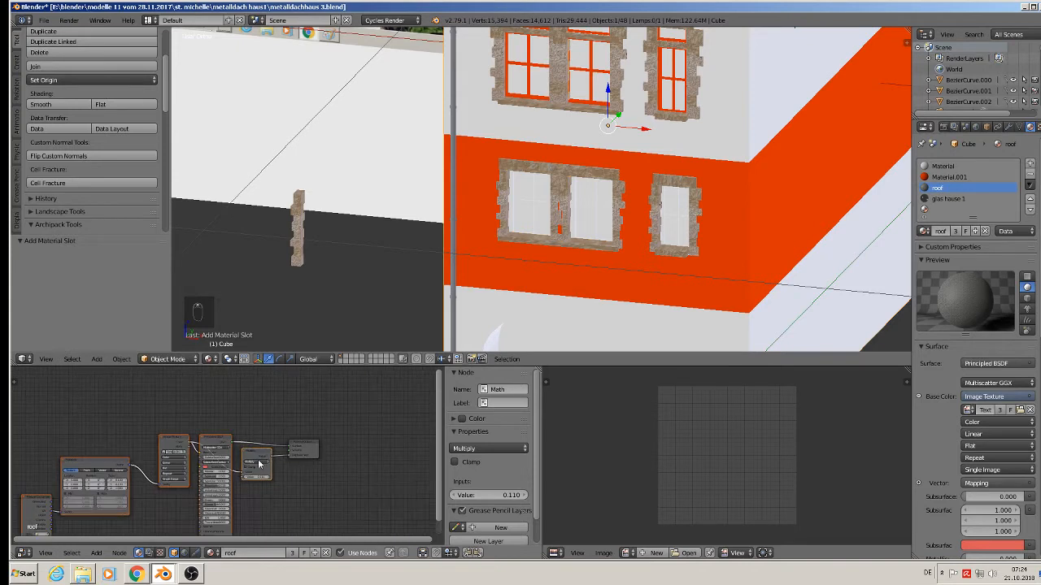
pyautogui.hotkey('ctrl', 'c')
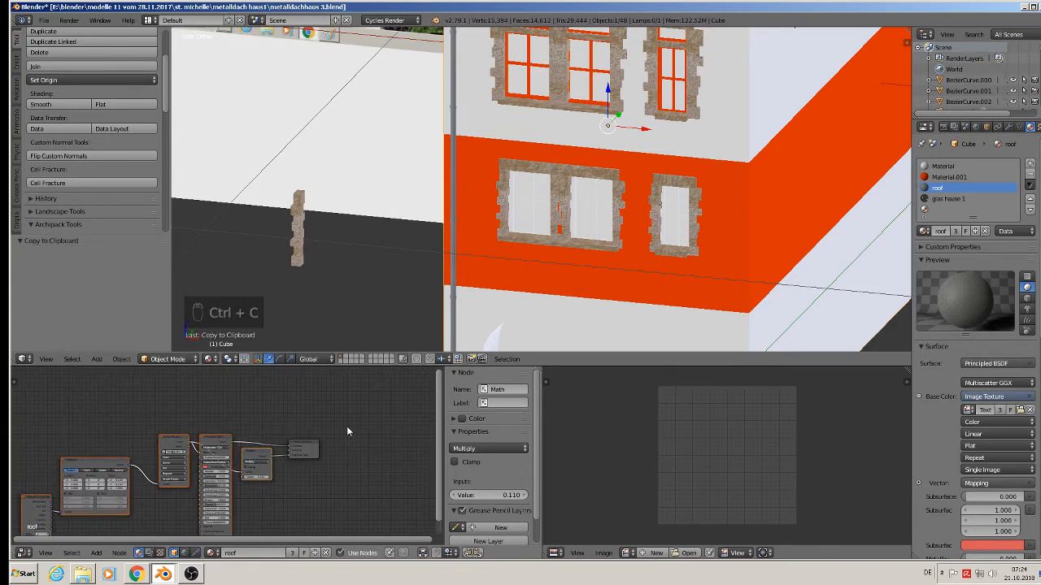
pyautogui.press('a')
pyautogui.press('a')
pyautogui.hotkey('ctrl', 'c')
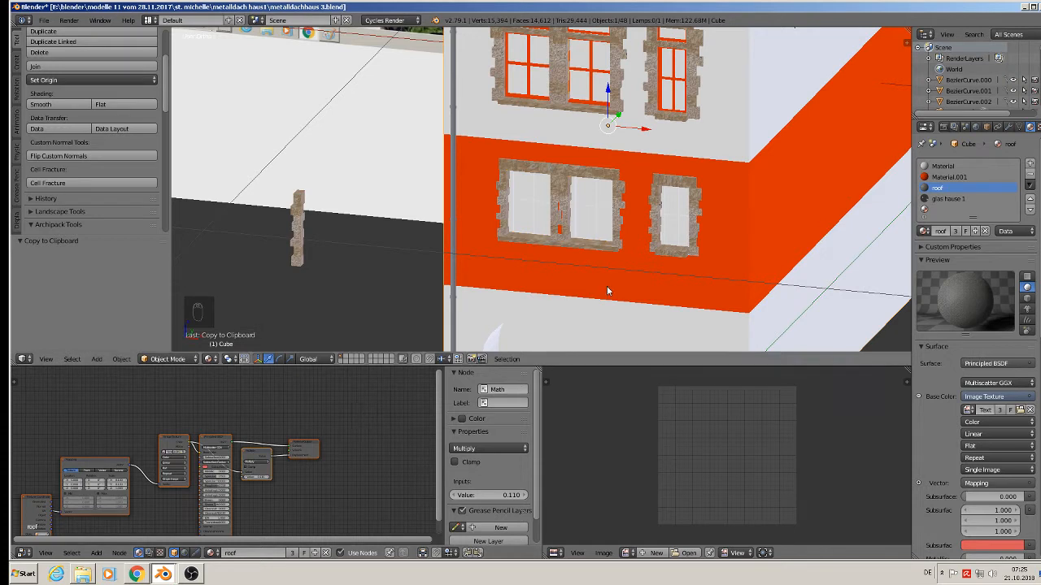
# Create a new material in the empty slot and name it wood.
pyautogui.click(934, 210)
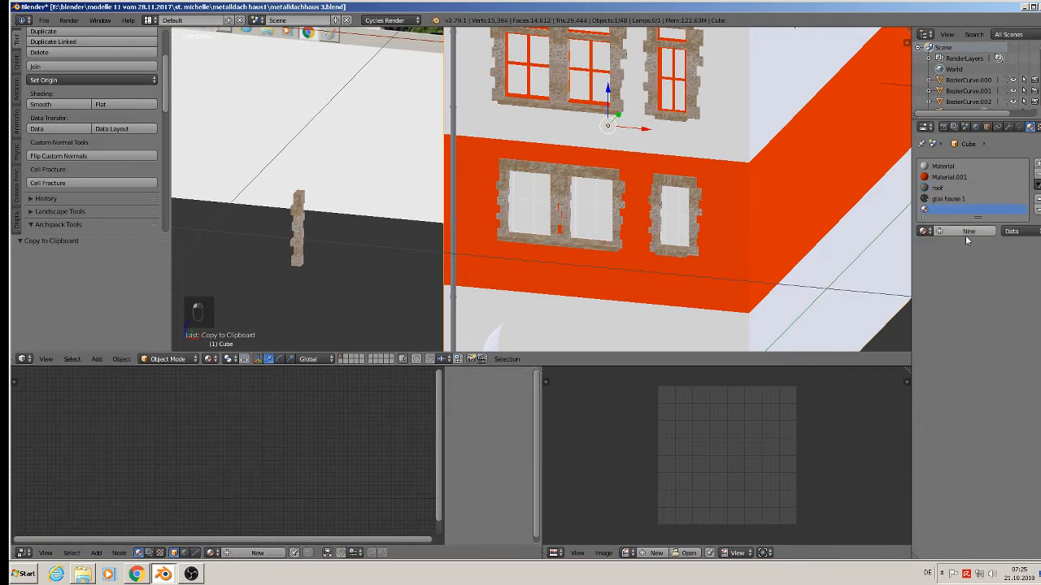
pyautogui.click(965, 232)
pyautogui.click(943, 231)
pyautogui.write('woos')
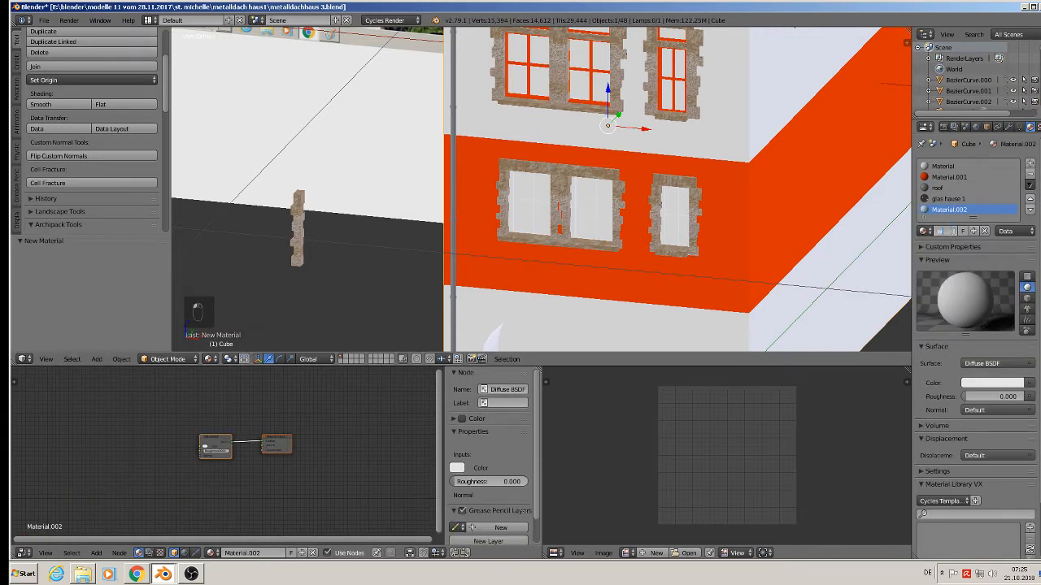
pyautogui.press('Return')
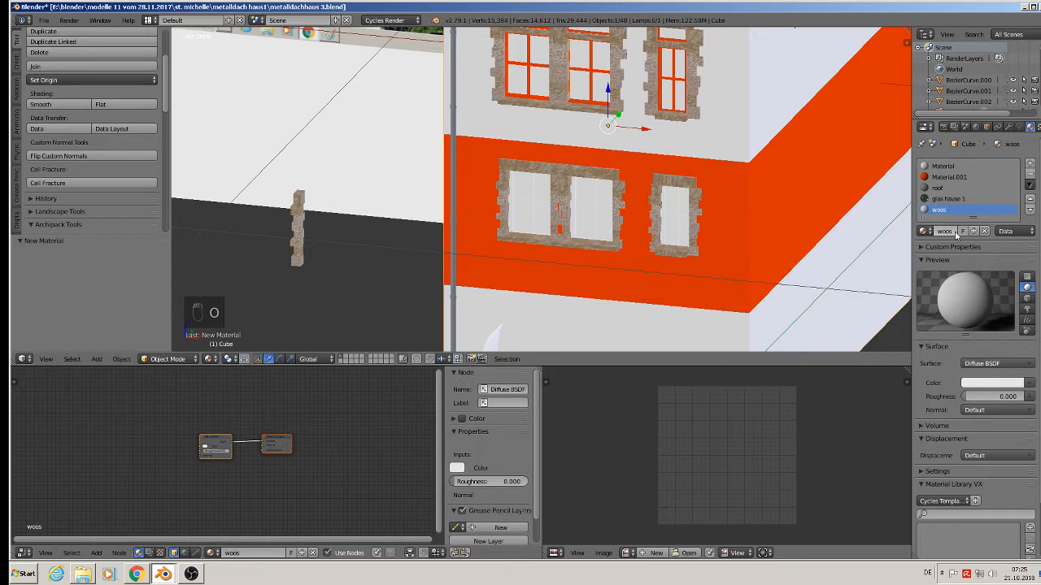
pyautogui.click(952, 232)
pyautogui.write('wood')
pyautogui.press('Return')
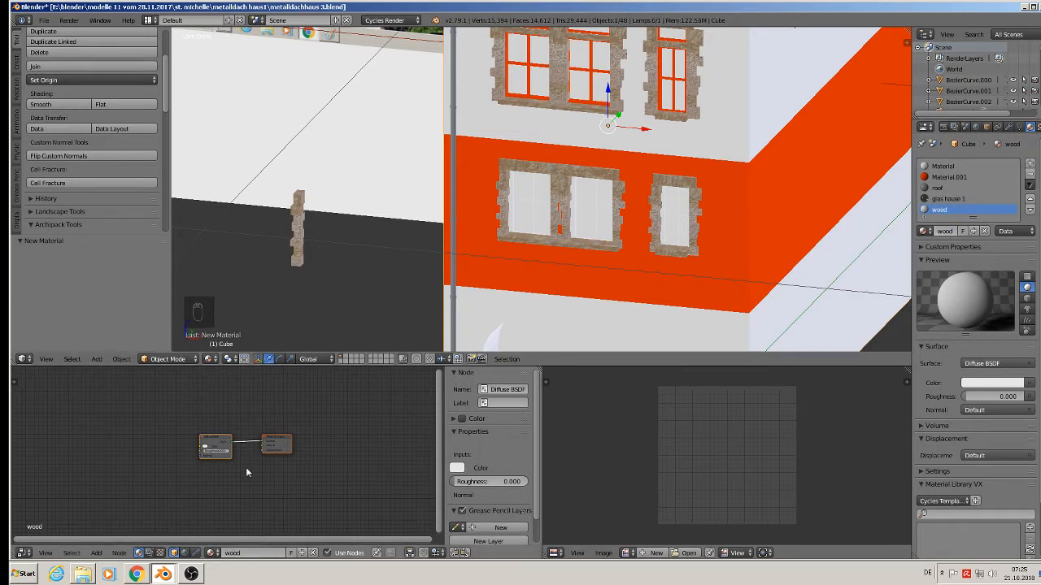
# Replace wood's default nodes with the pasted roof node tree.
pyautogui.press('x')
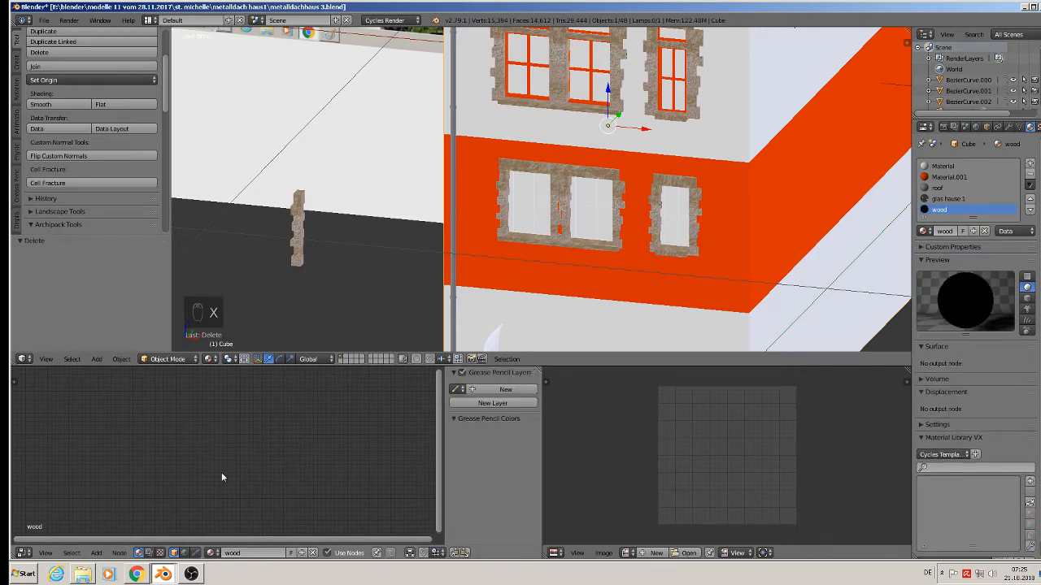
pyautogui.hotkey('ctrl', 'v')
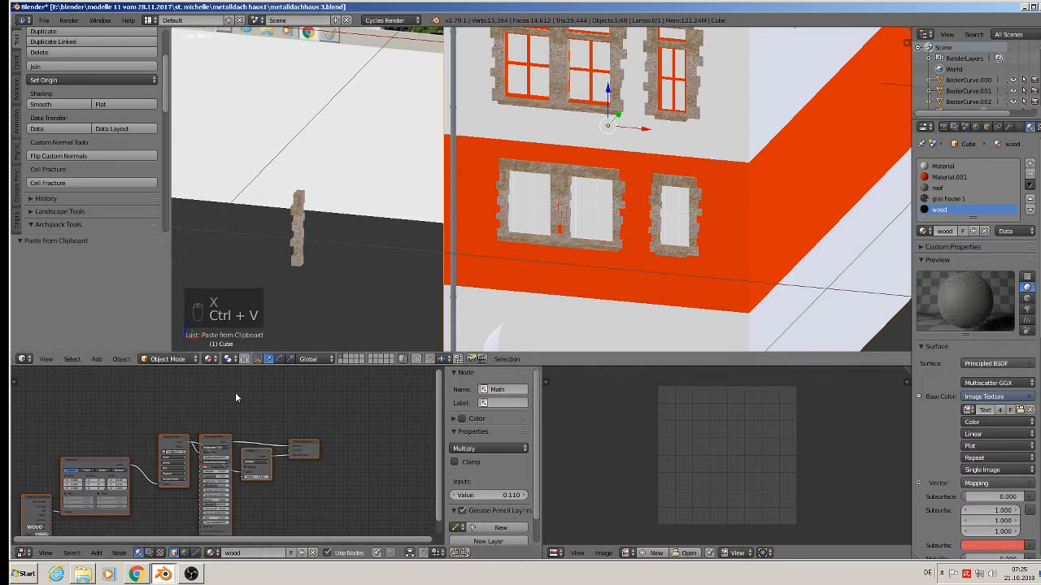
pyautogui.scroll(2, 218, 459)
pyautogui.moveTo(219, 458); pyautogui.dragTo(230, 437, button='middle')
pyautogui.scroll(4, 230, 437)
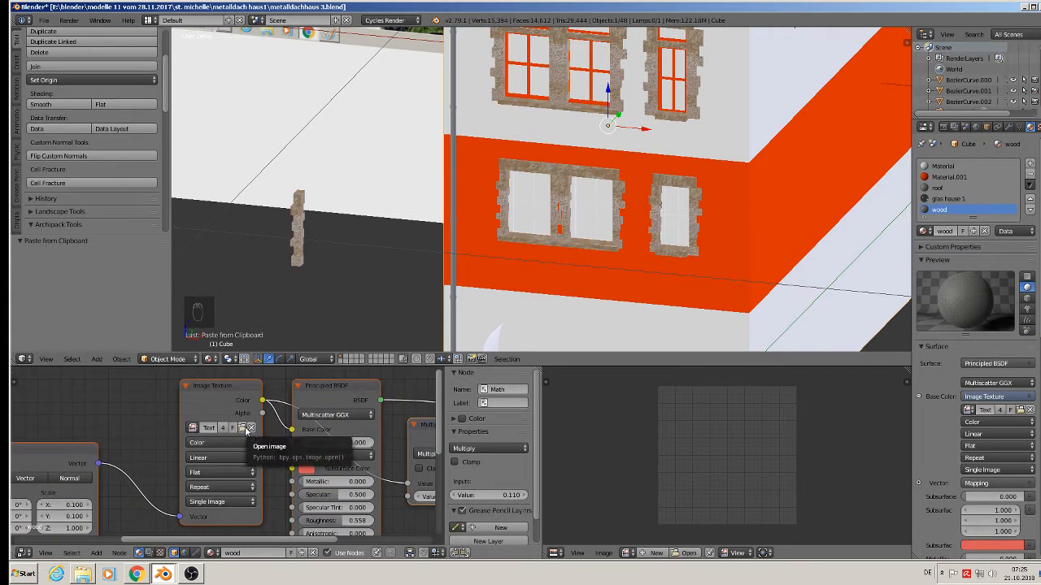
# Load mrr00501.jpg into the wood material's Image Texture node via the thumbnail browser.
pyautogui.click(242, 428)
pyautogui.click(194, 35)
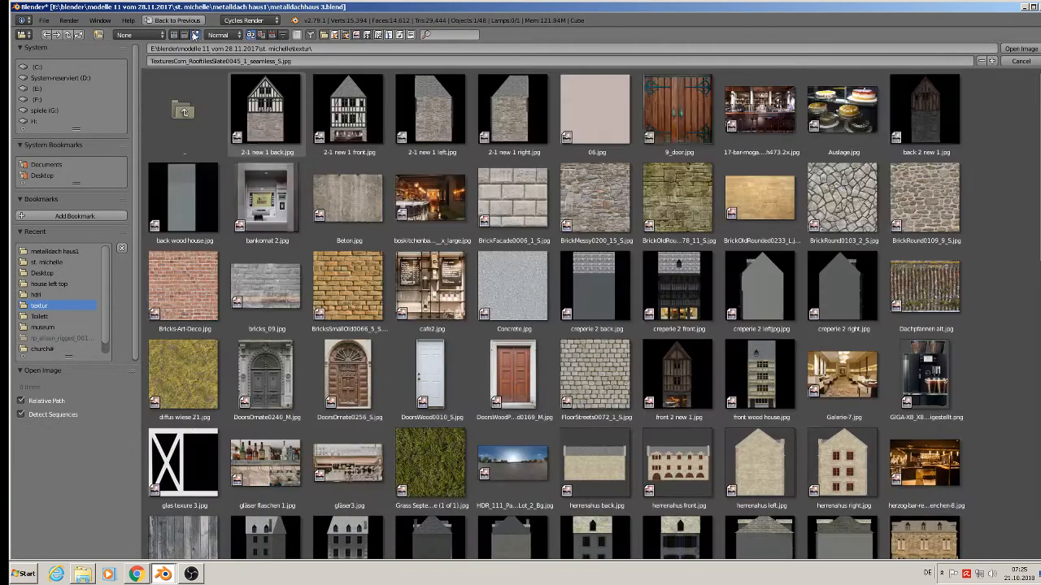
pyautogui.scroll(-8, 1028, 540)
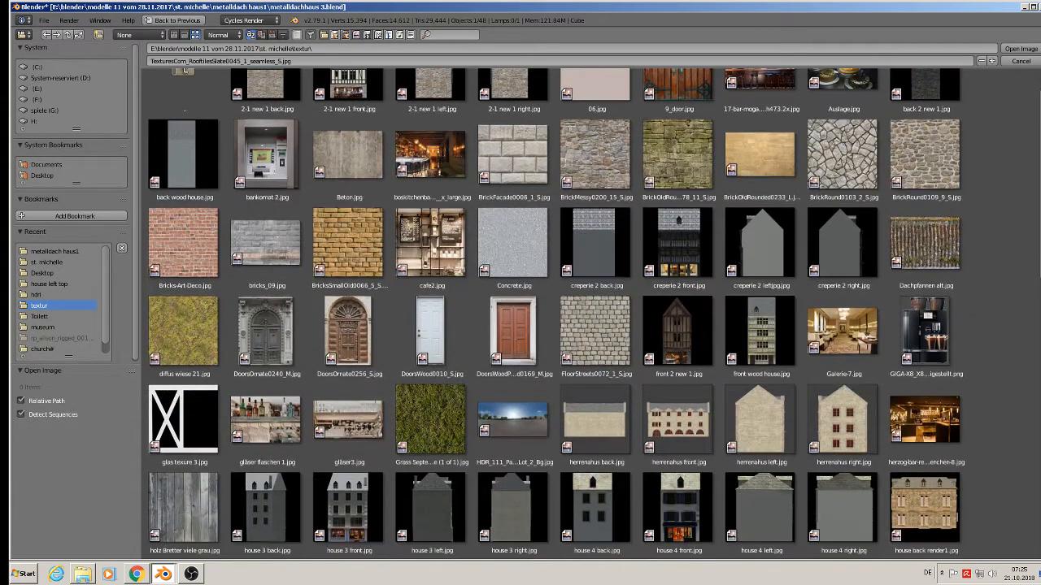
pyautogui.scroll(-2, 1028, 540)
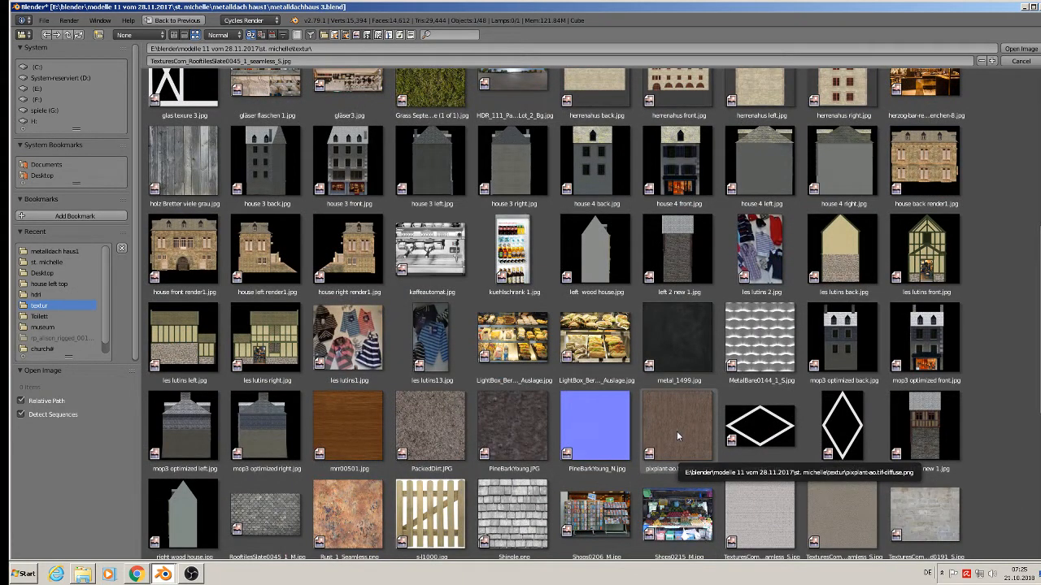
pyautogui.doubleClick(356, 428)
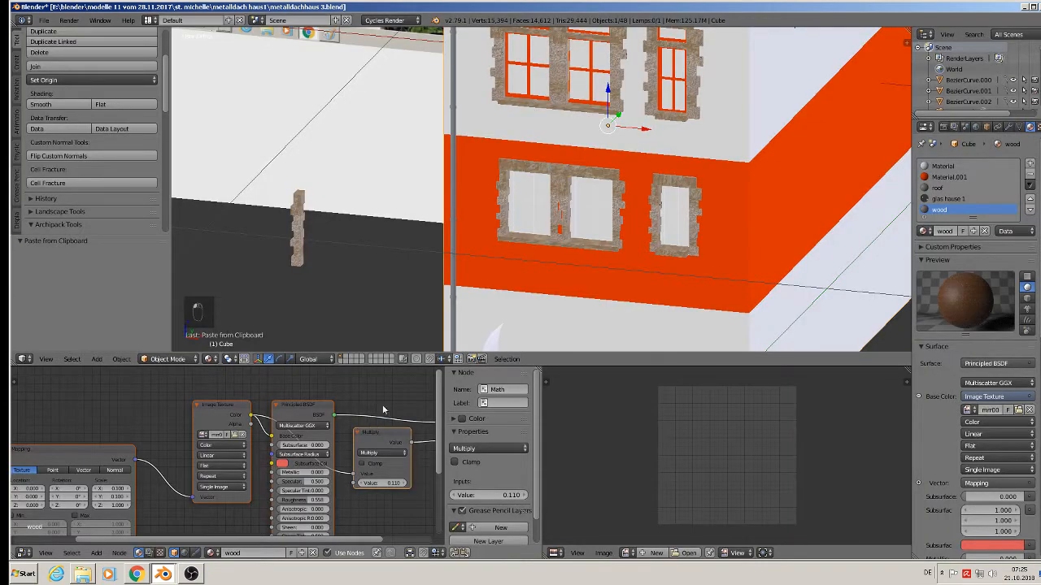
# Enter Edit Mode on the house and loop-select the upper window frame and its vertical bars.
pyautogui.keyDown('shift'); pyautogui.moveTo(600, 133); pyautogui.dragTo(555, 227, button='middle'); pyautogui.keyUp('shift')
pyautogui.scroll(3, 533, 208)
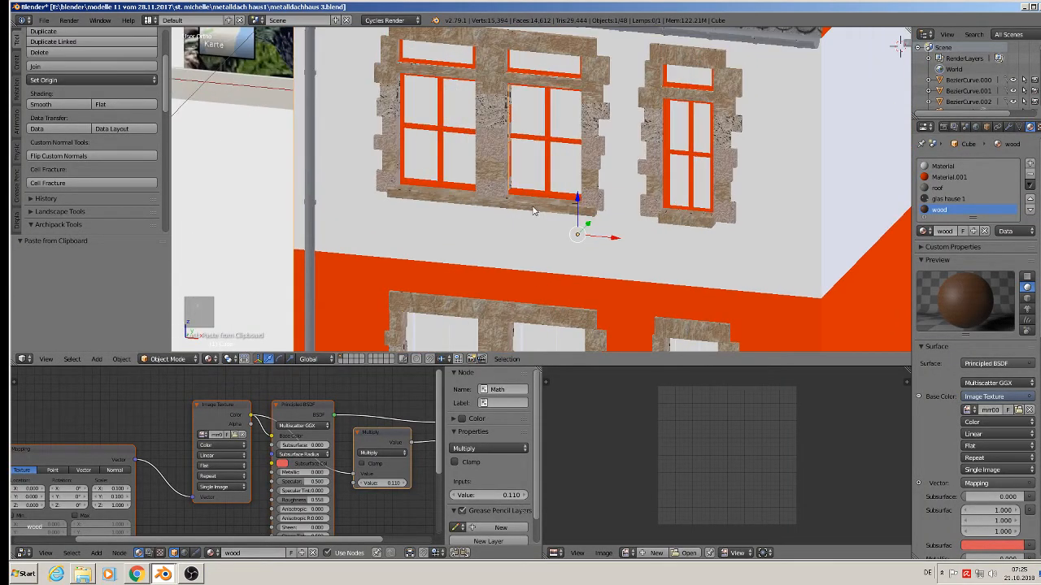
pyautogui.scroll(5, 411, 96)
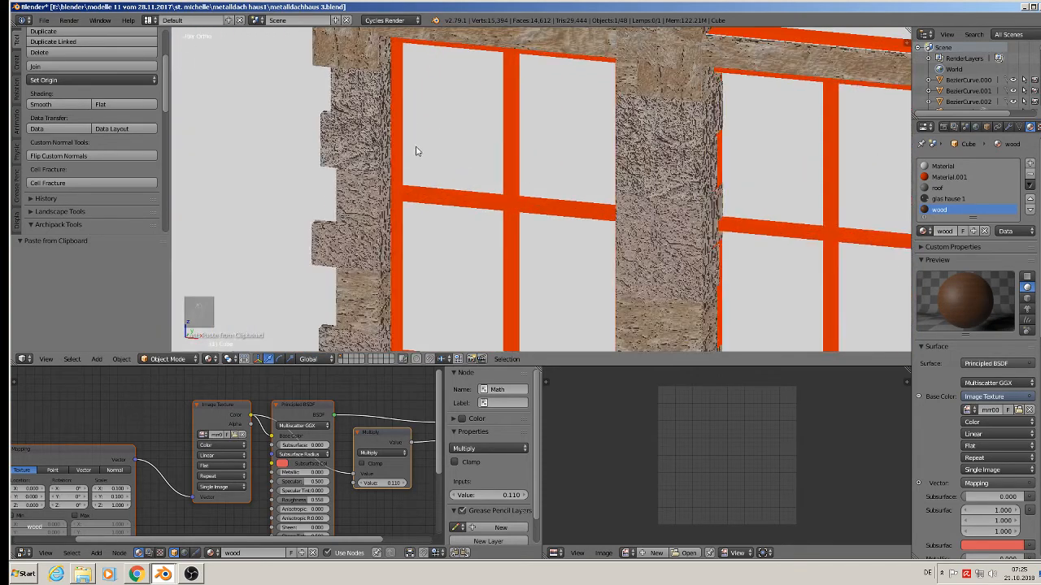
pyautogui.press('Tab')
pyautogui.moveTo(406, 195); pyautogui.dragTo(382, 204, button='middle')
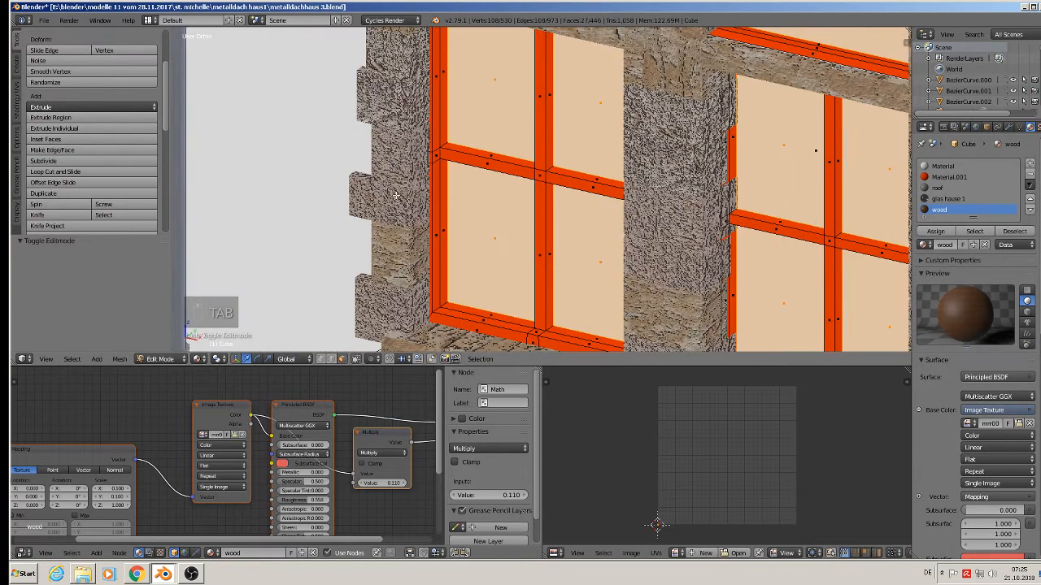
pyautogui.keyDown('alt'); pyautogui.rightClick(444, 146); pyautogui.keyUp('alt')
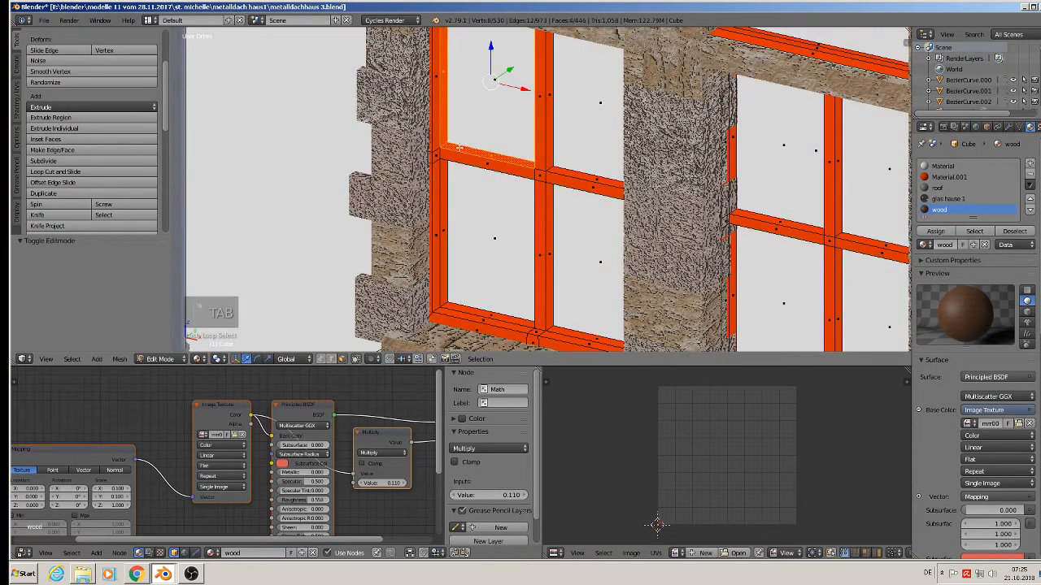
pyautogui.keyDown('alt'); pyautogui.keyDown('shift'); pyautogui.rightClick(551, 169); pyautogui.keyUp('shift'); pyautogui.keyUp('alt')
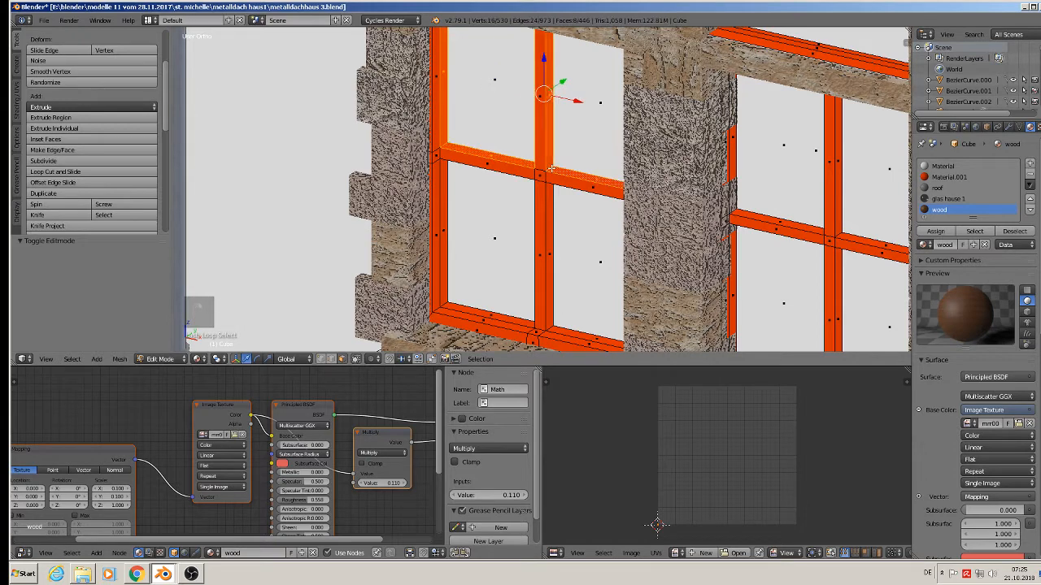
pyautogui.keyDown('alt'); pyautogui.keyDown('shift'); pyautogui.rightClick(547, 326); pyautogui.keyUp('shift'); pyautogui.keyUp('alt')
pyautogui.rightClick(550, 326)
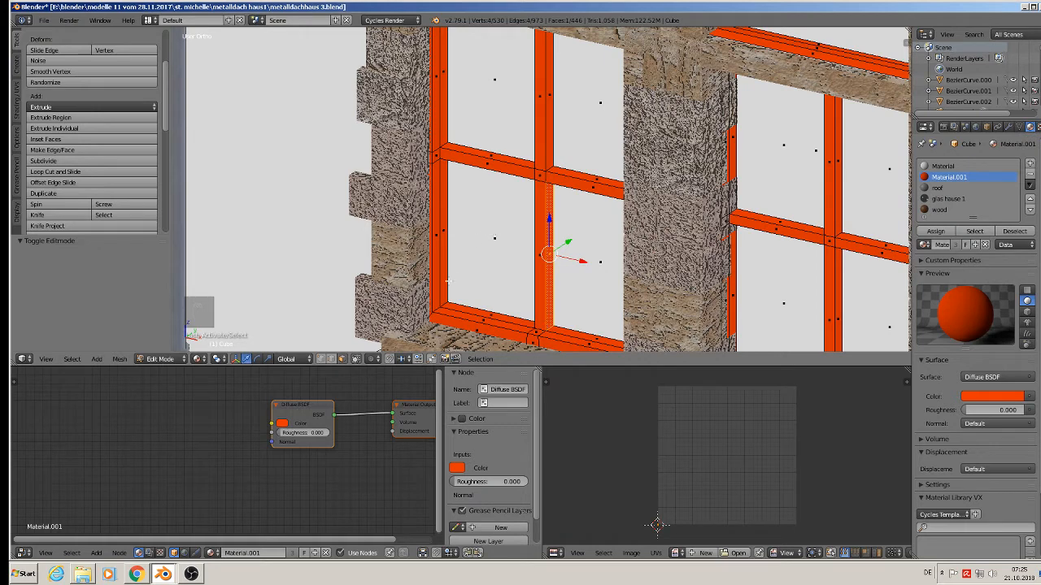
# Loop-select around the frame and grow the selection to the full left window column.
pyautogui.keyDown('alt'); pyautogui.rightClick(438, 309); pyautogui.keyUp('alt')
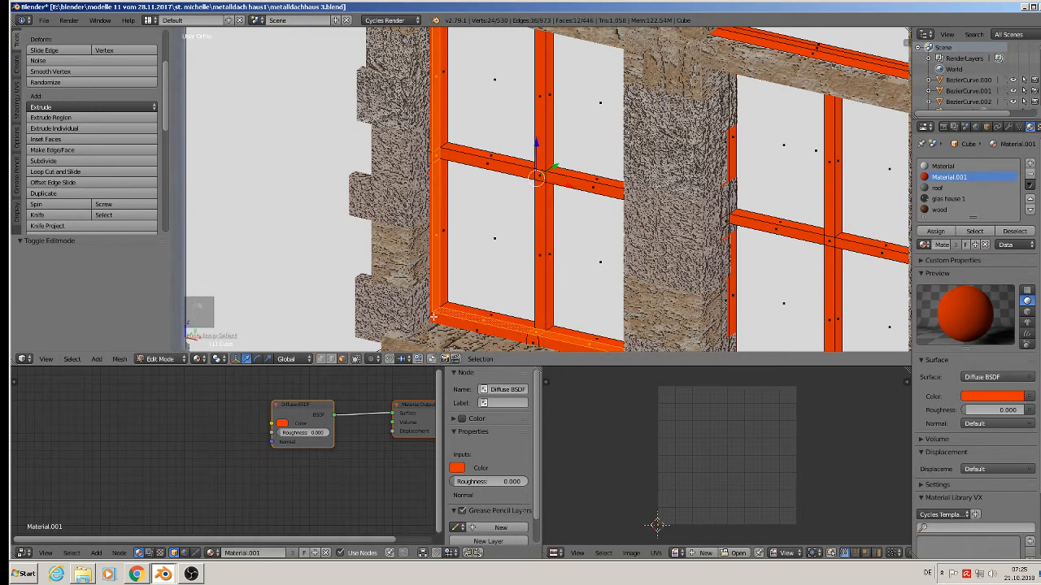
pyautogui.keyDown('alt'); pyautogui.rightClick(431, 312); pyautogui.keyUp('alt')
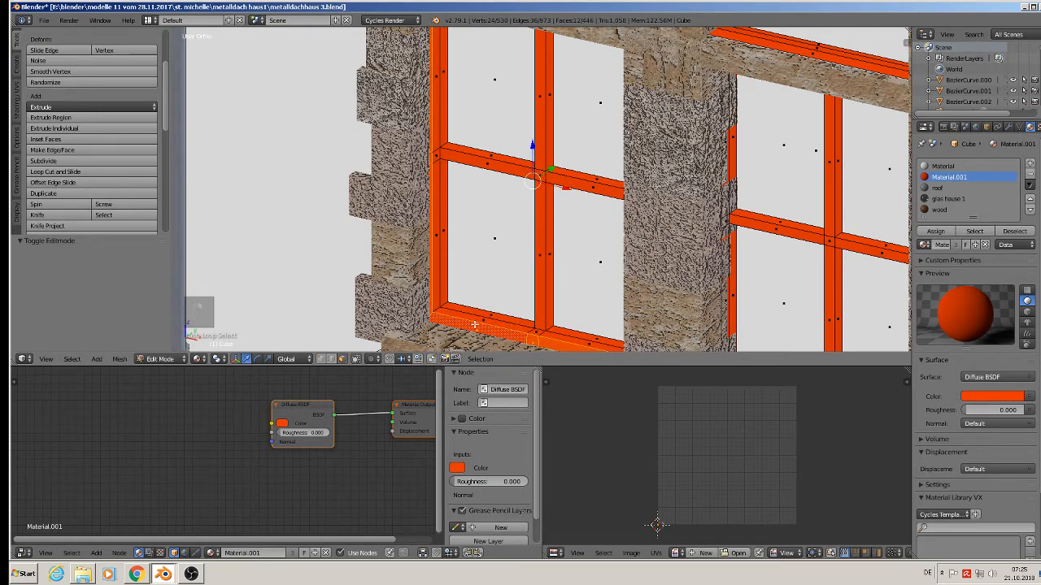
pyautogui.press('ctrl+KP_Subtract')
pyautogui.press('ctrl+KP_Add')
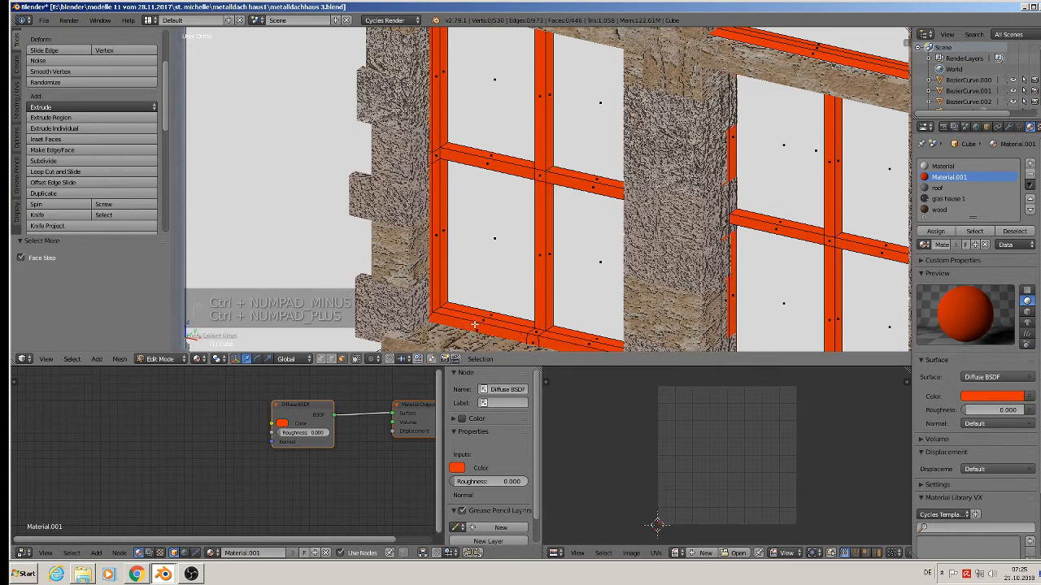
pyautogui.press('ctrl+KP_Add')
pyautogui.keyDown('alt'); pyautogui.rightClick(448, 302); pyautogui.keyUp('alt')
pyautogui.keyDown('alt'); pyautogui.rightClick(448, 304); pyautogui.keyUp('alt')
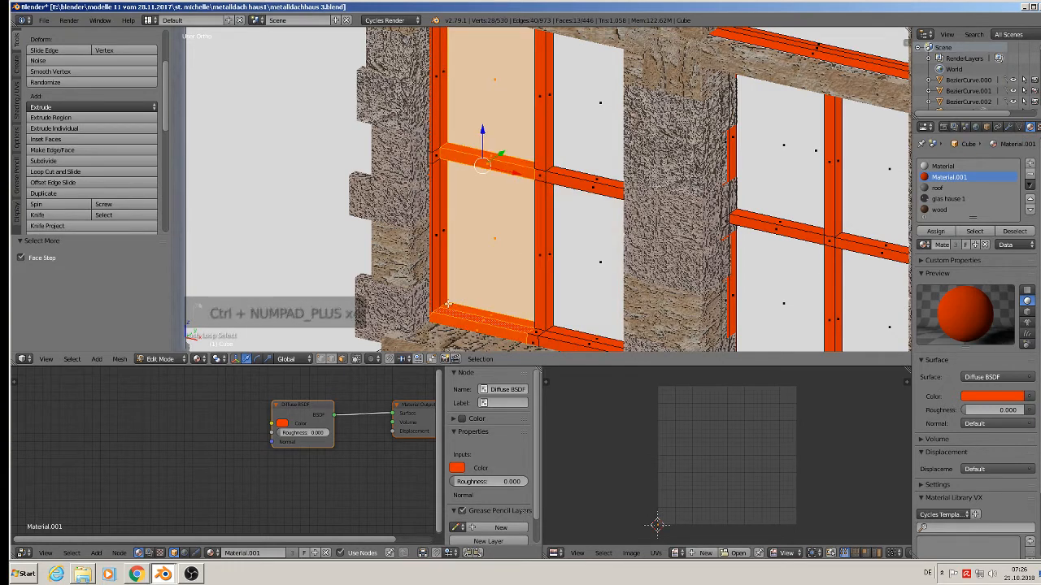
# Clear the selection and turn off Limit Selection to Visible so hidden faces can be picked.
pyautogui.scroll(-7, 456, 294)
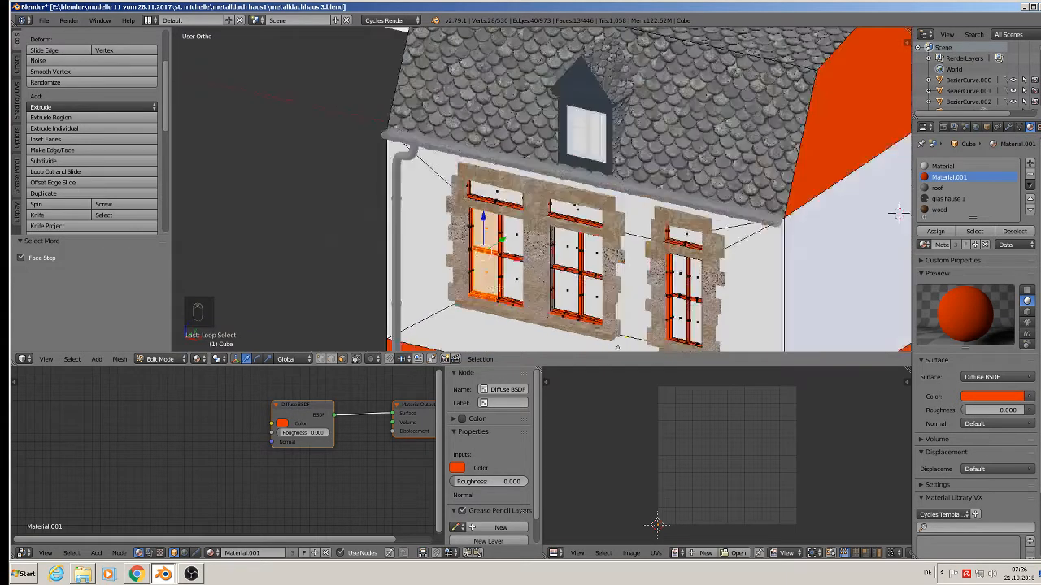
pyautogui.moveTo(461, 292); pyautogui.dragTo(561, 265, button='middle')
pyautogui.moveTo(833, 193); pyautogui.dragTo(855, 154, button='middle')
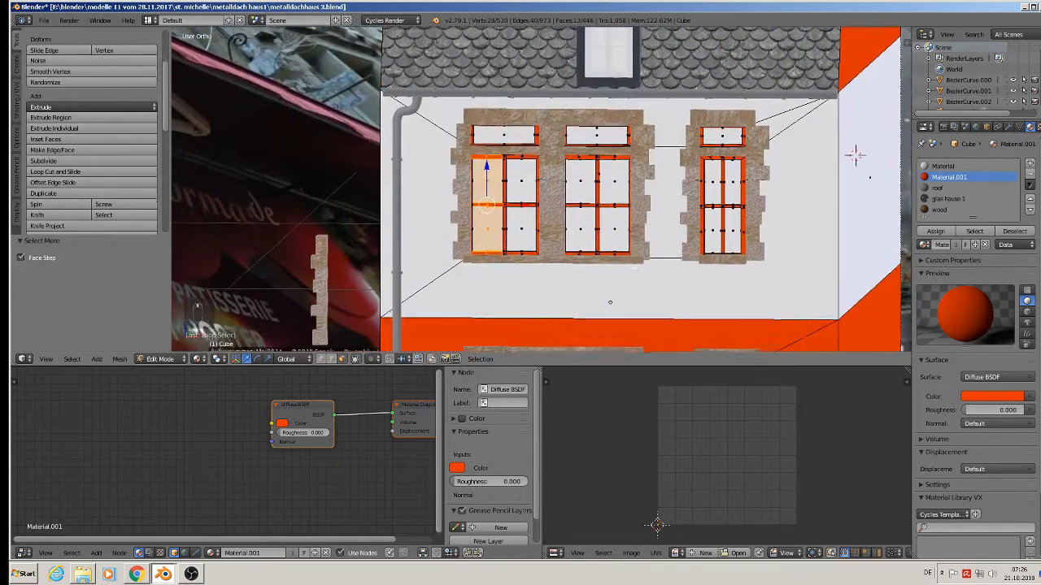
pyautogui.press('a')
pyautogui.press('b')
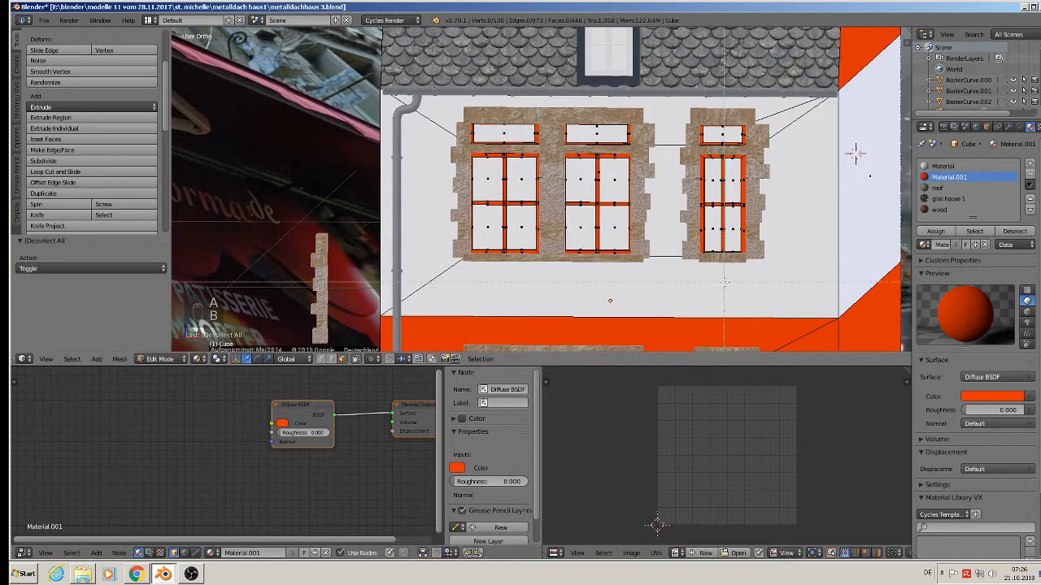
pyautogui.rightClick(770, 282)
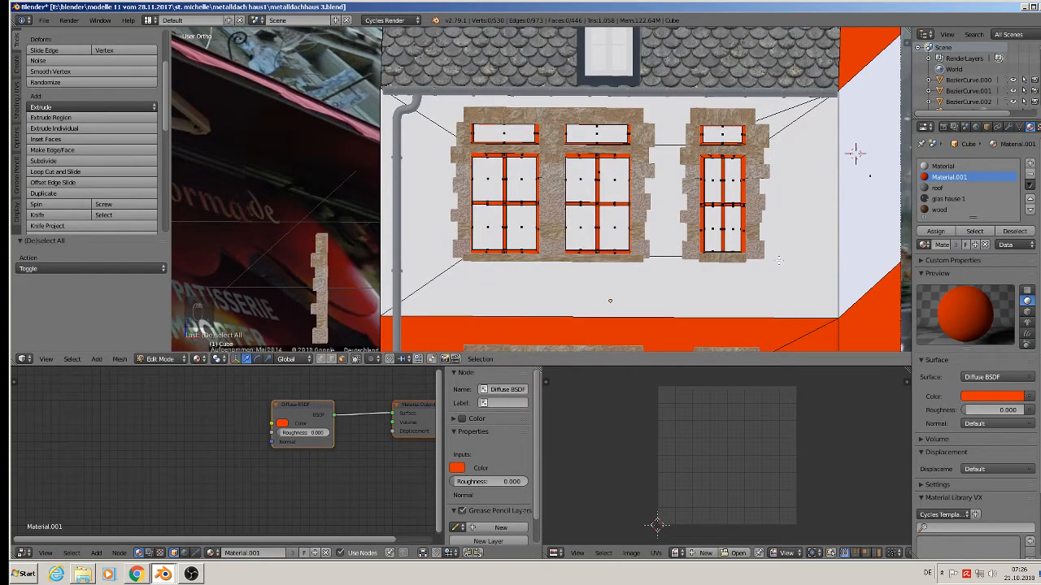
pyautogui.click(355, 359)
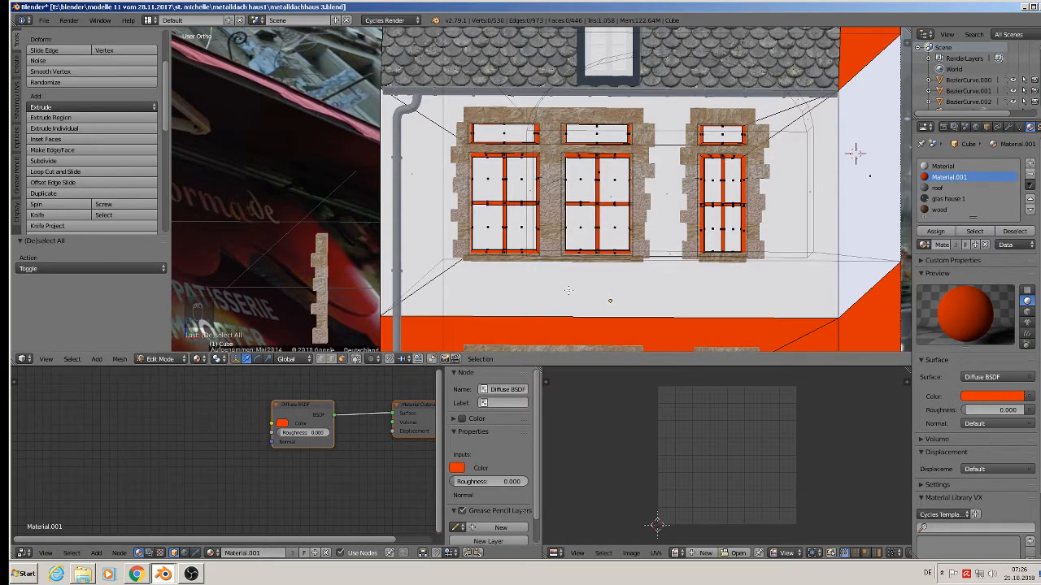
# Box-select every face of the upper window facade.
pyautogui.moveTo(601, 283); pyautogui.dragTo(609, 288, button='middle')
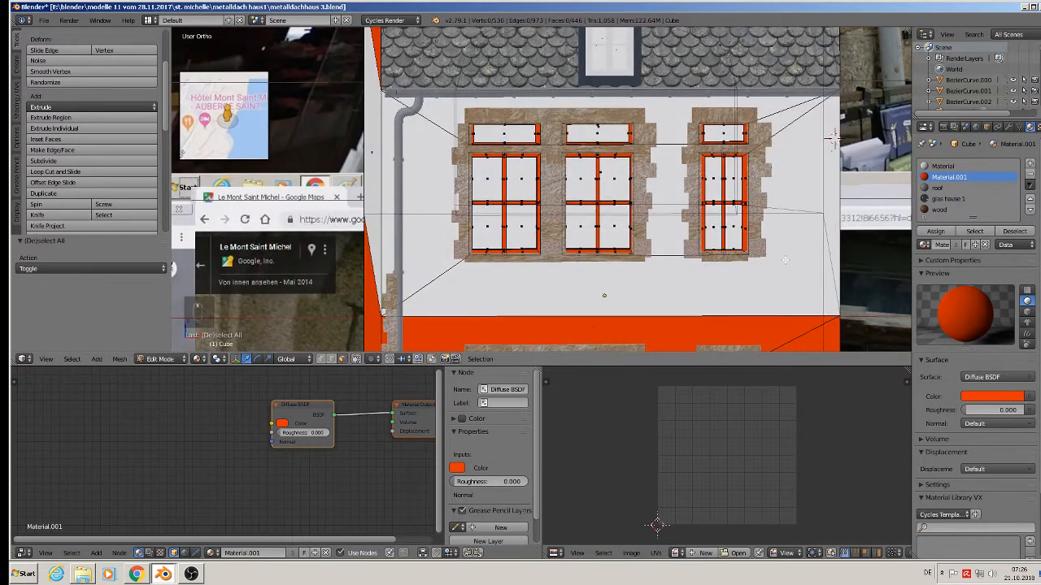
pyautogui.press('b')
pyautogui.moveTo(776, 281); pyautogui.dragTo(437, 110)
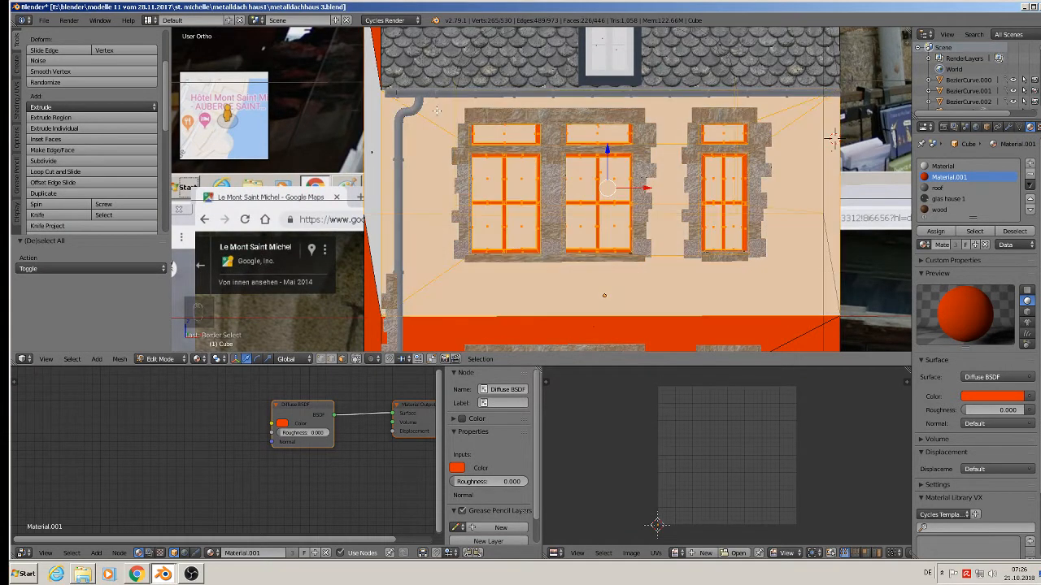
pyautogui.moveTo(831, 138); pyautogui.dragTo(848, 142, button='middle')
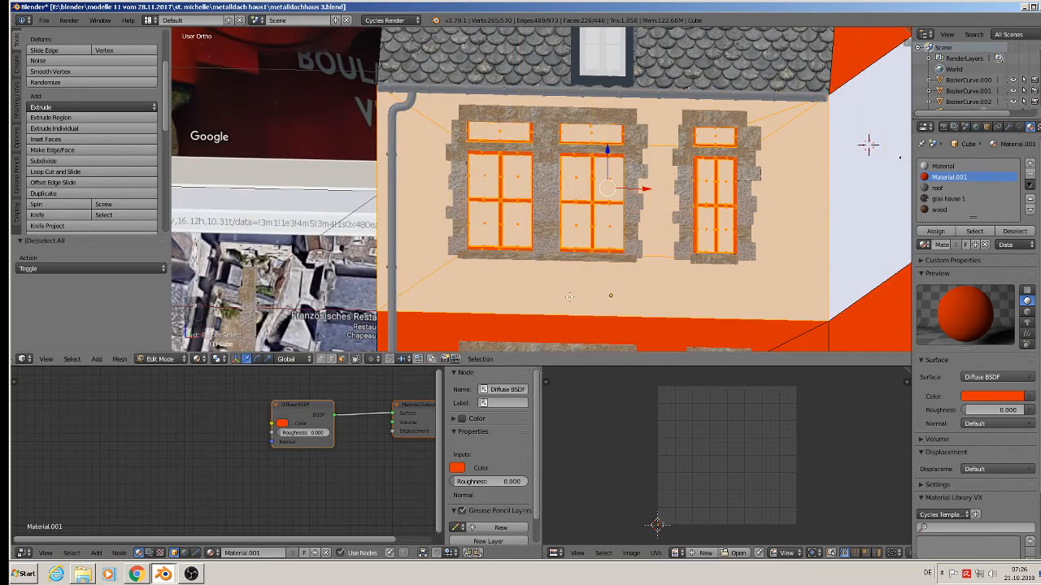
# Deselect the wall faces below, left of and above the windows, plus the left window's glass panes.
pyautogui.keyDown('shift'); pyautogui.rightClick(608, 286); pyautogui.keyUp('shift')
pyautogui.keyDown('shift'); pyautogui.rightClick(419, 195); pyautogui.keyUp('shift')
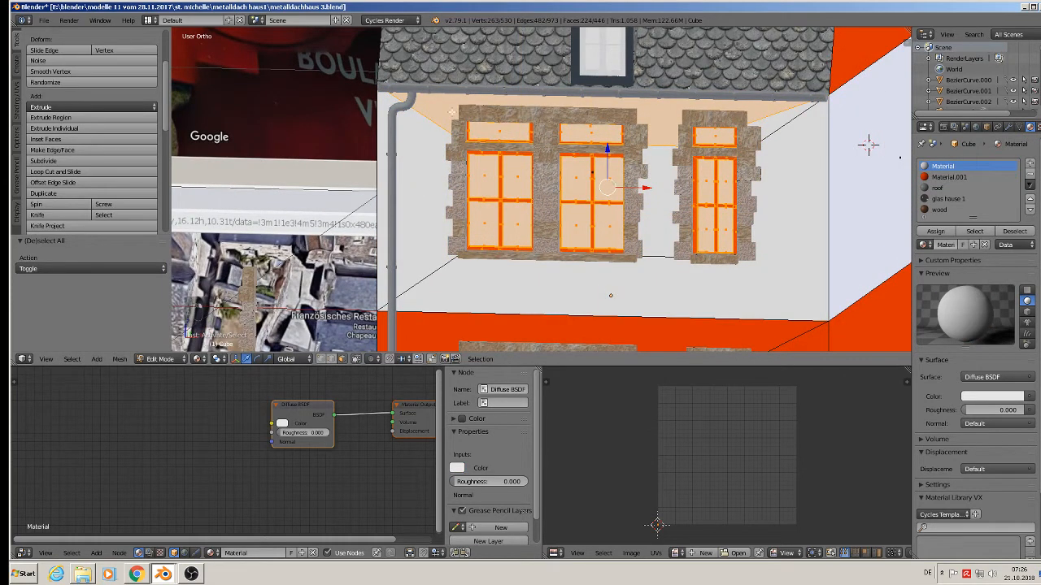
pyautogui.keyDown('shift'); pyautogui.rightClick(452, 113); pyautogui.keyUp('shift')
pyautogui.keyDown('shift'); pyautogui.rightClick(493, 134); pyautogui.keyUp('shift')
pyautogui.keyDown('shift'); pyautogui.rightClick(491, 171); pyautogui.keyUp('shift')
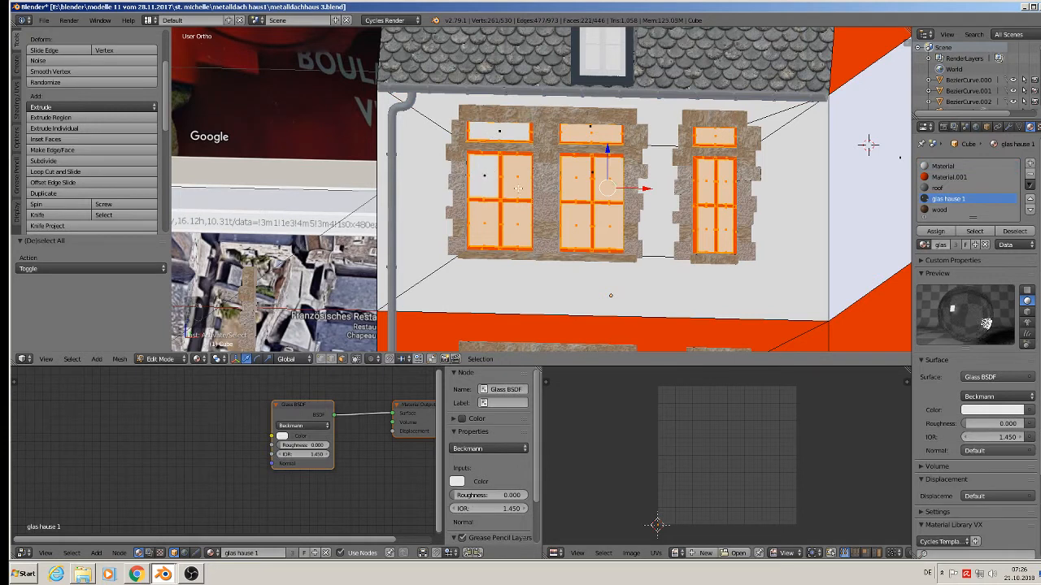
pyautogui.keyDown('shift'); pyautogui.rightClick(518, 188); pyautogui.keyUp('shift')
pyautogui.keyDown('shift'); pyautogui.rightClick(515, 224); pyautogui.keyUp('shift')
pyautogui.keyDown('shift'); pyautogui.rightClick(485, 221); pyautogui.keyUp('shift')
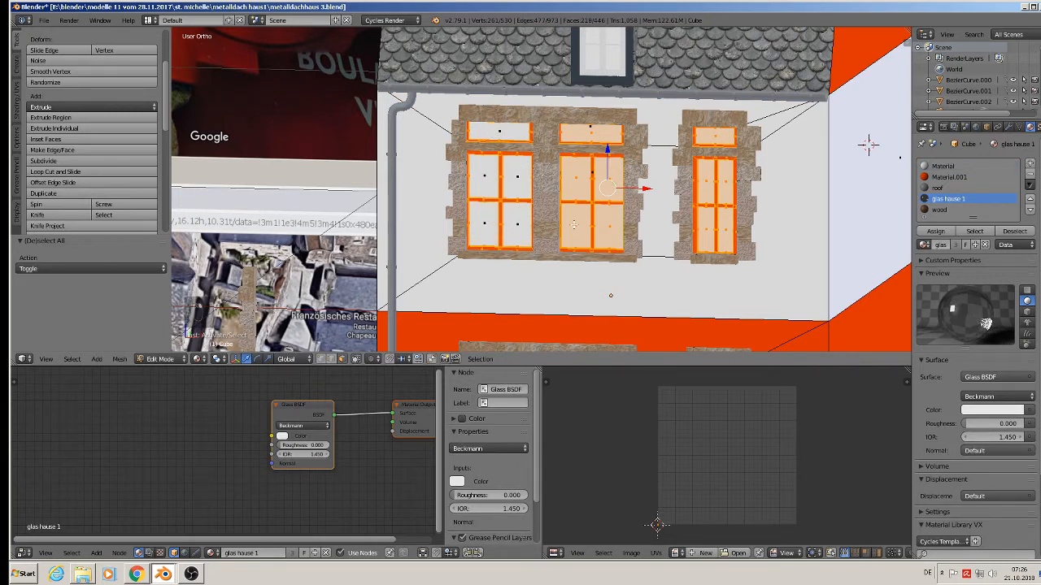
# Deselect all glass panes of the middle and right windows.
pyautogui.keyDown('shift'); pyautogui.rightClick(576, 220); pyautogui.keyUp('shift')
pyautogui.keyDown('shift'); pyautogui.rightClick(577, 179); pyautogui.keyUp('shift')
pyautogui.keyDown('shift'); pyautogui.rightClick(603, 176); pyautogui.keyUp('shift')
pyautogui.keyDown('shift'); pyautogui.rightClick(604, 229); pyautogui.keyUp('shift')
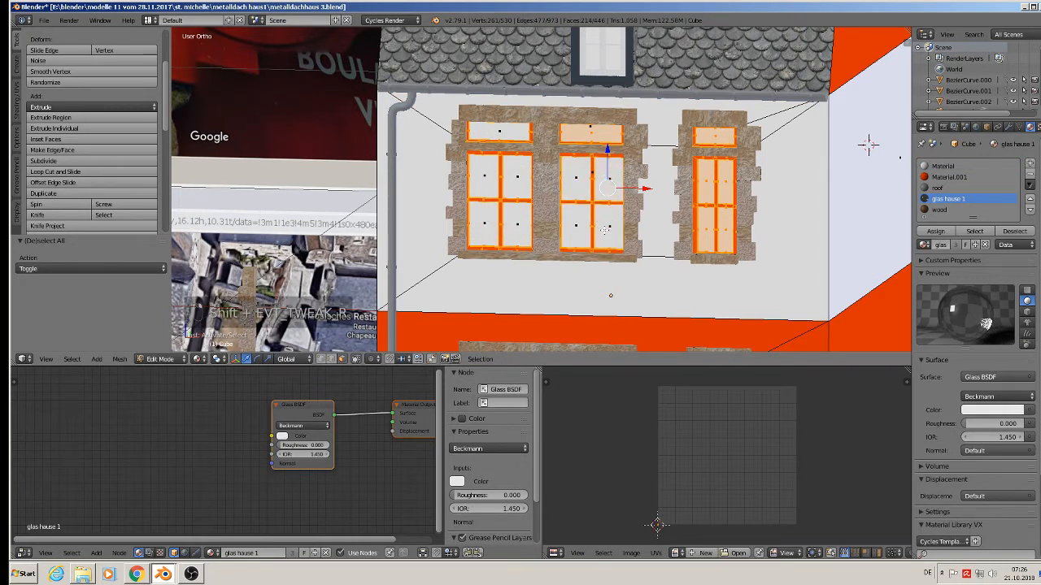
pyautogui.keyDown('shift'); pyautogui.rightClick(596, 132); pyautogui.keyUp('shift')
pyautogui.keyDown('shift'); pyautogui.rightClick(715, 139); pyautogui.keyUp('shift')
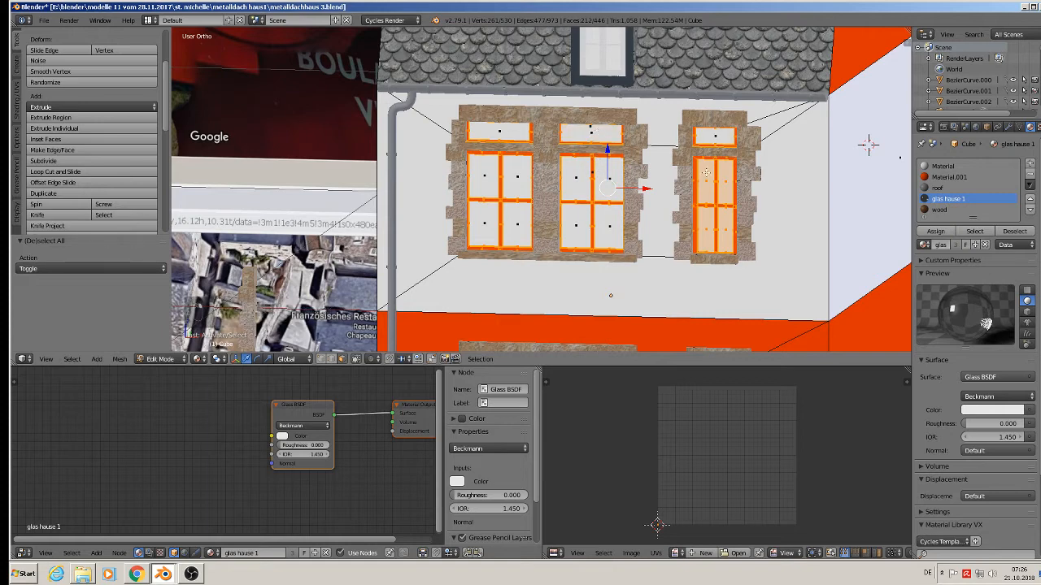
pyautogui.keyDown('shift'); pyautogui.rightClick(706, 179); pyautogui.keyUp('shift')
pyautogui.keyDown('shift'); pyautogui.rightClick(724, 181); pyautogui.keyUp('shift')
pyautogui.keyDown('shift'); pyautogui.rightClick(706, 225); pyautogui.keyUp('shift')
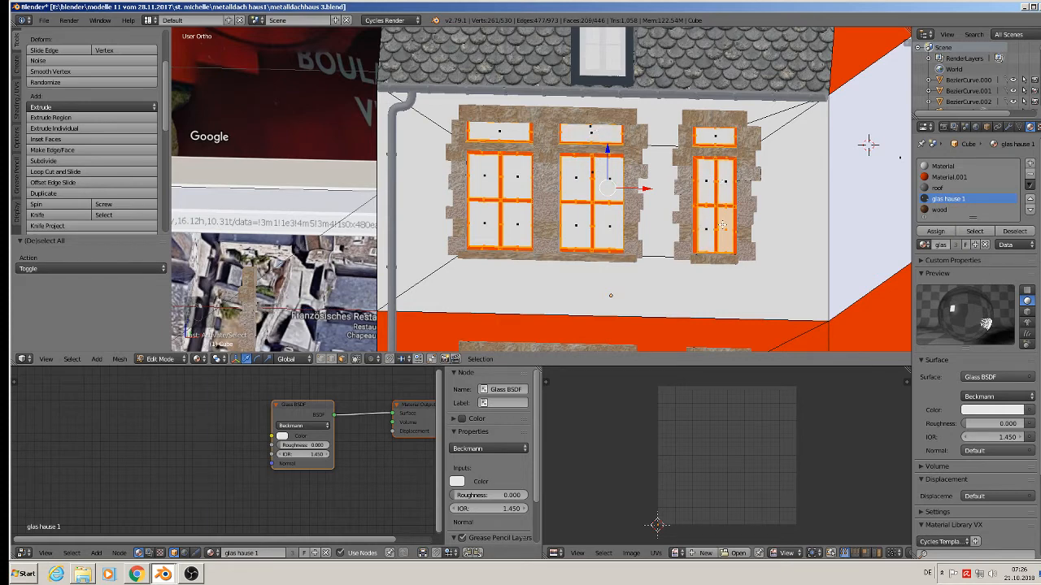
pyautogui.keyDown('shift'); pyautogui.rightClick(722, 225); pyautogui.keyUp('shift')
# Deselect the stray side-wall, beige gable, arch side and arch strip faces around the house.
pyautogui.scroll(-3, 791, 254)
pyautogui.moveTo(791, 254); pyautogui.dragTo(600, 252, button='middle')
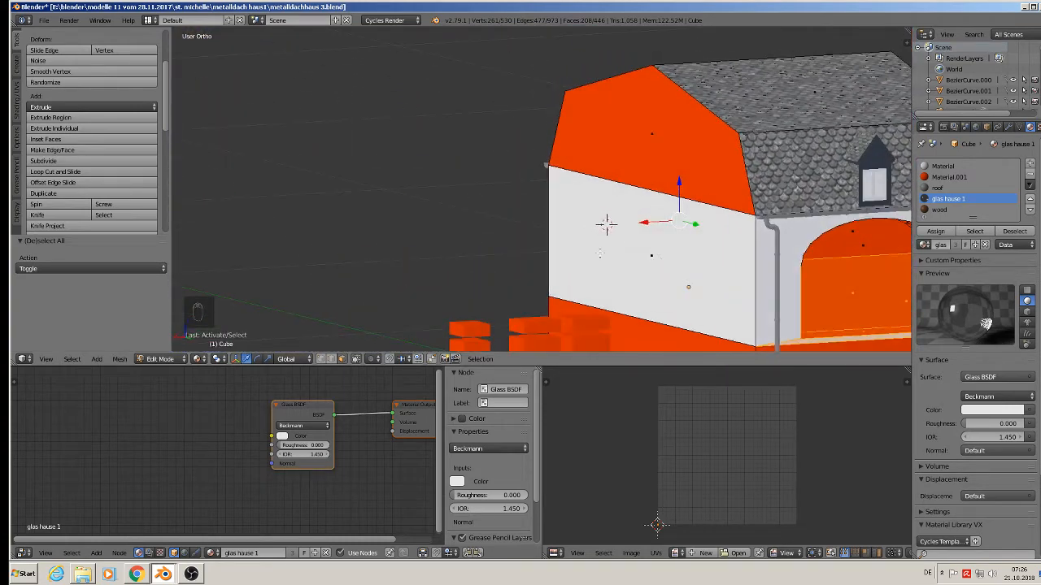
pyautogui.keyDown('shift'); pyautogui.rightClick(795, 288); pyautogui.keyUp('shift')
pyautogui.keyDown('shift'); pyautogui.moveTo(795, 289); pyautogui.dragTo(638, 189, button='middle'); pyautogui.keyUp('shift')
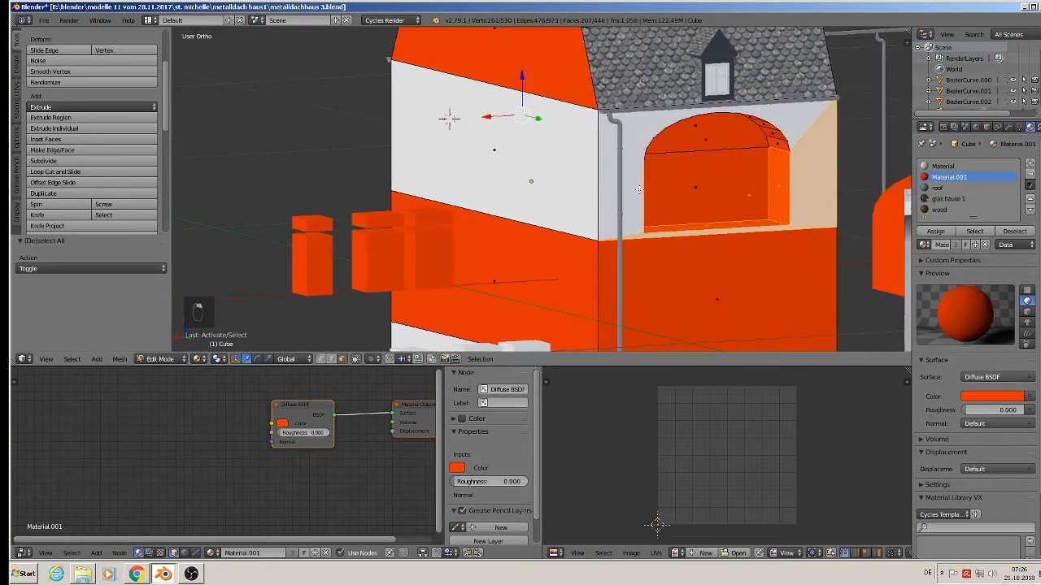
pyautogui.keyDown('shift'); pyautogui.rightClick(847, 197); pyautogui.keyUp('shift')
pyautogui.keyDown('shift'); pyautogui.rightClick(785, 192); pyautogui.keyUp('shift')
pyautogui.keyDown('shift'); pyautogui.rightClick(754, 227); pyautogui.keyUp('shift')
pyautogui.moveTo(727, 246); pyautogui.dragTo(651, 272, button='middle')
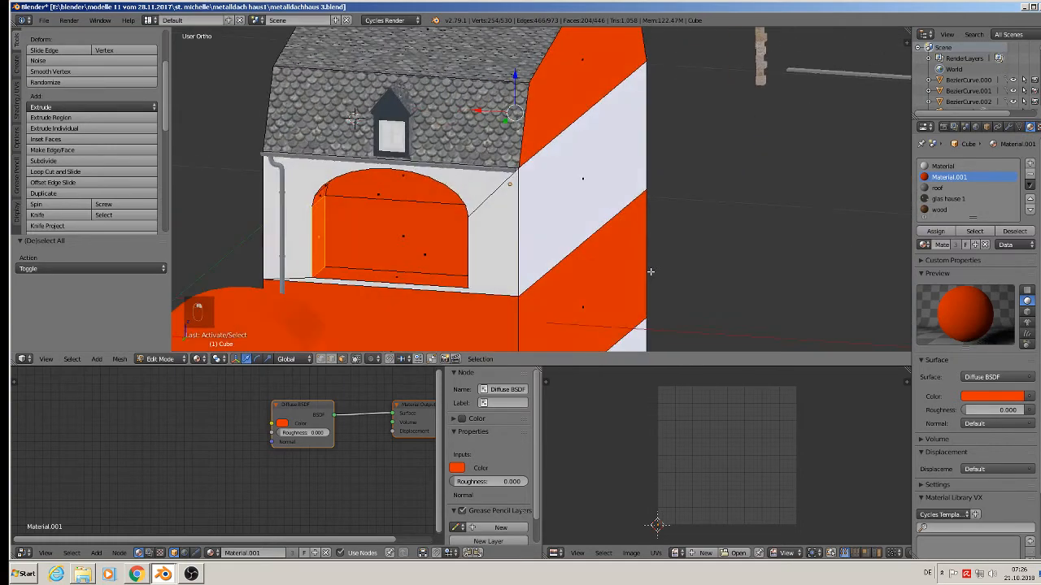
pyautogui.keyDown('shift'); pyautogui.rightClick(318, 228); pyautogui.keyUp('shift')
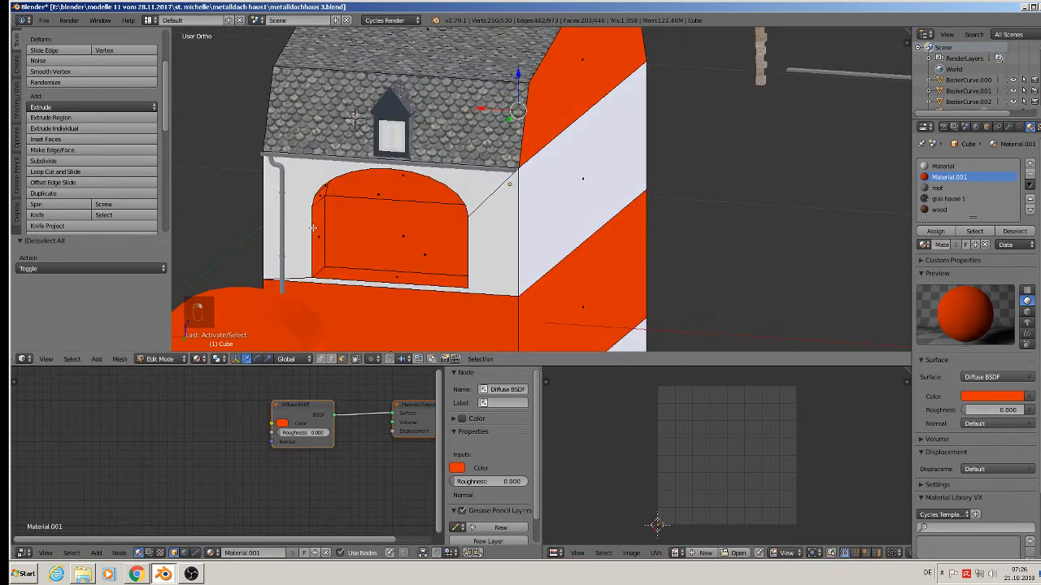
pyautogui.moveTo(317, 228); pyautogui.dragTo(675, 63, button='middle')
pyautogui.scroll(2, 585, 175)
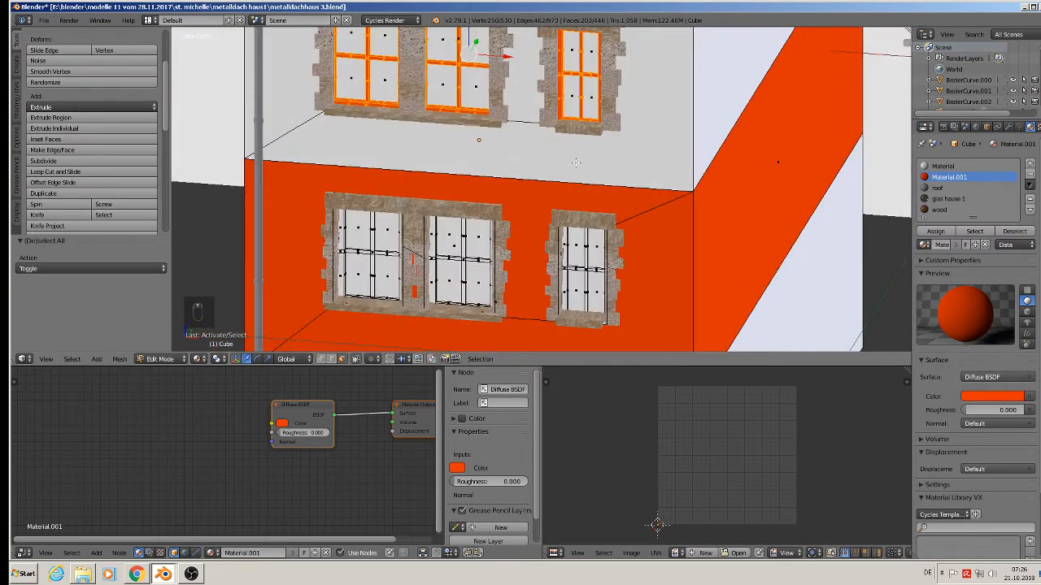
# Assign the wood material to the selected upper frames and Smart UV Project them.
pyautogui.click(937, 210)
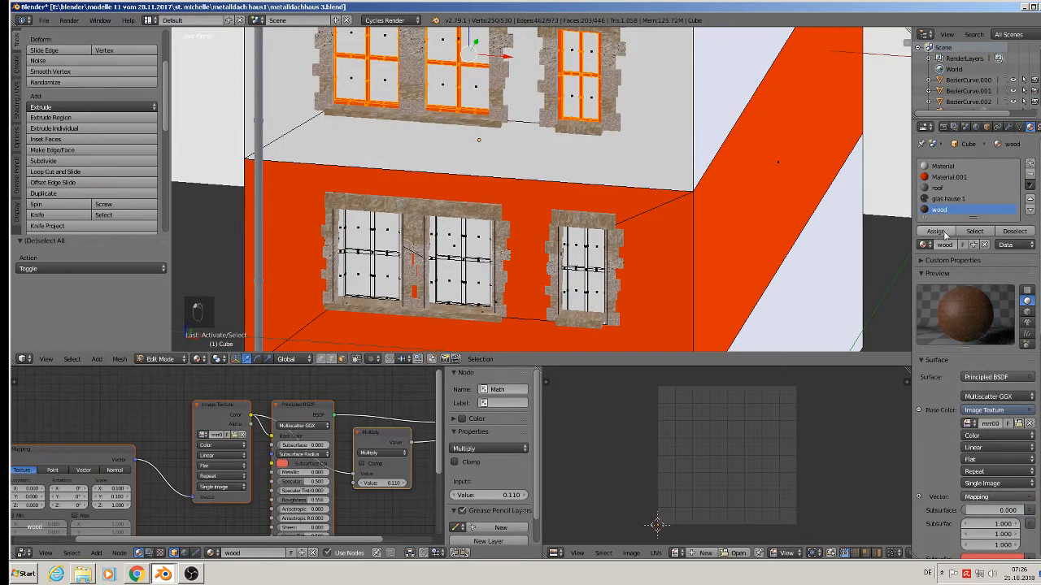
pyautogui.click(935, 231)
pyautogui.press('KP_Decimal')
pyautogui.scroll(2, 529, 189)
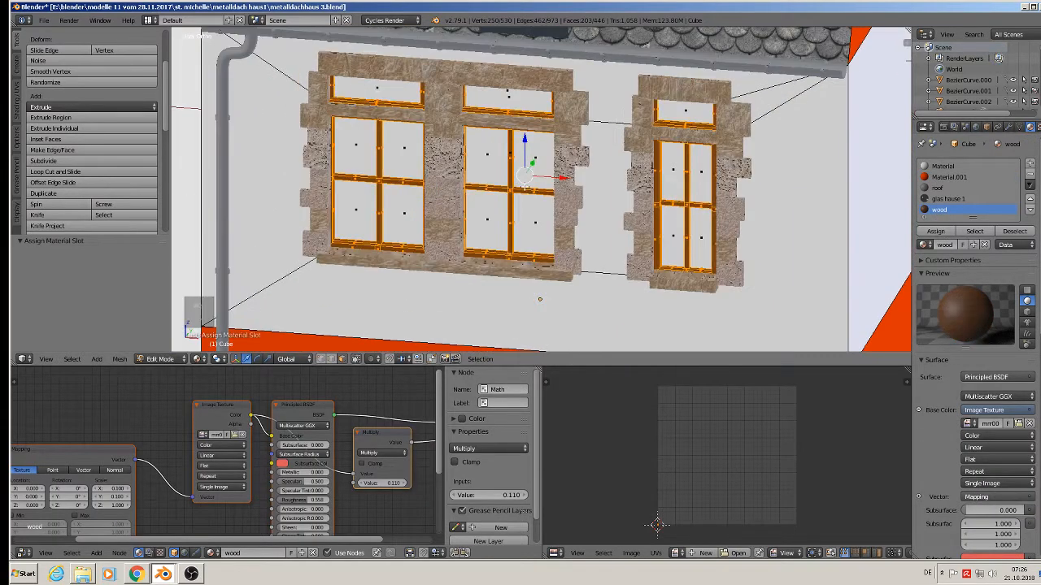
pyautogui.press('u')
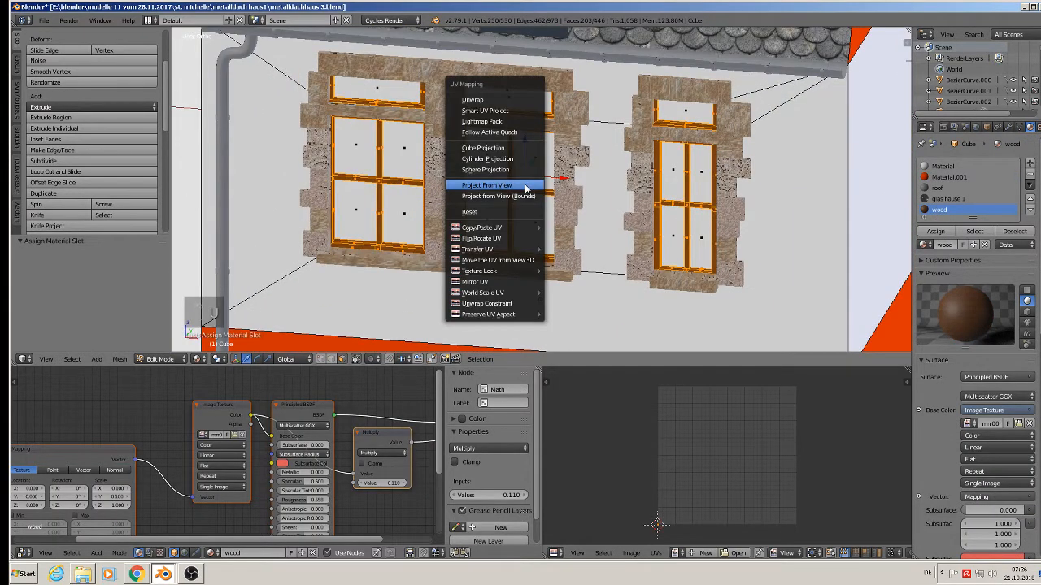
pyautogui.click(515, 110)
pyautogui.click(512, 189)
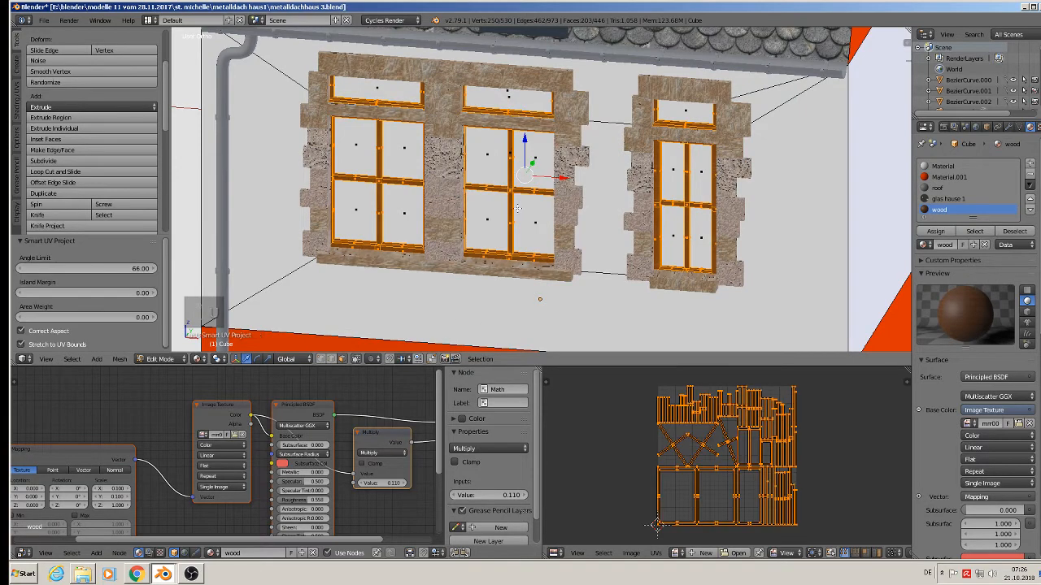
# Return to Object Mode and deselect everything.
pyautogui.press('Tab')
pyautogui.scroll(2, 499, 216)
pyautogui.press('a')
pyautogui.scroll(1, 497, 244)
pyautogui.scroll(-2, 497, 250)
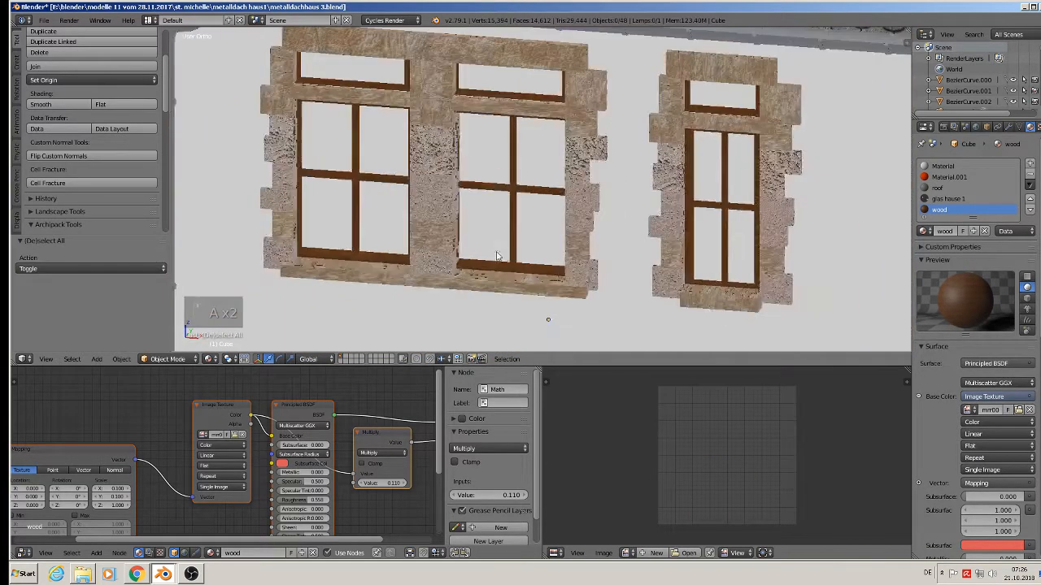
pyautogui.scroll(-3, 498, 256)
# Save the house file, then re-enter Edit Mode viewing the lower windows.
pyautogui.keyDown('shift'); pyautogui.moveTo(581, 281); pyautogui.dragTo(619, 112, button='middle'); pyautogui.keyUp('shift')
pyautogui.scroll(-2, 614, 120)
pyautogui.scroll(1, 524, 202)
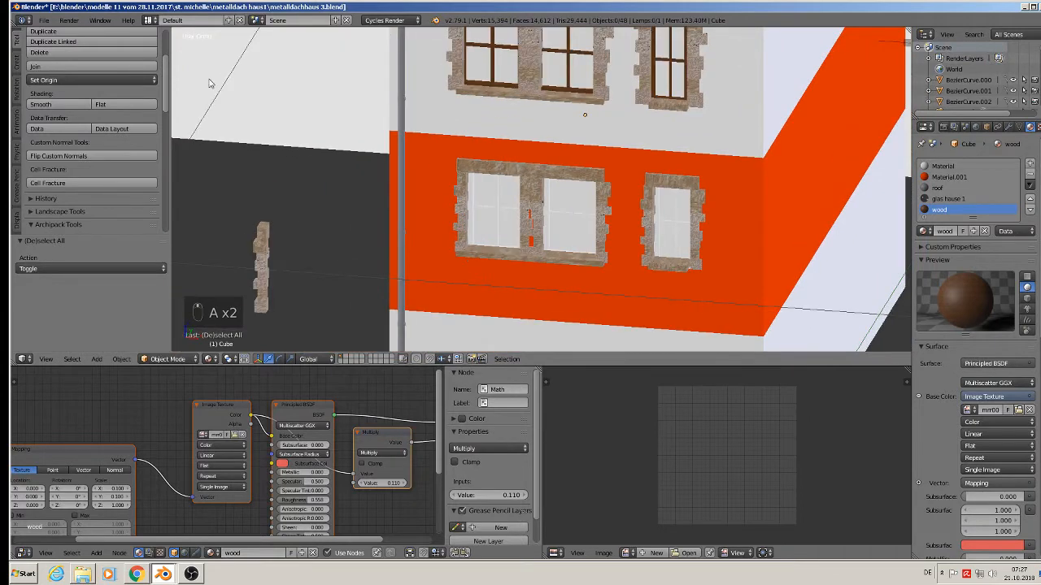
pyautogui.click(44, 20)
pyautogui.click(67, 103)
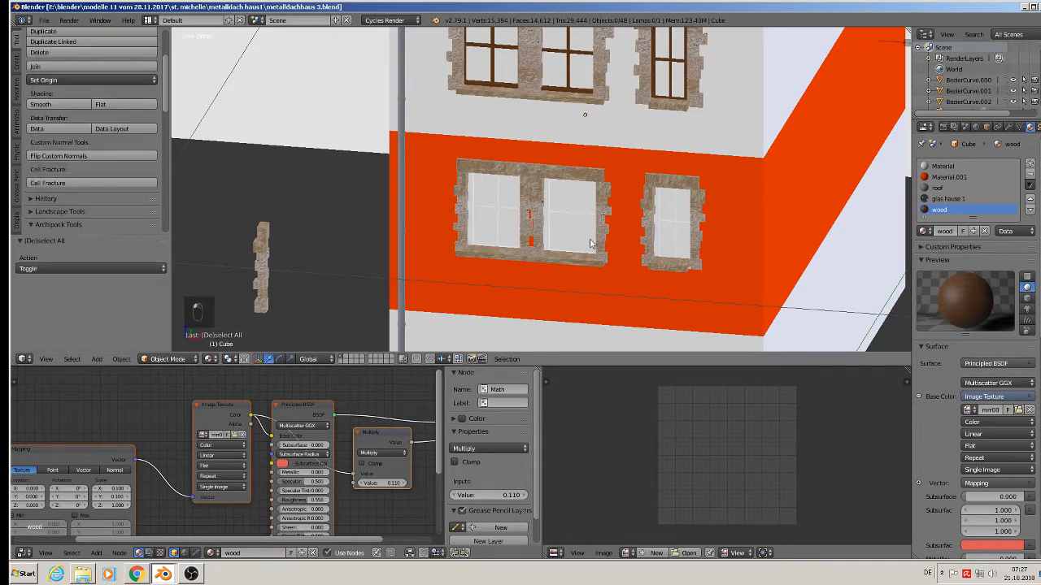
pyautogui.moveTo(592, 243); pyautogui.dragTo(453, 216, button='middle')
pyautogui.press('Tab')
# Turn off Limit Selection to Visible and box-select the whole lower row of windows.
pyautogui.scroll(1, 430, 229)
pyautogui.scroll(-2, 453, 216)
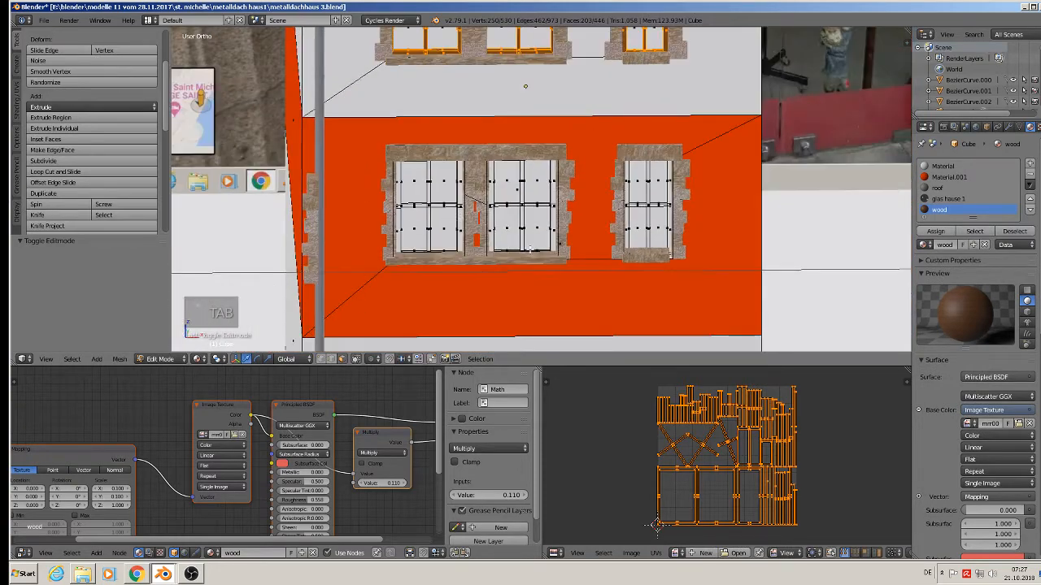
pyautogui.scroll(-2, 587, 280)
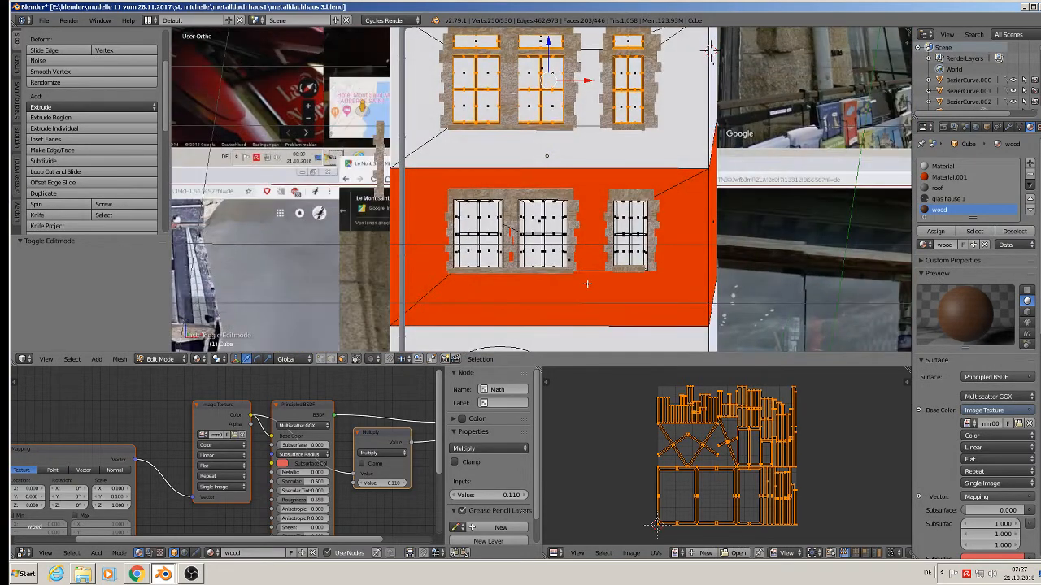
pyautogui.click(357, 361)
pyautogui.press('b')
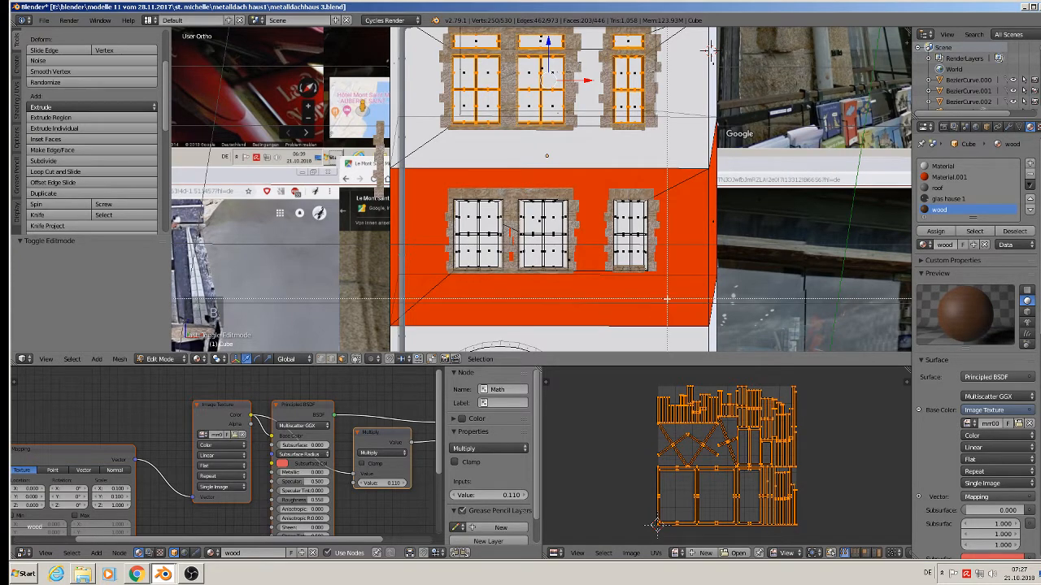
pyautogui.moveTo(665, 284); pyautogui.dragTo(438, 182)
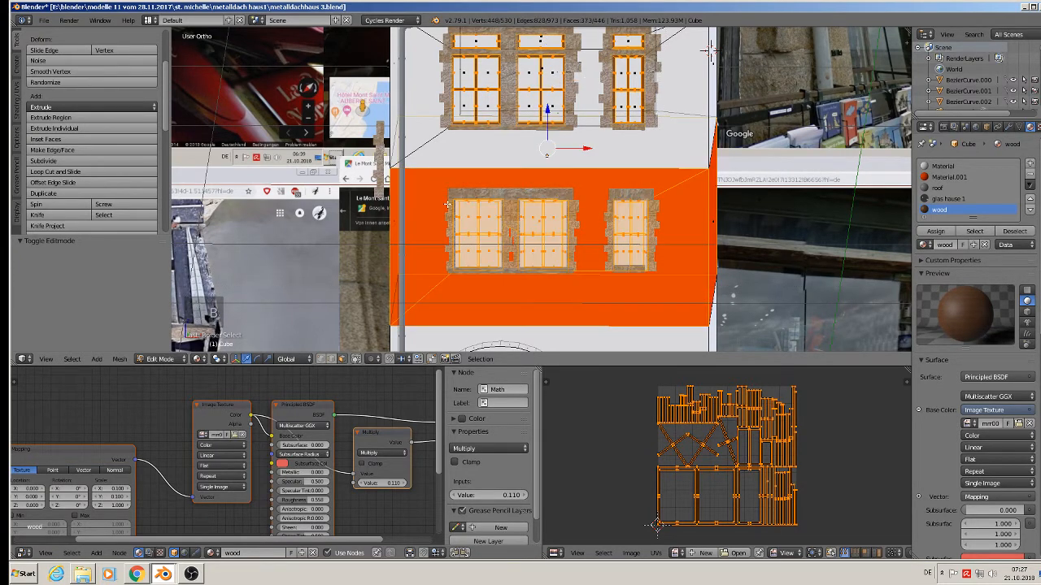
pyautogui.scroll(2, 431, 176)
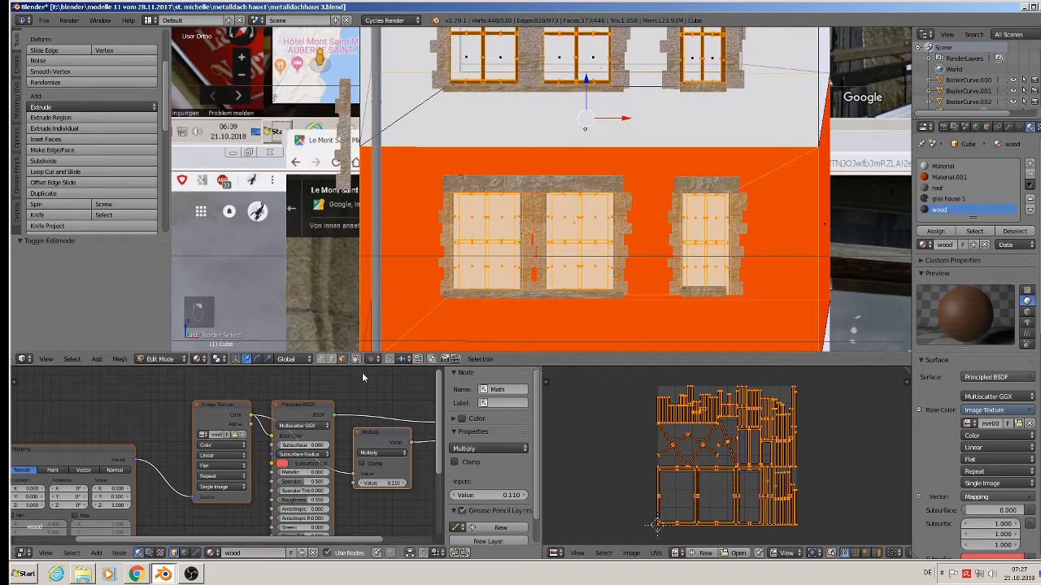
# Deselect the surrounding wall faces and the four glass panes of the middle and left windows.
pyautogui.keyDown('shift'); pyautogui.rightClick(431, 178); pyautogui.keyUp('shift')
pyautogui.keyDown('shift'); pyautogui.rightClick(617, 324); pyautogui.keyUp('shift')
pyautogui.keyDown('shift'); pyautogui.rightClick(564, 267); pyautogui.keyUp('shift')
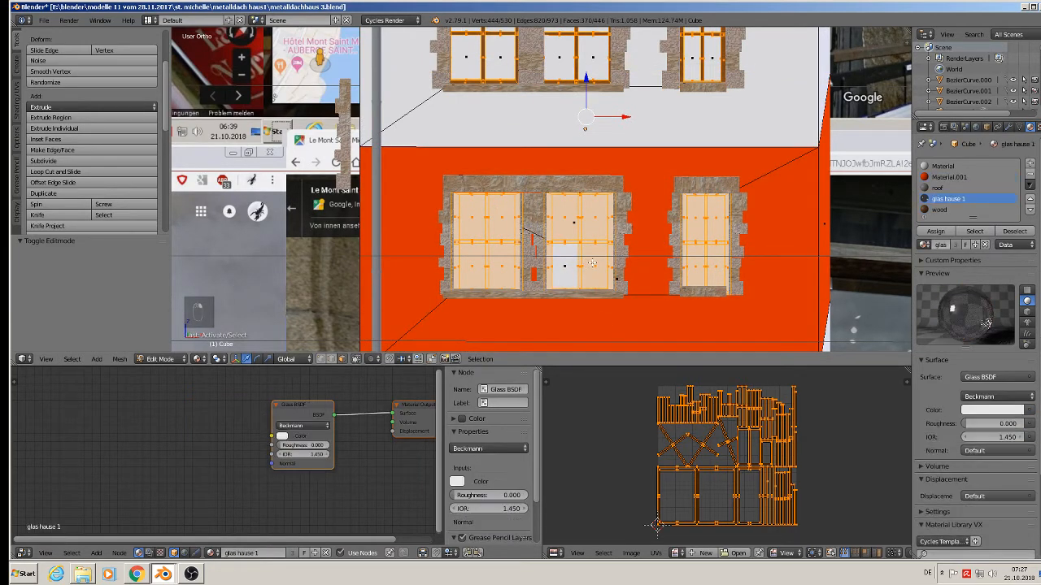
pyautogui.keyDown('shift'); pyautogui.rightClick(595, 266); pyautogui.keyUp('shift')
pyautogui.keyDown('shift'); pyautogui.rightClick(595, 218); pyautogui.keyUp('shift')
pyautogui.keyDown('shift'); pyautogui.rightClick(567, 216); pyautogui.keyUp('shift')
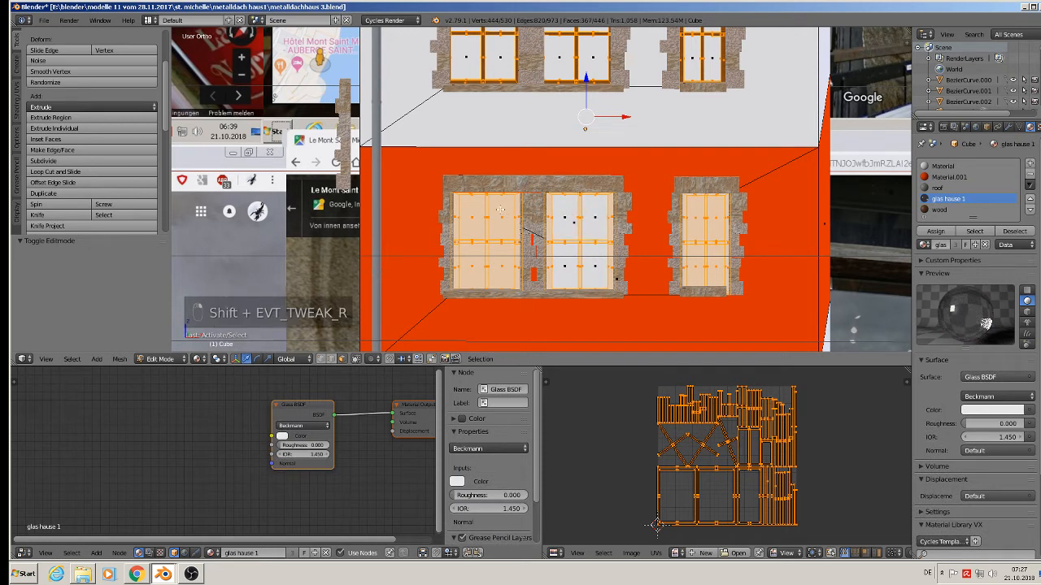
pyautogui.keyDown('shift'); pyautogui.rightClick(502, 216); pyautogui.keyUp('shift')
pyautogui.keyDown('shift'); pyautogui.rightClick(472, 216); pyautogui.keyUp('shift')
pyautogui.keyDown('shift'); pyautogui.rightClick(472, 266); pyautogui.keyUp('shift')
pyautogui.keyDown('shift'); pyautogui.rightClick(502, 266); pyautogui.keyUp('shift')
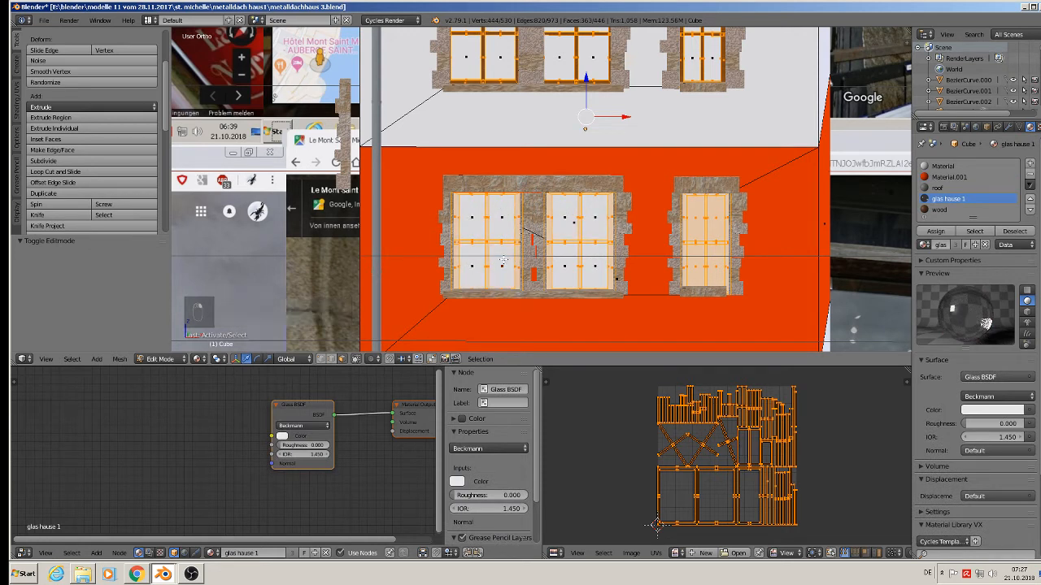
# Deselect the right window's four panes and a stray orange wall face at the back.
pyautogui.keyDown('shift'); pyautogui.rightClick(693, 261); pyautogui.keyUp('shift')
pyautogui.keyDown('shift'); pyautogui.rightClick(717, 254); pyautogui.keyUp('shift')
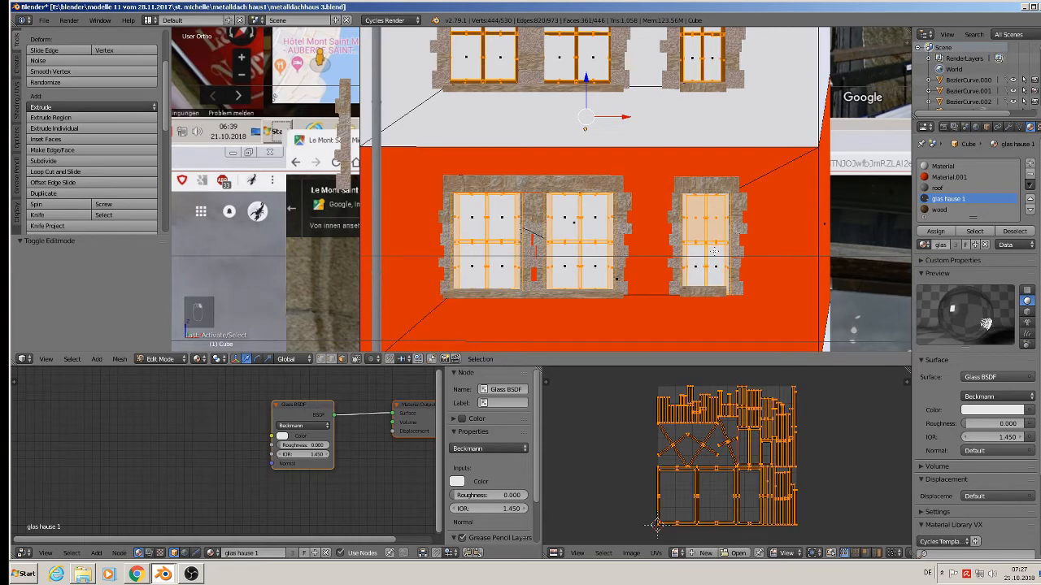
pyautogui.keyDown('shift'); pyautogui.rightClick(715, 220); pyautogui.keyUp('shift')
pyautogui.keyDown('shift'); pyautogui.rightClick(696, 217); pyautogui.keyUp('shift')
pyautogui.moveTo(839, 247); pyautogui.dragTo(645, 249, button='middle')
pyautogui.scroll(-2, 646, 249)
pyautogui.scroll(-3, 645, 249)
pyautogui.keyDown('shift'); pyautogui.rightClick(782, 269); pyautogui.keyUp('shift')
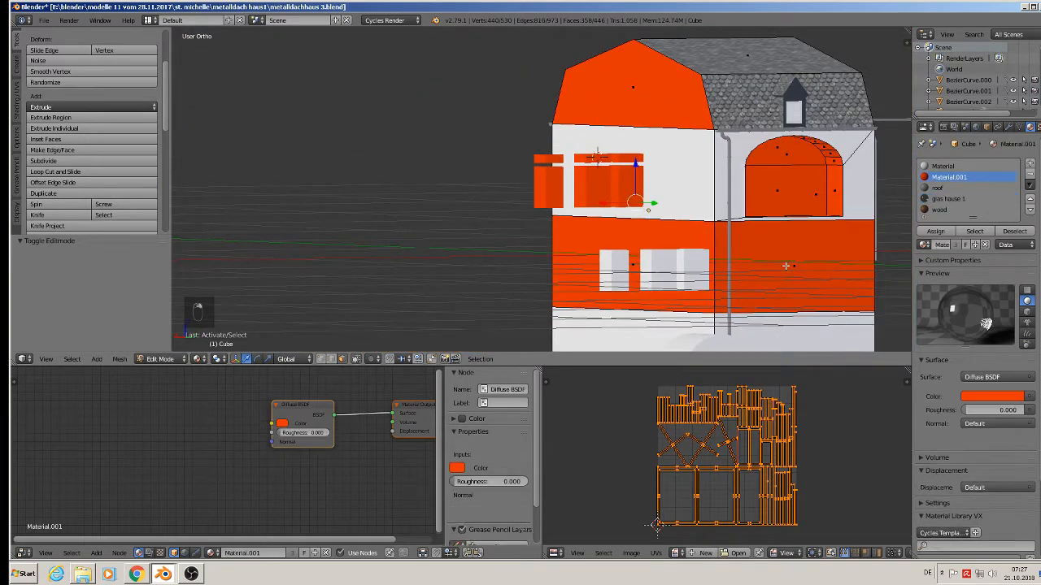
pyautogui.moveTo(762, 271); pyautogui.dragTo(823, 288, button='middle')
# Assign the wood slot to the lower frames, Smart UV Project them, and return to Object Mode.
pyautogui.scroll(4, 738, 270)
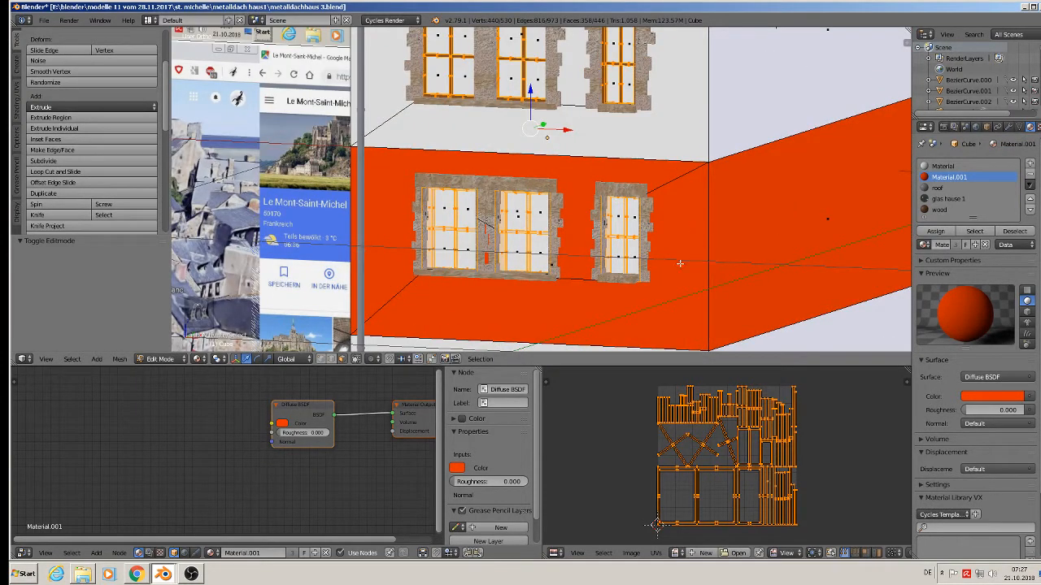
pyautogui.click(936, 210)
pyautogui.click(935, 231)
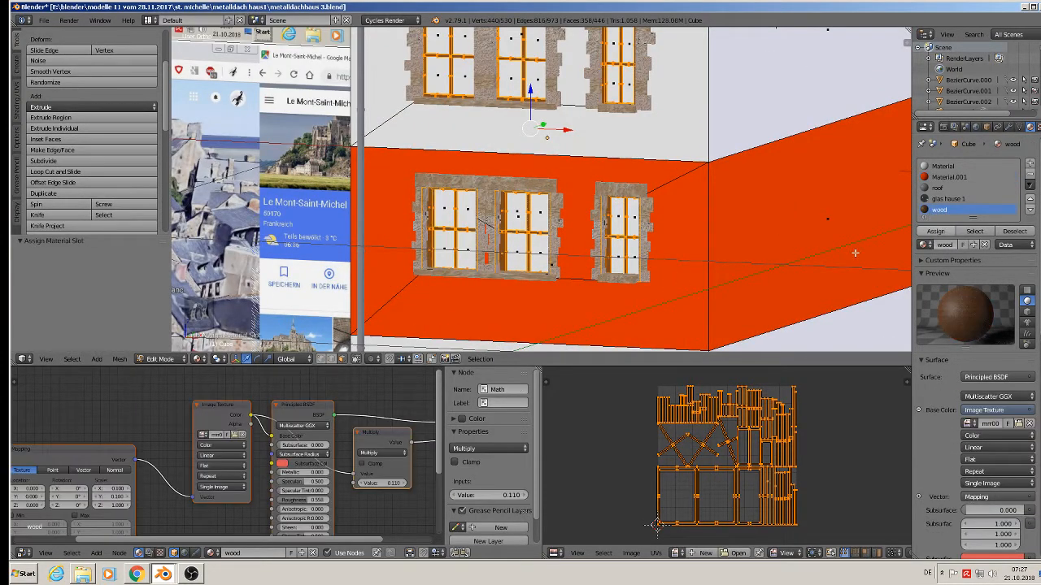
pyautogui.scroll(2, 524, 260)
pyautogui.moveTo(524, 260)
pyautogui.mouseDown(button='middle')
pyautogui.moveTo(539, 265)
pyautogui.moveTo(527, 258)
pyautogui.mouseUp(button='middle')
pyautogui.press('u')
pyautogui.click(527, 260)
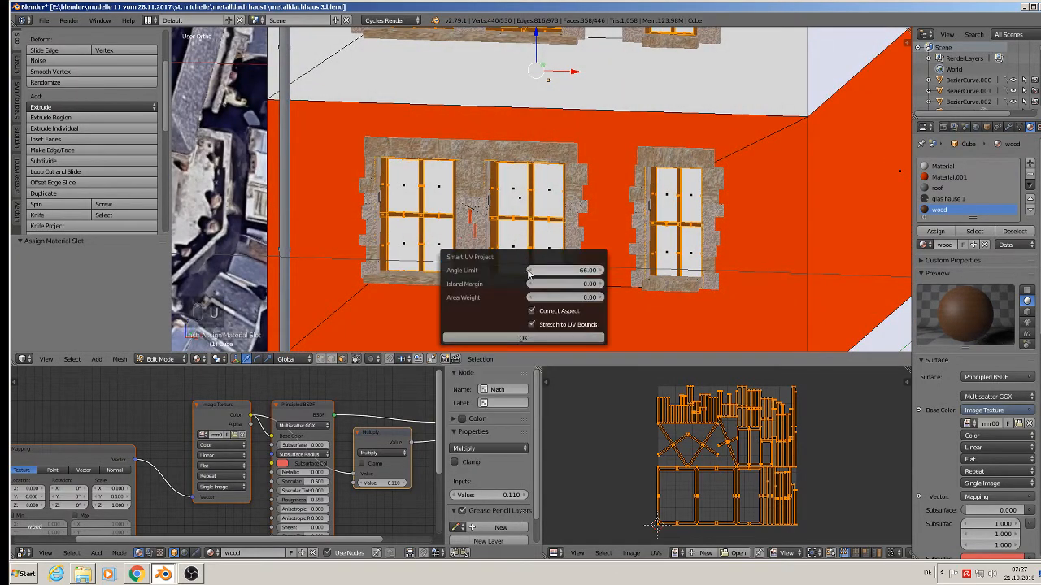
pyautogui.click(514, 336)
pyautogui.press('Tab')
pyautogui.scroll(-5, 521, 325)
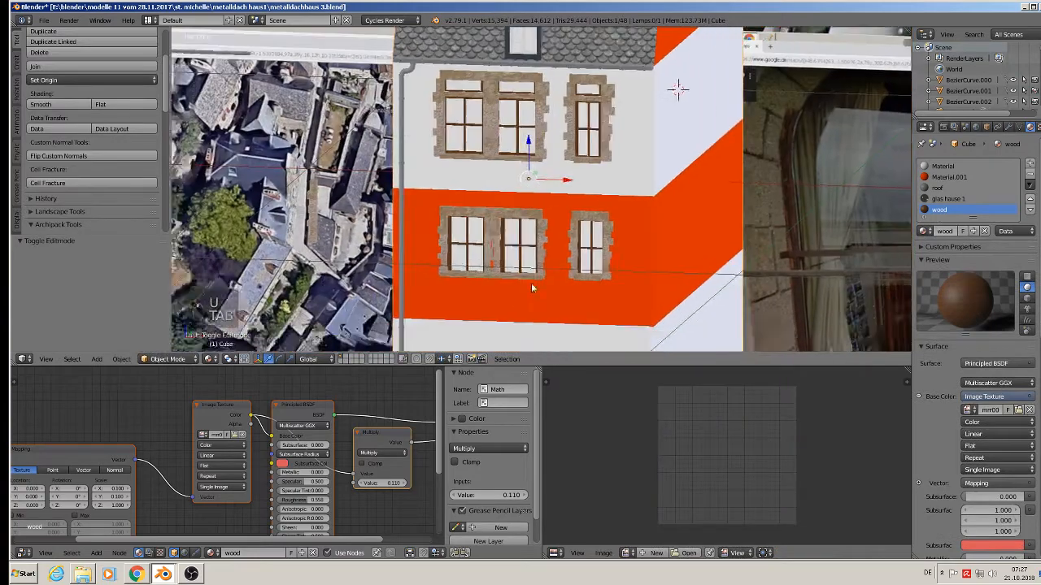
# Save the house file metalldachhaus 3.blend.
pyautogui.keyDown('shift'); pyautogui.moveTo(590, 167); pyautogui.dragTo(594, 213, button='middle'); pyautogui.keyUp('shift')
pyautogui.scroll(1, 588, 198)
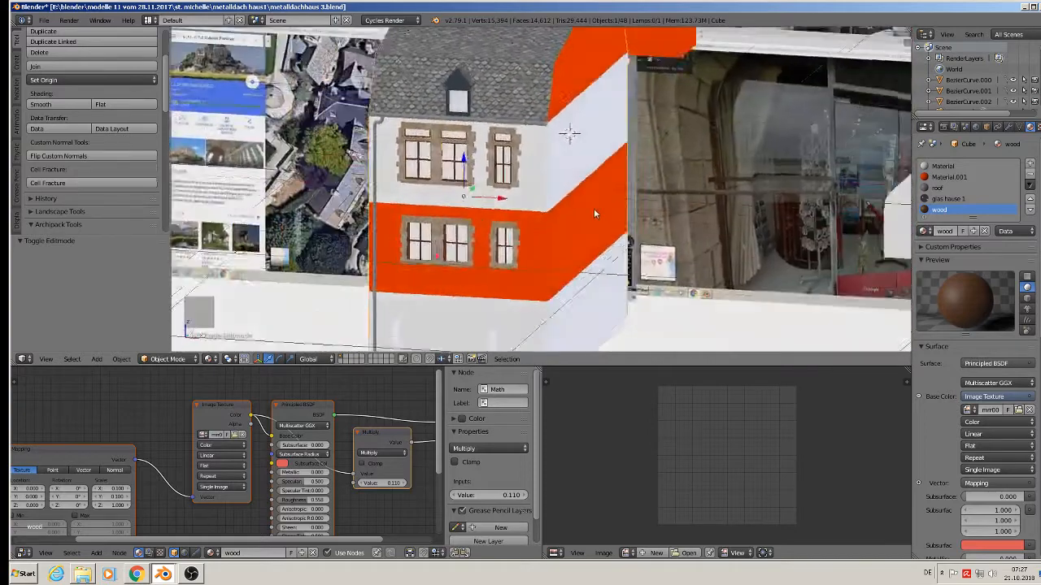
pyautogui.click(57, 18)
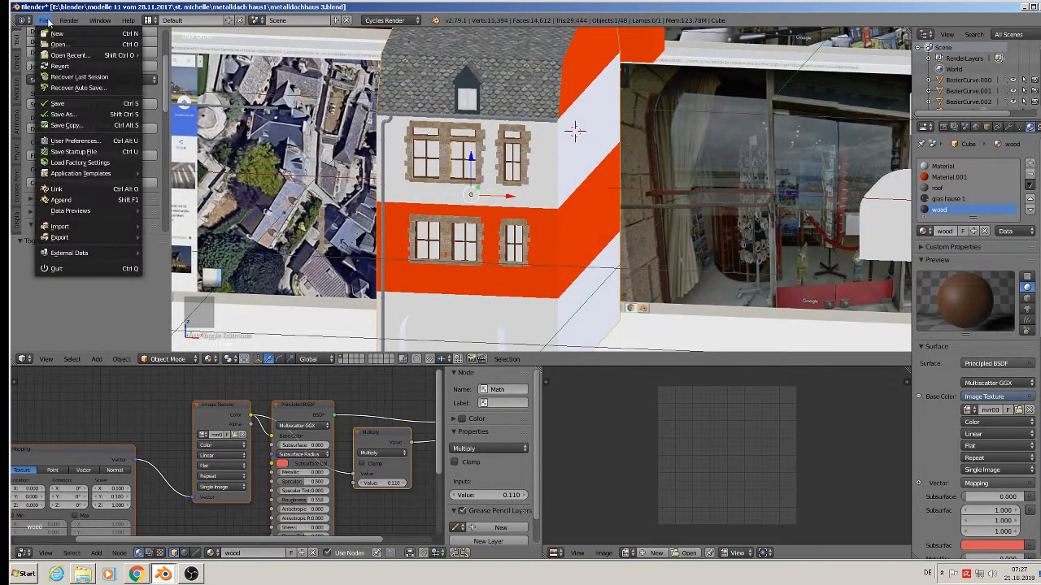
pyautogui.click(81, 104)
# Switch to orthographic view and pan to the building's lower floor.
pyautogui.press('KP_5')
pyautogui.scroll(-2, 439, 151)
pyautogui.keyDown('shift'); pyautogui.moveTo(630, 85); pyautogui.dragTo(563, 221, button='middle'); pyautogui.keyUp('shift')
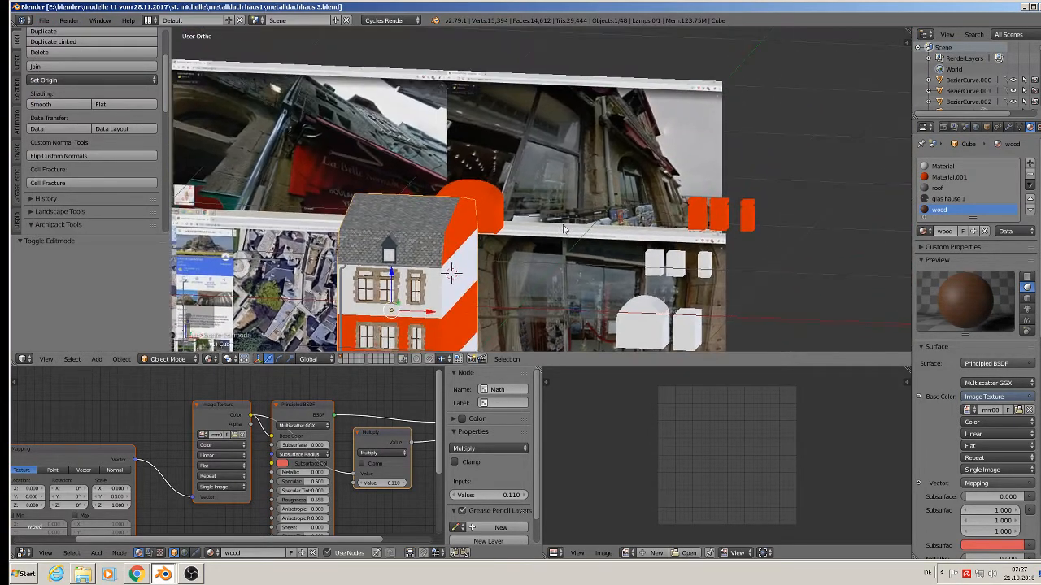
pyautogui.scroll(1, 619, 175)
pyautogui.keyDown('shift'); pyautogui.moveTo(484, 325); pyautogui.dragTo(544, 211, button='middle'); pyautogui.keyUp('shift')
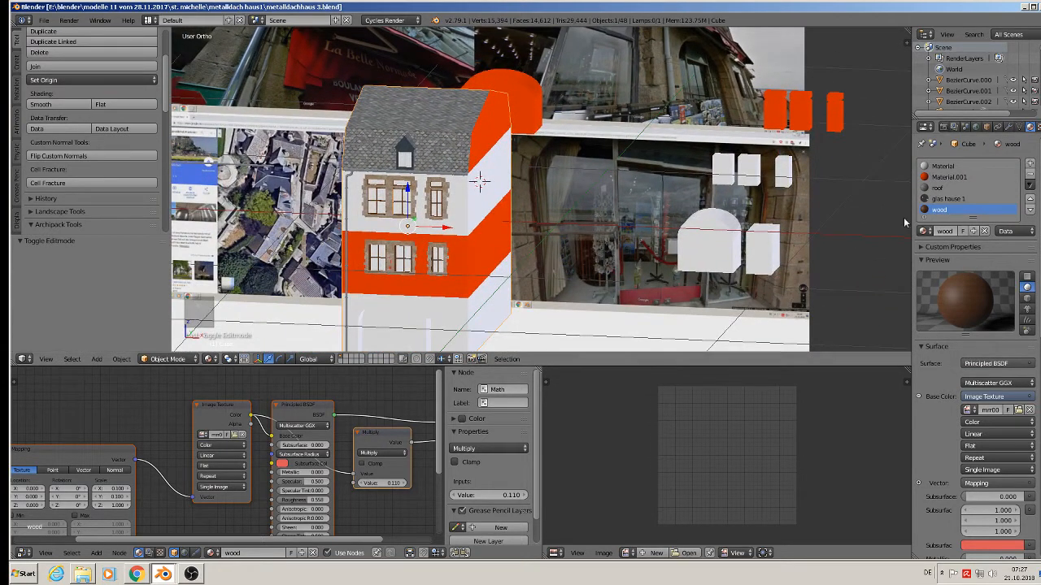
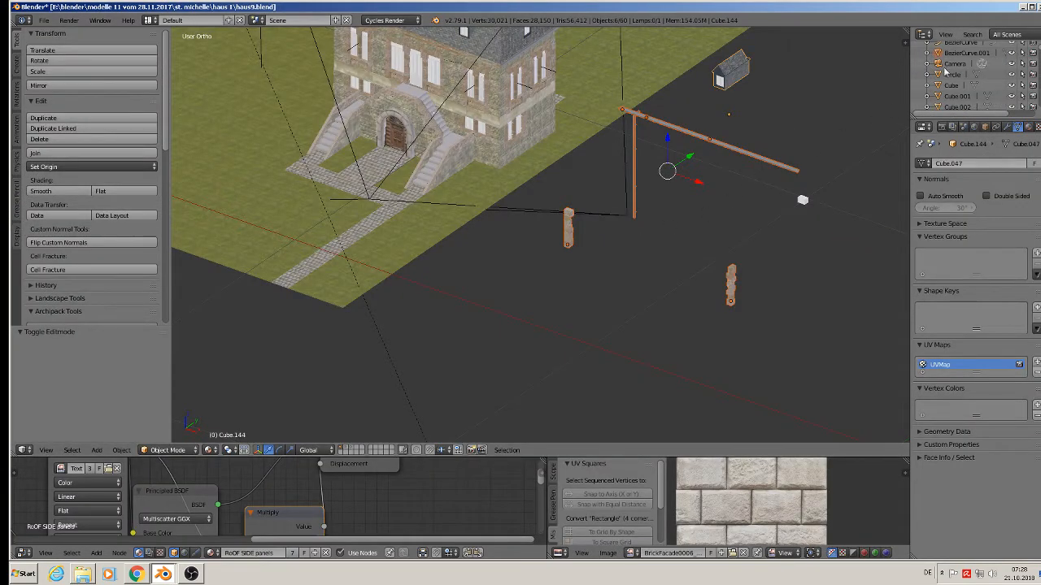
# Quit Blender without saving the house scene and minimize OBS to reveal the desktop.
pyautogui.click(1033, 6)
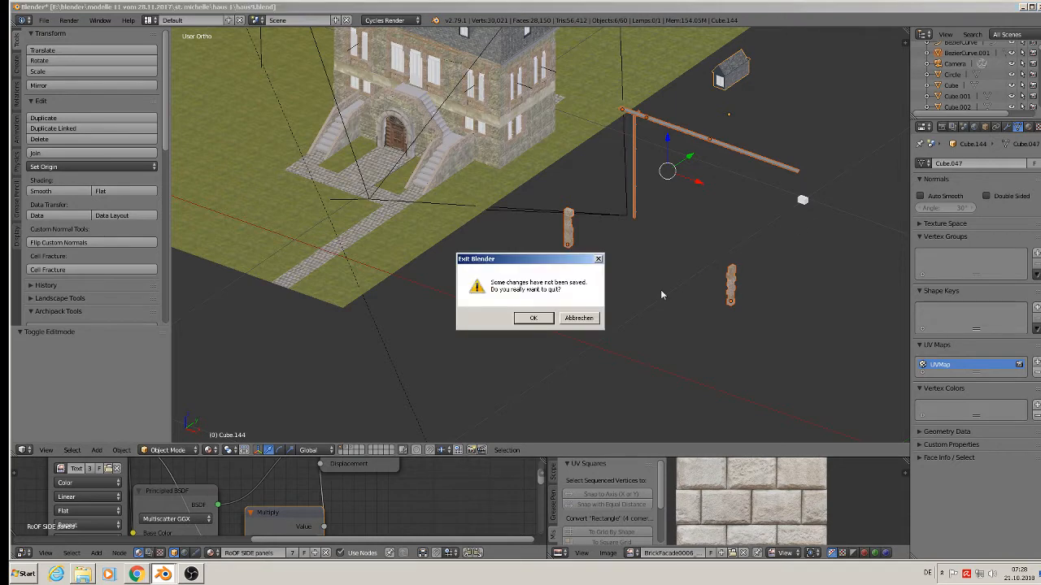
pyautogui.click(548, 322)
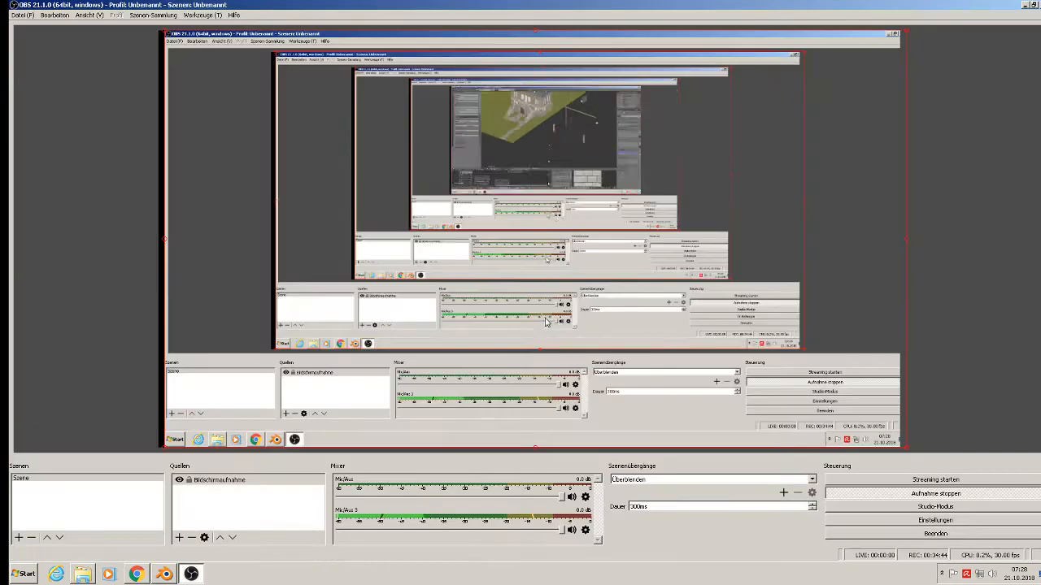
pyautogui.click(1026, 5)
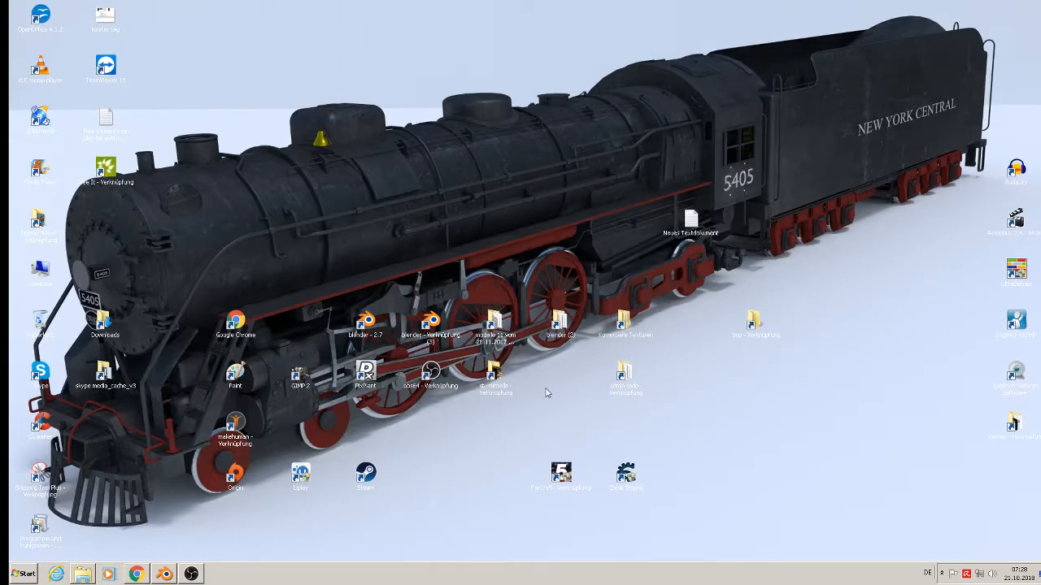
pyautogui.doubleClick(495, 386)
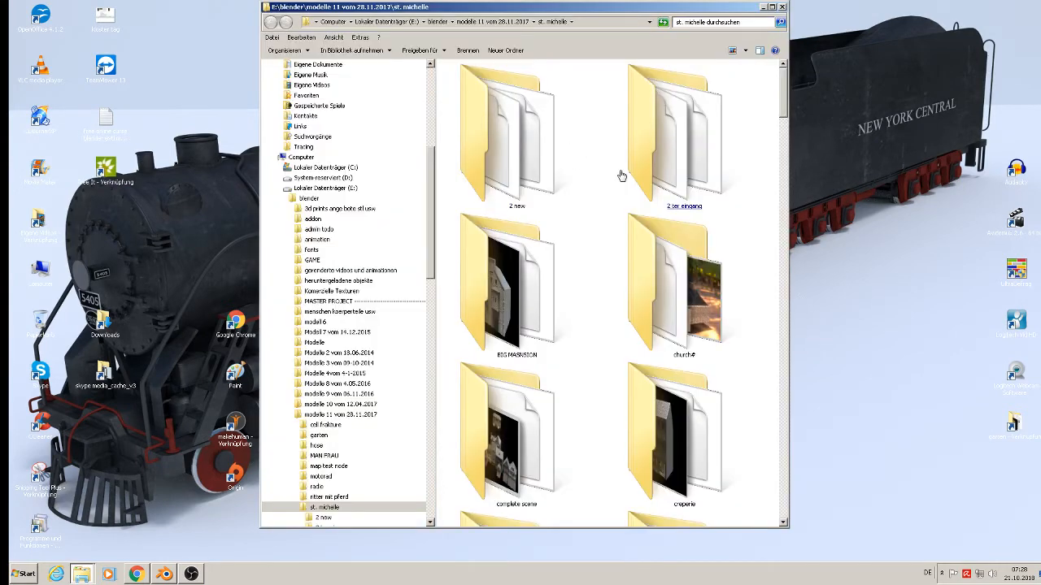
pyautogui.click(772, 7)
pyautogui.scroll(-10, 935, 417)
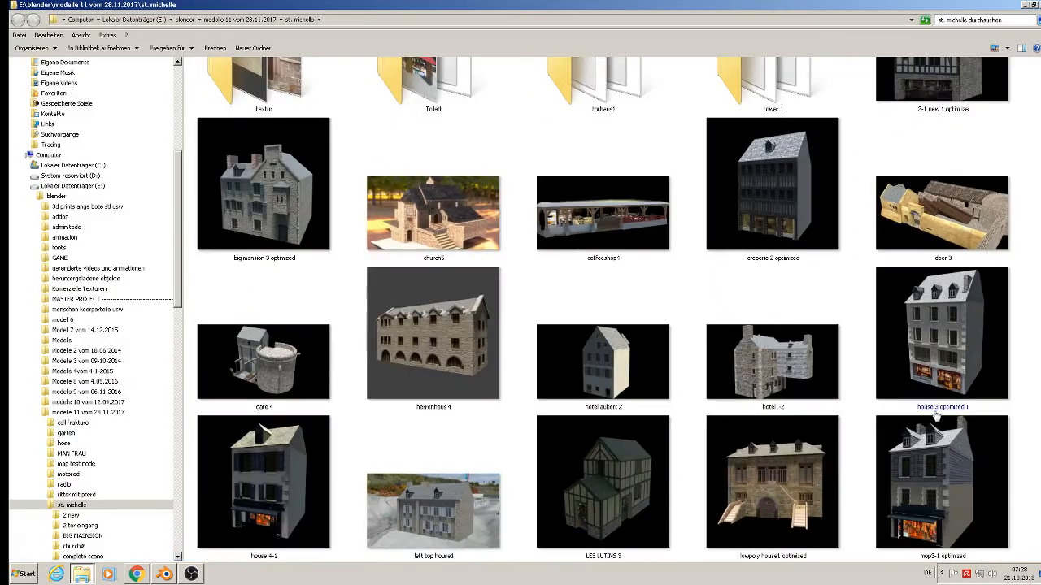
pyautogui.click(935, 414)
pyautogui.scroll(3, 934, 412)
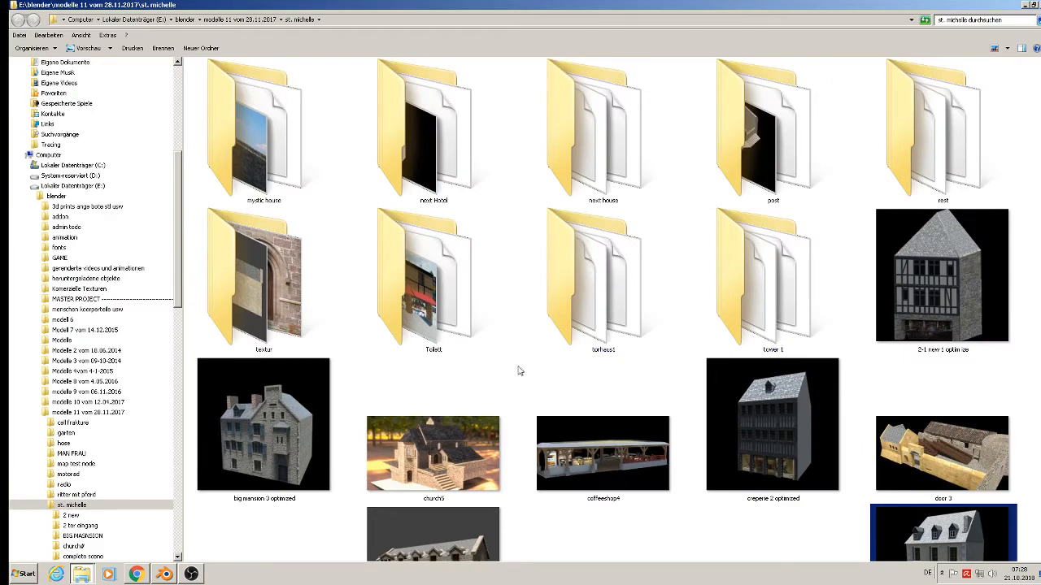
pyautogui.doubleClick(301, 306)
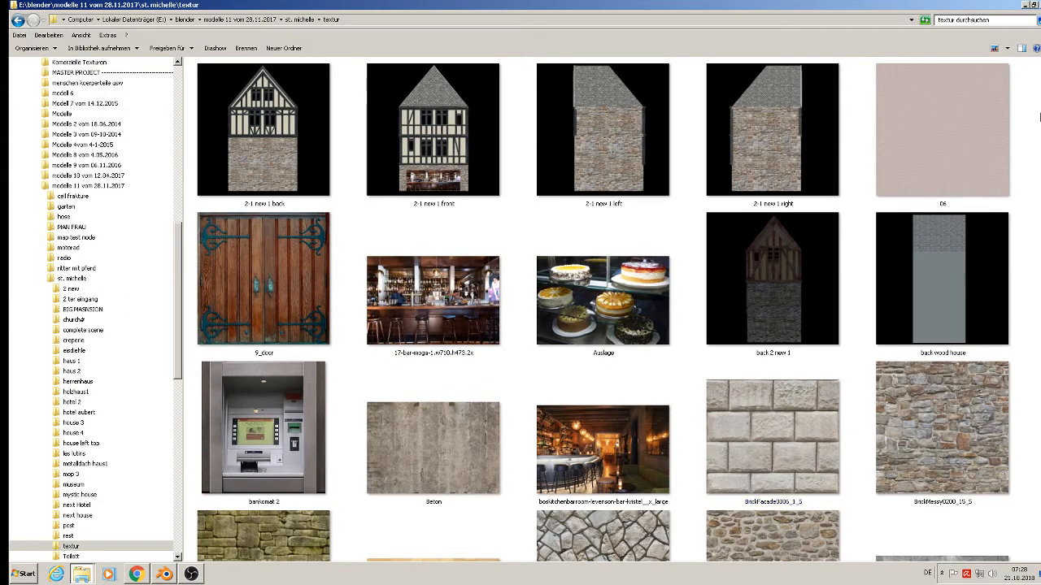
pyautogui.scroll(-3, 1019, 196)
pyautogui.scroll(-1, 935, 101)
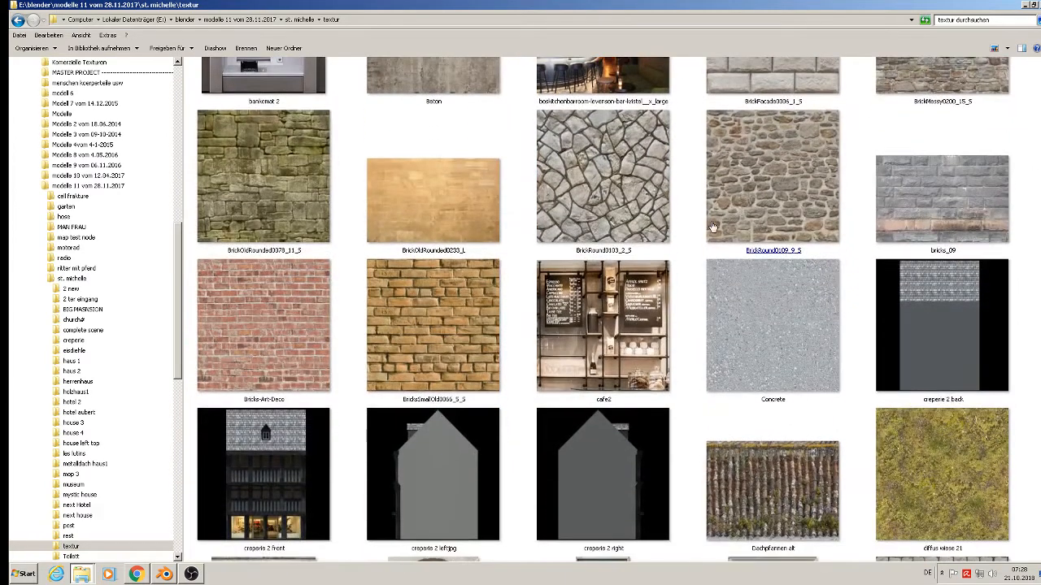
pyautogui.click(465, 229)
pyautogui.scroll(-5, 935, 155)
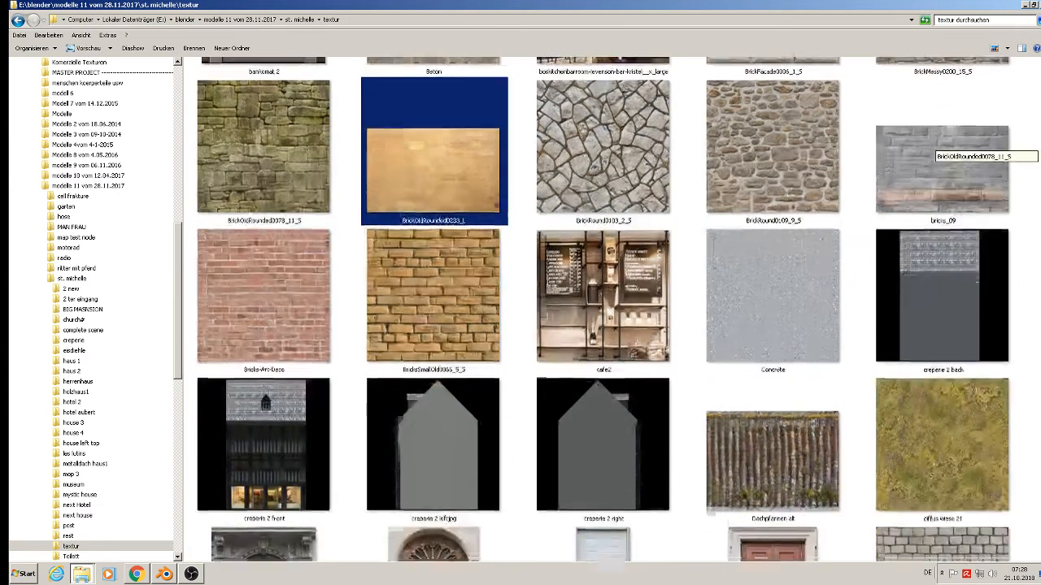
pyautogui.scroll(-10, 935, 150)
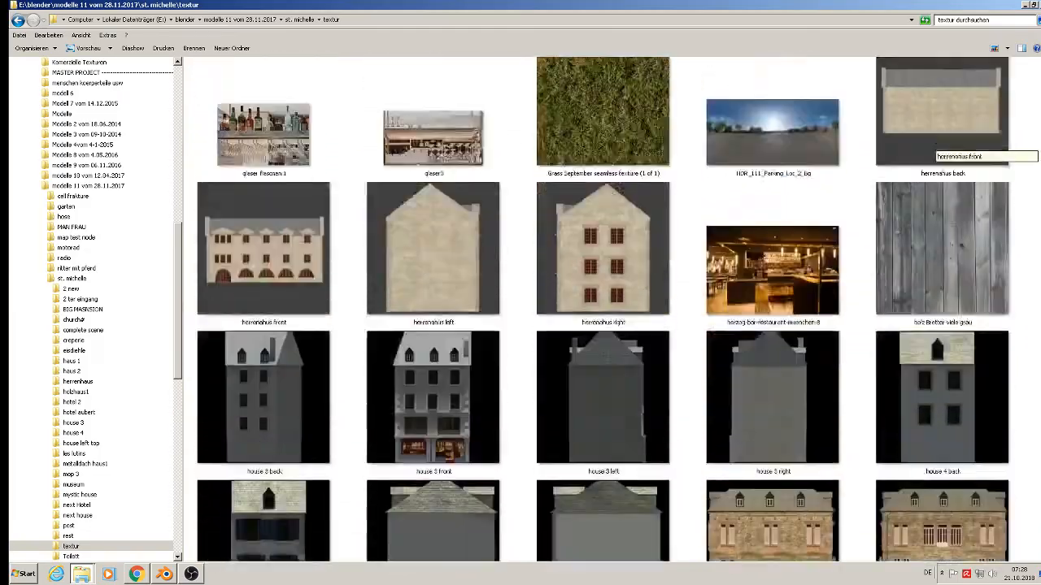
pyautogui.scroll(-6, 935, 150)
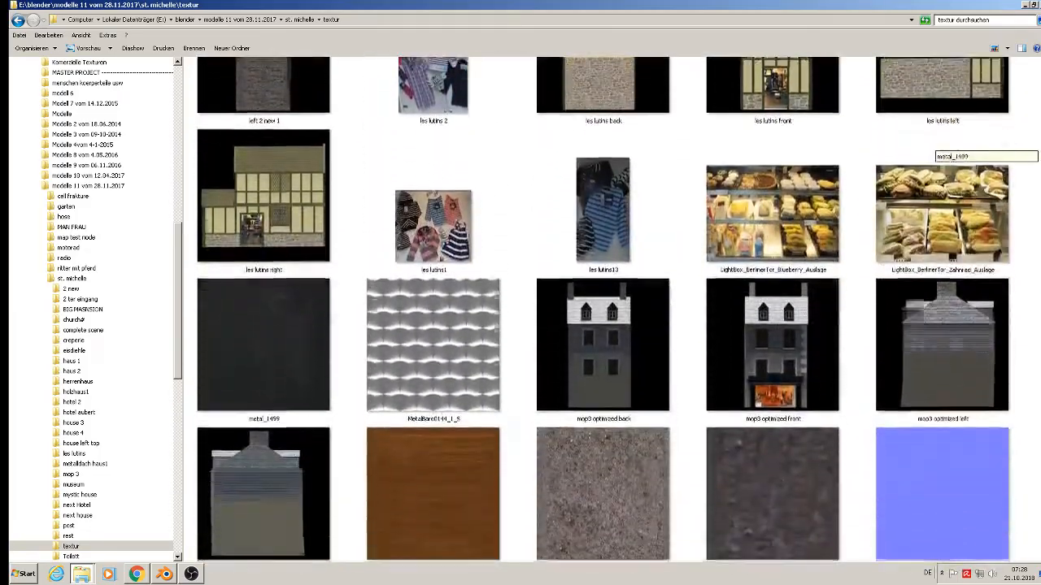
pyautogui.scroll(-2, 936, 150)
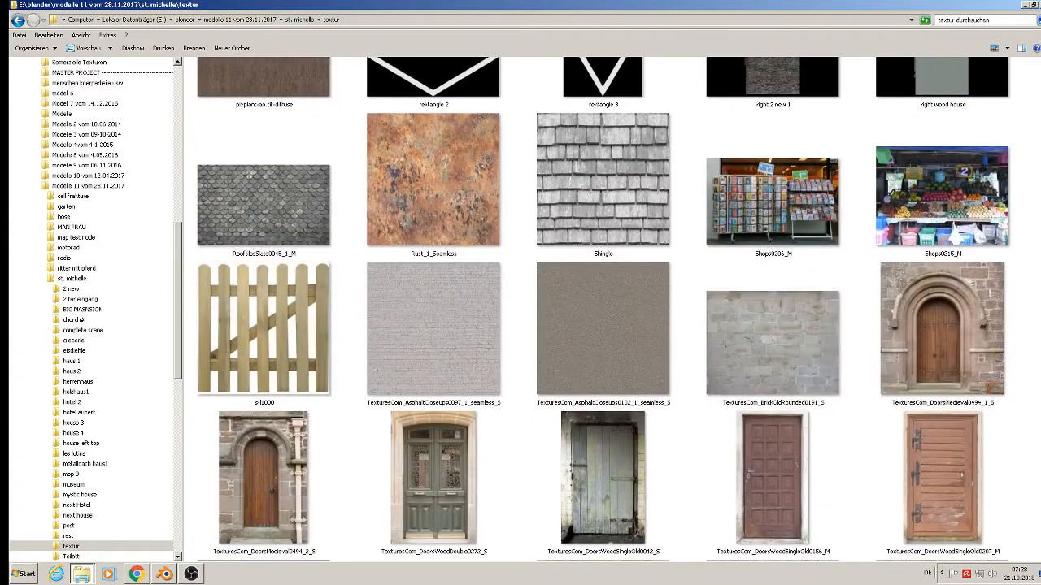
pyautogui.click(764, 367)
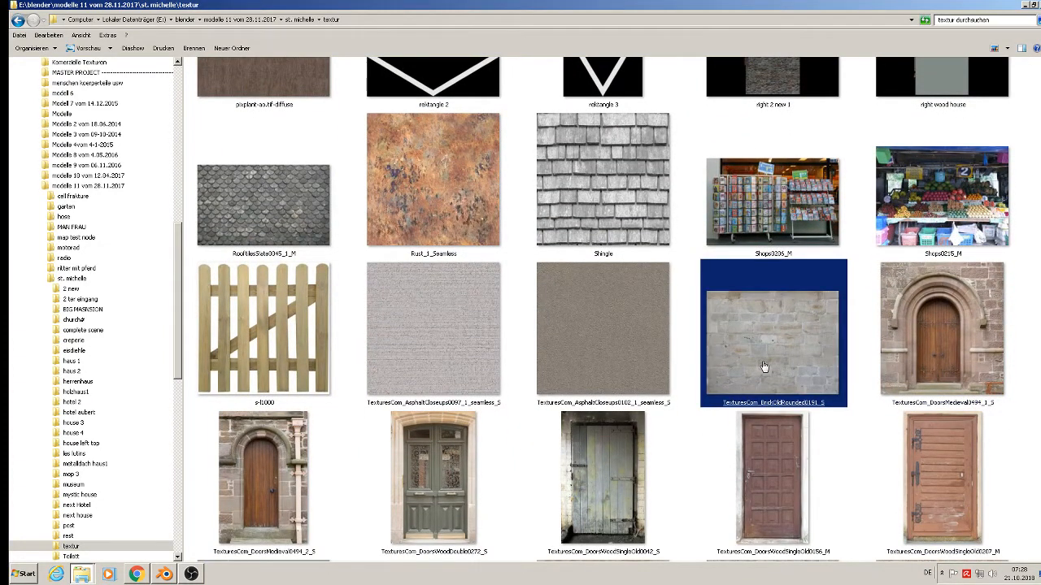
pyautogui.doubleClick(764, 367)
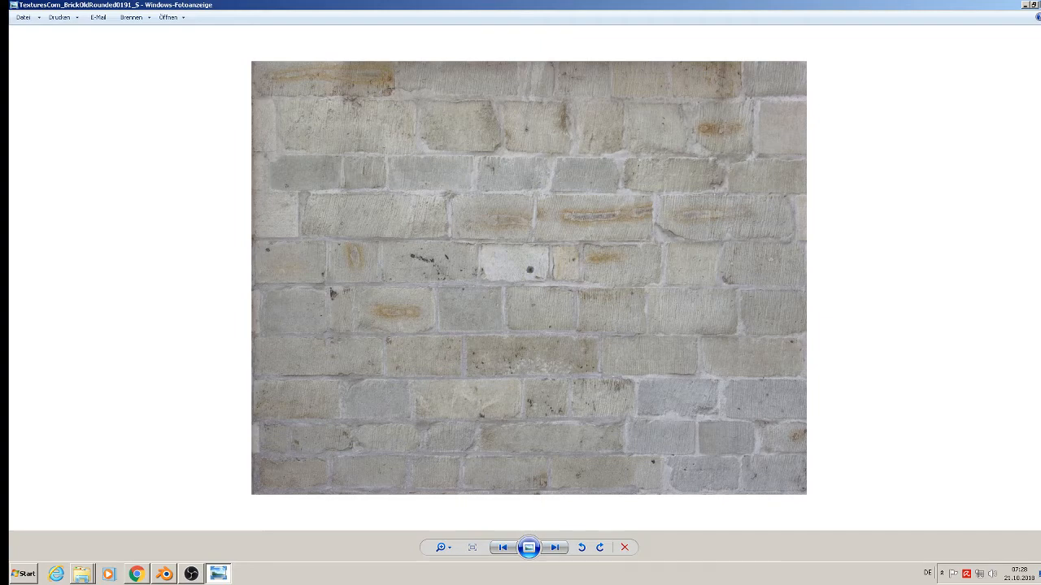
pyautogui.click(1040, 5)
pyautogui.scroll(3, 675, 460)
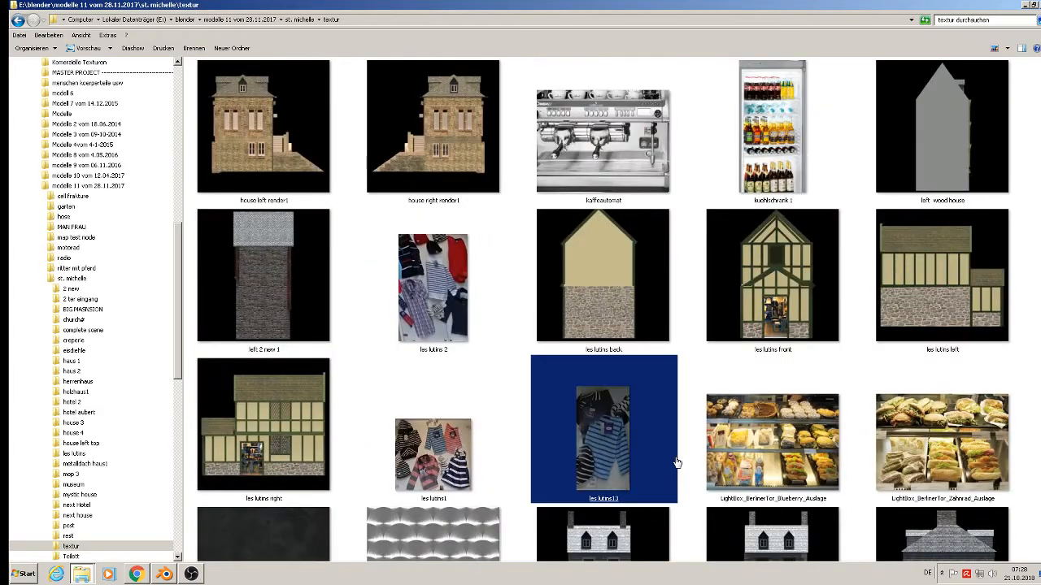
pyautogui.scroll(10, 676, 460)
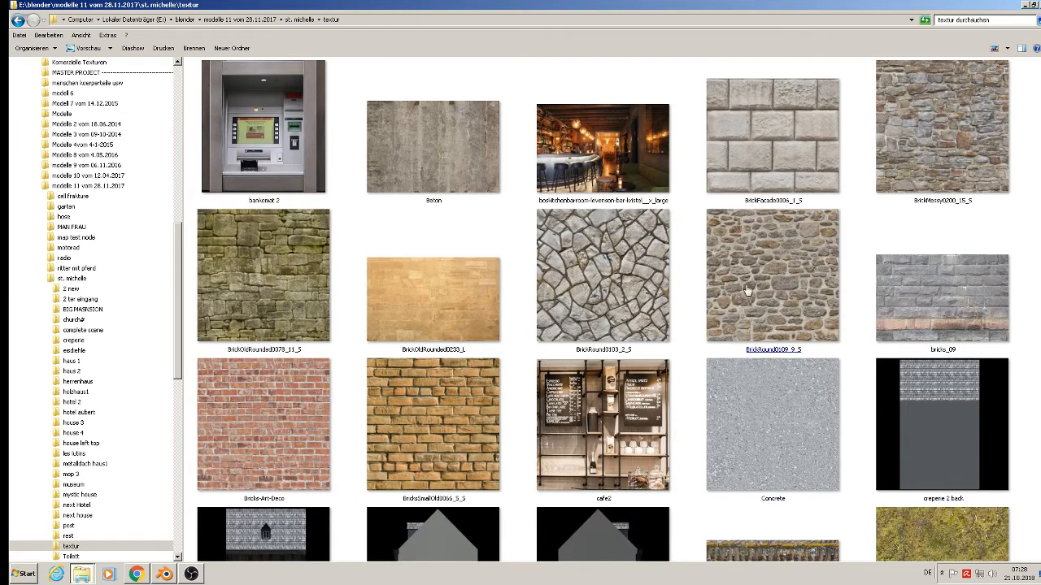
pyautogui.click(769, 296)
pyautogui.click(592, 353)
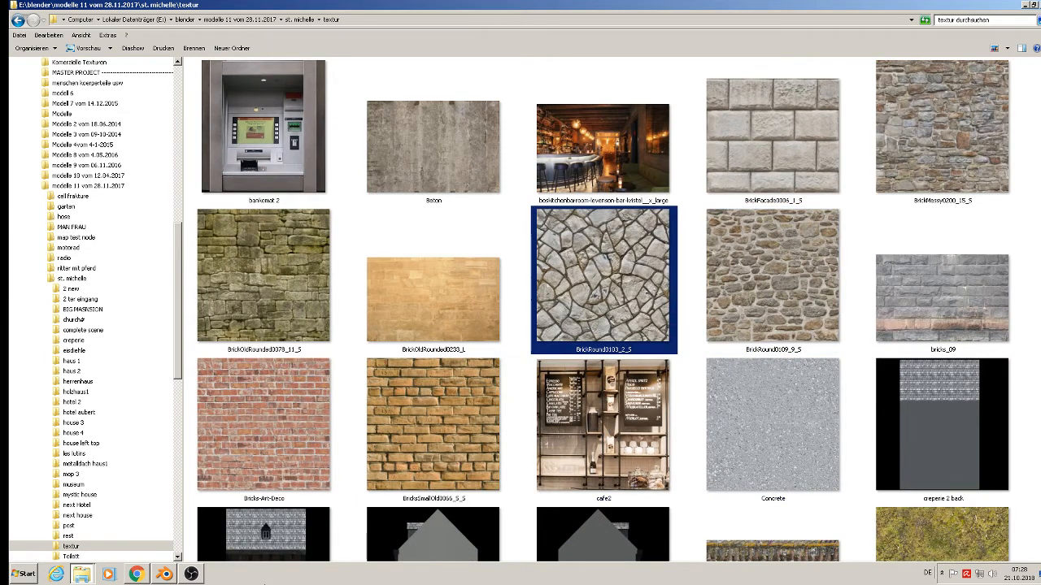
pyautogui.click(1026, 4)
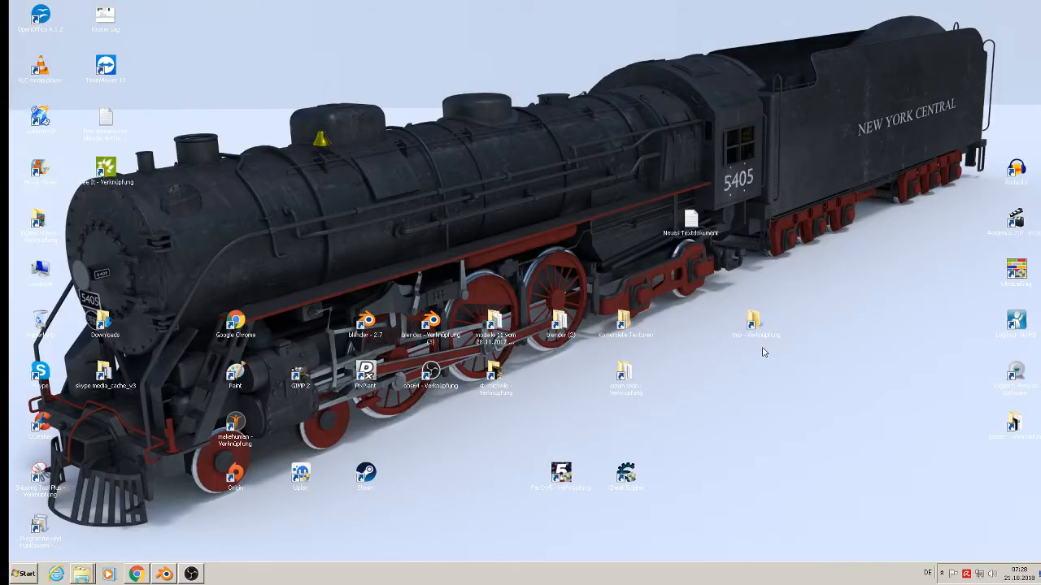
# Open the Komerzielle Texturen folder maximized, then its mauern subfolder.
pyautogui.doubleClick(623, 321)
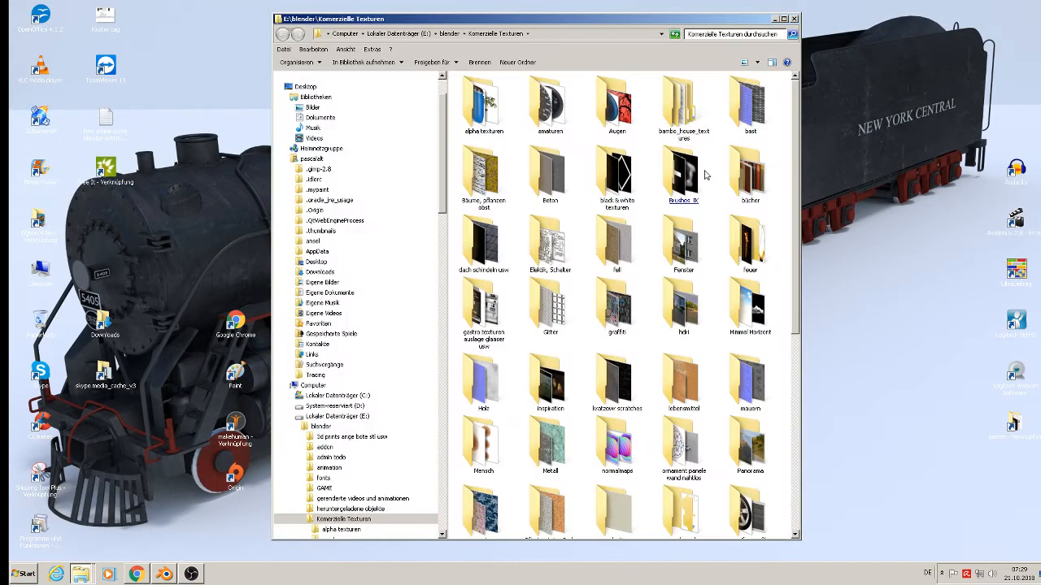
pyautogui.click(783, 18)
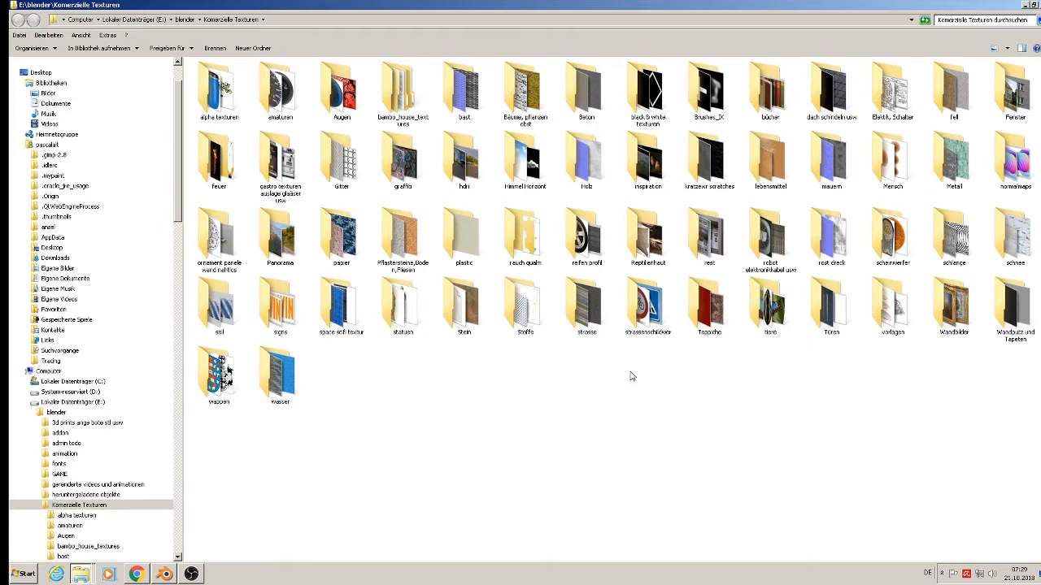
pyautogui.doubleClick(833, 161)
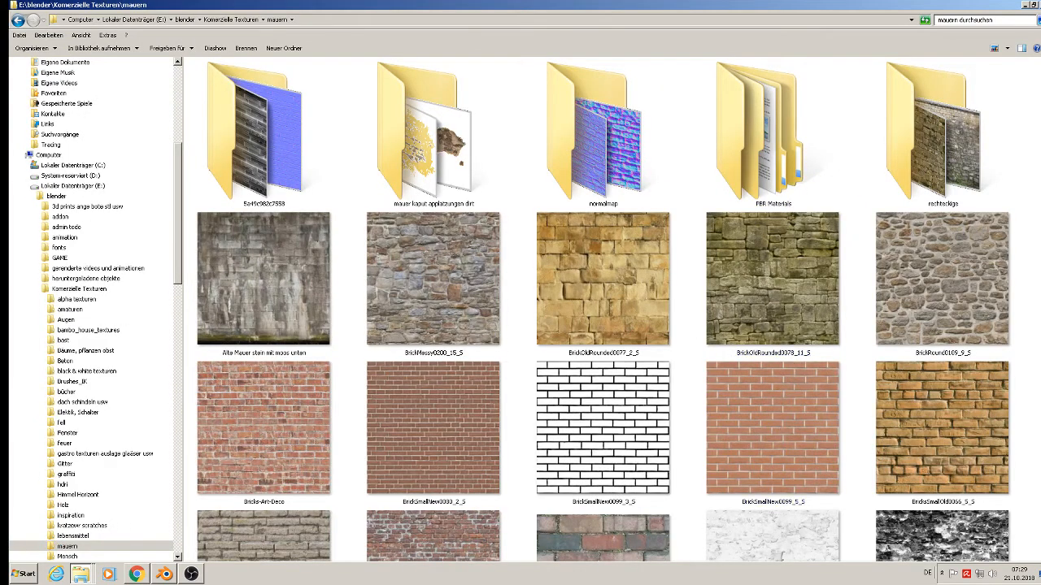
# Open TexturesCom_BrickOldRounded0303_S_seamless_S full-size in the photo viewer.
pyautogui.scroll(-3, 935, 173)
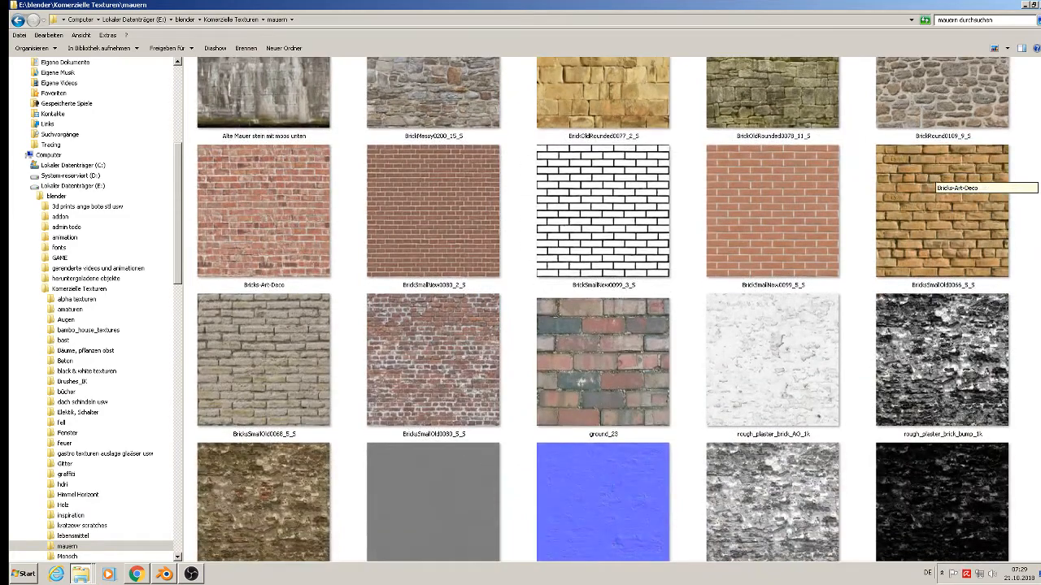
pyautogui.scroll(-2, 935, 172)
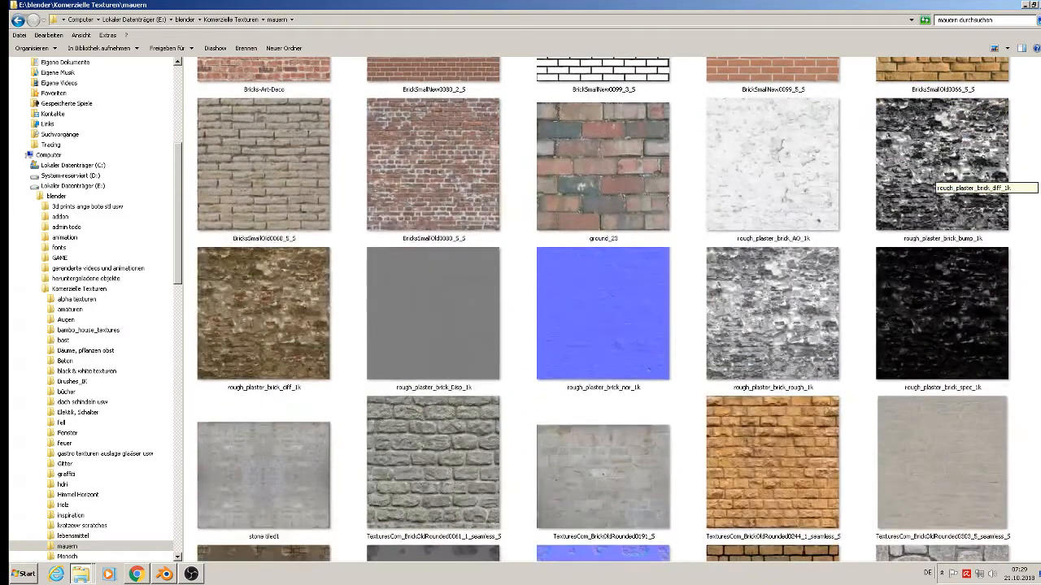
pyautogui.scroll(-2, 935, 172)
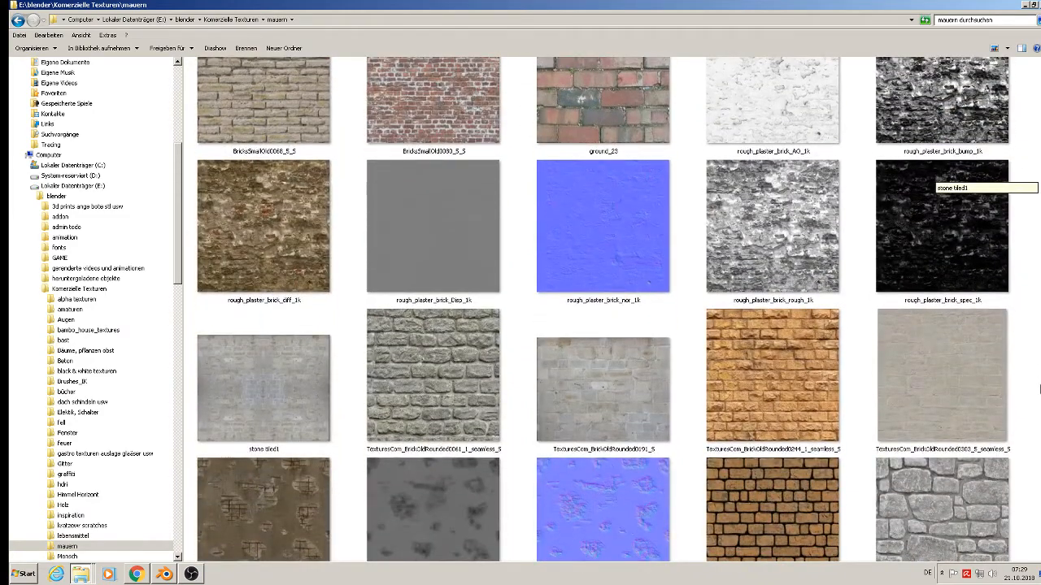
pyautogui.scroll(-1, 1040, 392)
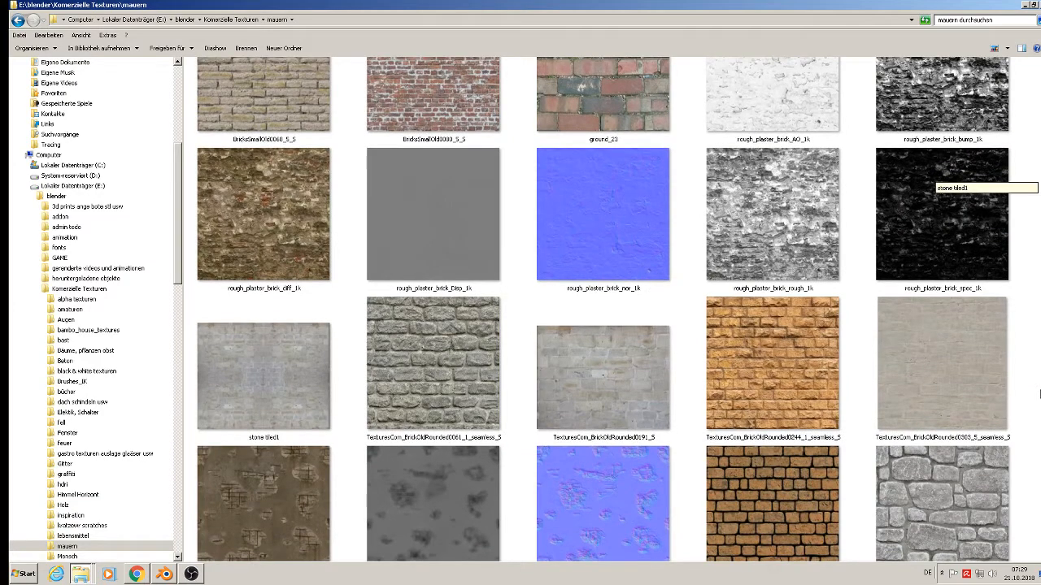
pyautogui.scroll(-2, 1039, 392)
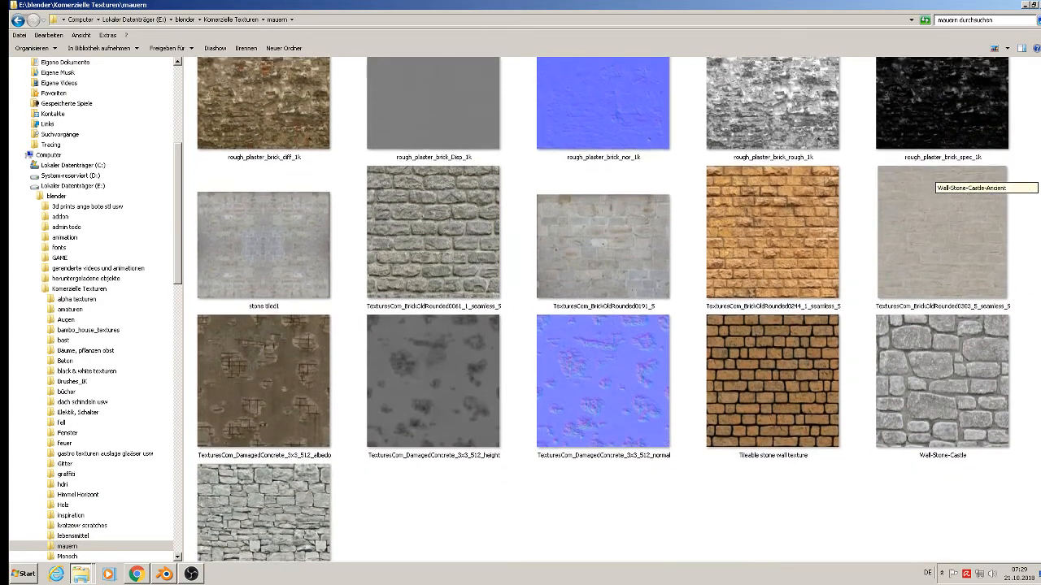
pyautogui.scroll(-1, 941, 399)
pyautogui.doubleClick(942, 279)
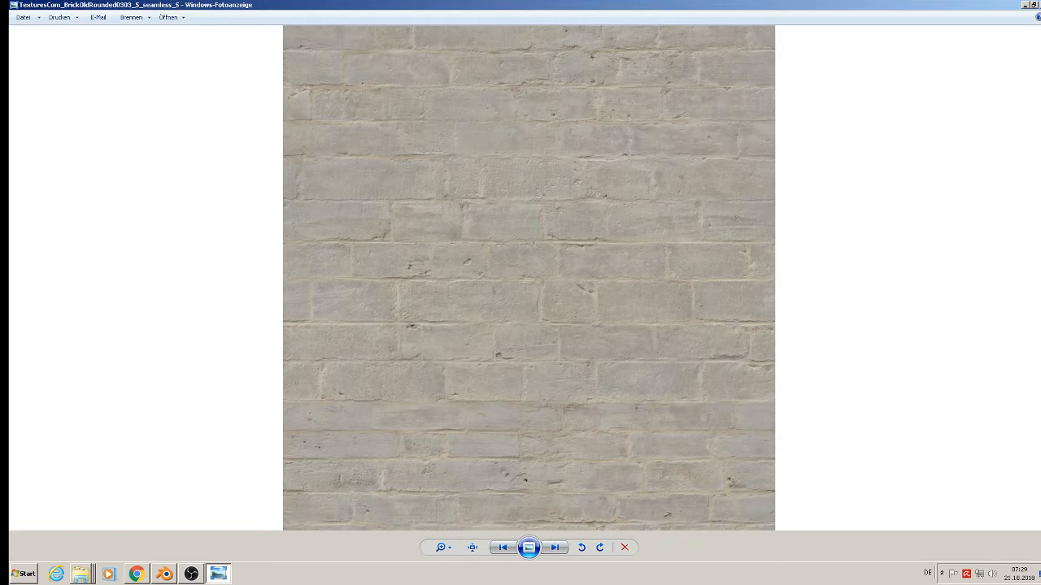
pyautogui.click(164, 574)
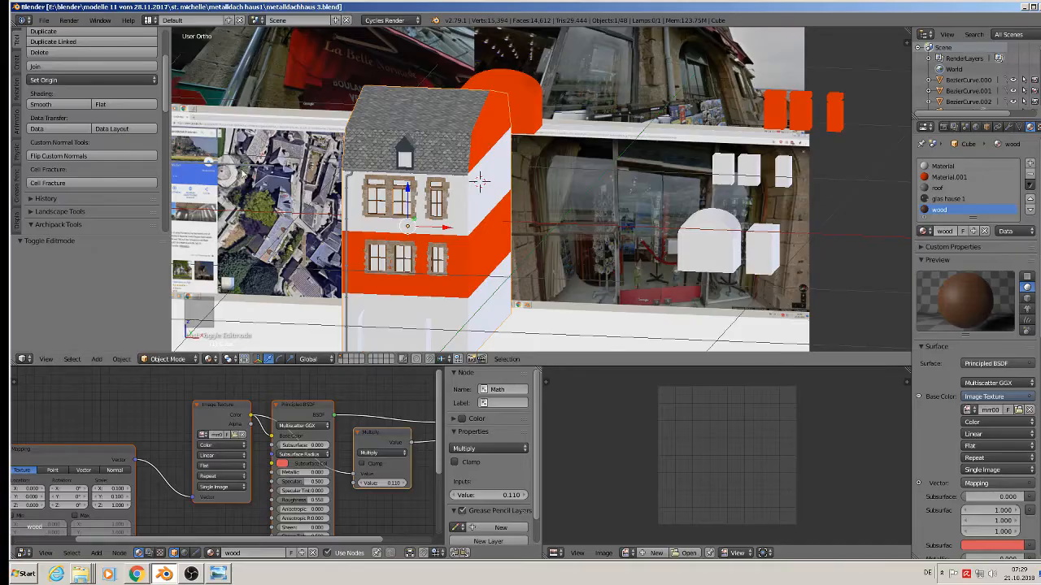
pyautogui.scroll(-3, 509, 71)
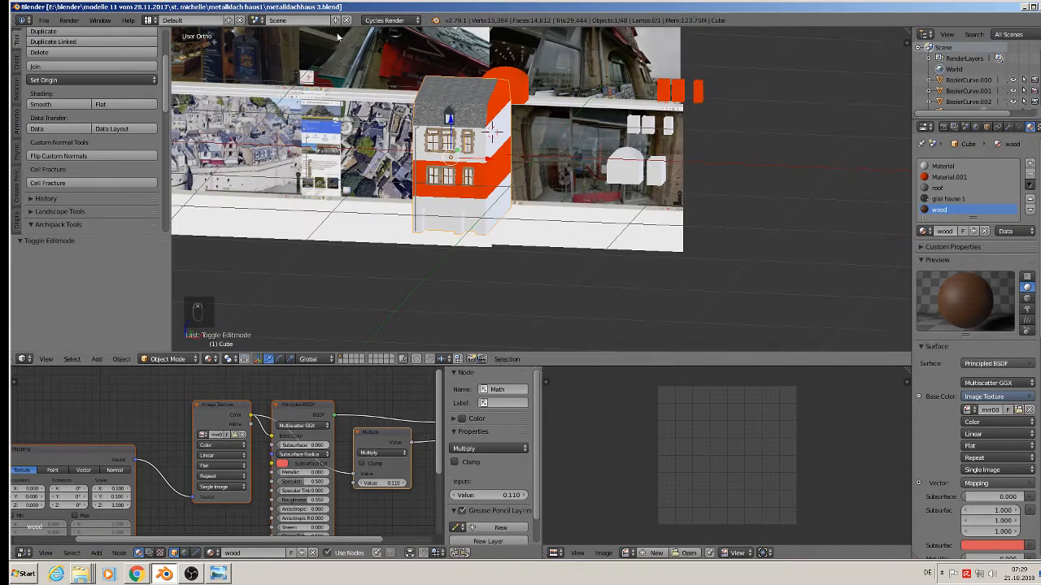
pyautogui.scroll(2, 342, 51)
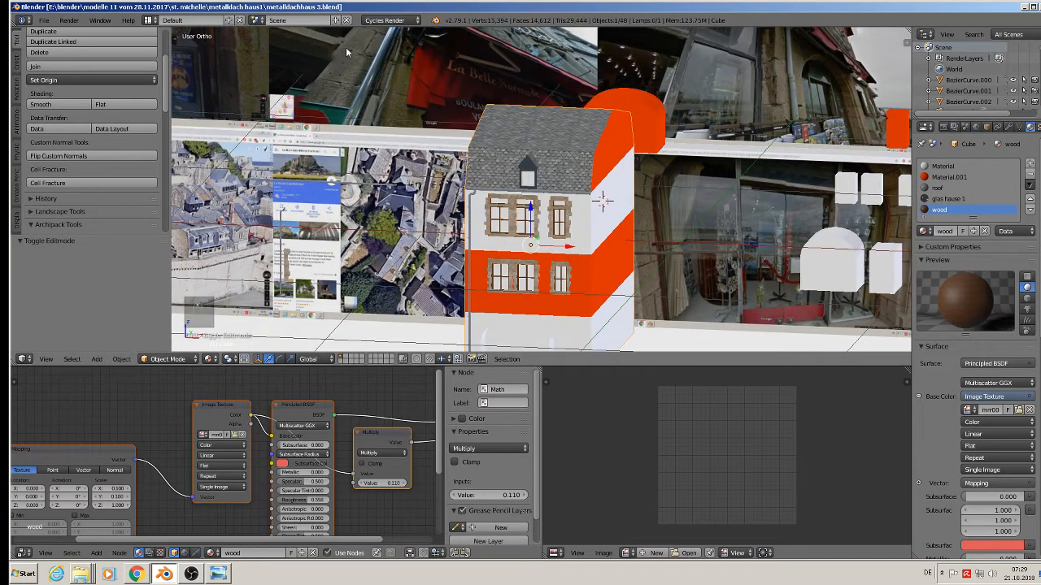
pyautogui.keyDown('shift'); pyautogui.moveTo(350, 52); pyautogui.dragTo(648, 83, button='middle'); pyautogui.keyUp('shift')
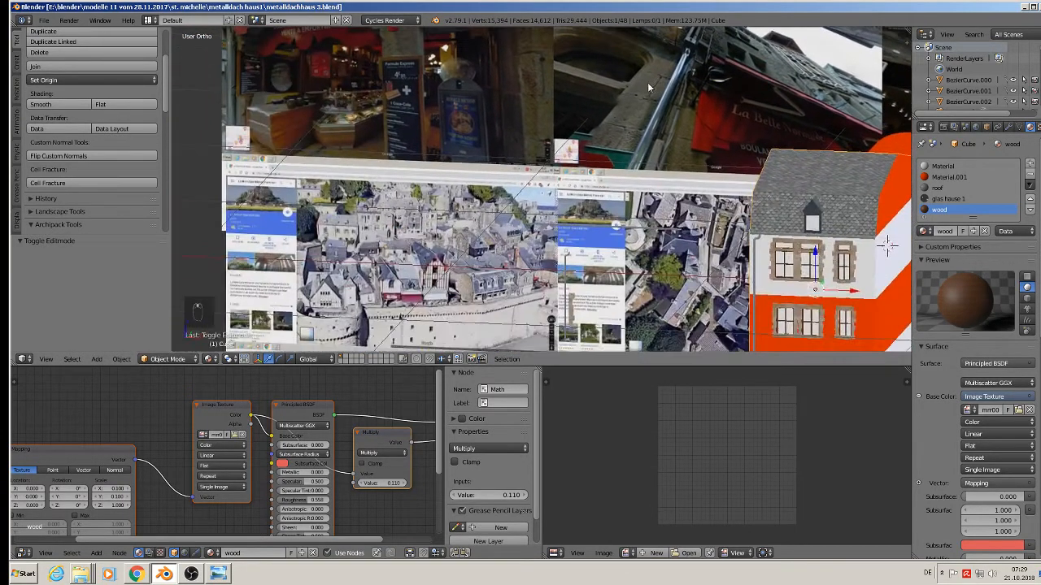
pyautogui.scroll(-5, 648, 84)
pyautogui.press('KP_1')
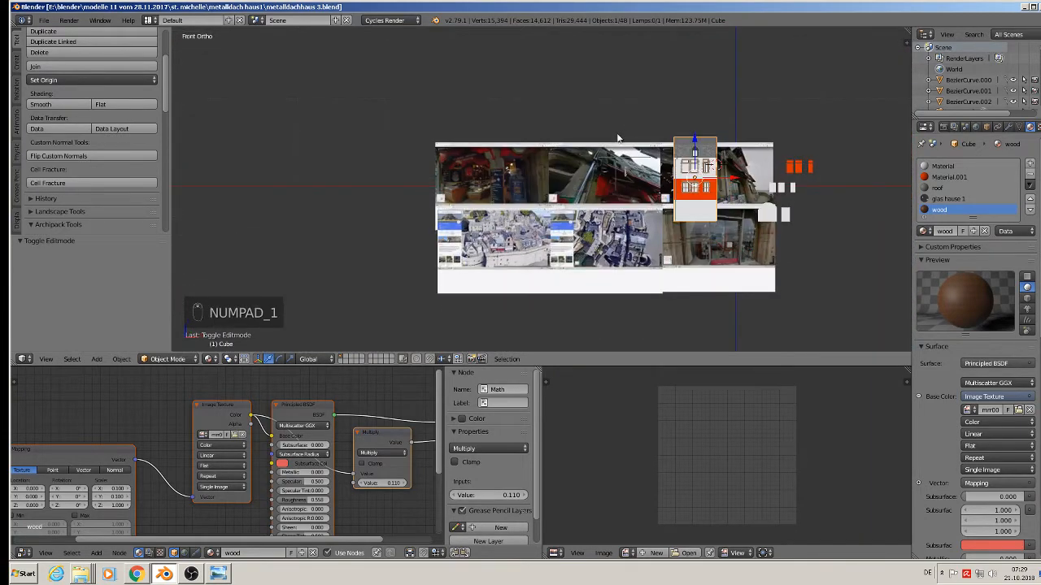
pyautogui.scroll(8, 610, 177)
pyautogui.scroll(2, 608, 181)
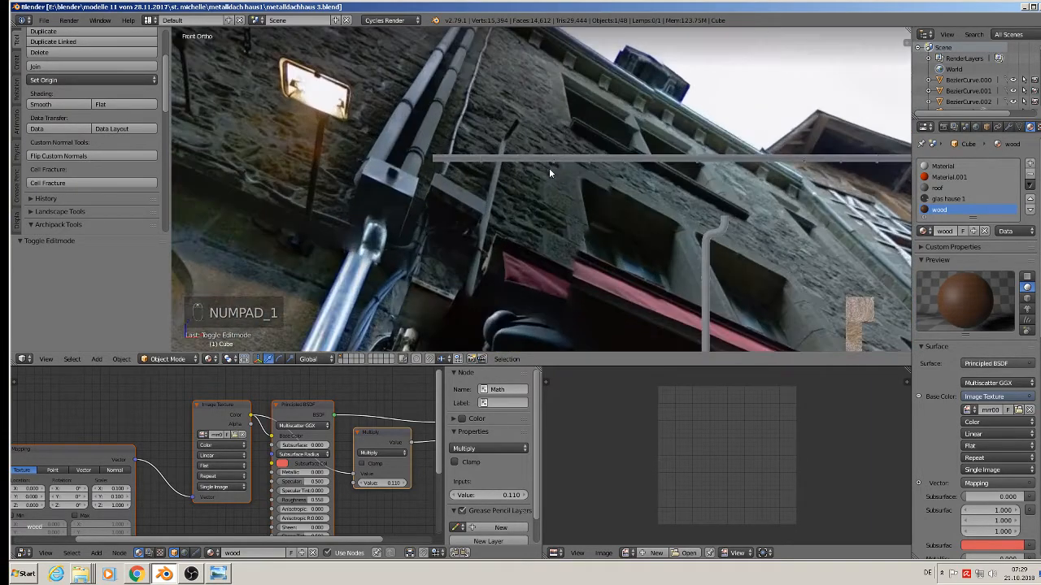
pyautogui.scroll(-6, 536, 169)
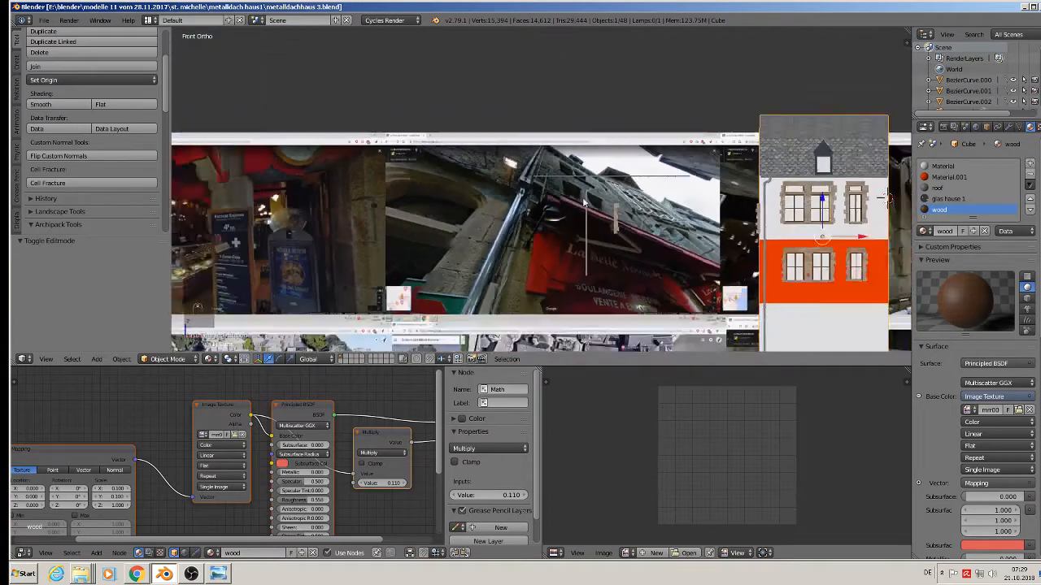
pyautogui.scroll(3, 618, 170)
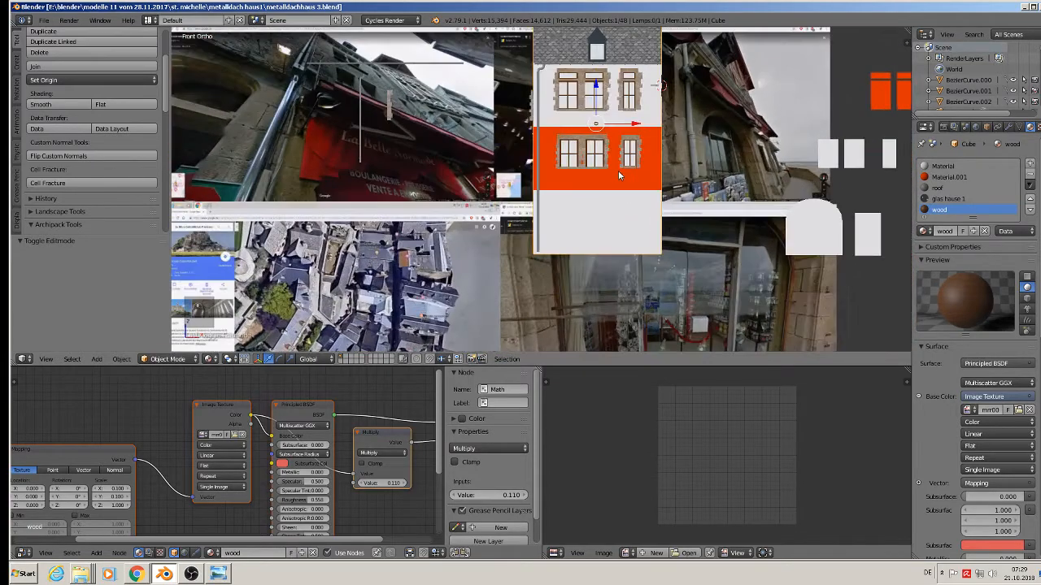
# Add a new material slot to the house and create a new material named wall.
pyautogui.click(1030, 165)
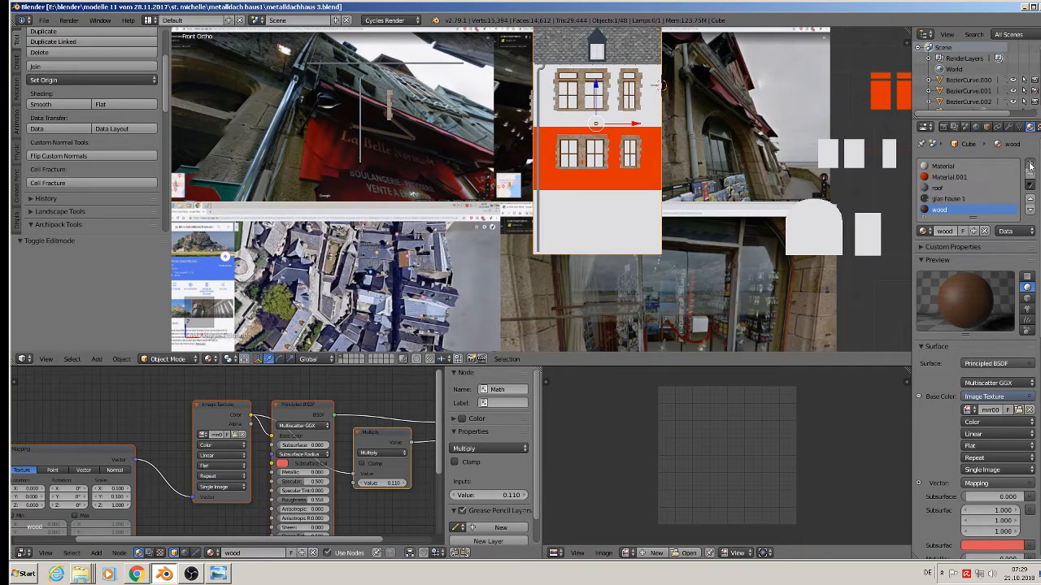
pyautogui.click(923, 231)
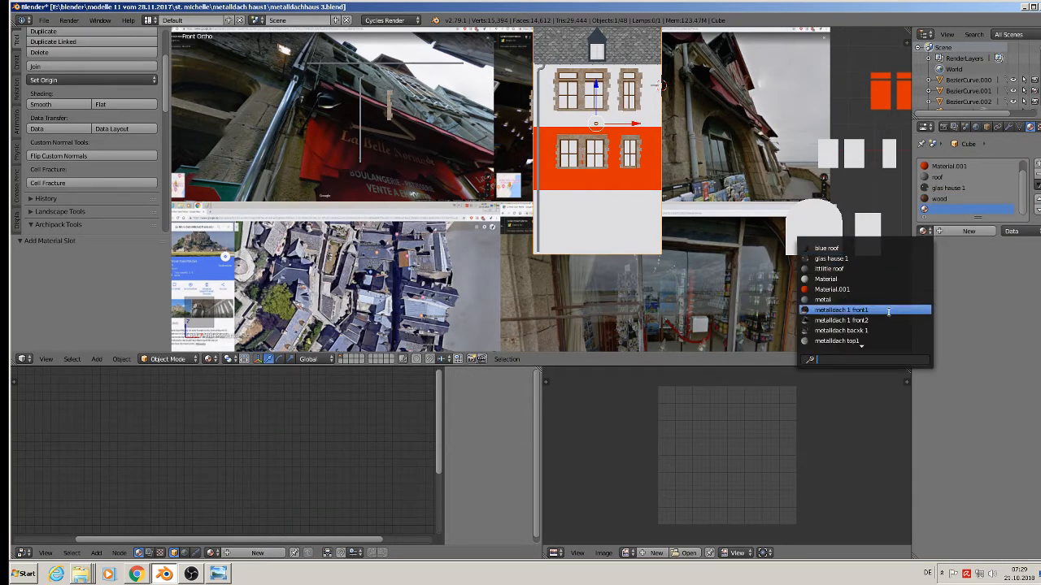
pyautogui.write('s')
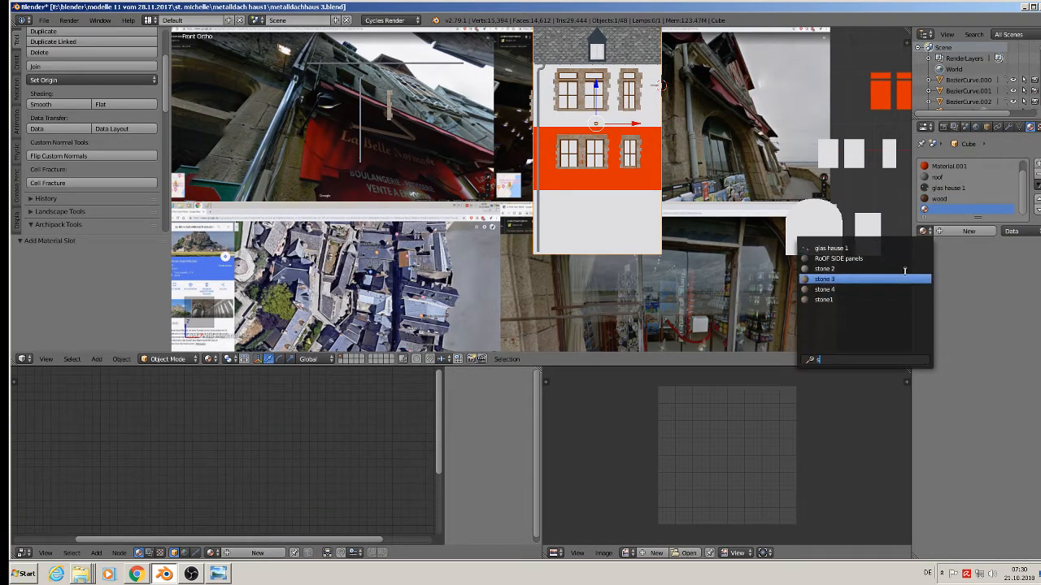
pyautogui.click(972, 268)
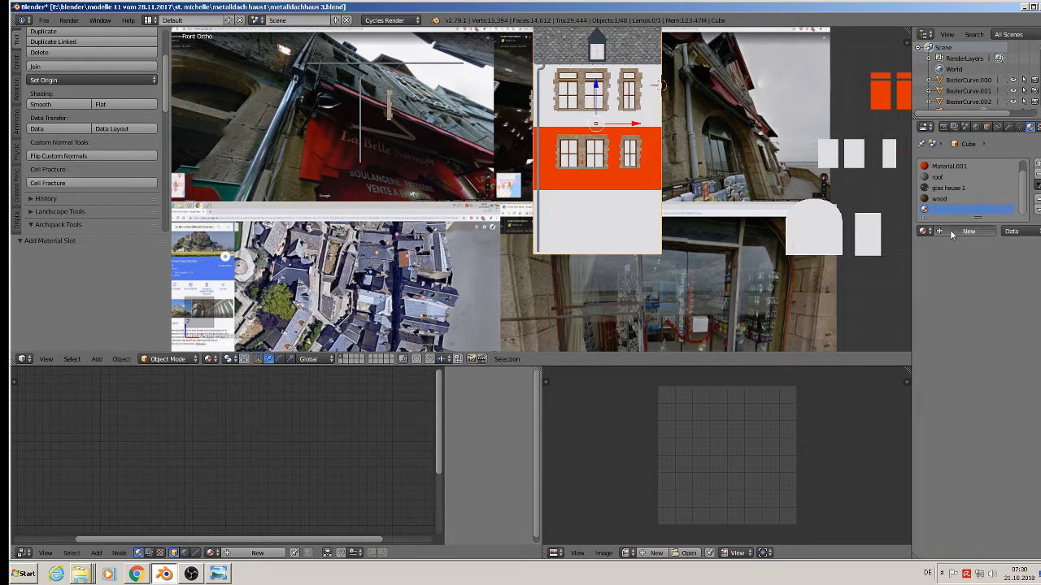
pyautogui.click(965, 231)
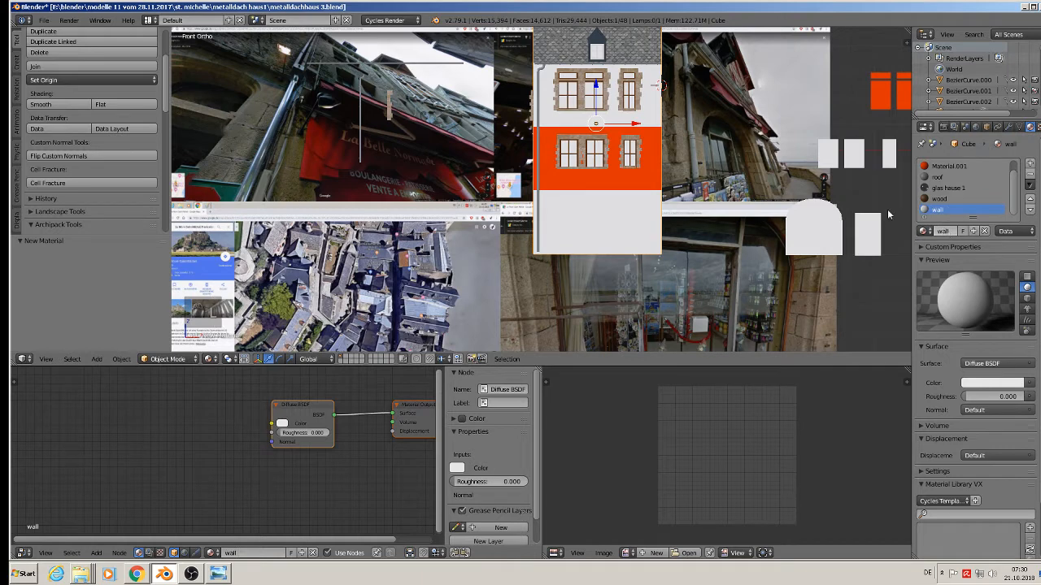
# Replace the default shader nodes with the pasted image texture and Principled BSDF setup.
pyautogui.scroll(-3, 325, 464)
pyautogui.moveTo(325, 464); pyautogui.dragTo(273, 462, button='middle')
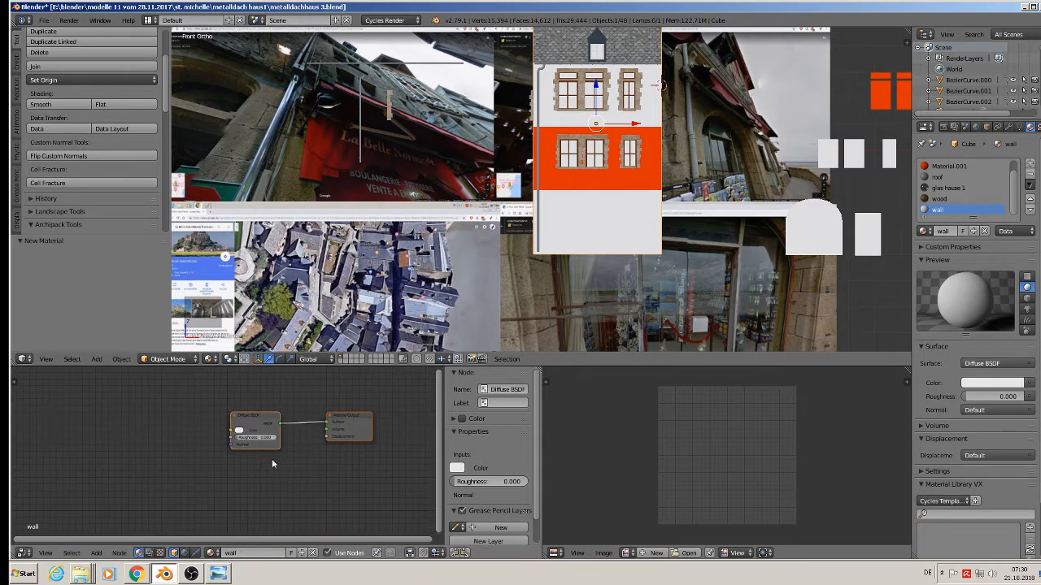
pyautogui.press('x')
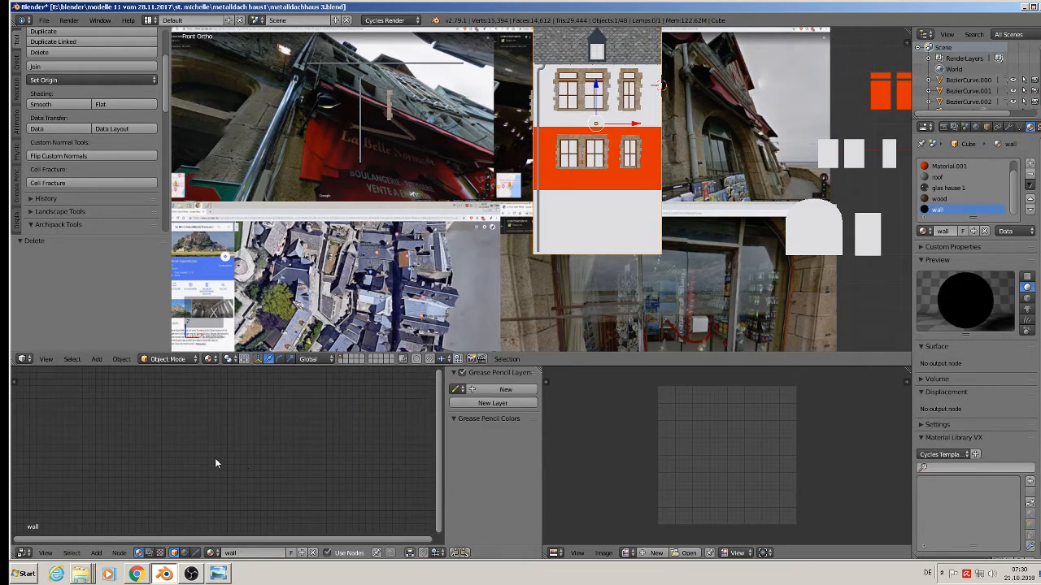
pyautogui.hotkey('ctrl', 'v')
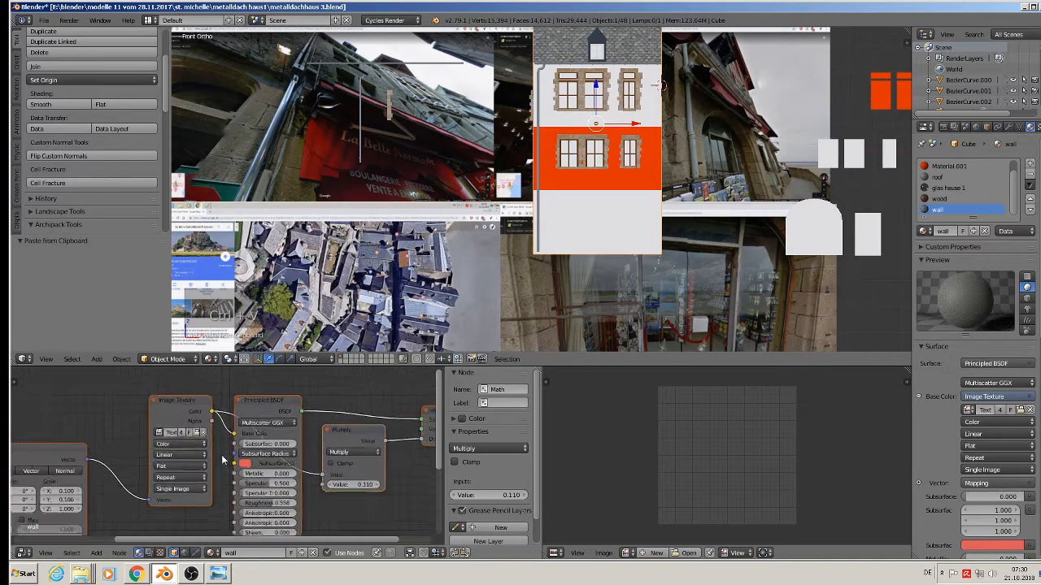
pyautogui.scroll(2, 223, 460)
# Load BrickRound0109_9_S.jpg from the textur folder into the wall material's Image Texture node.
pyautogui.click(189, 424)
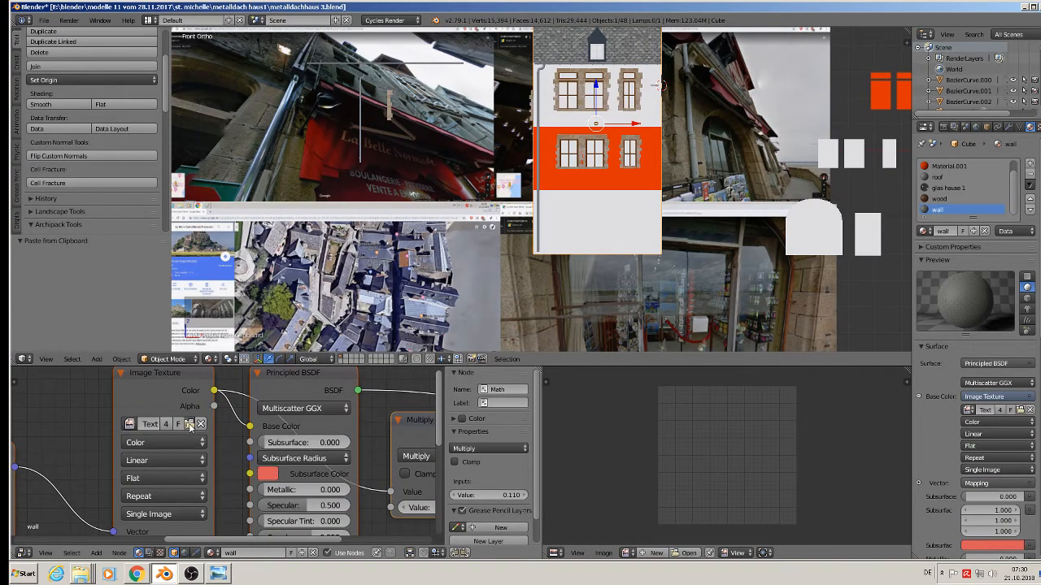
pyautogui.click(195, 35)
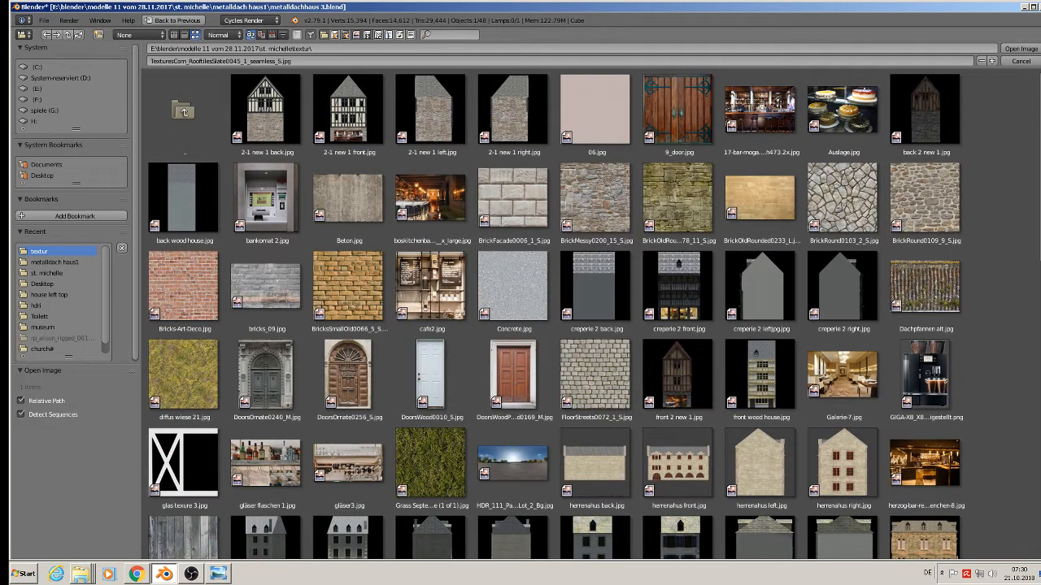
pyautogui.doubleClick(948, 216)
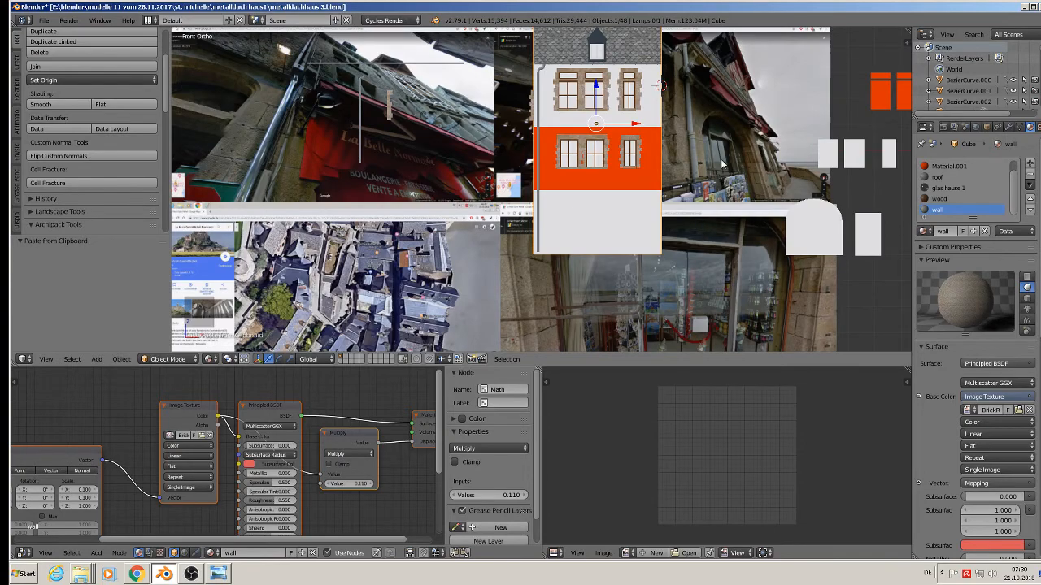
pyautogui.moveTo(723, 164); pyautogui.dragTo(694, 176, button='middle')
pyautogui.scroll(3, 654, 131)
pyautogui.moveTo(609, 122)
pyautogui.mouseDown(button='middle')
pyautogui.moveTo(623, 120)
pyautogui.moveTo(615, 123)
pyautogui.mouseUp(button='middle')
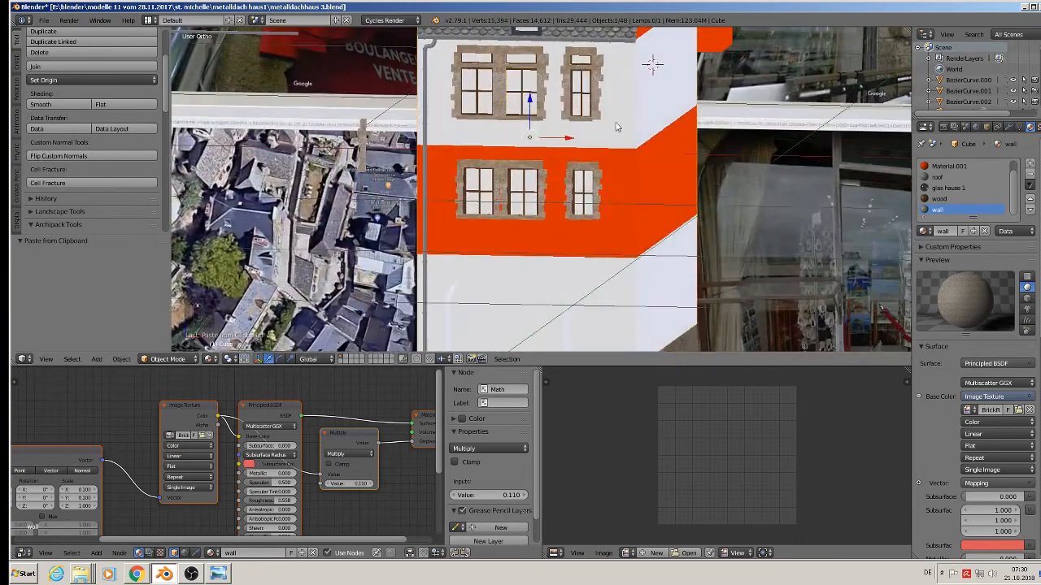
# In Edit Mode, select the front facade's upper wall, orange bands, arch and ground-floor faces.
pyautogui.press('Tab')
pyautogui.keyDown('shift'); pyautogui.moveTo(513, 162); pyautogui.dragTo(539, 229, button='middle'); pyautogui.keyUp('shift')
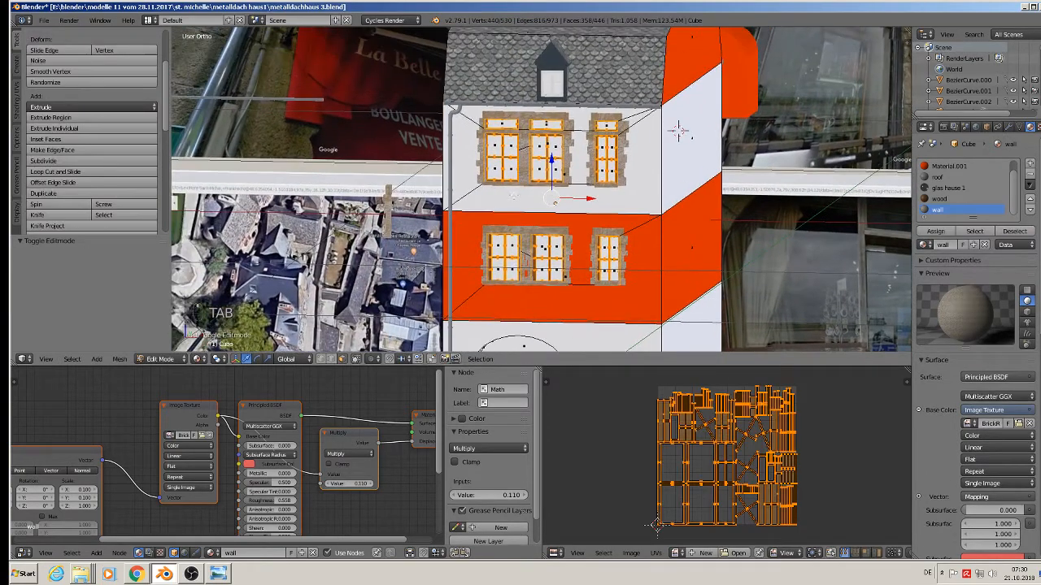
pyautogui.scroll(1, 508, 198)
pyautogui.keyDown('shift'); pyautogui.rightClick(508, 197); pyautogui.keyUp('shift')
pyautogui.keyDown('shift'); pyautogui.rightClick(468, 121); pyautogui.keyUp('shift')
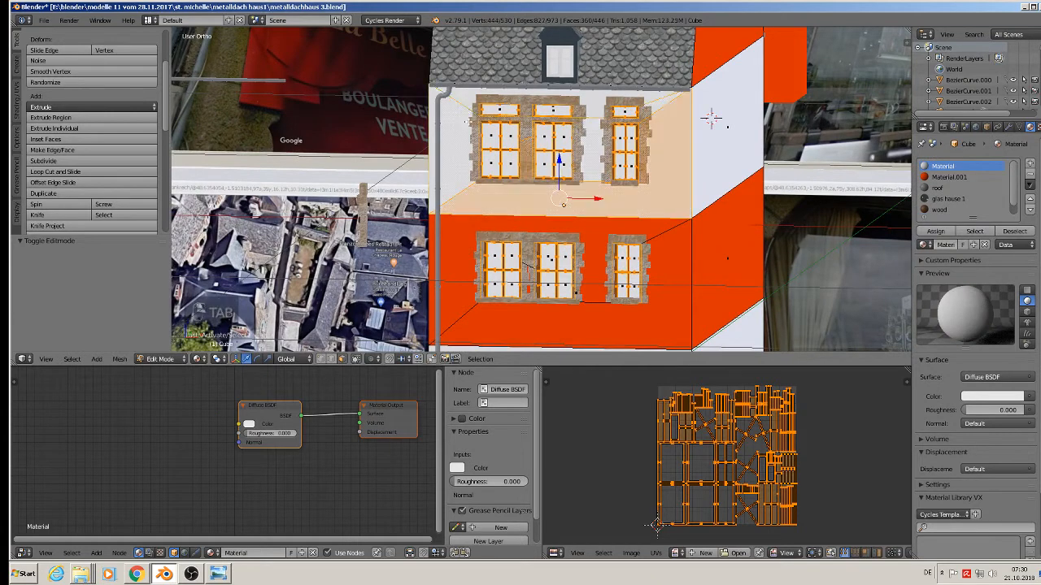
pyautogui.keyDown('shift'); pyautogui.rightClick(464, 228); pyautogui.keyUp('shift')
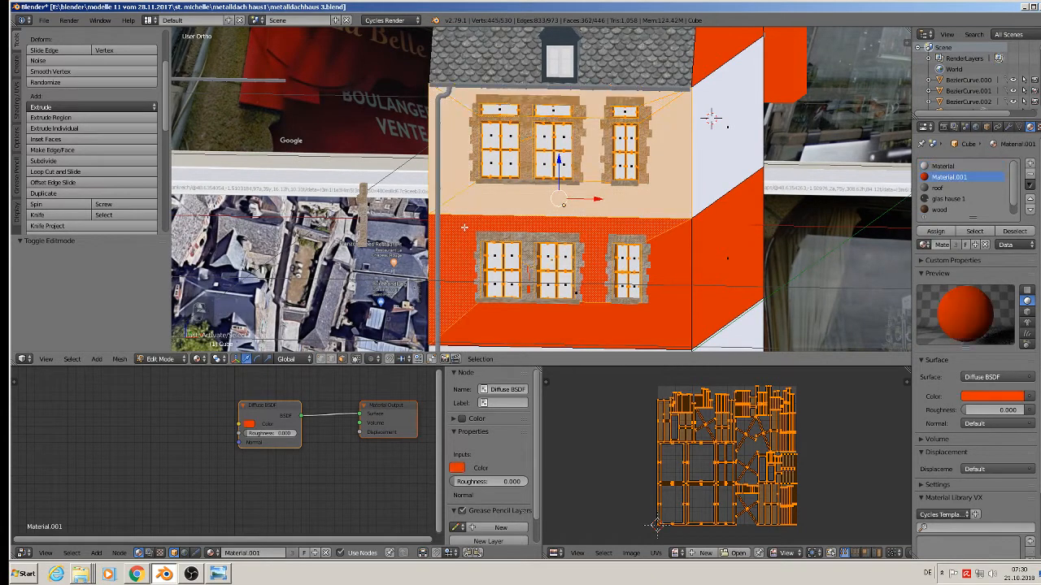
pyautogui.keyDown('shift'); pyautogui.rightClick(622, 330); pyautogui.keyUp('shift')
pyautogui.keyDown('shift'); pyautogui.moveTo(632, 333); pyautogui.dragTo(630, 200, button='middle'); pyautogui.keyUp('shift')
pyautogui.keyDown('shift'); pyautogui.rightClick(596, 246); pyautogui.keyUp('shift')
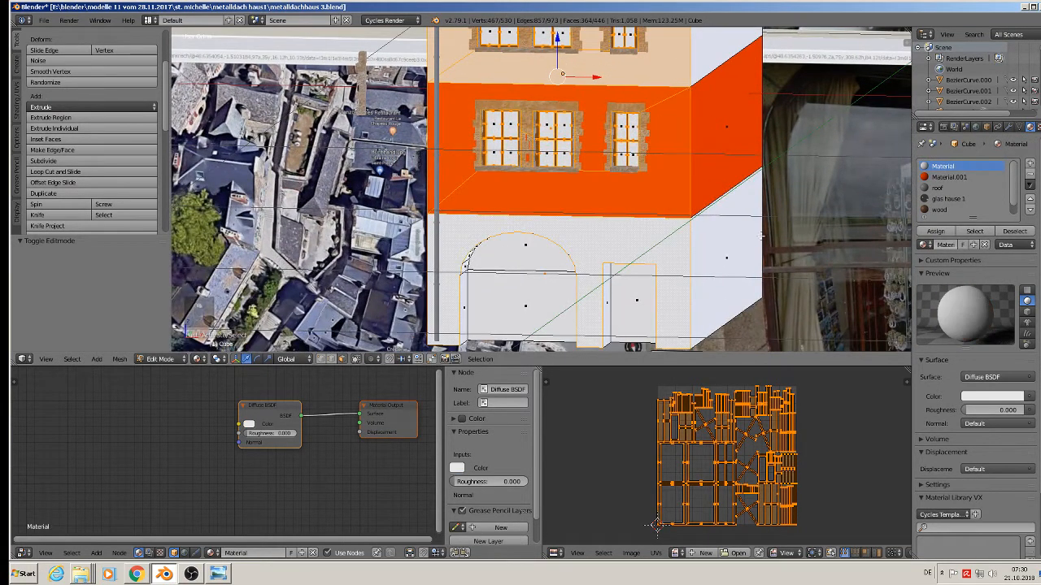
pyautogui.moveTo(760, 236); pyautogui.dragTo(533, 137, button='middle')
pyautogui.keyDown('shift'); pyautogui.rightClick(509, 98); pyautogui.keyUp('shift')
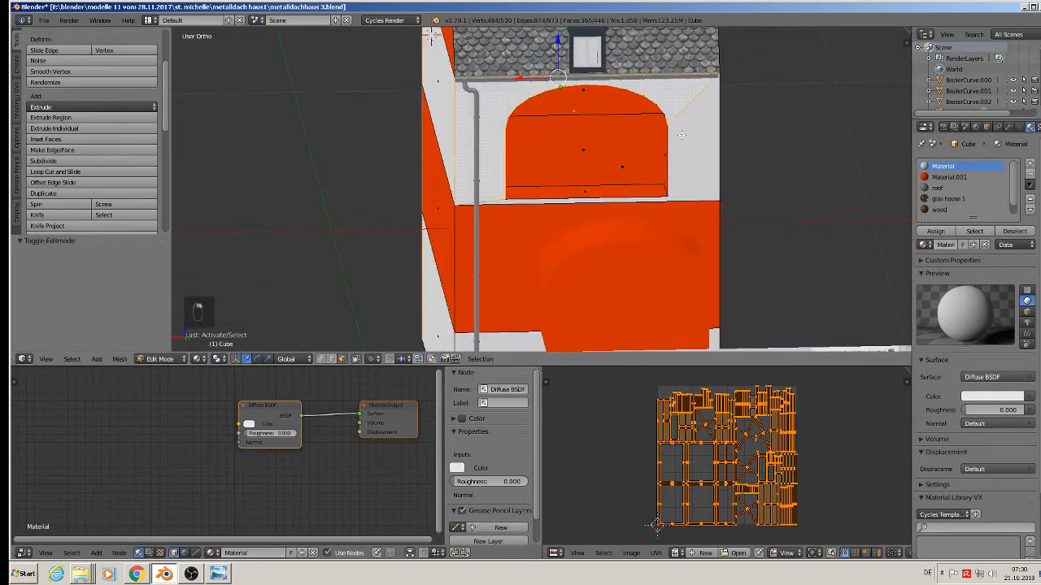
pyautogui.keyDown('shift'); pyautogui.rightClick(691, 155); pyautogui.keyUp('shift')
pyautogui.keyDown('shift'); pyautogui.rightClick(660, 299); pyautogui.keyUp('shift')
pyautogui.keyDown('shift'); pyautogui.moveTo(525, 349); pyautogui.dragTo(734, 336, button='middle'); pyautogui.keyUp('shift')
pyautogui.keyDown('shift'); pyautogui.rightClick(580, 242); pyautogui.keyUp('shift')
pyautogui.scroll(-2, 732, 303)
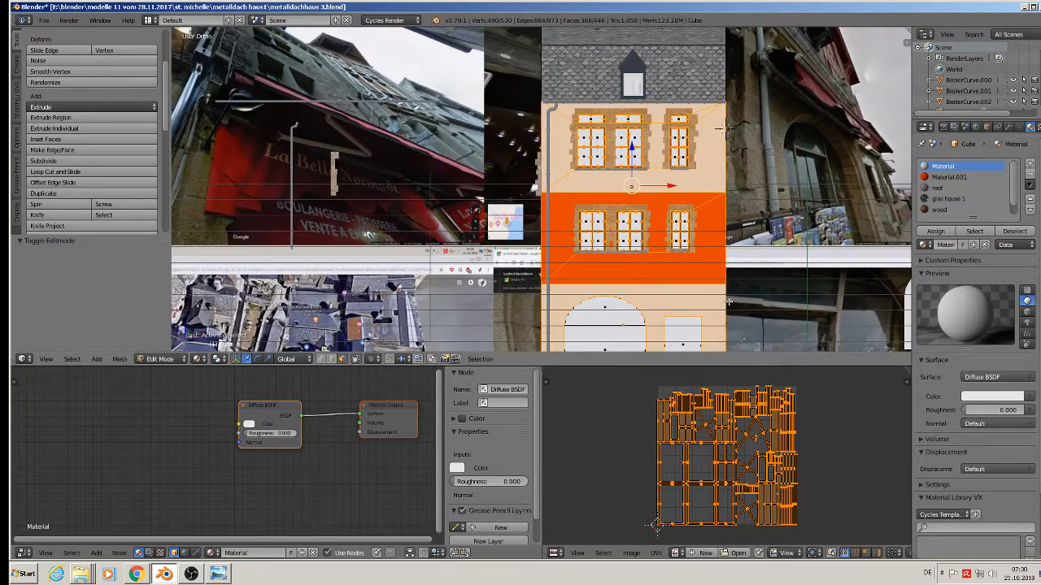
# Project the facade faces' UVs from view and assign them the wall material.
pyautogui.press('u')
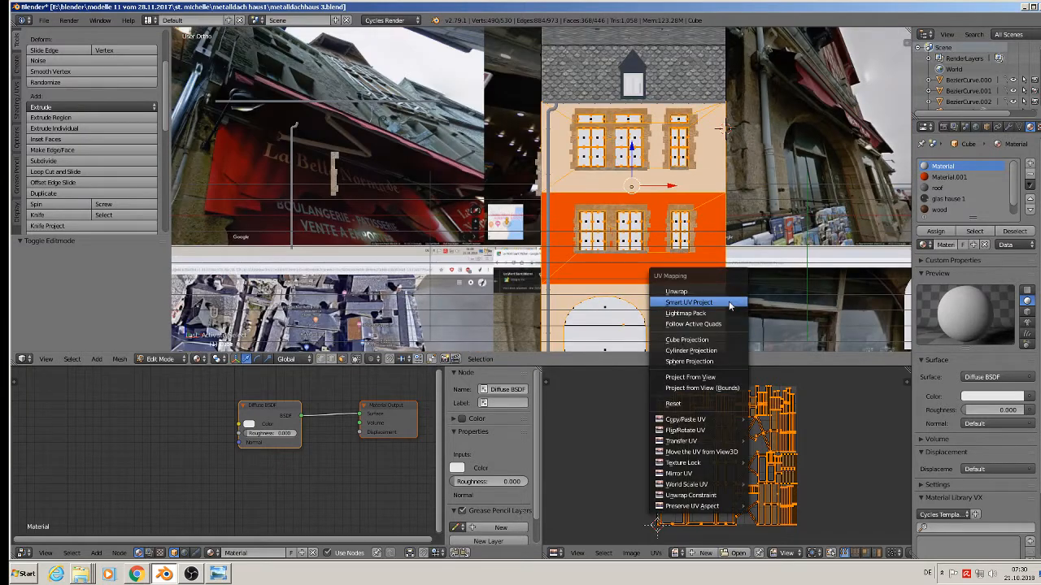
pyautogui.click(704, 377)
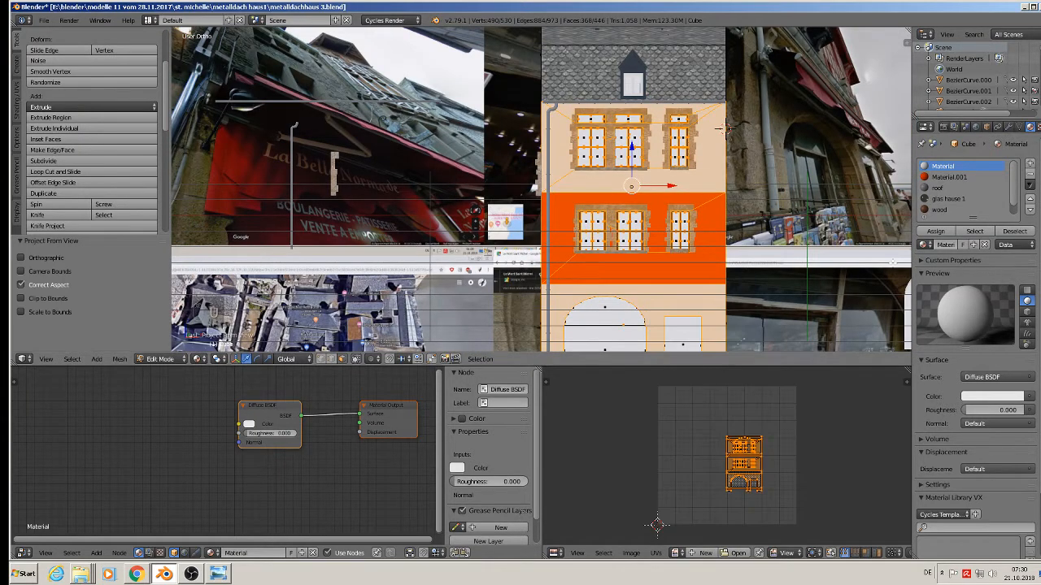
pyautogui.click(935, 209)
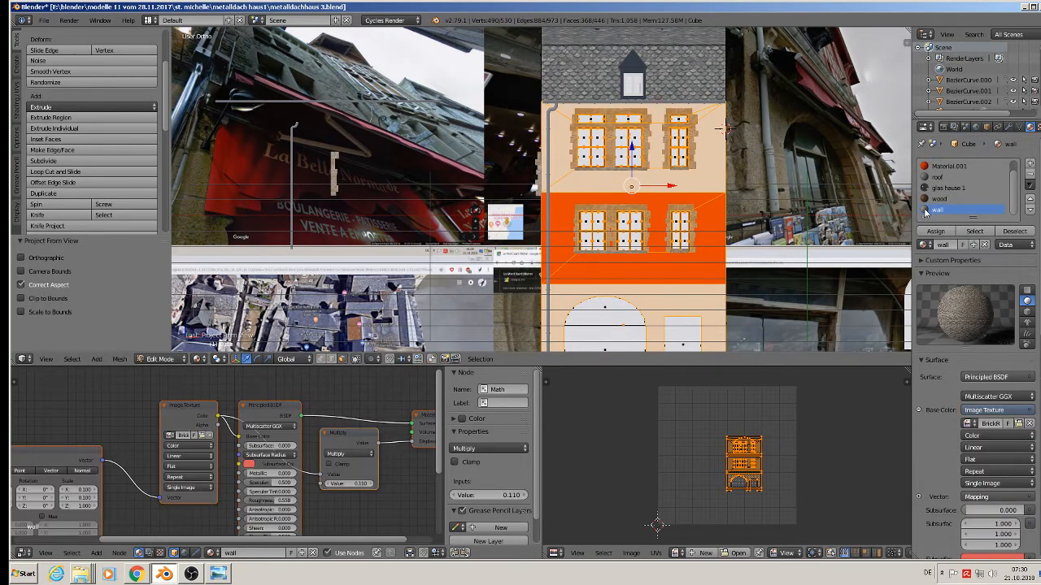
pyautogui.click(936, 231)
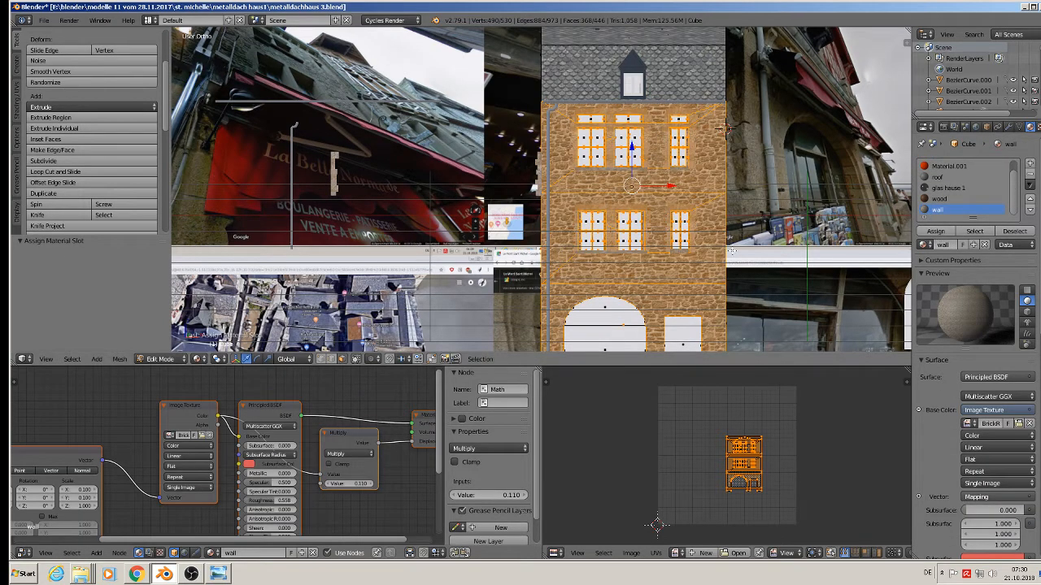
pyautogui.press('Tab')
pyautogui.press('a')
pyautogui.moveTo(734, 281); pyautogui.dragTo(659, 276, button='middle')
pyautogui.scroll(-2, 701, 281)
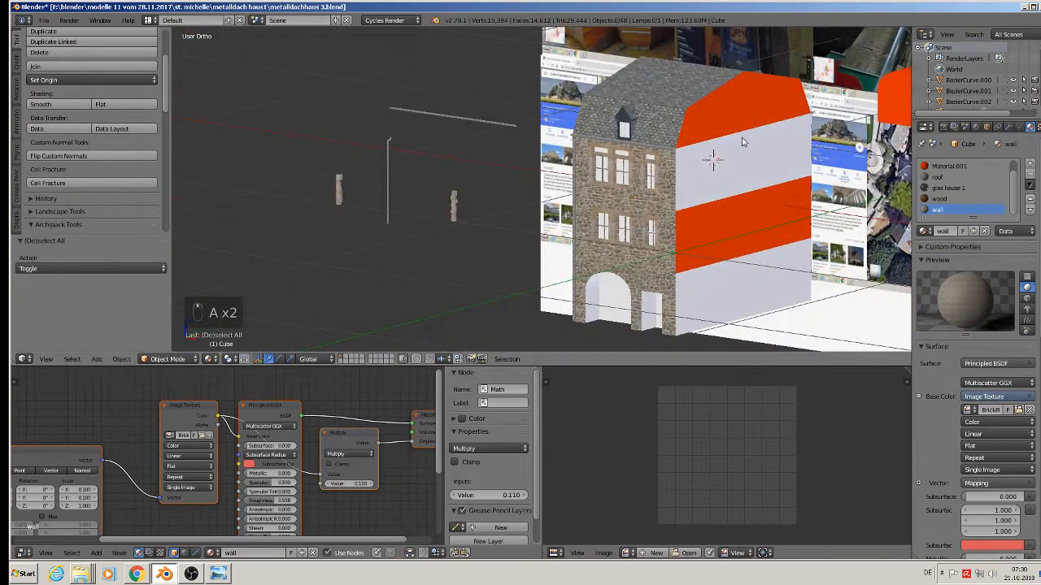
# In Edit Mode, select the four stacked faces on each side gable wall.
pyautogui.press('Tab')
pyautogui.rightClick(746, 110)
pyautogui.keyDown('shift'); pyautogui.rightClick(748, 162); pyautogui.keyUp('shift')
pyautogui.keyDown('shift'); pyautogui.rightClick(753, 226); pyautogui.keyUp('shift')
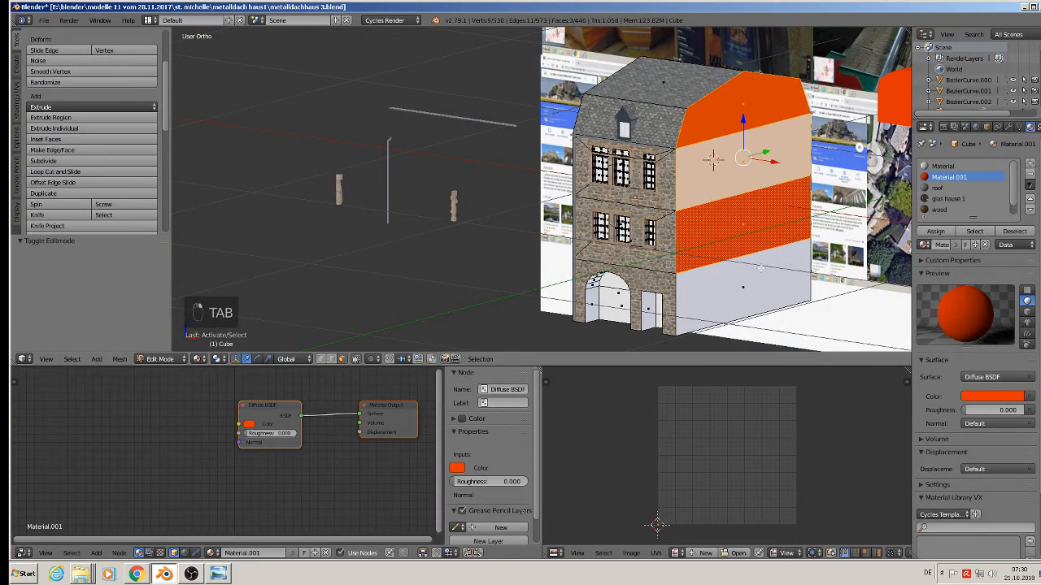
pyautogui.keyDown('shift'); pyautogui.rightClick(761, 268); pyautogui.keyUp('shift')
pyautogui.moveTo(698, 247); pyautogui.dragTo(797, 257, button='middle')
pyautogui.keyDown('shift'); pyautogui.rightClick(648, 303); pyautogui.keyUp('shift')
pyautogui.keyDown('shift'); pyautogui.rightClick(648, 252); pyautogui.keyUp('shift')
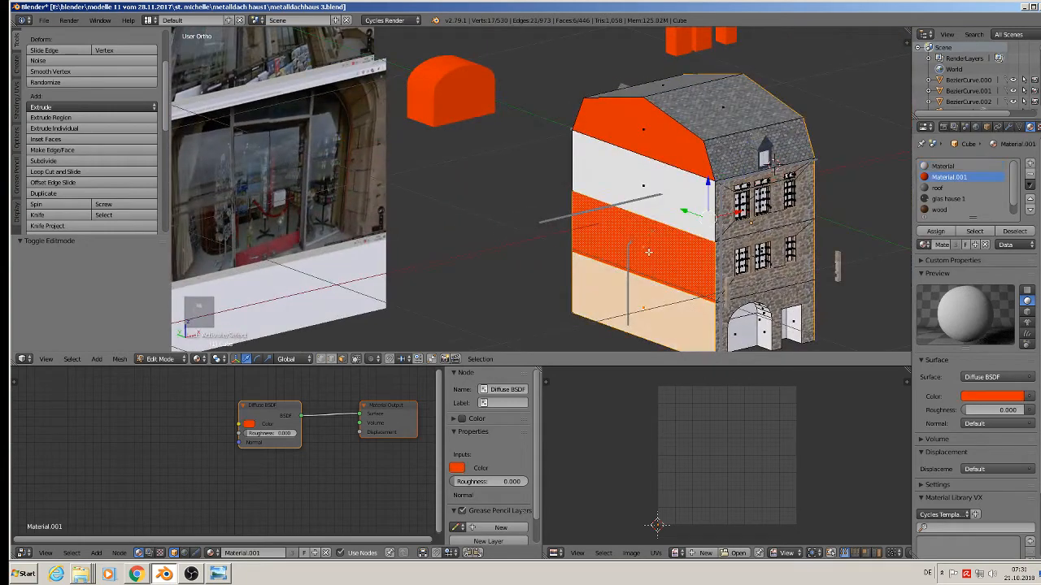
pyautogui.keyDown('shift'); pyautogui.rightClick(648, 192); pyautogui.keyUp('shift')
pyautogui.keyDown('shift'); pyautogui.rightClick(649, 143); pyautogui.keyUp('shift')
pyautogui.moveTo(892, 223); pyautogui.dragTo(697, 200, button='middle')
# Project the side walls' UVs from view and assign them the wall material.
pyautogui.press('u')
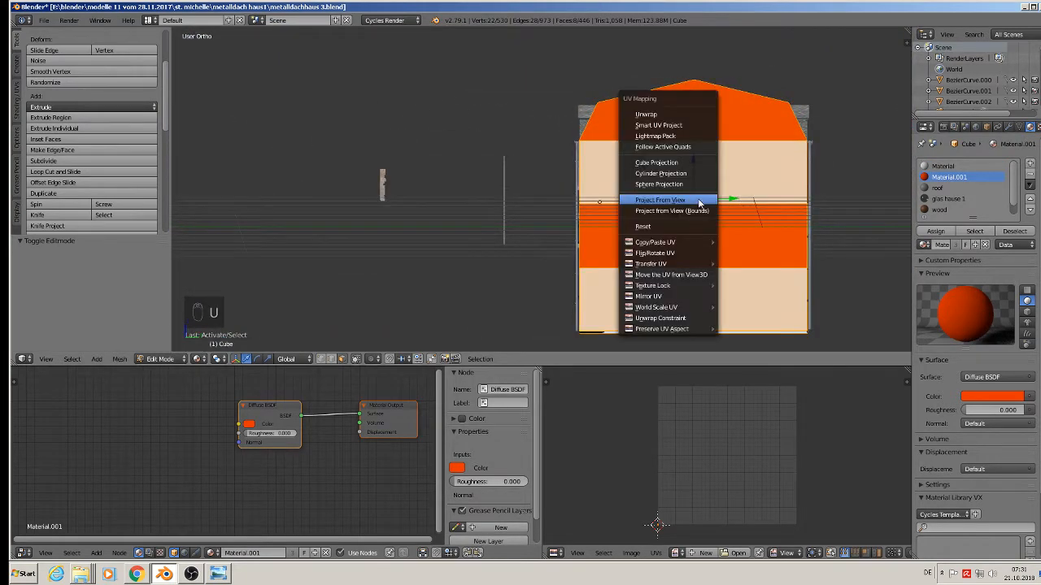
pyautogui.click(696, 201)
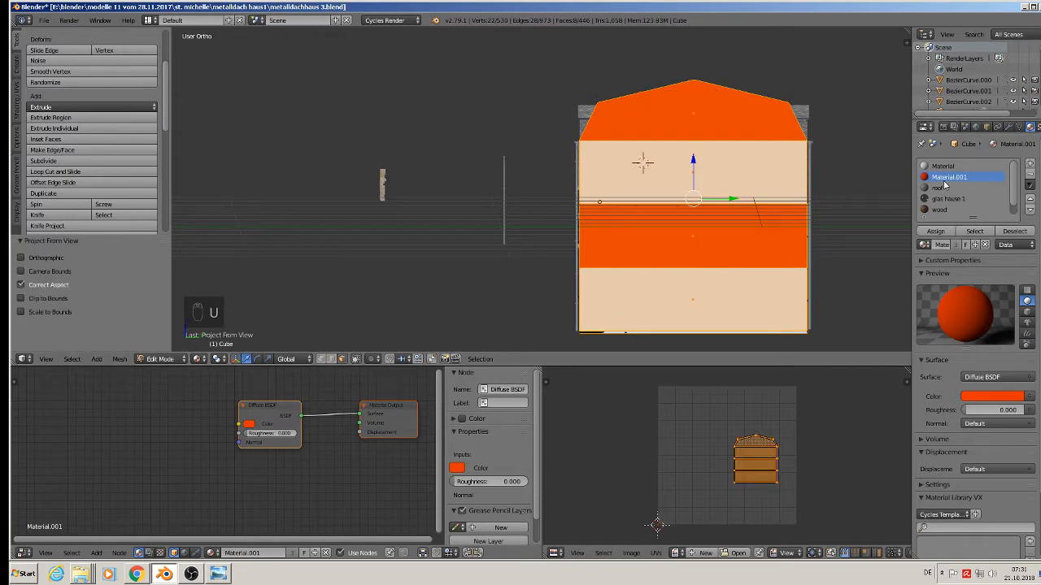
pyautogui.scroll(-1, 942, 218)
pyautogui.click(941, 210)
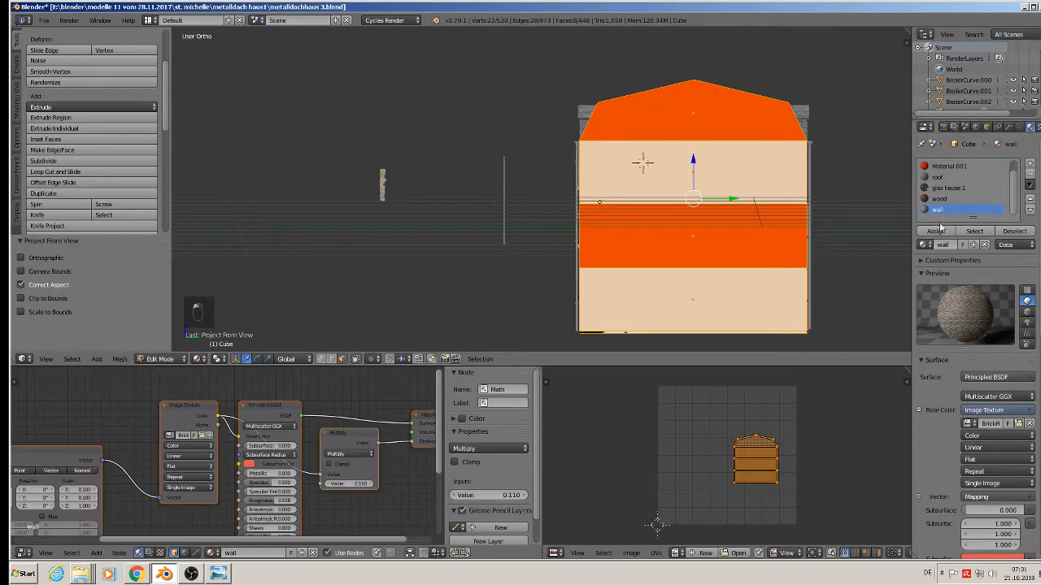
pyautogui.click(935, 231)
pyautogui.press('Tab')
pyautogui.press('a')
pyautogui.press('a')
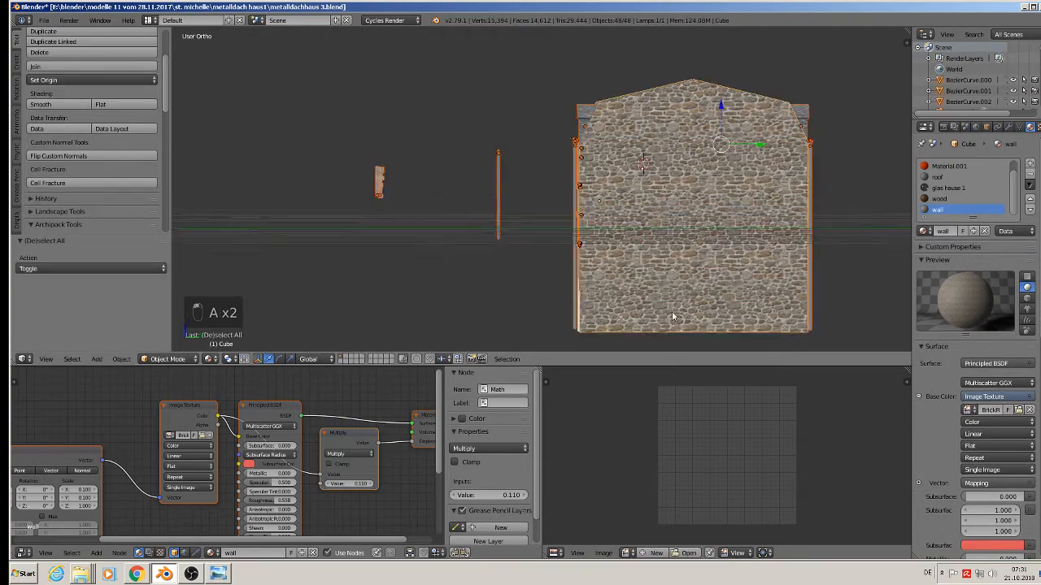
pyautogui.press('a')
pyautogui.moveTo(671, 311); pyautogui.dragTo(779, 325, button='middle')
pyautogui.scroll(3, 764, 332)
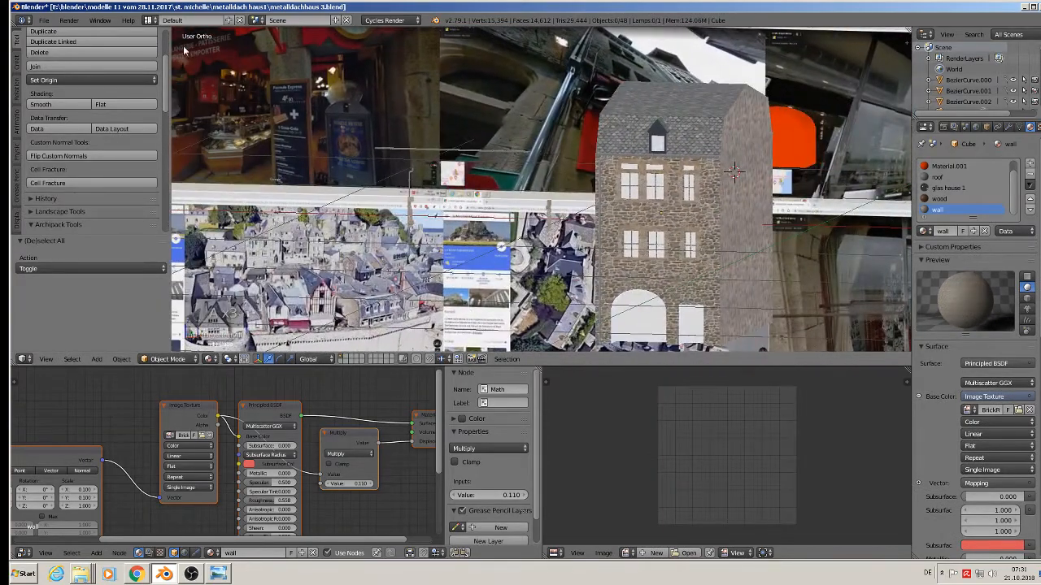
# Save the house project via File > Save.
pyautogui.click(43, 20)
pyautogui.click(78, 104)
pyautogui.keyDown('shift'); pyautogui.moveTo(585, 252); pyautogui.dragTo(567, 165, button='middle'); pyautogui.keyUp('shift')
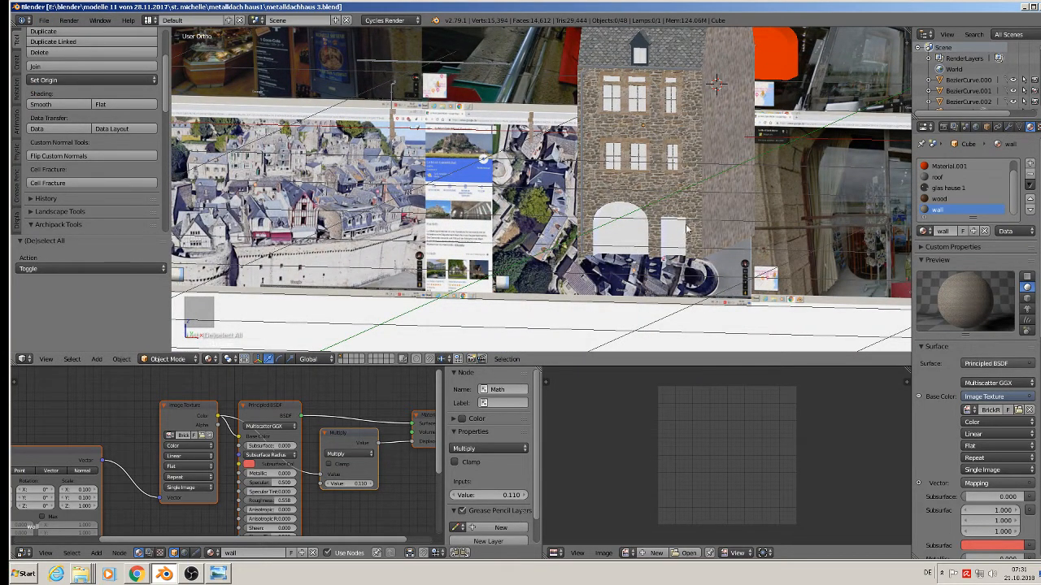
pyautogui.scroll(6, 685, 230)
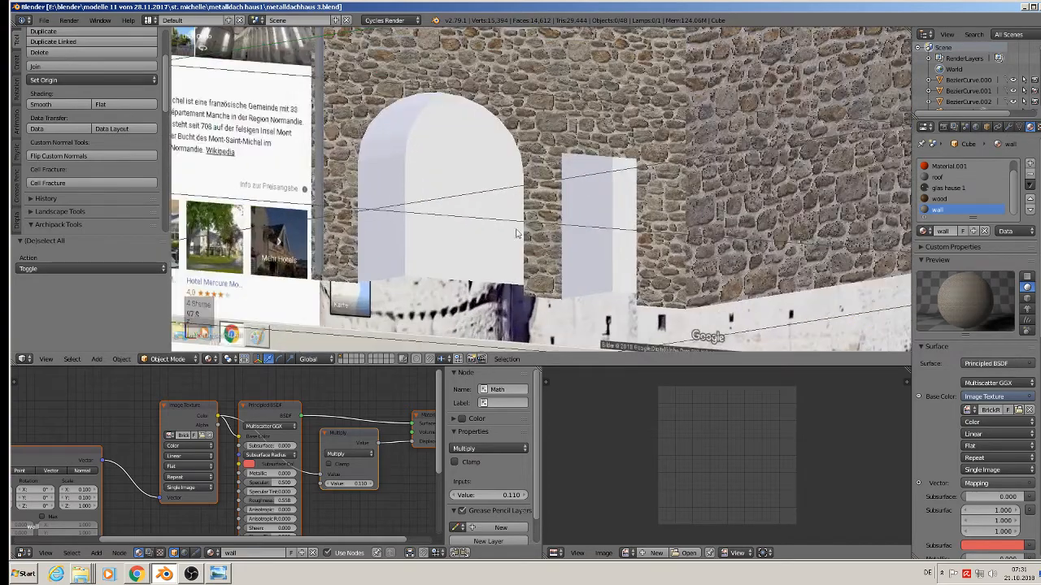
# In Edit Mode, select the ring of faces inside the arch plus the door box's side and top.
pyautogui.press('Tab')
pyautogui.keyDown('alt'); pyautogui.rightClick(390, 159); pyautogui.keyUp('alt')
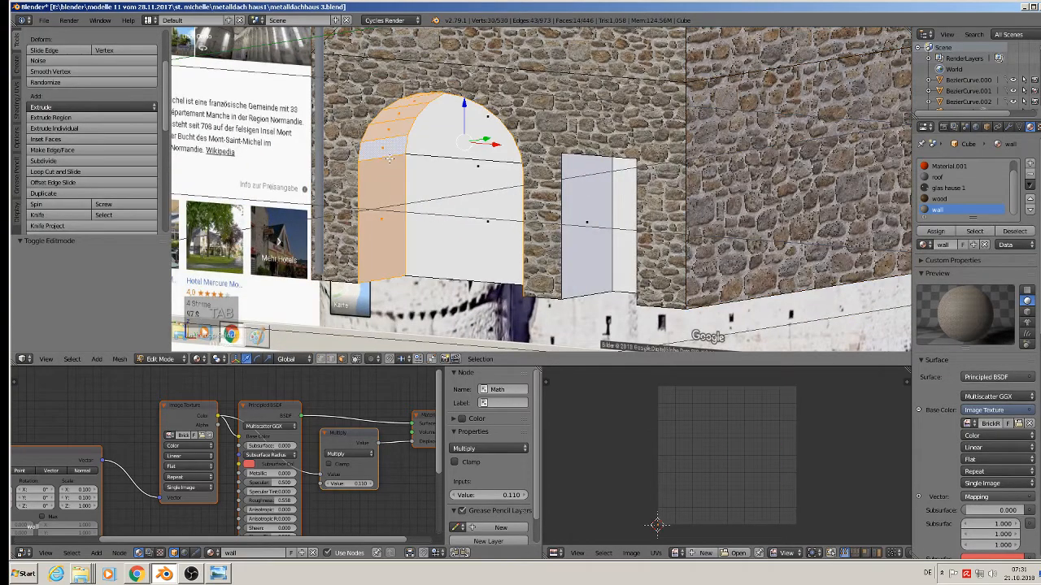
pyautogui.moveTo(418, 180); pyautogui.dragTo(510, 239, button='middle')
pyautogui.keyDown('shift'); pyautogui.rightClick(691, 222); pyautogui.keyUp('shift')
pyautogui.keyDown('shift'); pyautogui.rightClick(649, 160); pyautogui.keyUp('shift')
pyautogui.moveTo(620, 216); pyautogui.dragTo(563, 217, button='middle')
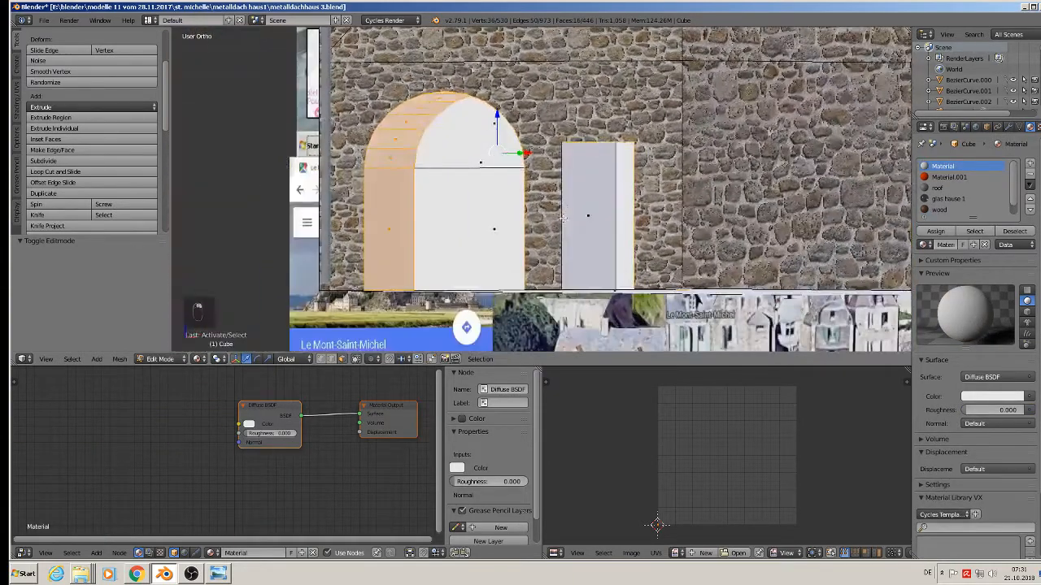
pyautogui.moveTo(625, 218); pyautogui.dragTo(545, 223, button='middle')
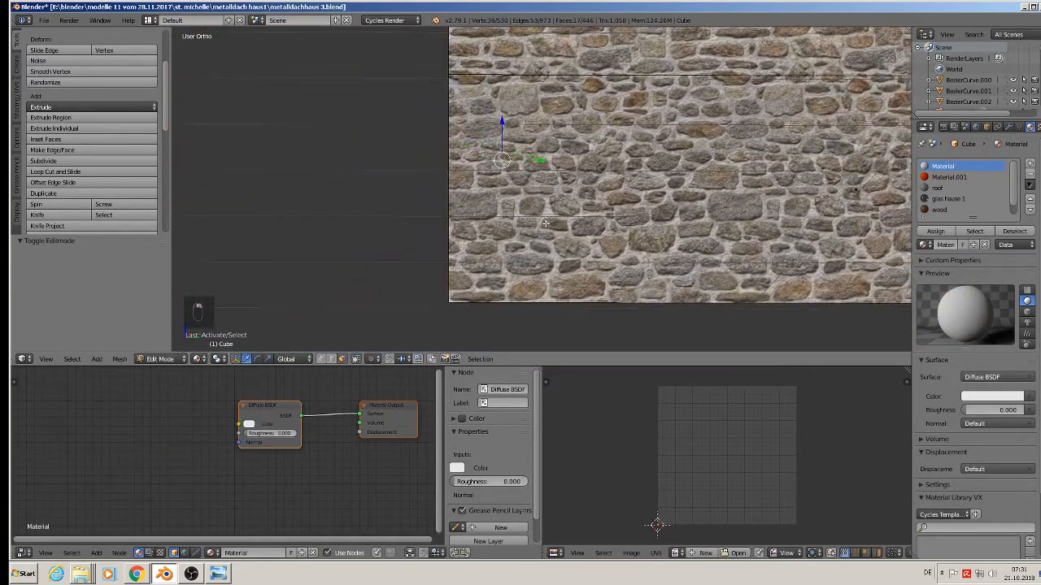
# Project the arch and door faces' UVs from view and assign the wall material.
pyautogui.press('u')
pyautogui.click(549, 225)
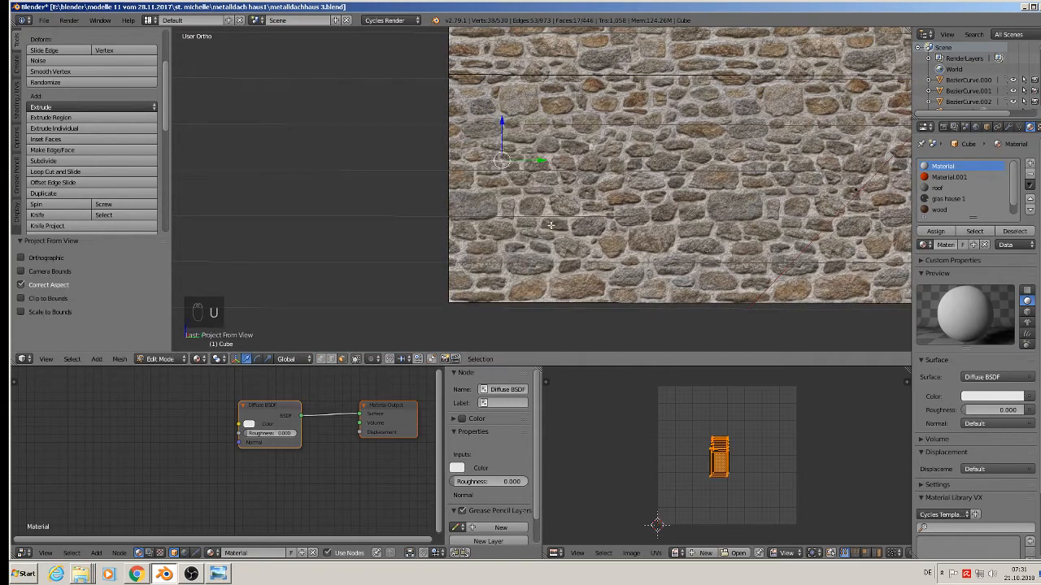
pyautogui.click(939, 210)
pyautogui.scroll(-1, 943, 203)
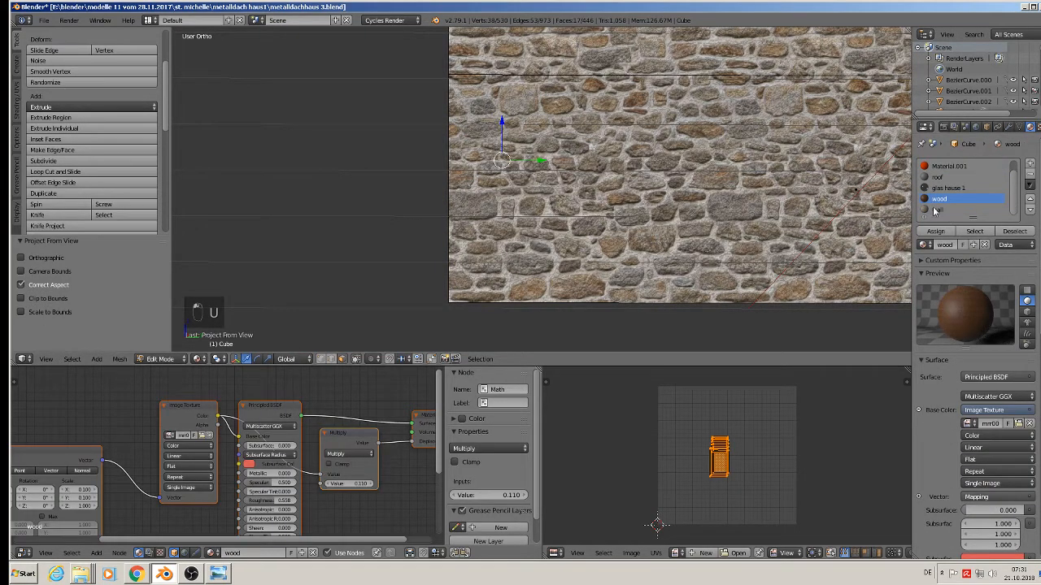
pyautogui.click(936, 210)
pyautogui.click(935, 231)
pyautogui.scroll(-4, 618, 264)
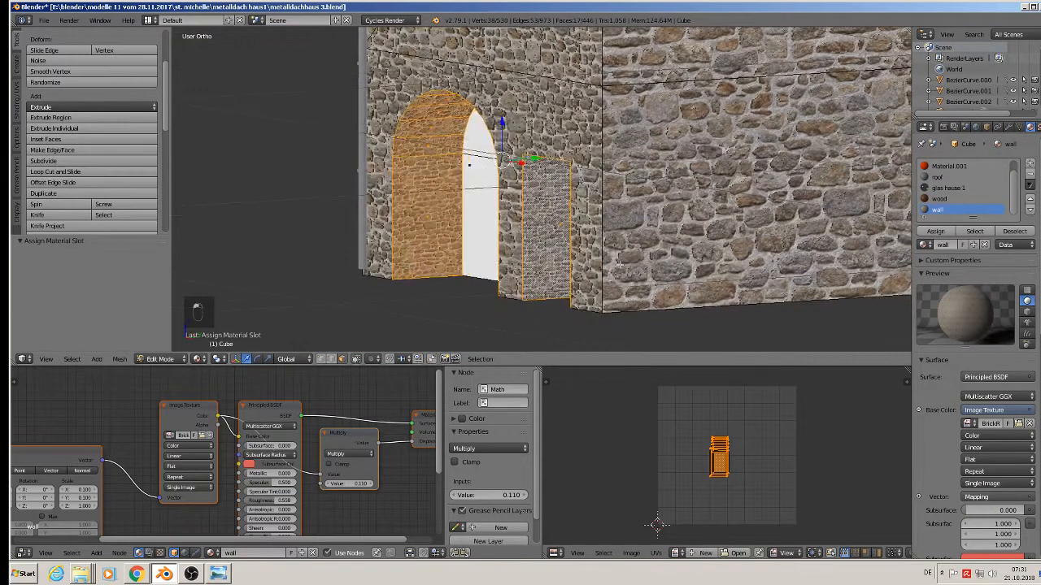
# Scale the arch faces' UVs to 0.455 for smaller stones, then return to Object Mode.
pyautogui.press('s')
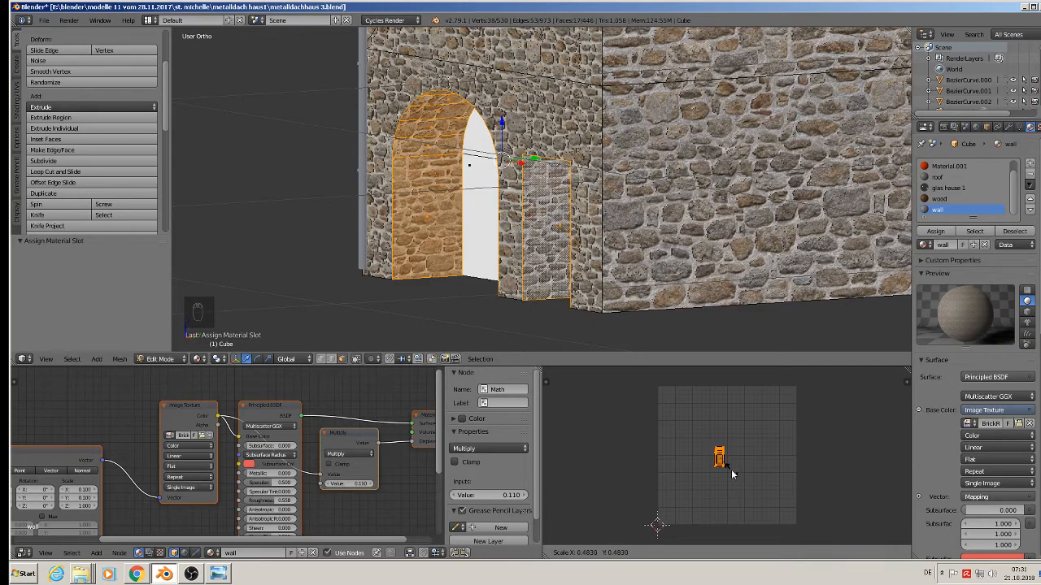
pyautogui.click(730, 474)
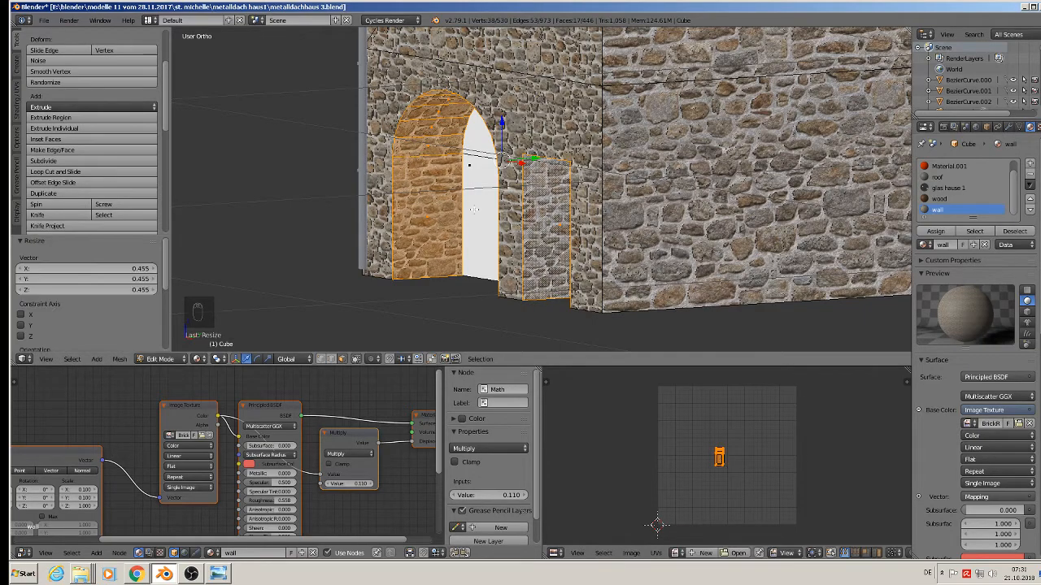
pyautogui.press('Tab')
pyautogui.scroll(-3, 476, 214)
pyautogui.press('a')
pyautogui.press('a')
pyautogui.moveTo(478, 215); pyautogui.dragTo(480, 265, button='middle')
pyautogui.scroll(-3, 555, 248)
pyautogui.scroll(5, 724, 191)
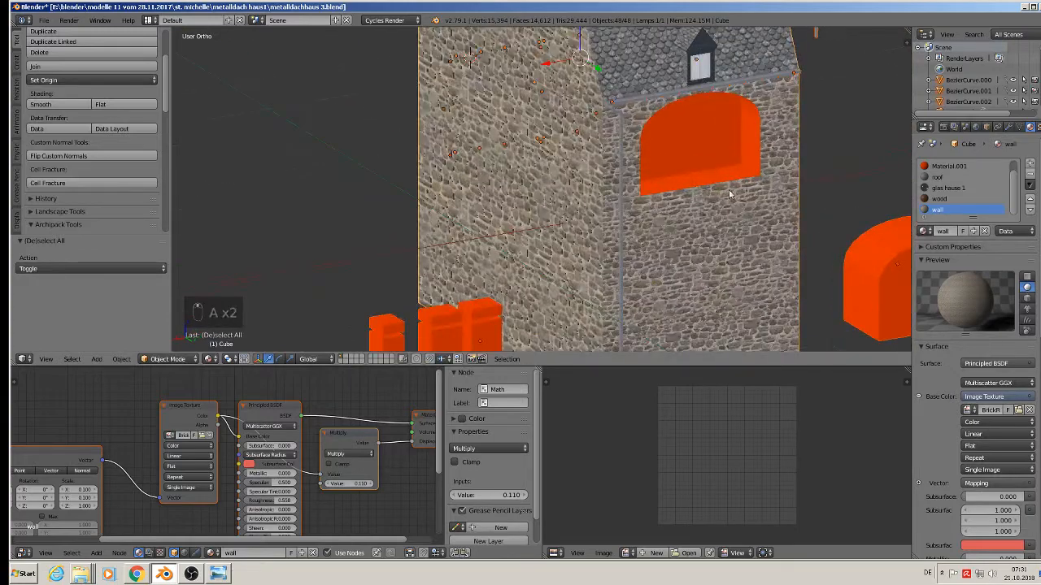
# Select the upper arched window's inner faces, then cancel a stray inset and undo the UV change.
pyautogui.press('Tab')
pyautogui.keyDown('alt'); pyautogui.rightClick(747, 167); pyautogui.keyUp('alt')
pyautogui.moveTo(747, 167); pyautogui.dragTo(576, 153, button='middle')
pyautogui.press('u')
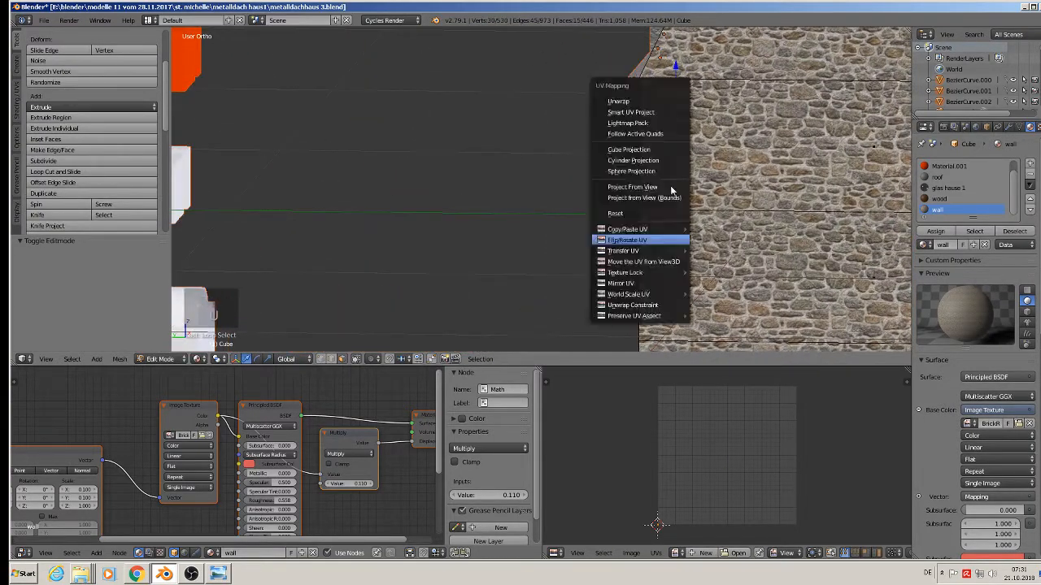
pyautogui.click(671, 187)
pyautogui.press('i')
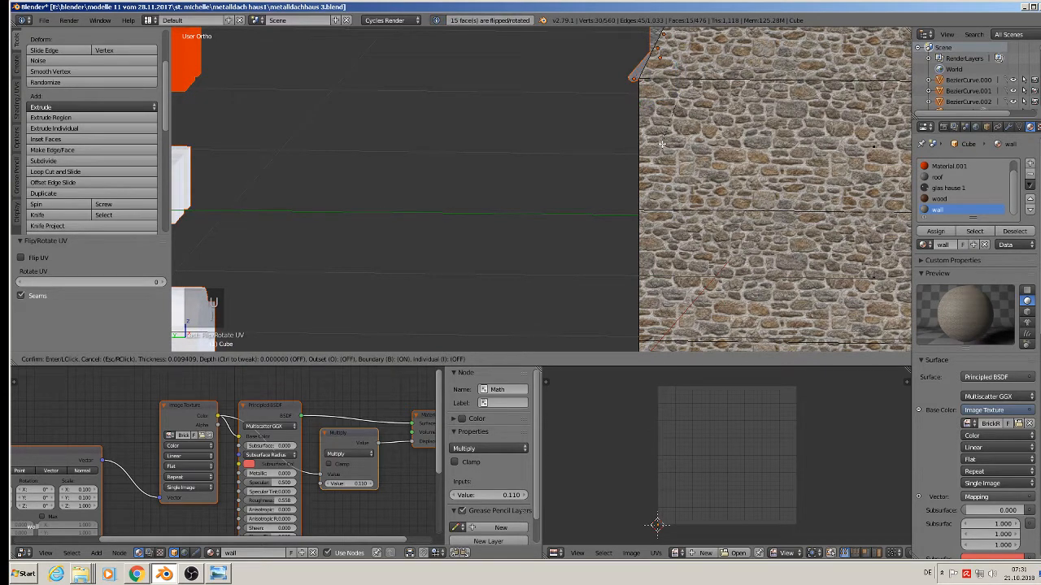
pyautogui.press('Escape')
pyautogui.moveTo(661, 144); pyautogui.dragTo(723, 158, button='middle')
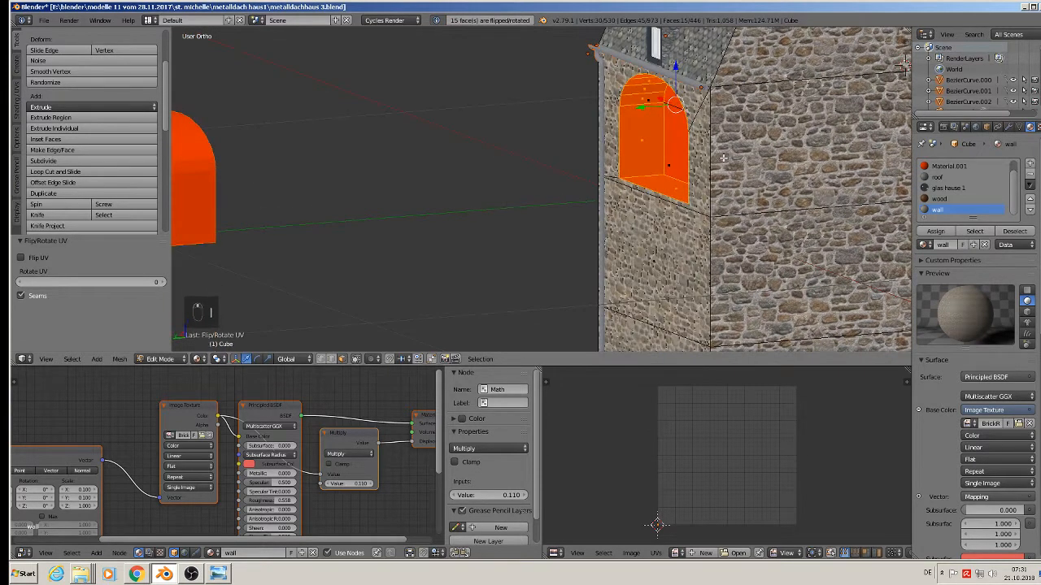
pyautogui.hotkey('ctrl', 'z')
pyautogui.hotkey('ctrl', 'z')
pyautogui.hotkey('ctrl', 'z')
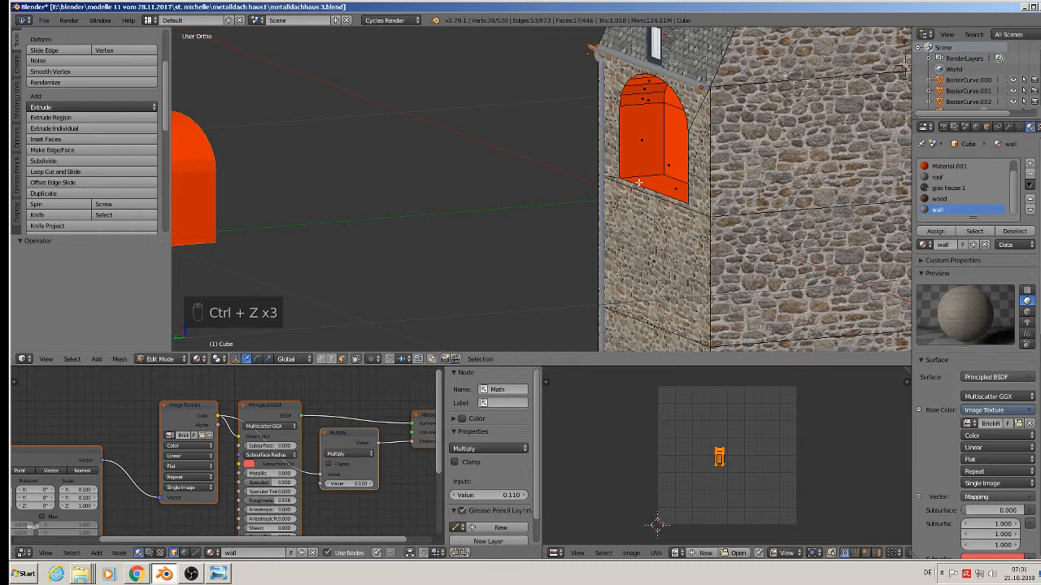
# Project the window's inner faces from view, assign the wall material and scale their UVs down.
pyautogui.keyDown('alt'); pyautogui.rightClick(639, 184); pyautogui.keyUp('alt')
pyautogui.moveTo(640, 184); pyautogui.dragTo(696, 193, button='middle')
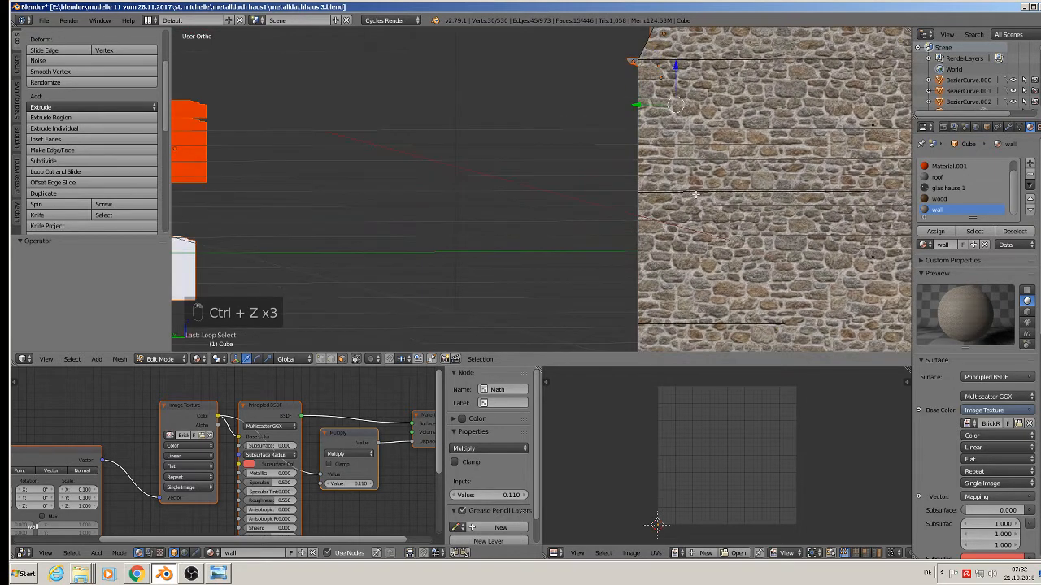
pyautogui.press('u')
pyautogui.click(696, 149)
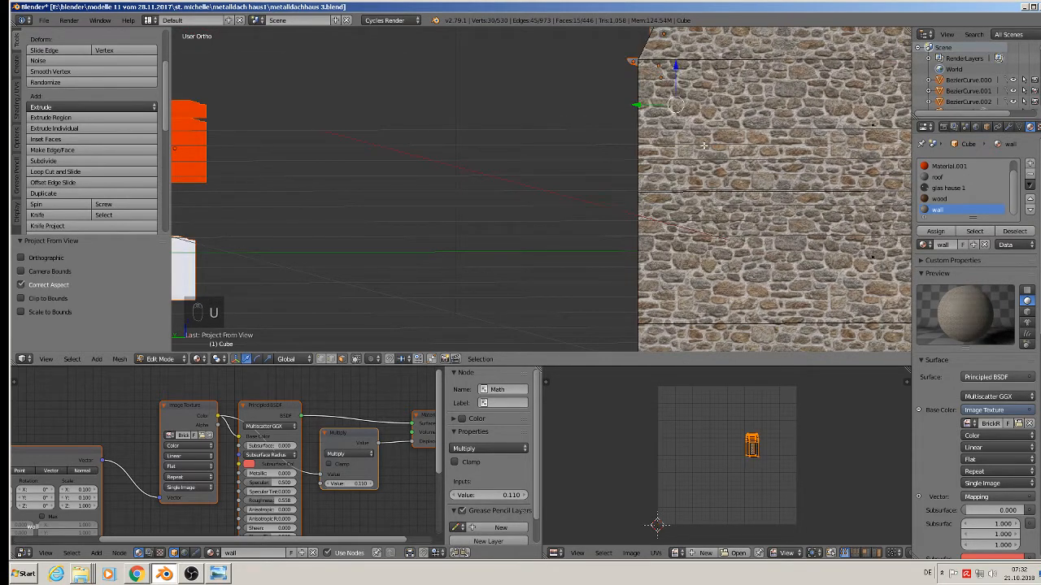
pyautogui.click(937, 230)
pyautogui.moveTo(752, 191); pyautogui.dragTo(823, 232, button='middle')
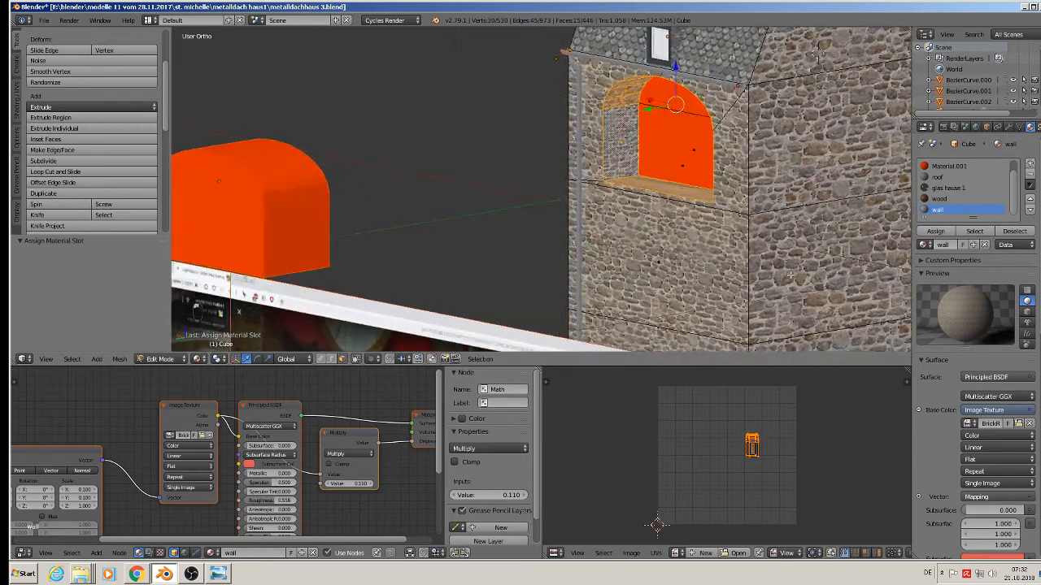
pyautogui.press('s')
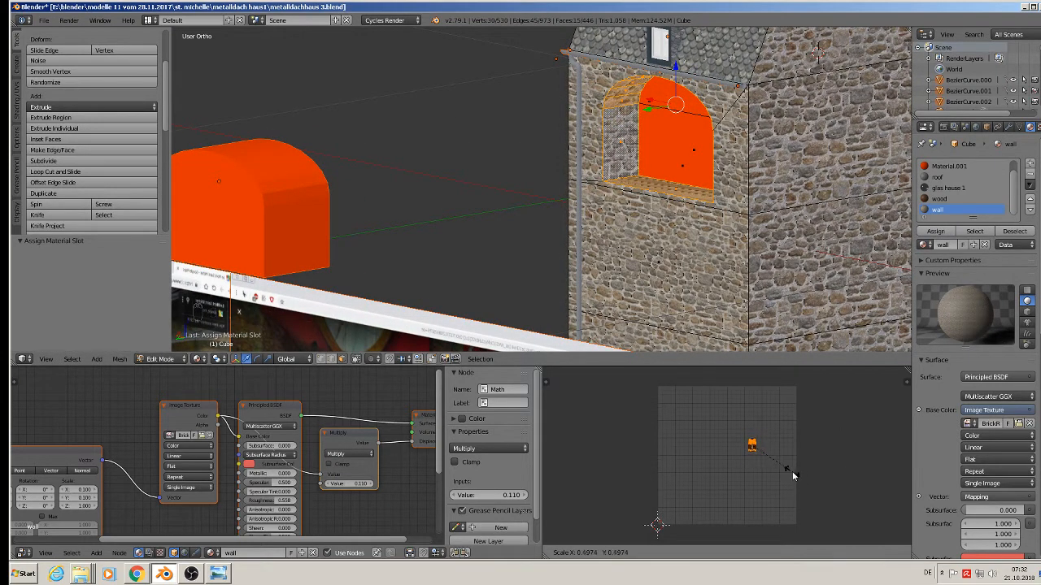
pyautogui.click(795, 471)
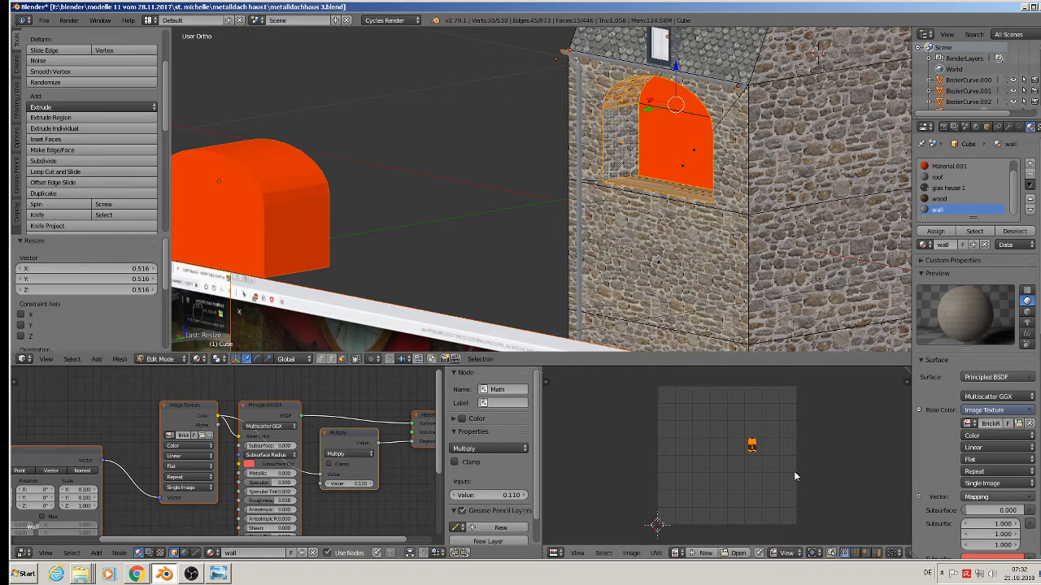
pyautogui.press('Tab')
pyautogui.scroll(-2, 649, 239)
pyautogui.moveTo(649, 239); pyautogui.dragTo(687, 266, button='middle')
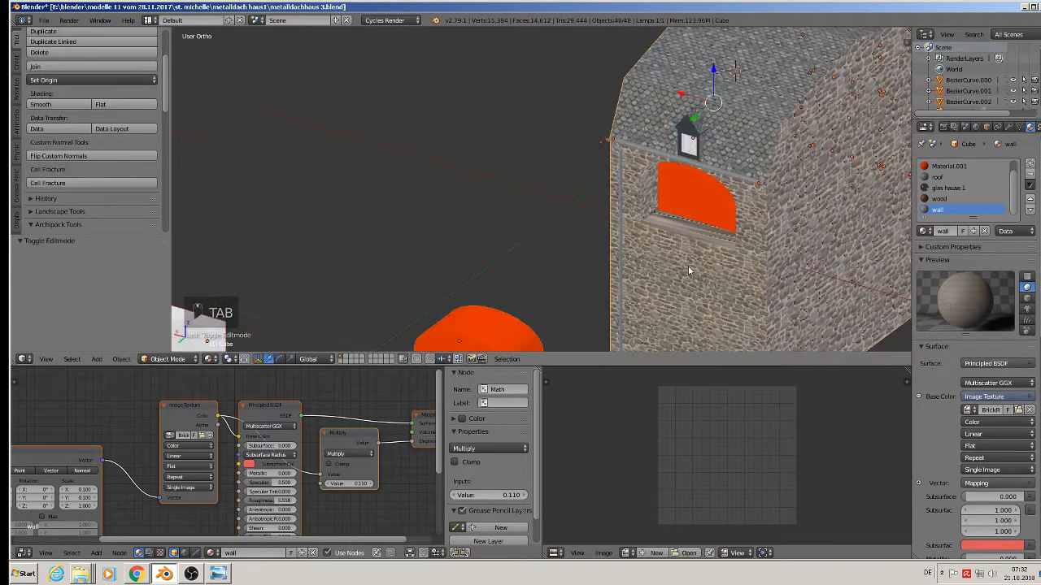
pyautogui.scroll(4, 689, 258)
# Project the window sill from the top view, assign it the wall material and scale its UVs down.
pyautogui.press('Tab')
pyautogui.rightClick(691, 193)
pyautogui.moveTo(702, 203); pyautogui.dragTo(752, 304, button='middle')
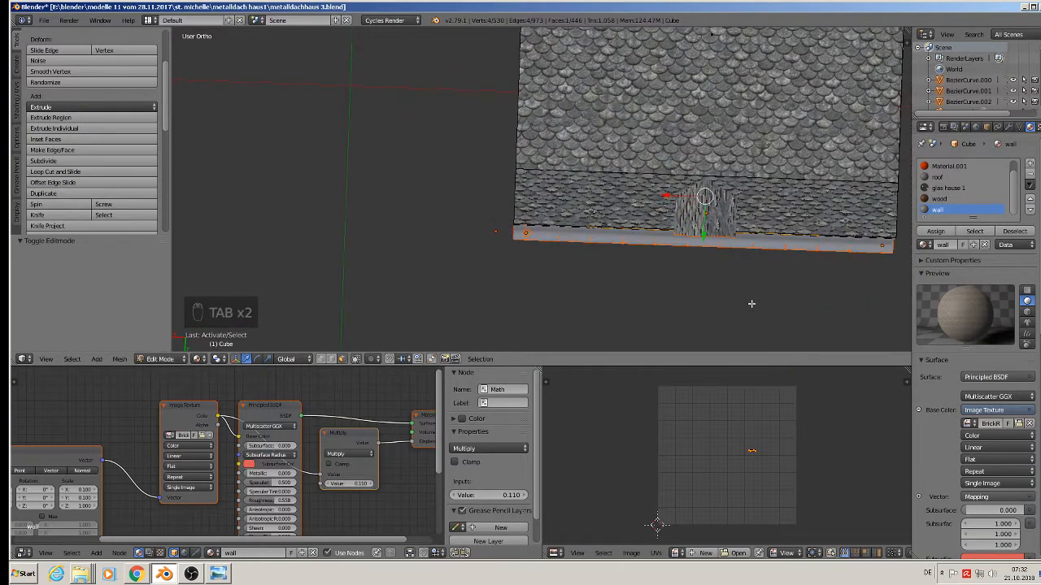
pyautogui.press('u')
pyautogui.click(753, 303)
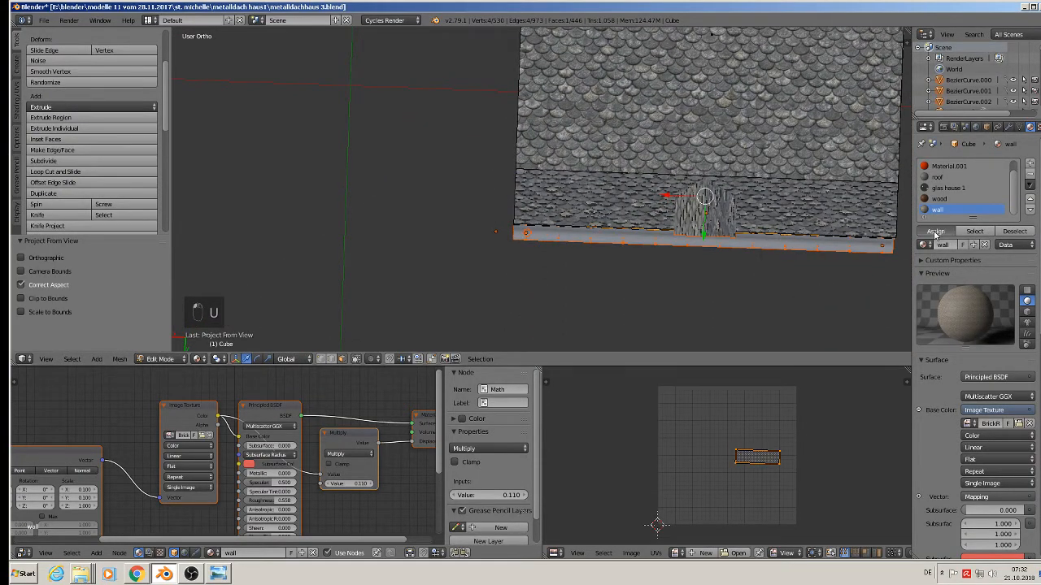
pyautogui.click(935, 233)
pyautogui.press('s')
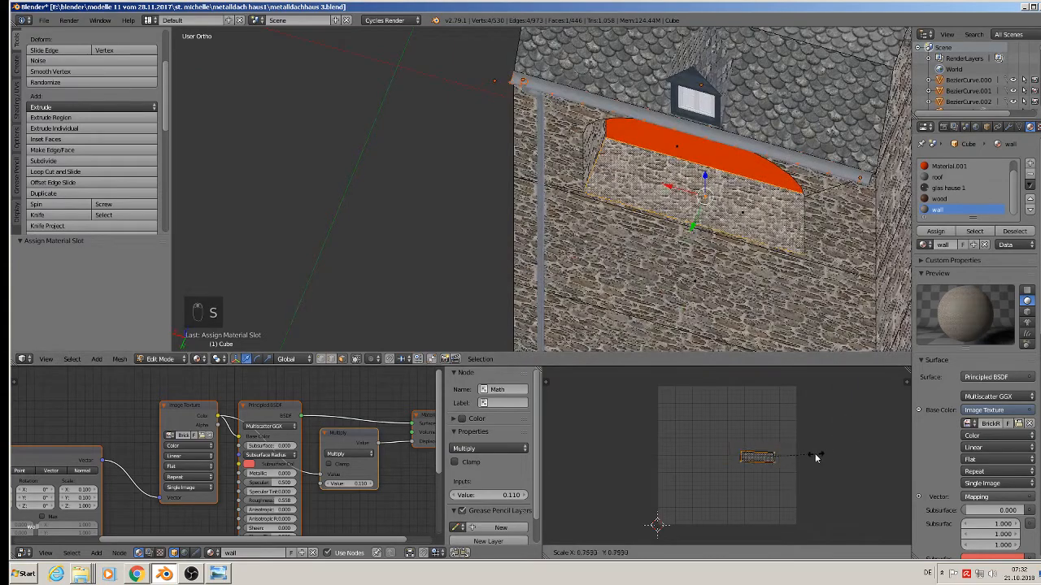
pyautogui.click(802, 458)
pyautogui.moveTo(735, 260); pyautogui.dragTo(540, 236, button='middle')
pyautogui.press('Tab')
pyautogui.scroll(-7, 767, 168)
pyautogui.press('a')
# Move the thin cylinder, vertical curve, small stone block and horizontal pipe to layer 2.
pyautogui.rightClick(536, 215)
pyautogui.keyDown('shift'); pyautogui.rightClick(495, 253); pyautogui.keyUp('shift')
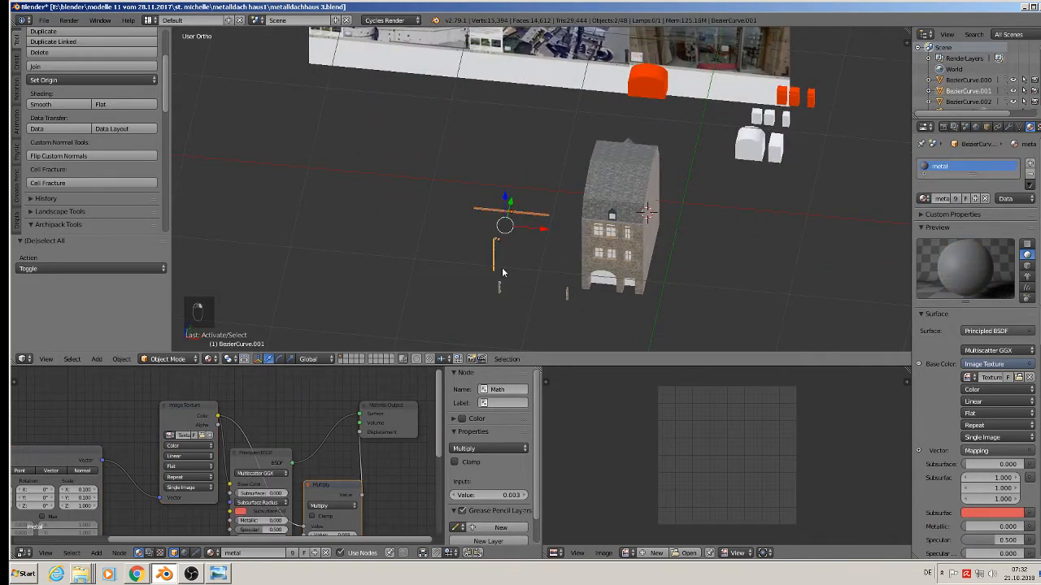
pyautogui.keyDown('shift'); pyautogui.rightClick(503, 288); pyautogui.keyUp('shift')
pyautogui.scroll(10, 571, 301)
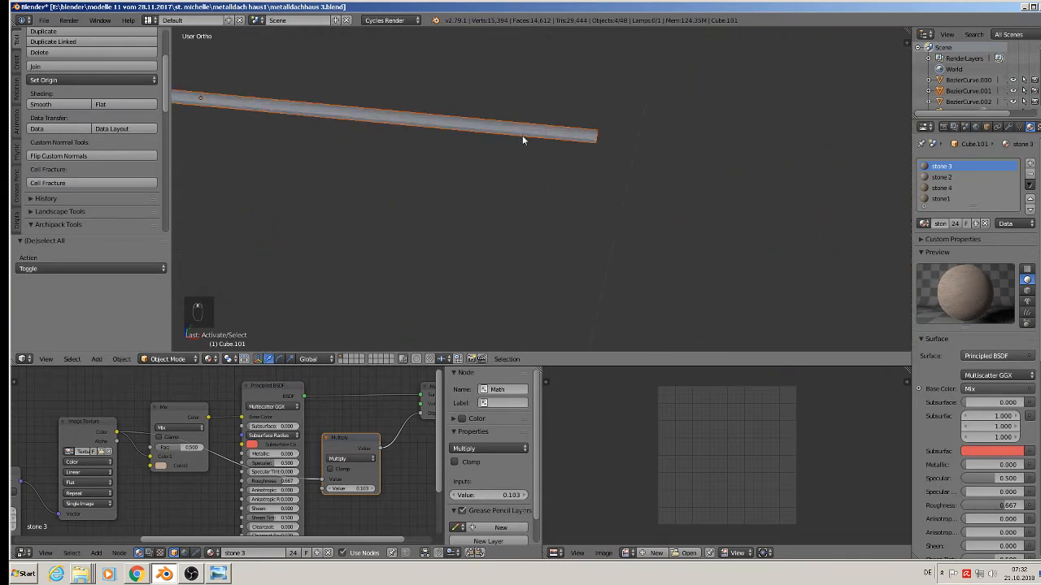
pyautogui.keyDown('shift'); pyautogui.rightClick(483, 134); pyautogui.keyUp('shift')
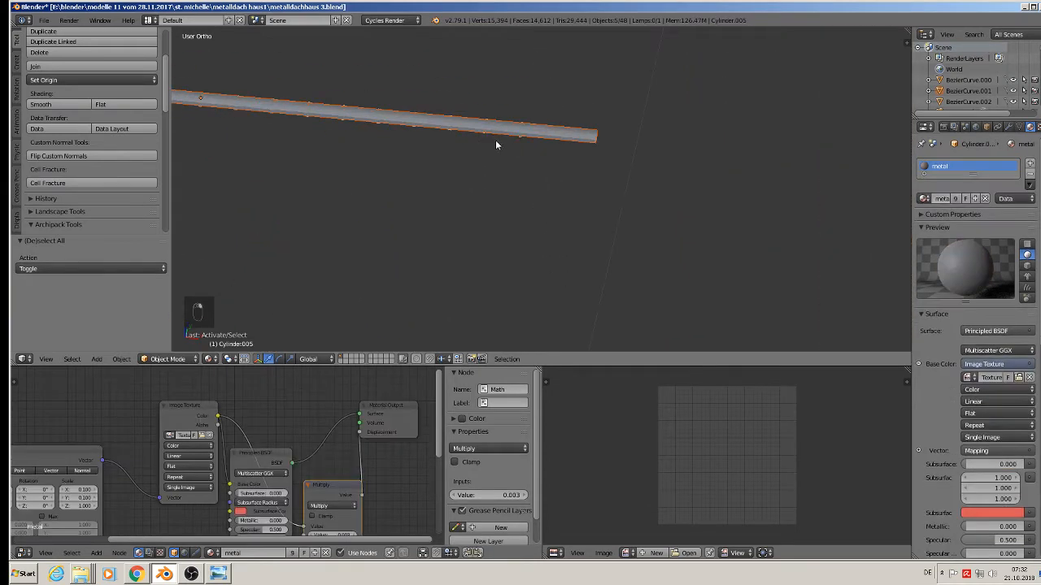
pyautogui.scroll(-8, 504, 158)
pyautogui.press('m')
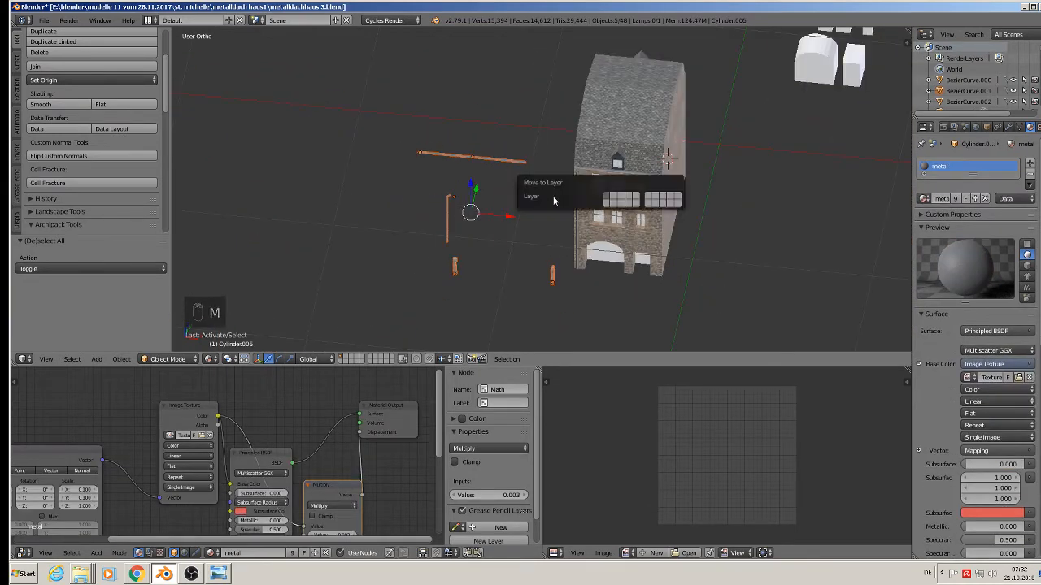
pyautogui.click(615, 197)
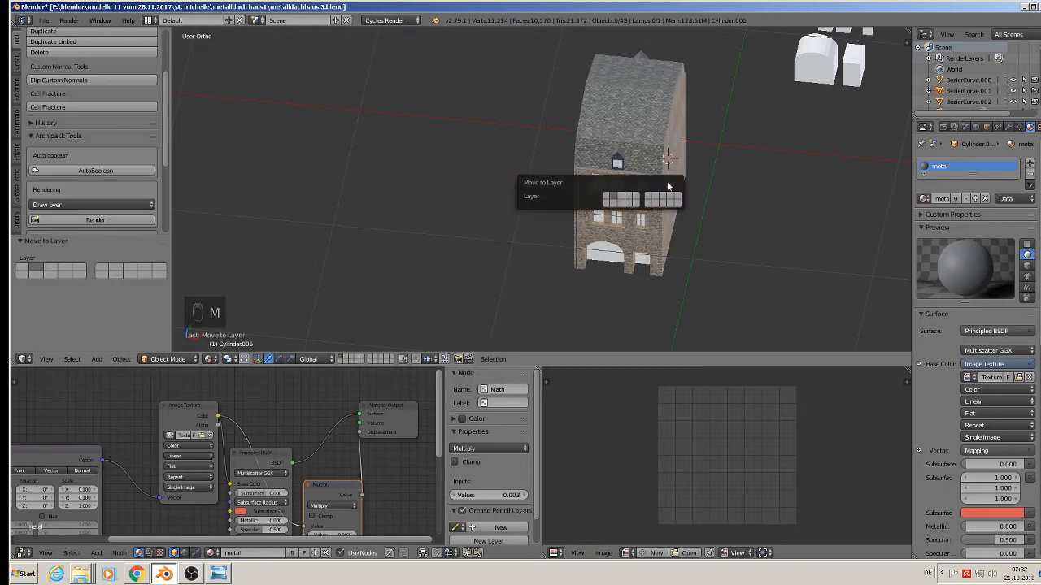
# Move the white cylinder, small white and orange boxes and orange top to another layer.
pyautogui.keyDown('shift'); pyautogui.moveTo(862, 136); pyautogui.dragTo(726, 222, button='middle'); pyautogui.keyUp('shift')
pyautogui.rightClick(672, 142)
pyautogui.keyDown('shift'); pyautogui.rightClick(690, 110); pyautogui.keyUp('shift')
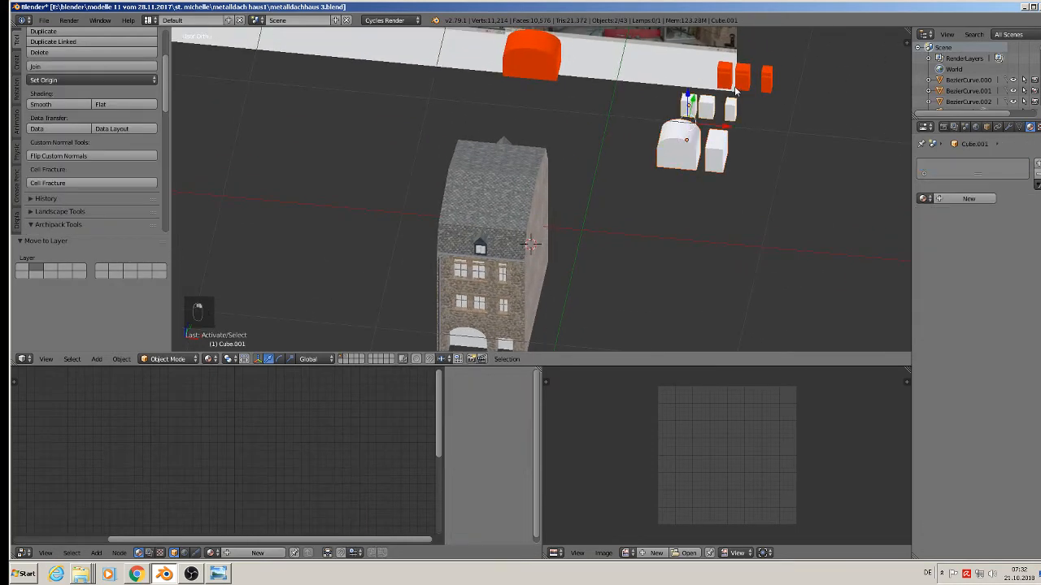
pyautogui.keyDown('shift'); pyautogui.rightClick(759, 74); pyautogui.keyUp('shift')
pyautogui.keyDown('shift'); pyautogui.rightClick(535, 56); pyautogui.keyUp('shift')
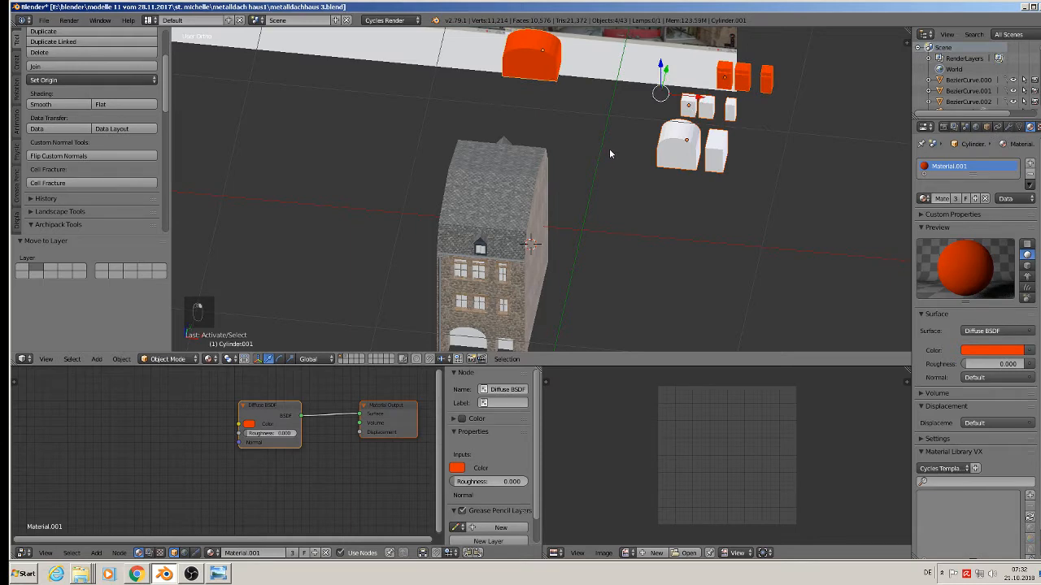
pyautogui.press('m')
pyautogui.click(704, 172)
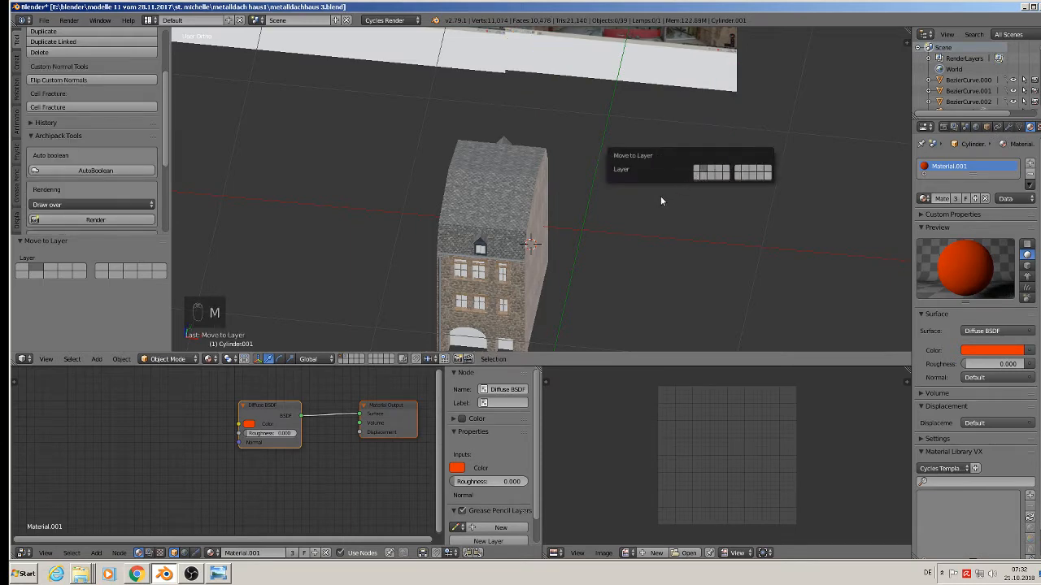
# Save the blend file.
pyautogui.scroll(-3, 482, 205)
pyautogui.moveTo(475, 202); pyautogui.dragTo(664, 123, button='middle')
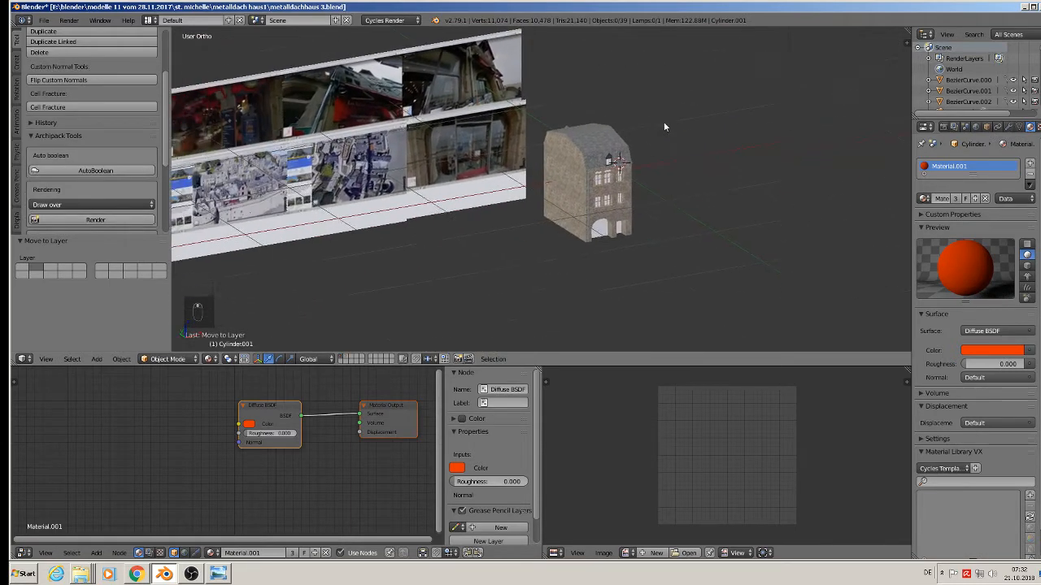
pyautogui.scroll(4, 642, 127)
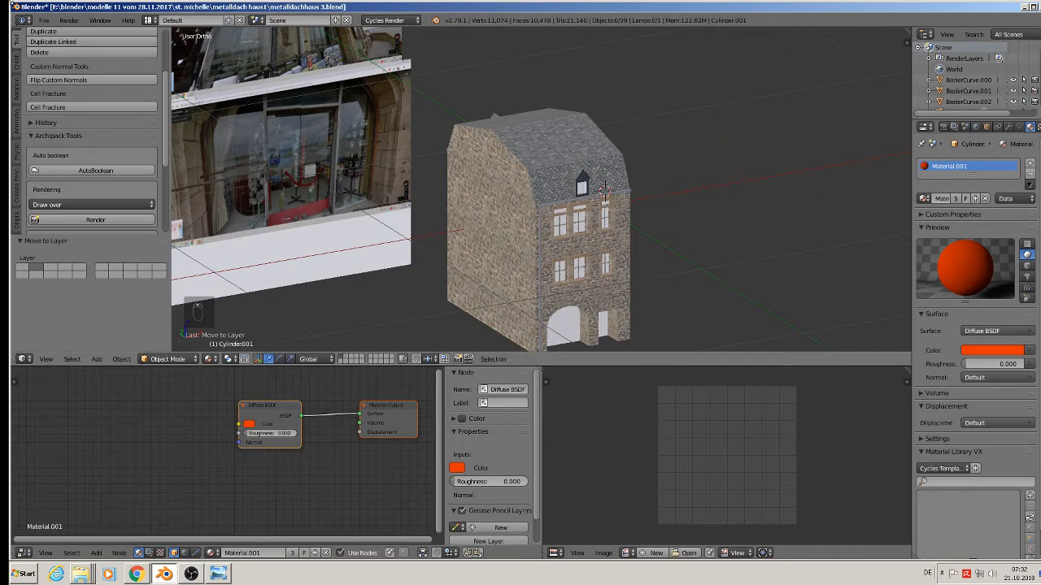
pyautogui.click(44, 19)
pyautogui.click(65, 106)
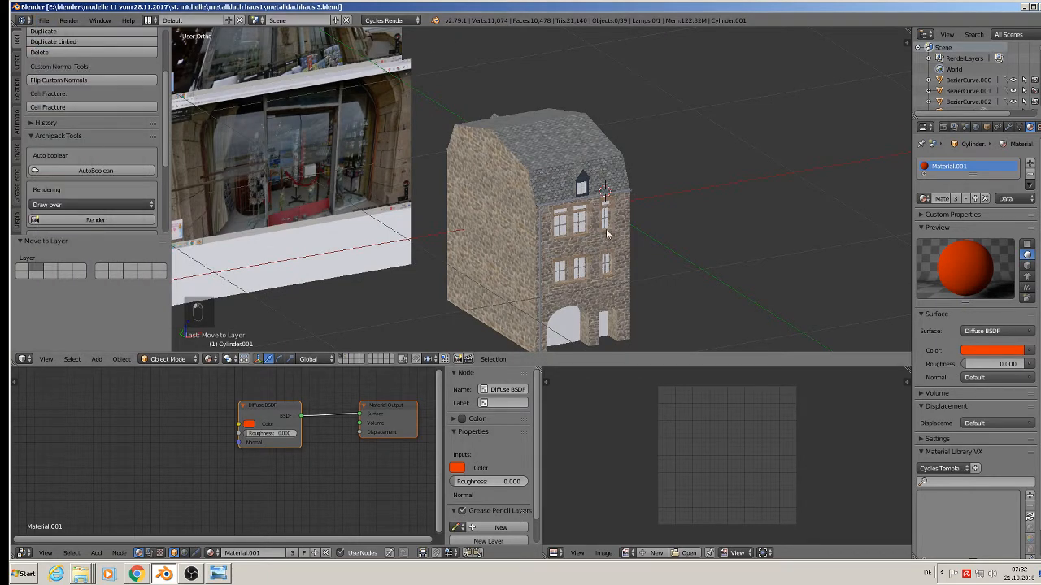
pyautogui.scroll(5, 676, 195)
# Select the house body, orbit to a straight front view, and add an empty material slot.
pyautogui.keyDown('shift'); pyautogui.moveTo(664, 174); pyautogui.dragTo(821, 30, button='middle'); pyautogui.keyUp('shift')
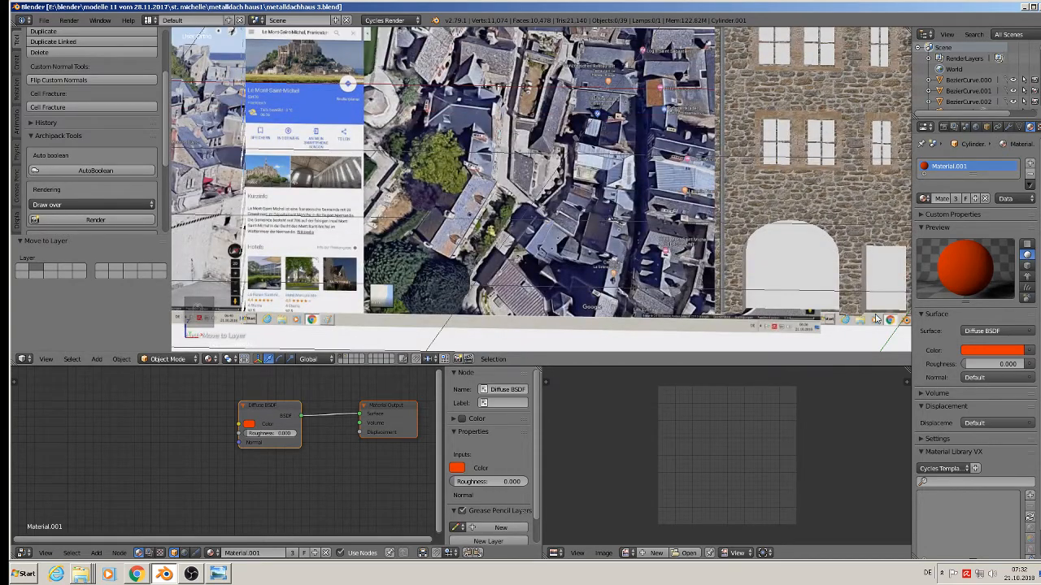
pyautogui.keyDown('shift'); pyautogui.moveTo(824, 285); pyautogui.dragTo(716, 268, button='middle'); pyautogui.keyUp('shift')
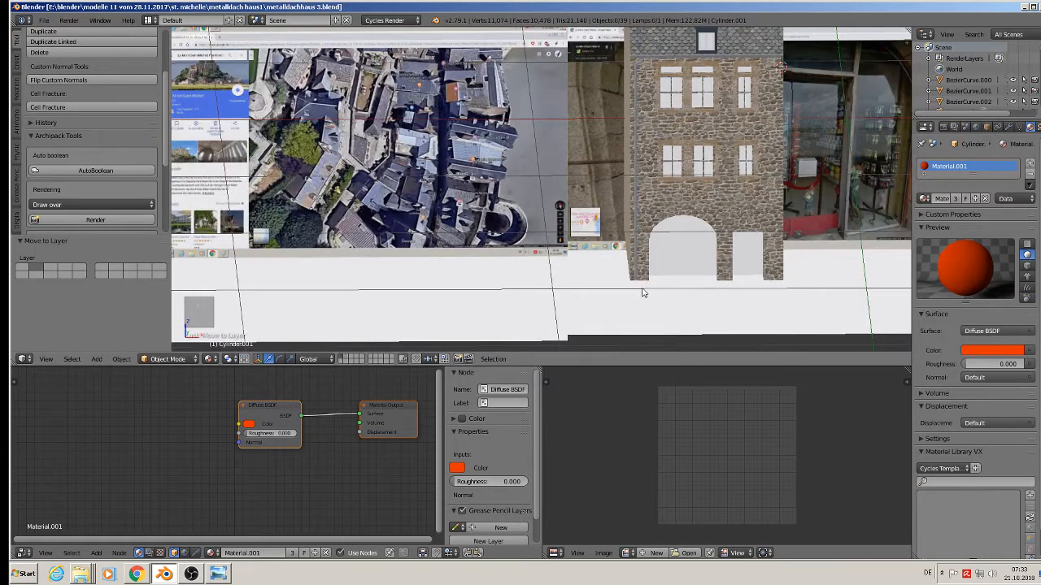
pyautogui.click(44, 19)
pyautogui.moveTo(685, 231); pyautogui.dragTo(688, 229, button='middle')
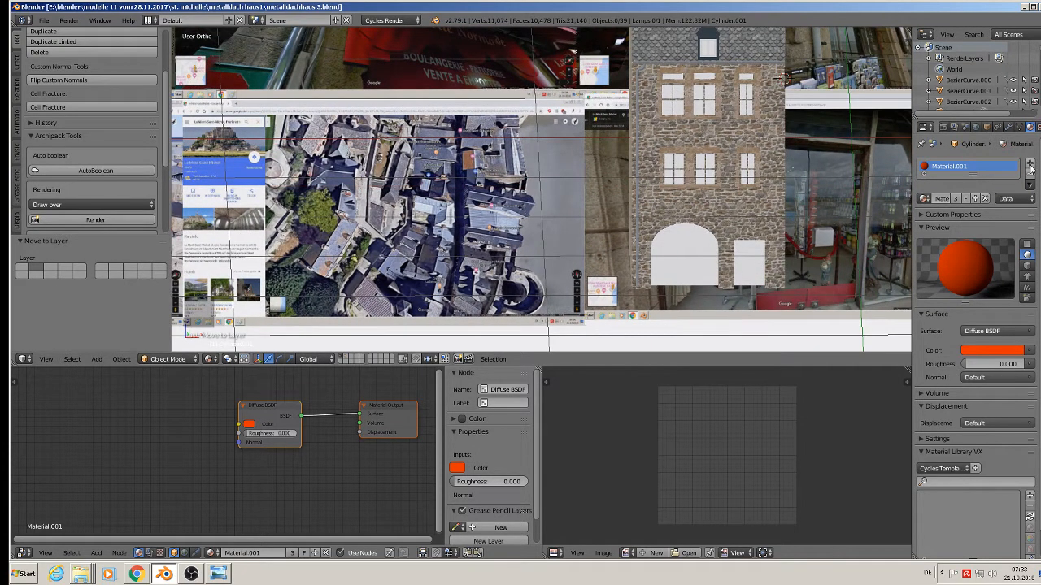
pyautogui.rightClick(785, 211)
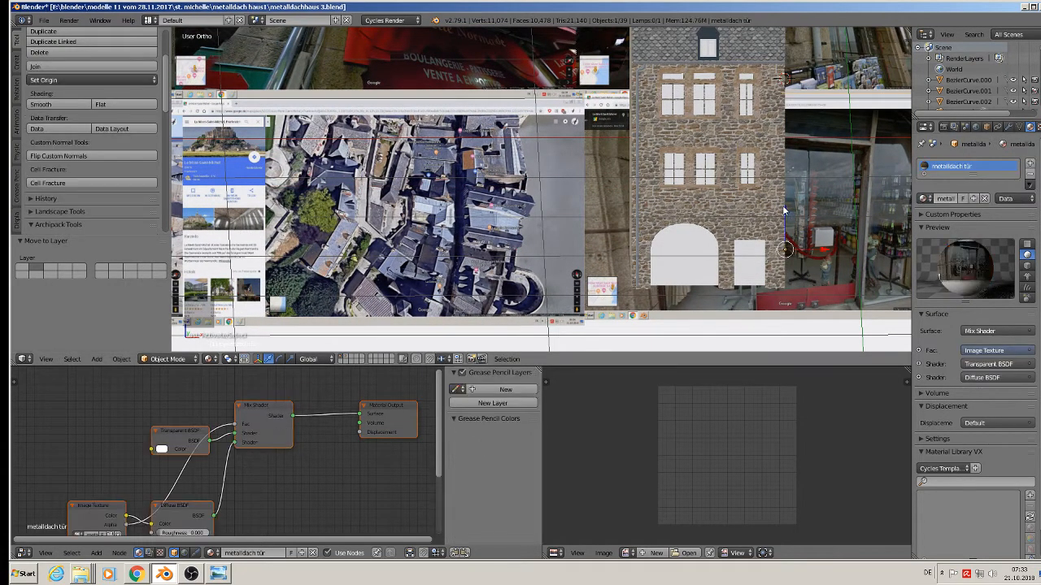
pyautogui.moveTo(737, 255); pyautogui.dragTo(688, 271, button='middle')
pyautogui.rightClick(414, 242)
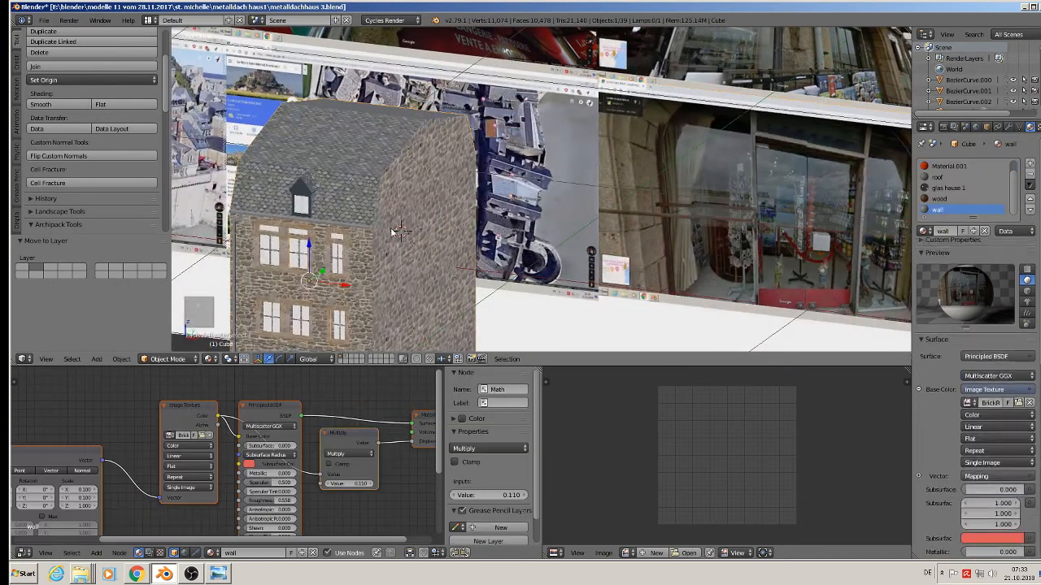
pyautogui.moveTo(414, 241); pyautogui.dragTo(653, 140, button='middle')
pyautogui.moveTo(752, 190); pyautogui.dragTo(745, 185, button='middle')
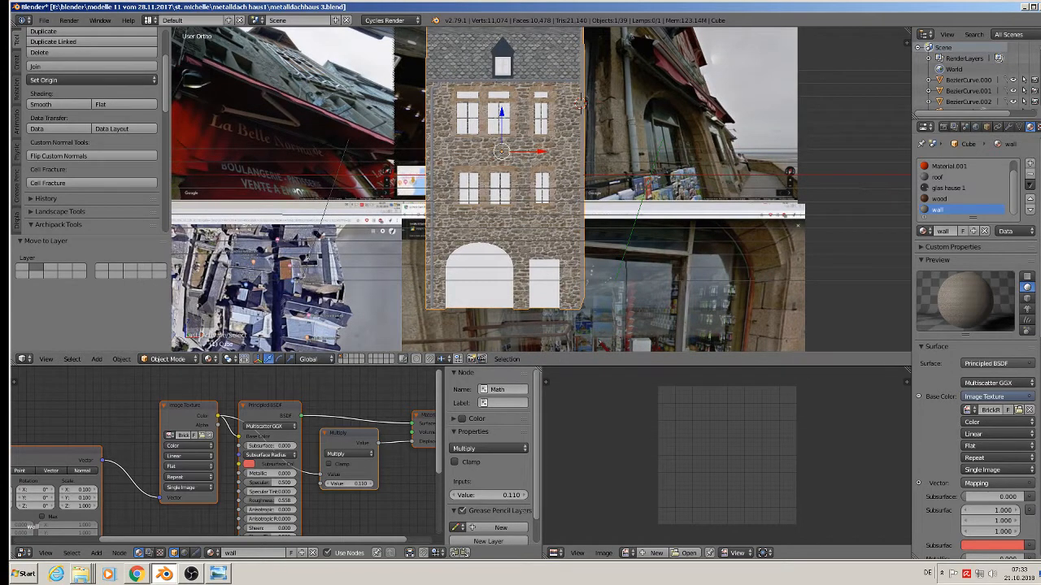
pyautogui.click(1031, 165)
# Create a new material named shop and replace its nodes with the copied texture setup.
pyautogui.click(939, 231)
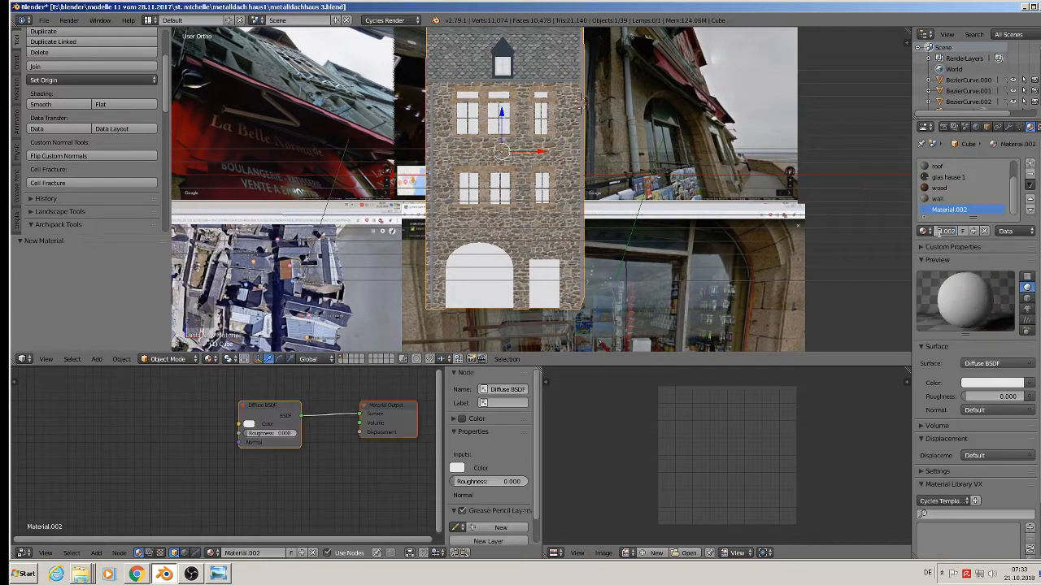
pyautogui.hotkey('ctrl', 'a')
pyautogui.press('Return')
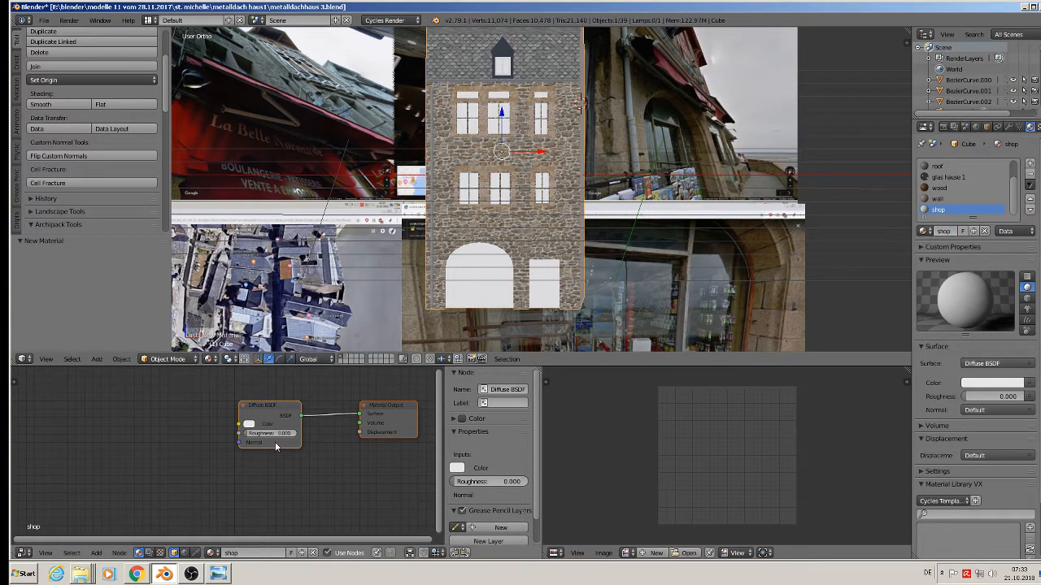
pyautogui.press('x')
pyautogui.hotkey('ctrl', 'v')
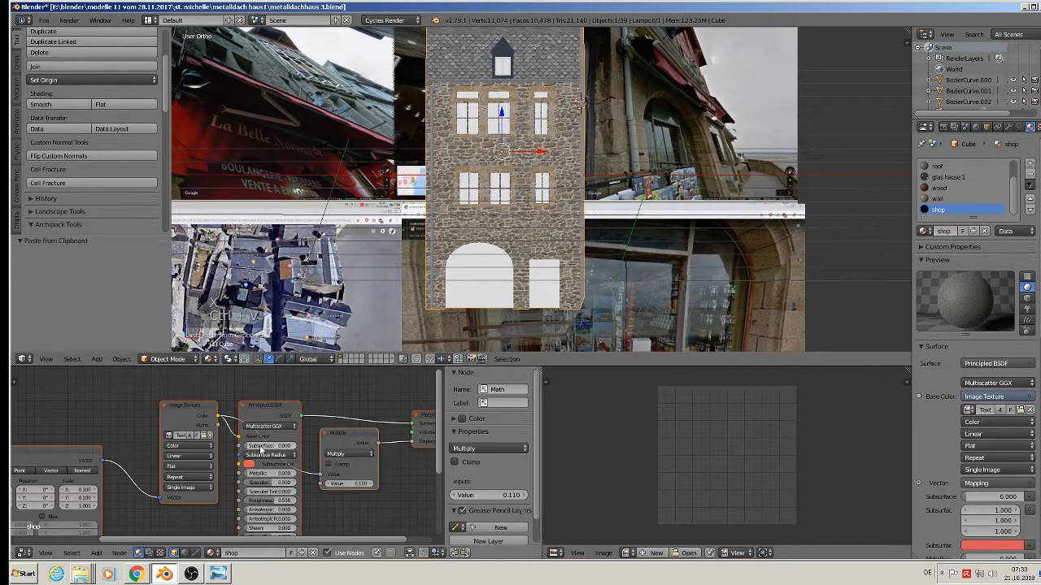
pyautogui.scroll(3, 262, 449)
# Load herzog-bar-restaurant-muenchen-8.jpg into the shop material's Image Texture node.
pyautogui.click(190, 434)
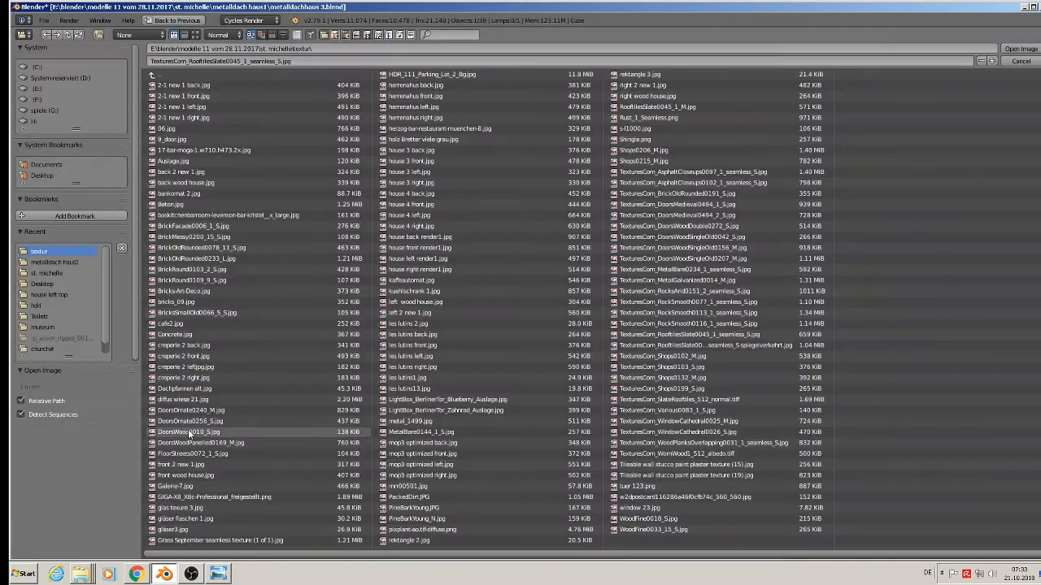
pyautogui.click(196, 34)
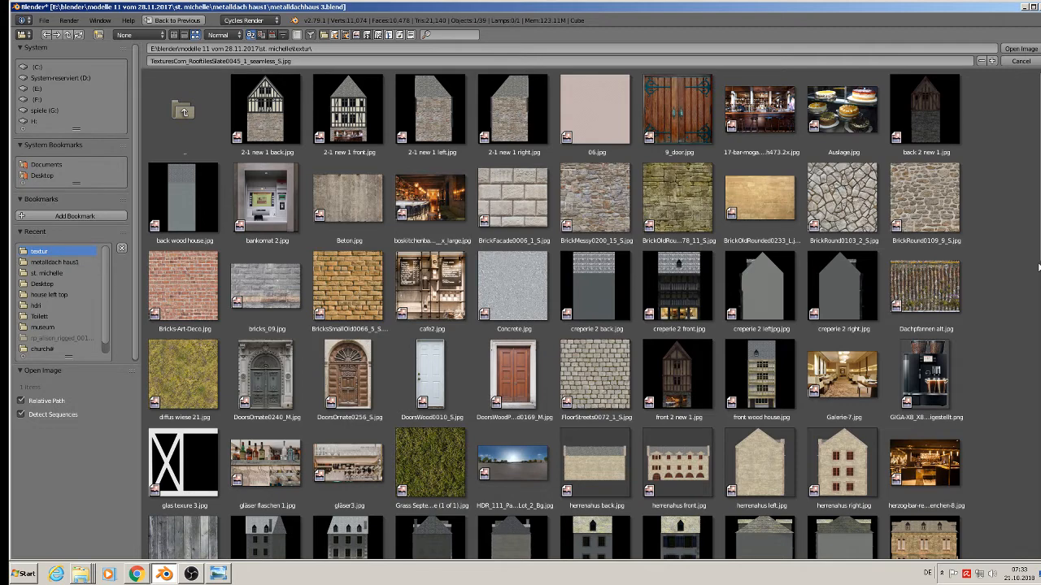
pyautogui.scroll(-4, 1033, 285)
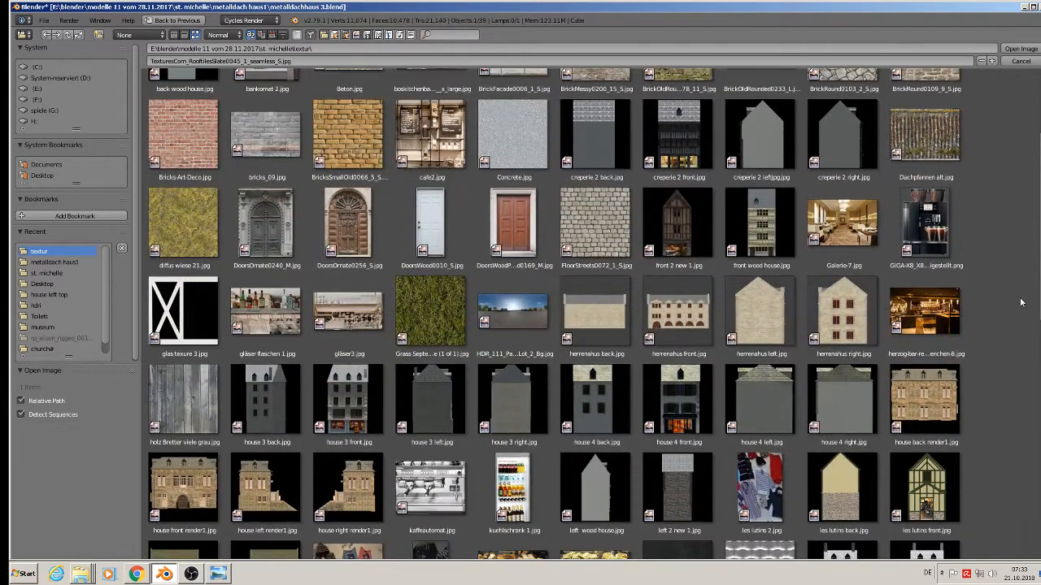
pyautogui.doubleClick(937, 323)
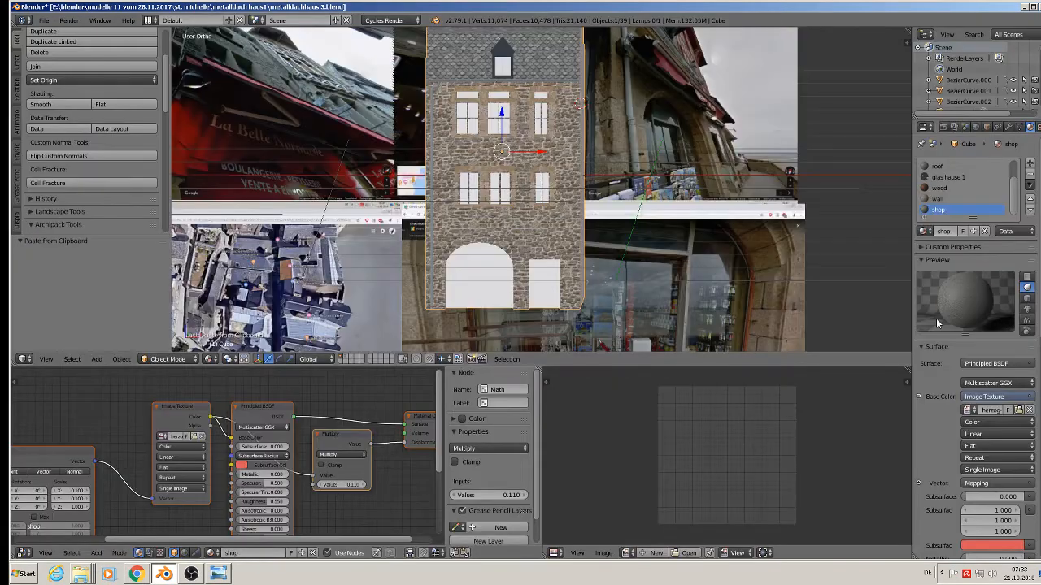
# In Edit Mode, select the arch and two door faces and project their UVs from view.
pyautogui.press('Tab')
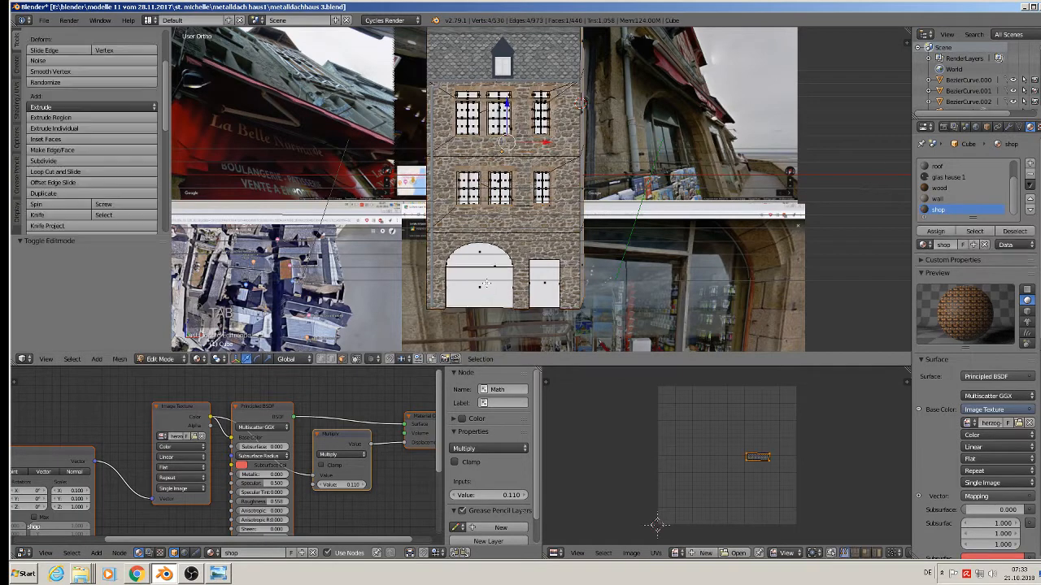
pyautogui.rightClick(484, 282)
pyautogui.keyDown('shift'); pyautogui.rightClick(477, 254); pyautogui.keyUp('shift')
pyautogui.keyDown('shift'); pyautogui.rightClick(542, 284); pyautogui.keyUp('shift')
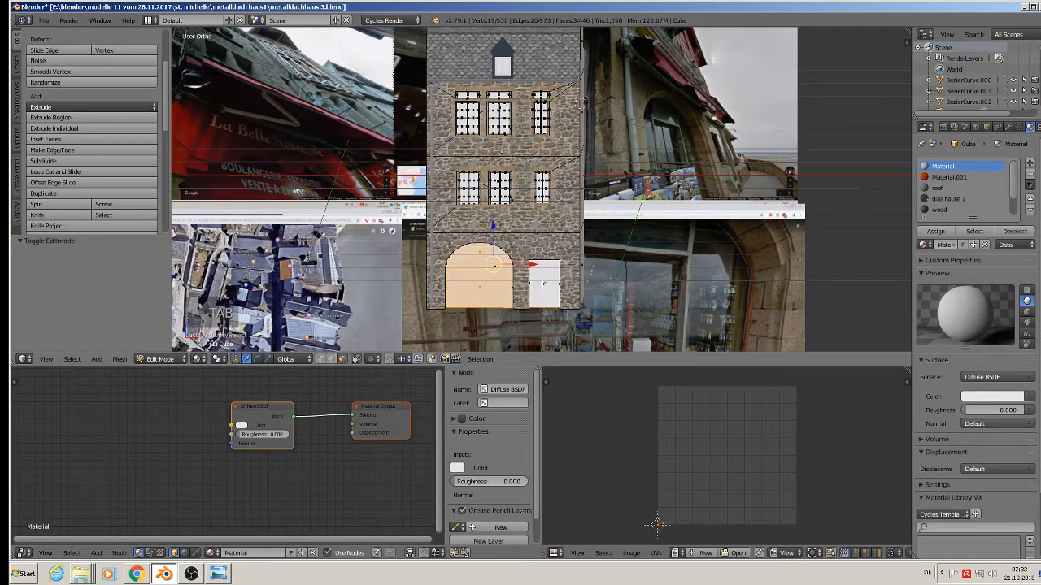
pyautogui.moveTo(534, 319); pyautogui.dragTo(538, 318, button='middle')
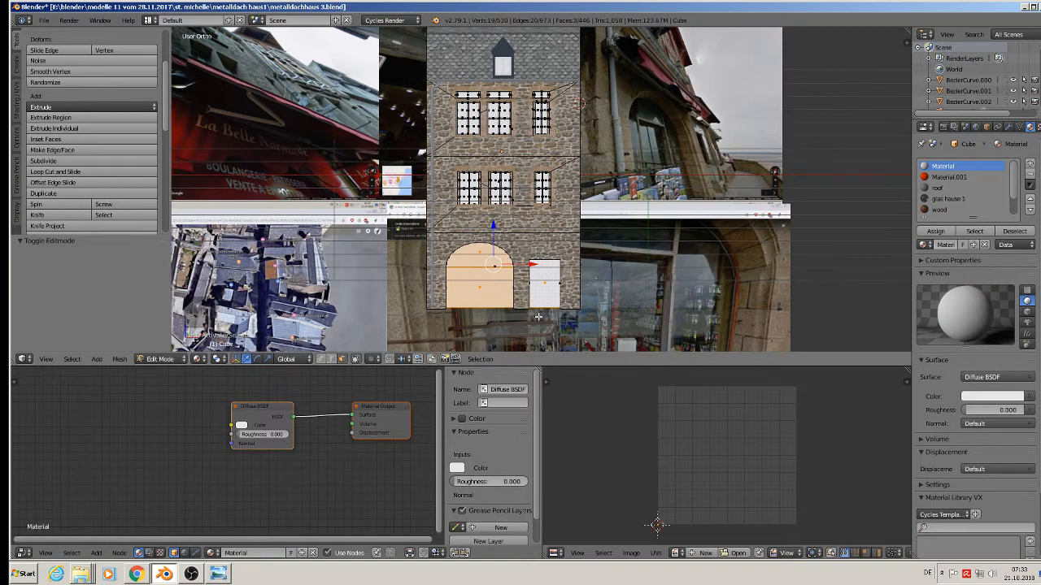
pyautogui.press('u')
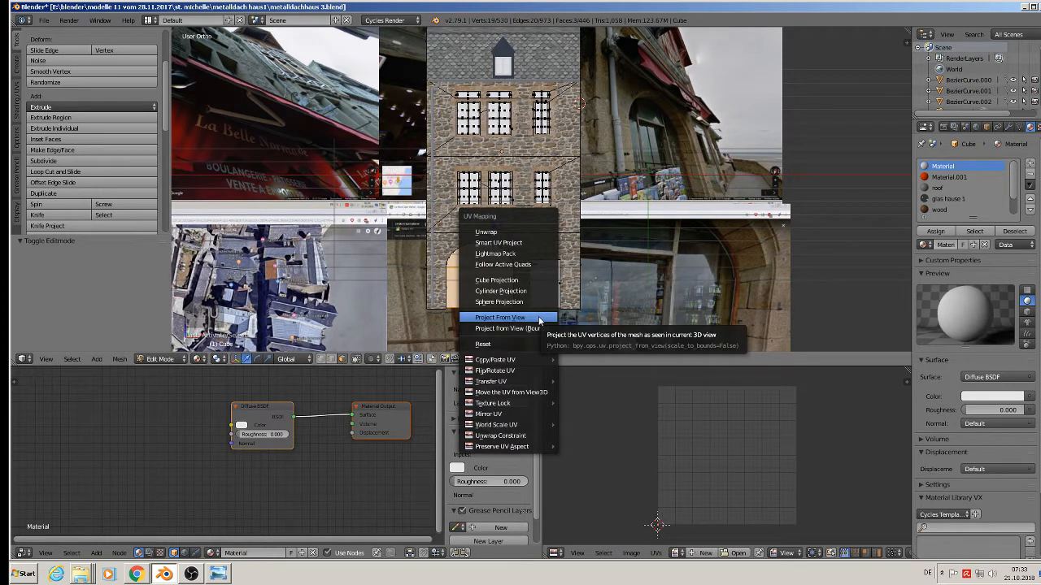
pyautogui.click(539, 318)
# Assign the shop material to those faces, then move and scale the UVs to fit the photo.
pyautogui.scroll(-2, 1013, 210)
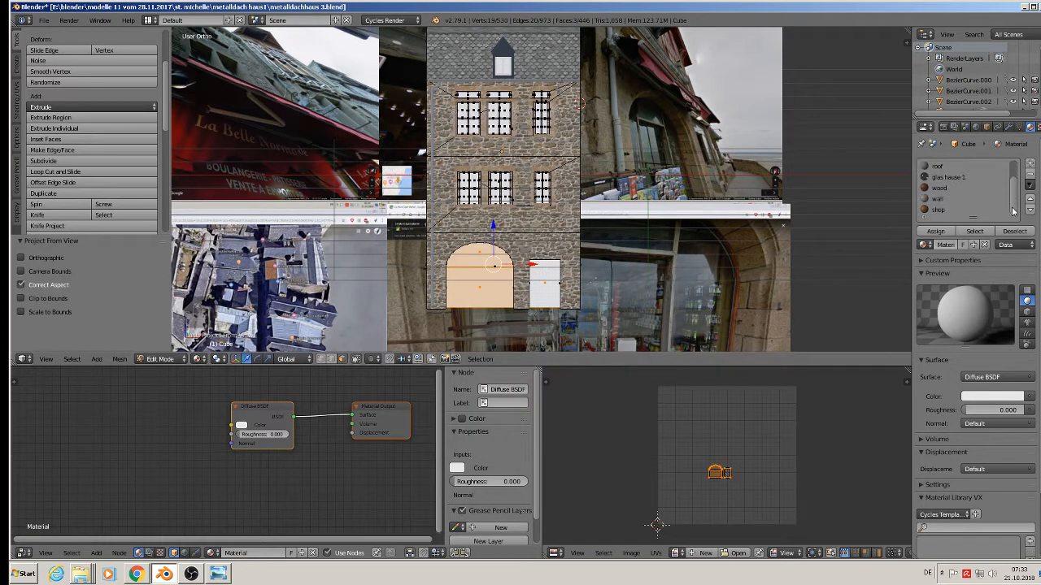
pyautogui.click(939, 210)
pyautogui.click(936, 231)
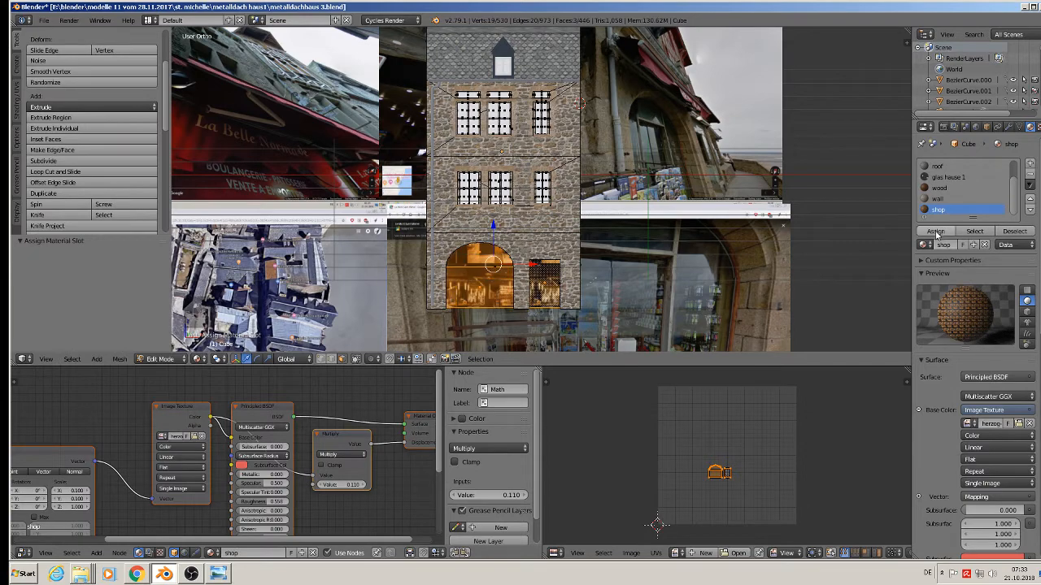
pyautogui.scroll(1, 482, 270)
pyautogui.scroll(4, 488, 280)
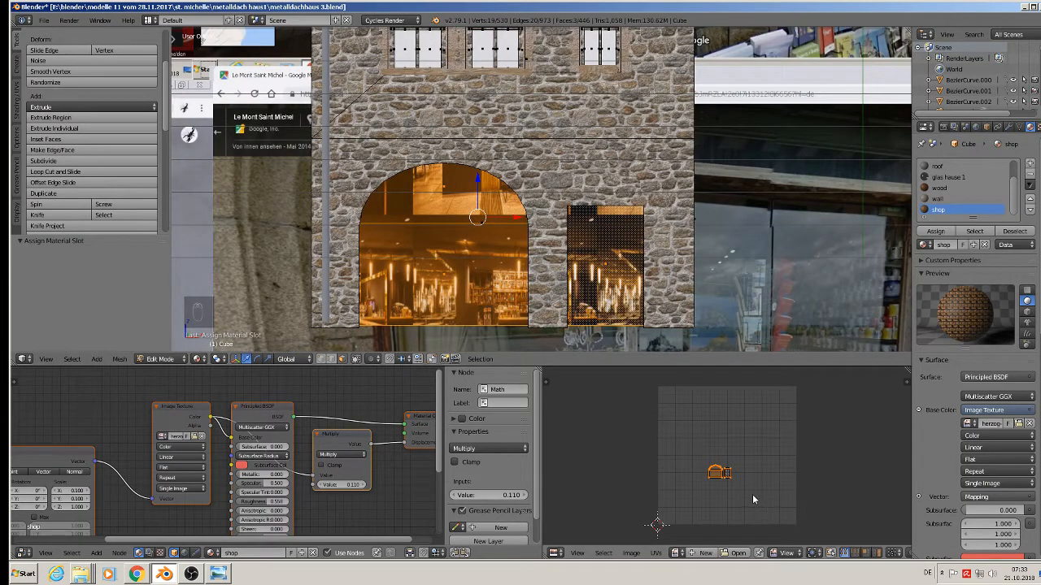
pyautogui.press('g')
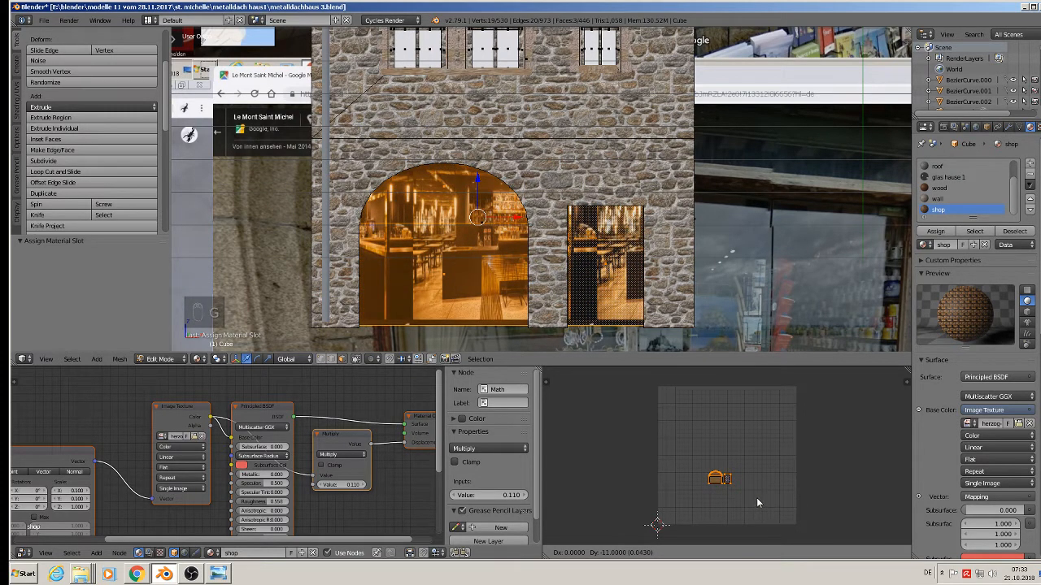
pyautogui.click(760, 494)
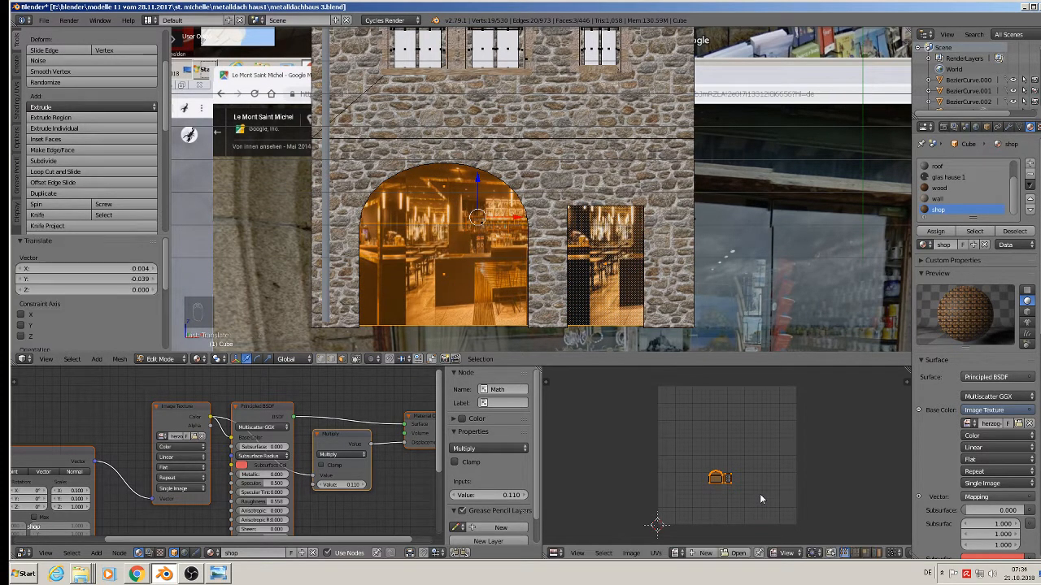
pyautogui.press('s')
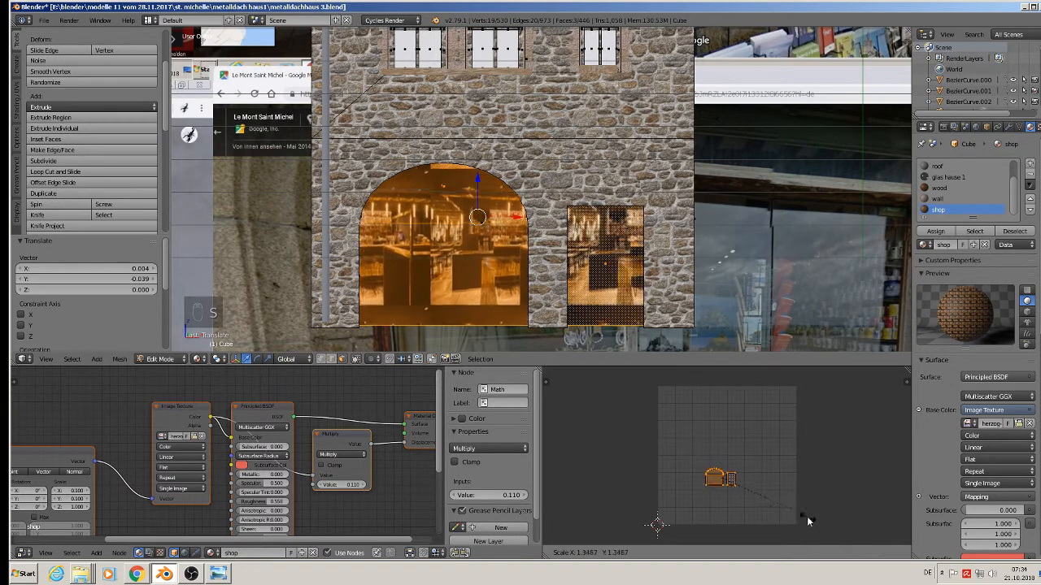
pyautogui.click(762, 504)
pyautogui.press('Tab')
pyautogui.scroll(-3, 569, 252)
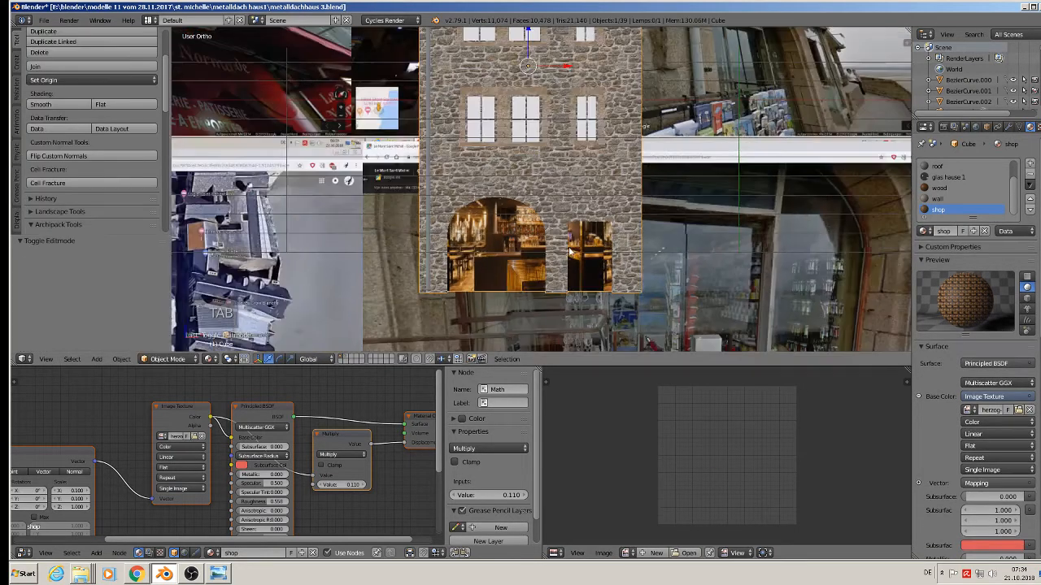
# Replace the Principled BSDF with an Emission shader linked to the material Surface output.
pyautogui.moveTo(569, 252); pyautogui.dragTo(540, 243, button='middle')
pyautogui.press('a')
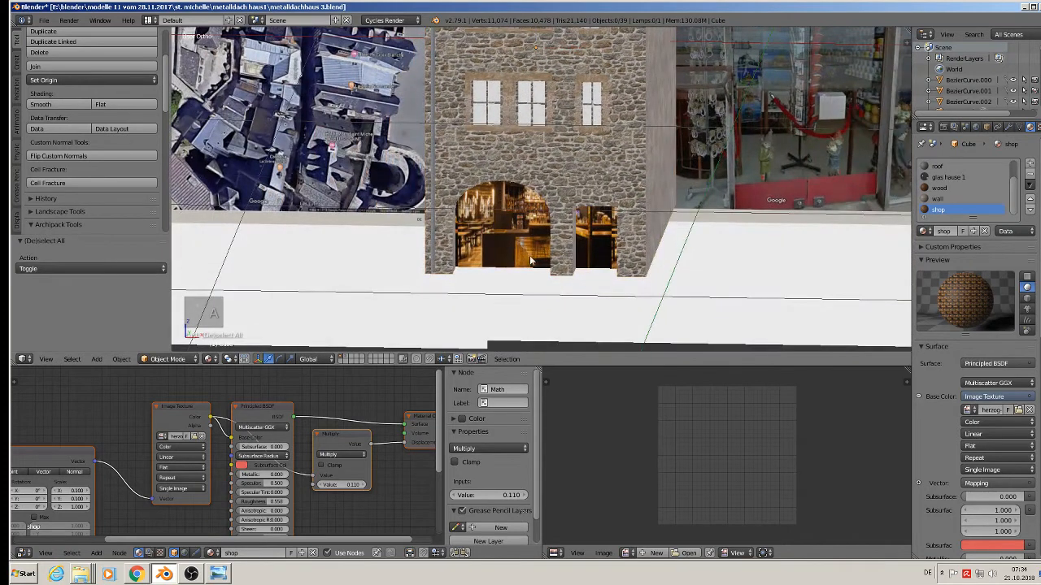
pyautogui.scroll(-3, 317, 468)
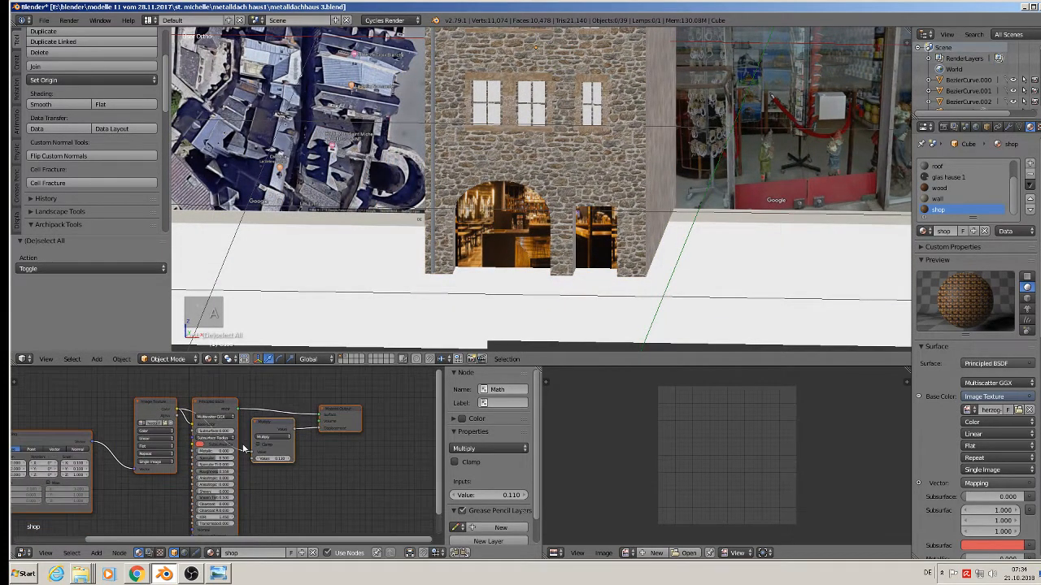
pyautogui.click(219, 404)
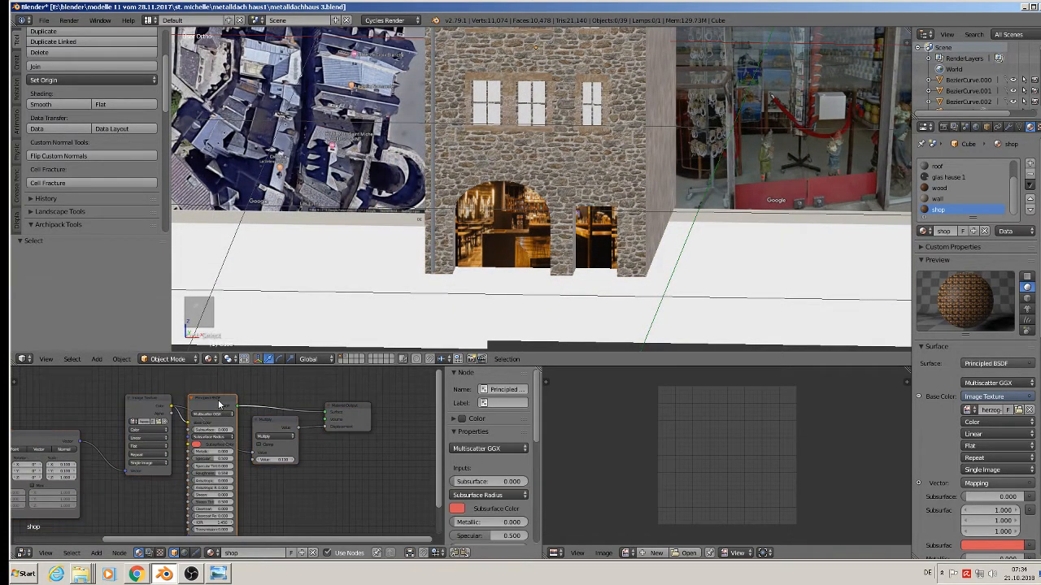
pyautogui.press('x')
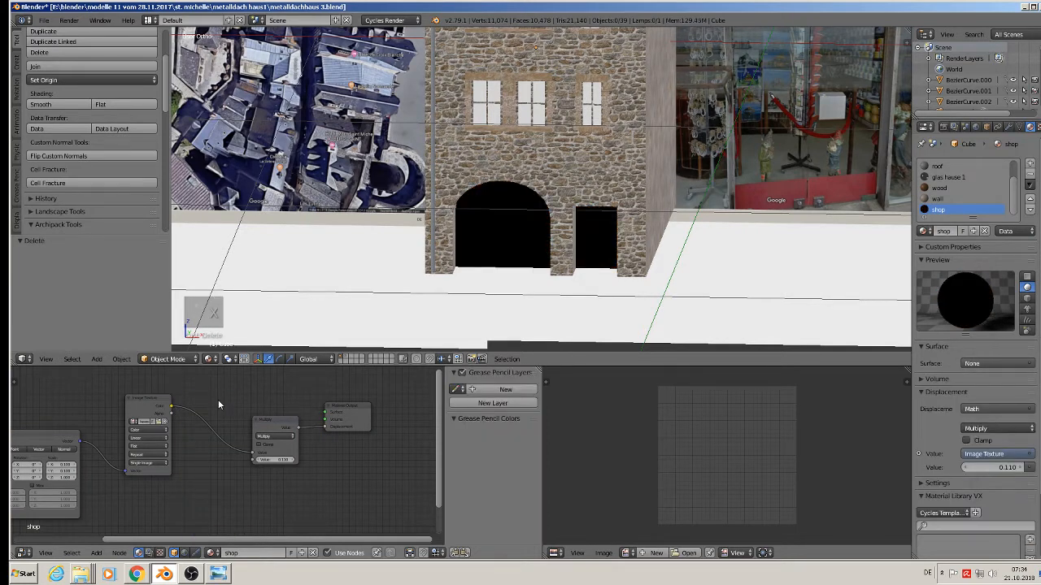
pyautogui.scroll(1, 203, 435)
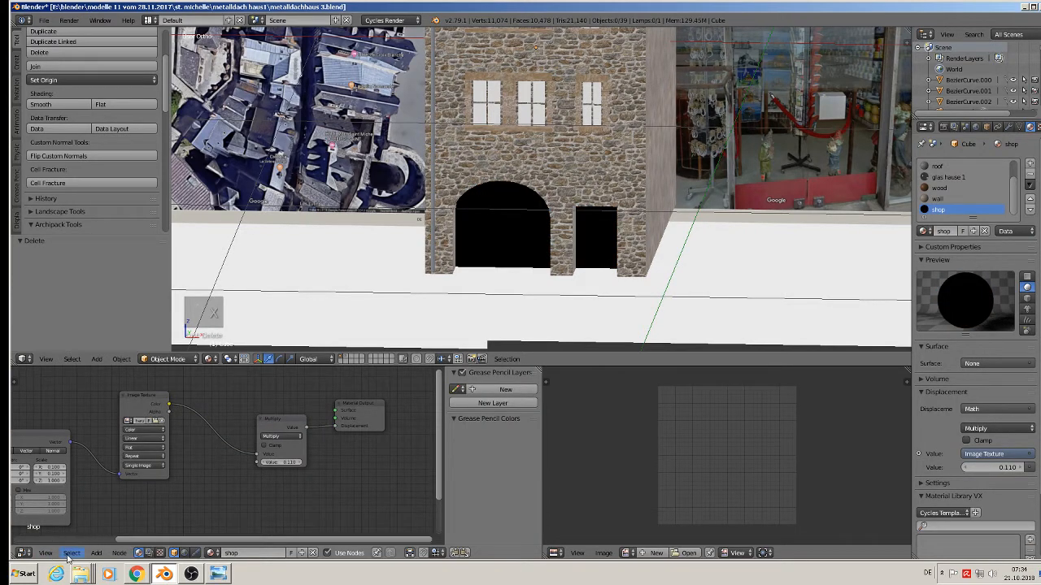
pyautogui.click(96, 553)
pyautogui.moveTo(114, 509)
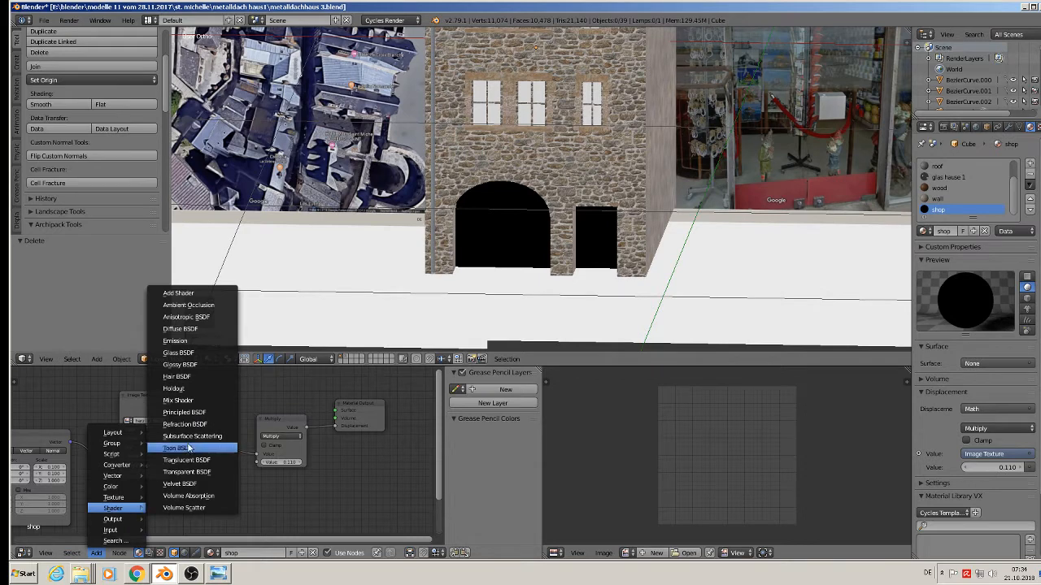
pyautogui.click(187, 340)
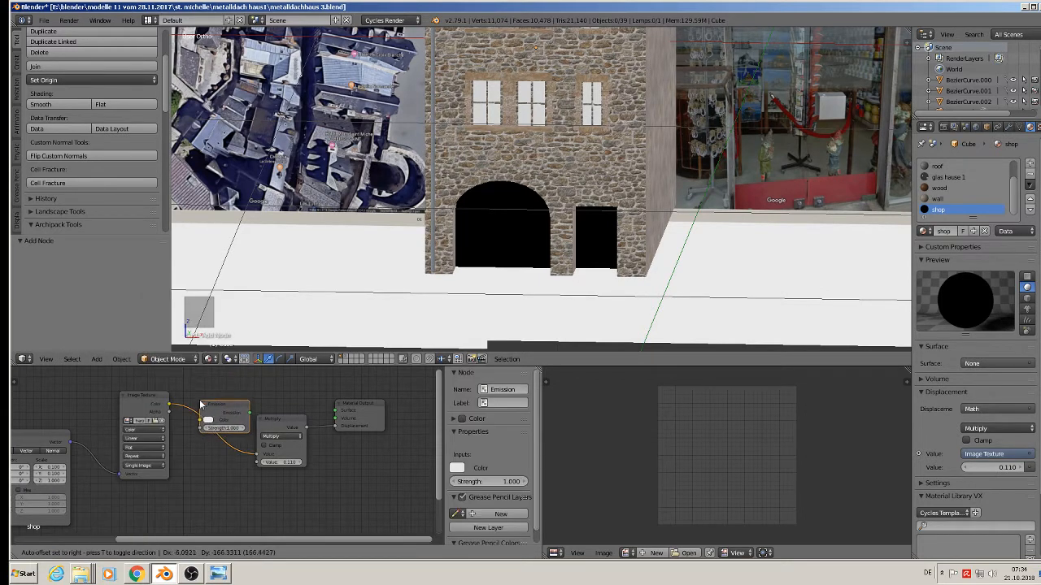
pyautogui.click(221, 409)
pyautogui.moveTo(245, 412); pyautogui.dragTo(356, 411)
# Delete the Multiply math node from the shop material.
pyautogui.click(294, 429)
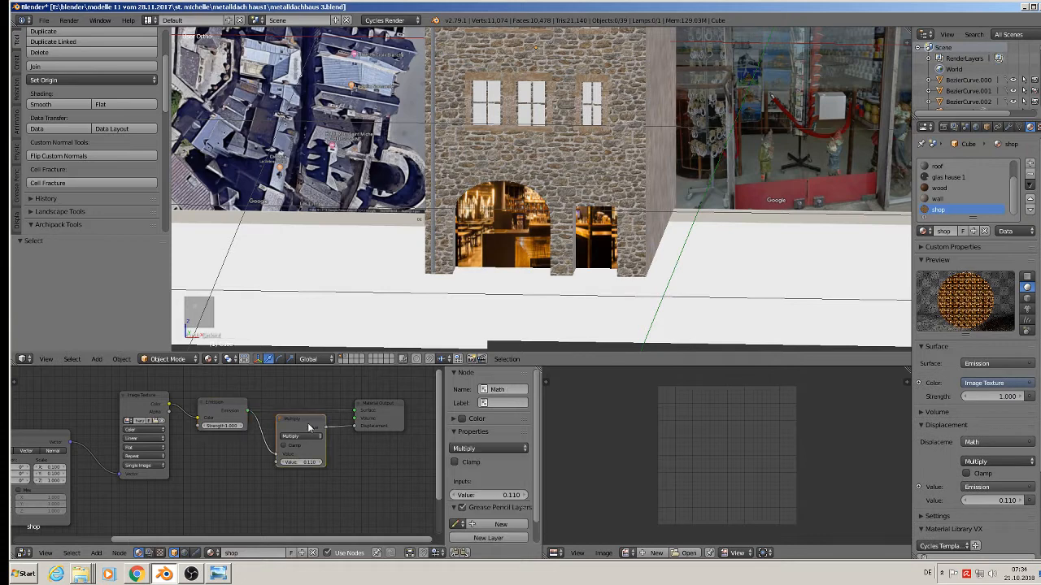
pyautogui.press('x')
pyautogui.moveTo(237, 470); pyautogui.dragTo(217, 488, button='middle')
pyautogui.scroll(-1, 348, 495)
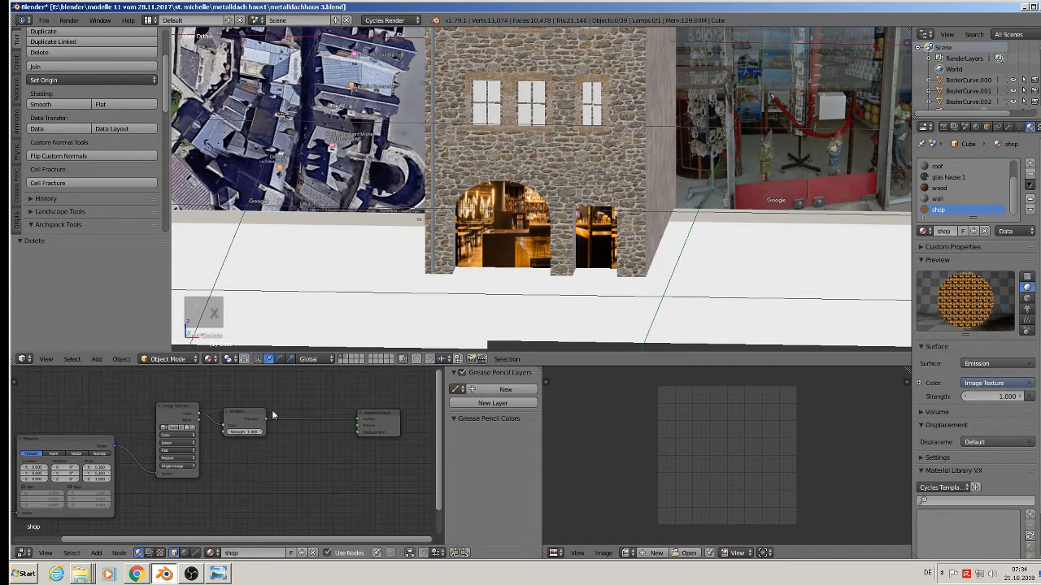
pyautogui.click(51, 19)
# Save the house model and minimize the Blender window.
pyautogui.click(65, 106)
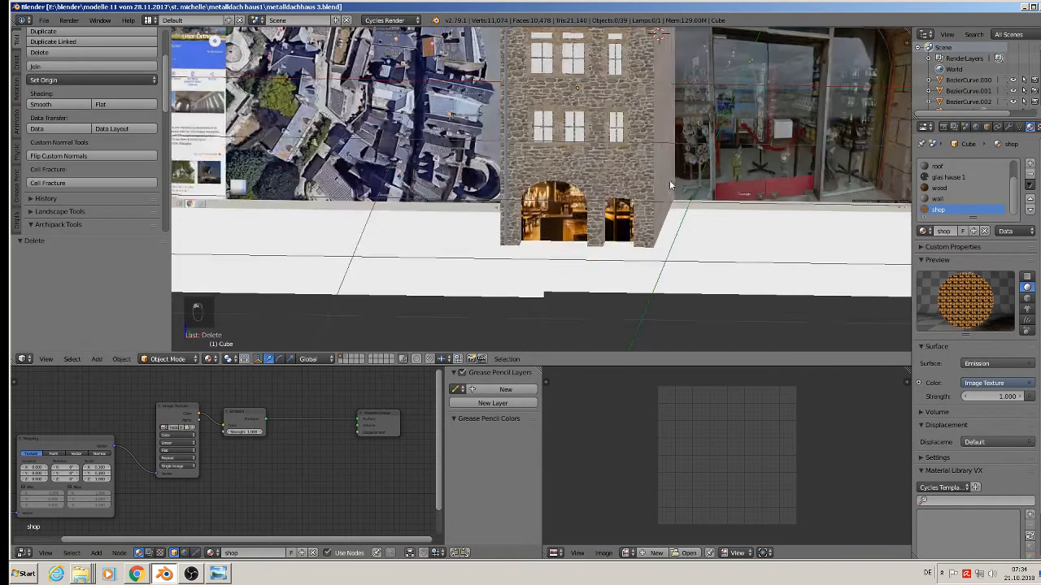
pyautogui.moveTo(719, 111); pyautogui.dragTo(573, 124, button='middle')
pyautogui.keyDown('shift'); pyautogui.moveTo(710, 90); pyautogui.dragTo(561, 165, button='middle'); pyautogui.keyUp('shift')
pyautogui.scroll(1, 554, 166)
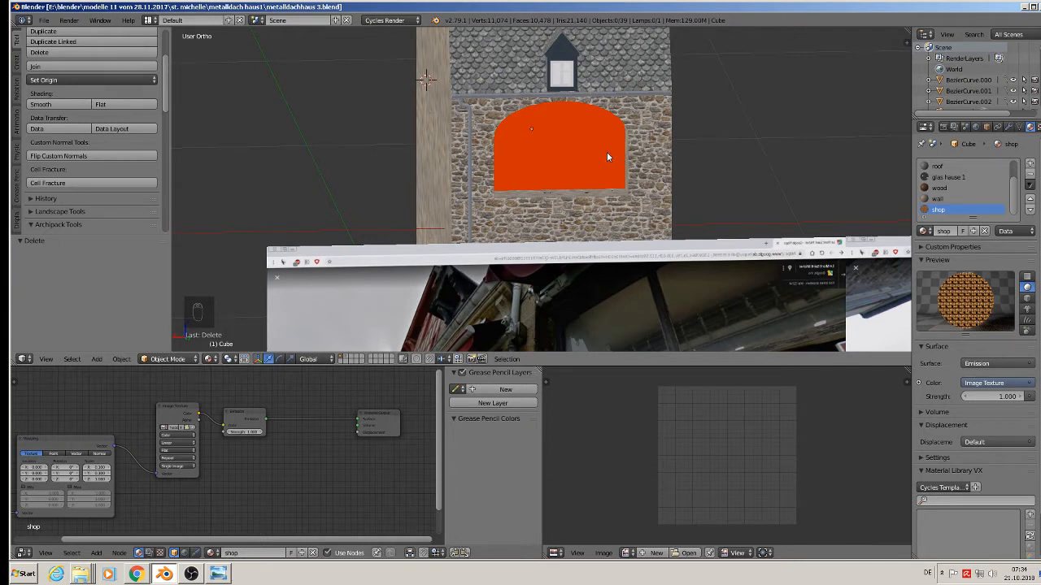
pyautogui.click(1024, 6)
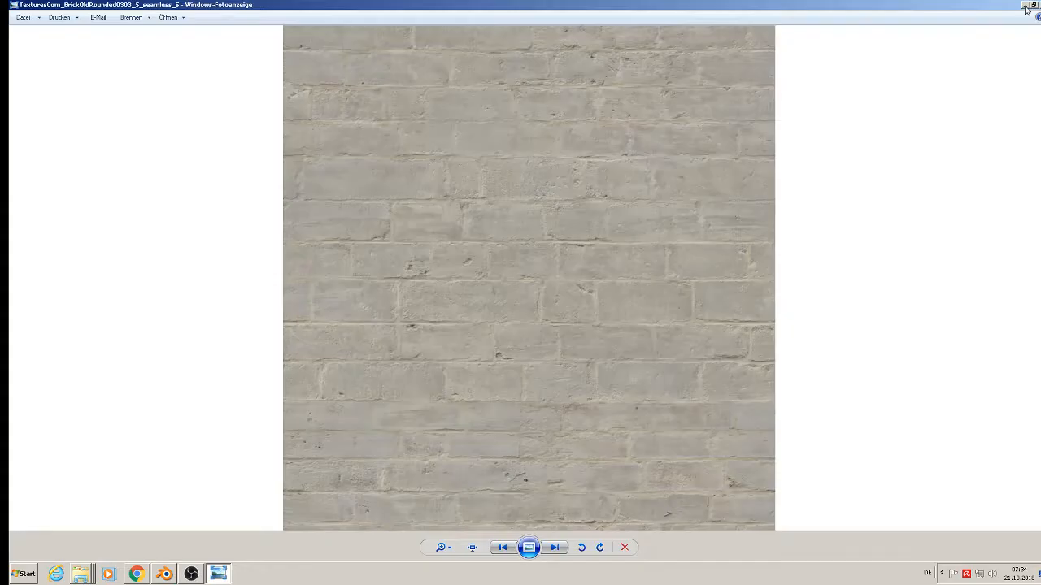
# Close the brick photo and open the Geschäftstüren Ladentüren folder inside Türen.
pyautogui.click(1035, 5)
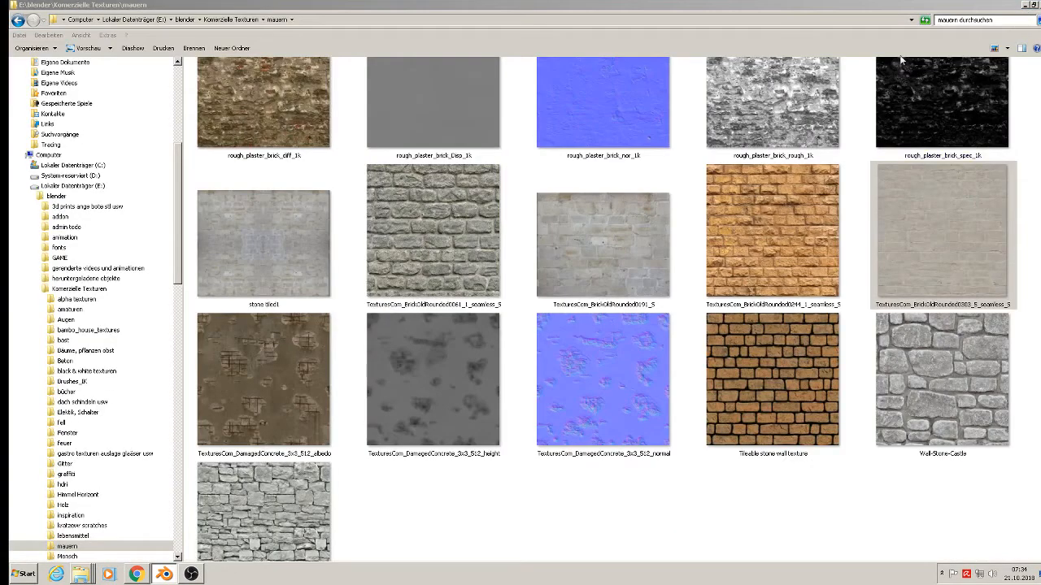
pyautogui.click(244, 19)
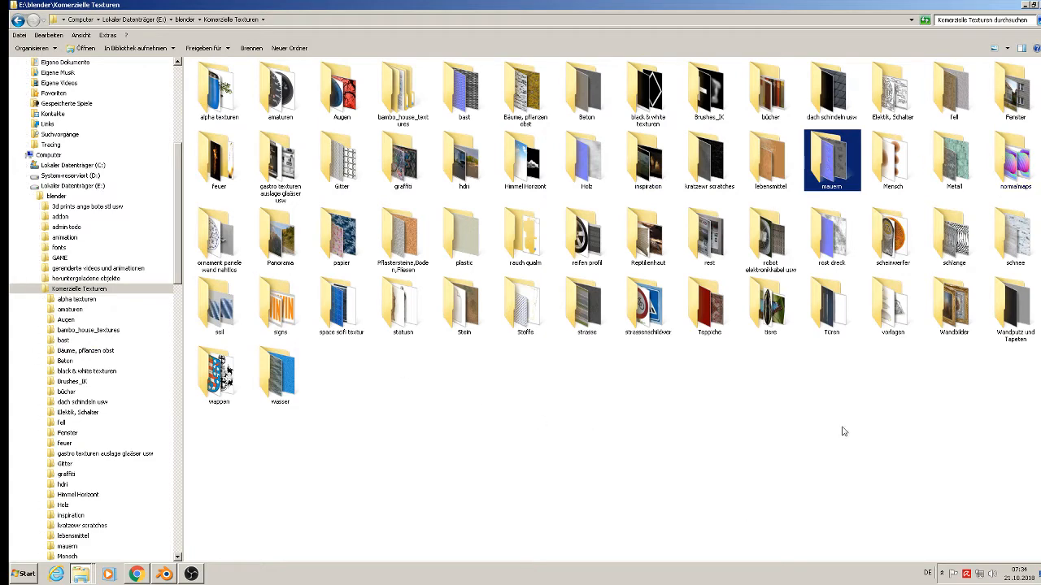
pyautogui.doubleClick(810, 327)
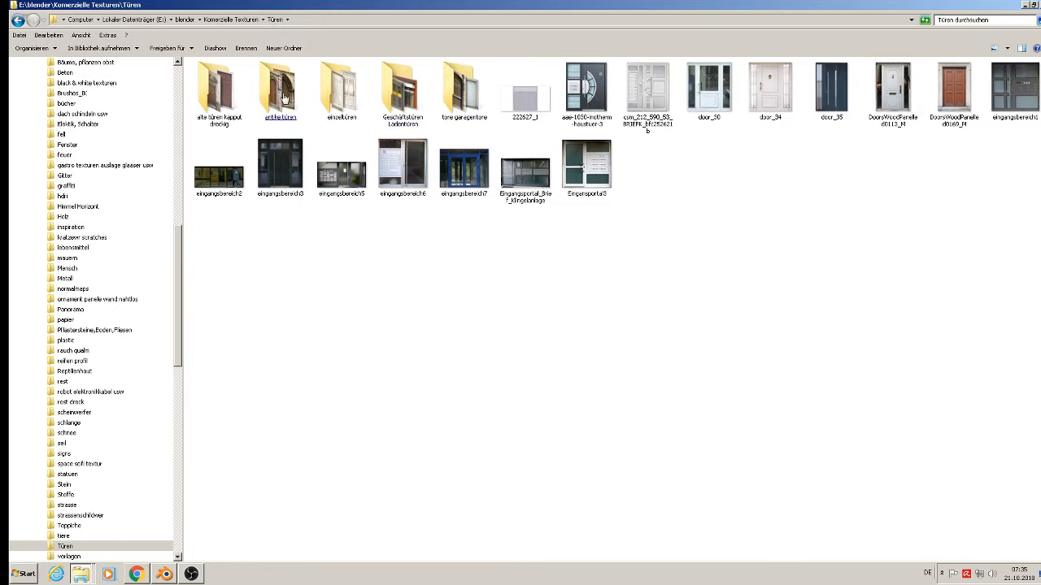
pyautogui.click(284, 98)
pyautogui.doubleClick(396, 92)
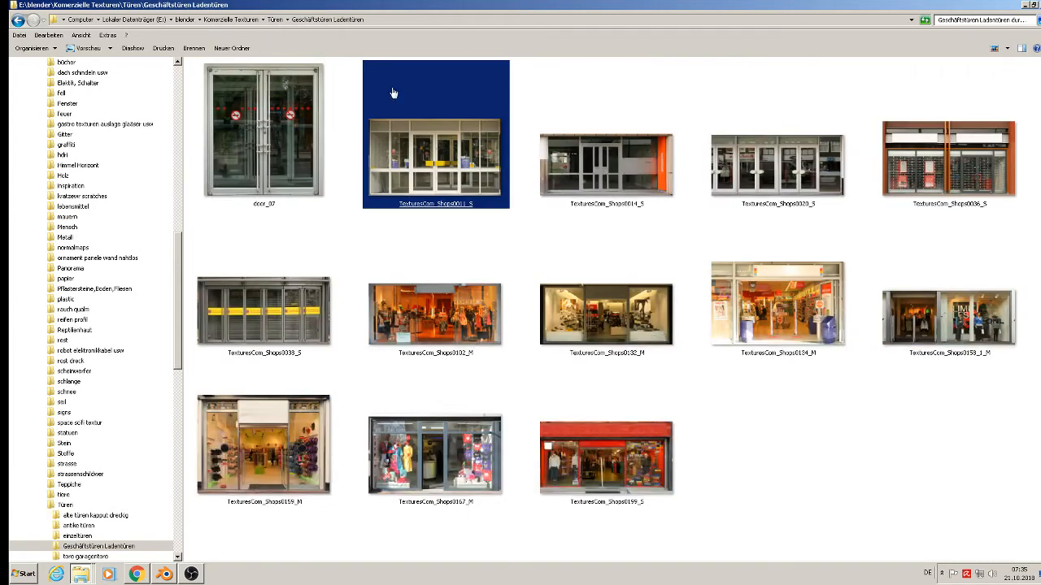
# Browse the einzeltüren and antike türen door texture folders.
pyautogui.click(275, 18)
pyautogui.click(340, 98)
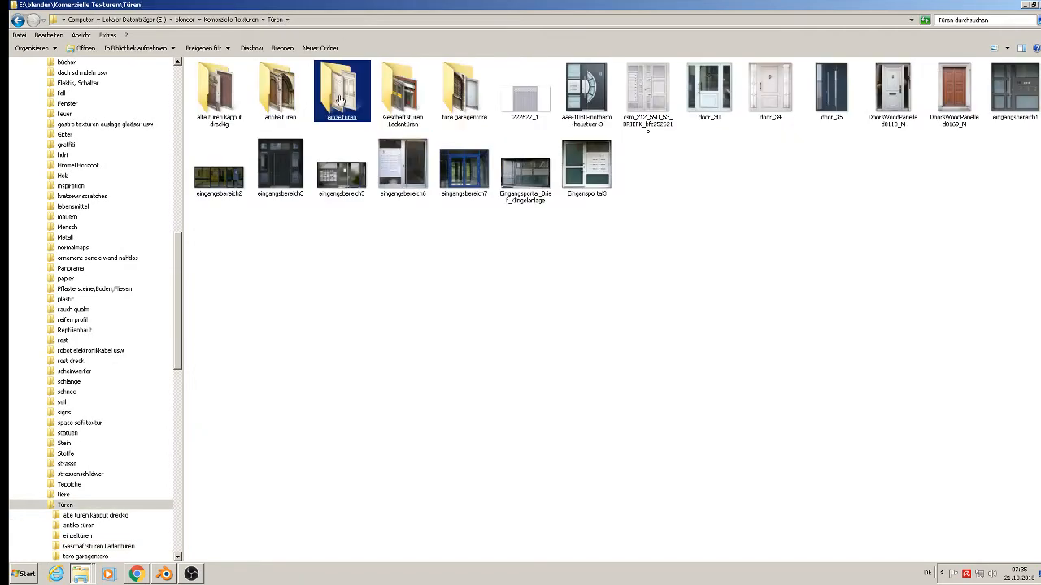
pyautogui.doubleClick(340, 98)
pyautogui.scroll(-2, 352, 185)
pyautogui.scroll(2, 352, 184)
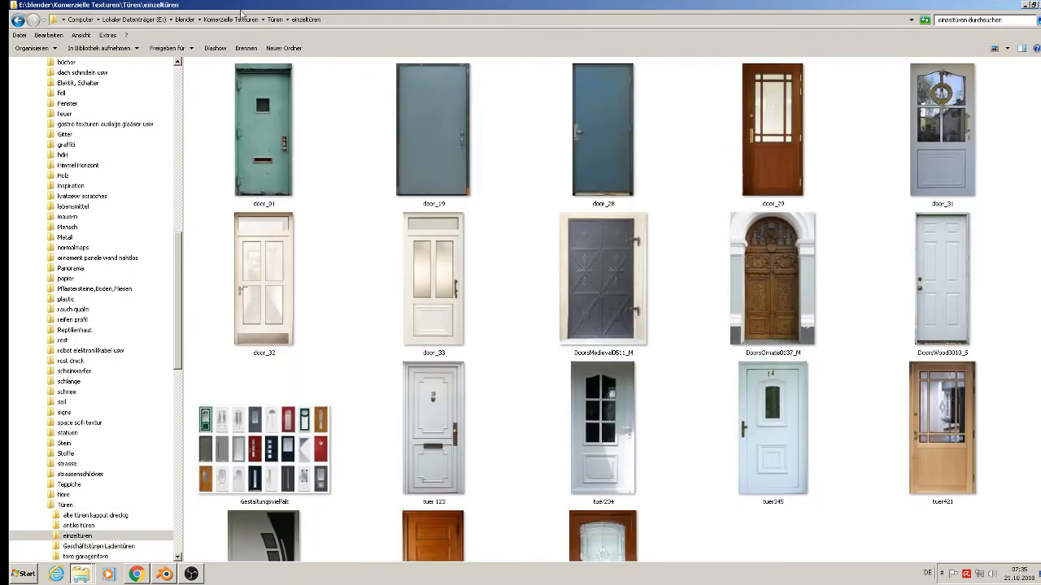
pyautogui.click(273, 19)
pyautogui.doubleClick(277, 102)
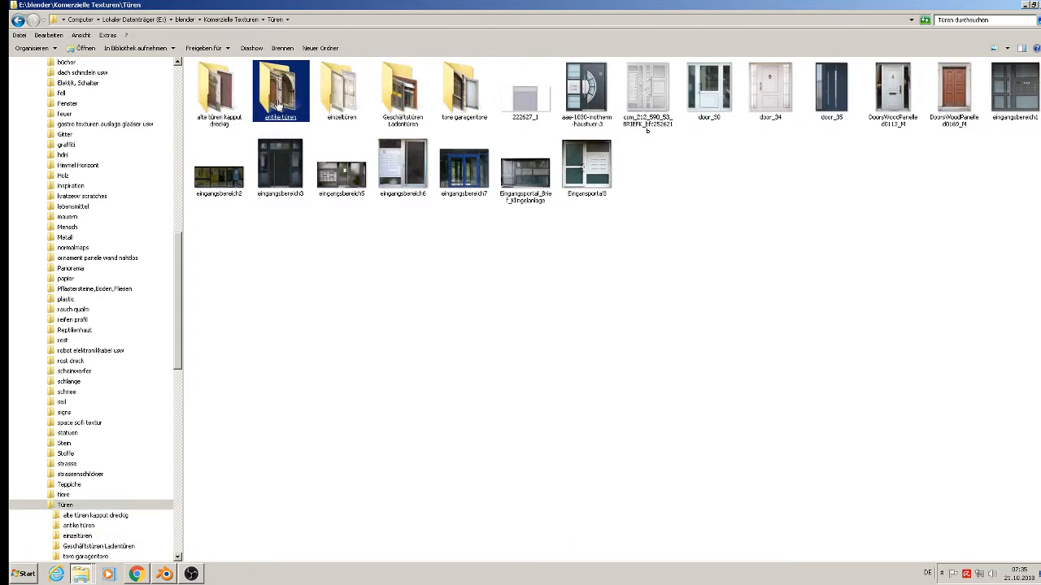
pyautogui.click(302, 169)
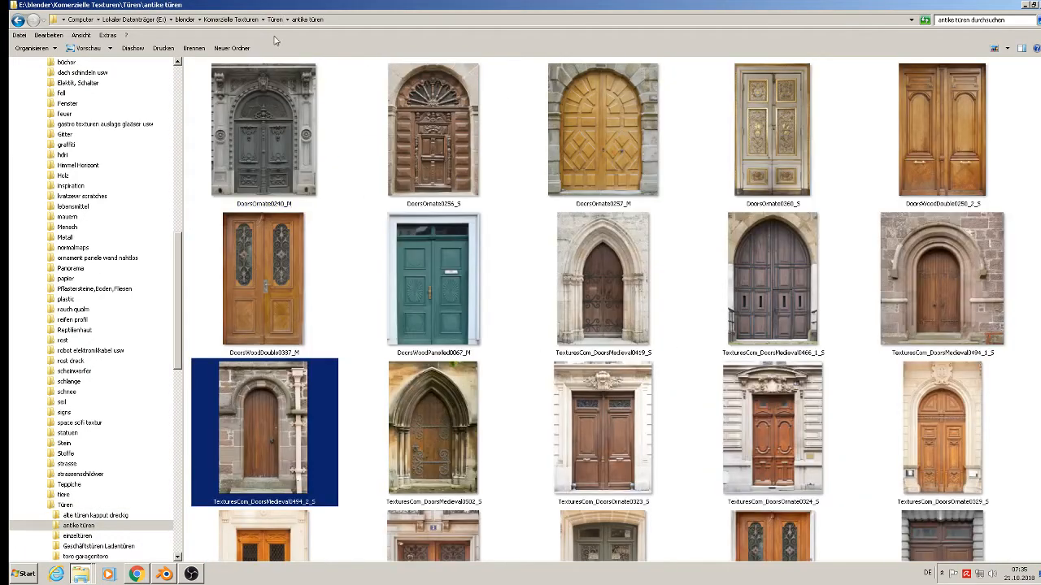
# Return to Komerzielle Texturen and open the Fenster window textures folder.
pyautogui.click(257, 20)
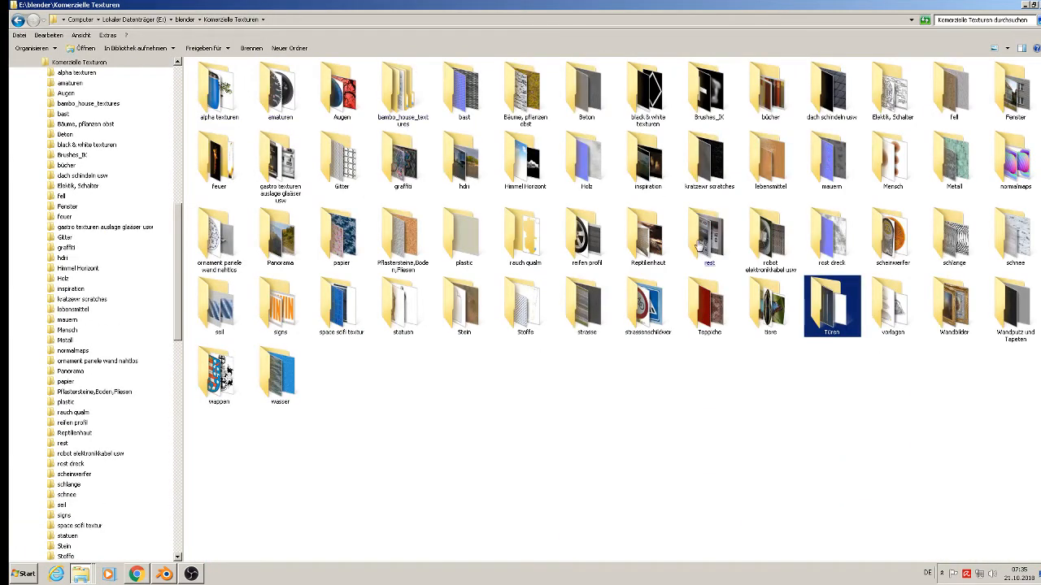
pyautogui.doubleClick(831, 309)
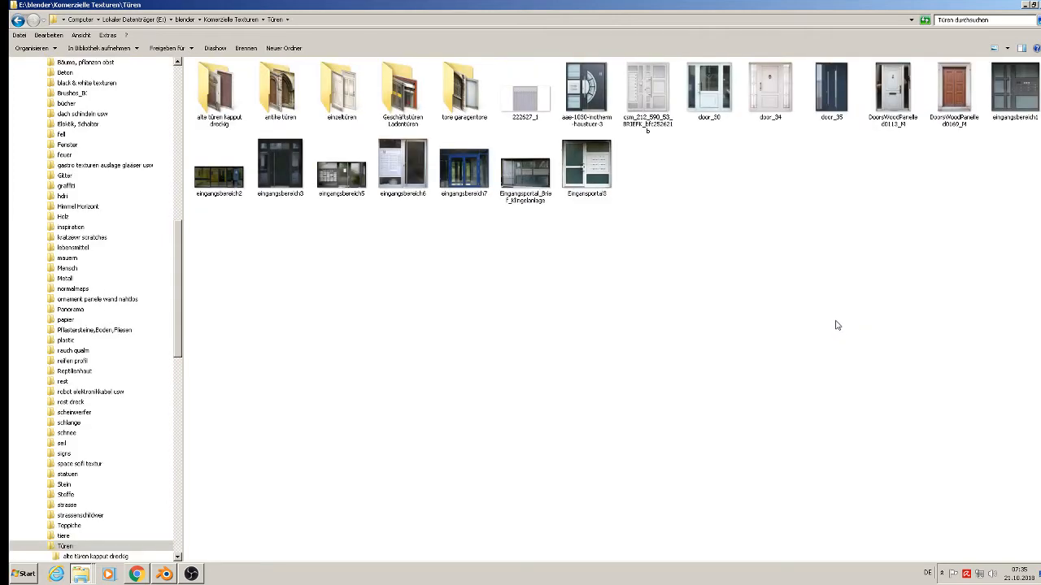
pyautogui.click(234, 20)
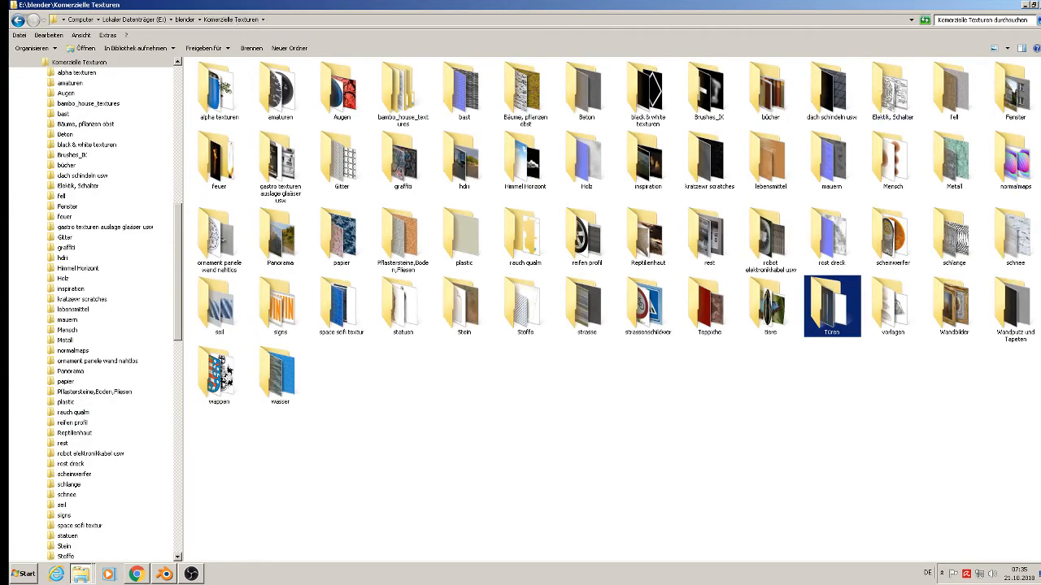
pyautogui.doubleClick(1015, 92)
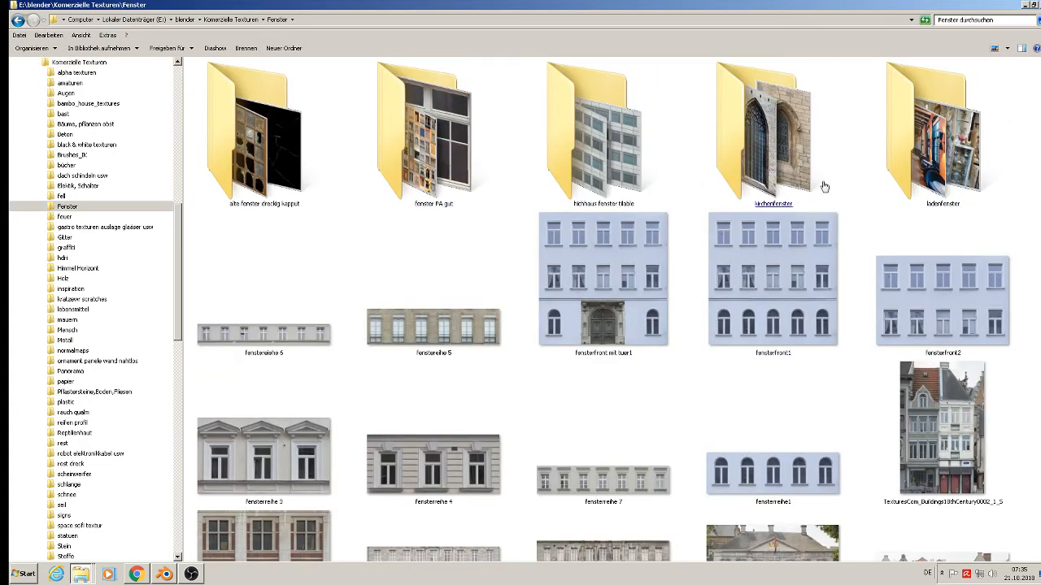
# Copy the fenster326 arched window image from 'fenster PA gut' and close the texture browser.
pyautogui.doubleClick(436, 193)
pyautogui.click(443, 198)
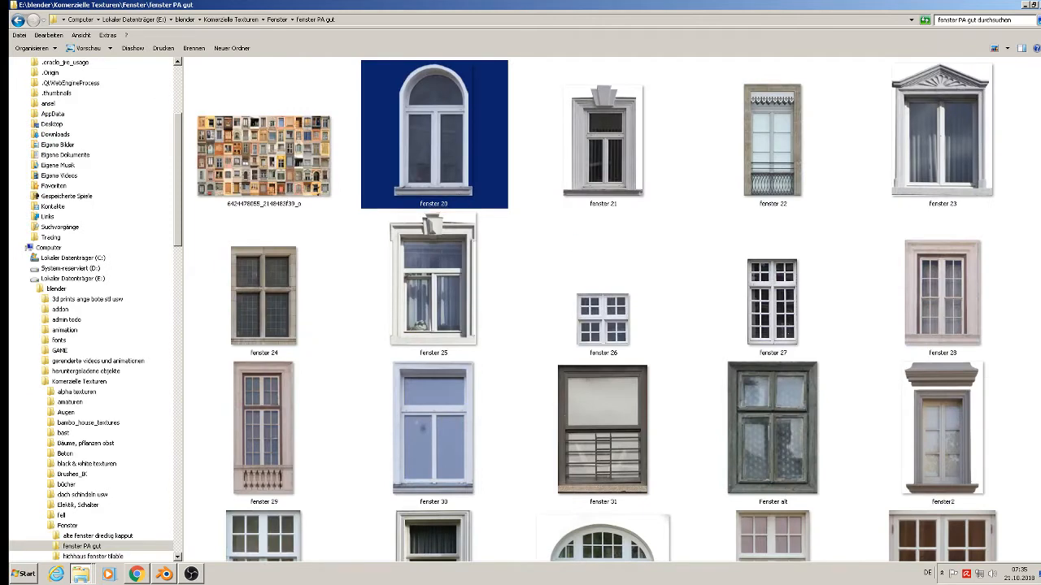
pyautogui.scroll(-3, 948, 380)
pyautogui.click(616, 360)
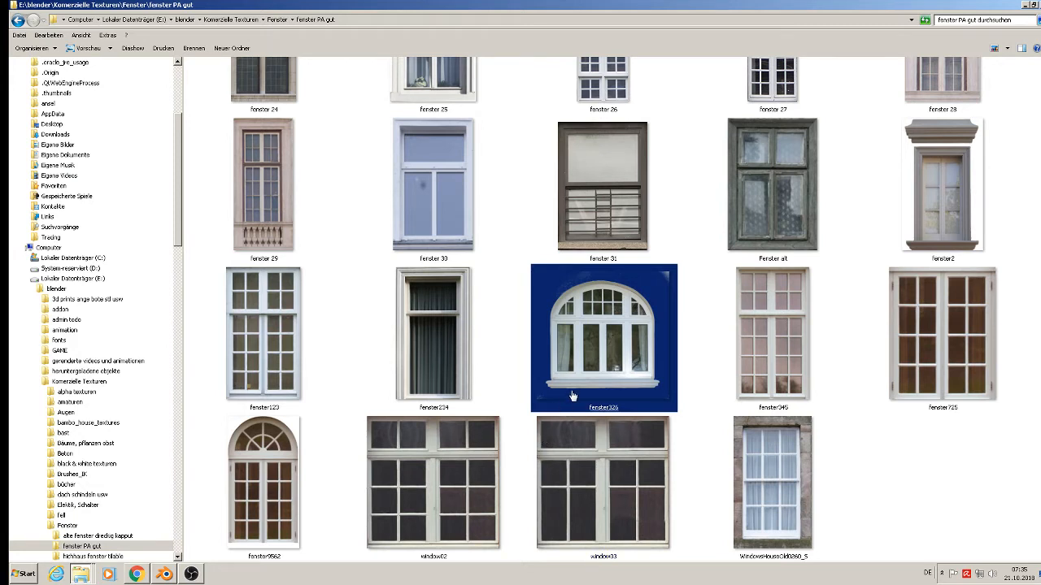
pyautogui.rightClick(609, 355)
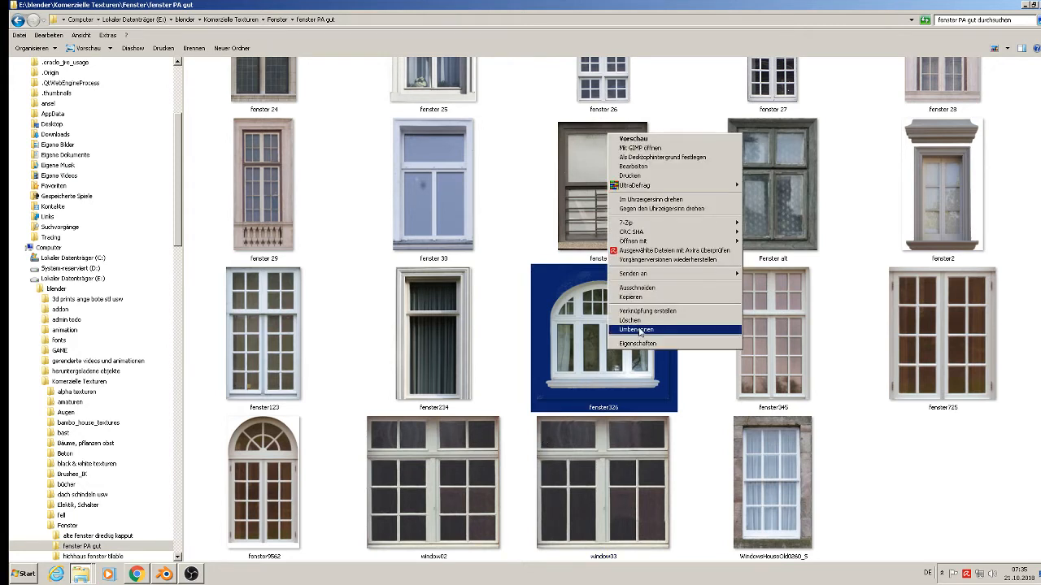
pyautogui.click(670, 297)
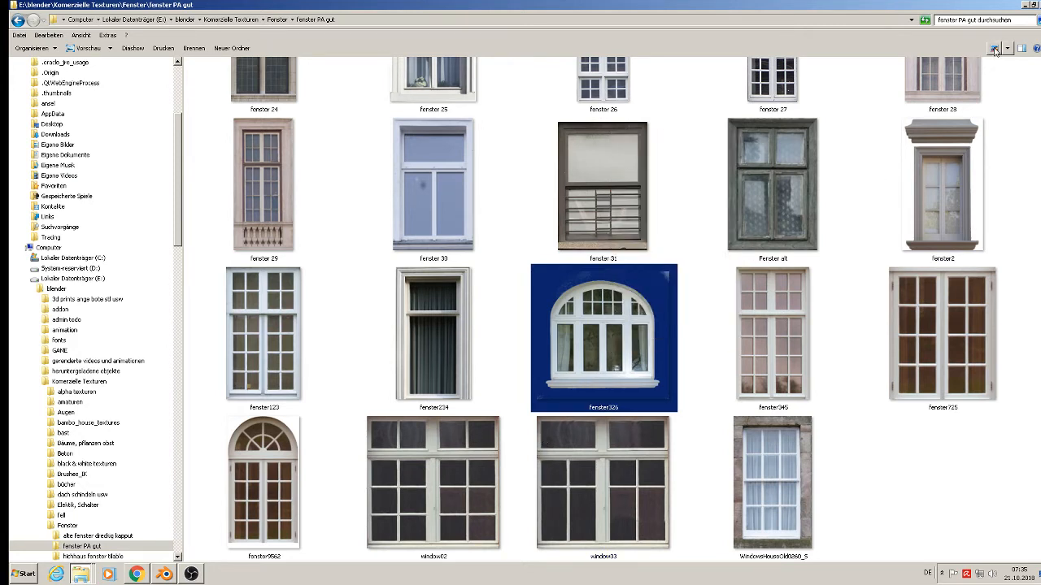
pyautogui.click(1024, 6)
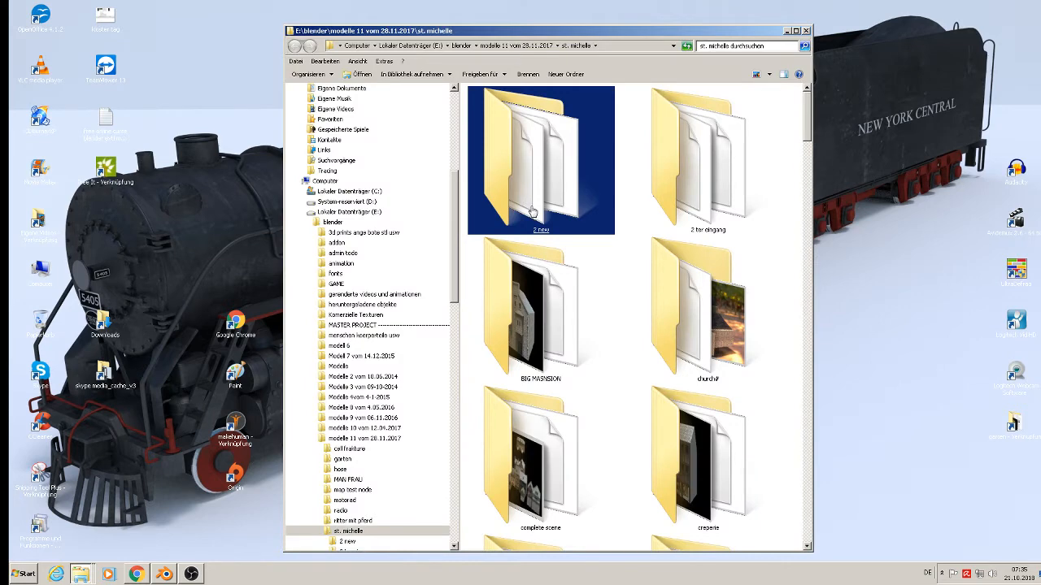
# Open the project's textur folder and maximize its window.
pyautogui.scroll(-15, 708, 439)
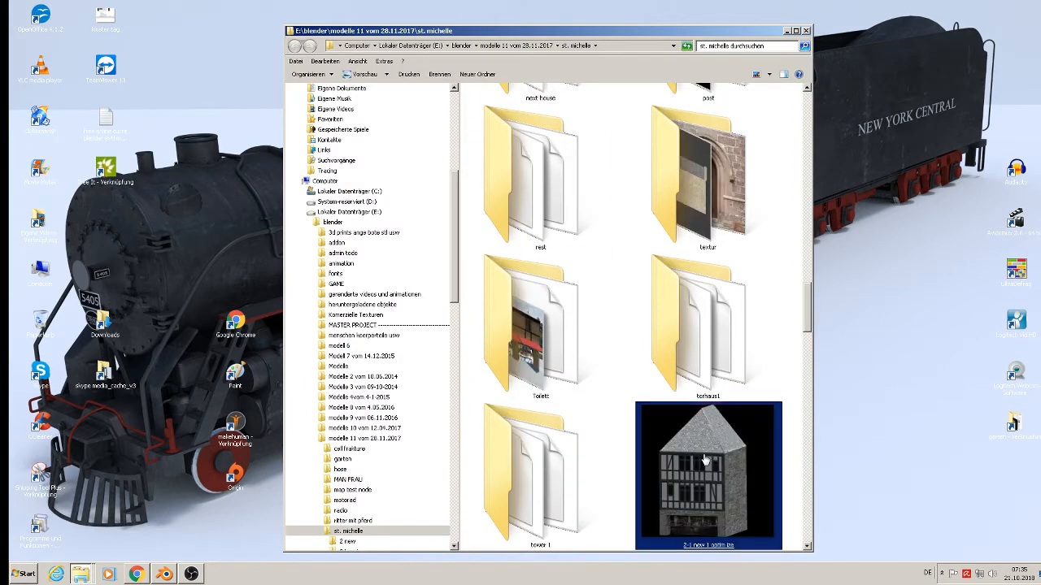
pyautogui.doubleClick(709, 225)
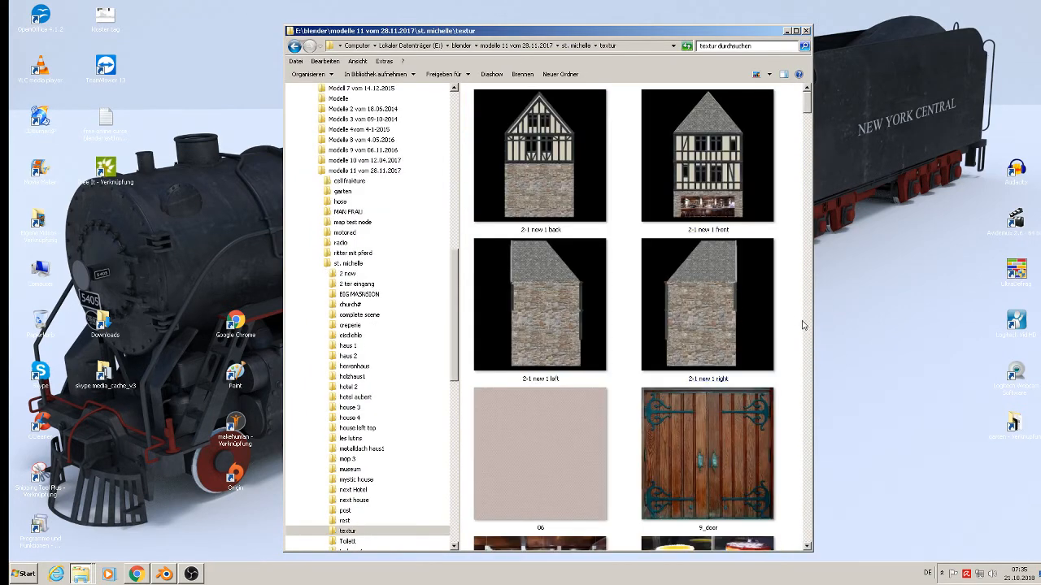
pyautogui.rightClick(793, 314)
pyautogui.click(803, 374)
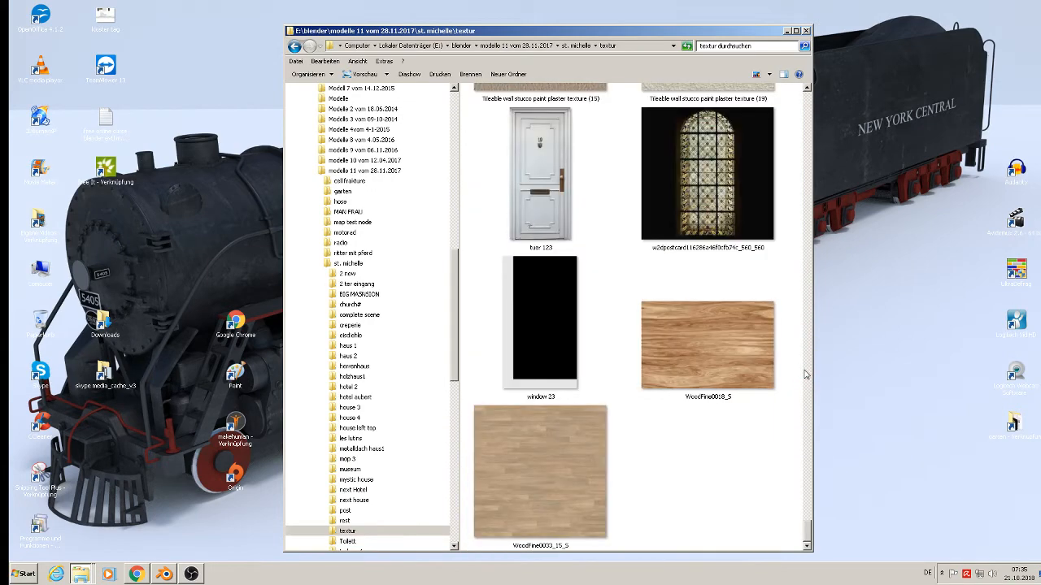
pyautogui.click(796, 31)
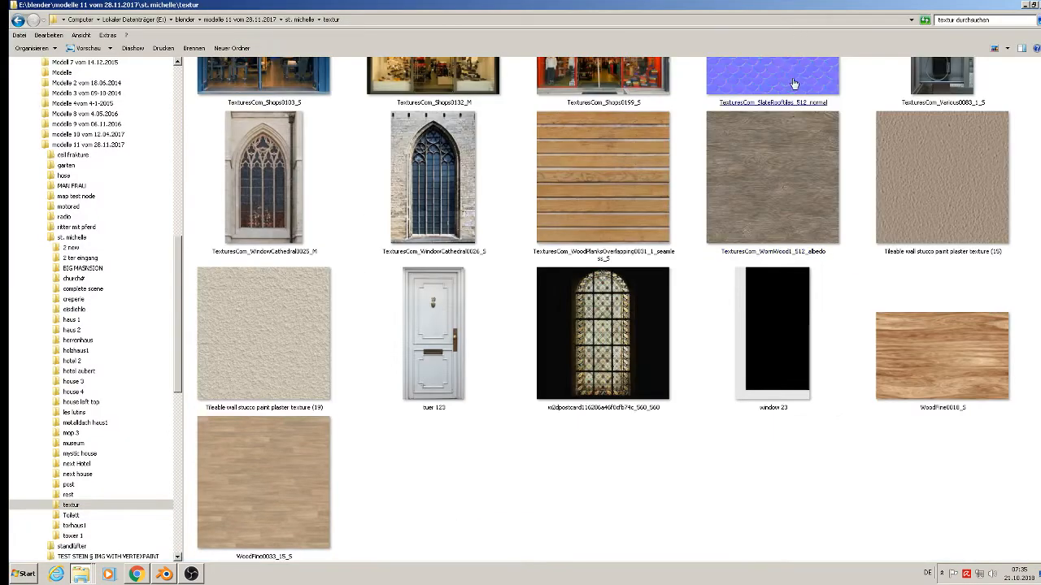
# Paste fenster326.png, cancel because it already exists, and return to Blender.
pyautogui.scroll(10, 674, 469)
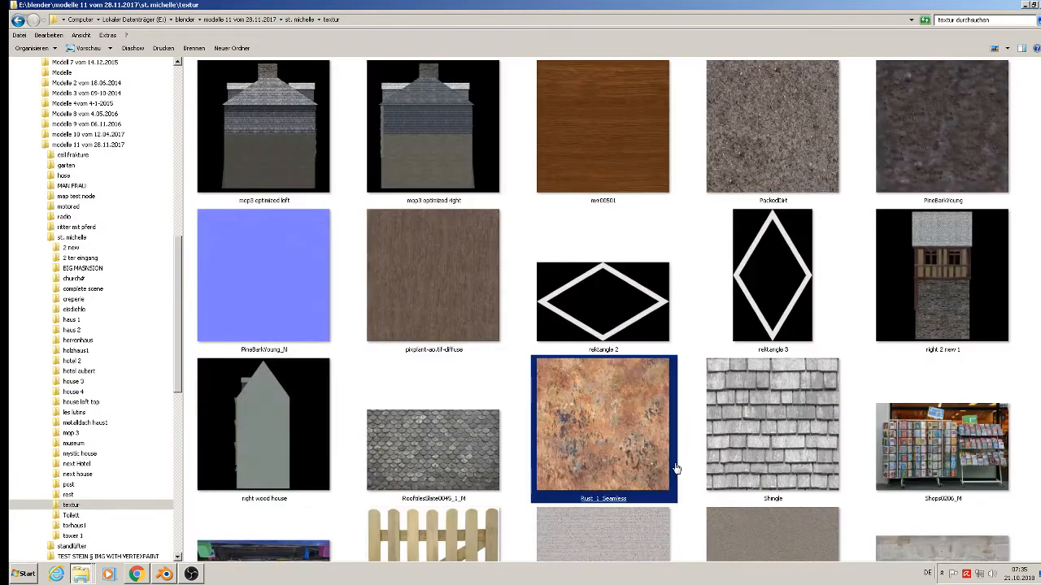
pyautogui.scroll(15, 675, 469)
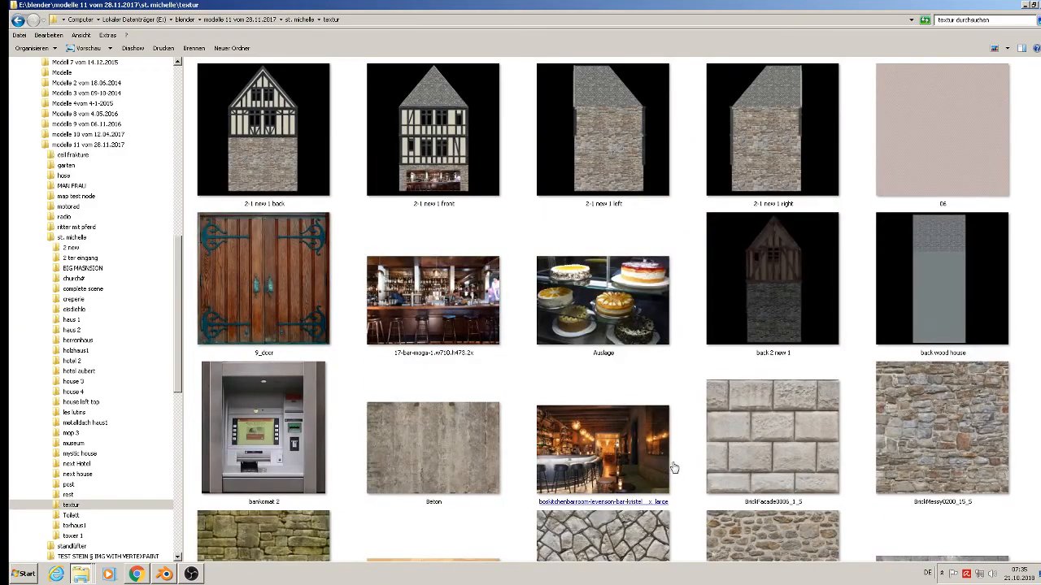
pyautogui.scroll(-20, 675, 469)
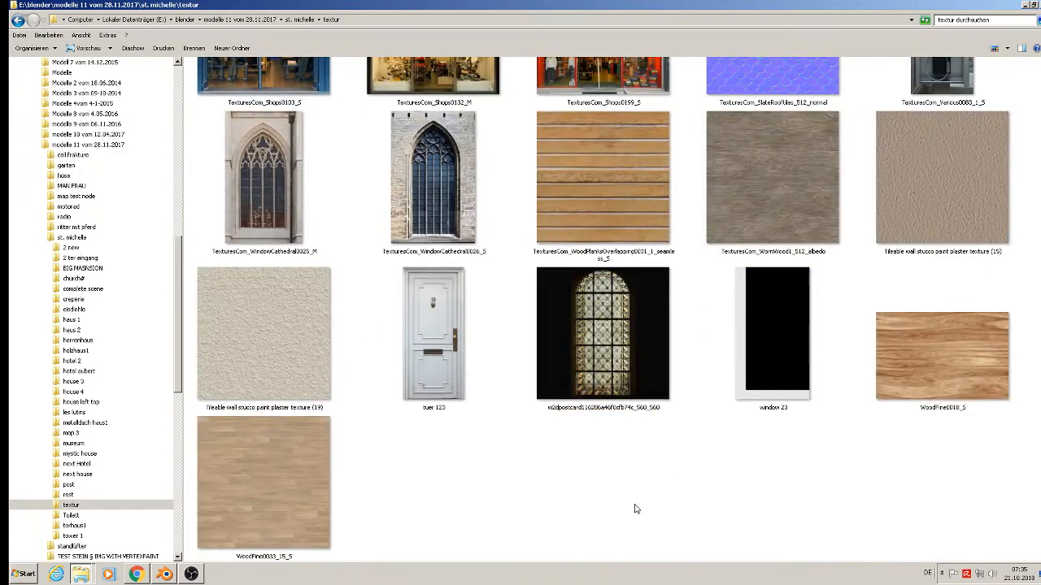
pyautogui.rightClick(637, 509)
pyautogui.click(682, 440)
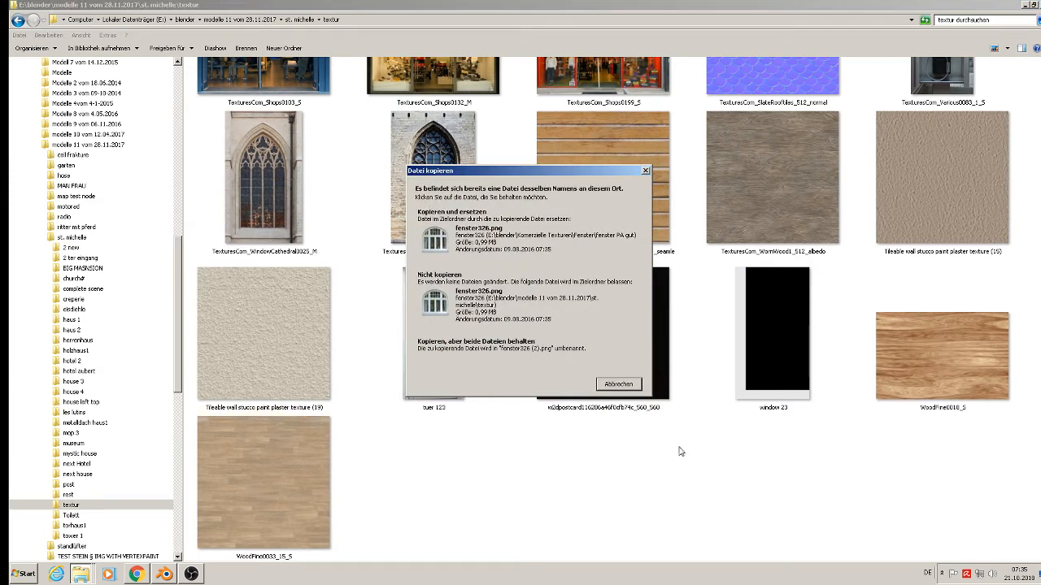
pyautogui.click(619, 385)
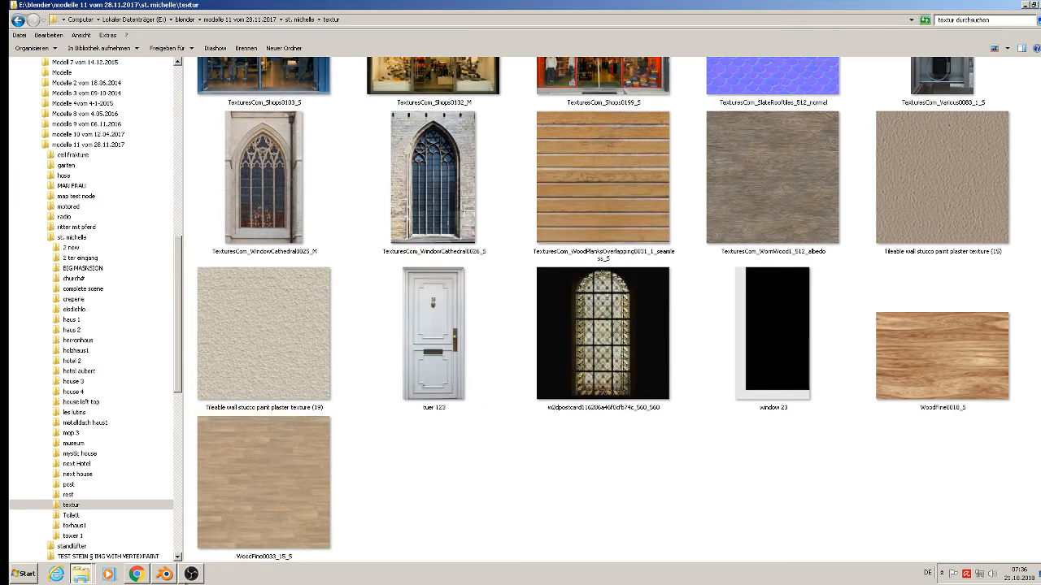
pyautogui.click(166, 578)
pyautogui.scroll(1, 583, 154)
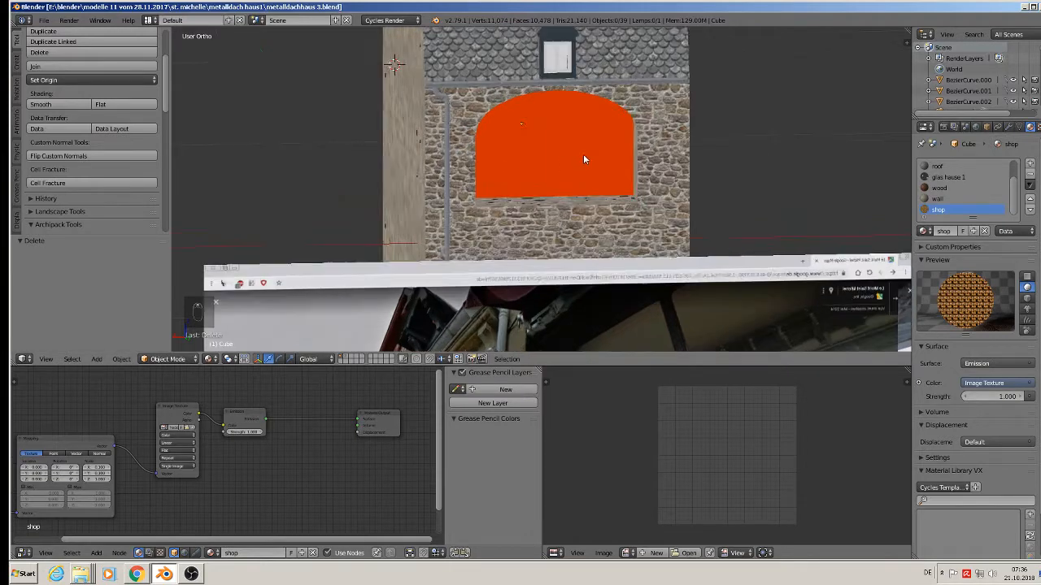
# In Edit Mode, select the orange arched face and project its UVs from view.
pyautogui.moveTo(583, 154); pyautogui.dragTo(570, 150, button='middle')
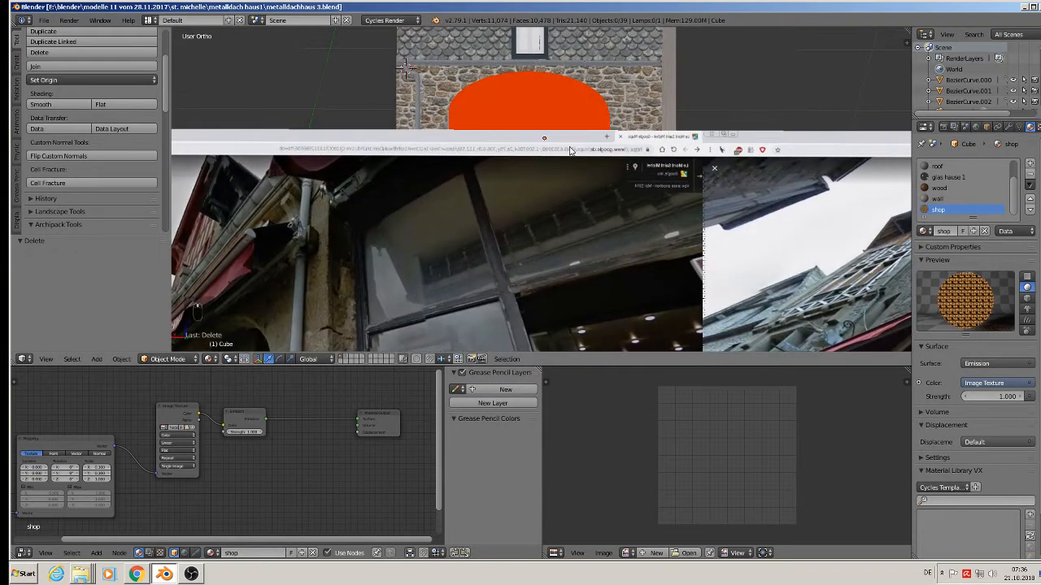
pyautogui.press('Tab')
pyautogui.rightClick(536, 107)
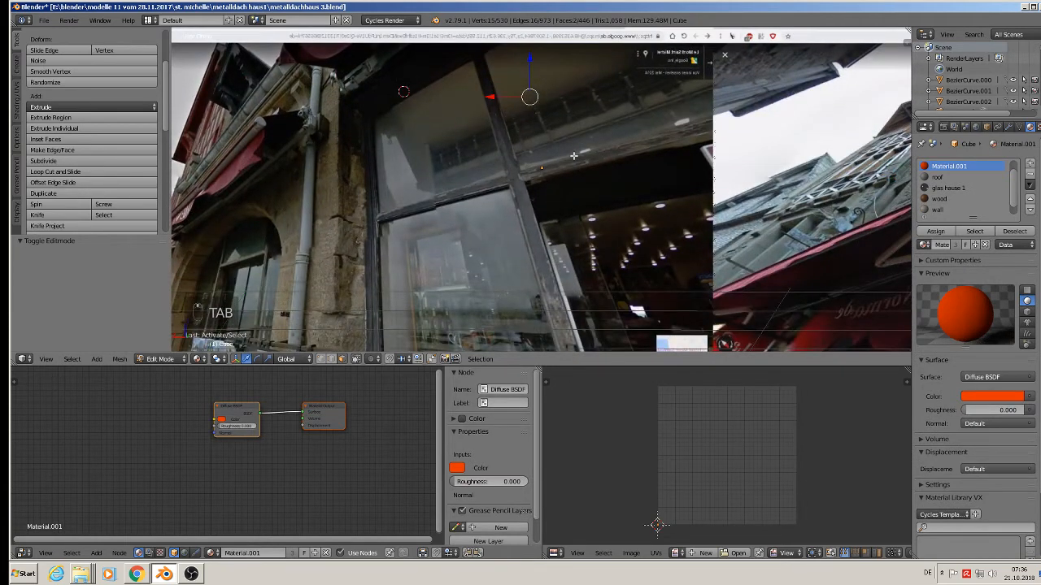
pyautogui.press('u')
pyautogui.click(573, 154)
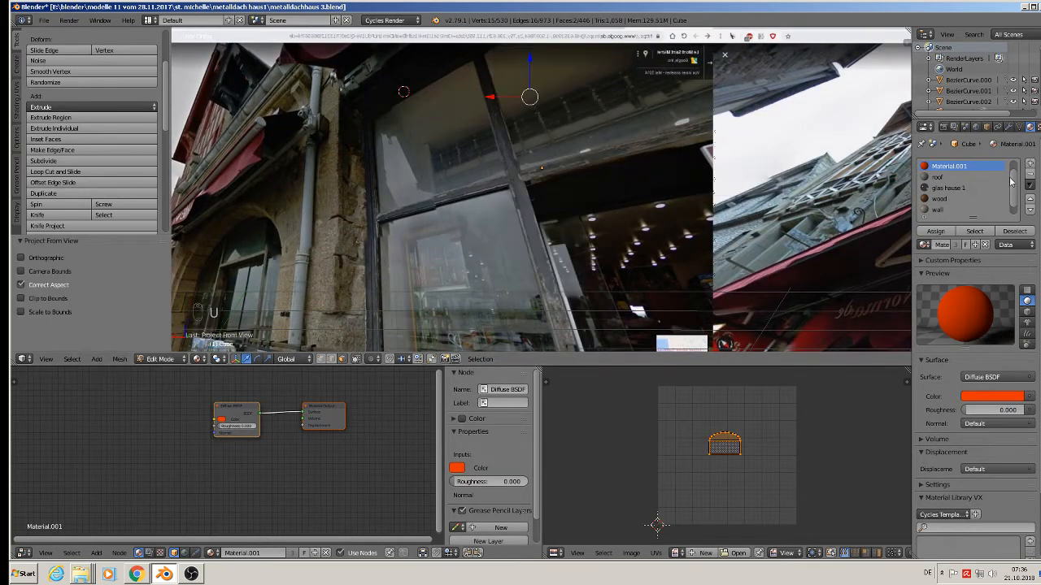
# Add a material slot with a new material named 'door 2' using the pasted texture nodes.
pyautogui.moveTo(1012, 181); pyautogui.dragTo(1014, 218)
pyautogui.click(1031, 165)
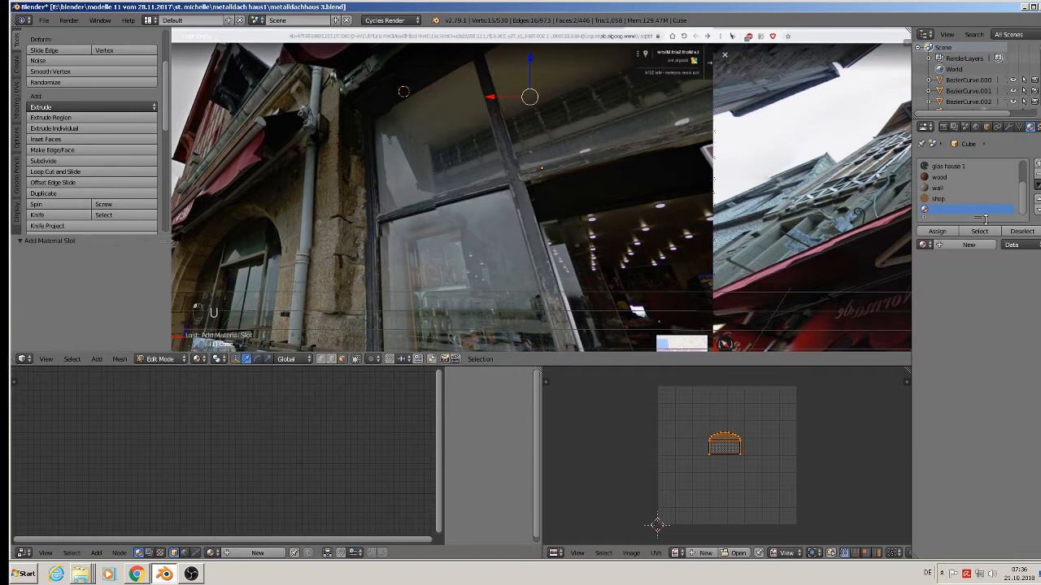
pyautogui.click(950, 245)
pyautogui.write('d')
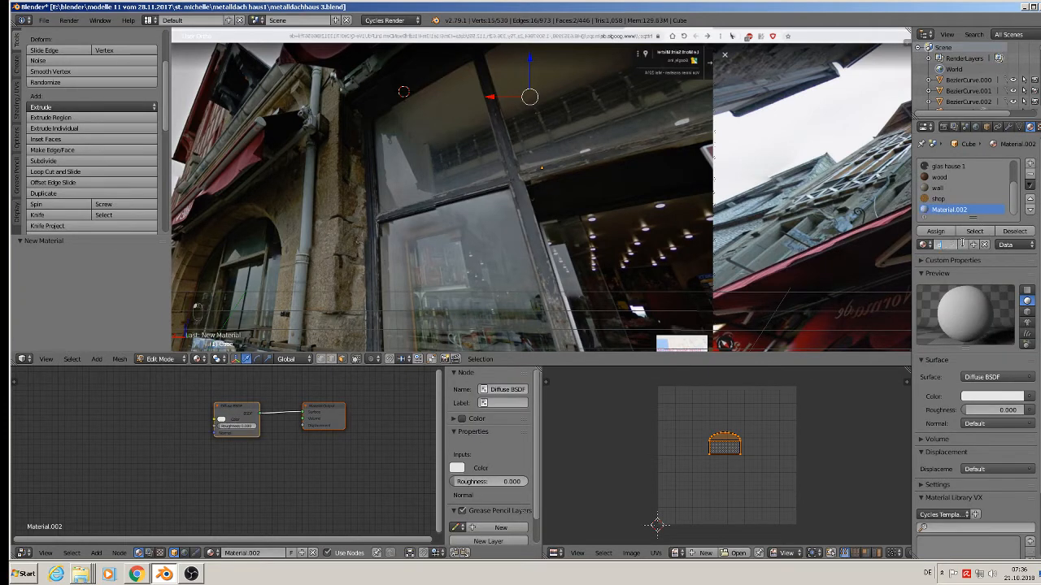
pyautogui.write('oor 2')
pyautogui.press('Return')
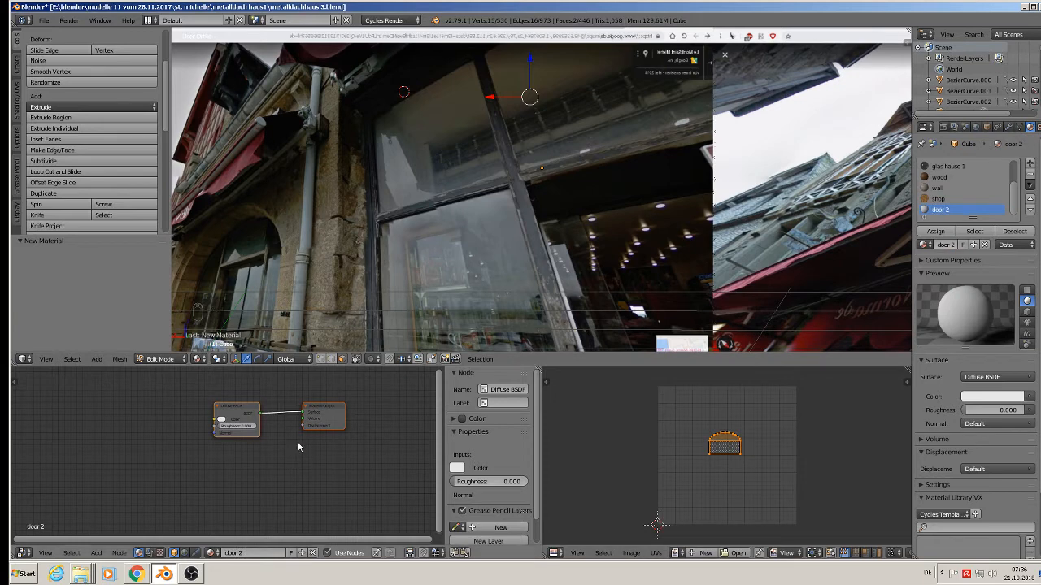
pyautogui.press('x')
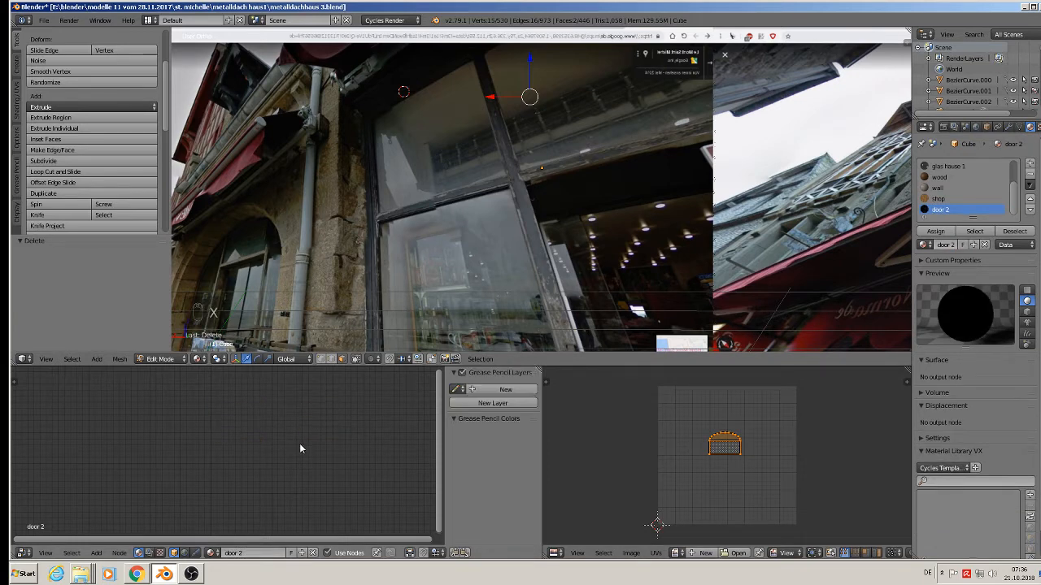
pyautogui.hotkey('ctrl', 'v')
# Load fenster326.png from the textur folder into the Image Texture node.
pyautogui.scroll(2, 215, 438)
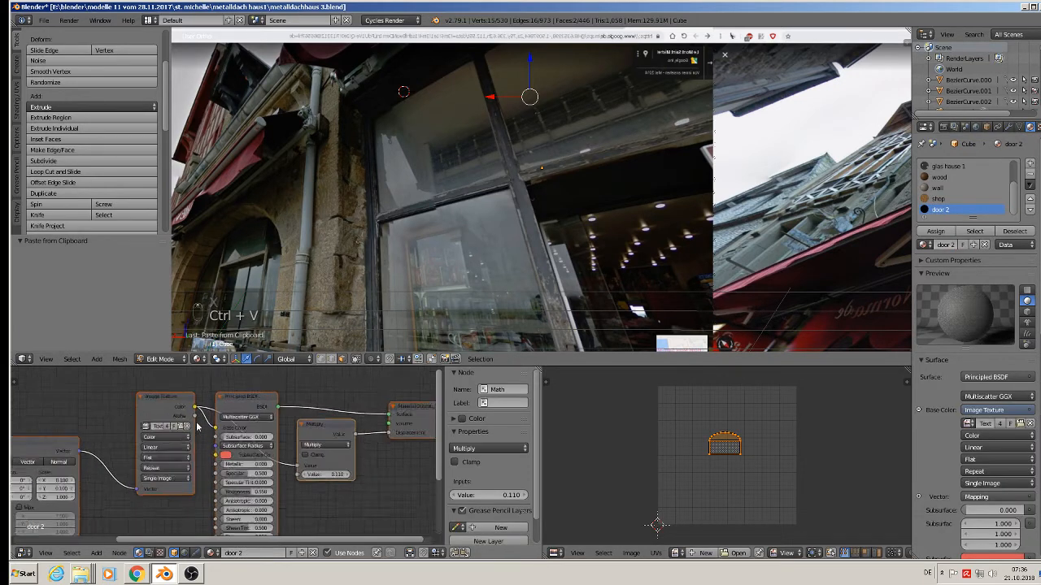
pyautogui.click(179, 432)
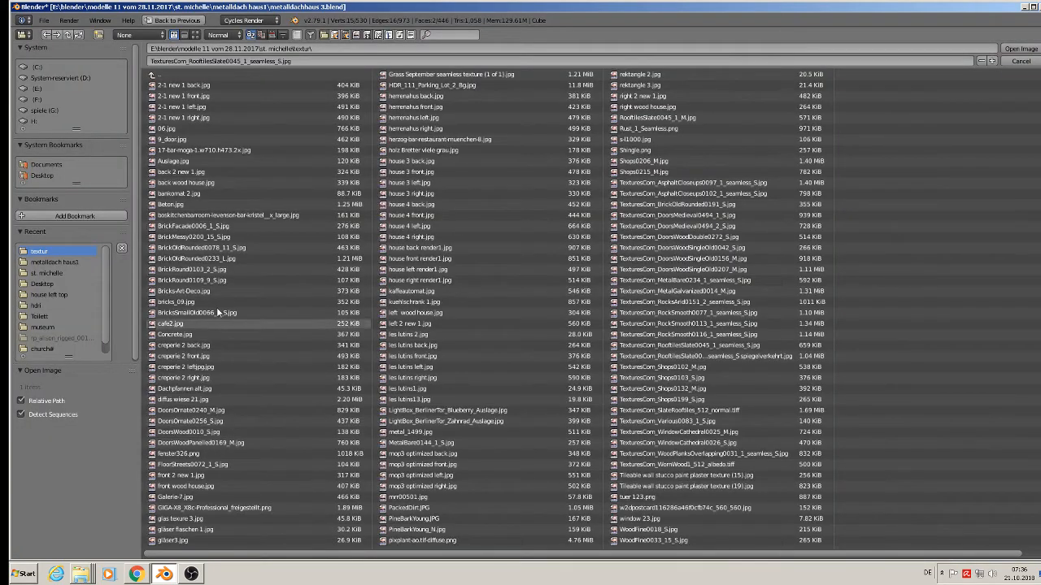
pyautogui.click(98, 35)
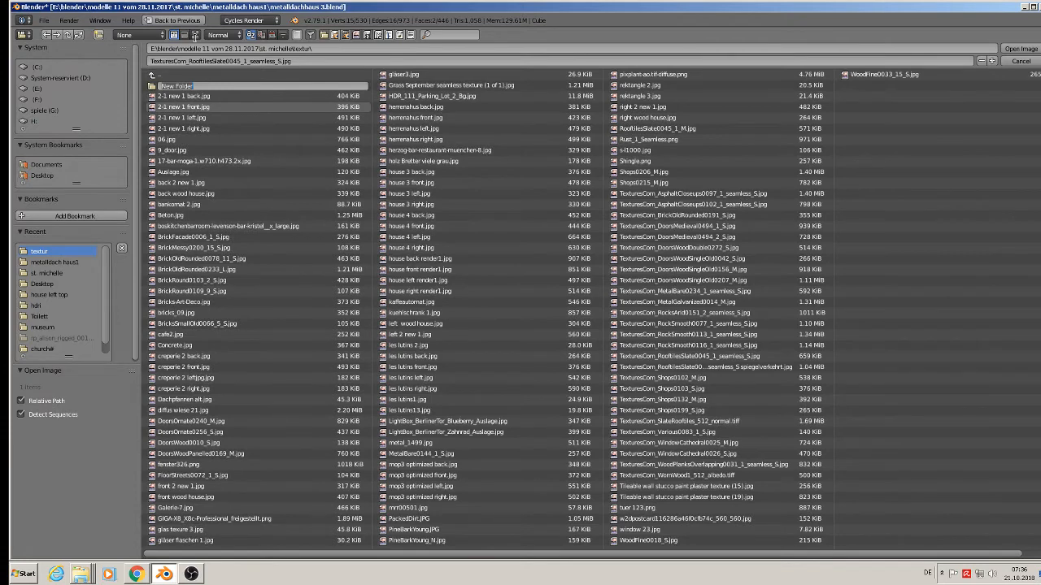
pyautogui.click(195, 34)
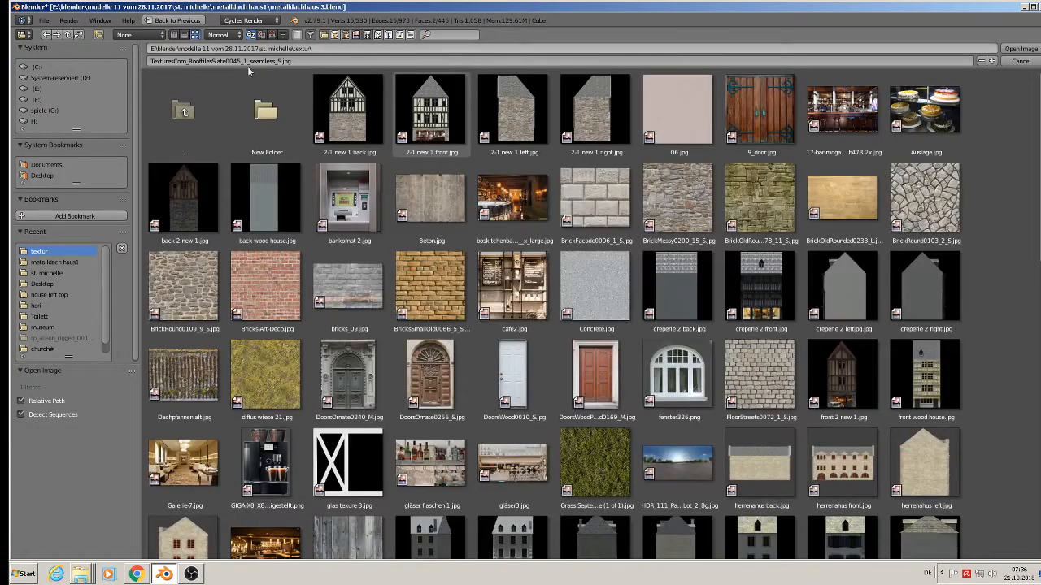
pyautogui.rightClick(274, 111)
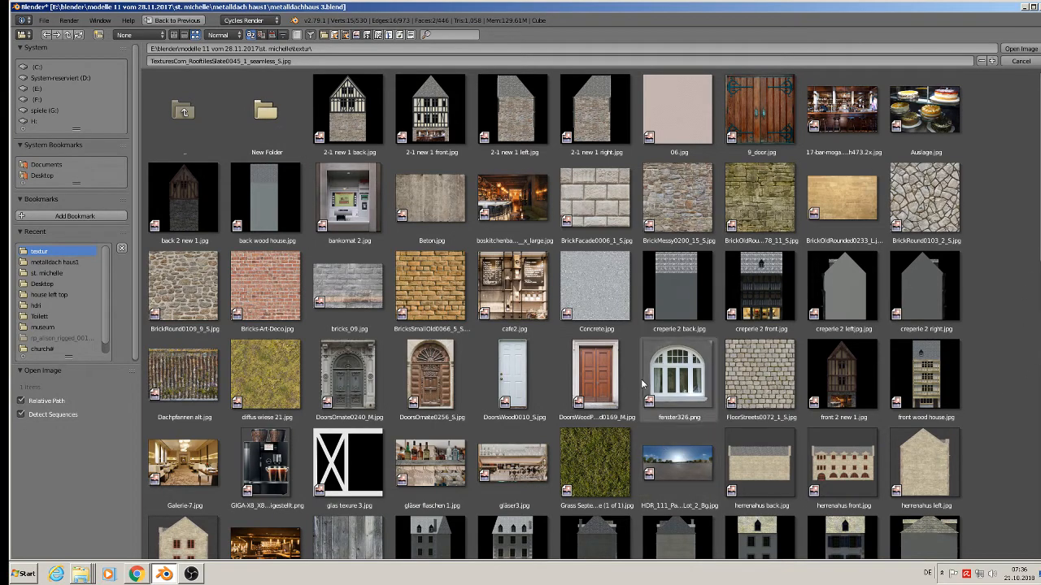
pyautogui.doubleClick(683, 375)
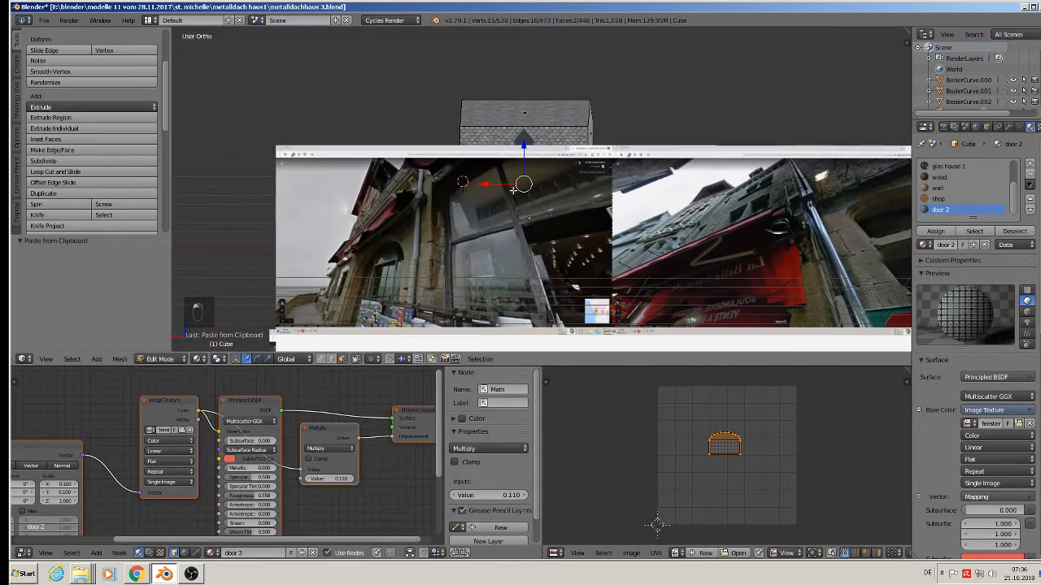
# Assign the door 2 material to the arched face and shrink its UV island to about 0.365, shifting it left.
pyautogui.scroll(3, 535, 204)
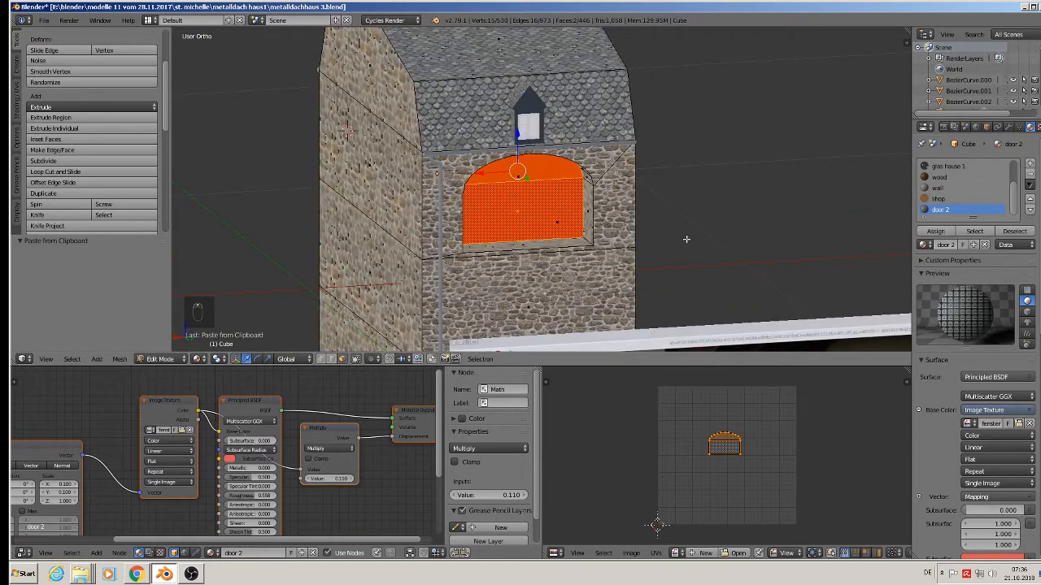
pyautogui.click(927, 232)
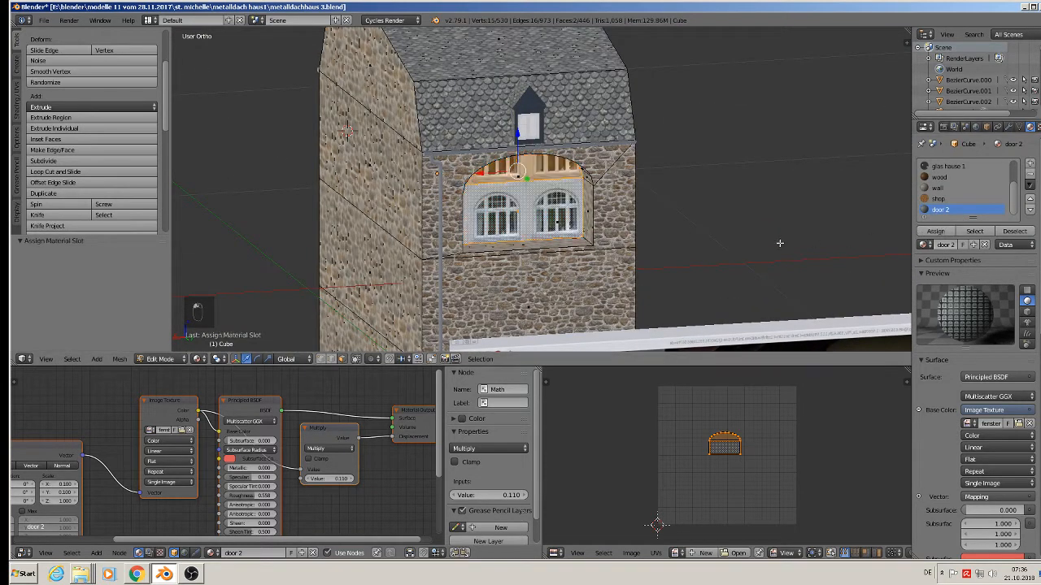
pyautogui.press('s')
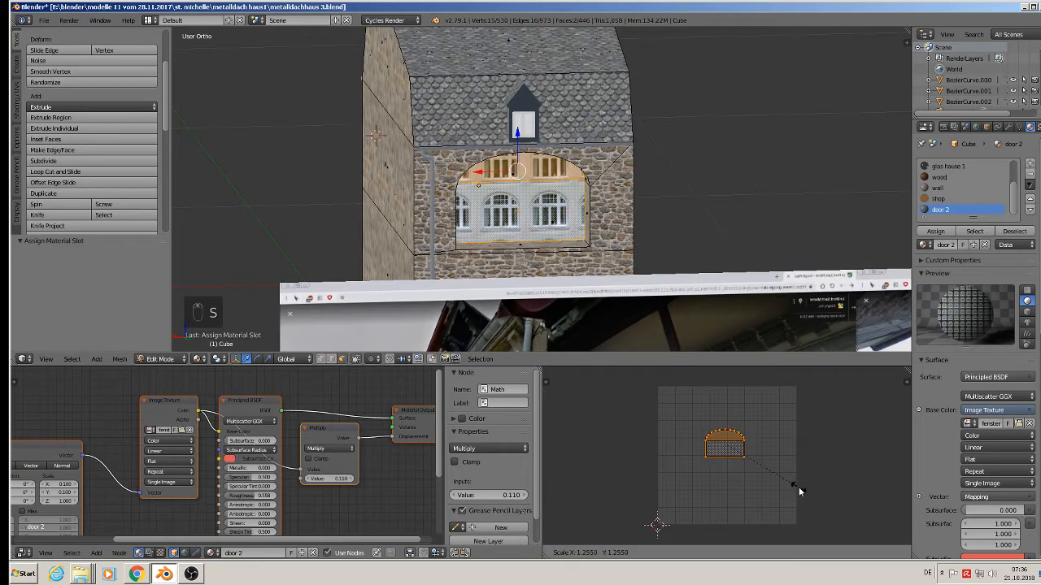
pyautogui.click(739, 463)
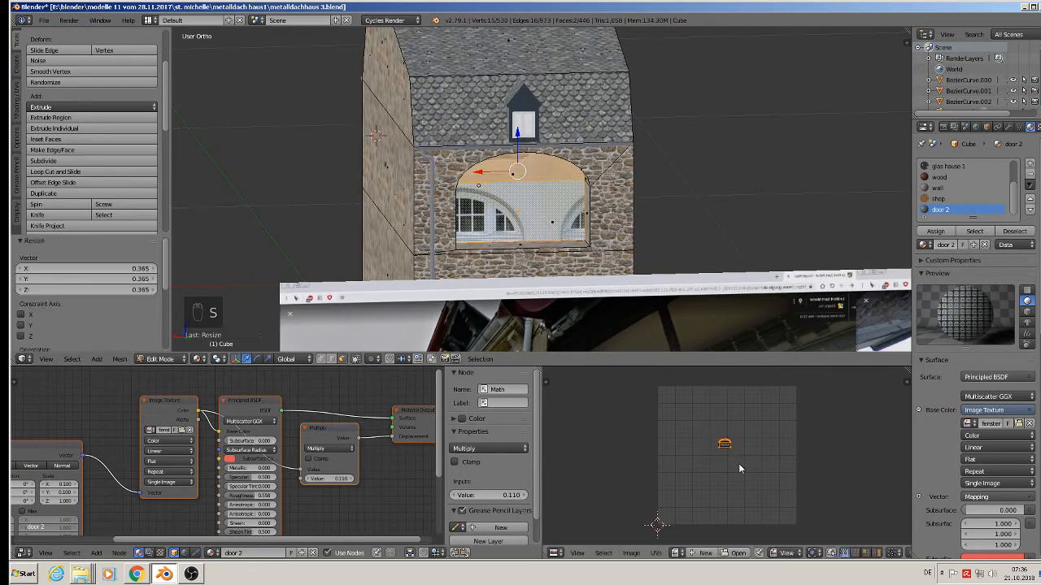
pyautogui.press('g')
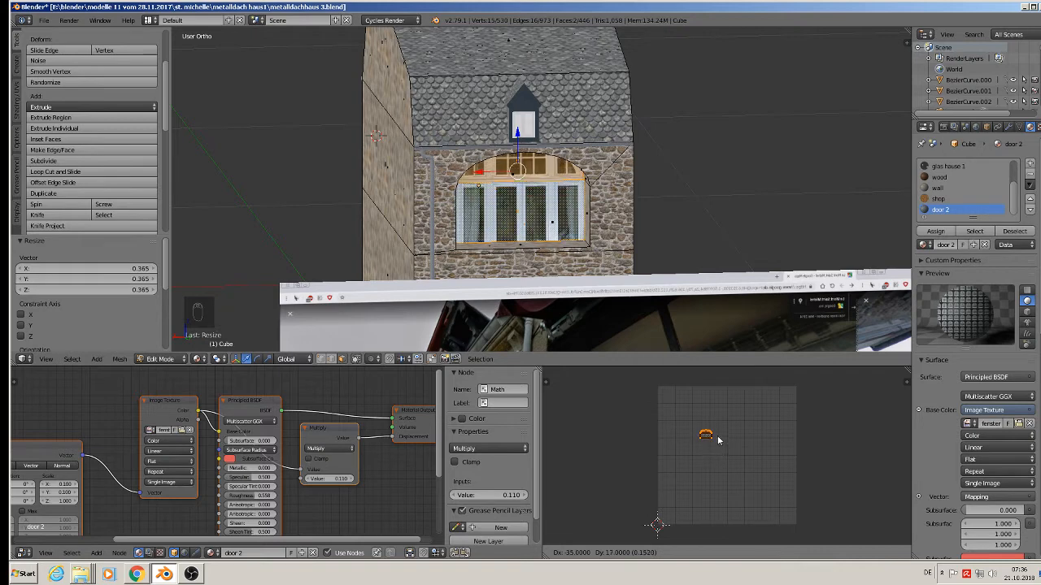
pyautogui.click(718, 436)
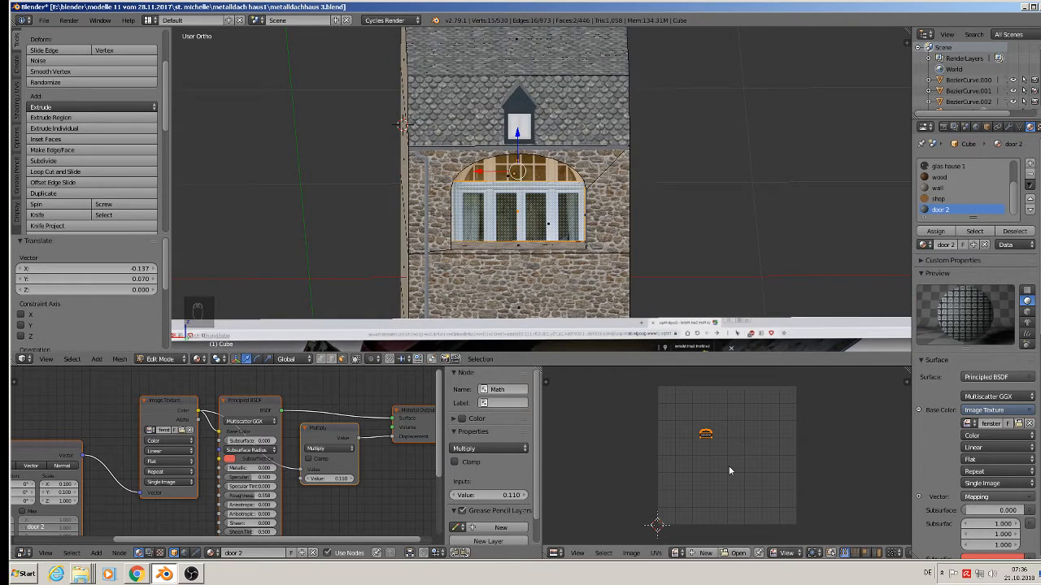
# Reposition the UV island and stretch it horizontally to 0.858, then nudge it into place.
pyautogui.press('g')
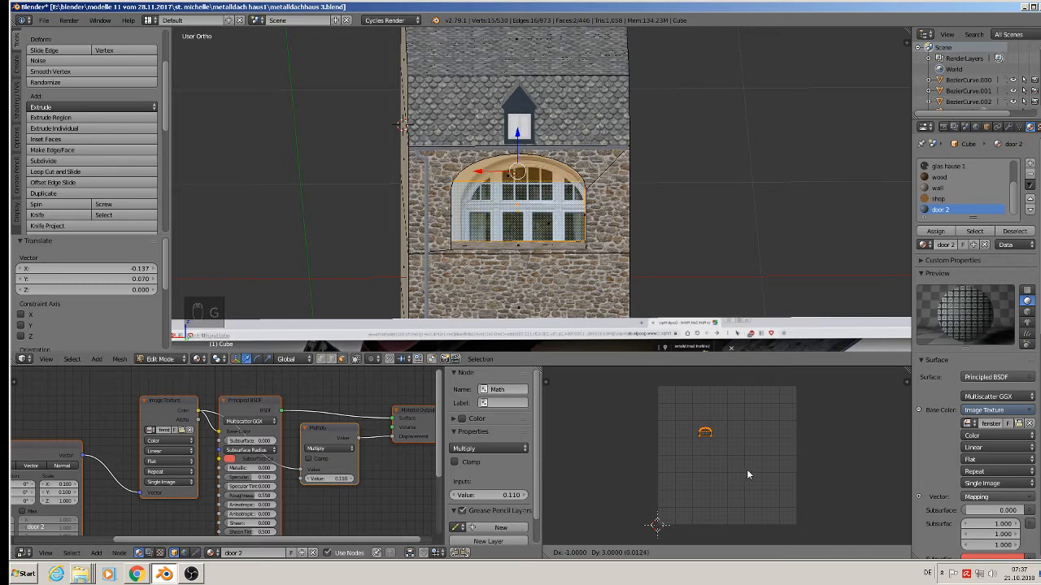
pyautogui.click(747, 469)
pyautogui.press('s')
pyautogui.press('x')
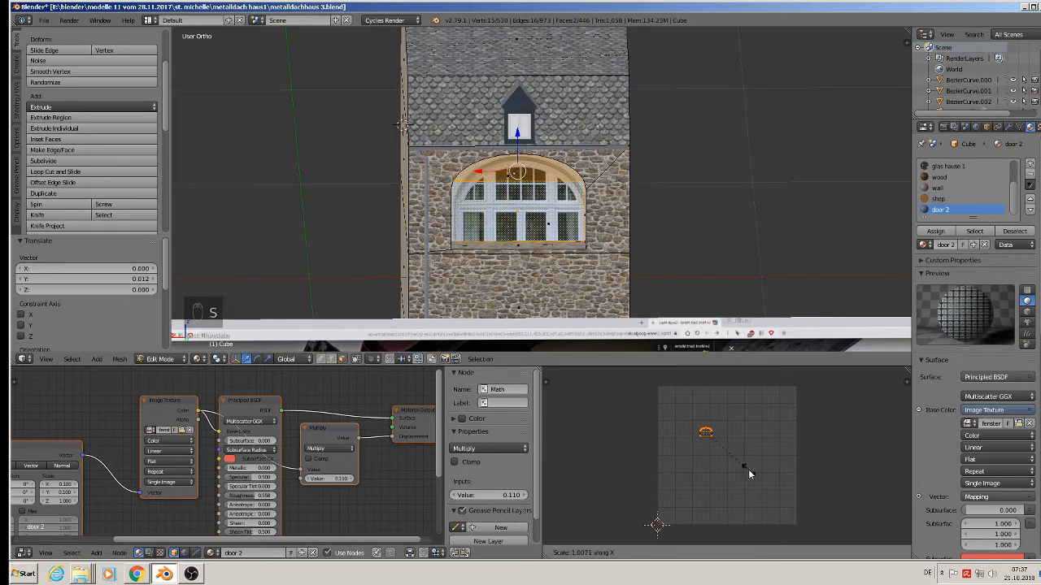
pyautogui.click(738, 468)
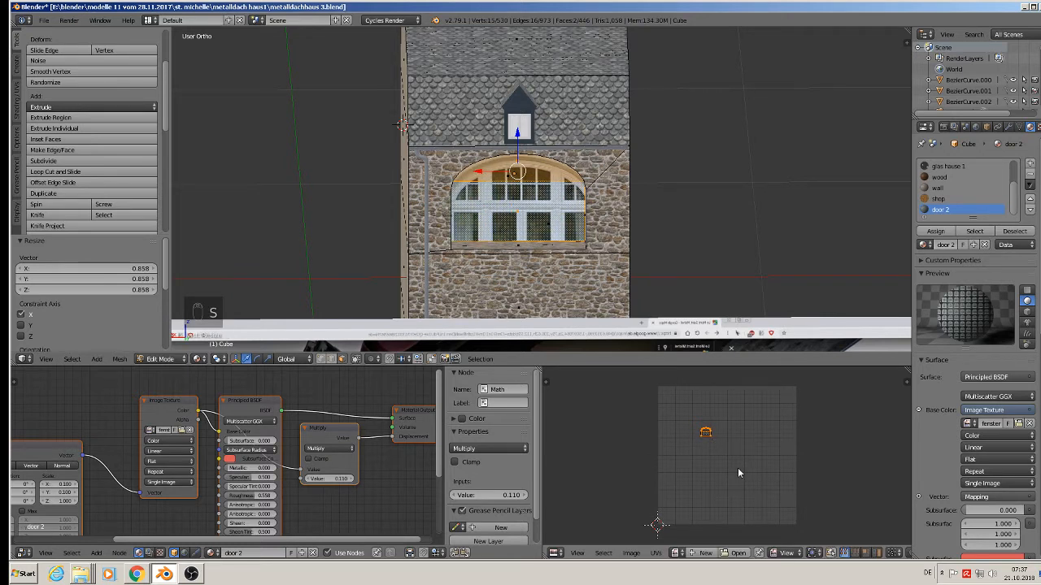
pyautogui.press('g')
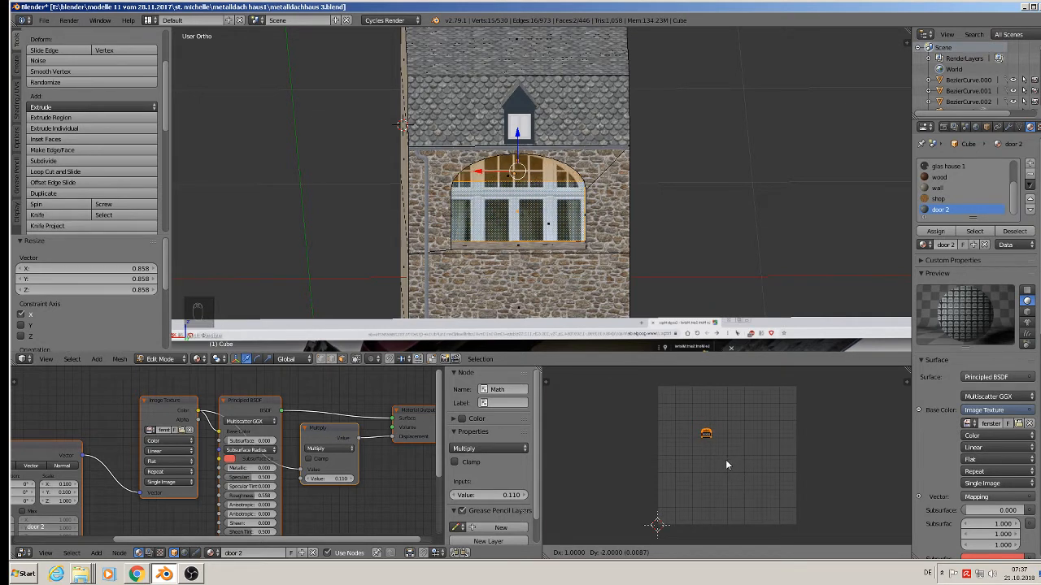
pyautogui.click(725, 460)
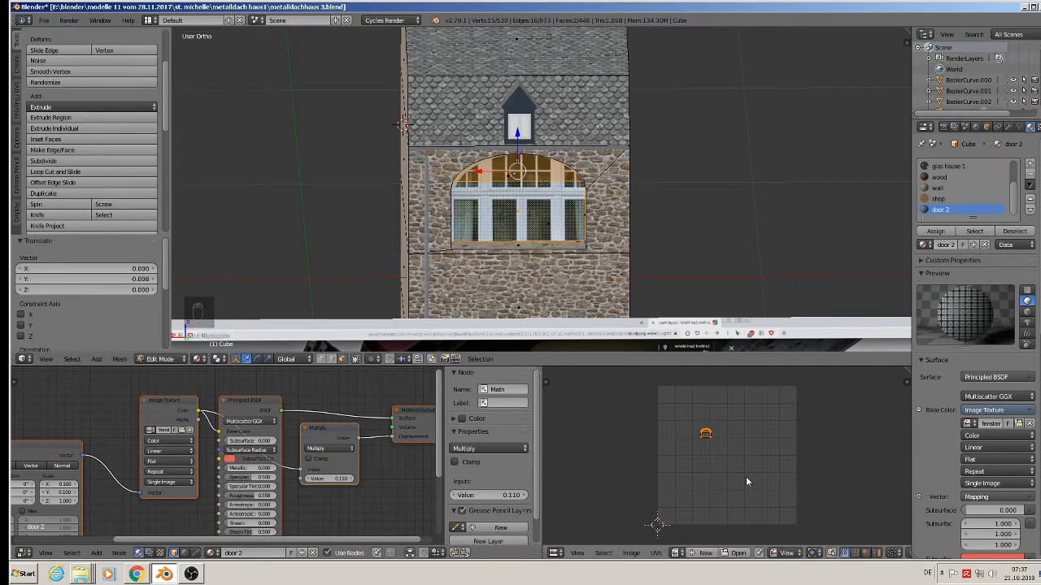
# Scale the window UVs up to 1.110, return to Object Mode and toggle selection of everything.
pyautogui.press('s')
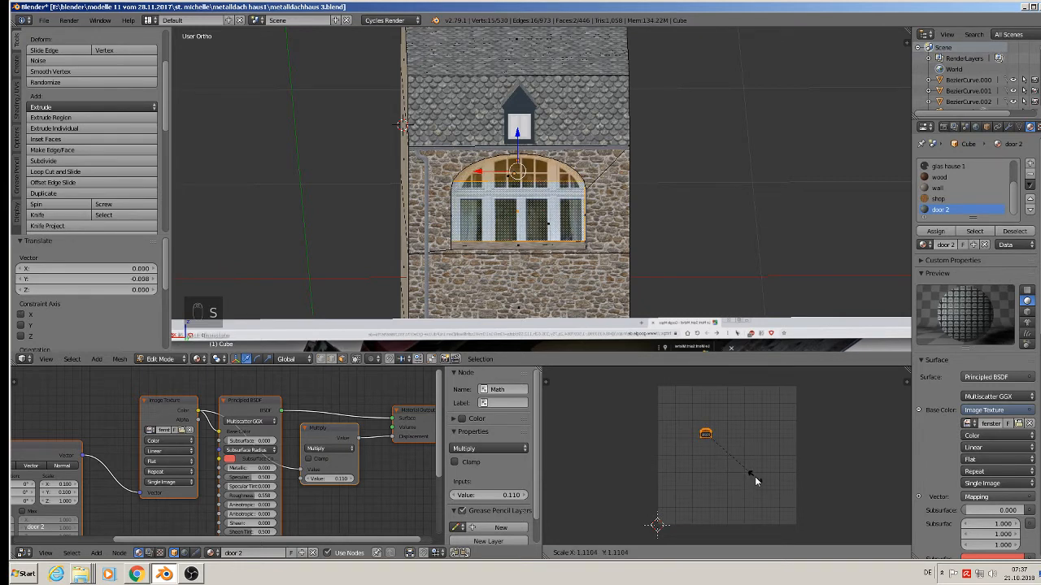
pyautogui.click(755, 481)
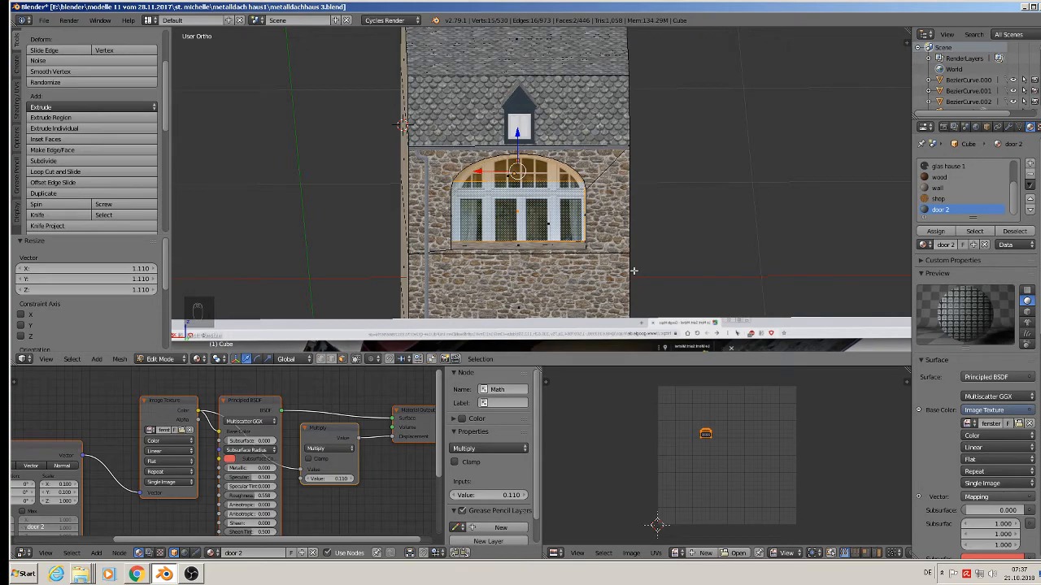
pyautogui.press('Tab')
pyautogui.press('a')
pyautogui.press('a')
pyautogui.press('a')
pyautogui.moveTo(657, 287); pyautogui.dragTo(712, 299, button='middle')
# Move the upstairs window faces 0.044 along Y, select the sill face, and return to Object Mode.
pyautogui.scroll(1, 542, 235)
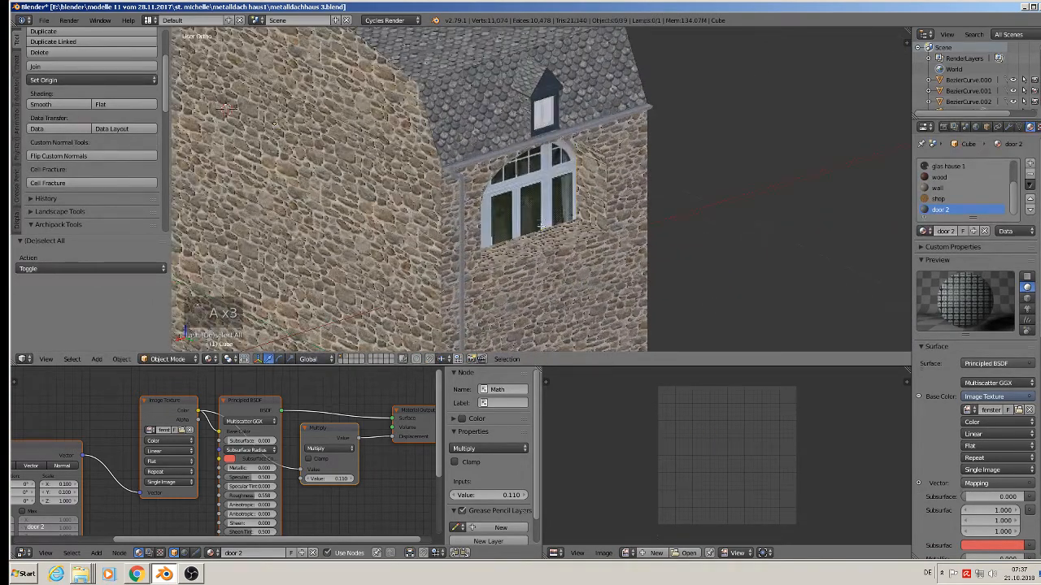
pyautogui.press('Tab')
pyautogui.press('g')
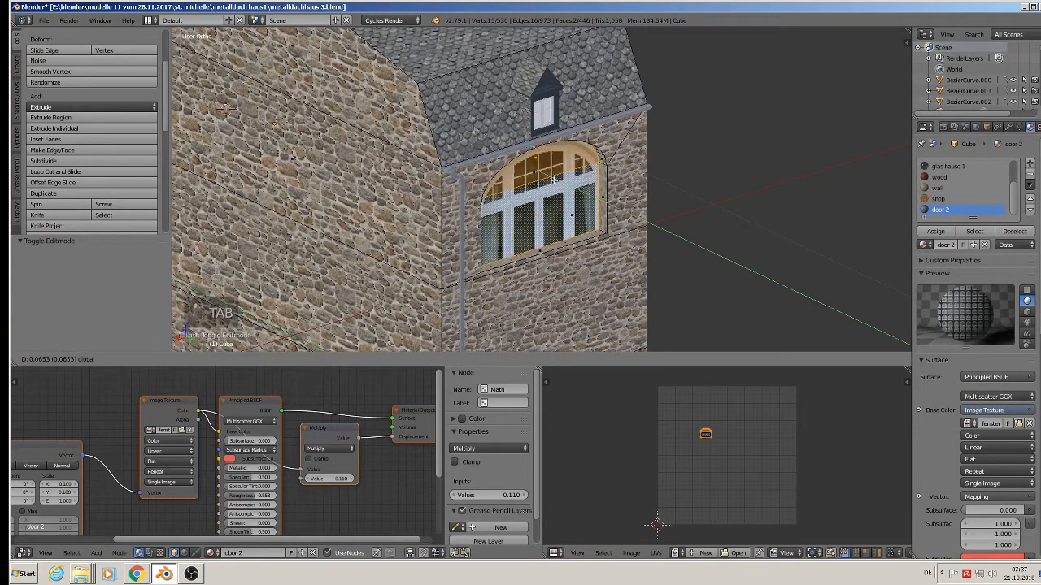
pyautogui.moveTo(554, 180); pyautogui.dragTo(548, 177)
pyautogui.scroll(1, 577, 237)
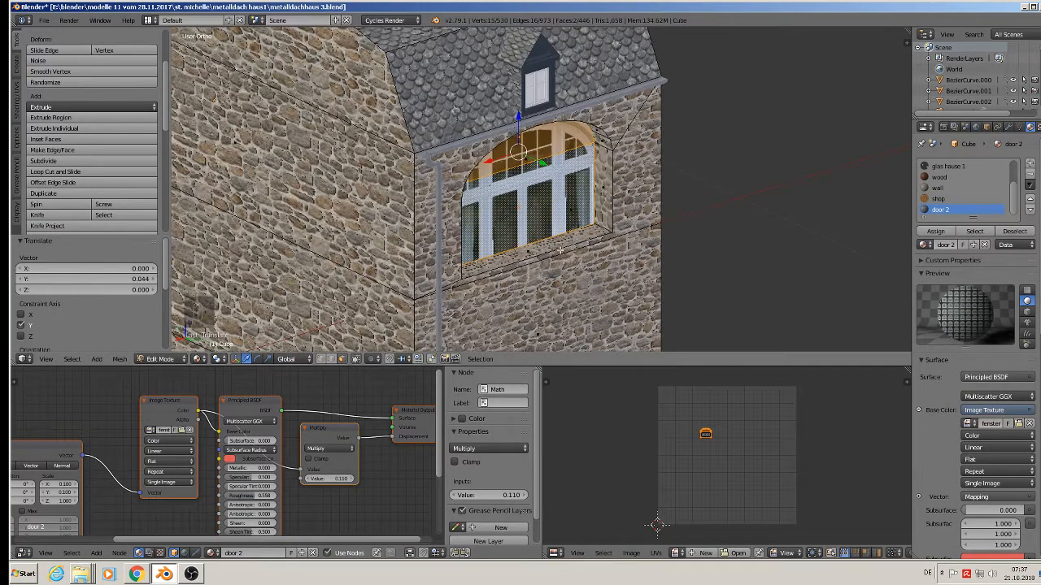
pyautogui.rightClick(547, 251)
pyautogui.moveTo(545, 255); pyautogui.dragTo(690, 171, button='middle')
pyautogui.press('Tab')
# Open the File menu and inspect the house from the side.
pyautogui.scroll(-2, 690, 171)
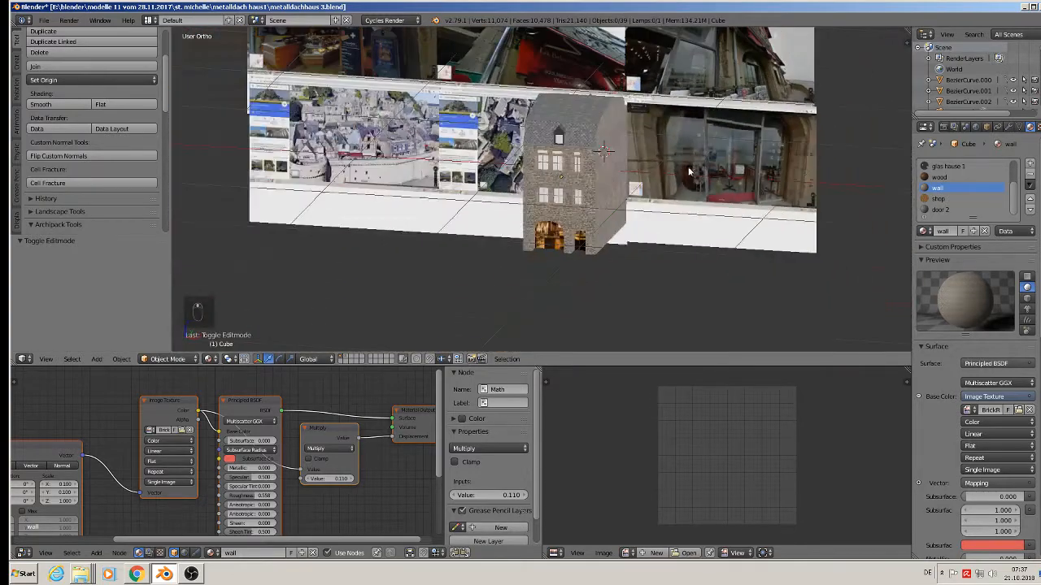
pyautogui.scroll(4, 635, 215)
pyautogui.scroll(1, 626, 226)
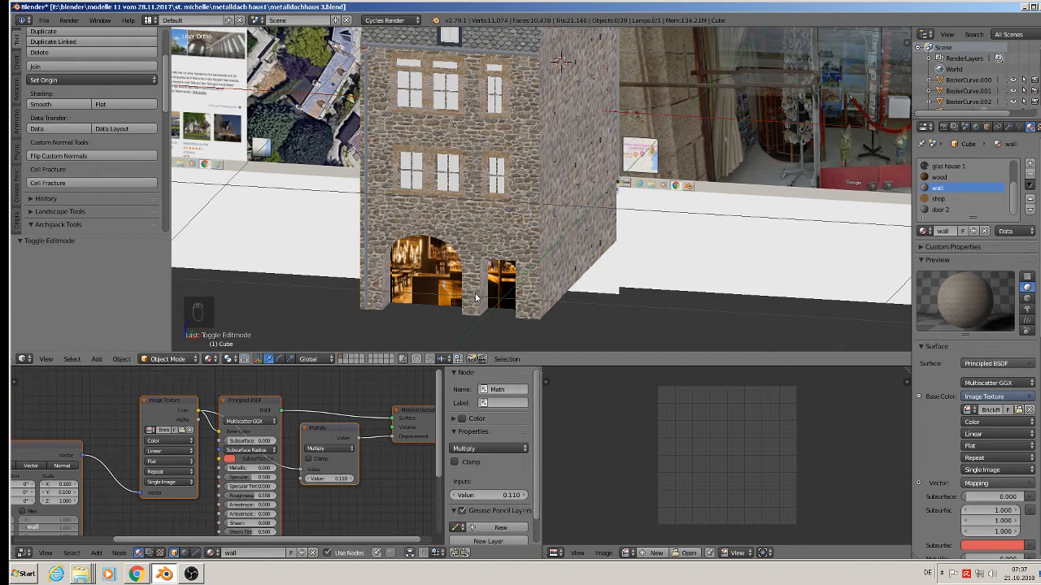
pyautogui.scroll(-3, 488, 240)
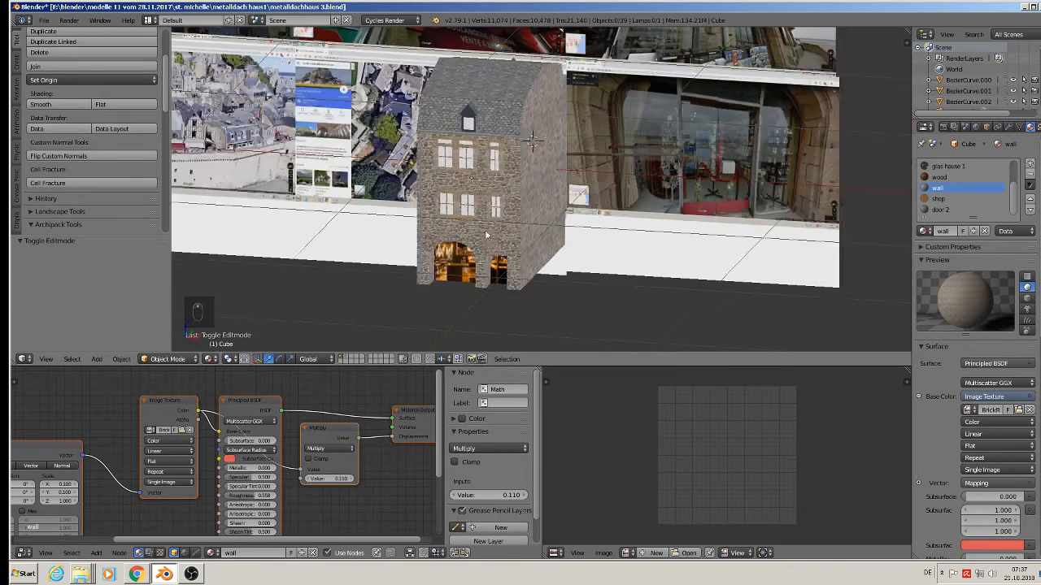
pyautogui.click(43, 20)
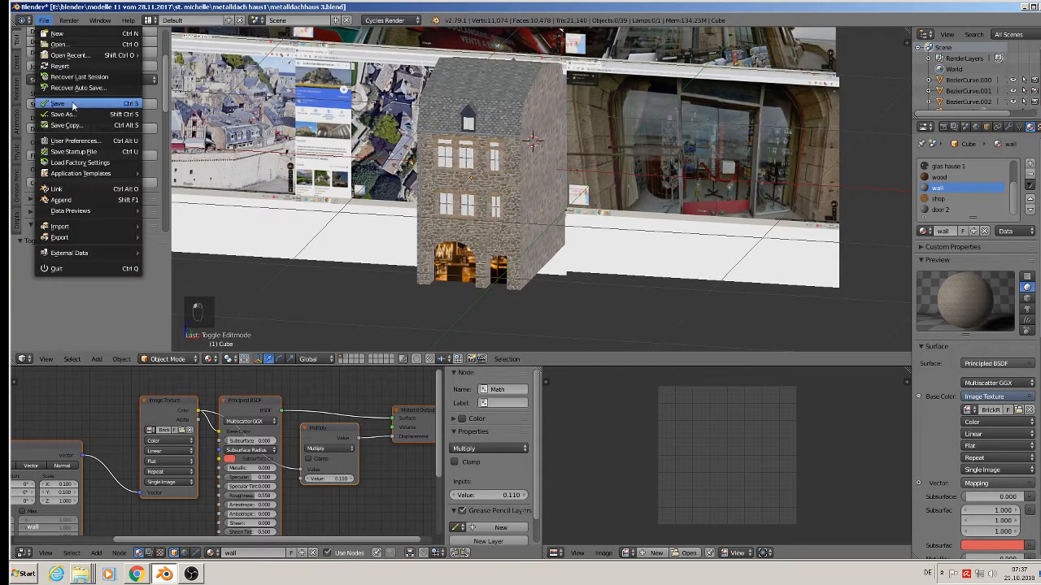
pyautogui.scroll(-3, 616, 252)
pyautogui.scroll(3, 543, 208)
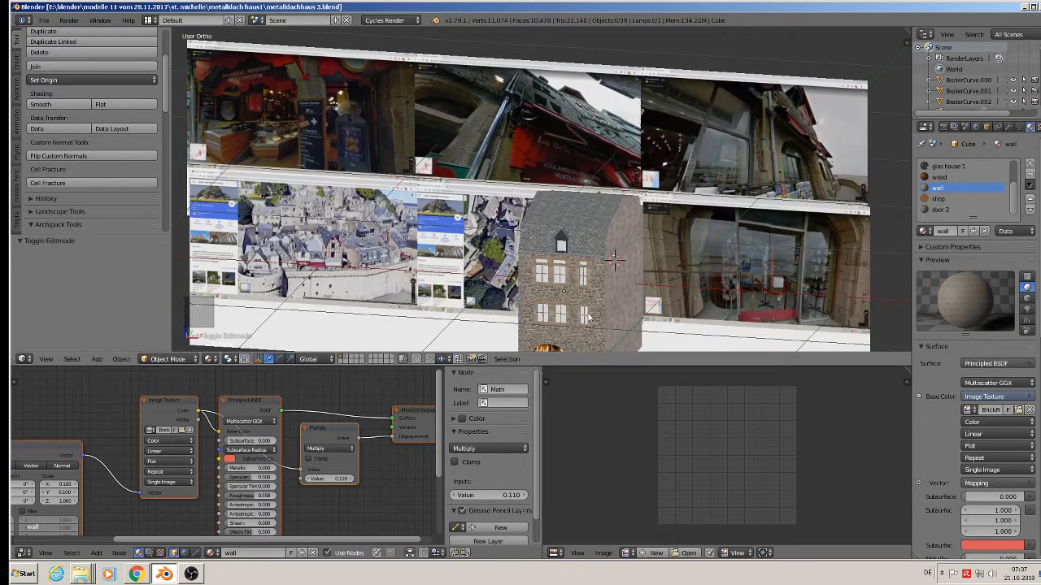
pyautogui.moveTo(587, 316); pyautogui.dragTo(638, 265, button='middle')
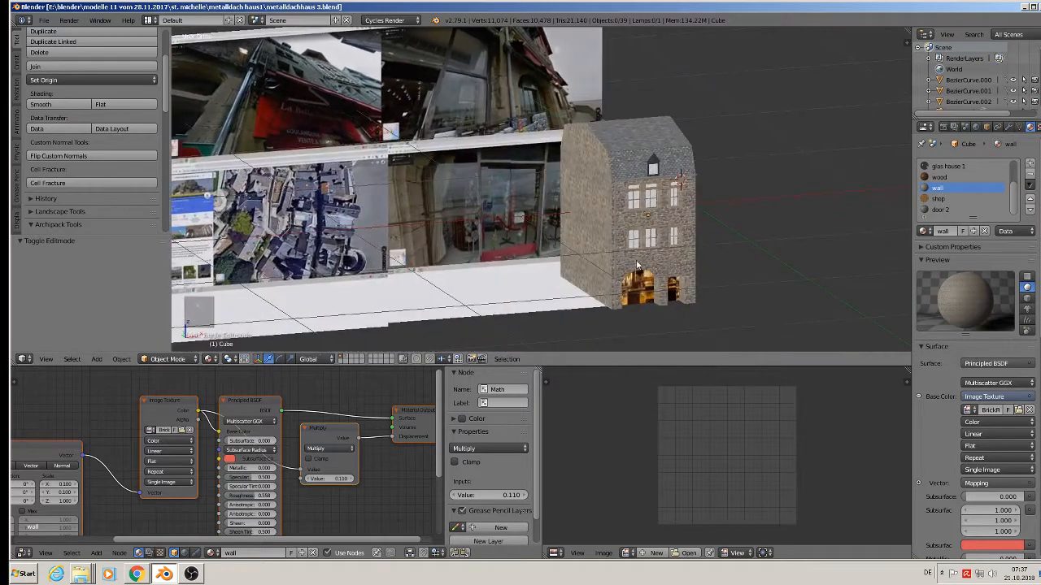
pyautogui.scroll(3, 682, 282)
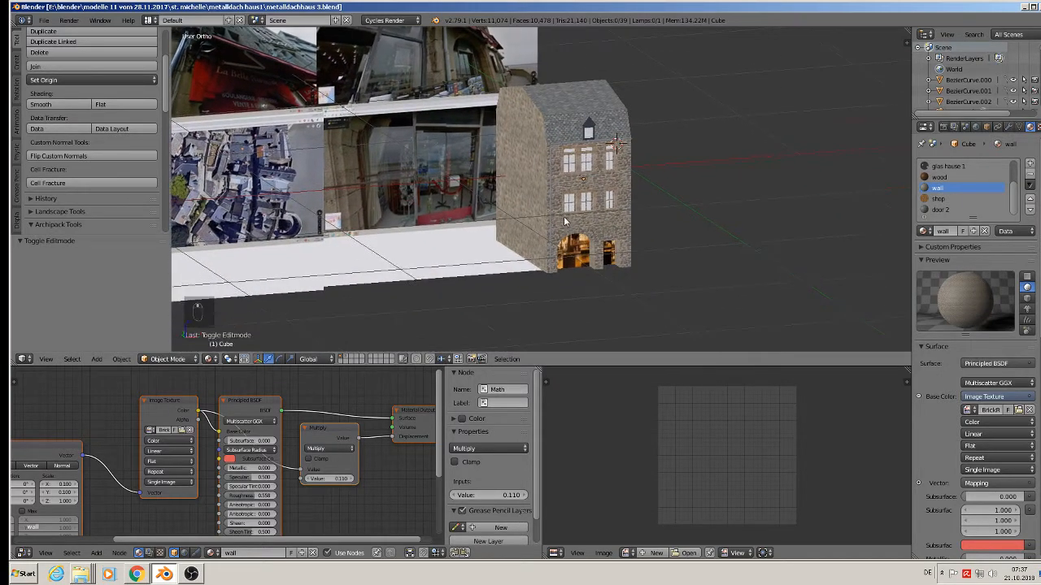
# Add a plane, shrink it over the shop door, and slide it 0.032 along X.
pyautogui.click(97, 359)
pyautogui.moveTo(110, 346)
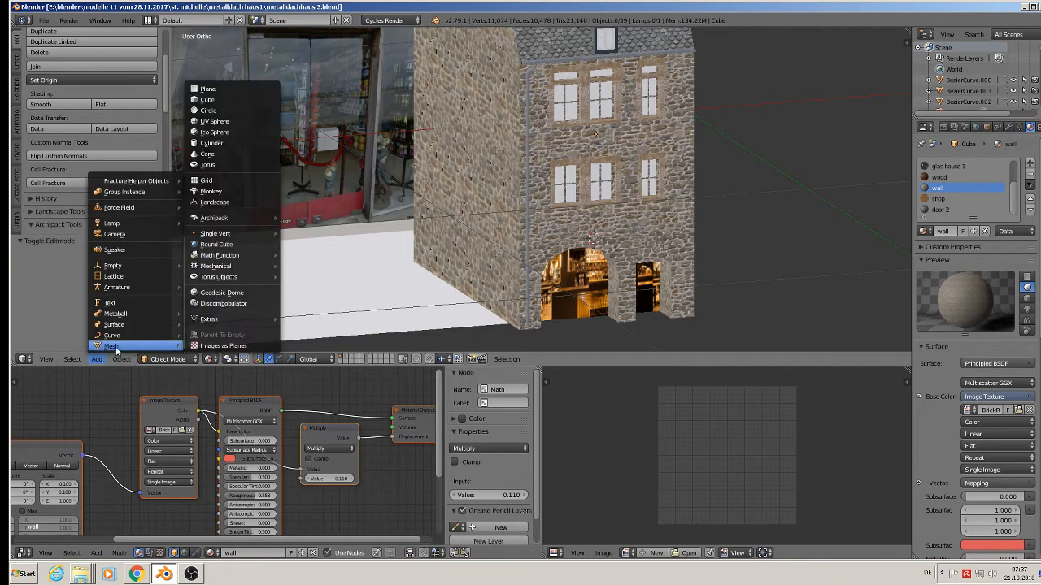
pyautogui.click(207, 89)
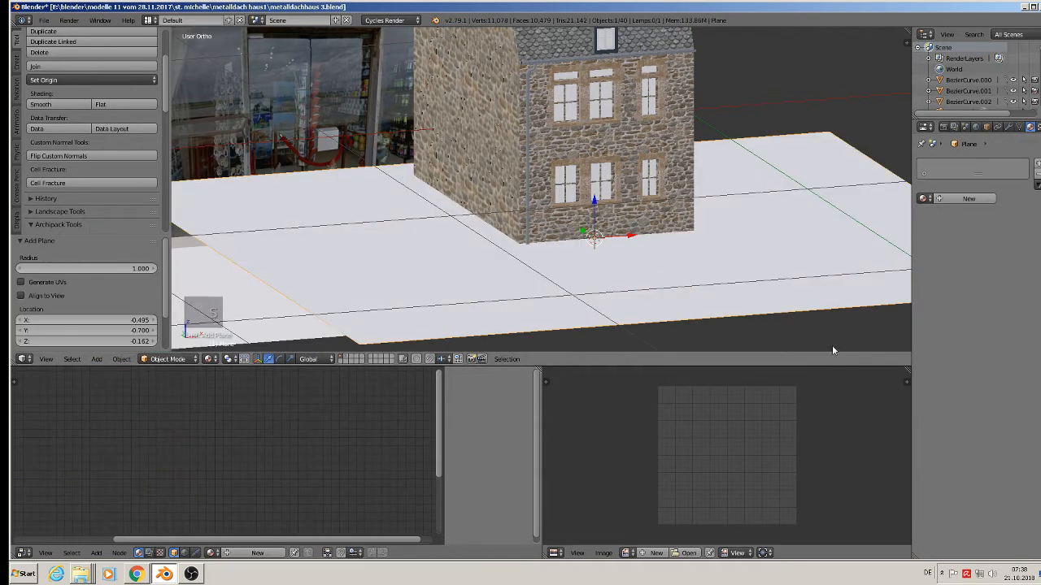
pyautogui.press('s')
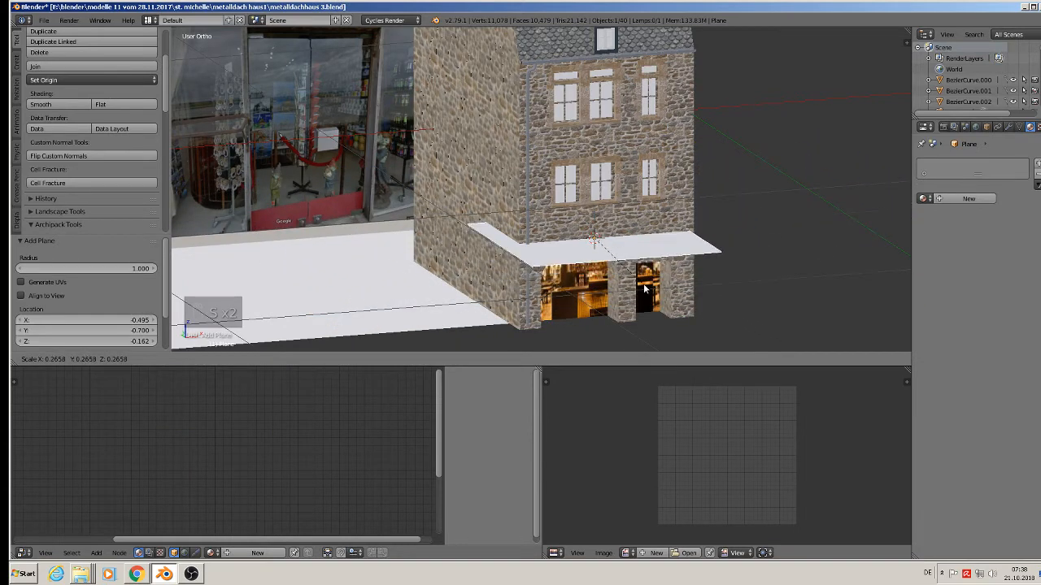
pyautogui.click(635, 282)
pyautogui.moveTo(633, 238); pyautogui.dragTo(645, 239)
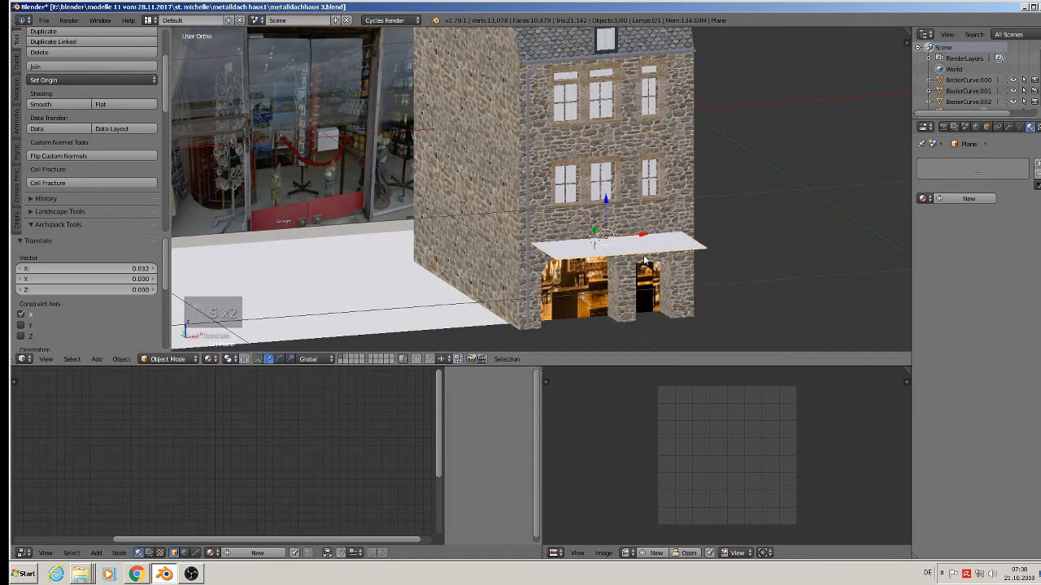
pyautogui.moveTo(687, 314); pyautogui.dragTo(748, 318, button='middle')
# Narrow the plane along Y into a strip, move it 0.052 toward the wall, and set its depth.
pyautogui.press('s')
pyautogui.press('y')
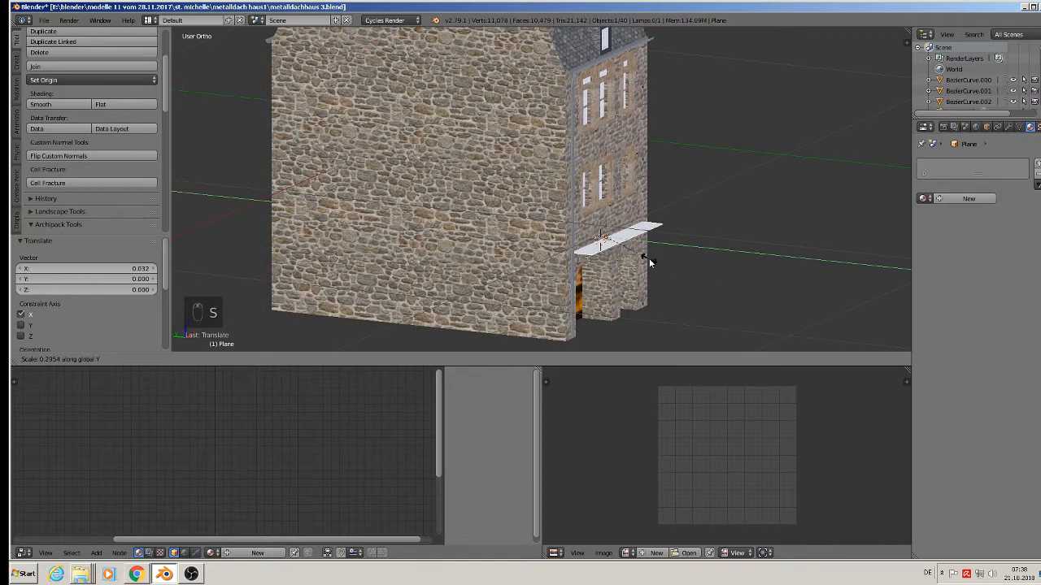
pyautogui.click(591, 238)
pyautogui.moveTo(586, 237)
pyautogui.mouseDown()
pyautogui.moveTo(633, 242)
pyautogui.moveTo(603, 238)
pyautogui.mouseUp()
pyautogui.press('s')
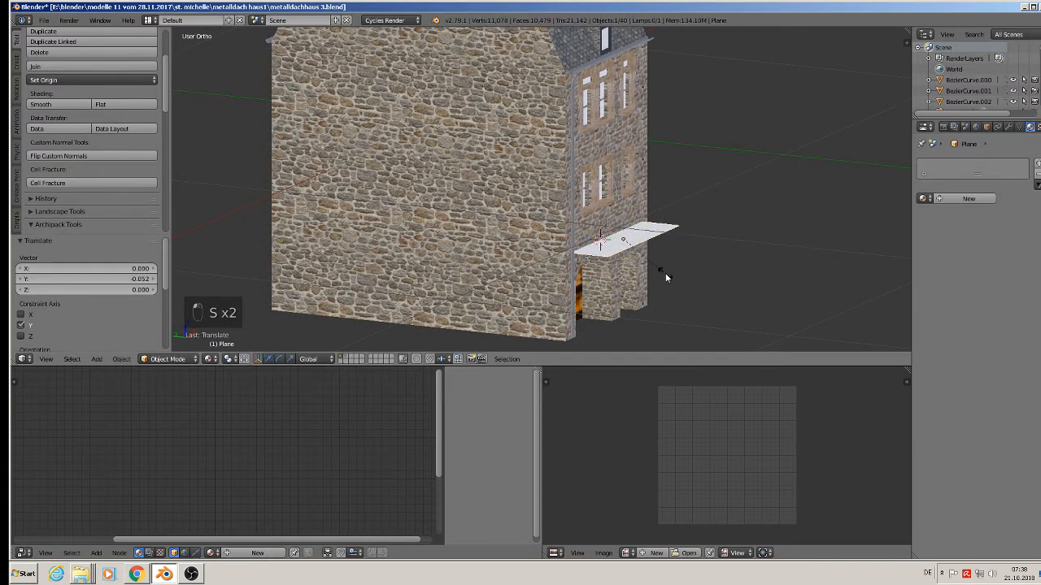
pyautogui.press('y')
pyautogui.click(706, 287)
pyautogui.moveTo(706, 287); pyautogui.dragTo(740, 282, button='middle')
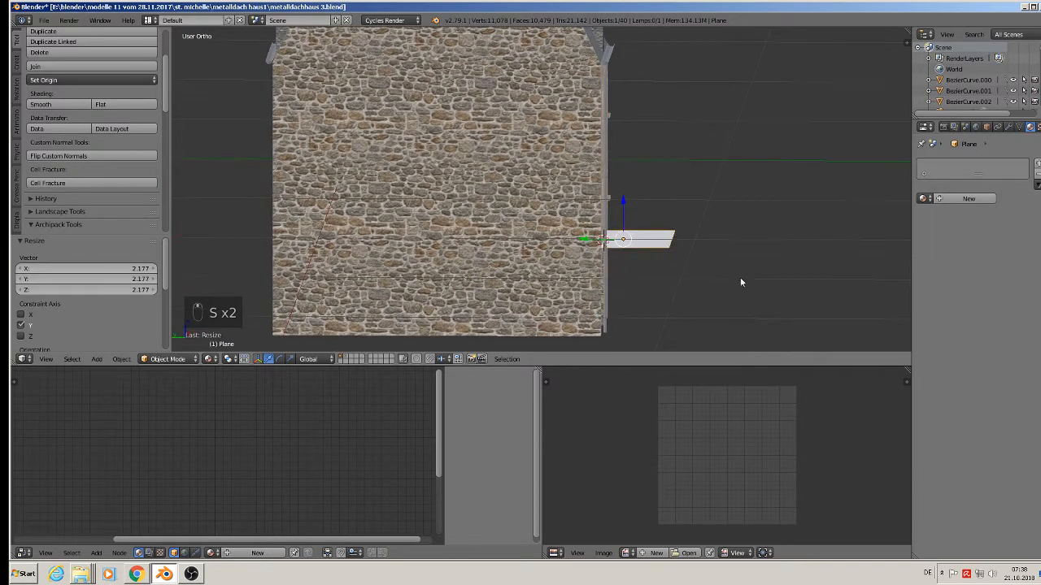
# Tilt the awning plane by 15.8°.
pyautogui.press('e')
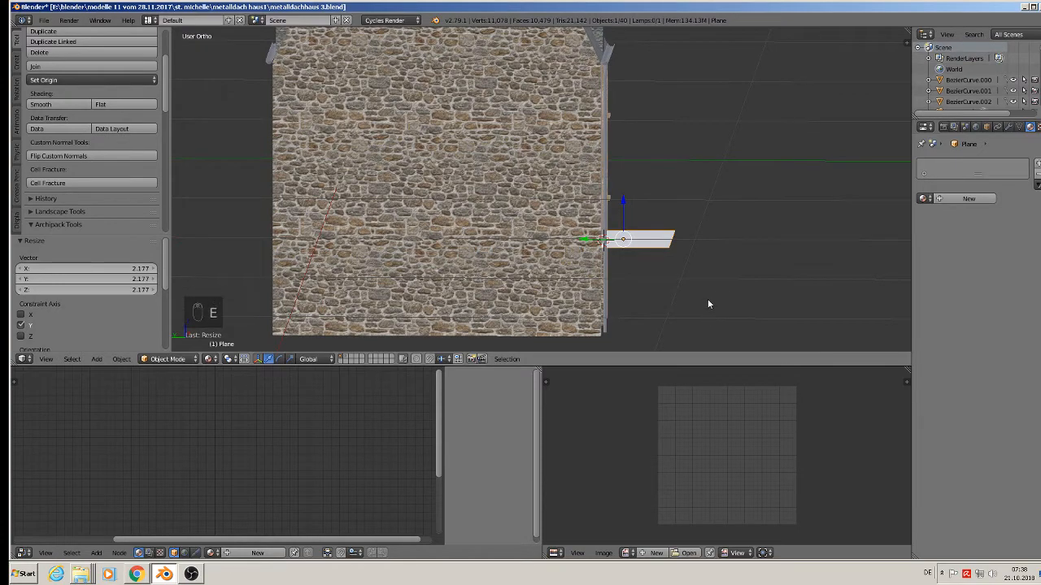
pyautogui.press('r')
pyautogui.click(693, 314)
pyautogui.moveTo(693, 314); pyautogui.dragTo(597, 315, button='middle')
pyautogui.moveTo(548, 338); pyautogui.dragTo(490, 310, button='middle')
# Apply the orange Material.001 to the awning plane and check it from several angles.
pyautogui.click(922, 200)
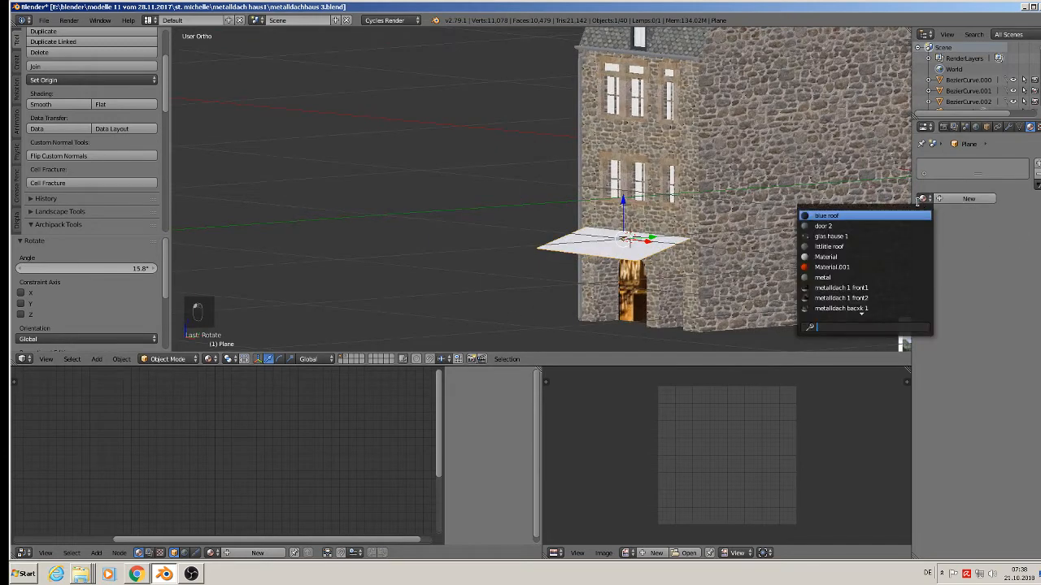
pyautogui.click(875, 262)
pyautogui.press('a')
pyautogui.moveTo(723, 259); pyautogui.dragTo(828, 280, button='middle')
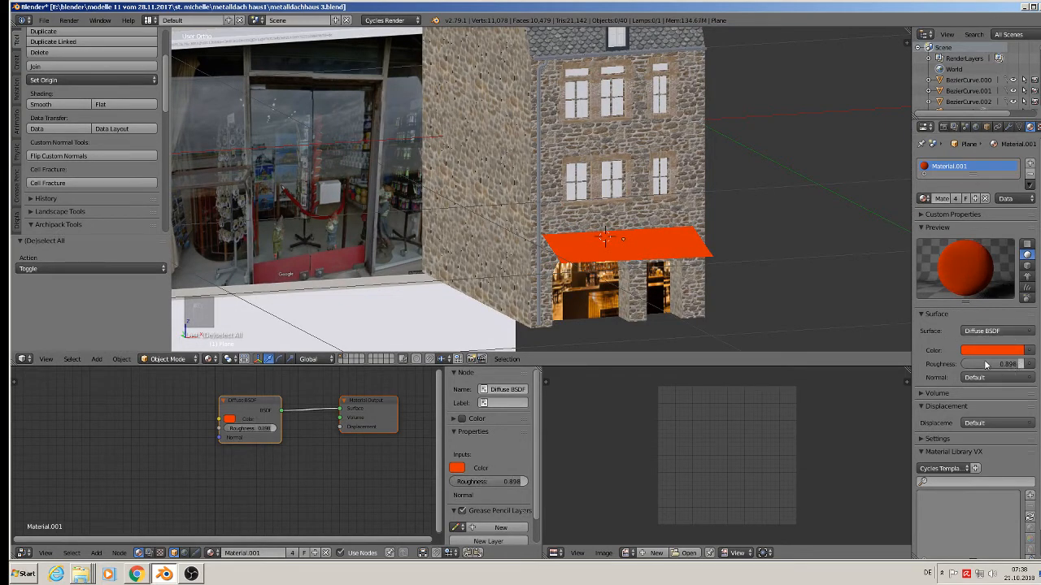
pyautogui.scroll(4, 759, 232)
pyautogui.moveTo(651, 285); pyautogui.dragTo(598, 283, button='middle')
pyautogui.press('a')
pyautogui.press('a')
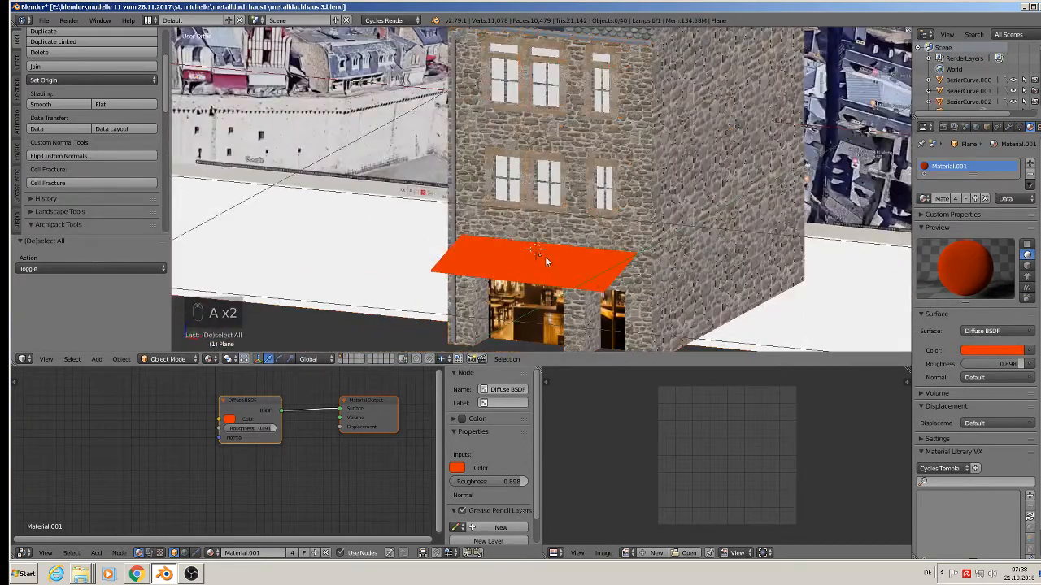
pyautogui.scroll(-5, 545, 256)
# Save metalldachhaus 3.blend with the orange awning included.
pyautogui.click(46, 22)
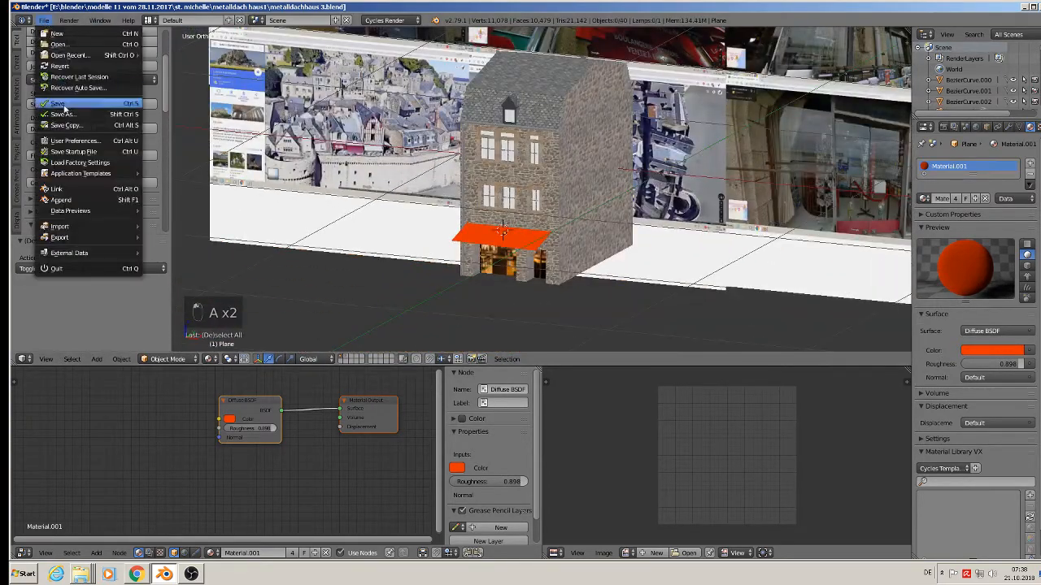
pyautogui.moveTo(539, 368); pyautogui.dragTo(528, 334, button='middle')
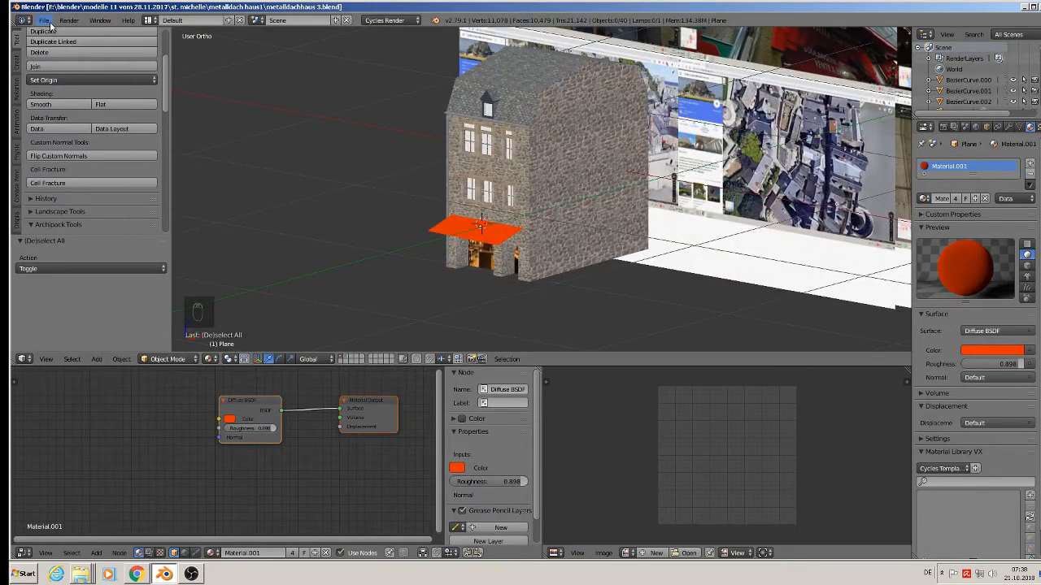
pyautogui.click(44, 20)
pyautogui.click(77, 104)
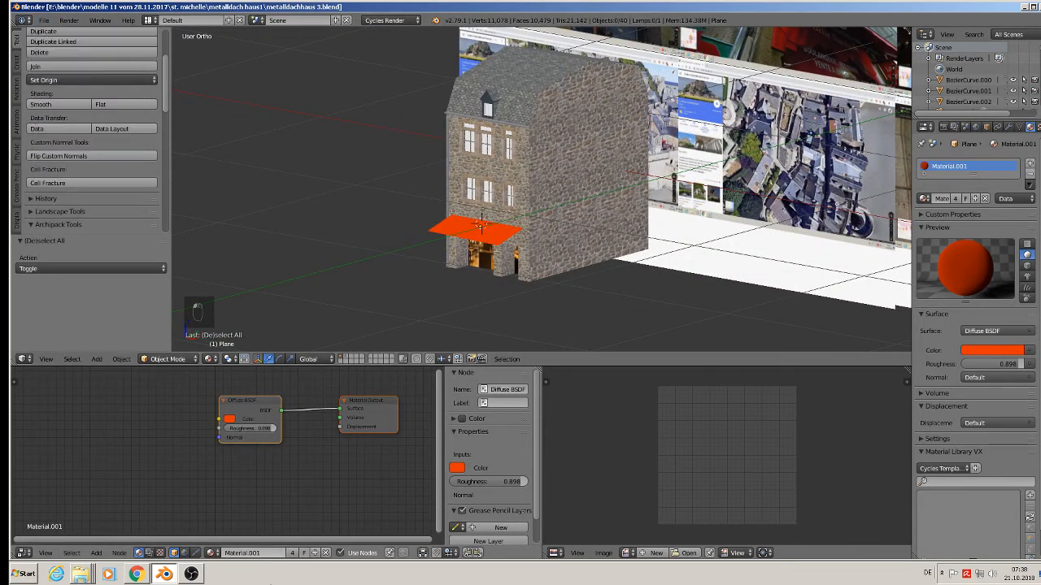